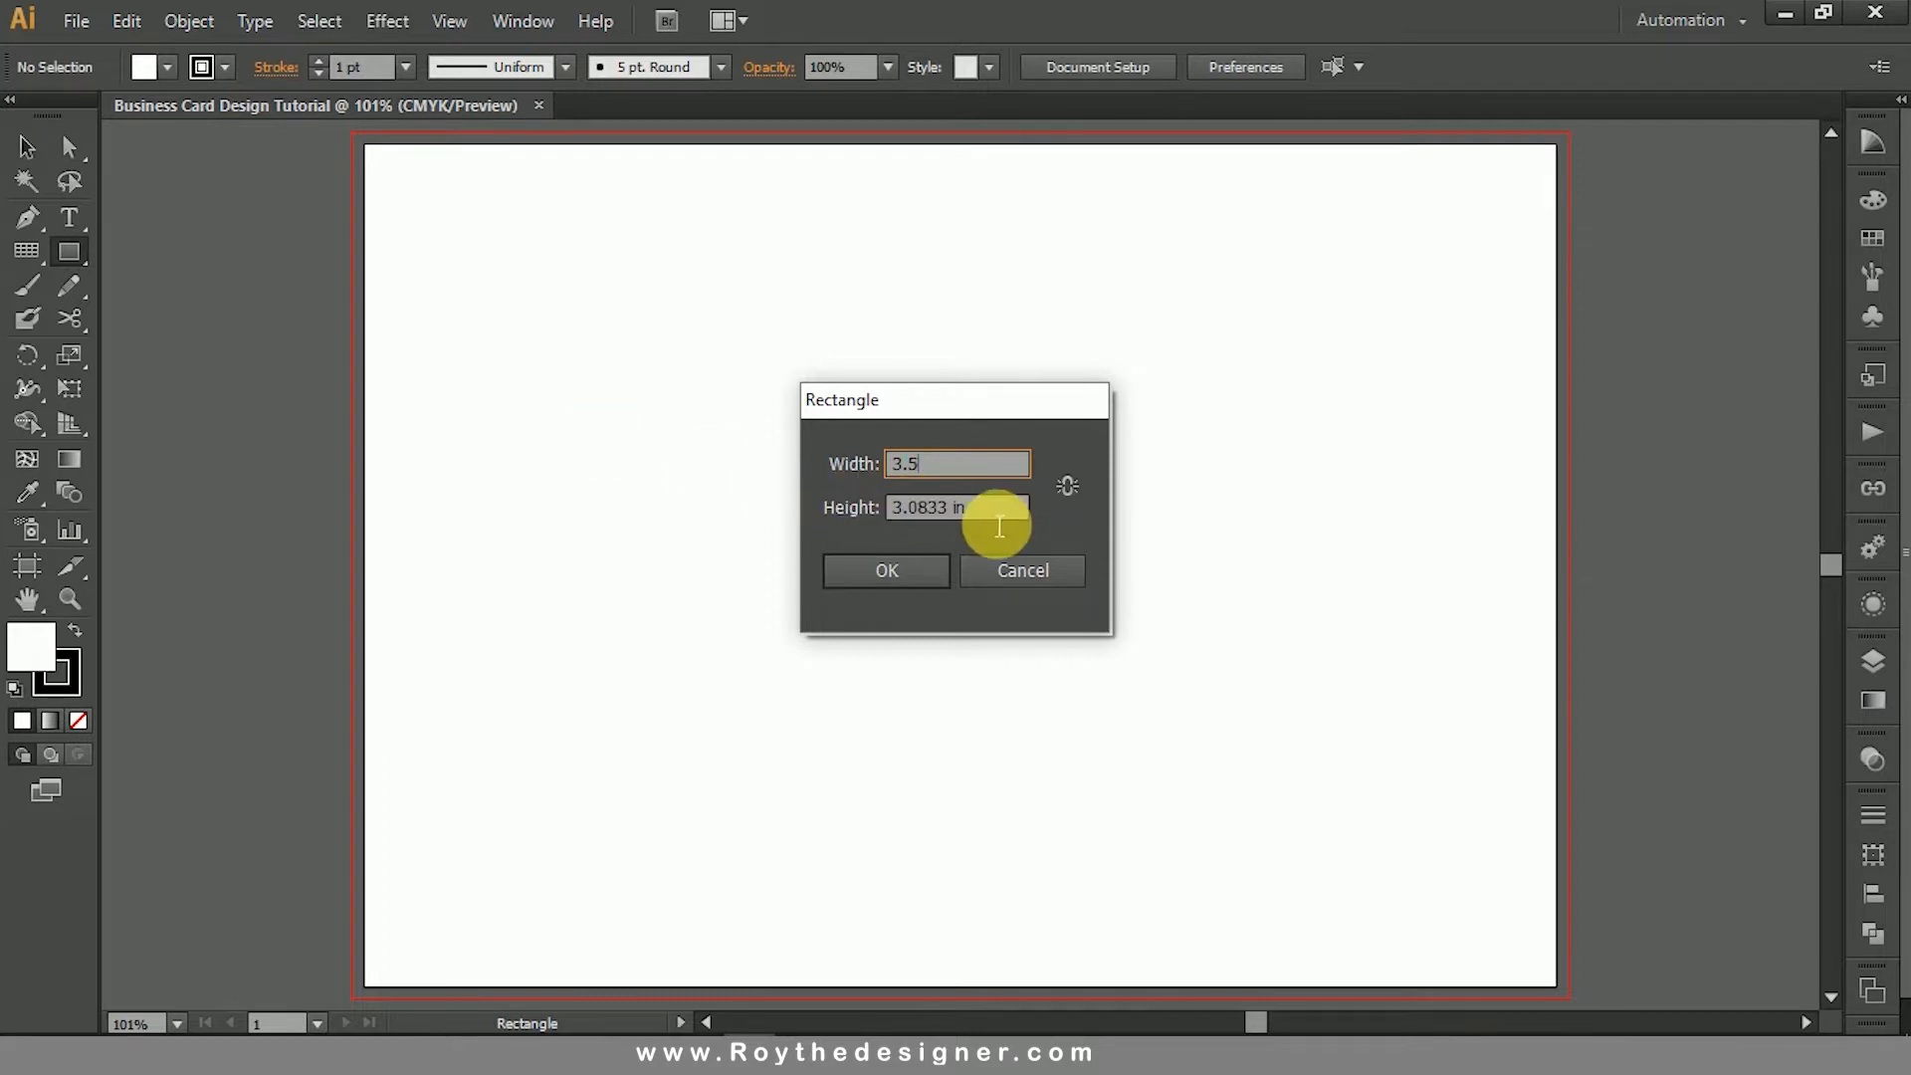
- Create a rectangle 3.5 in wide and 2.15 in high for the card outline
key("Tab")
type("2.")
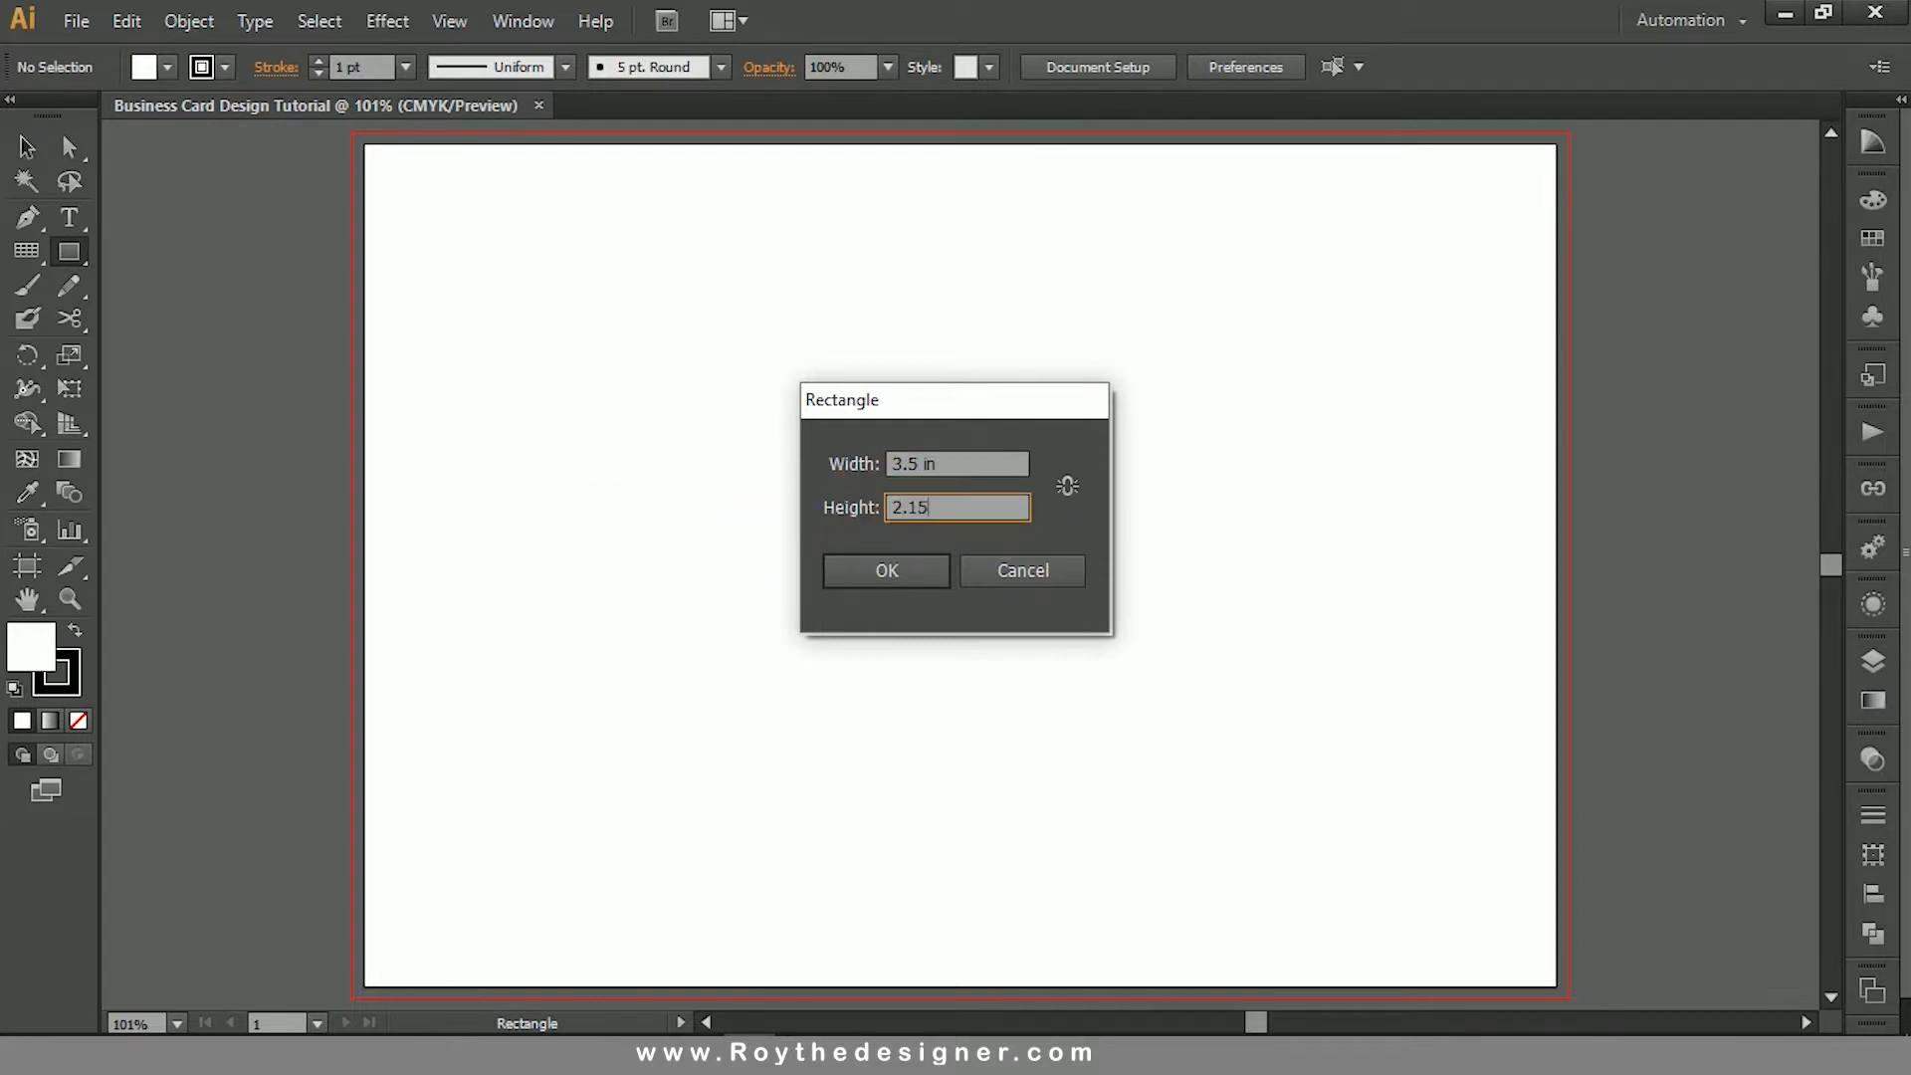
left_click(894, 570)
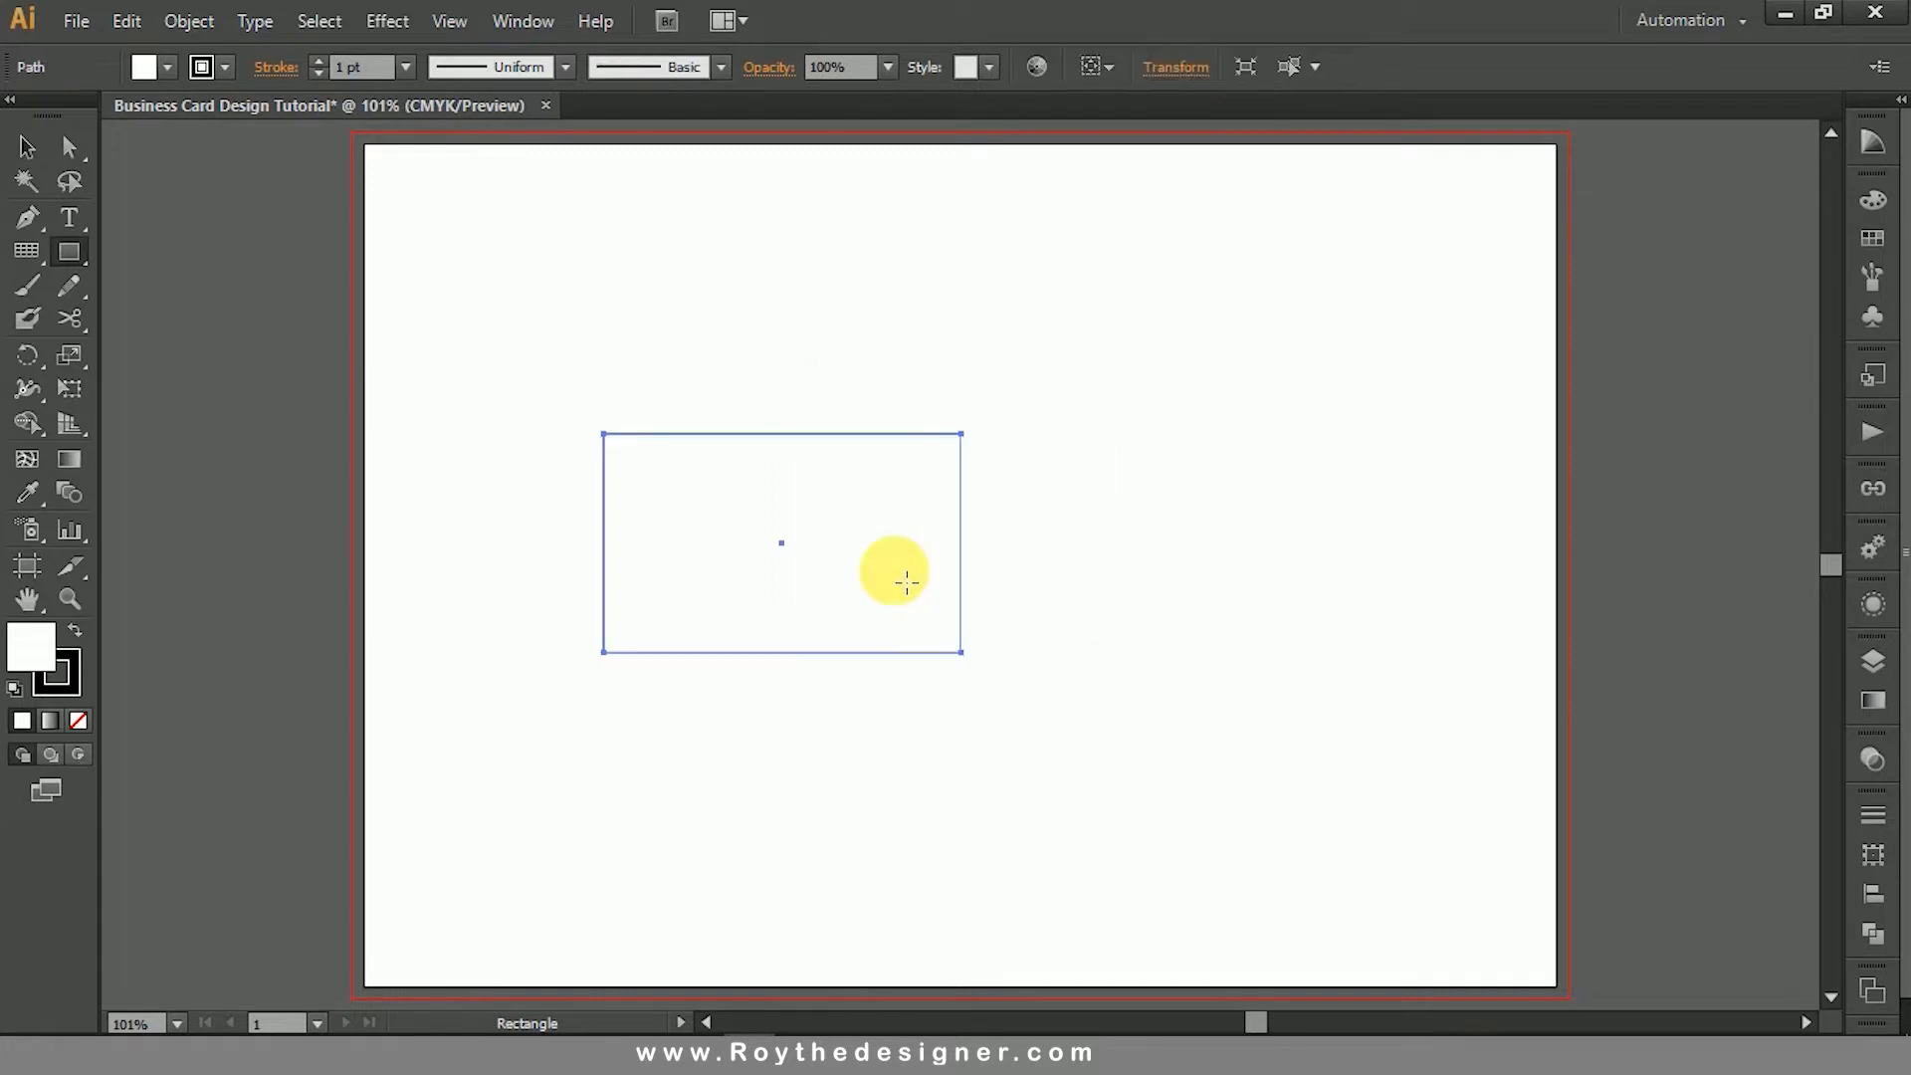
- Remove the fill from the card rectangle, leaving only its black outline
left_click(28, 148)
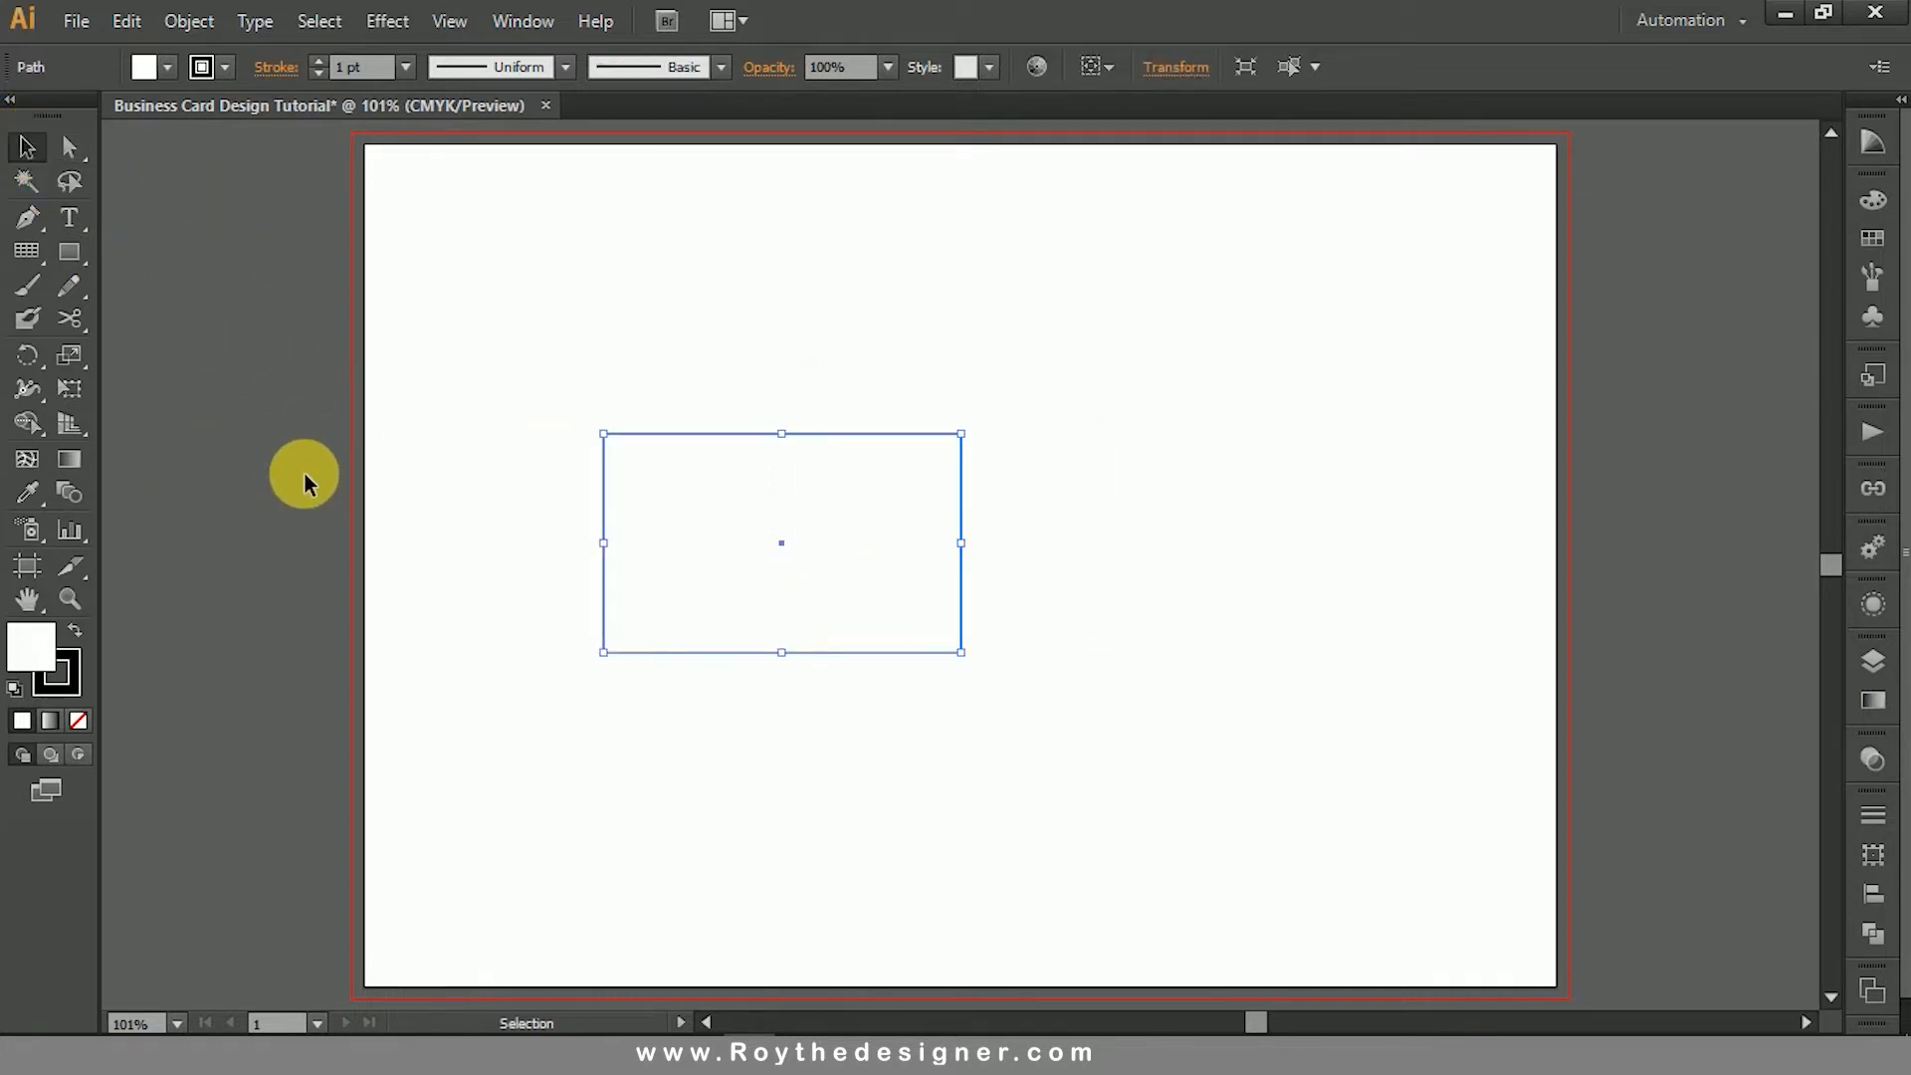
left_click(75, 653)
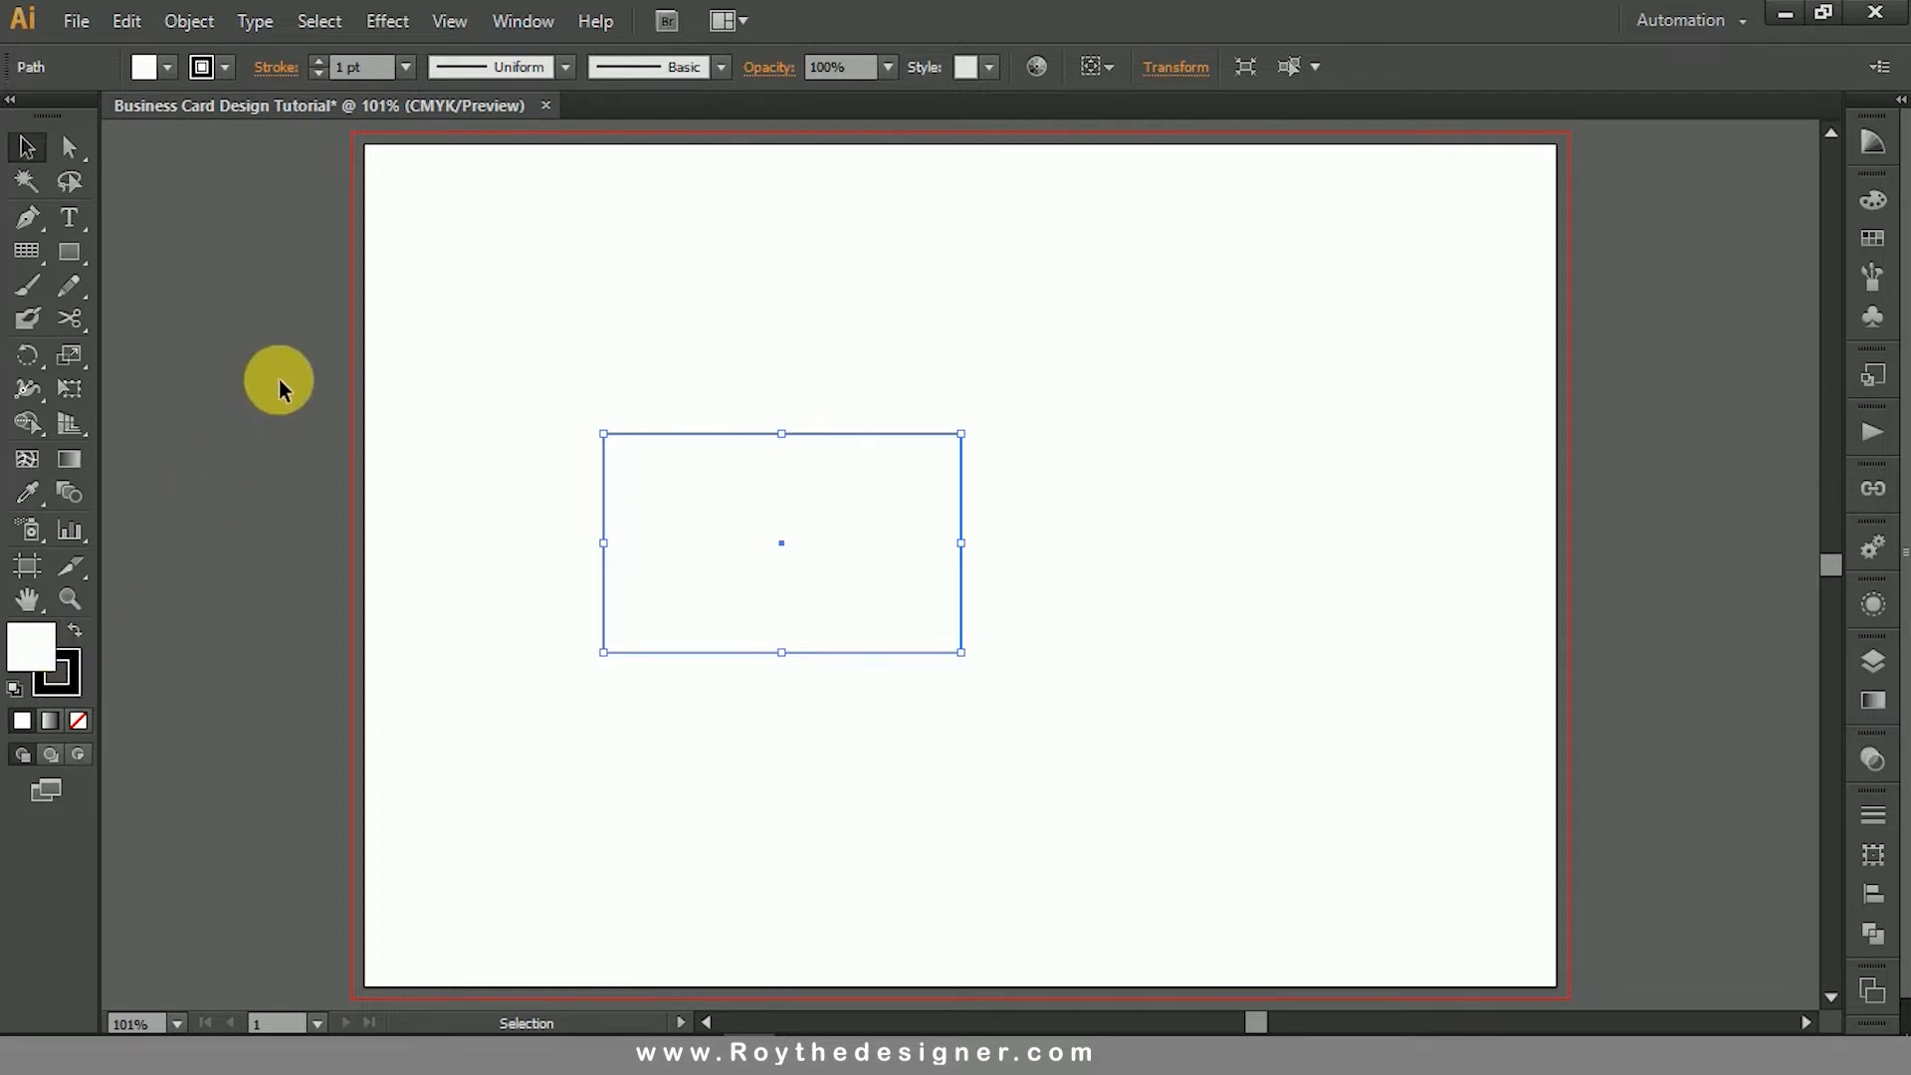
left_click(80, 721)
left_click(481, 350)
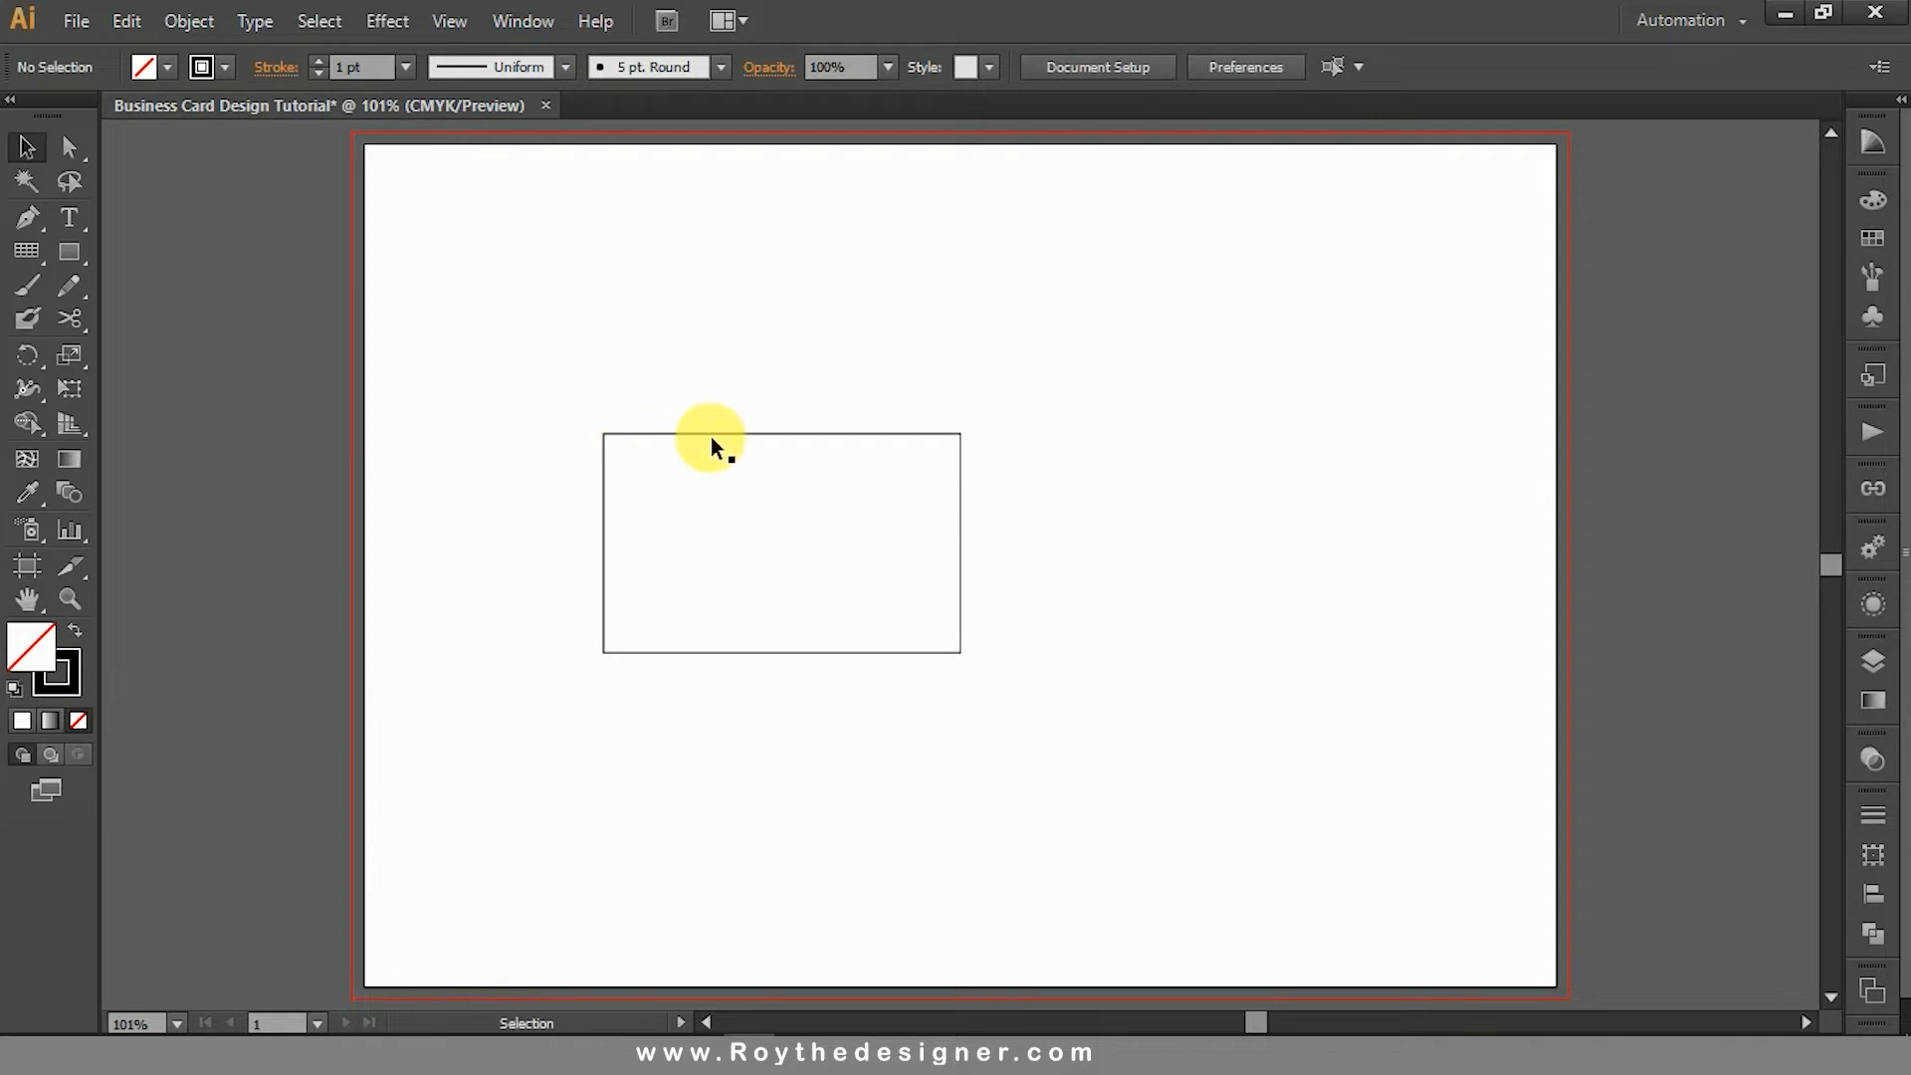
- Move the card rectangle up and to the right, closer to the middle of the artboard
left_click_drag(713, 434, 862, 398)
left_click(978, 324)
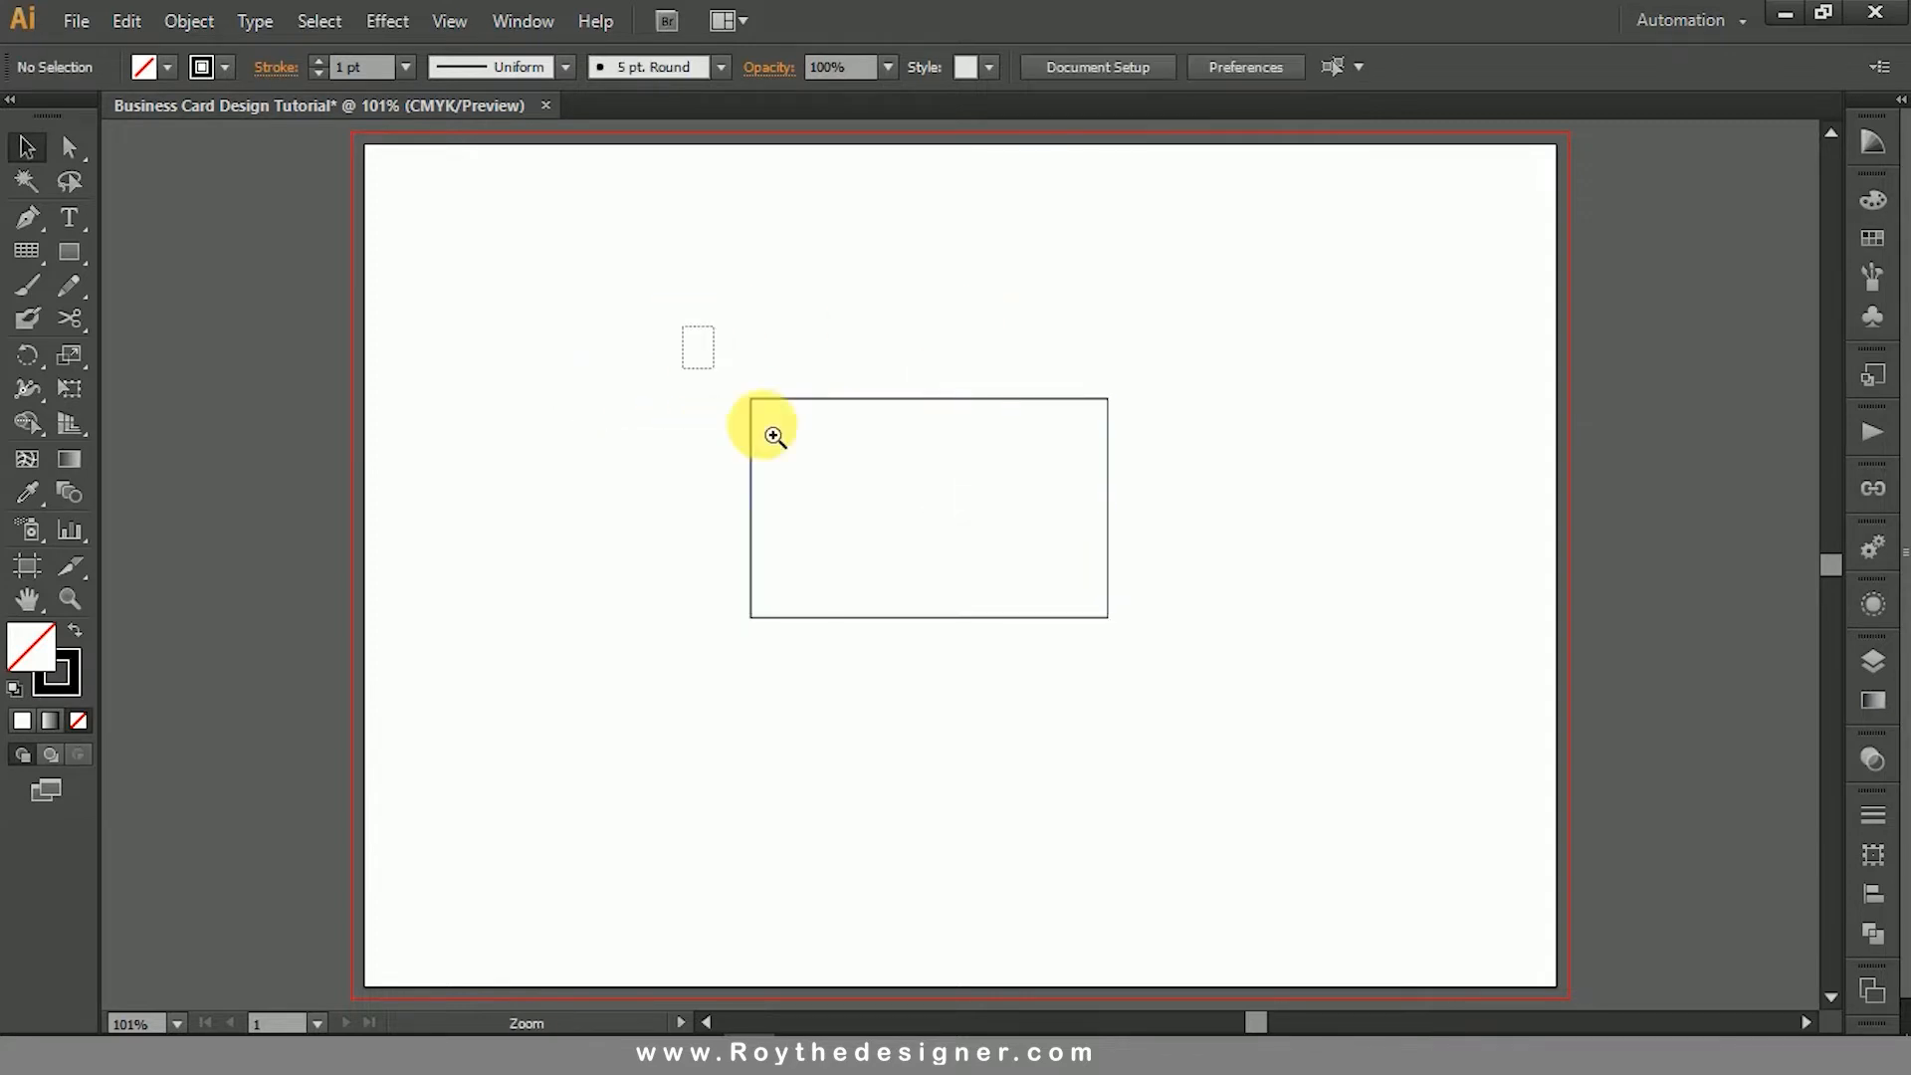
left_click_drag(683, 325, 1241, 726)
left_click_drag(1399, 593, 1399, 618)
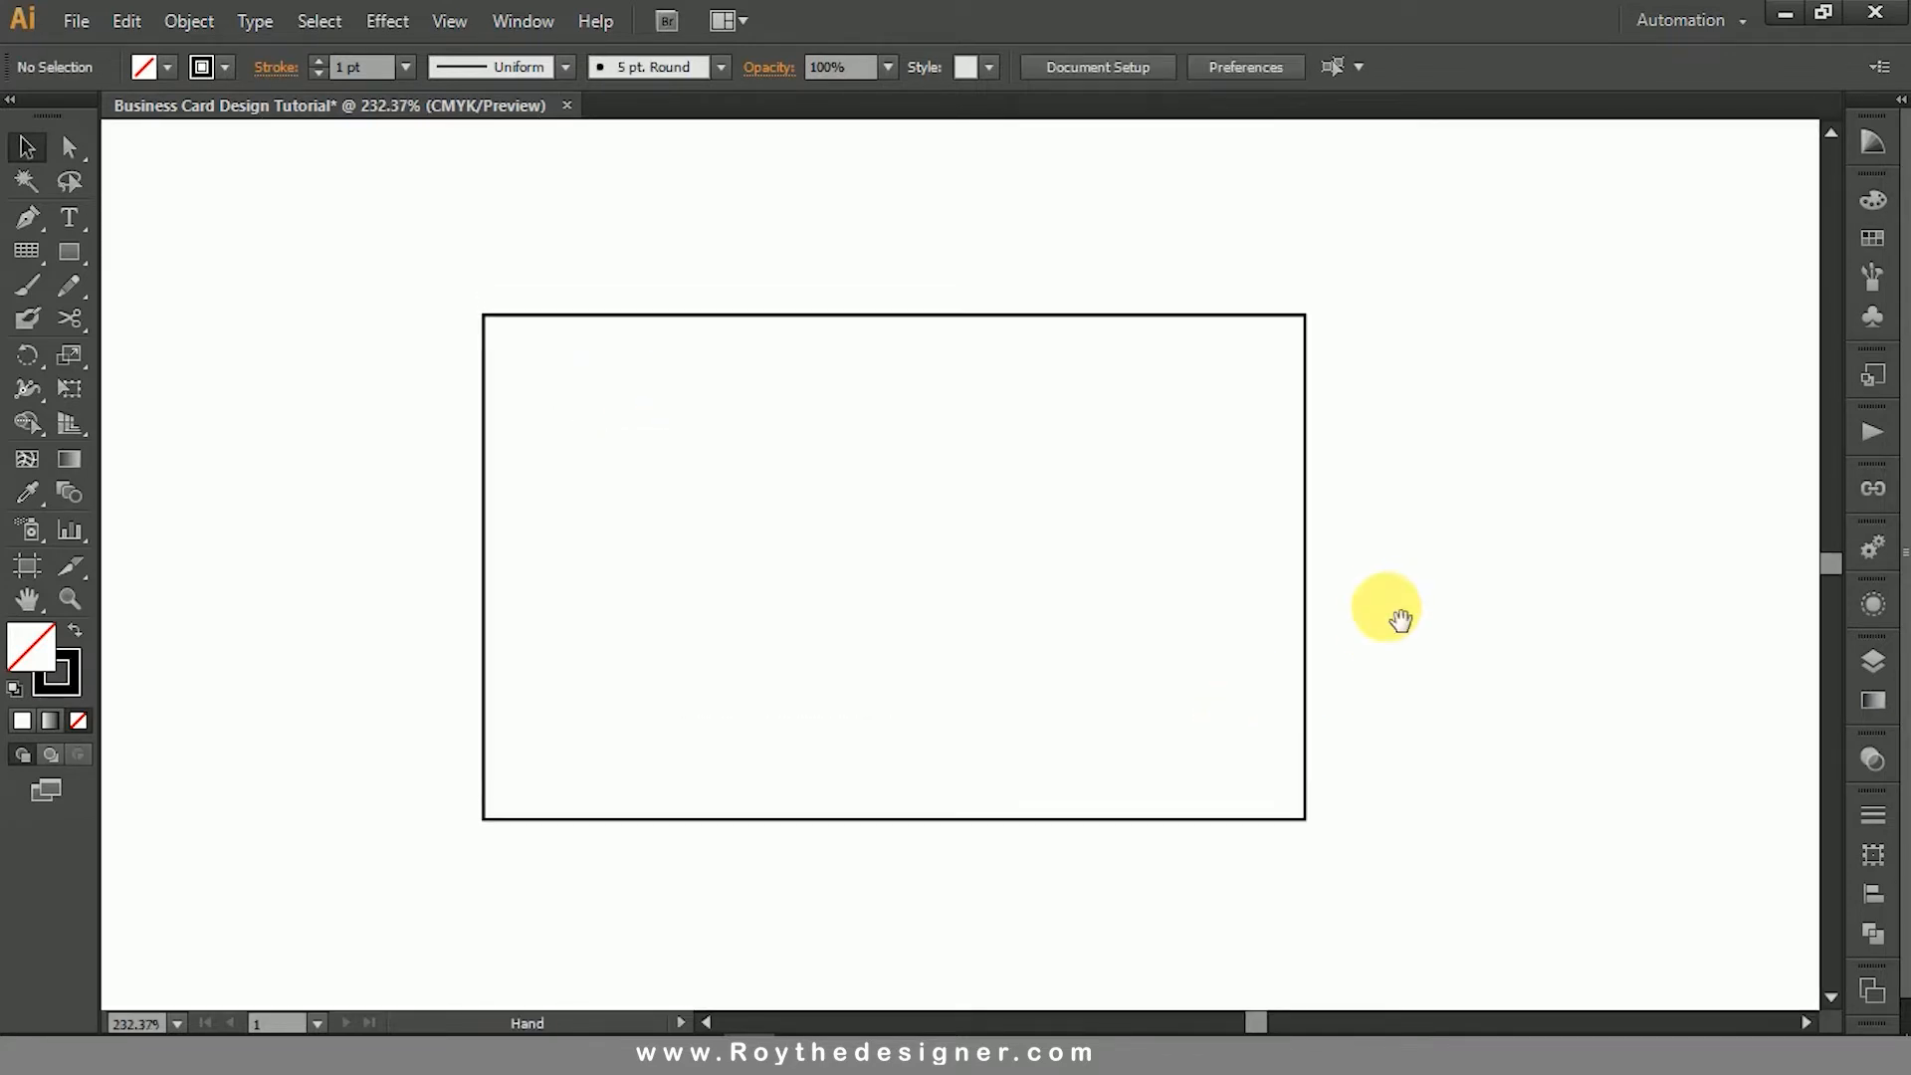
left_click(1301, 518)
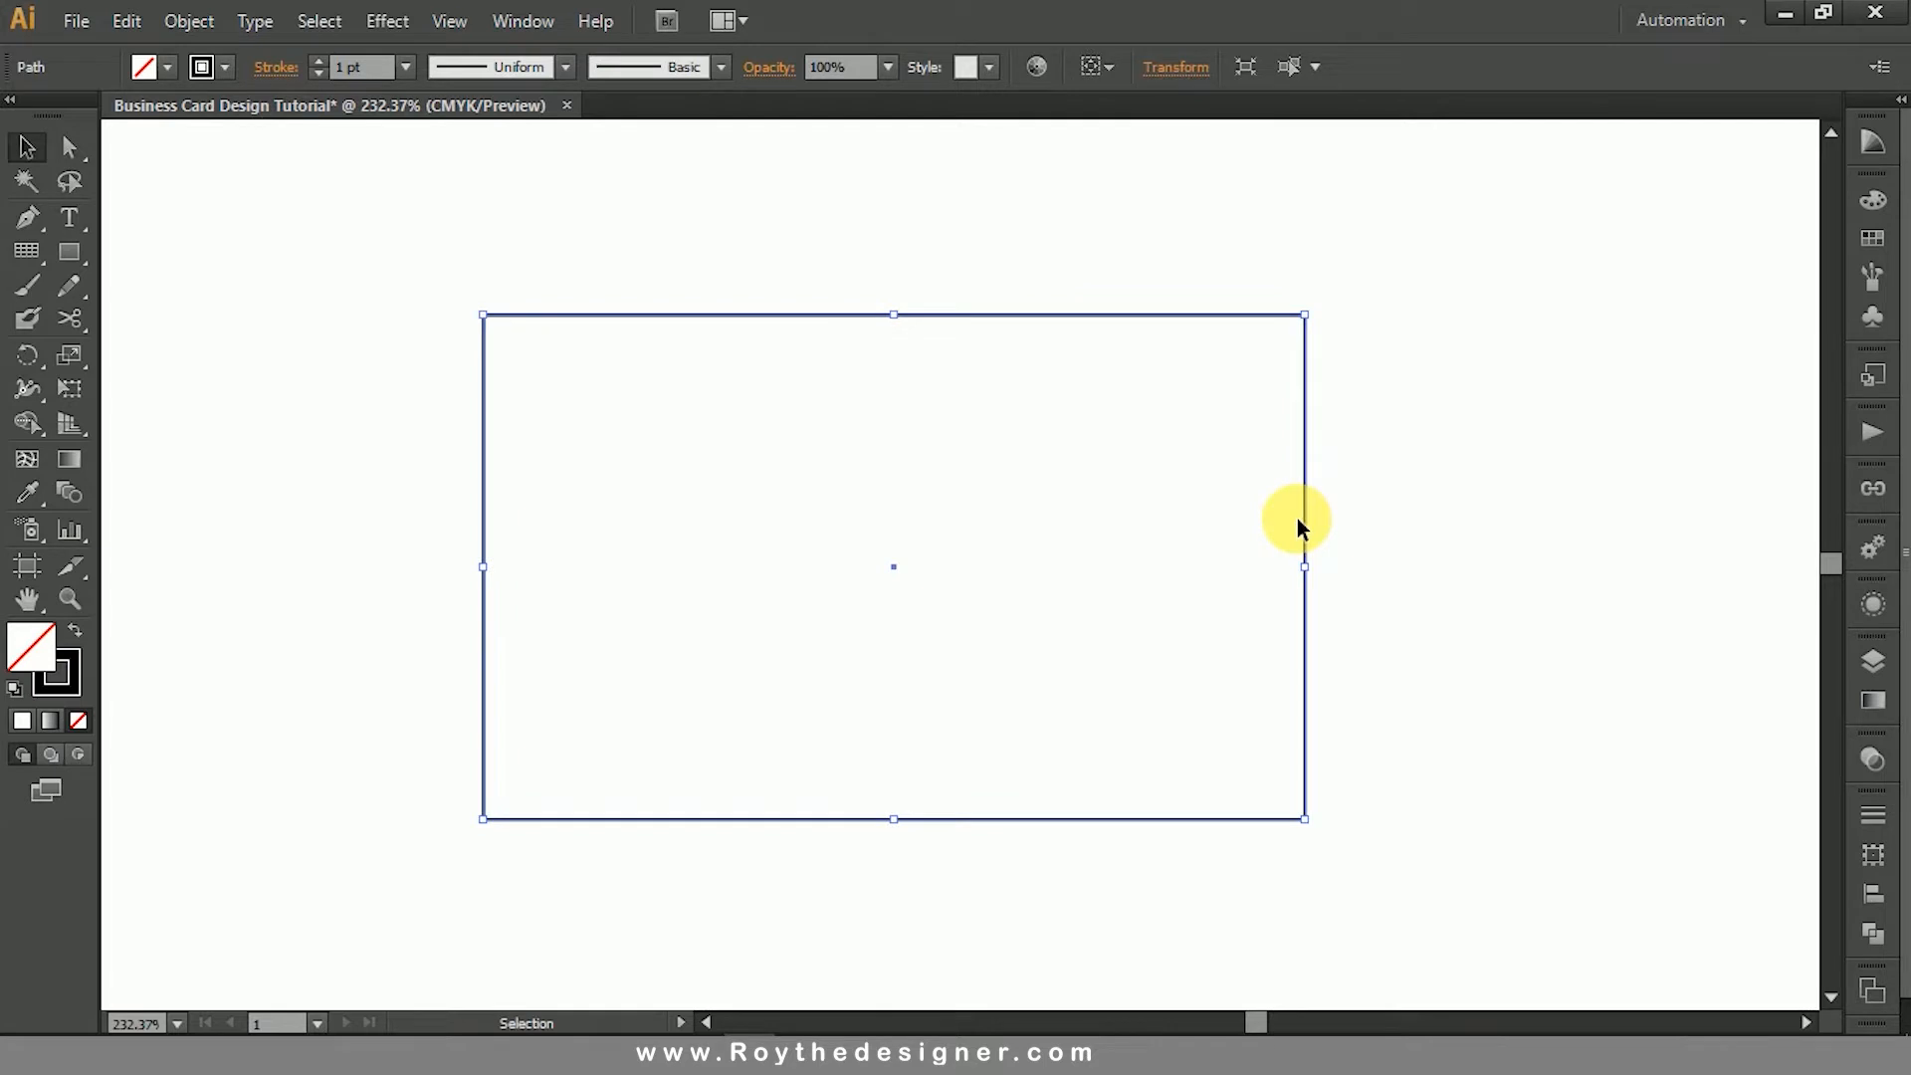
left_click(1400, 476)
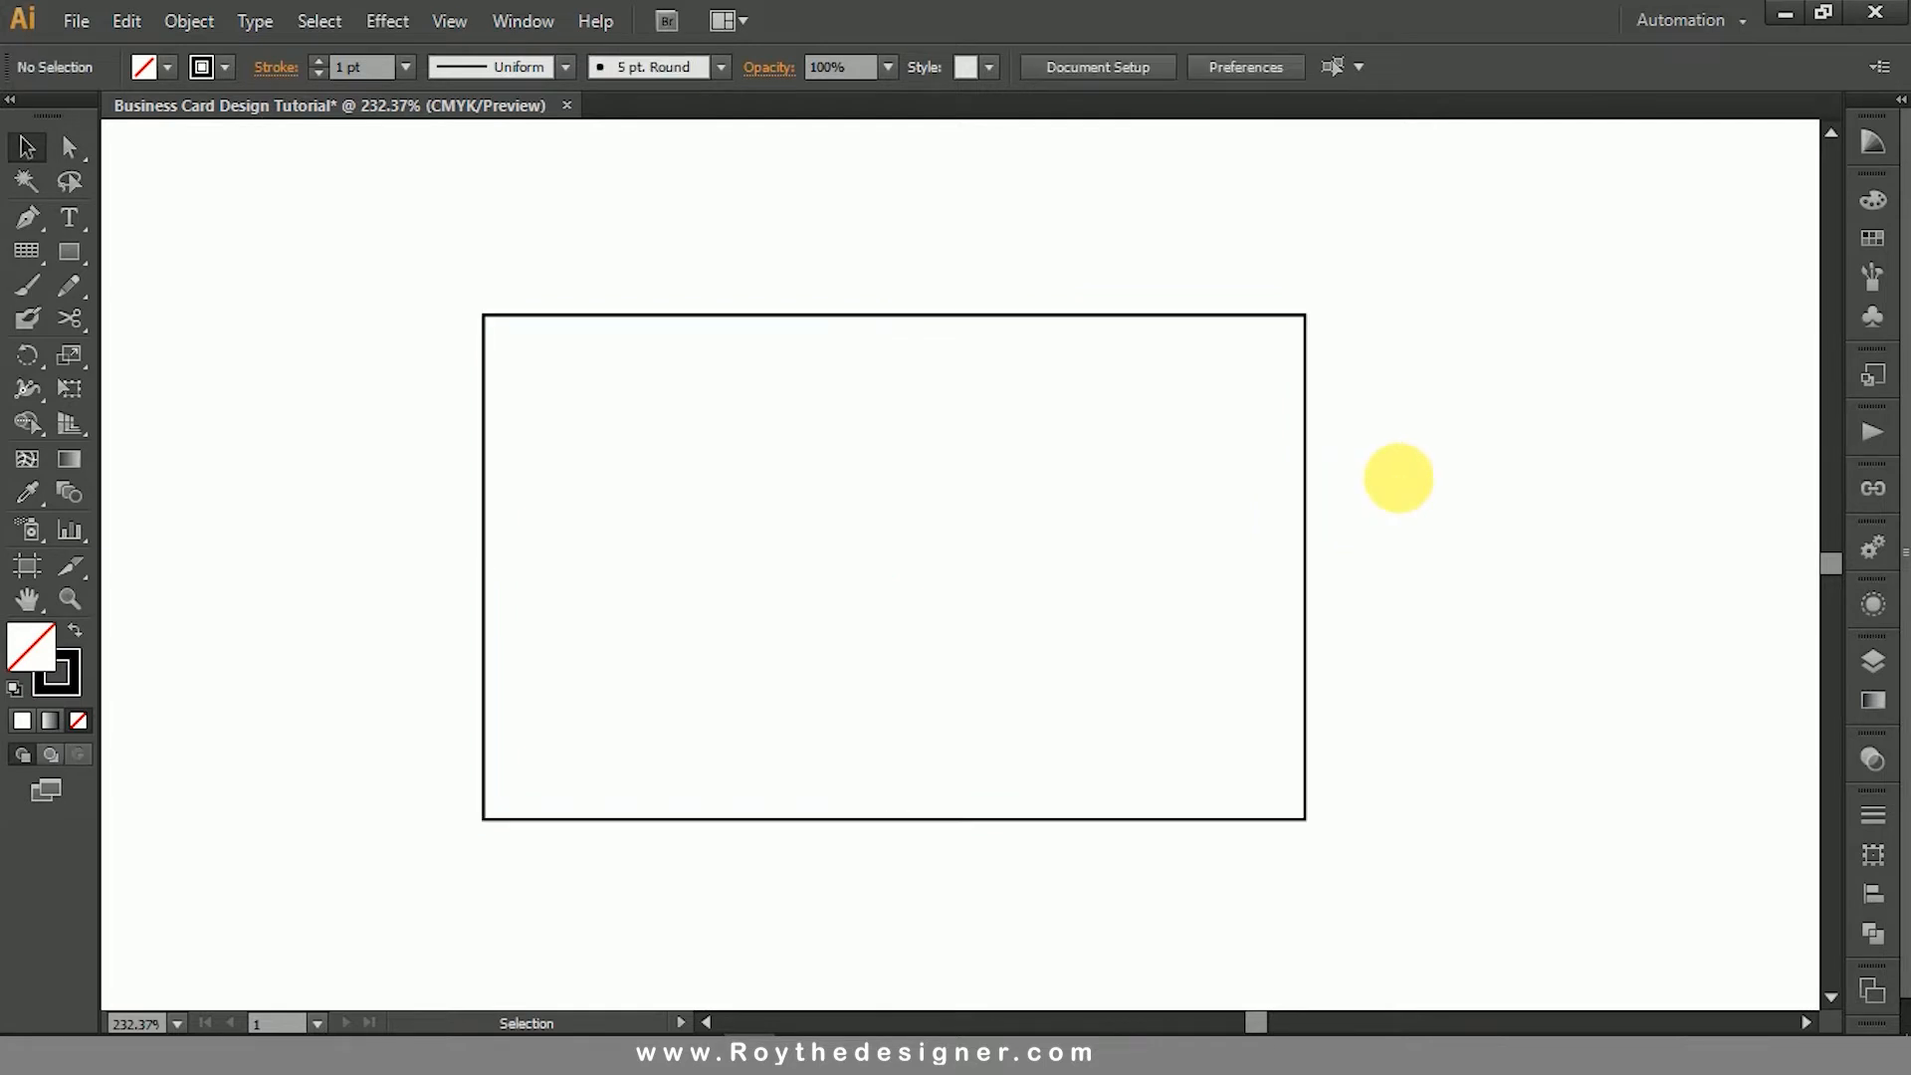
- Draw a closed straight-sided band with the Pen tool across the card's lower part, with middle anchor points on its upper and lower edges
left_click(27, 217)
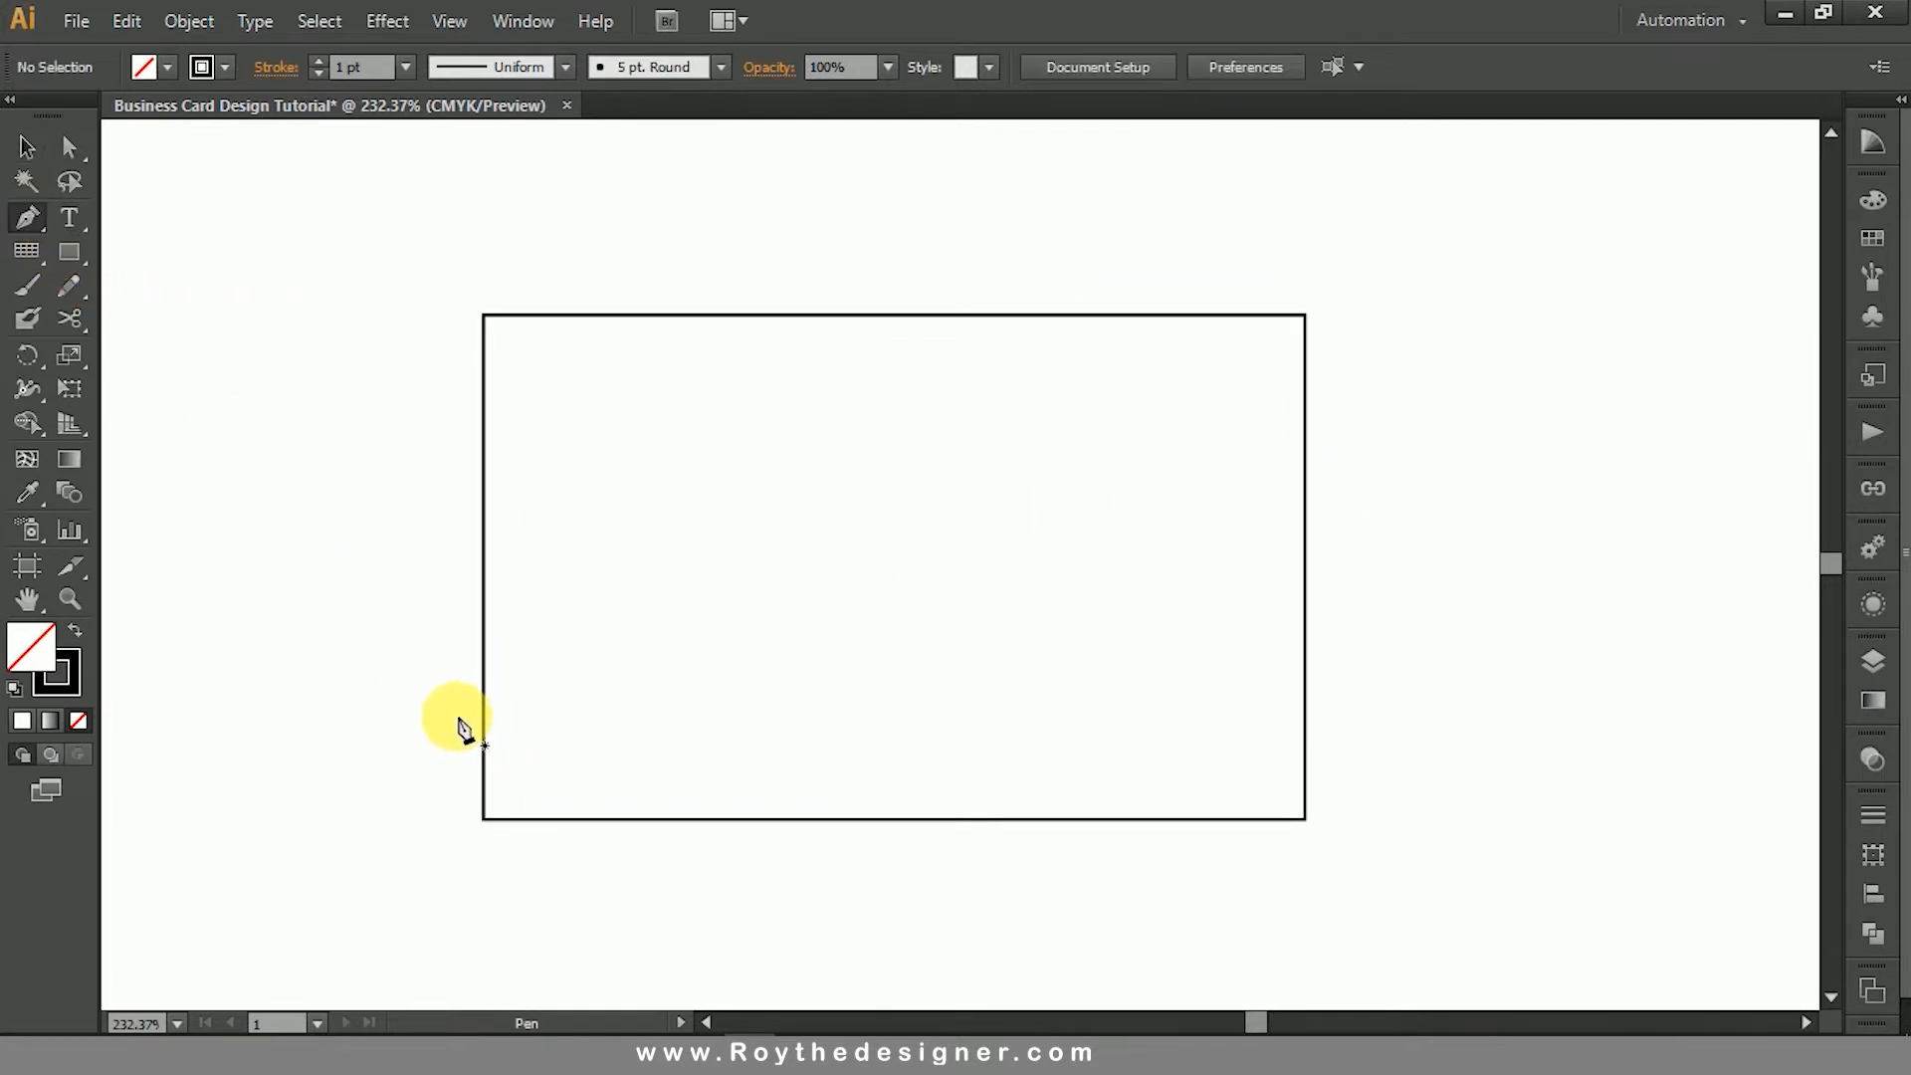
left_click(456, 715)
left_click(923, 715)
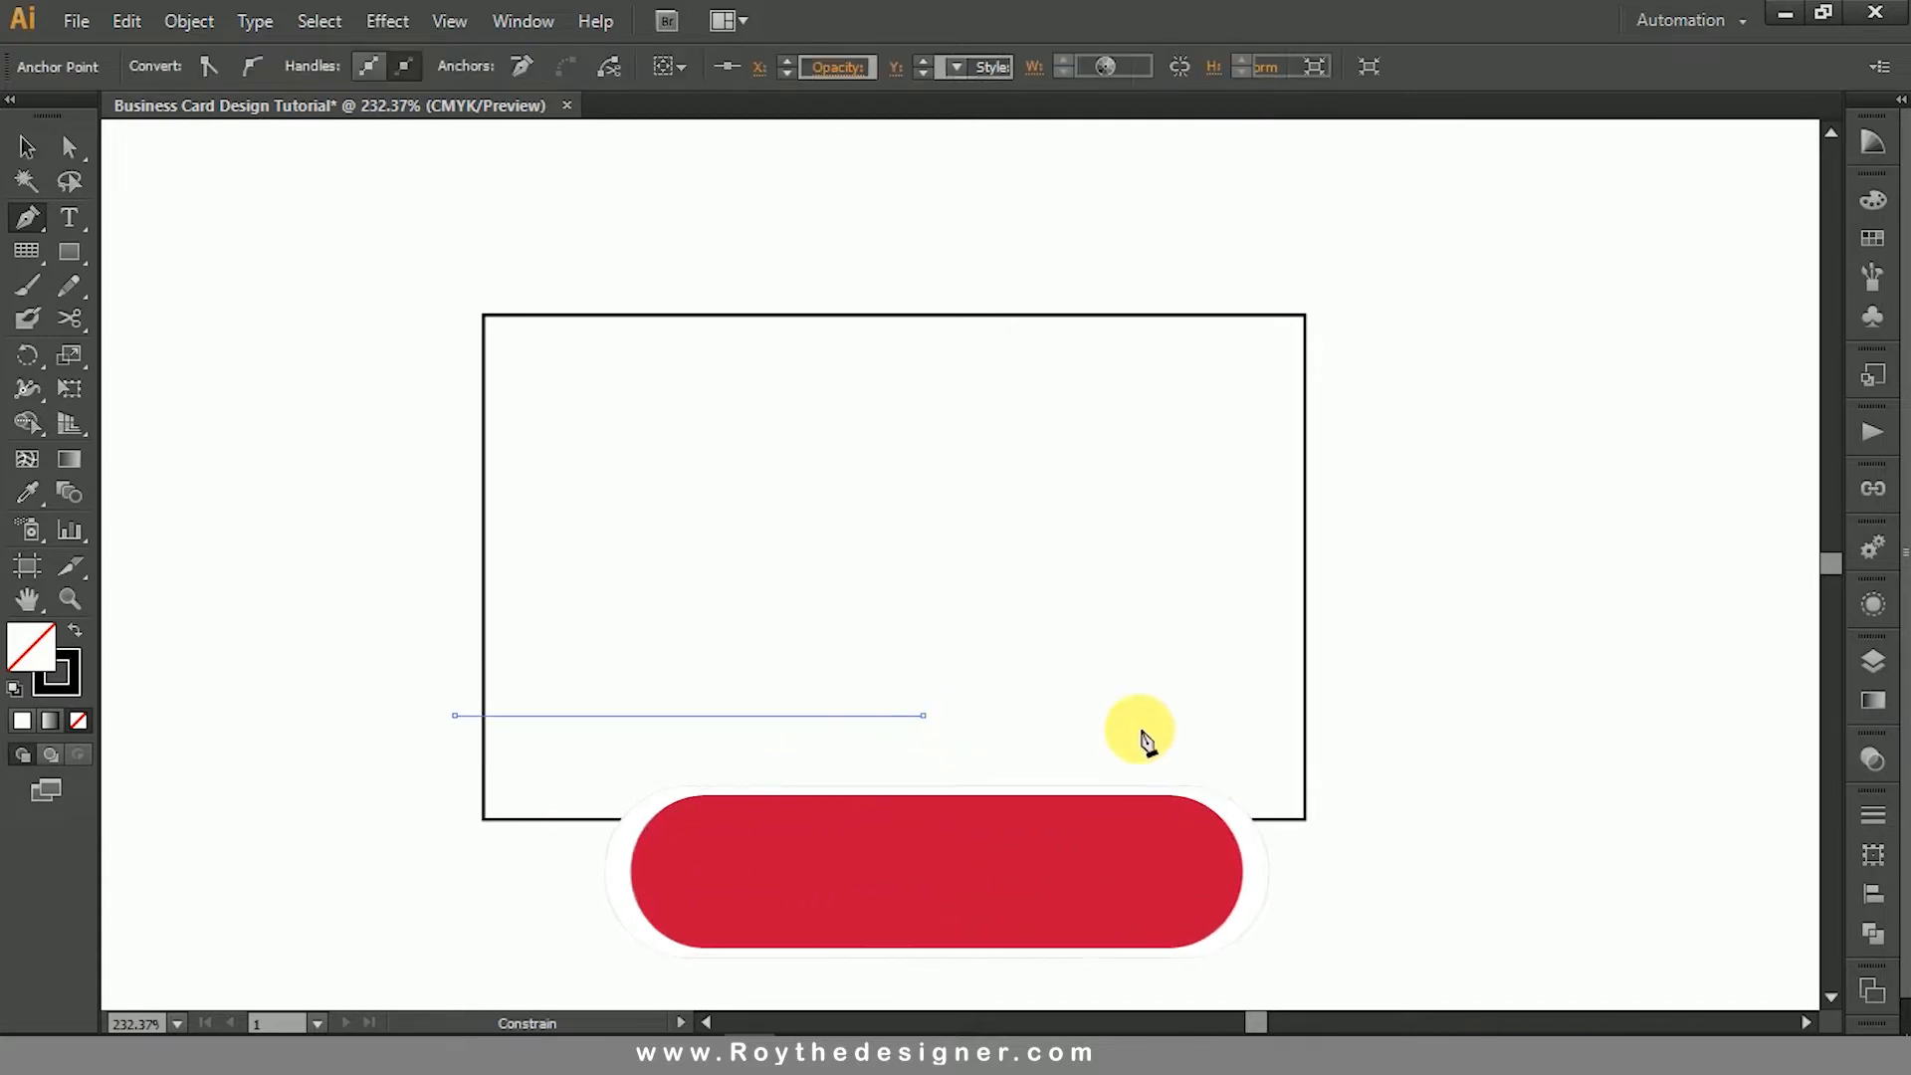
left_click(1399, 715)
left_click(1398, 884)
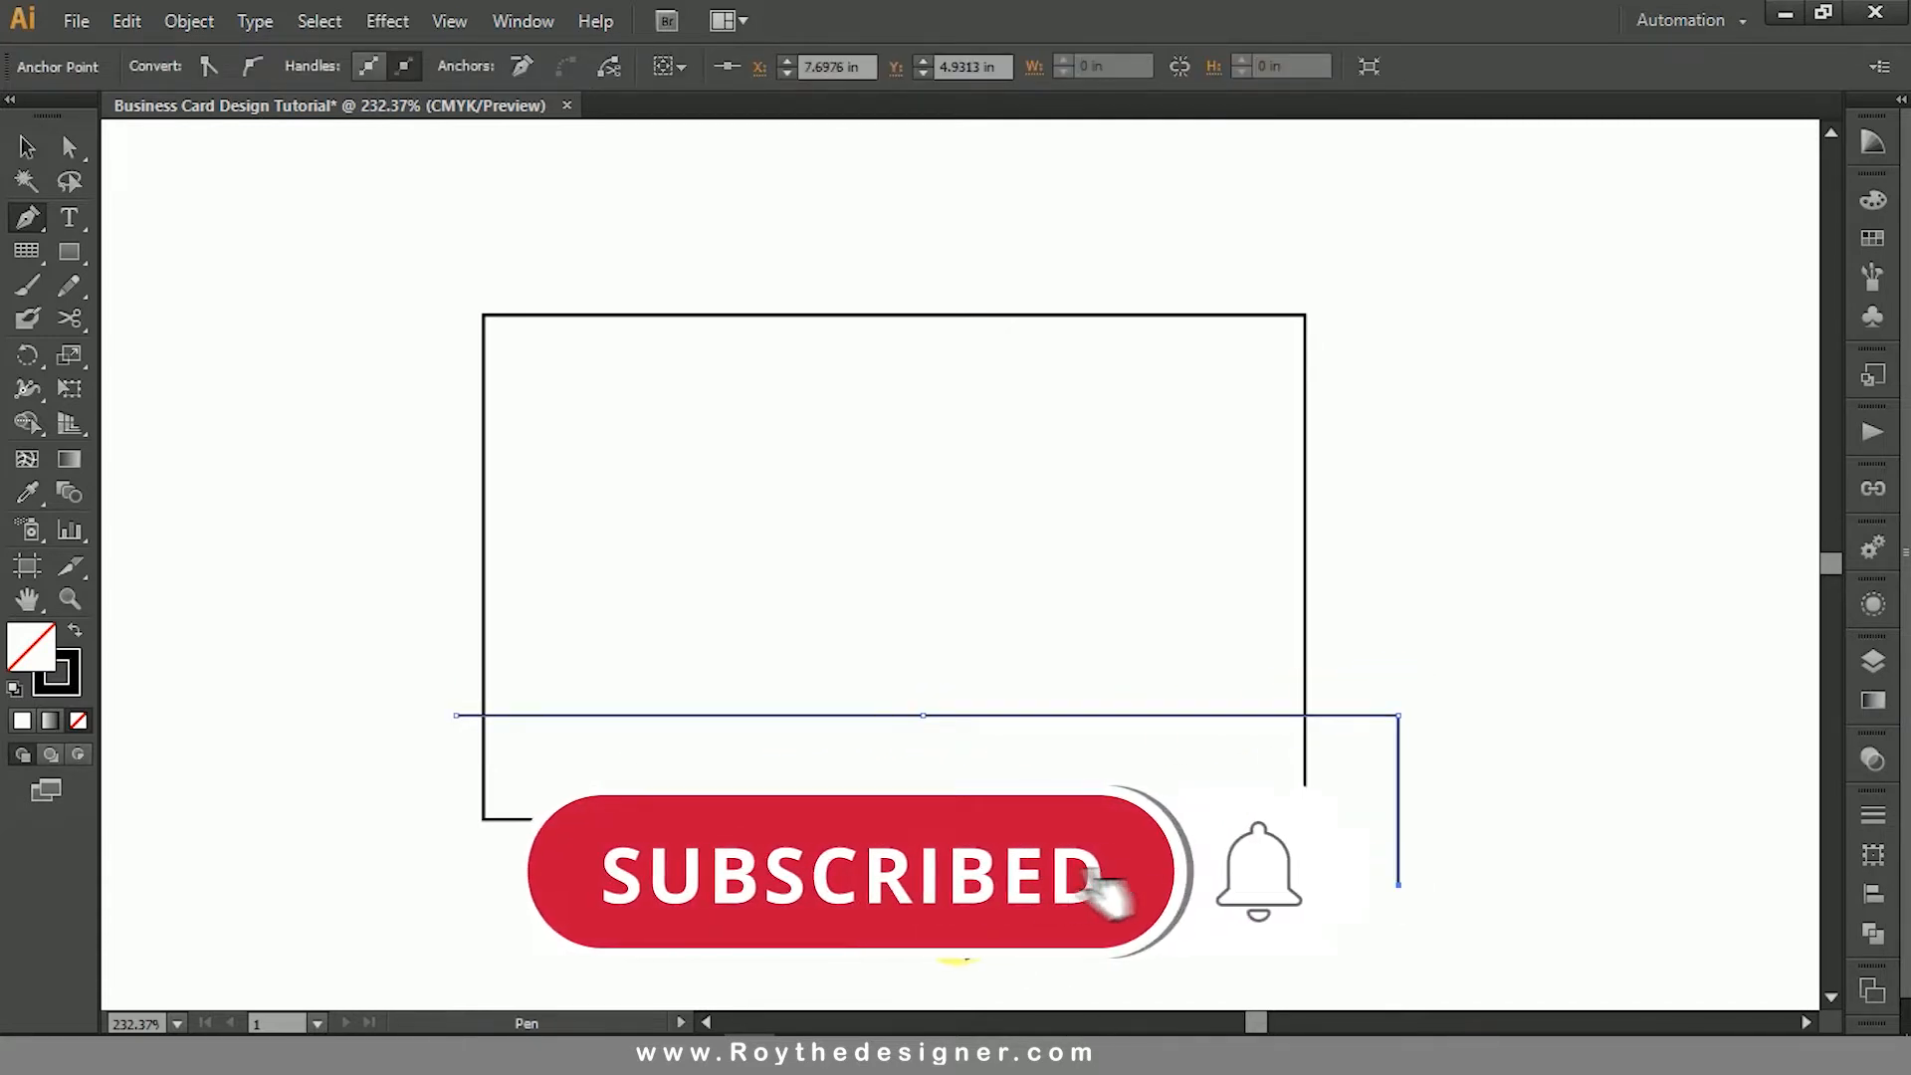
left_click(924, 884)
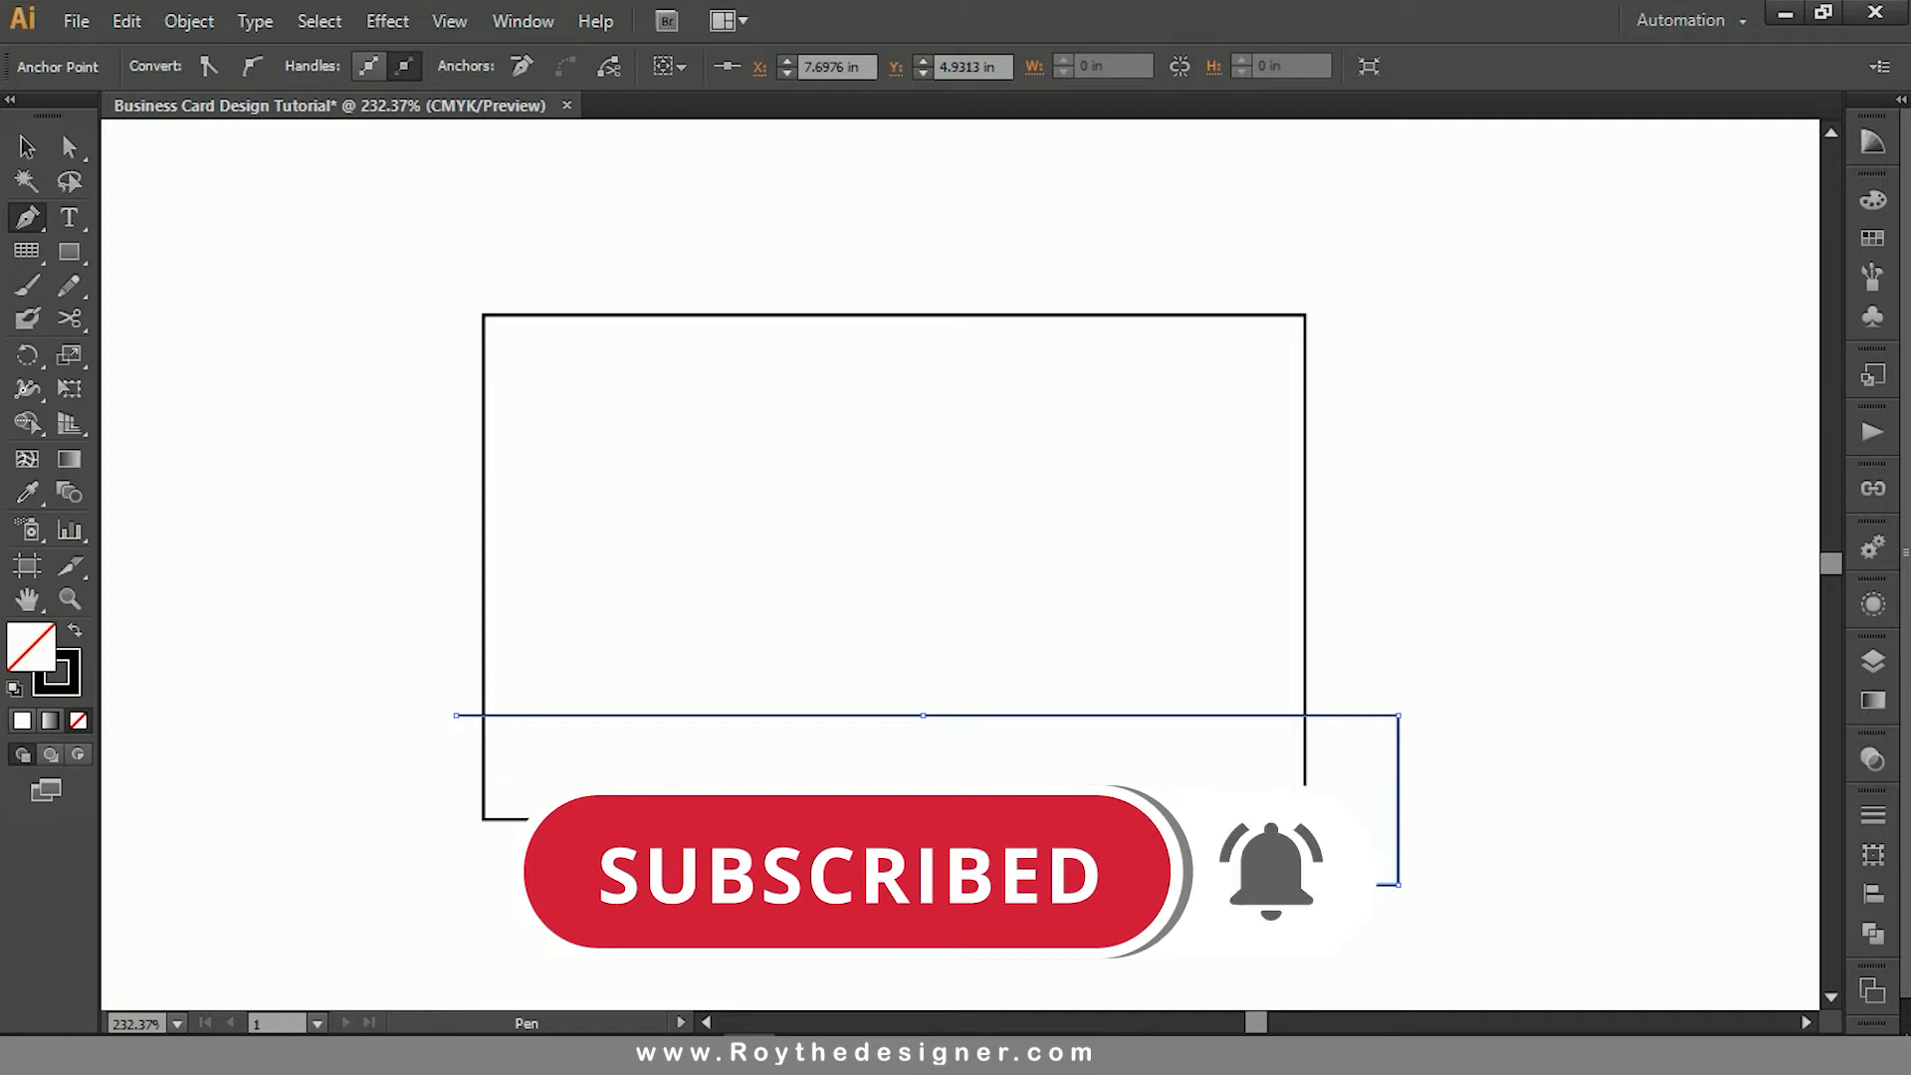
left_click(450, 884)
left_click(454, 715)
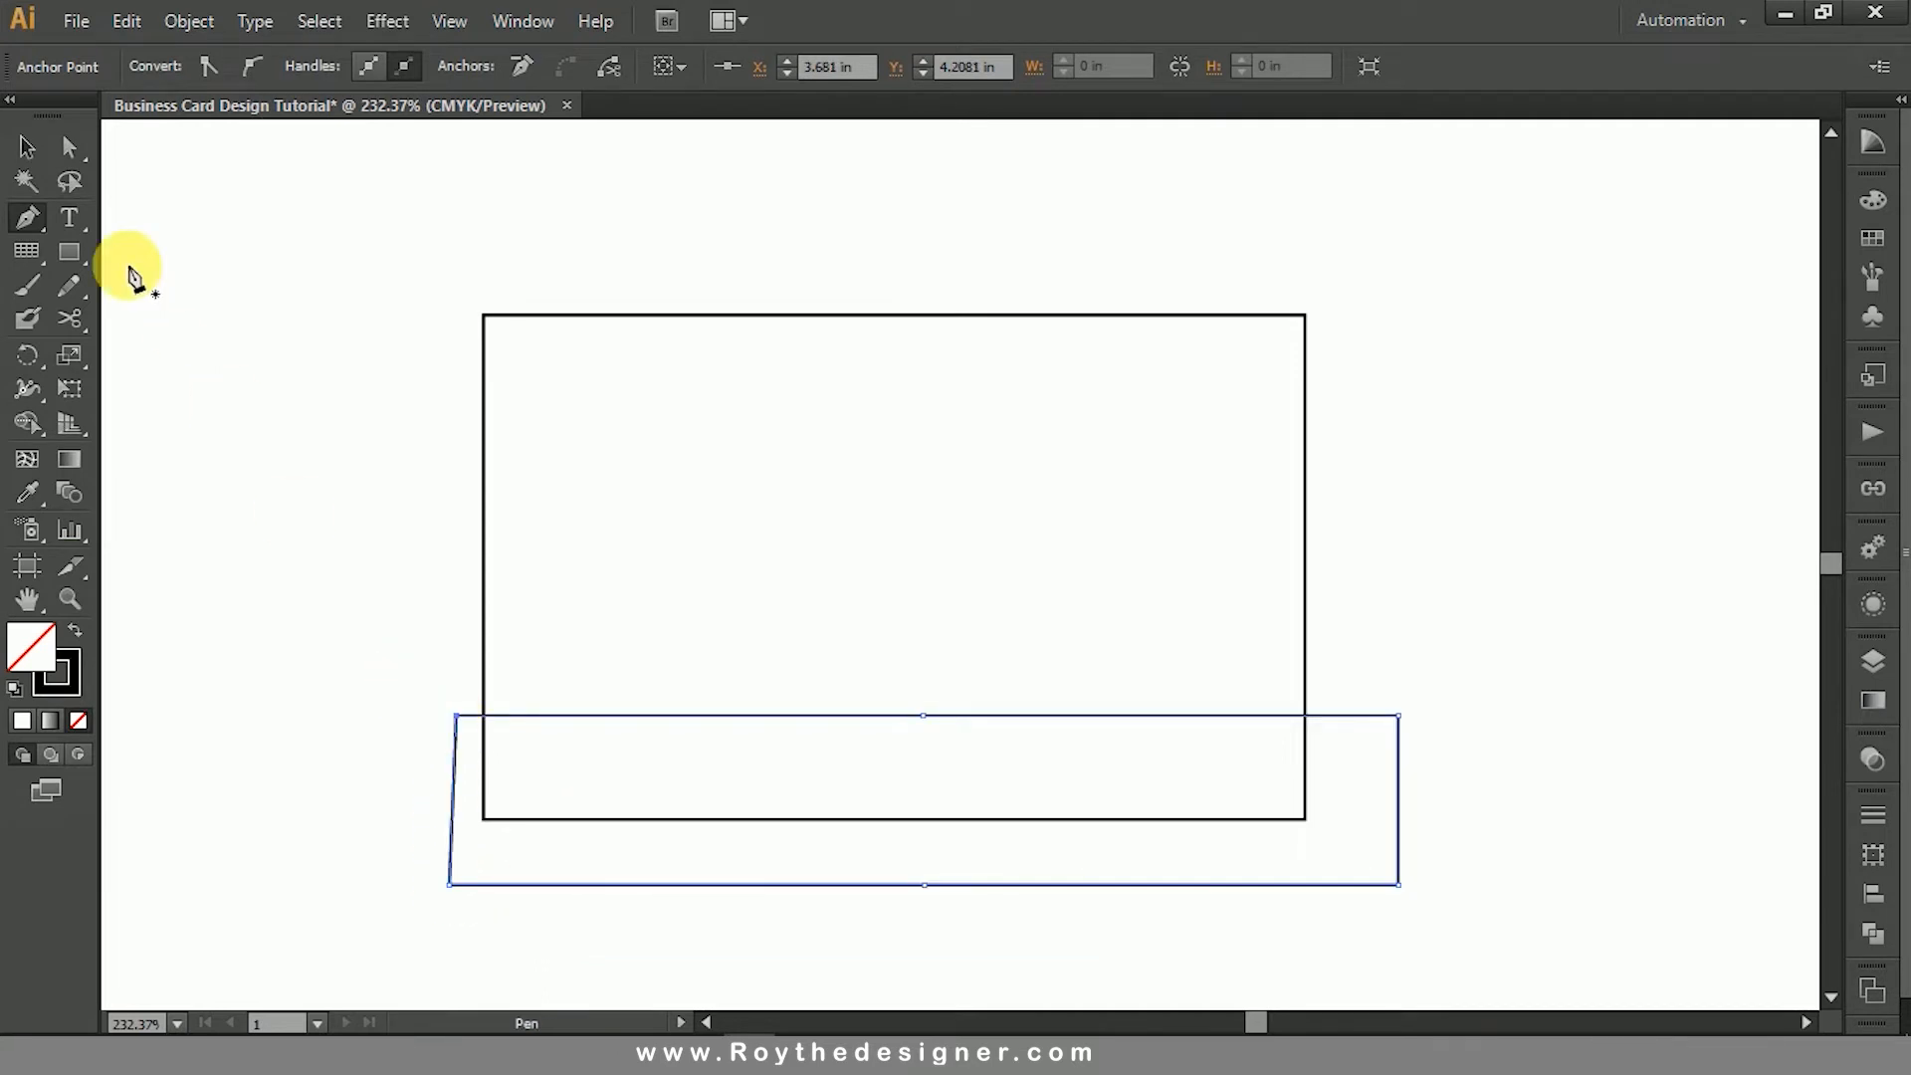
left_click(27, 146)
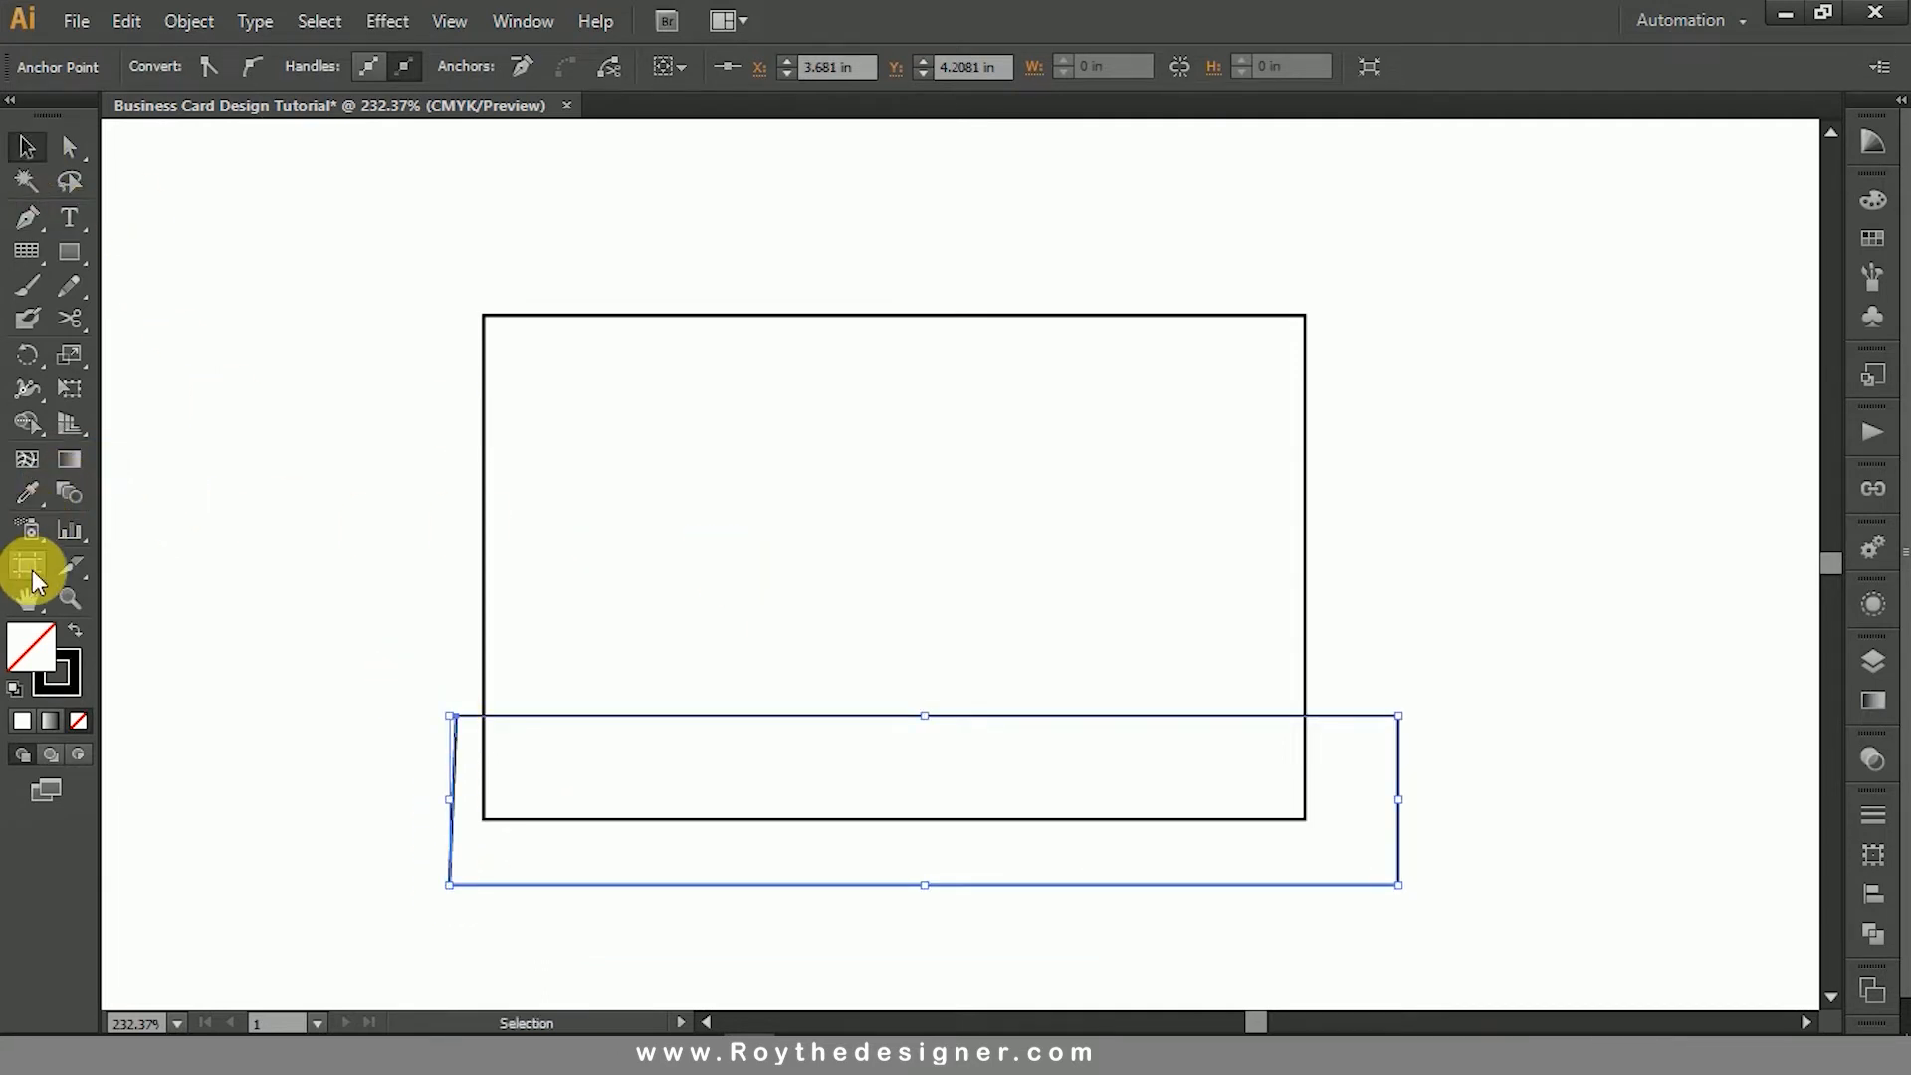
- Convert the middle anchor point on the band's upper edge to a smooth point, bending that edge into an S-shaped wave
left_click(33, 227)
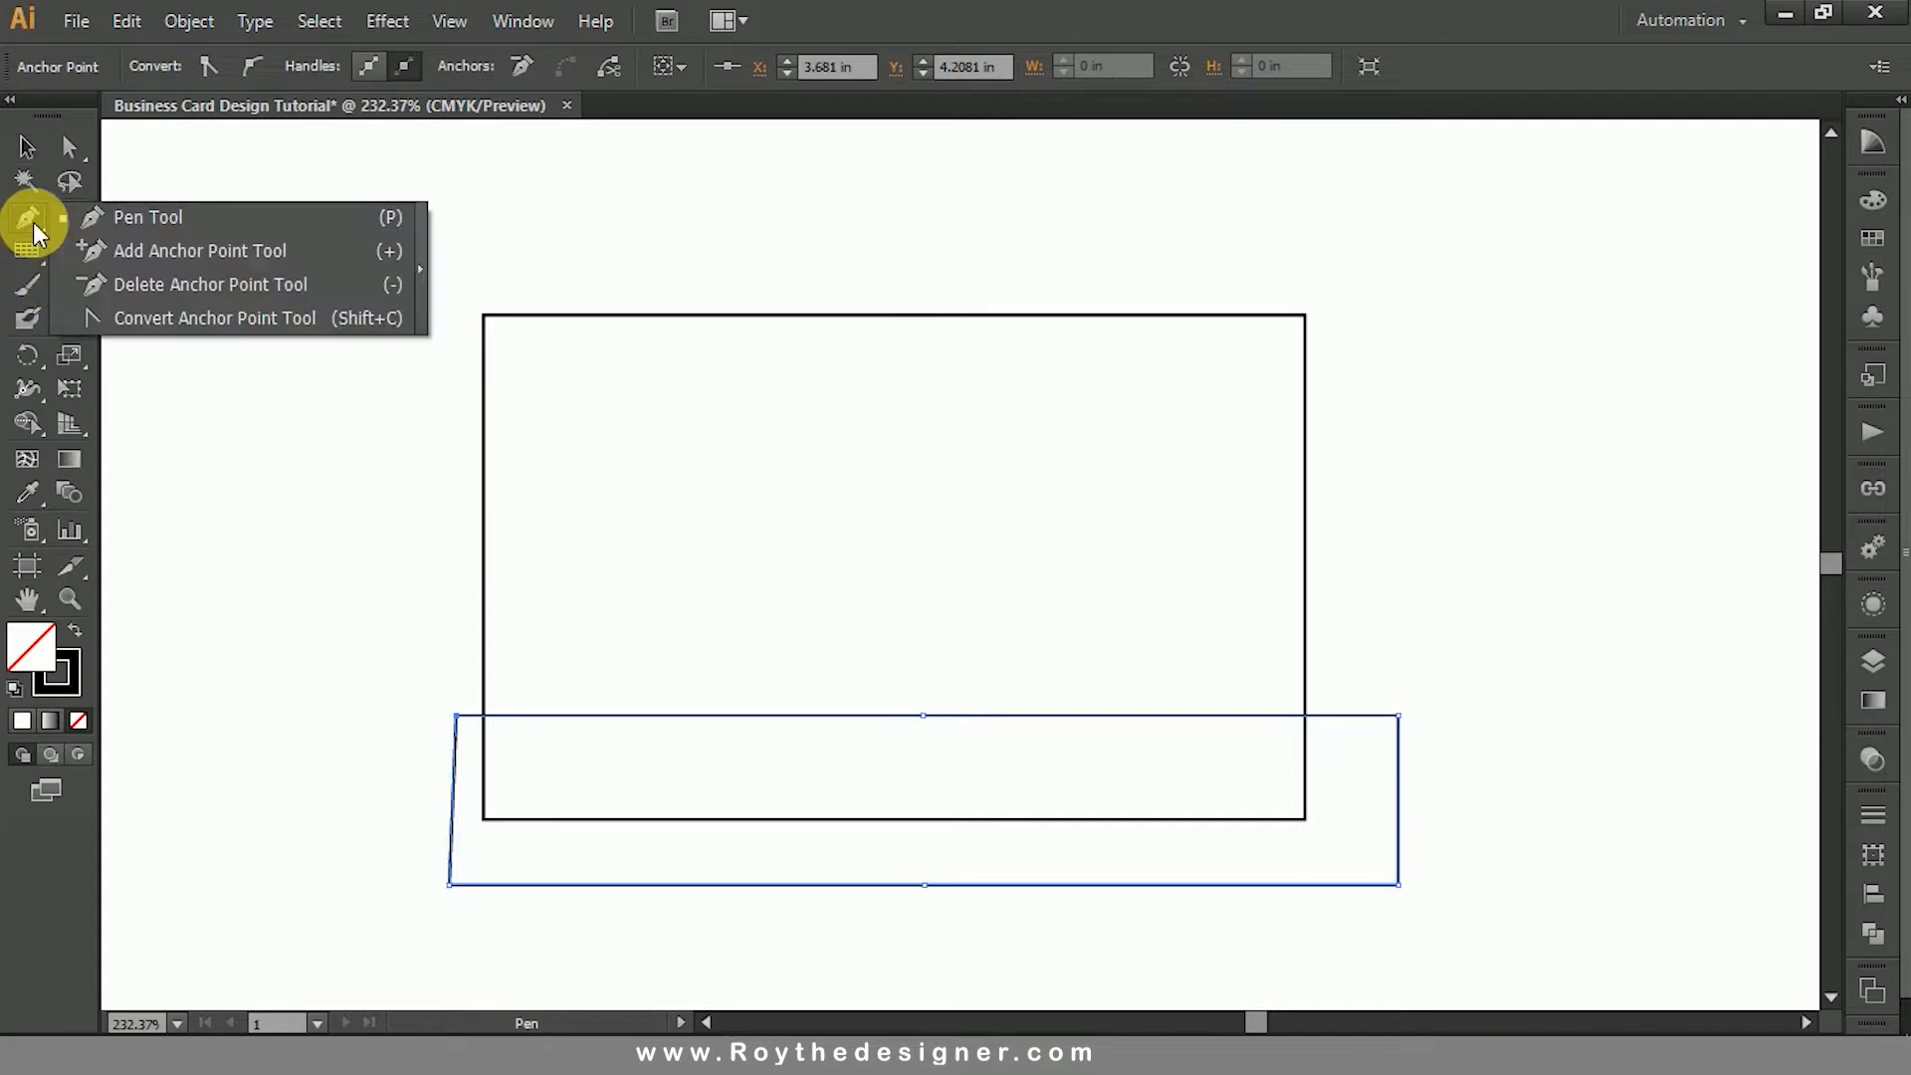
left_click(90, 317)
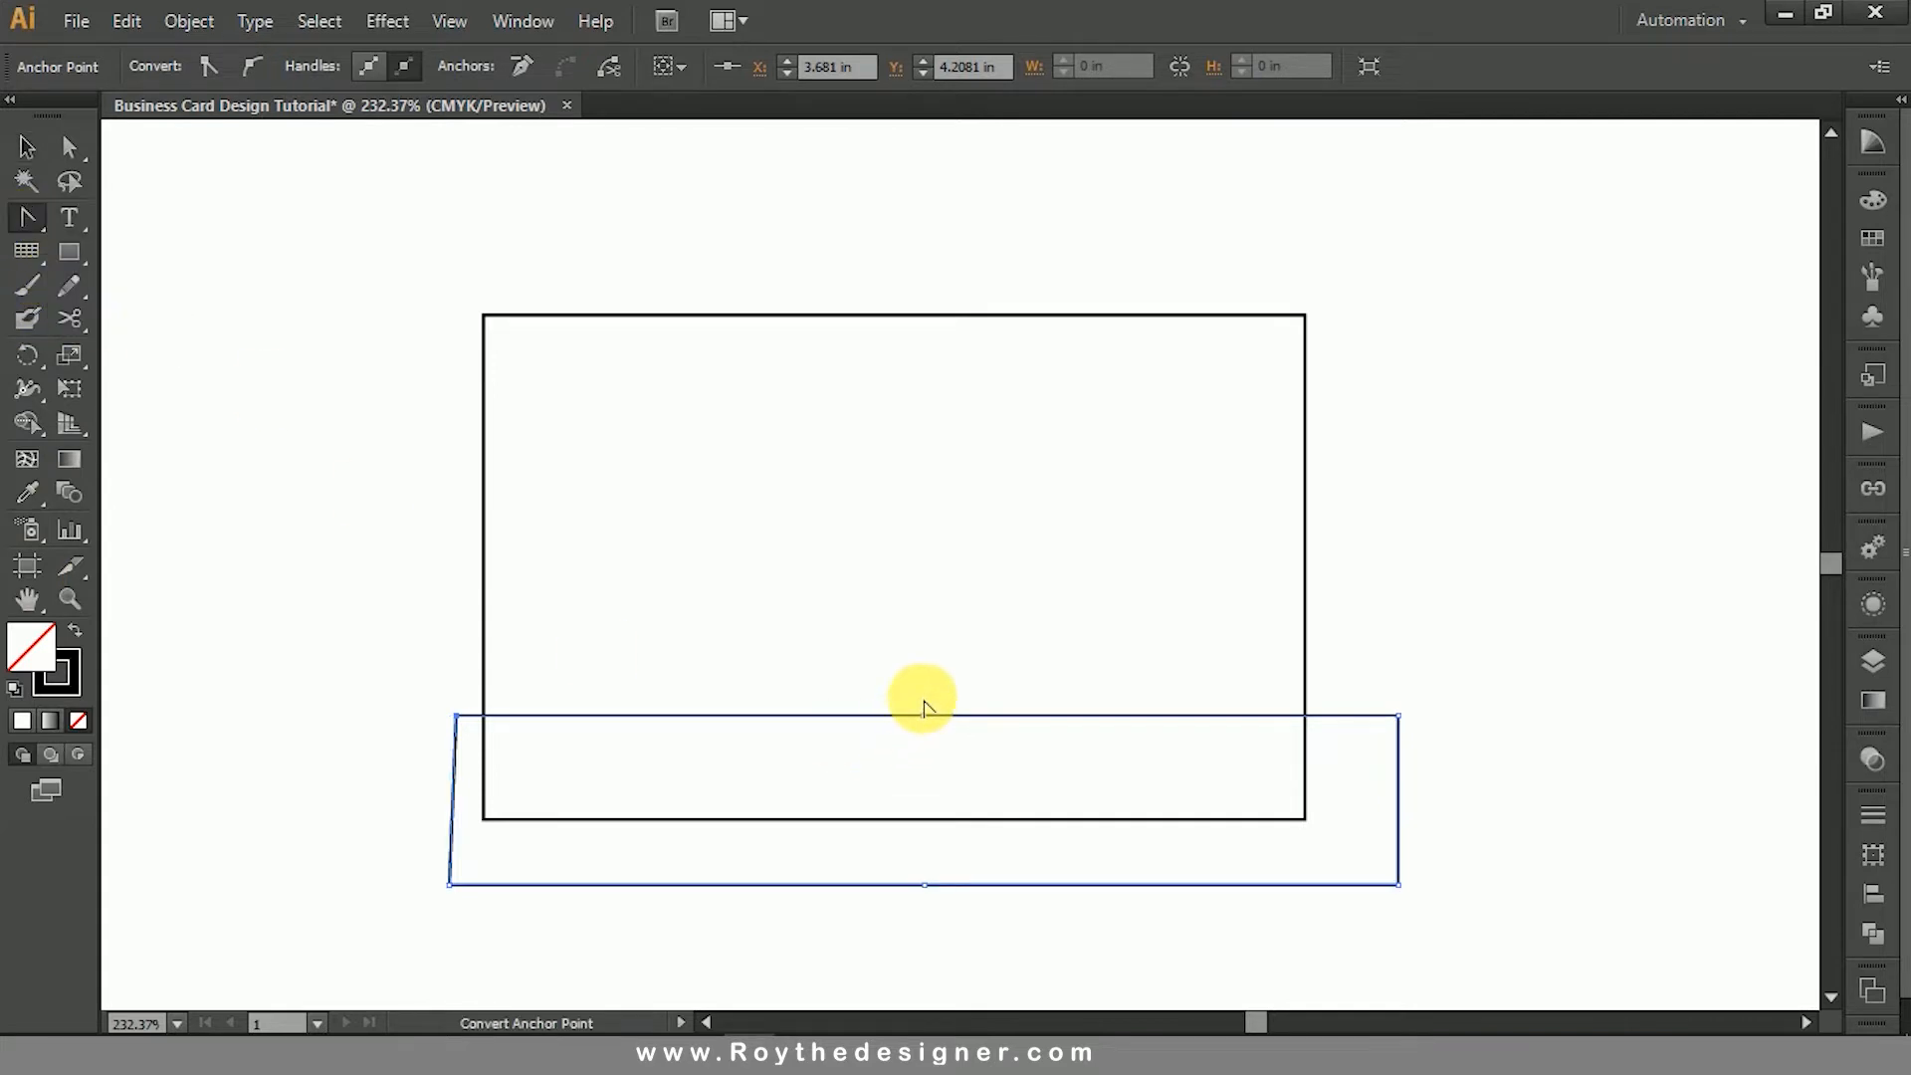
mouse_move(924, 715)
left_mouse_down()
mouse_move(845, 751)
mouse_move(1109, 670)
mouse_move(1137, 628)
mouse_move(1256, 630)
mouse_move(1247, 603)
left_mouse_up()
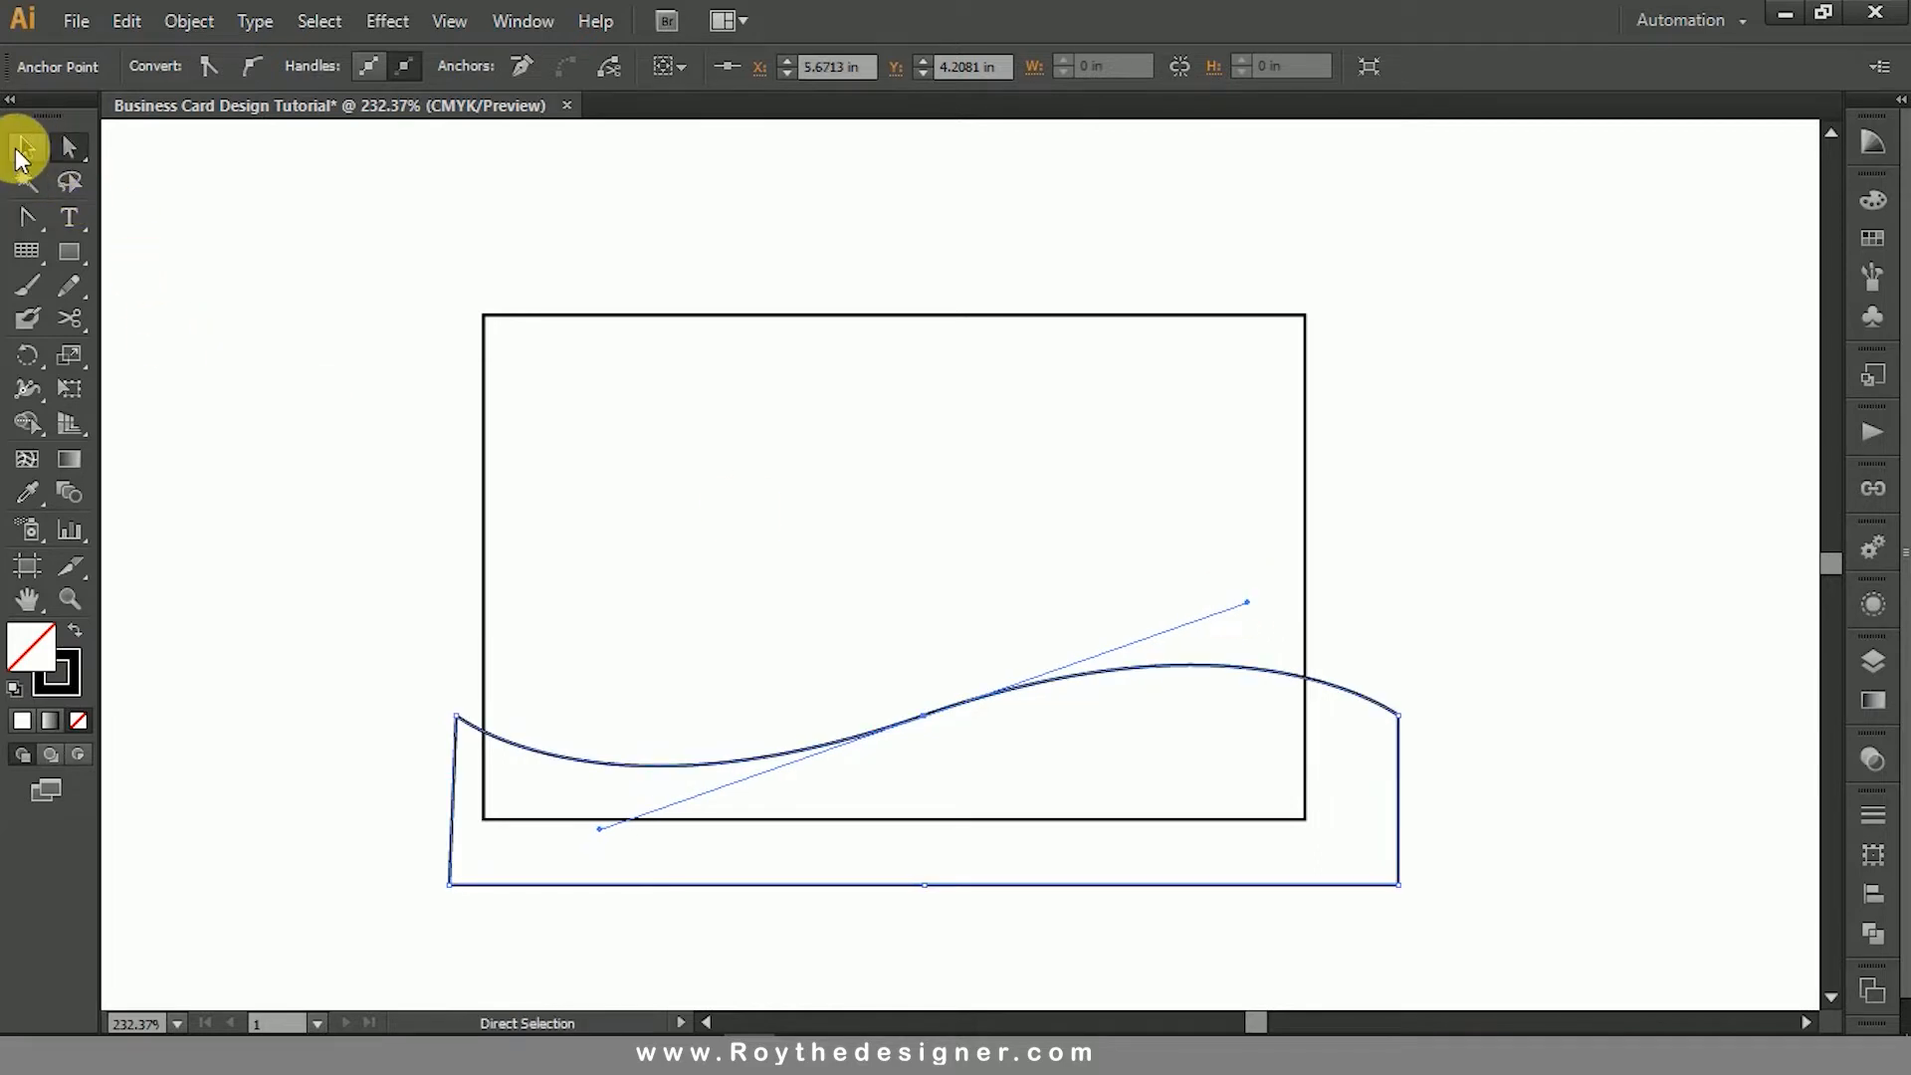
- Scale the wavy band down slightly and reposition it so it overhangs the card's two sides and lower edge
left_click(27, 148)
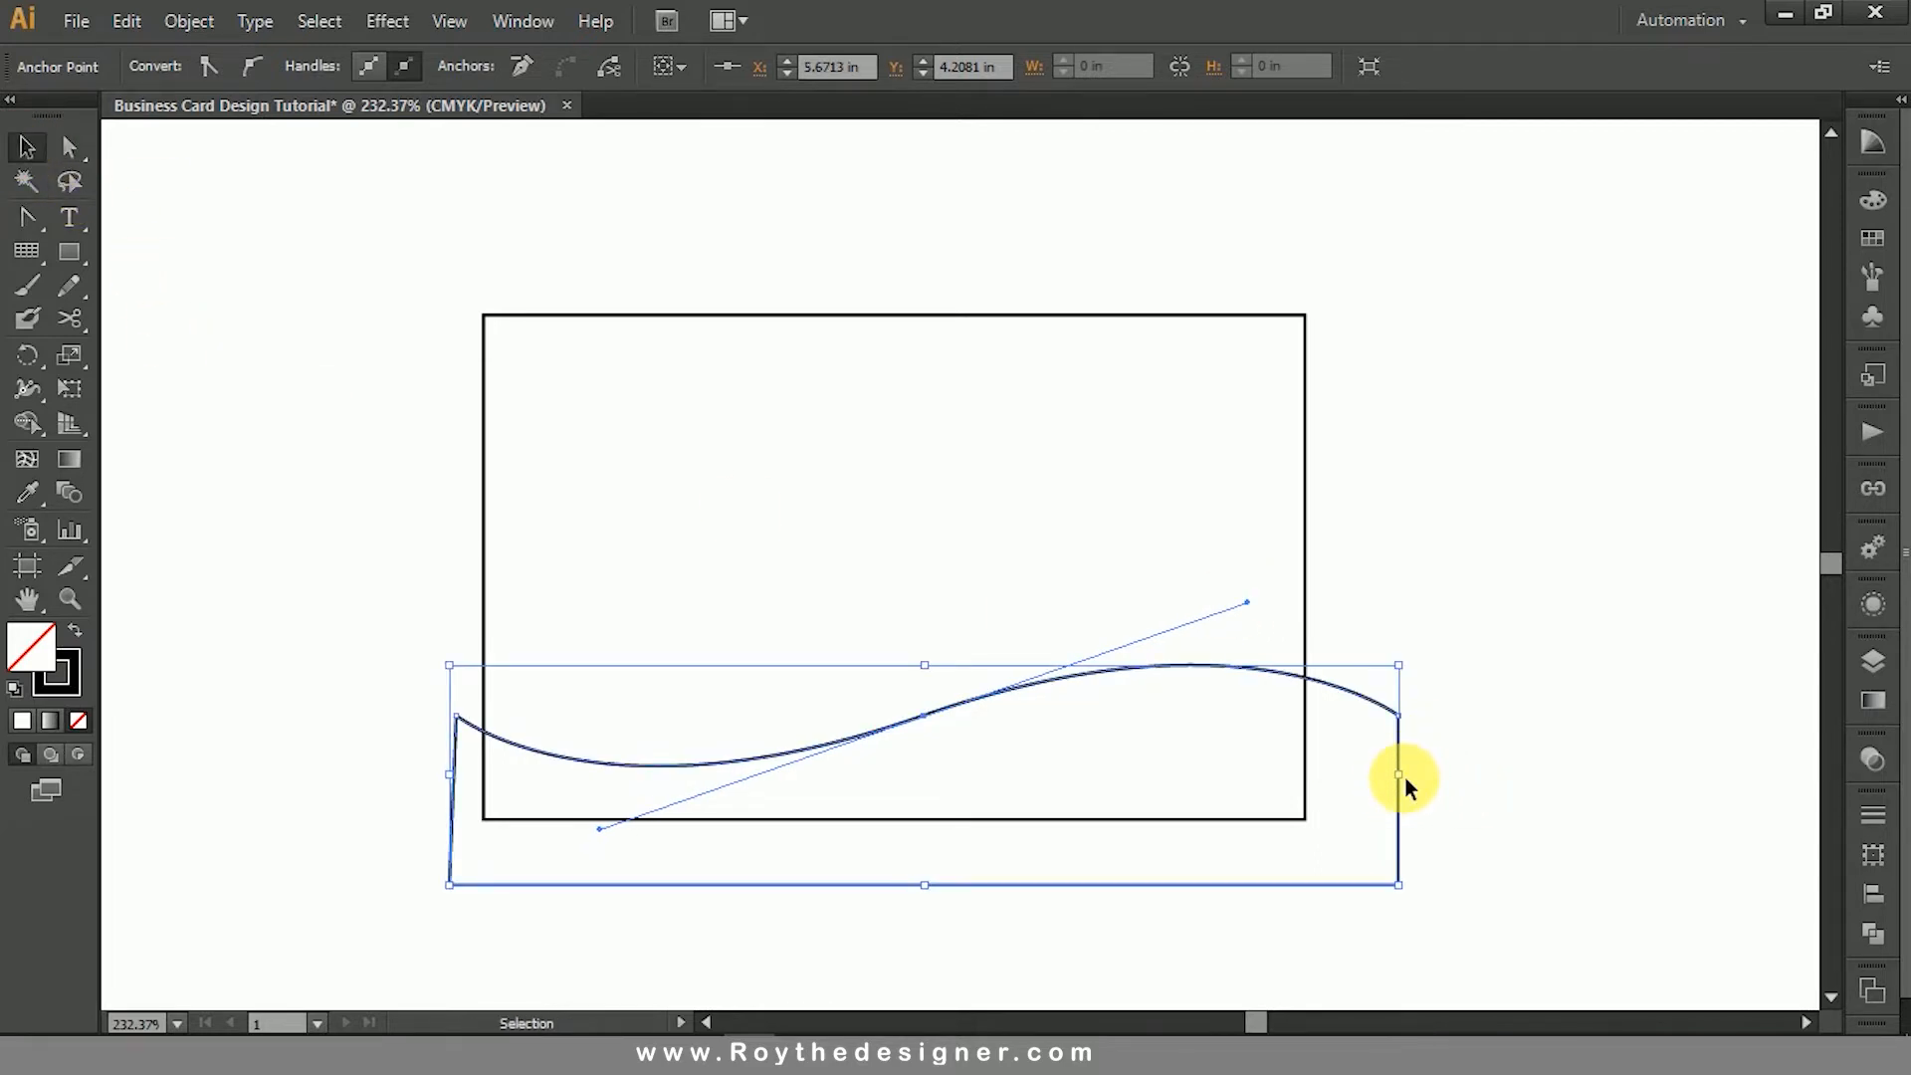
left_click_drag(1409, 788, 1369, 781)
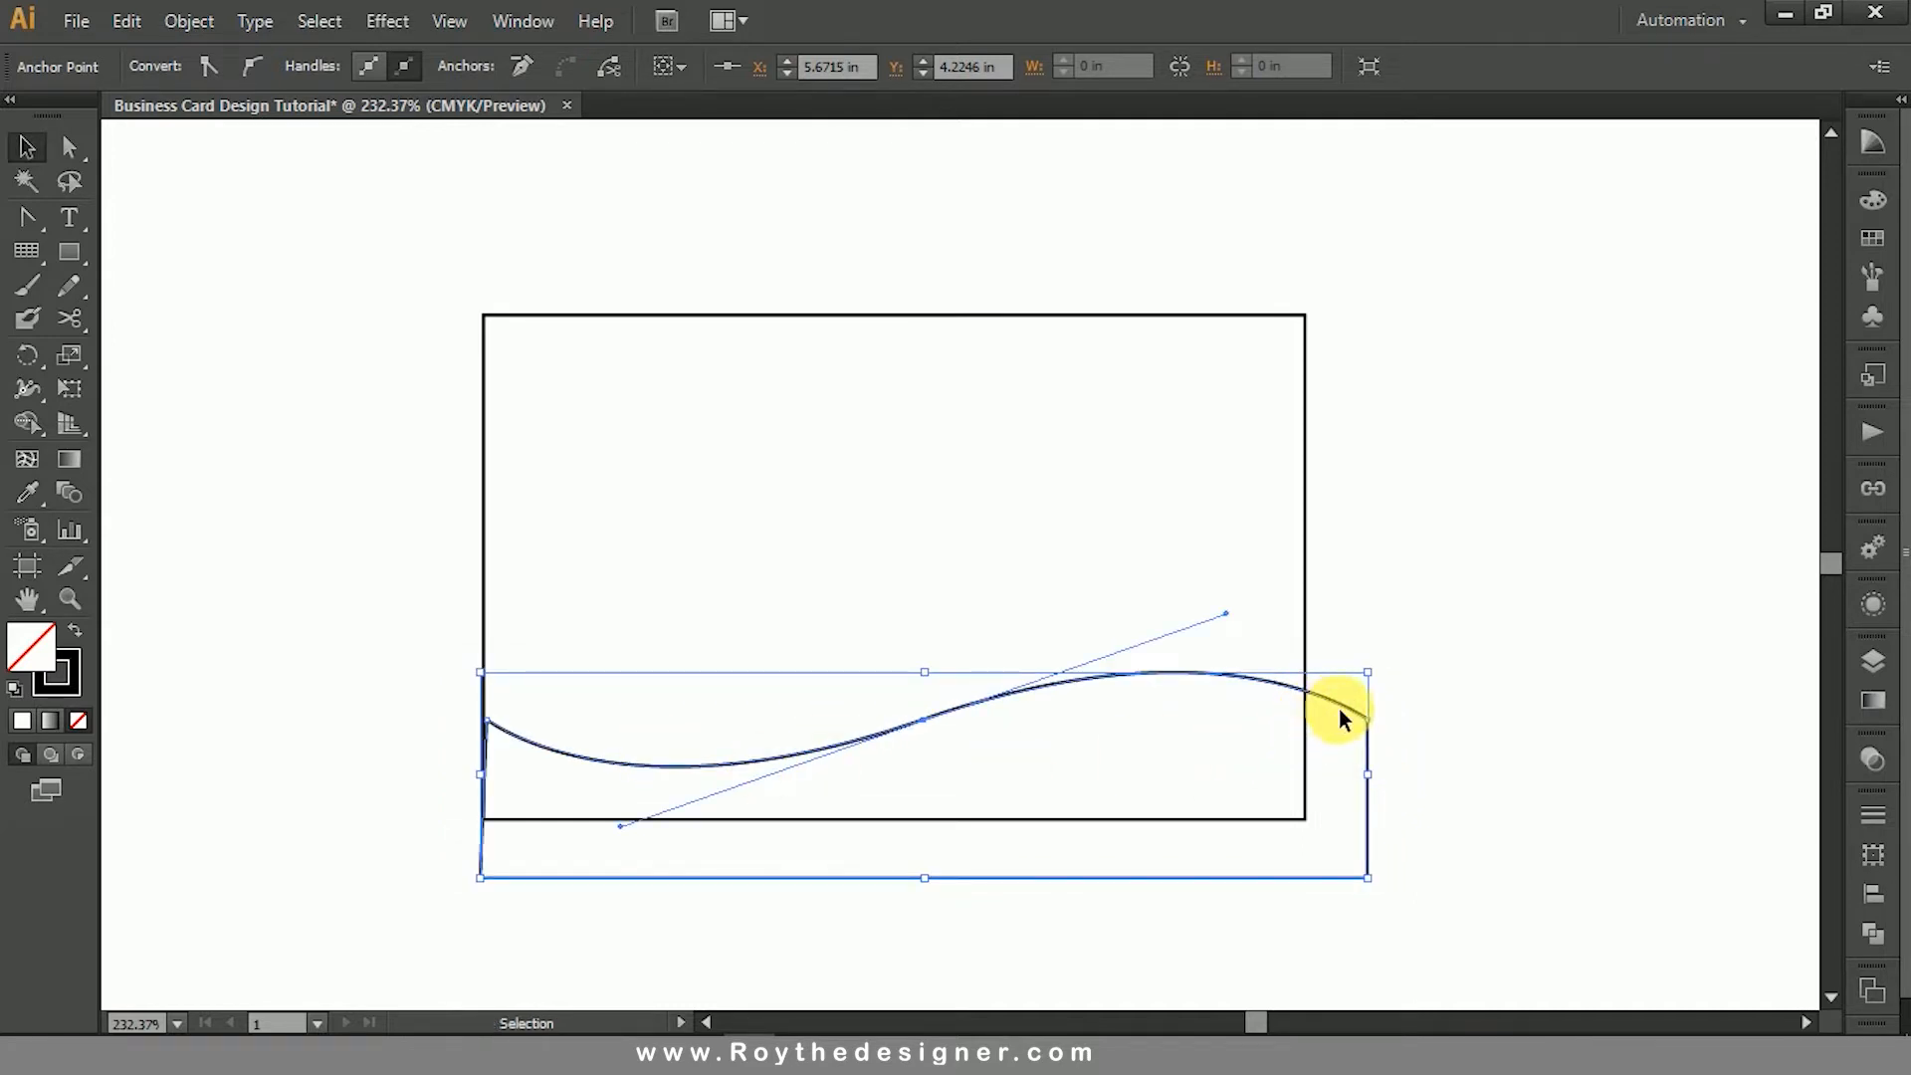
left_click_drag(1340, 709, 1312, 719)
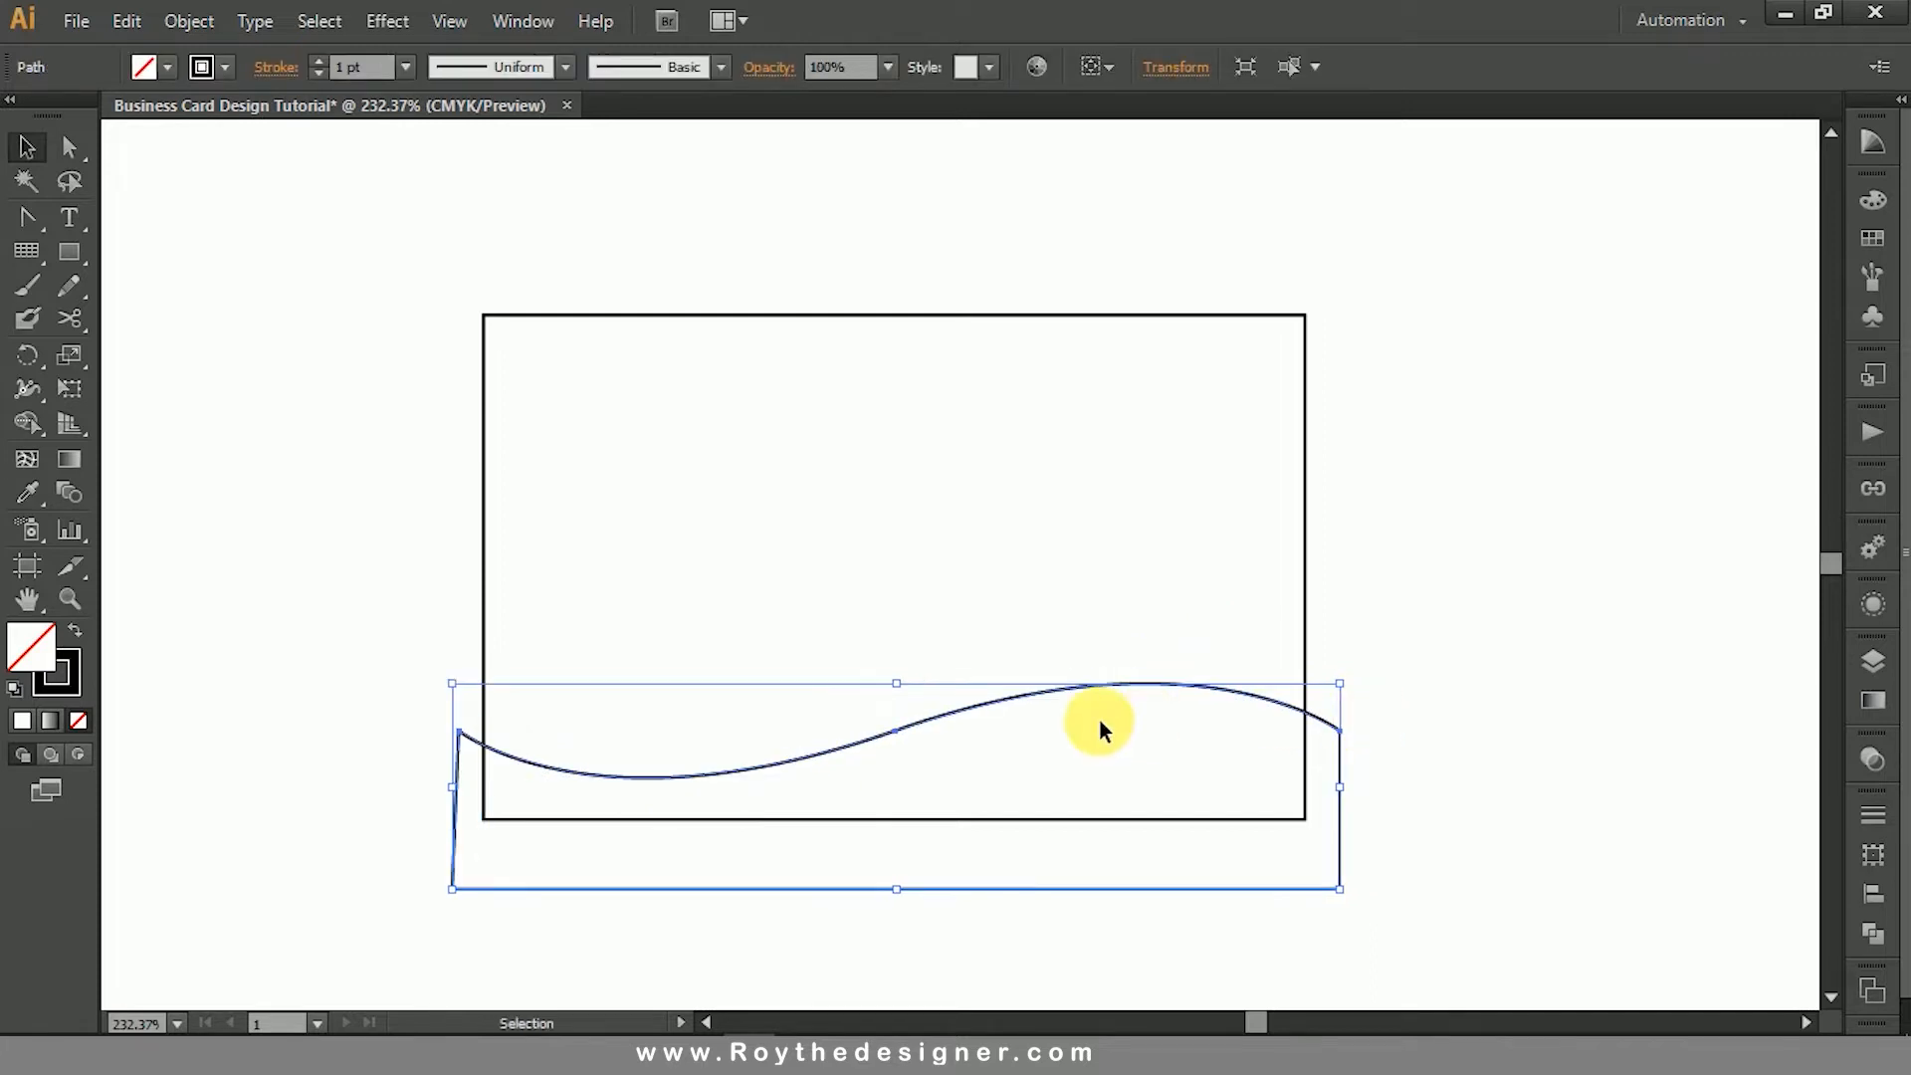
left_click_drag(1055, 690, 1058, 671)
left_click(1450, 605)
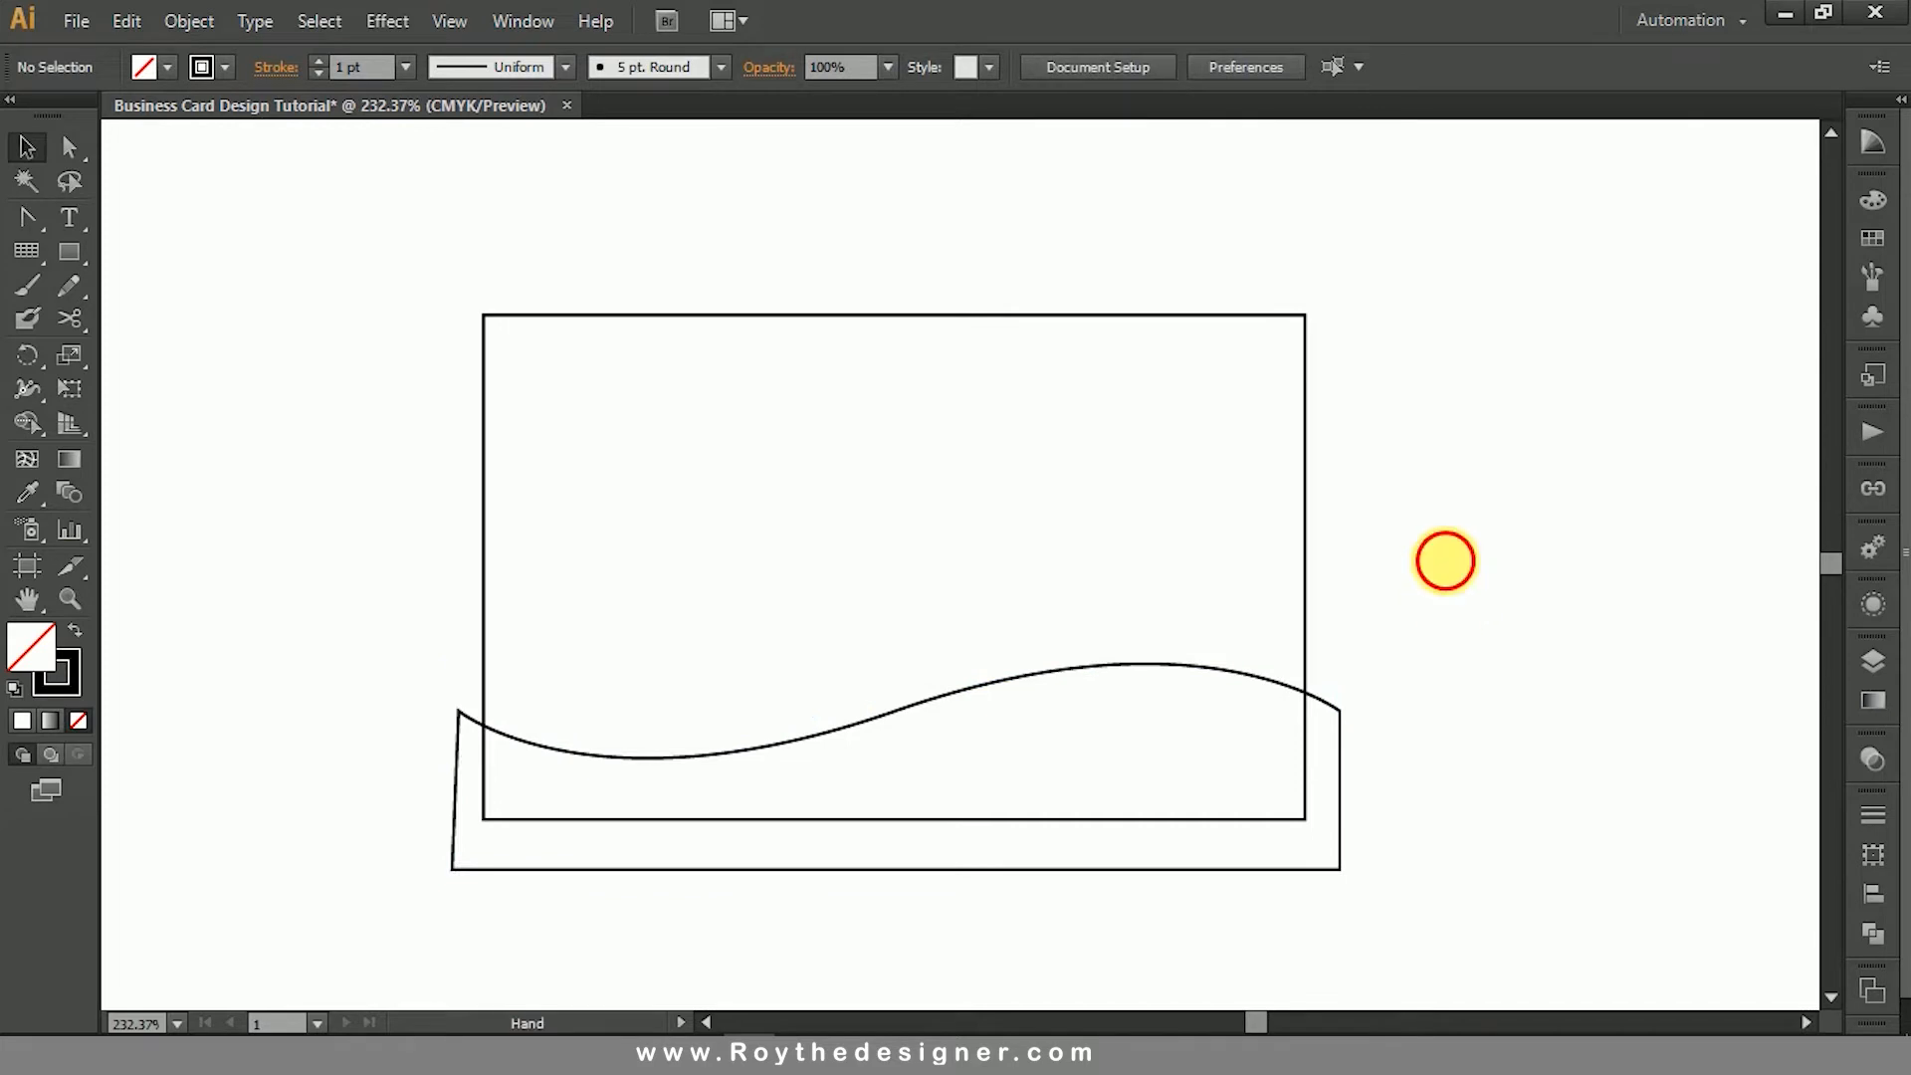
left_click_drag(1442, 559, 1434, 535)
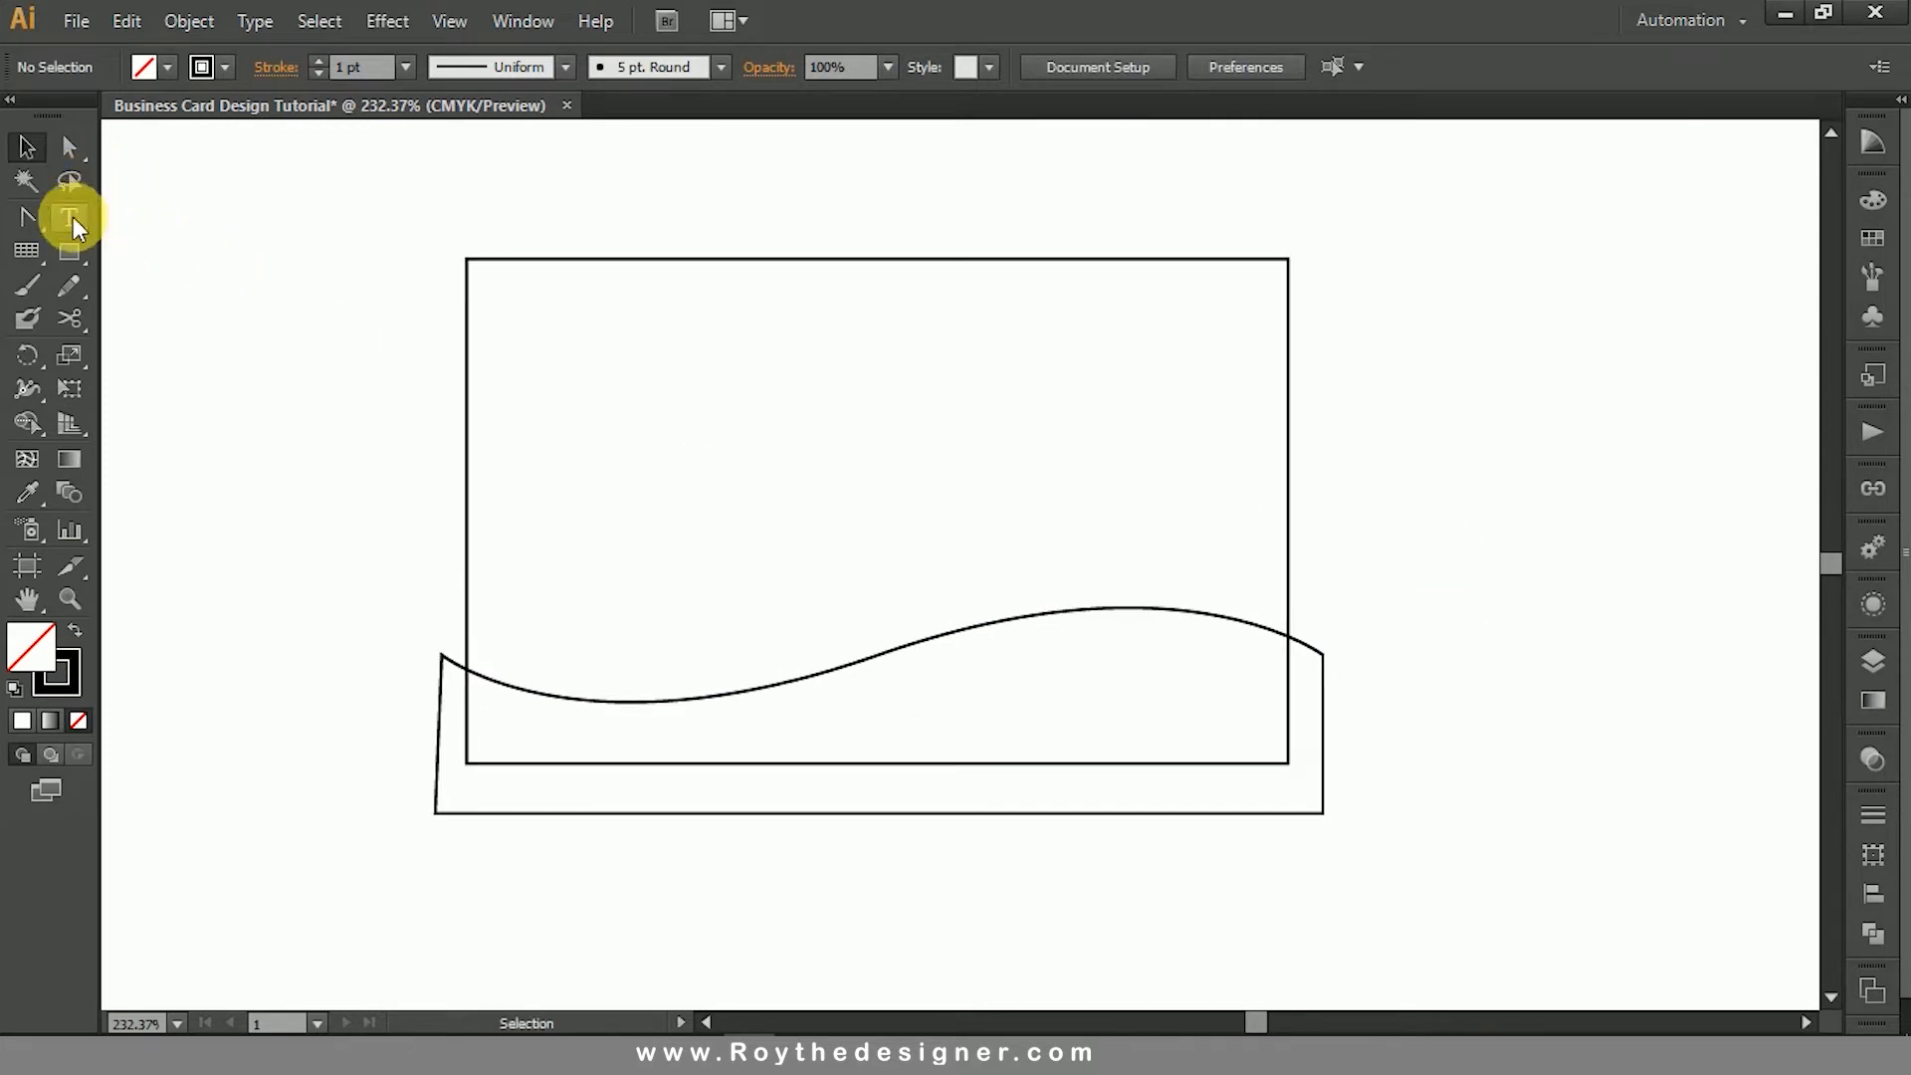
- Draw a closed, curved leaf-like shape with the Pen tool from beyond the card's left edge to a point near the wave's middle
left_click(30, 219)
left_click_drag(33, 224, 119, 213)
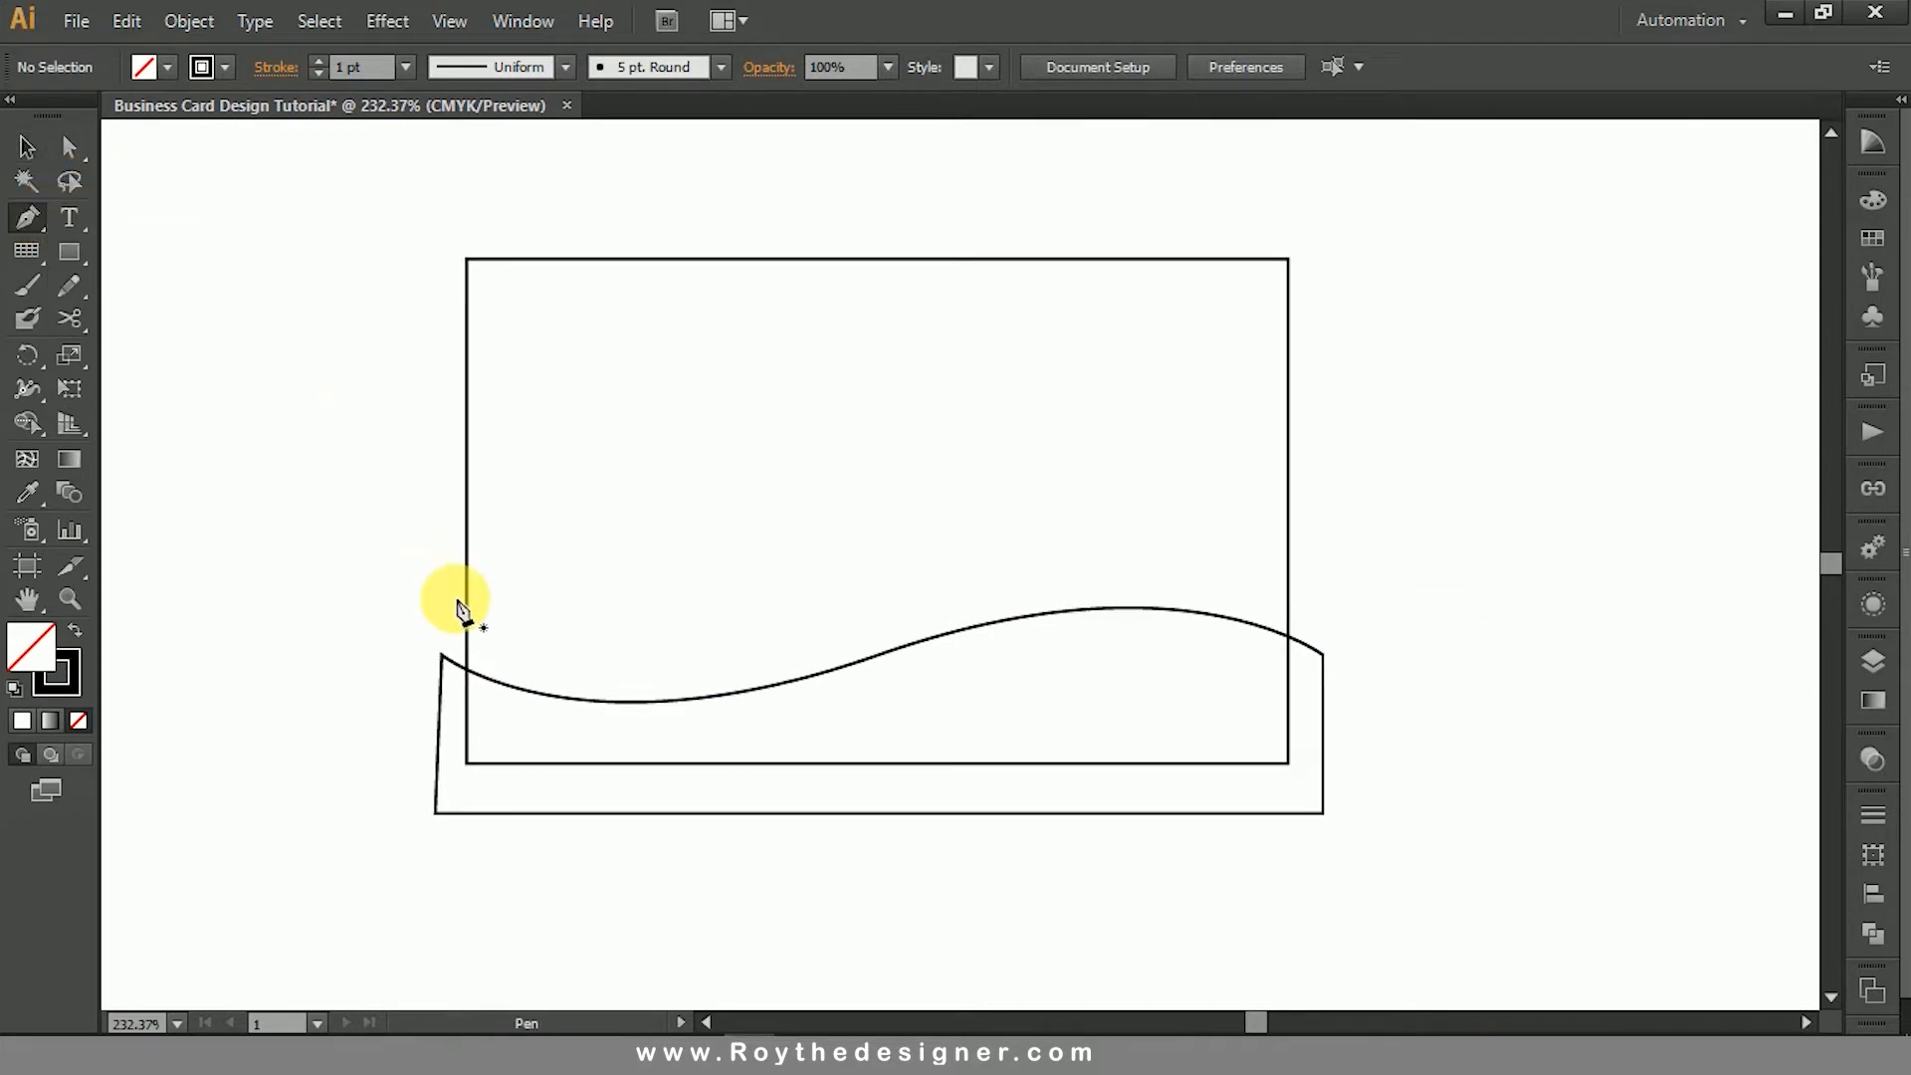
left_click(446, 599)
left_click_drag(947, 651, 1282, 562)
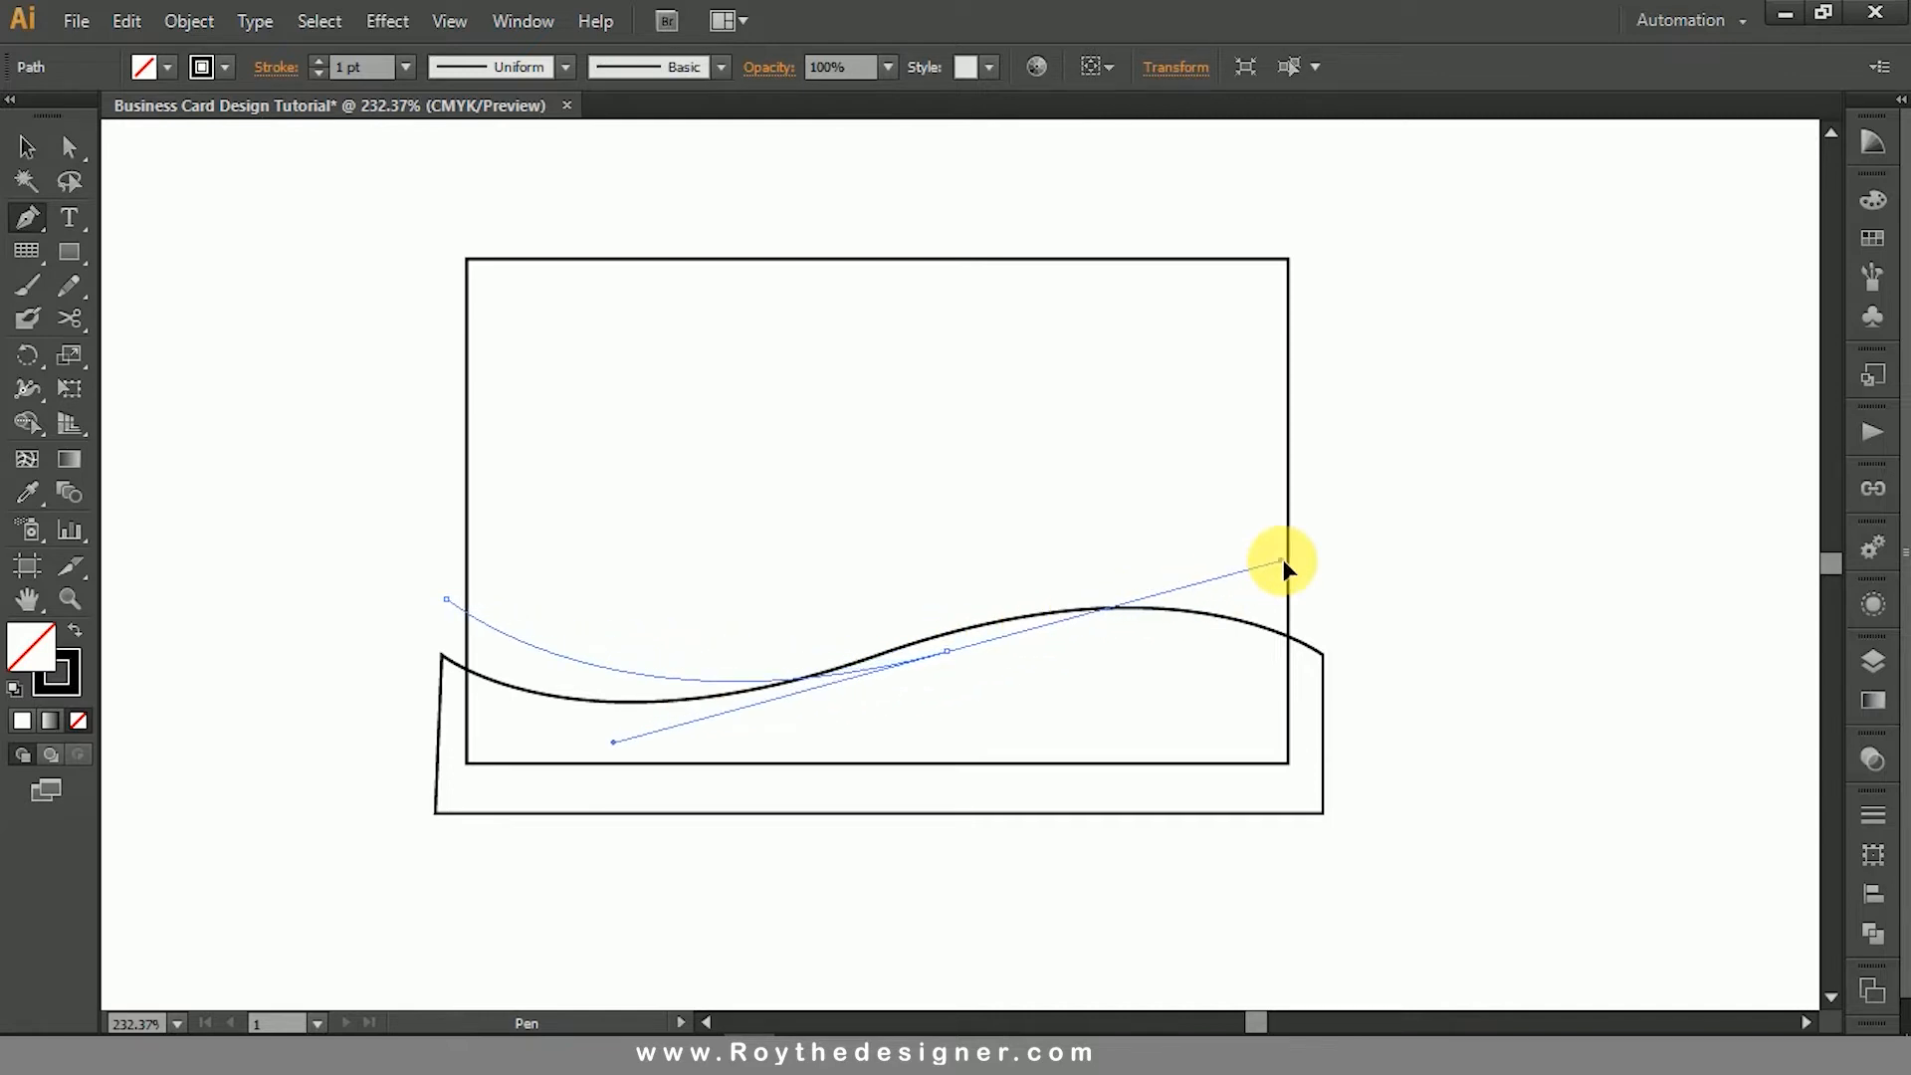
left_click_drag(947, 651, 707, 739)
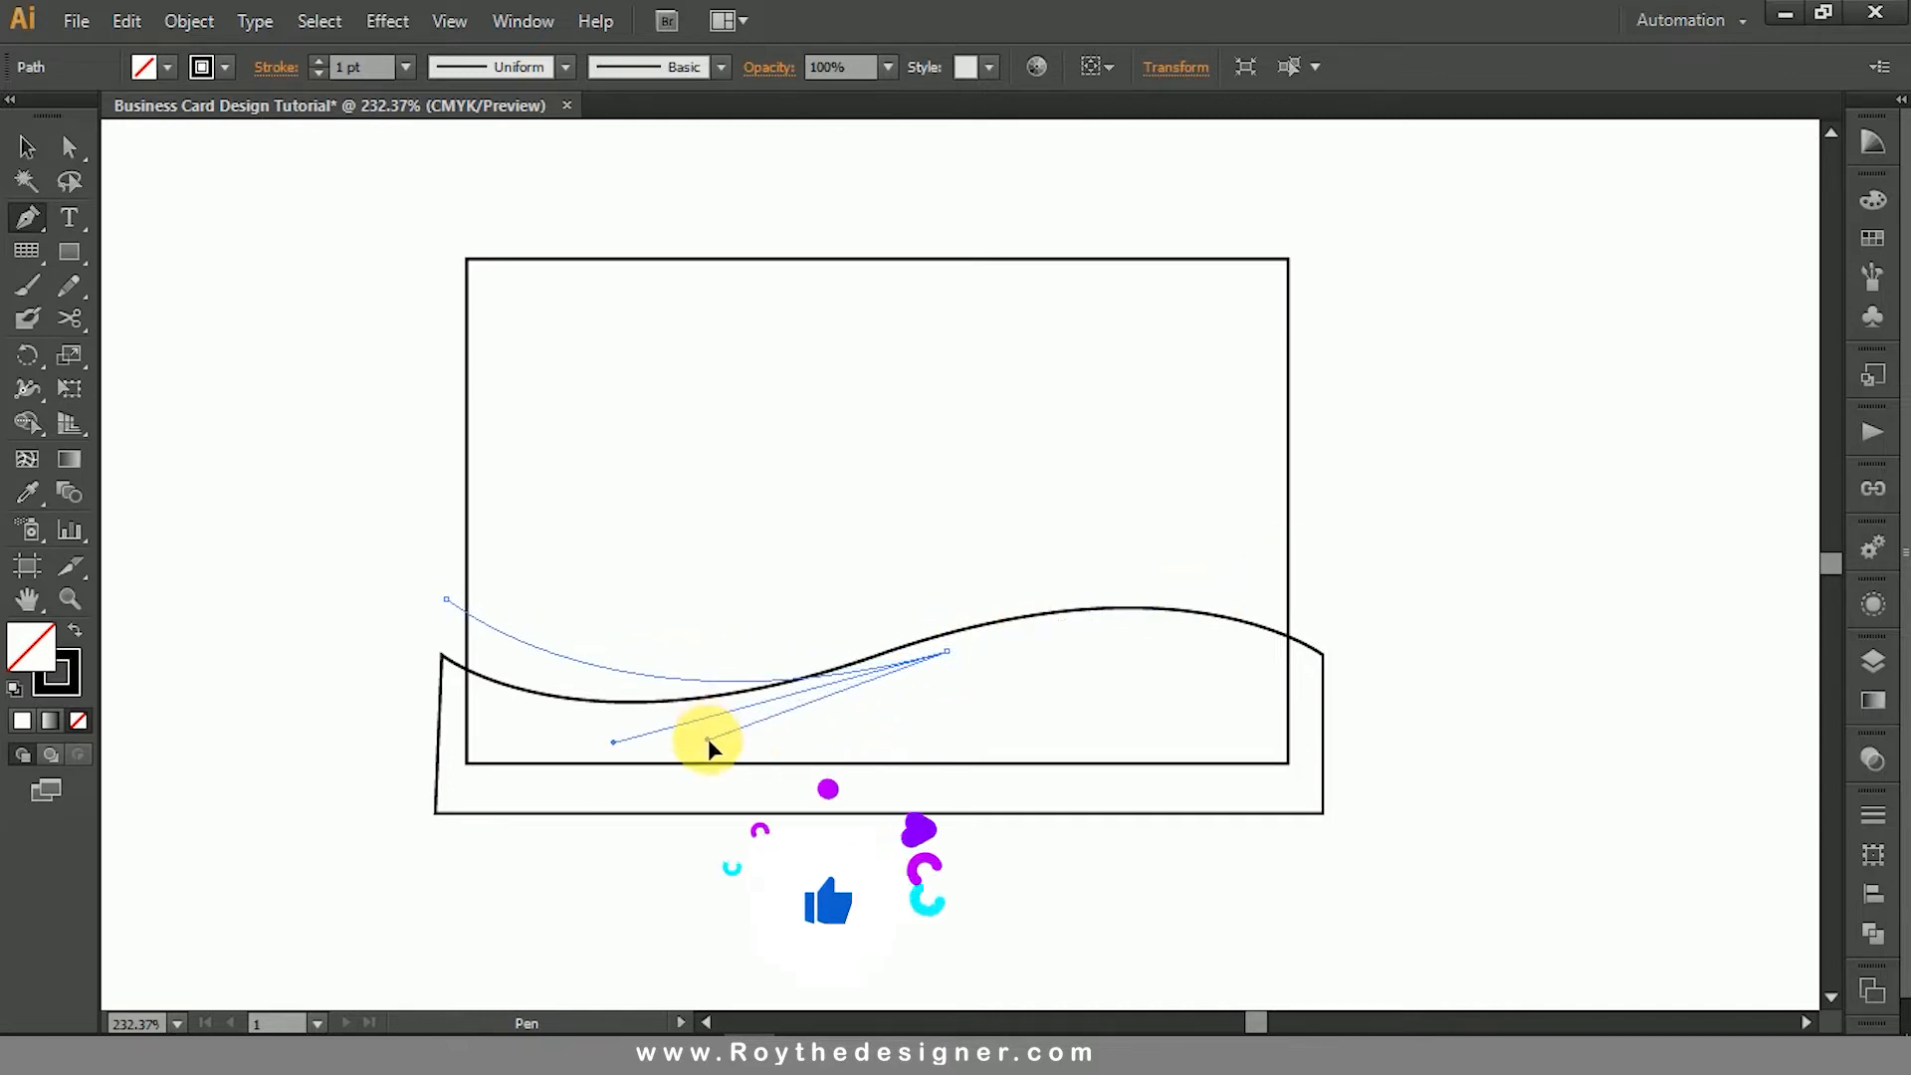
left_click_drag(388, 705, 371, 659)
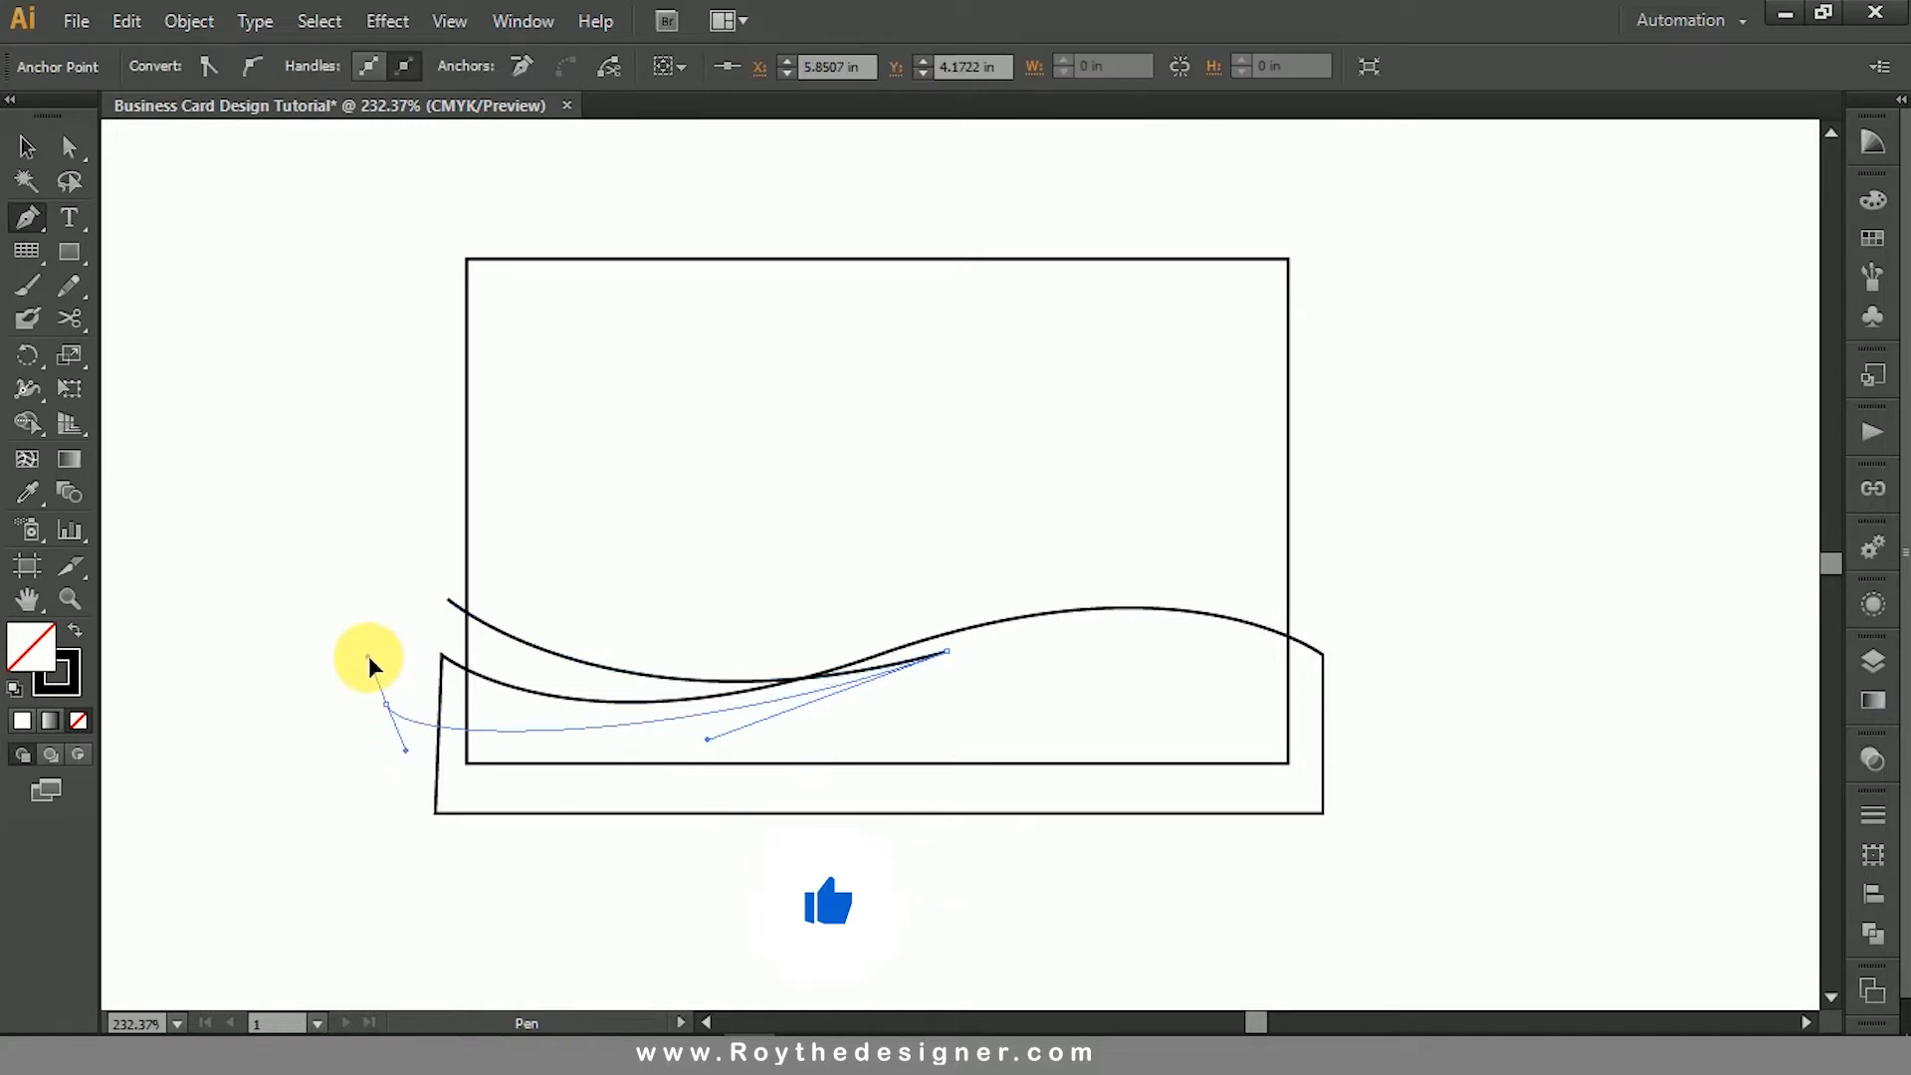
left_click(449, 602)
left_click(358, 524, "ctrl")
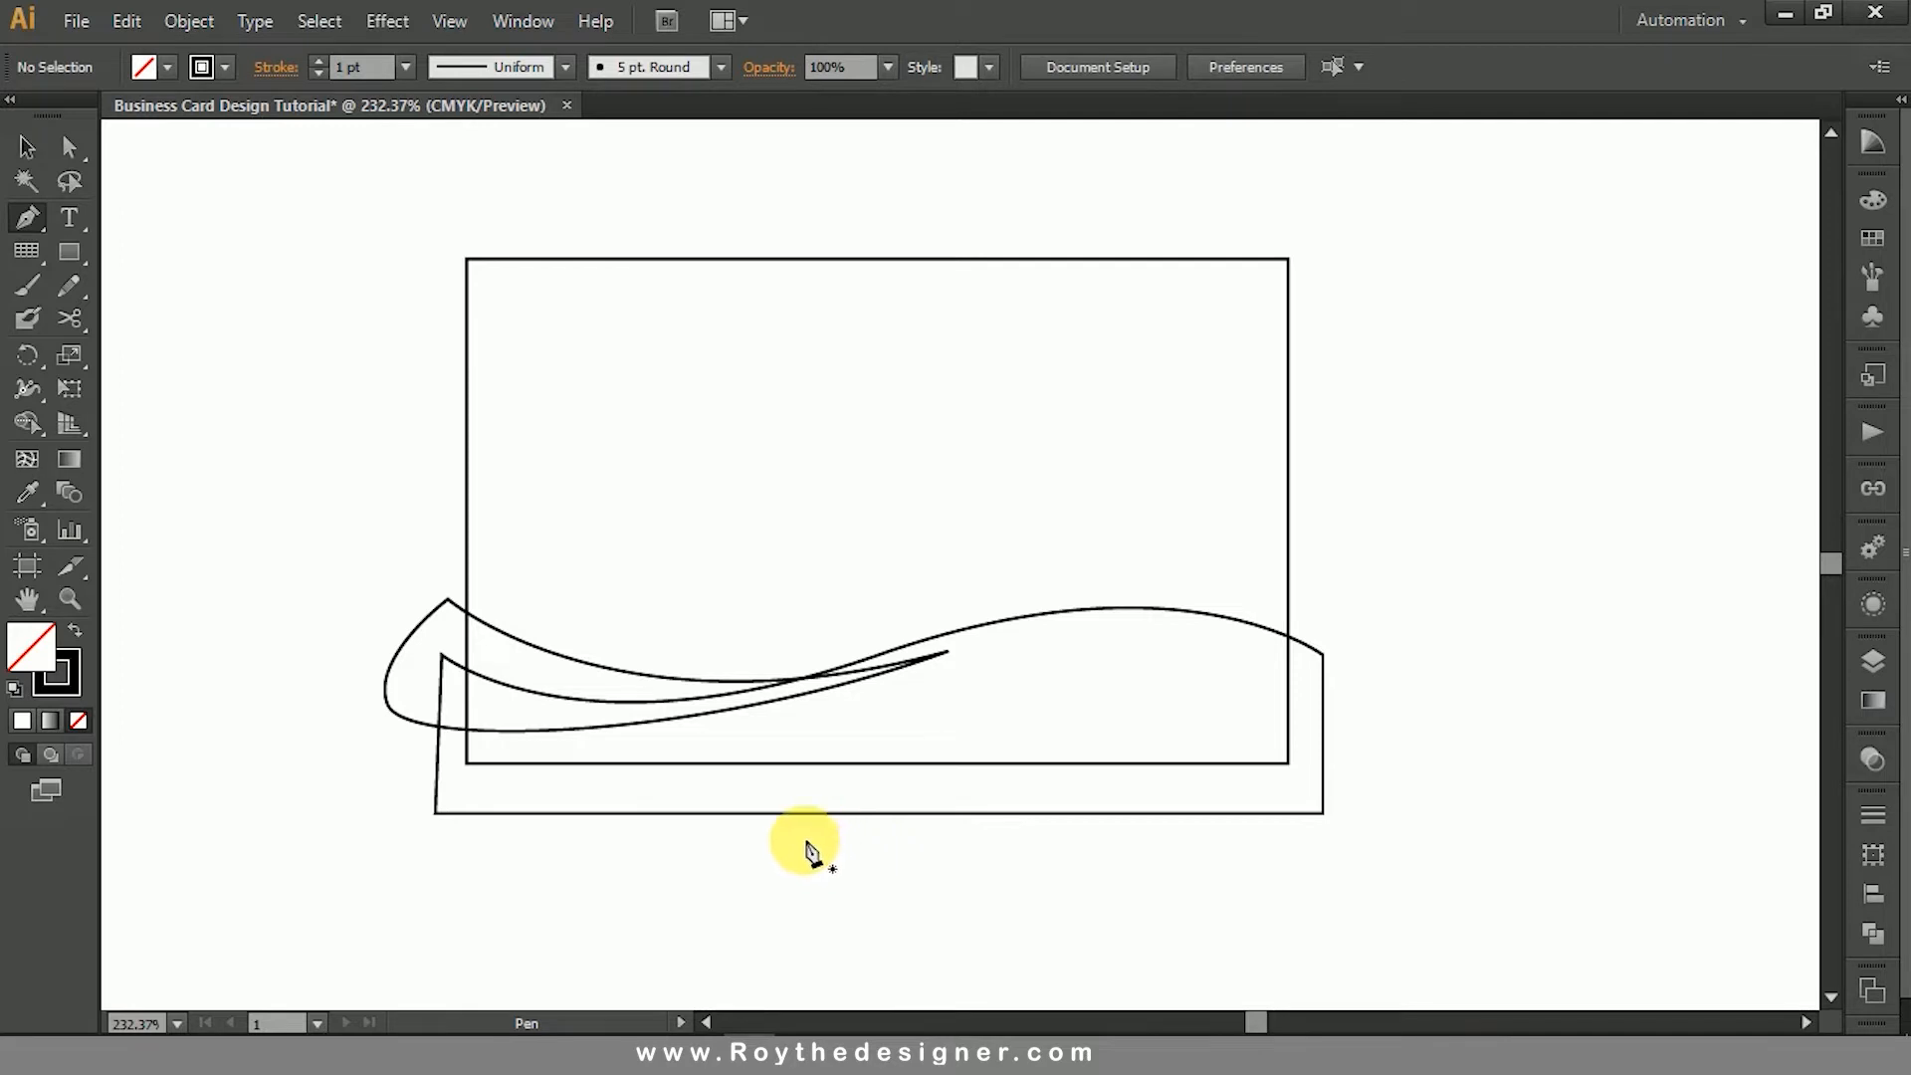
- Draw a closed shape with the Pen tool over the card's lower-right corner, with a curved upper edge rising past the right side
left_click(774, 827)
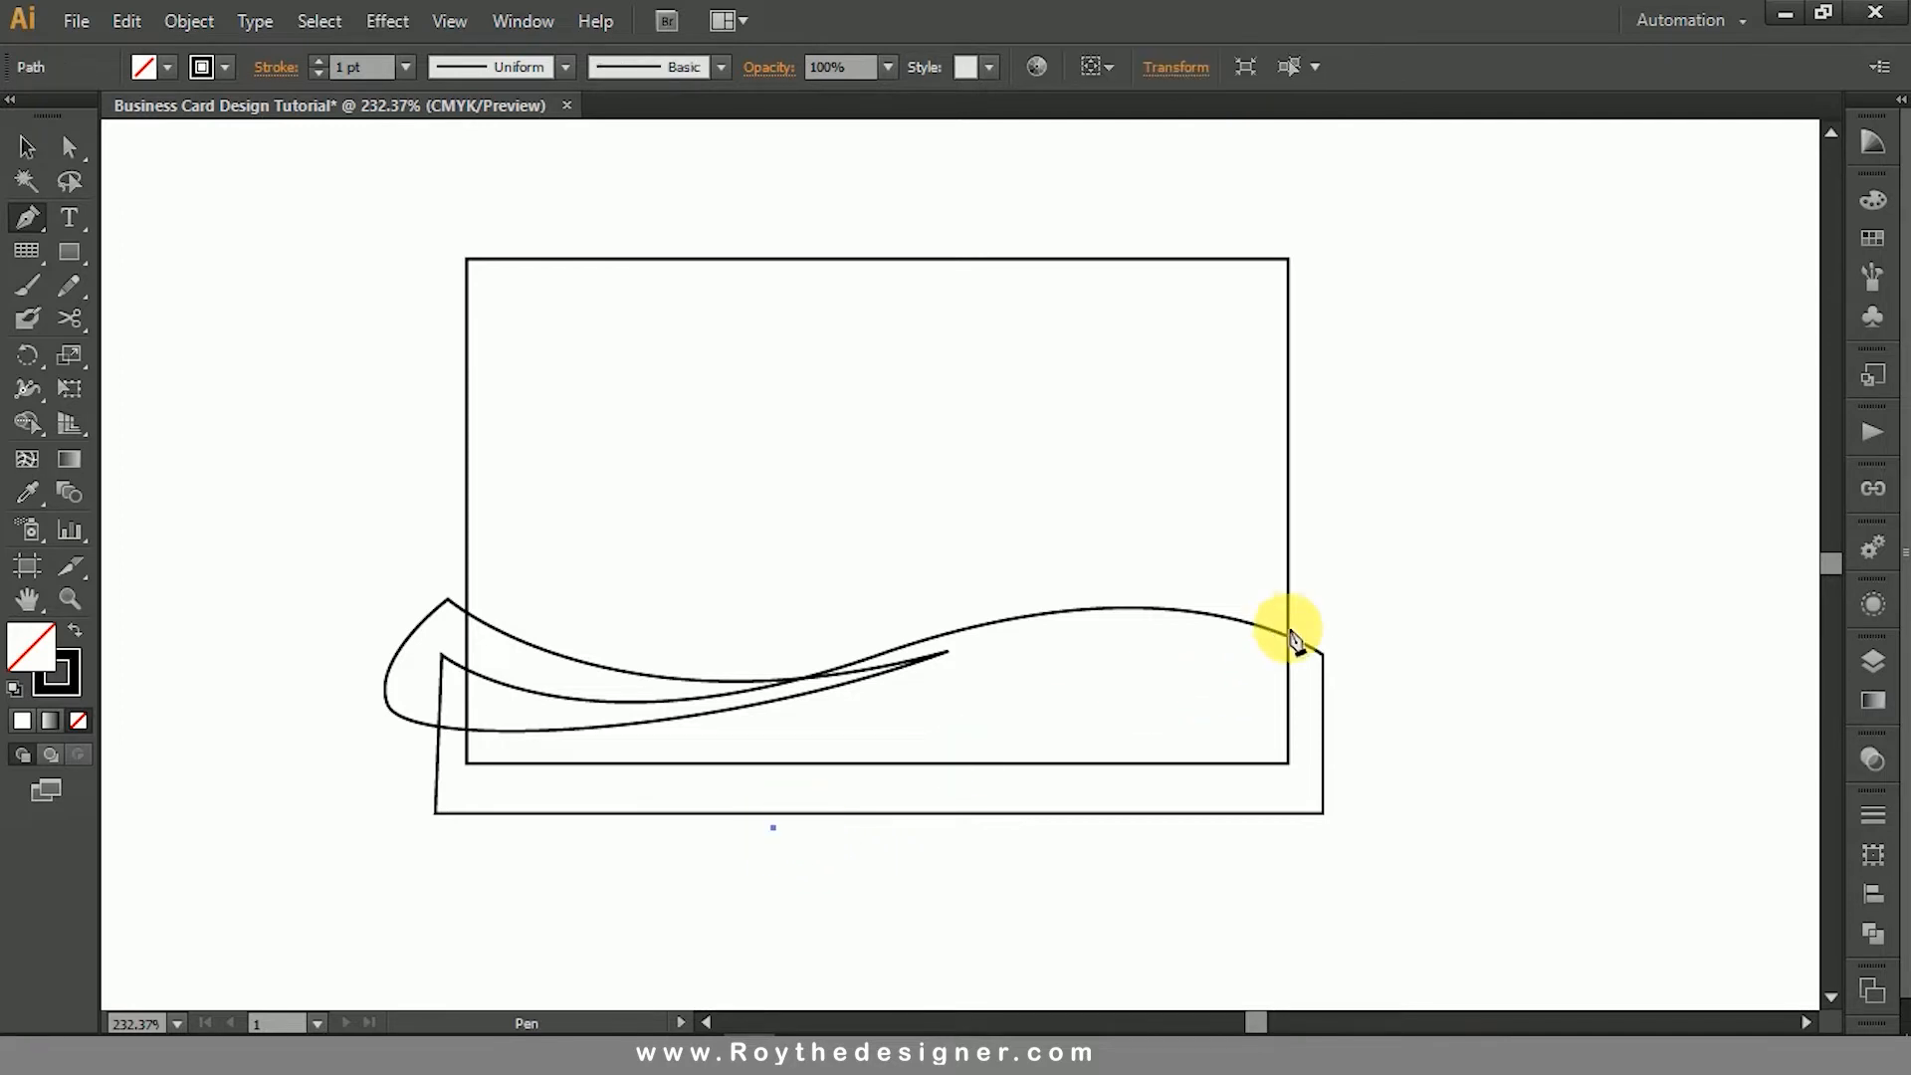
left_click_drag(1332, 622, 1603, 659)
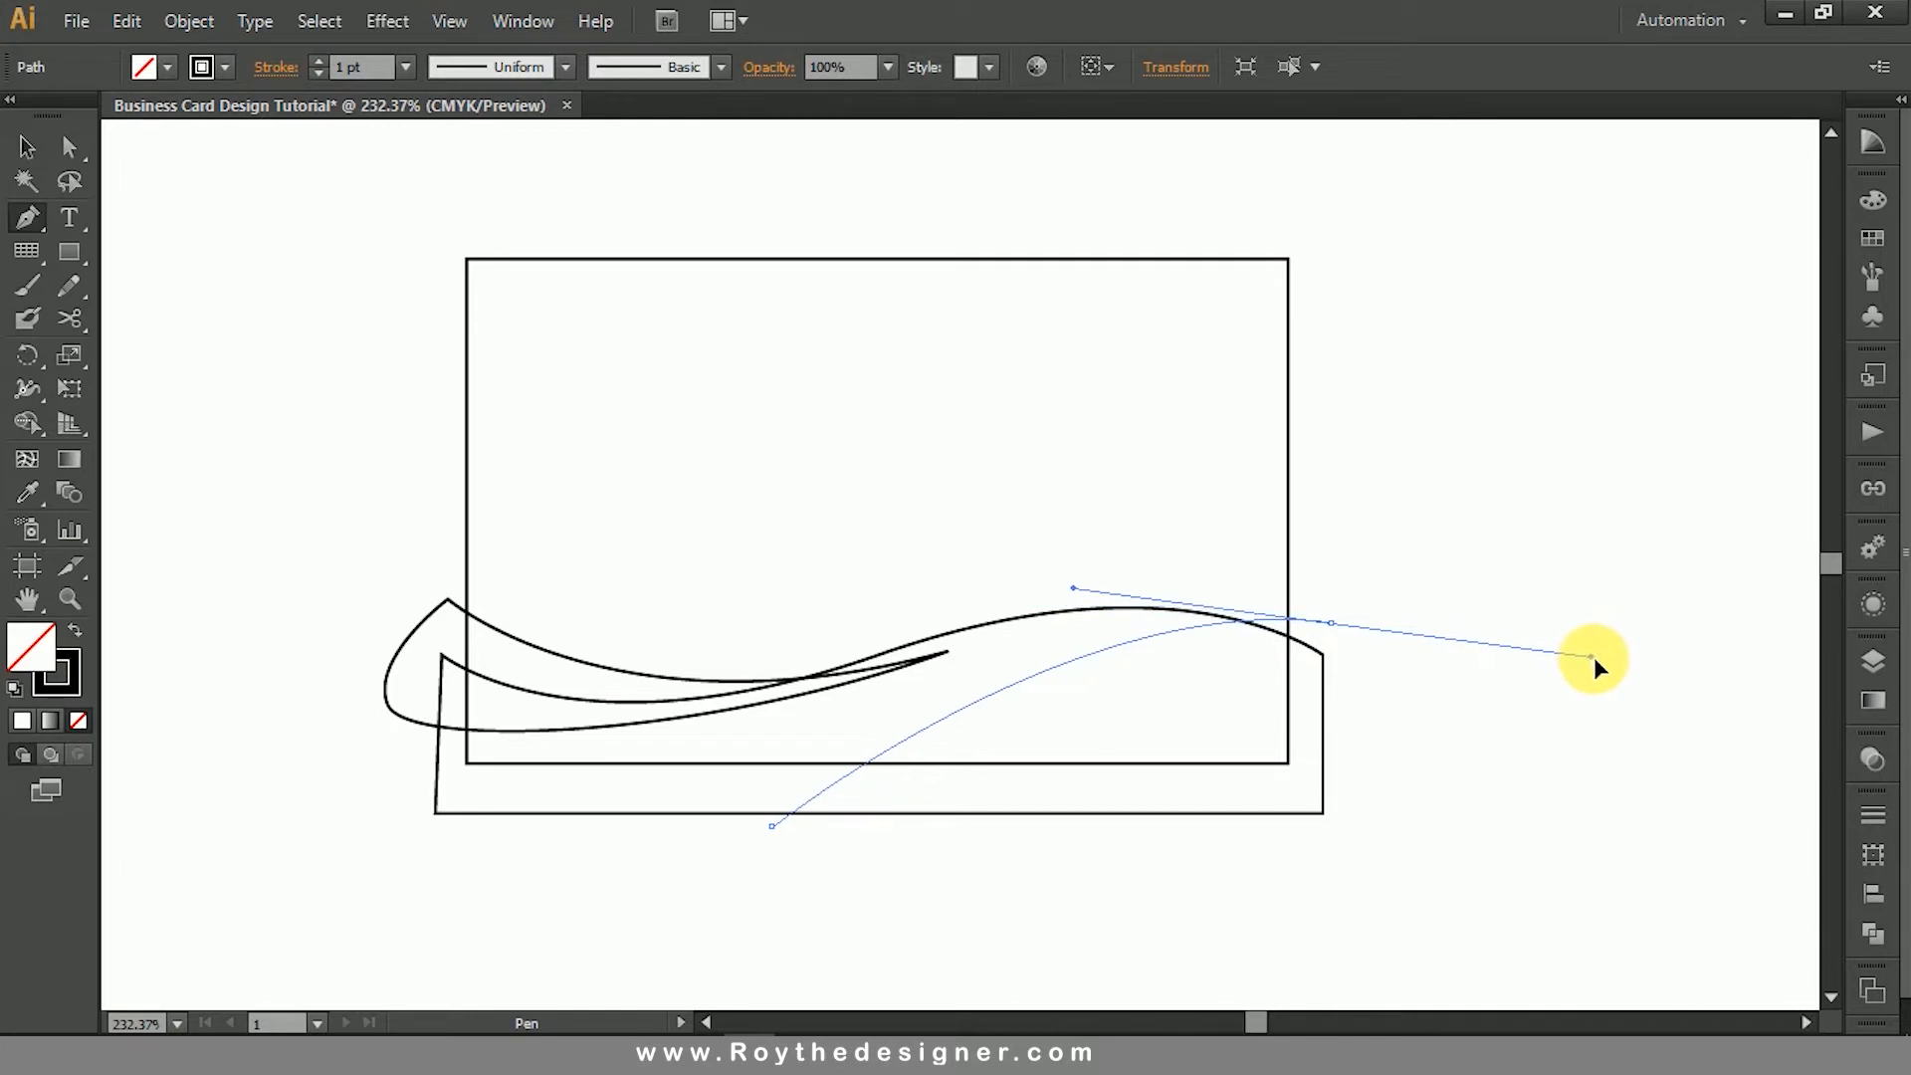
left_click_drag(1599, 655, 1599, 655)
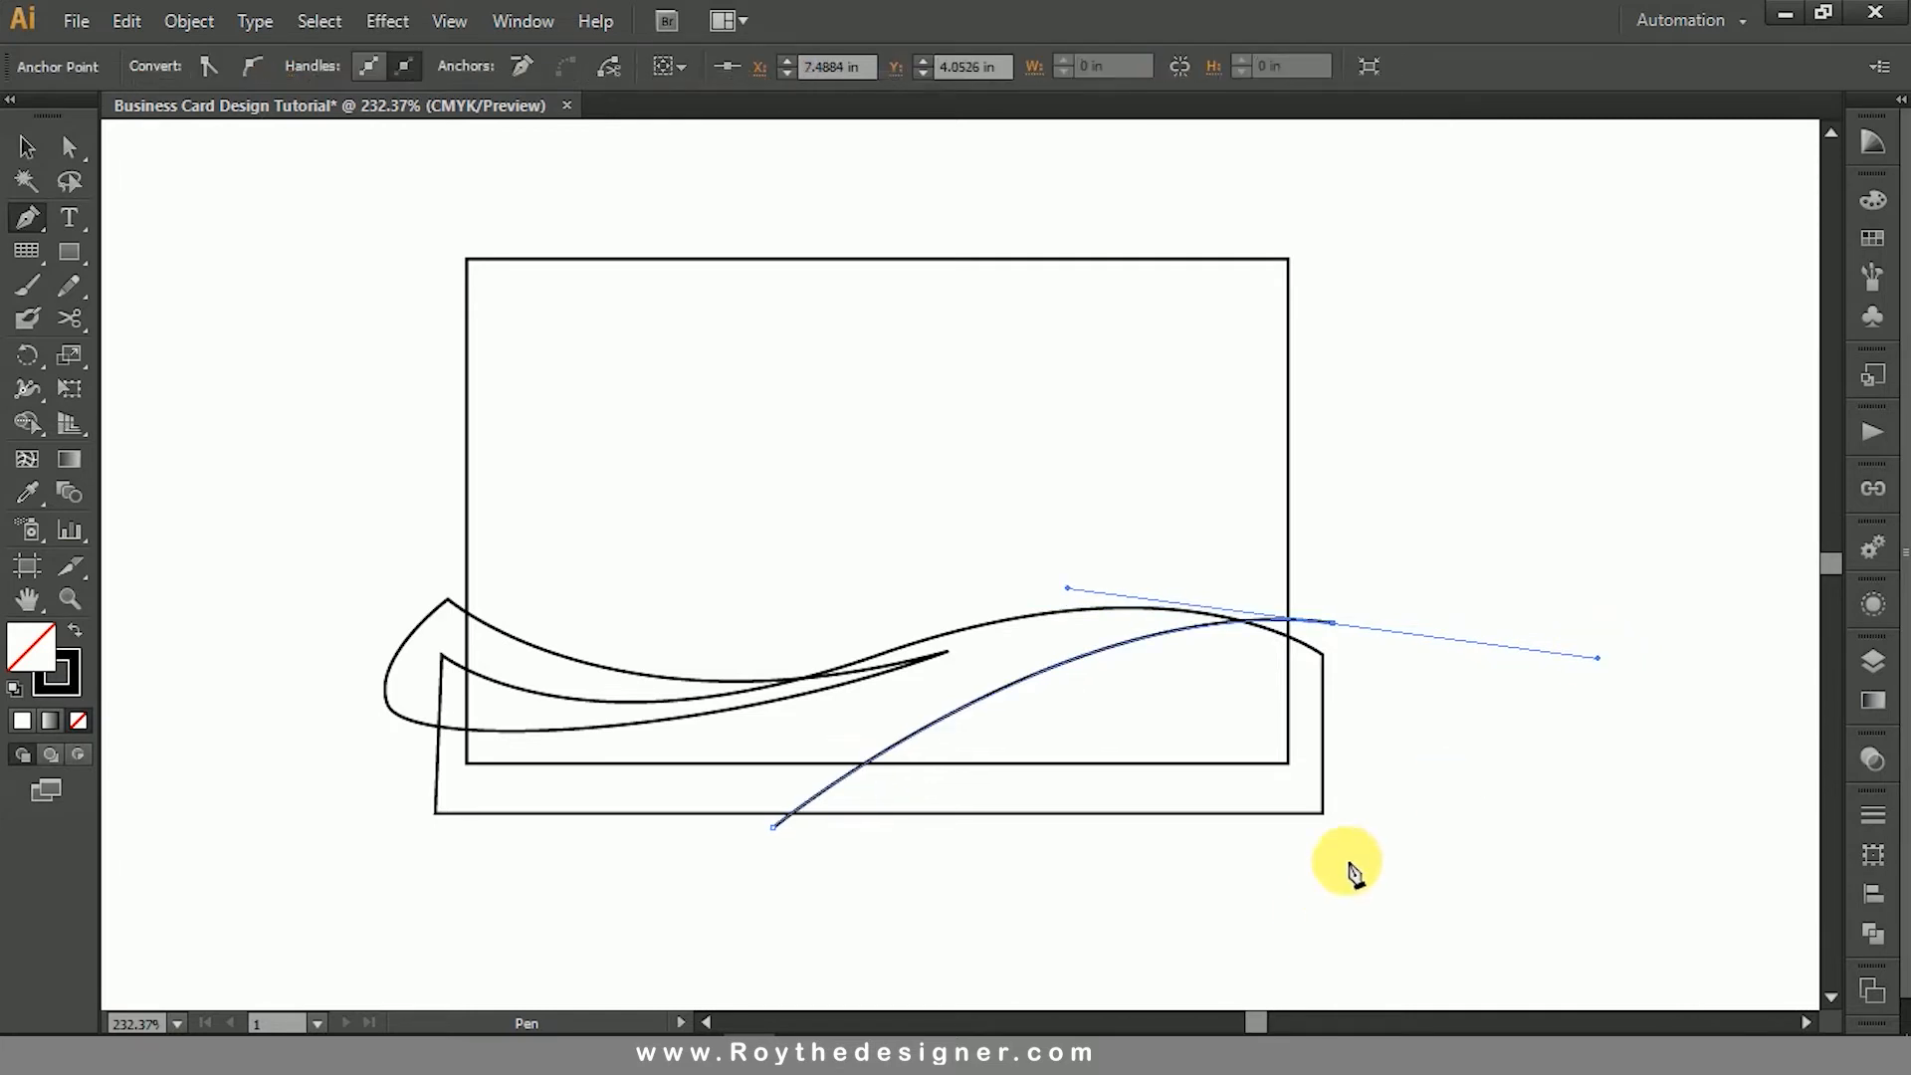
left_click(1334, 623)
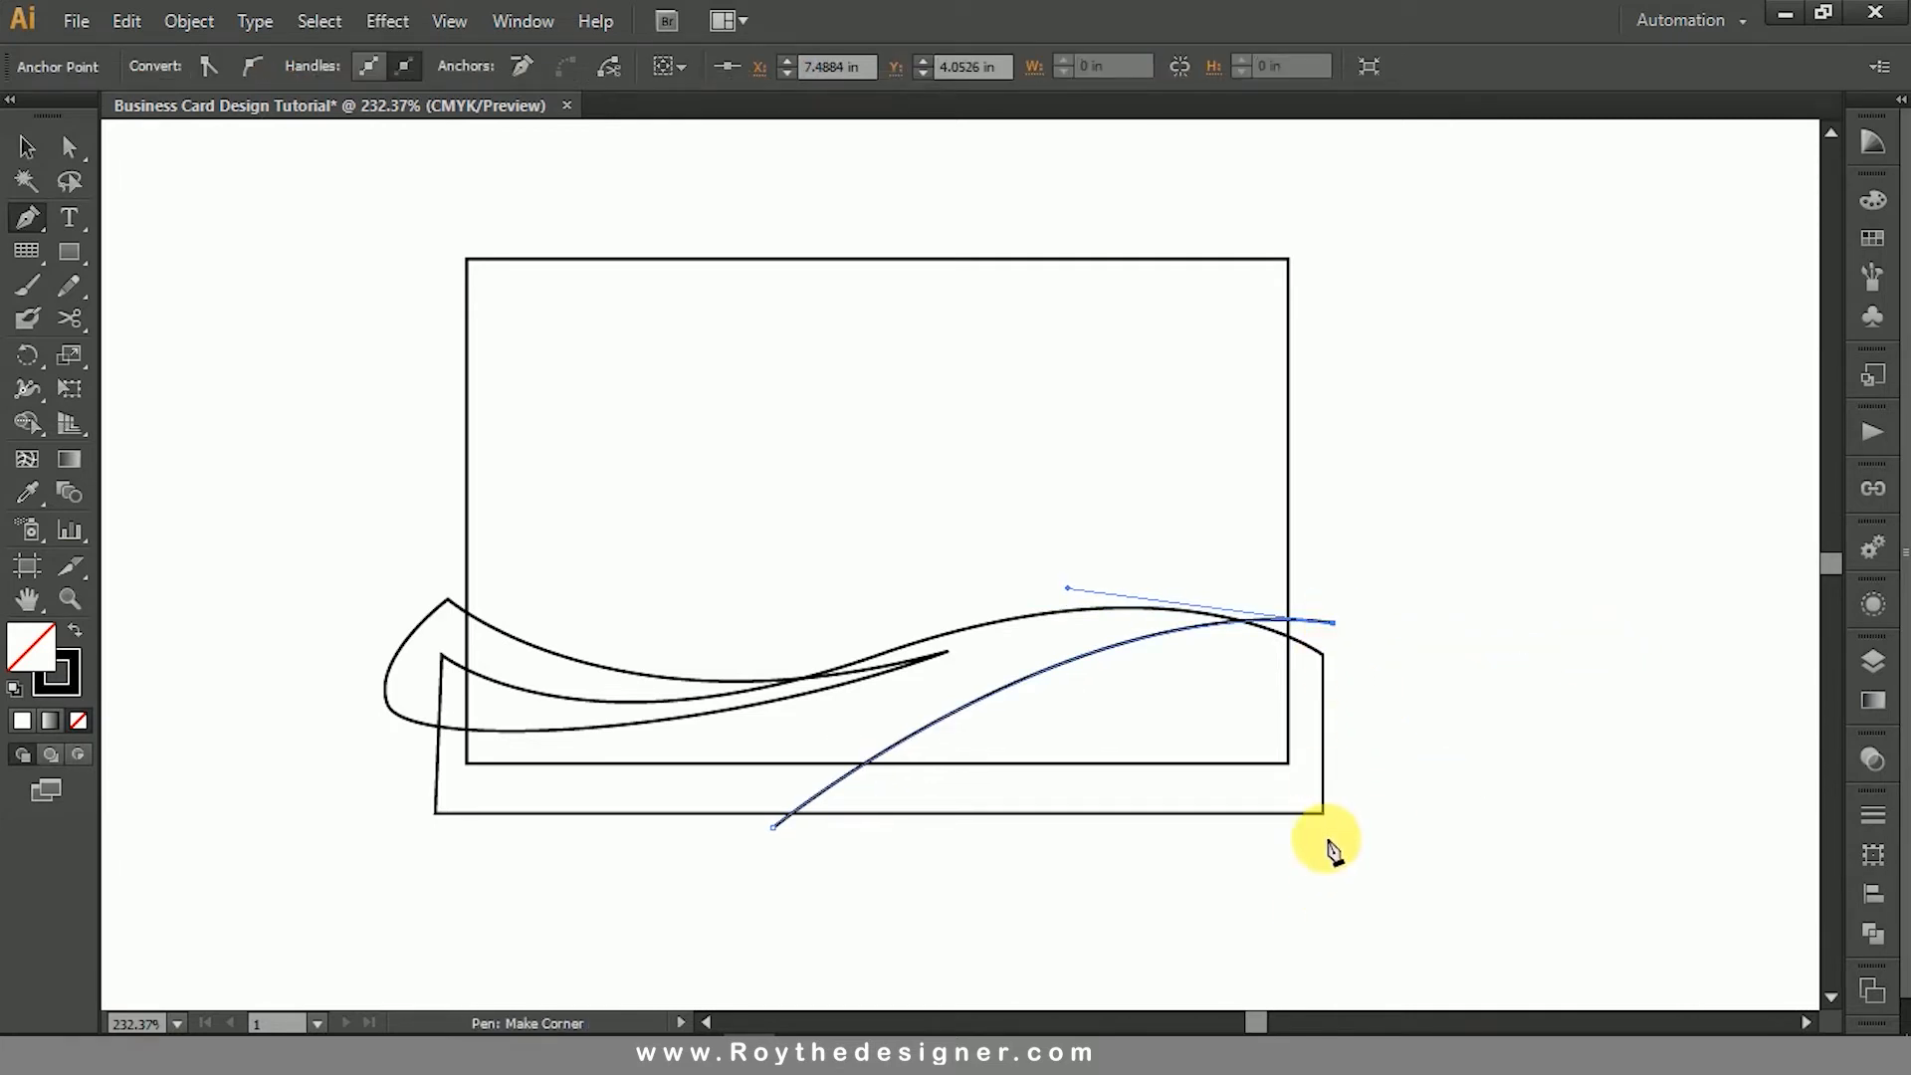
left_click(1332, 849, "shift")
left_click(774, 827)
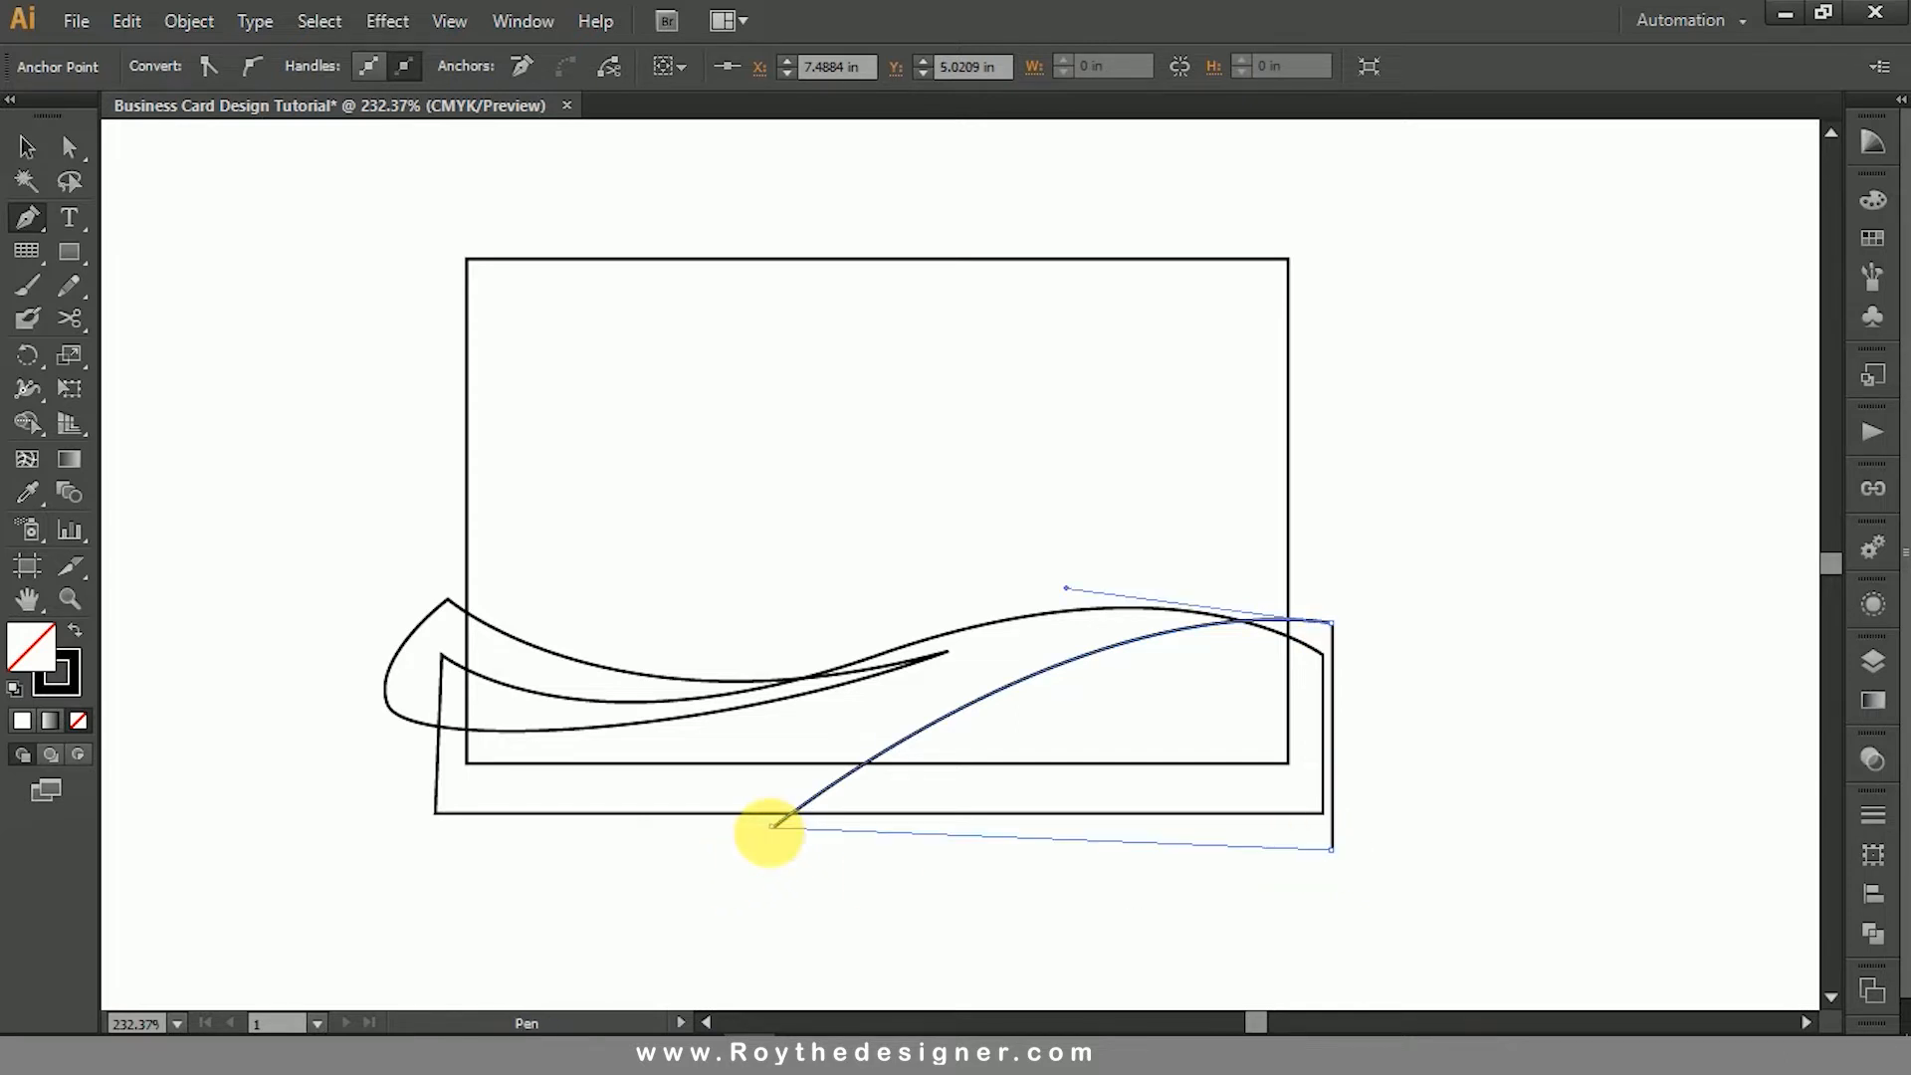
- Select all the artwork and use Shape Builder to merge the leaf's lower overlap into the wave band and isolate the lower-right corner region
left_click(37, 155)
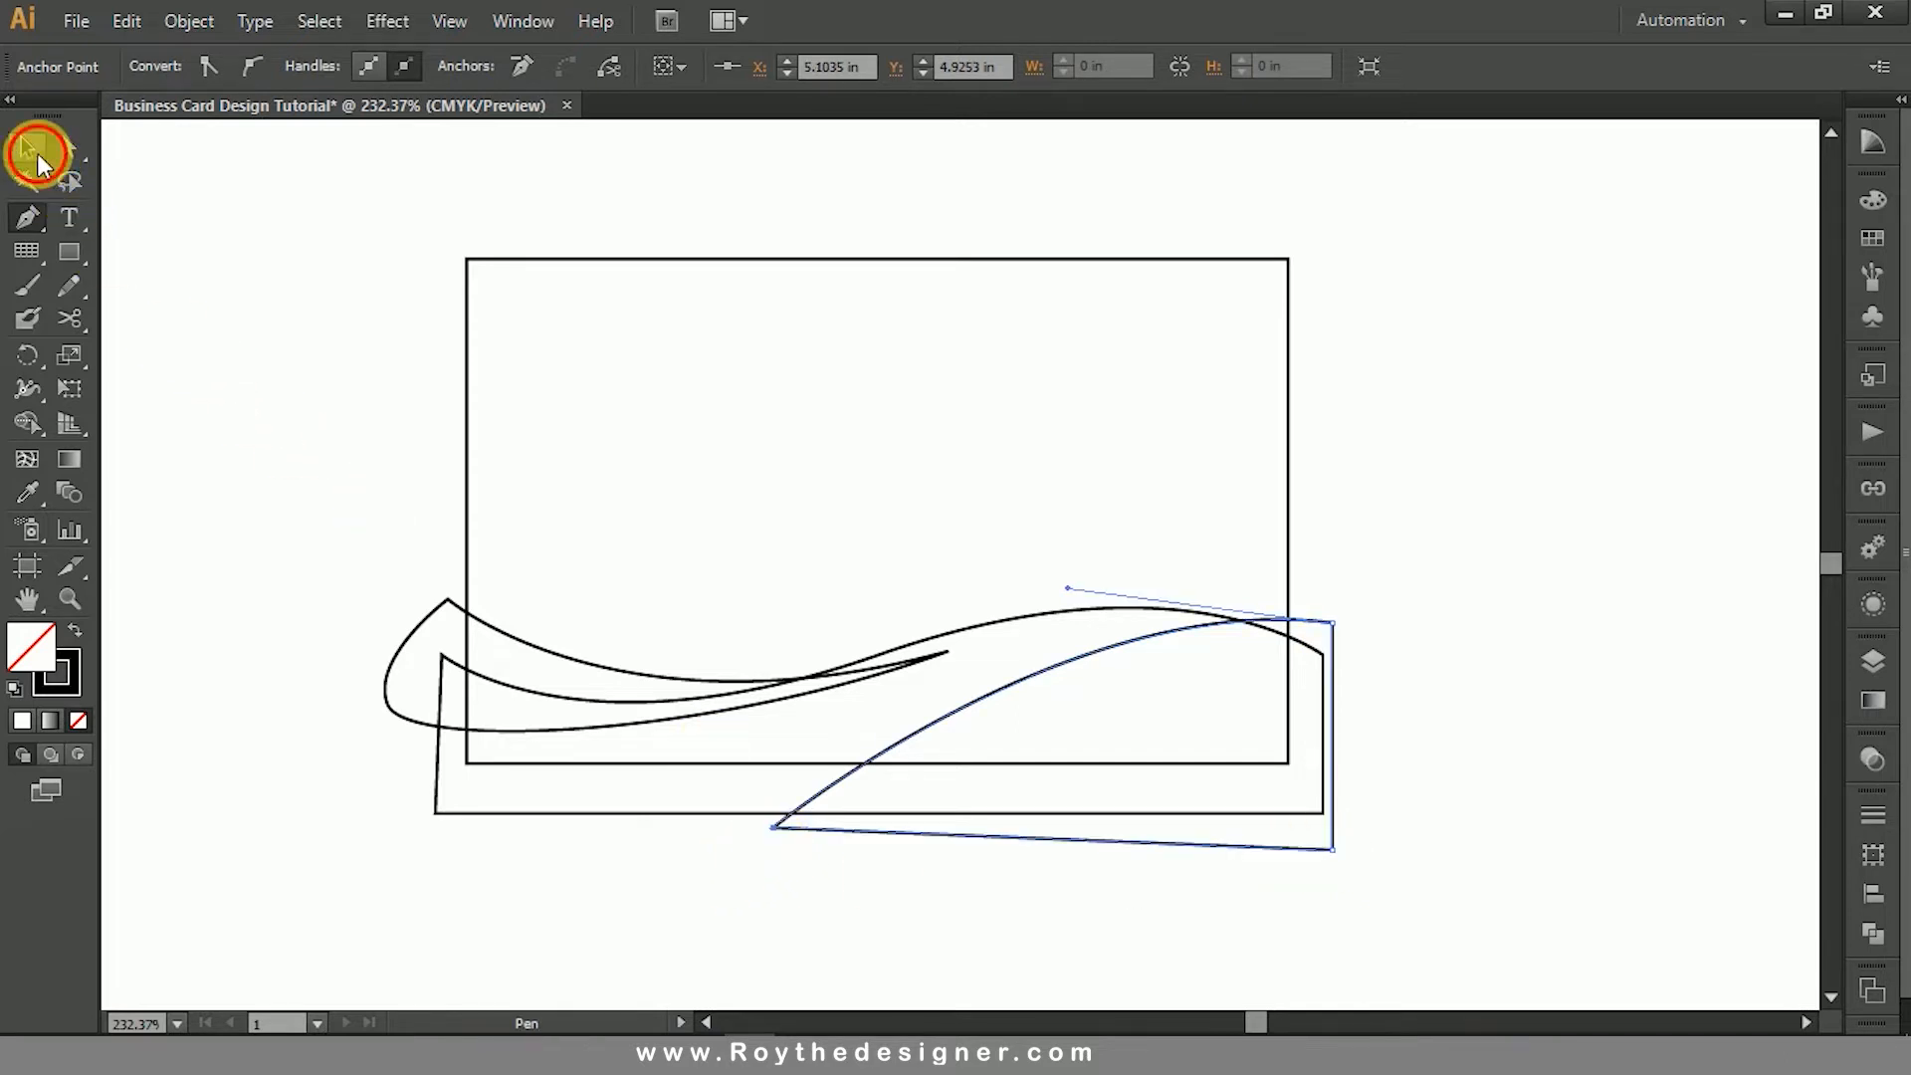
left_click(328, 372)
left_click_drag(365, 359, 1365, 854)
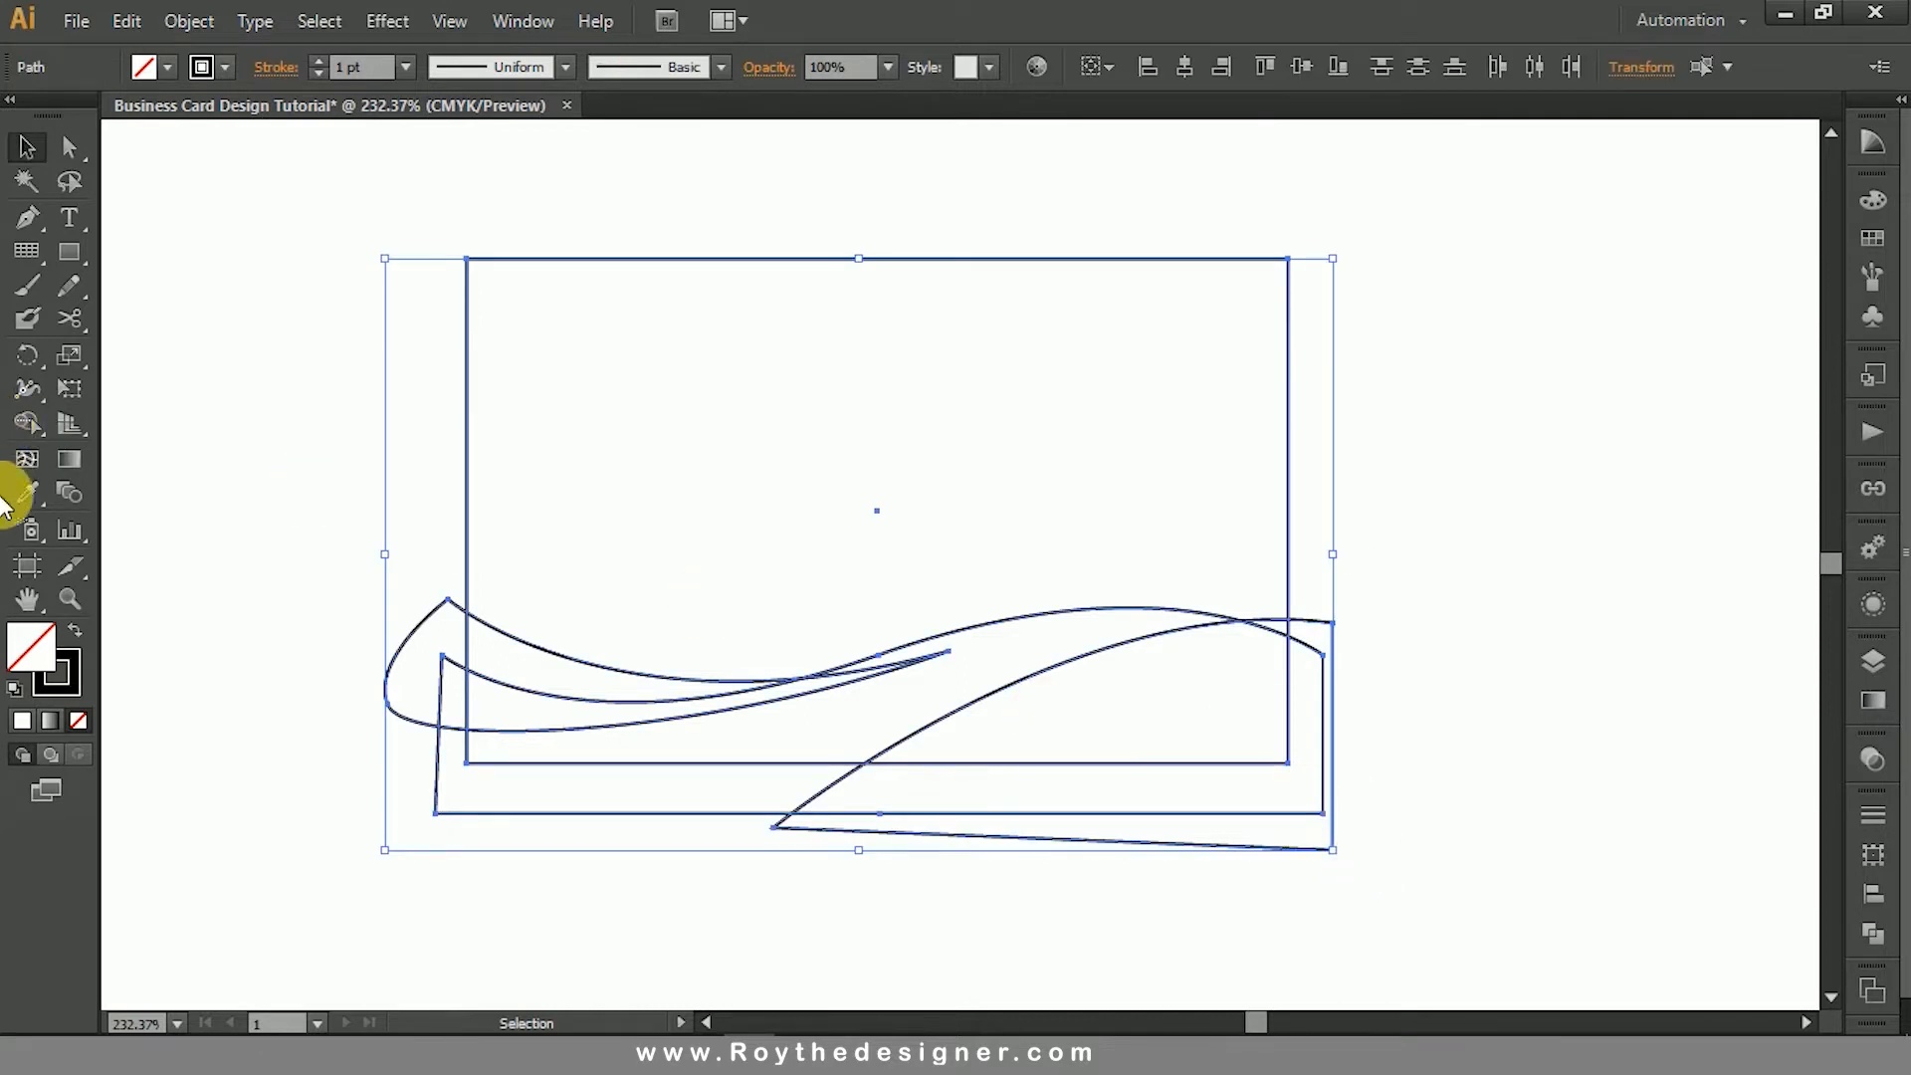
left_click(31, 431)
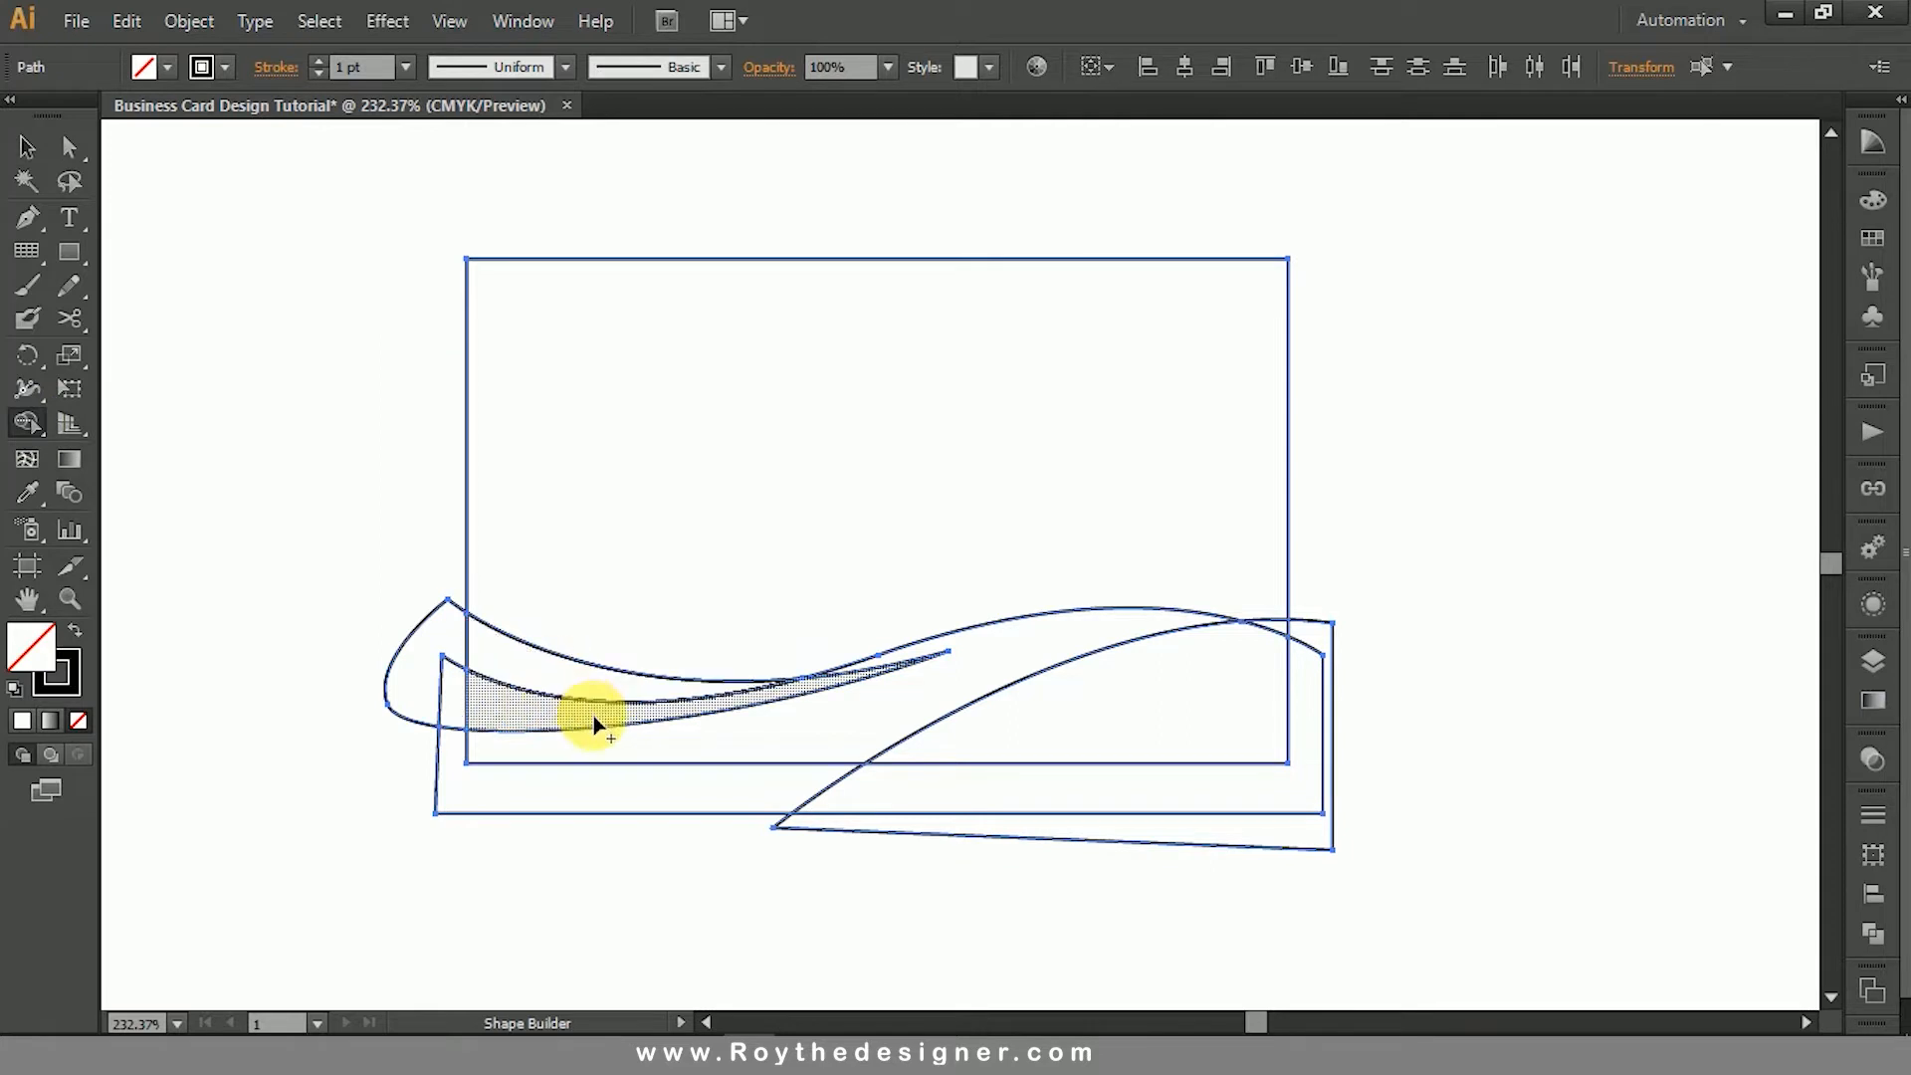
left_click_drag(594, 726, 768, 733)
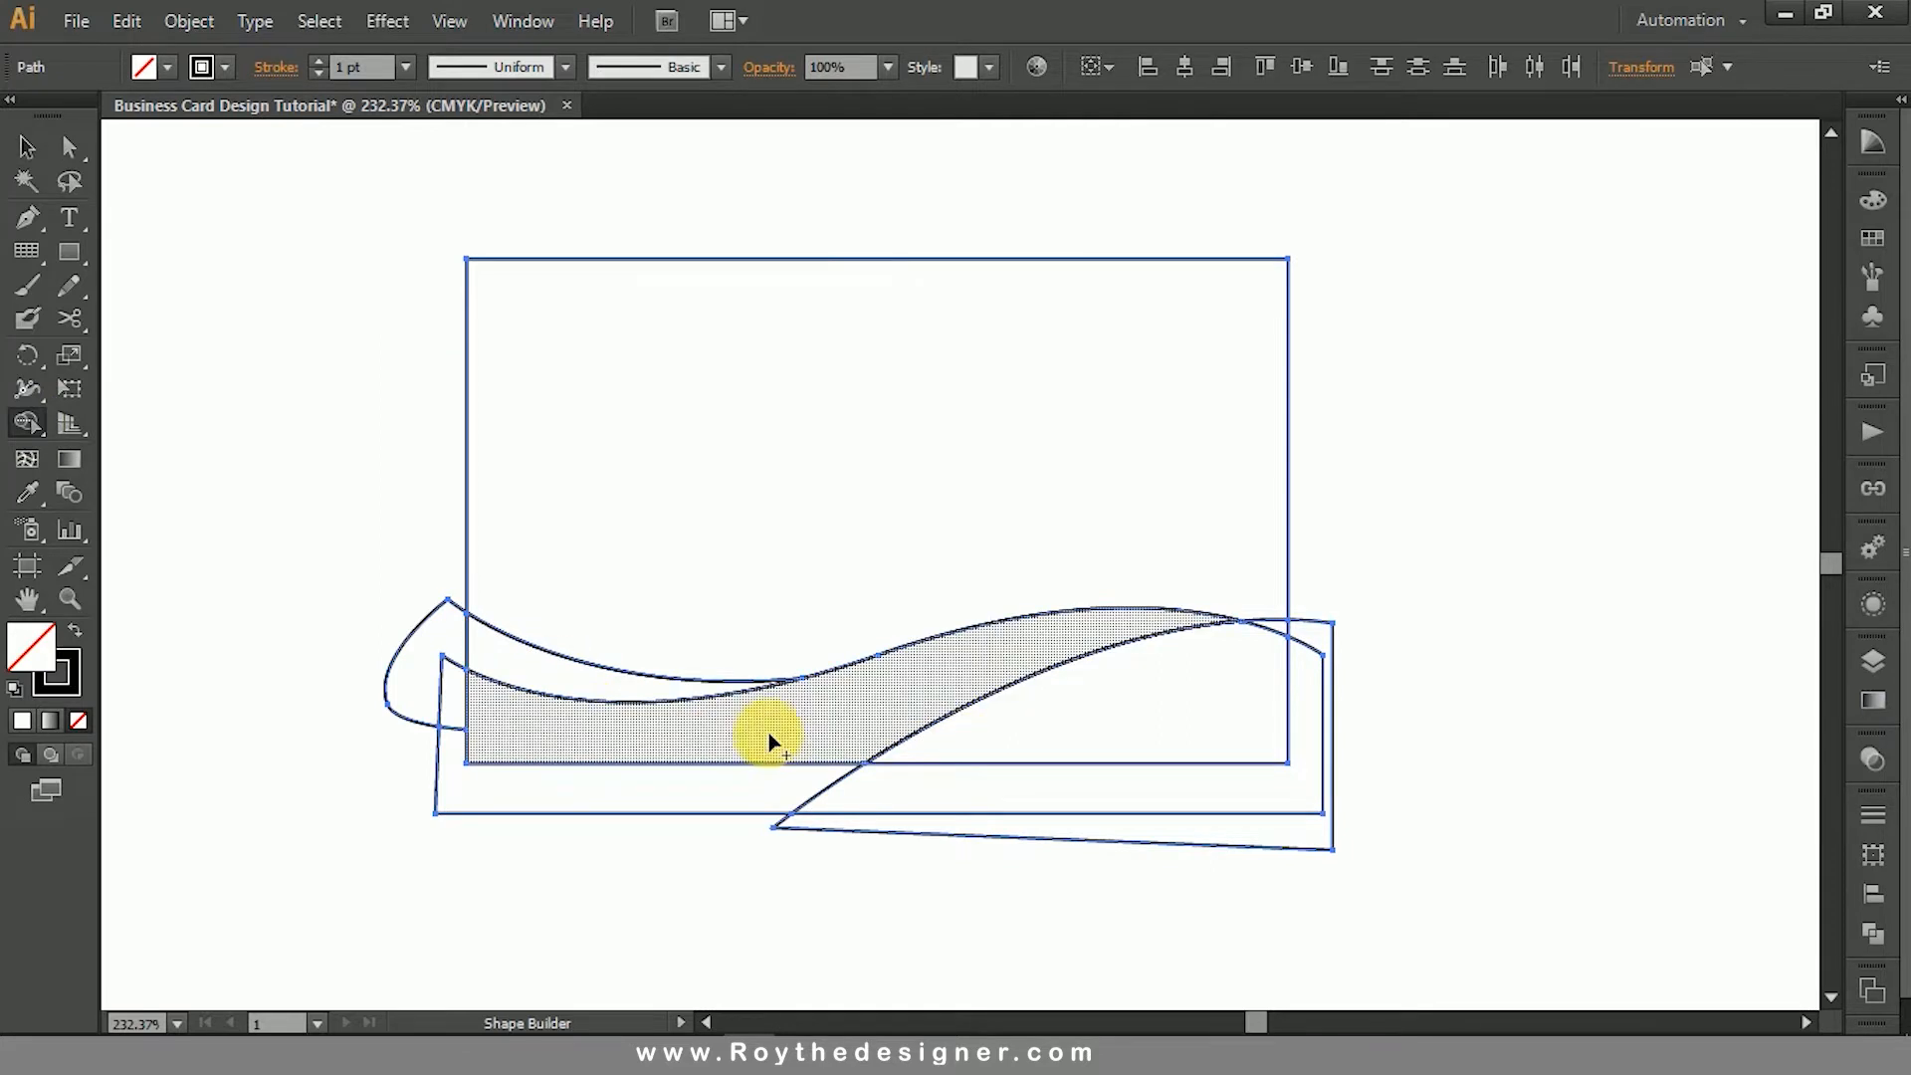
left_click(1154, 722)
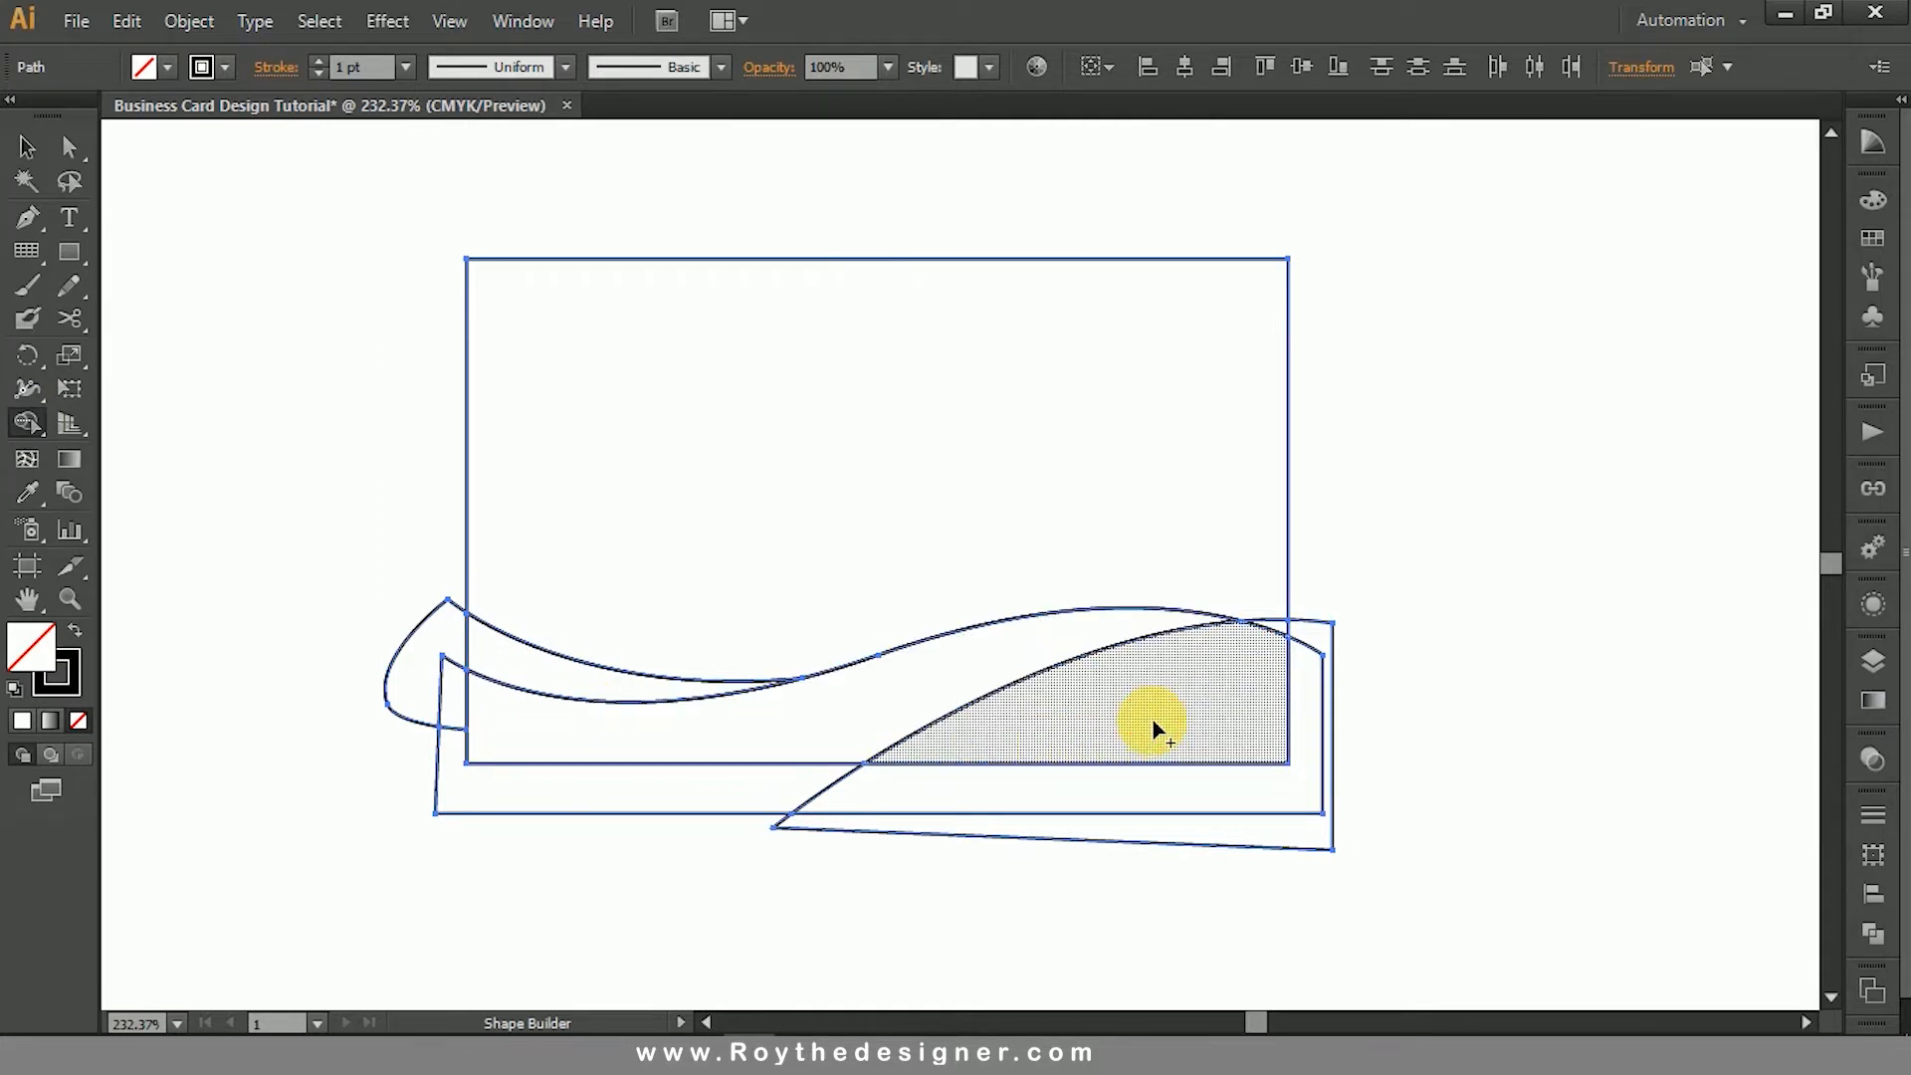
mouse_move(1251, 646)
left_mouse_down()
mouse_move(1271, 634)
mouse_move(1158, 707)
left_mouse_up()
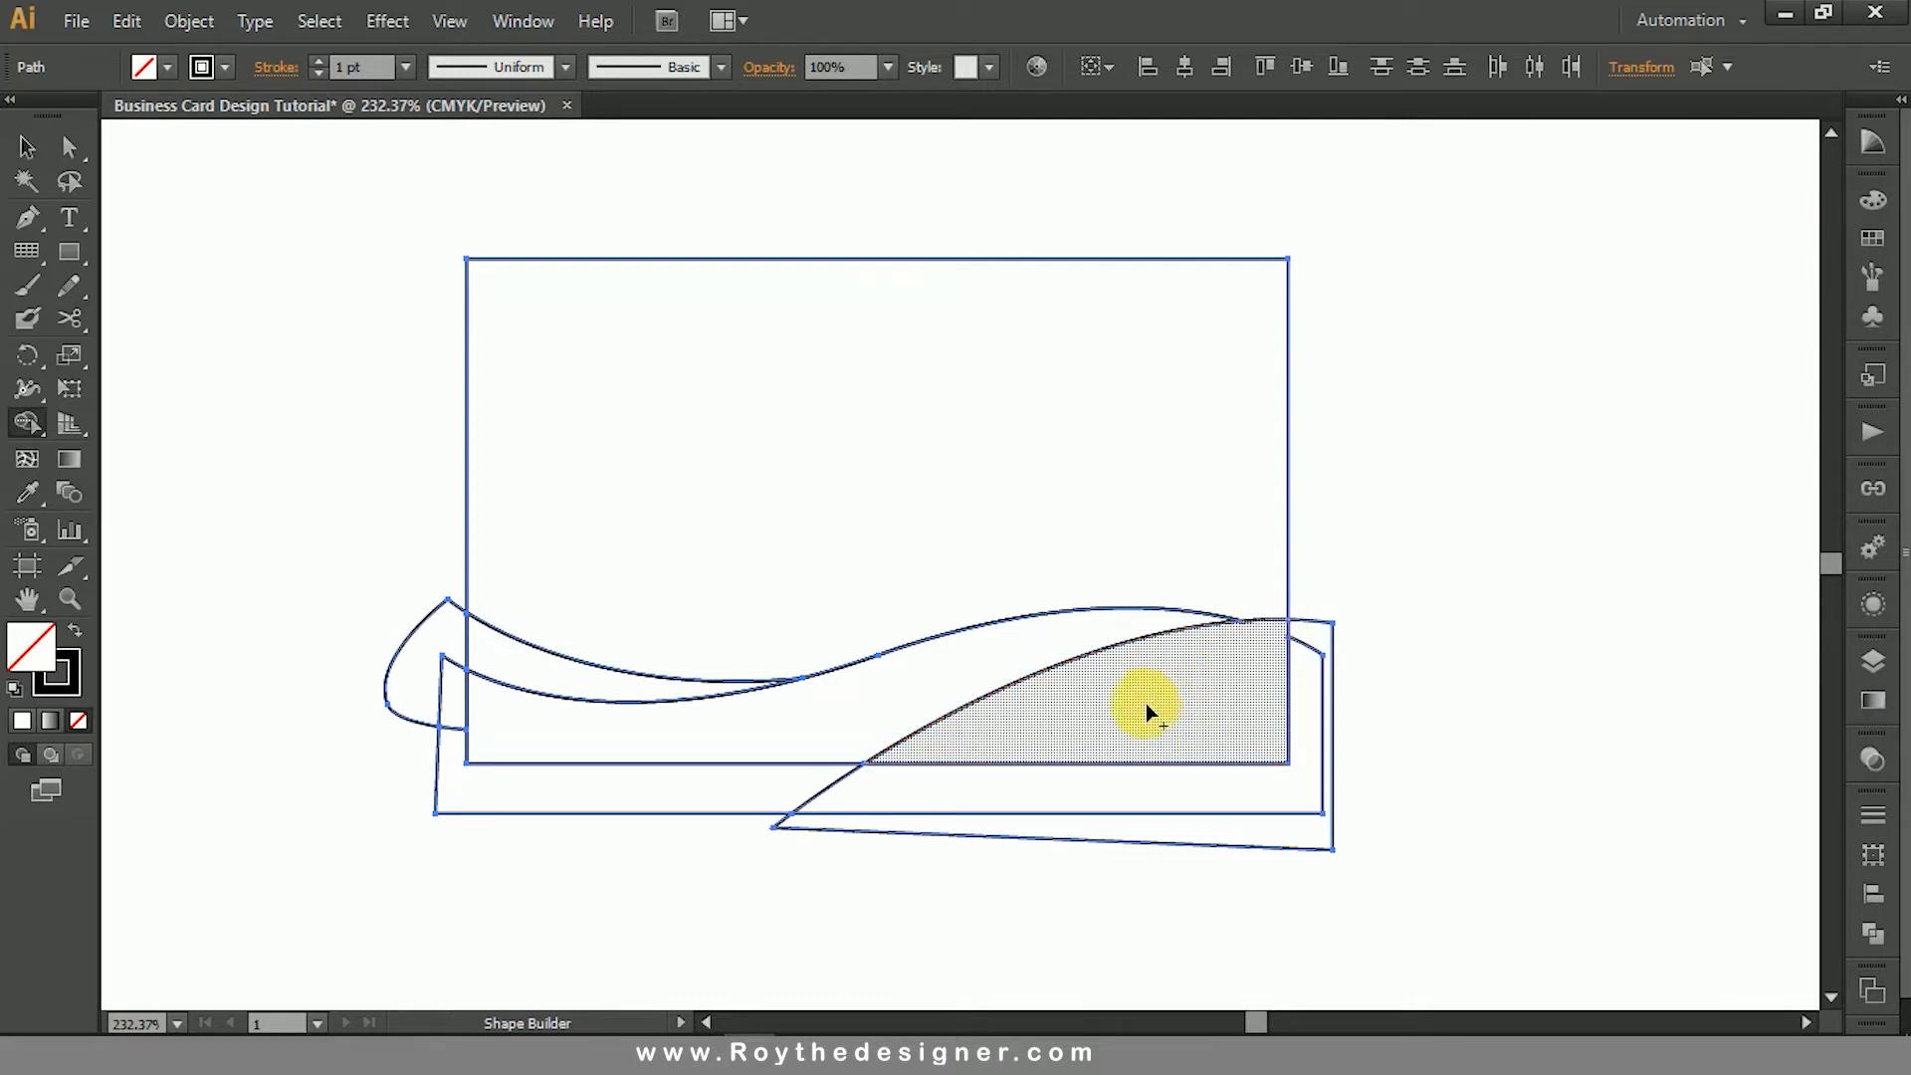
key("ctrl+z")
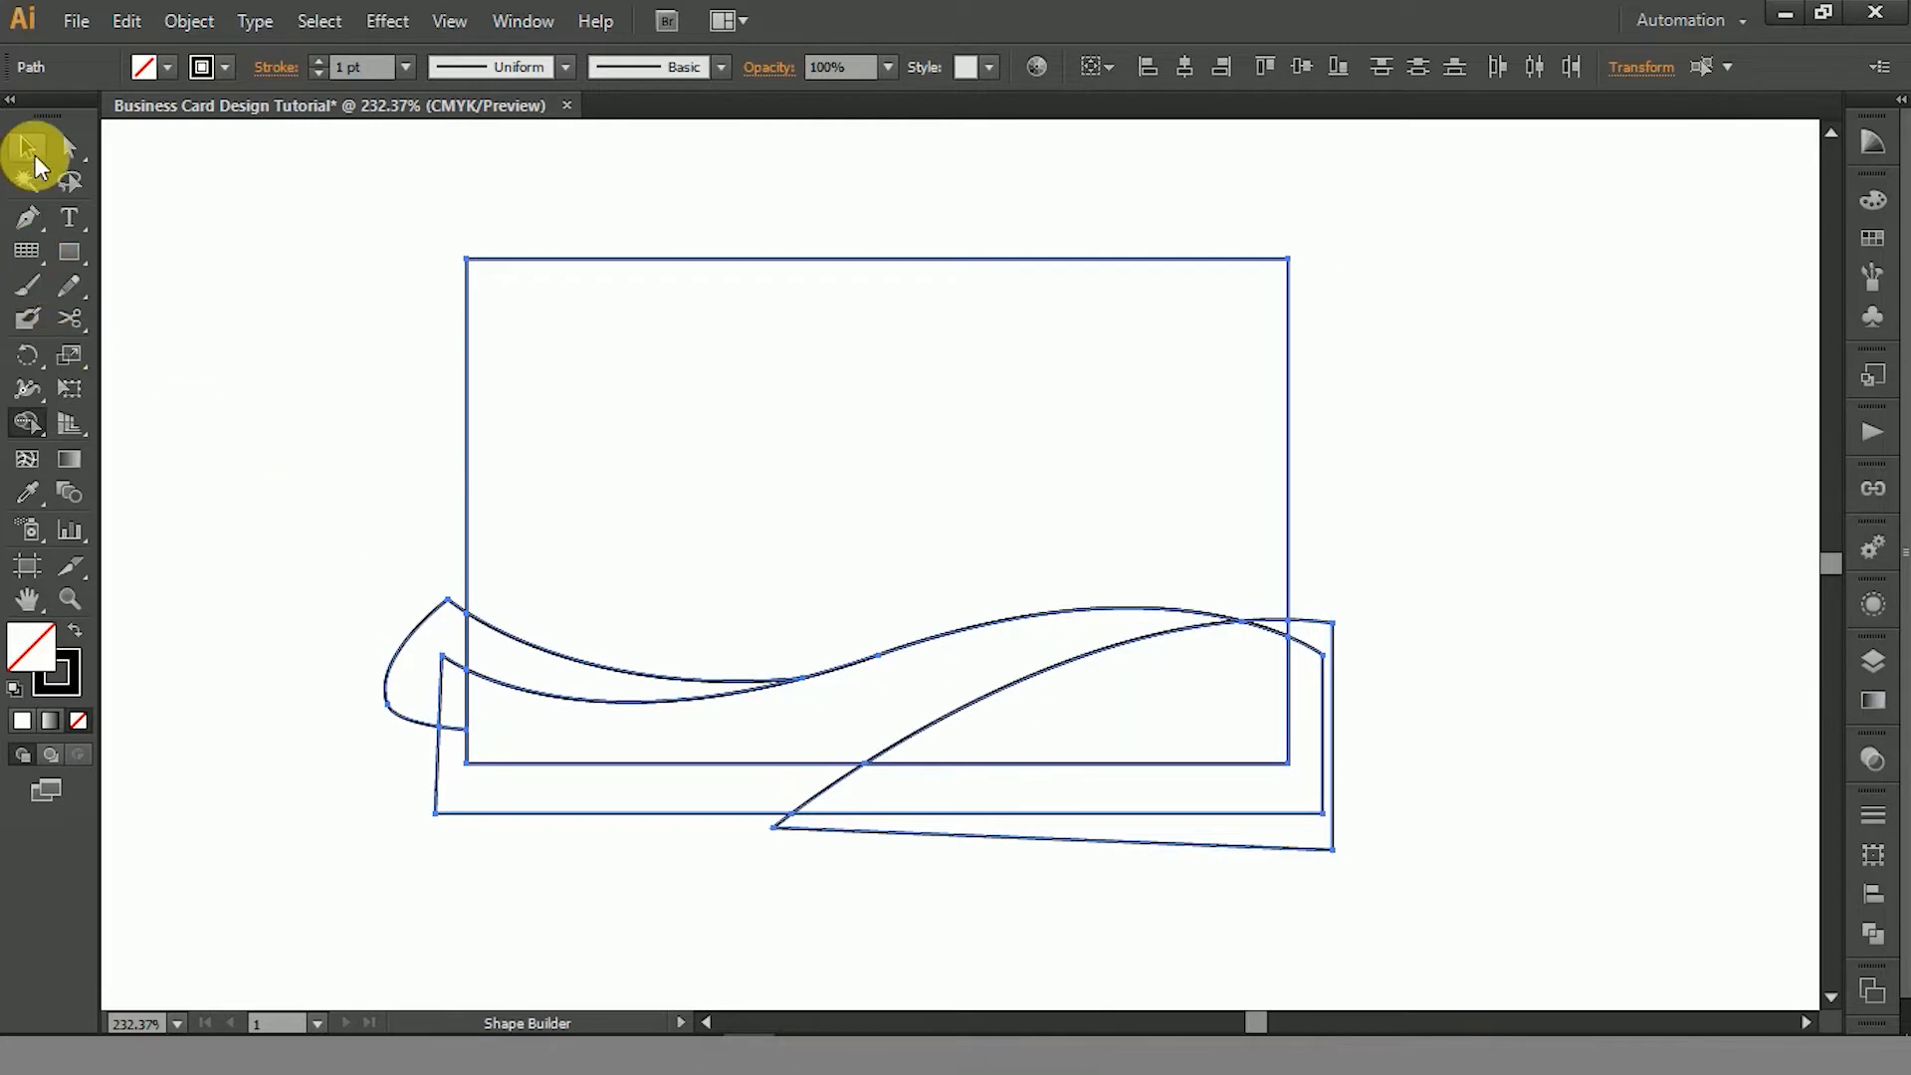
- Remove the pieces overhanging the card's two sides and lower edge with the Shape Builder
left_click(439, 669, "alt")
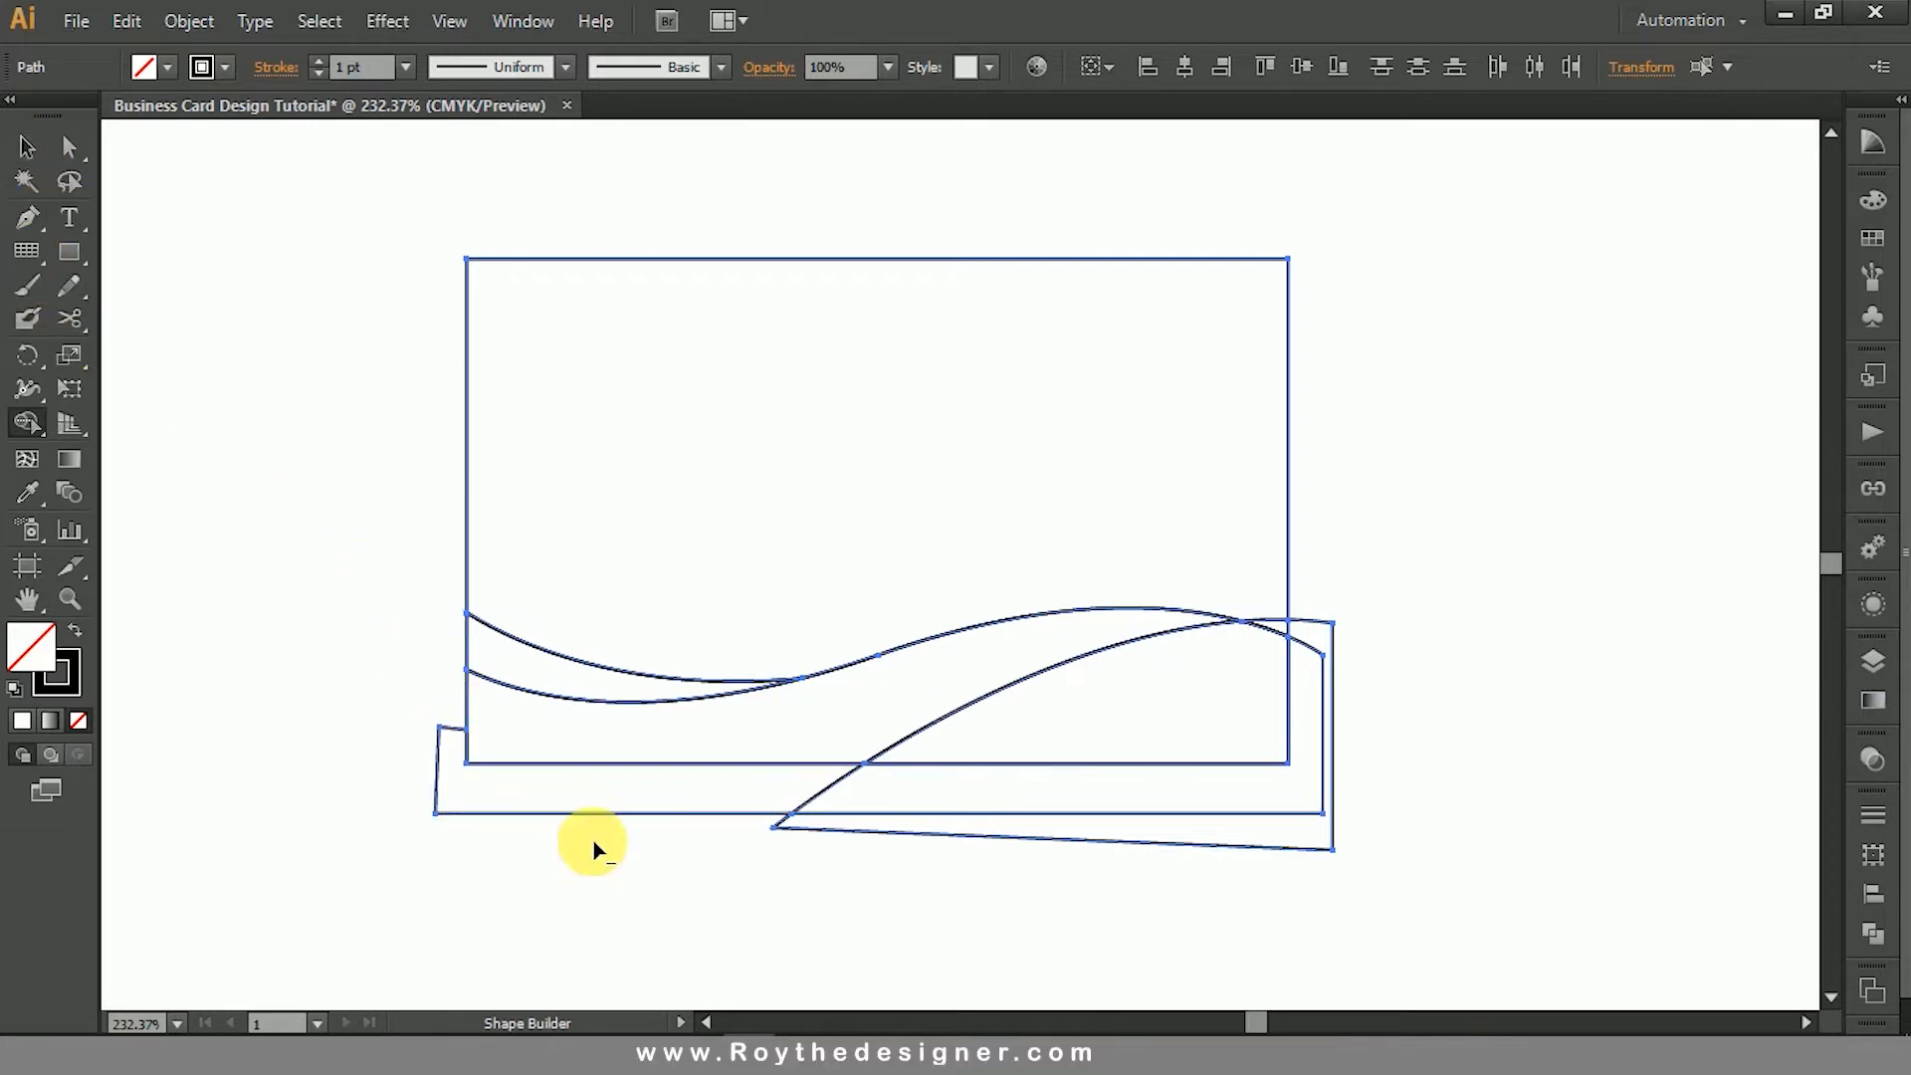
left_click_drag(593, 841, 588, 795)
left_click_drag(693, 821, 966, 805)
mouse_move(1012, 890)
left_mouse_down()
mouse_move(968, 789)
mouse_move(1344, 794)
left_mouse_up()
left_click(27, 149)
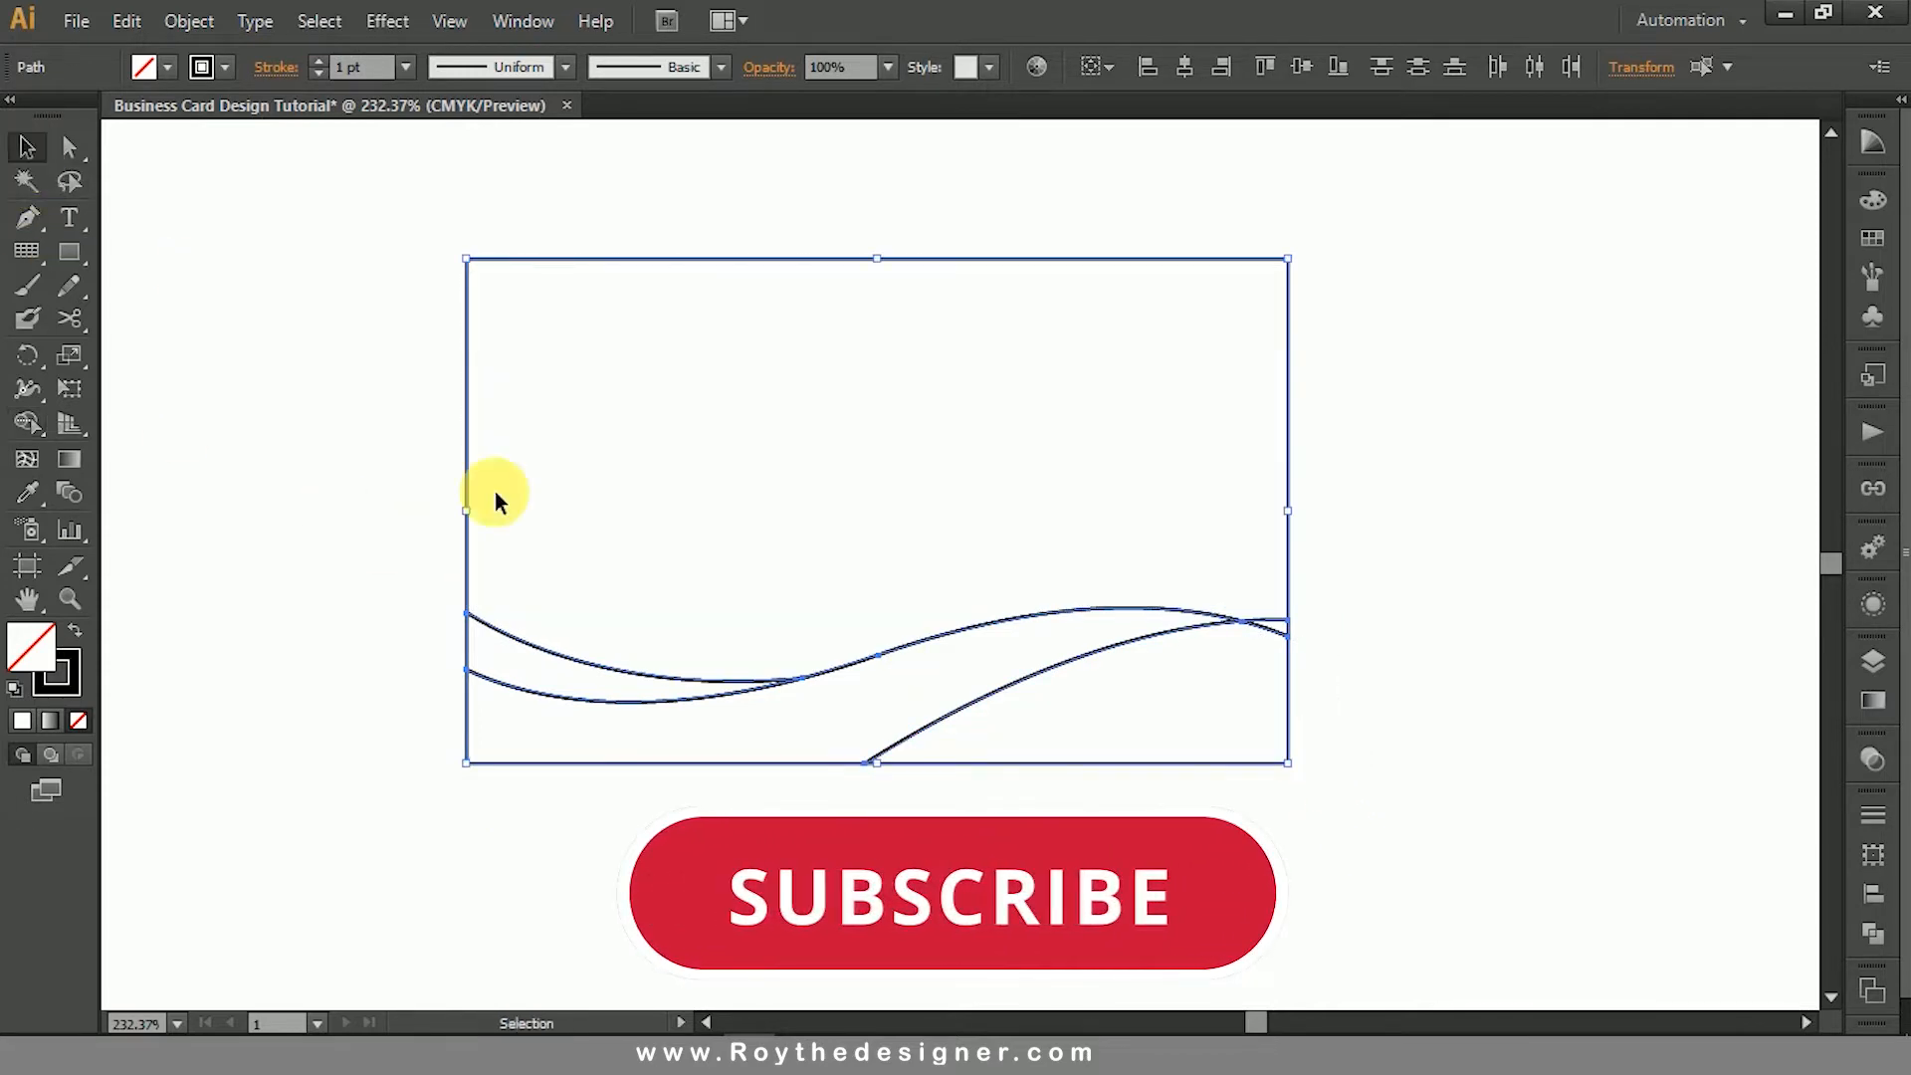
- Check the separated card pieces and delete the small sliver left where the two curves cross near the card's right edge
left_click(1166, 548)
left_click_drag(1340, 469, 1226, 504)
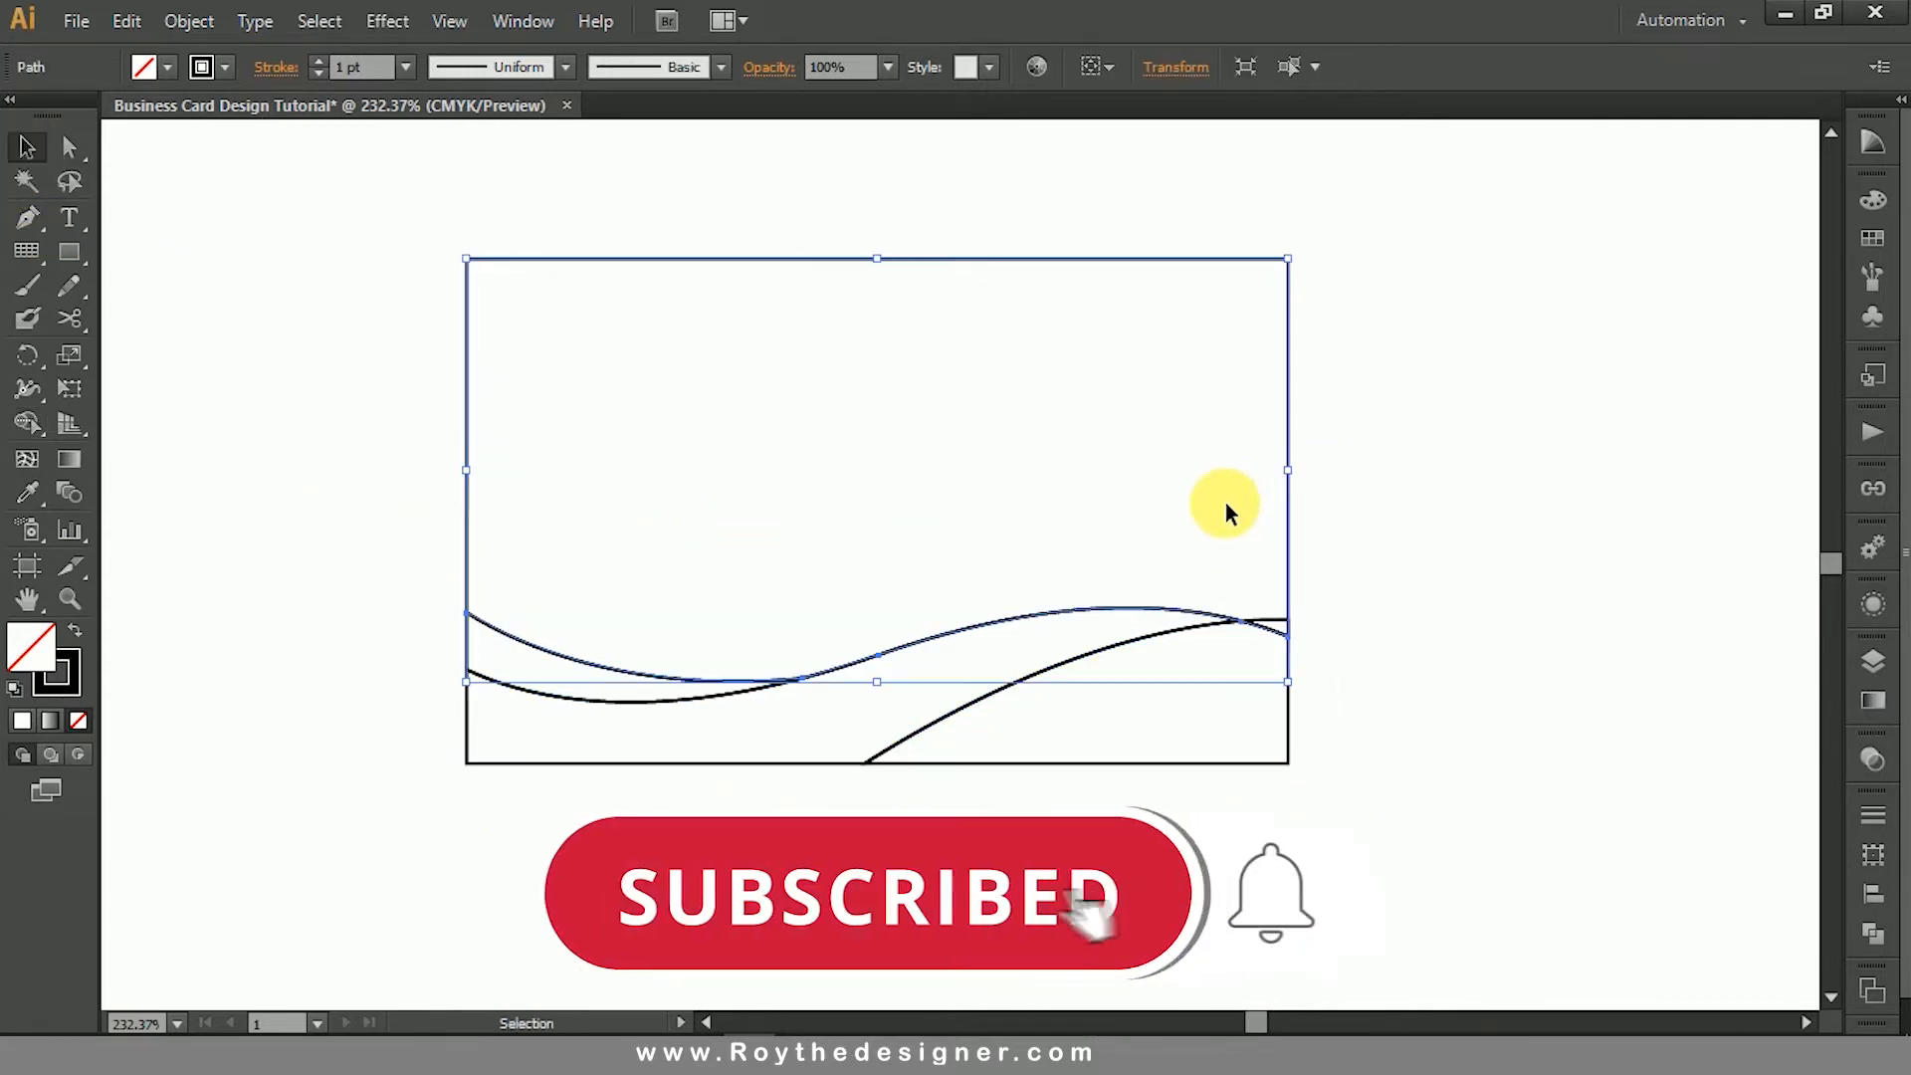
left_click(1324, 796)
left_click(629, 672)
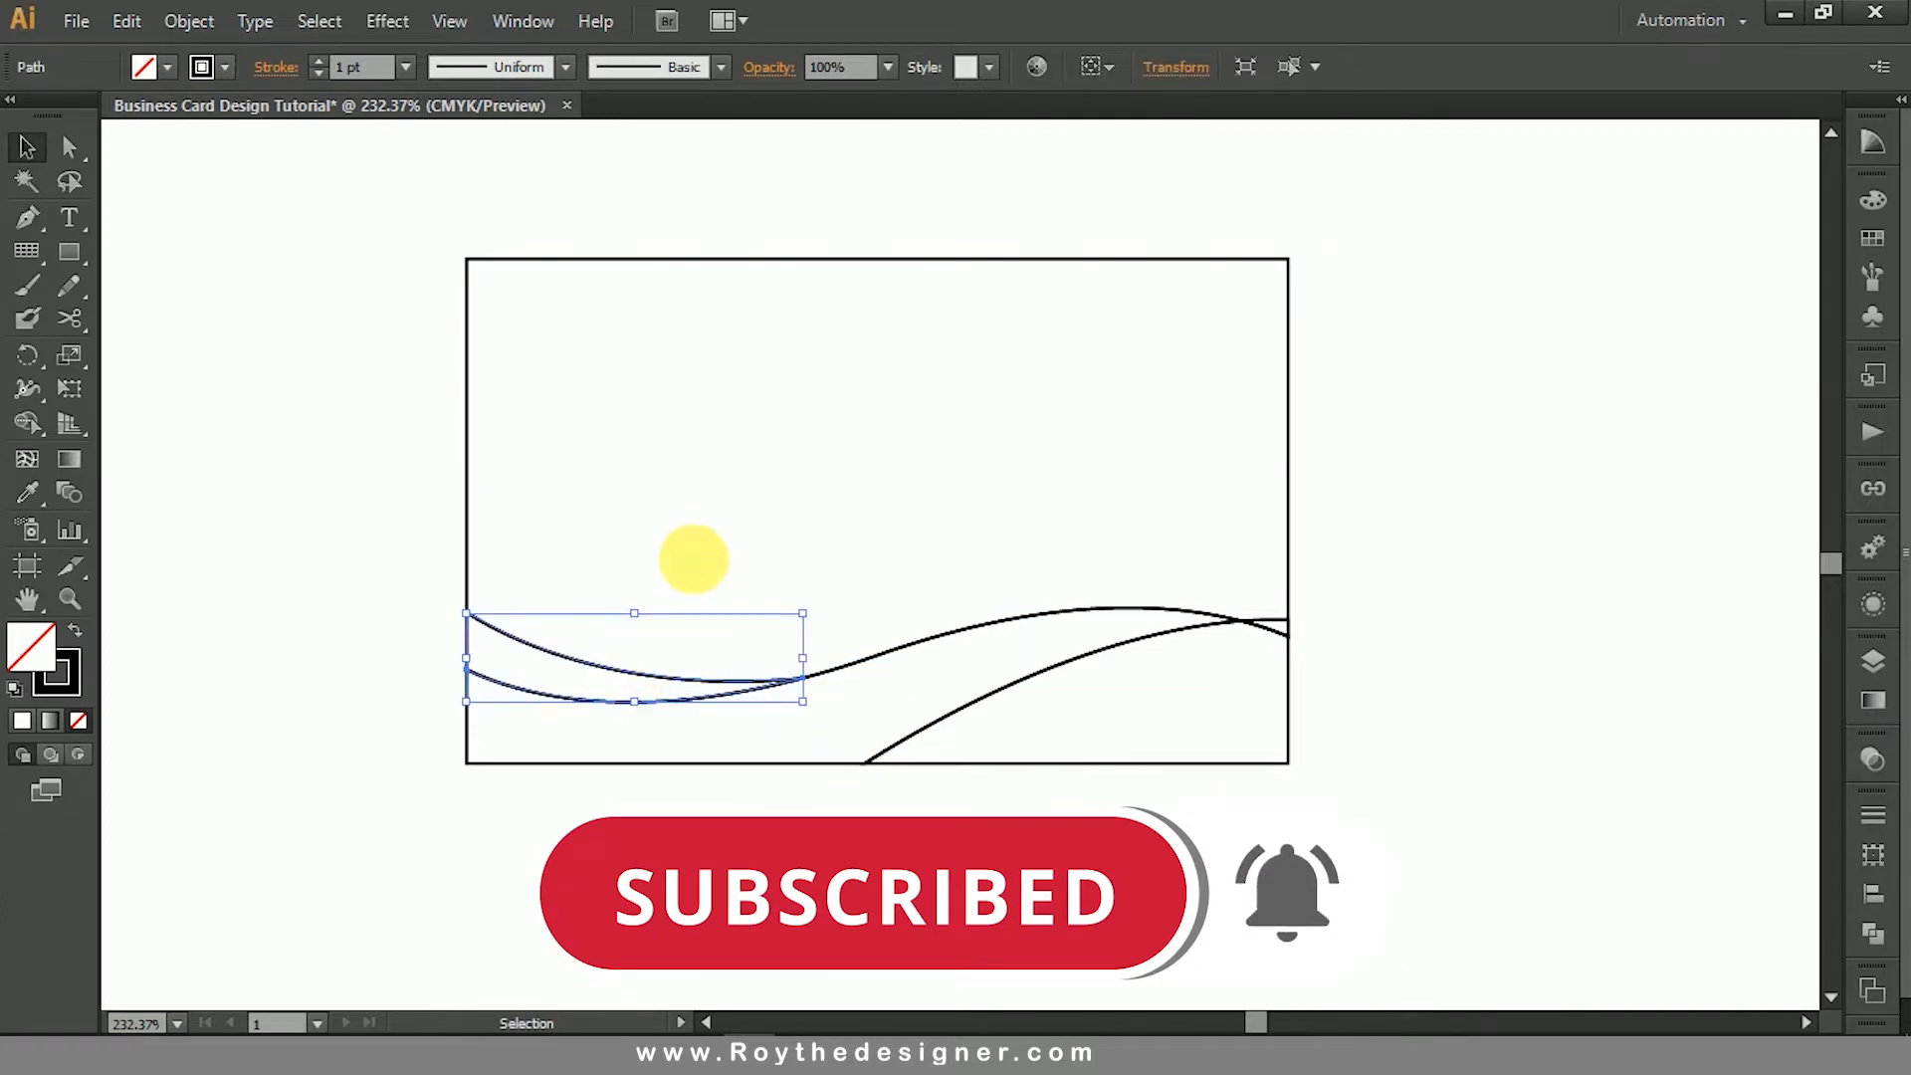
left_click(694, 558)
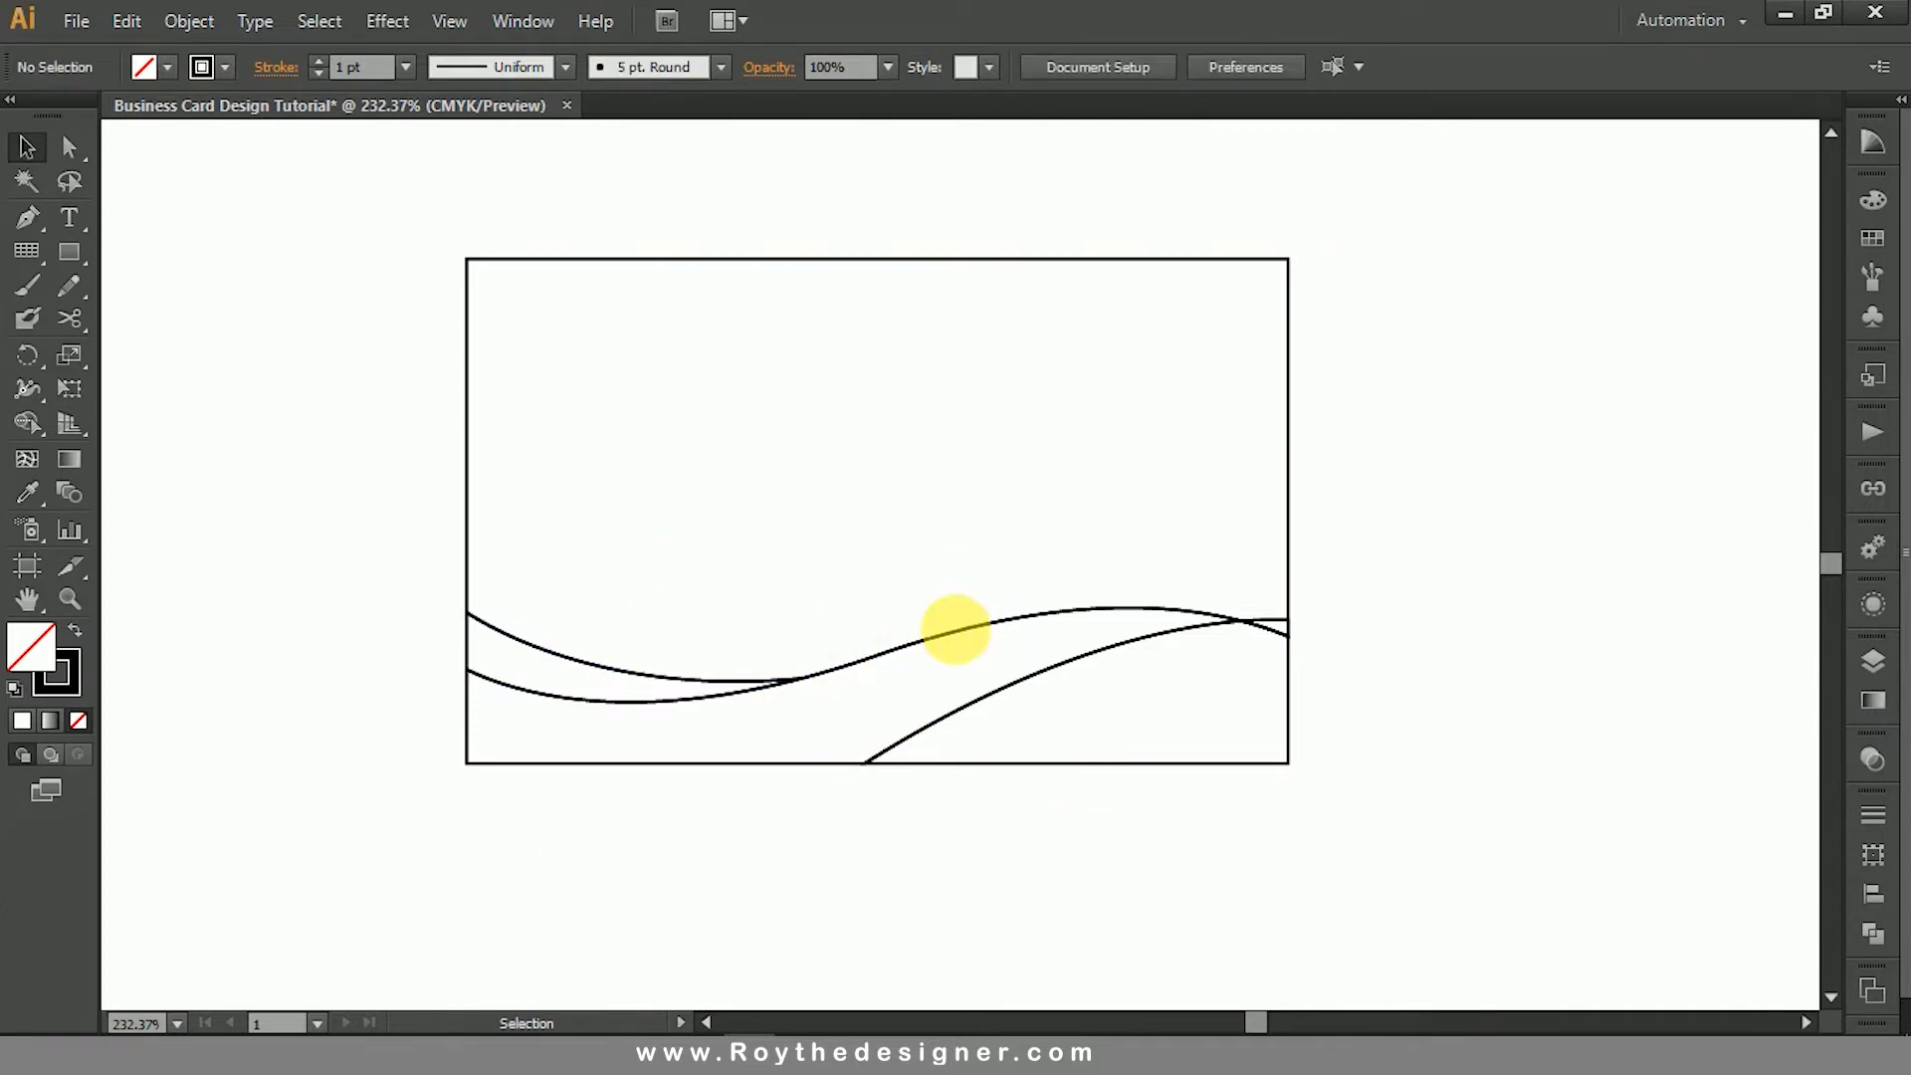
left_click(958, 632)
left_click(1191, 603)
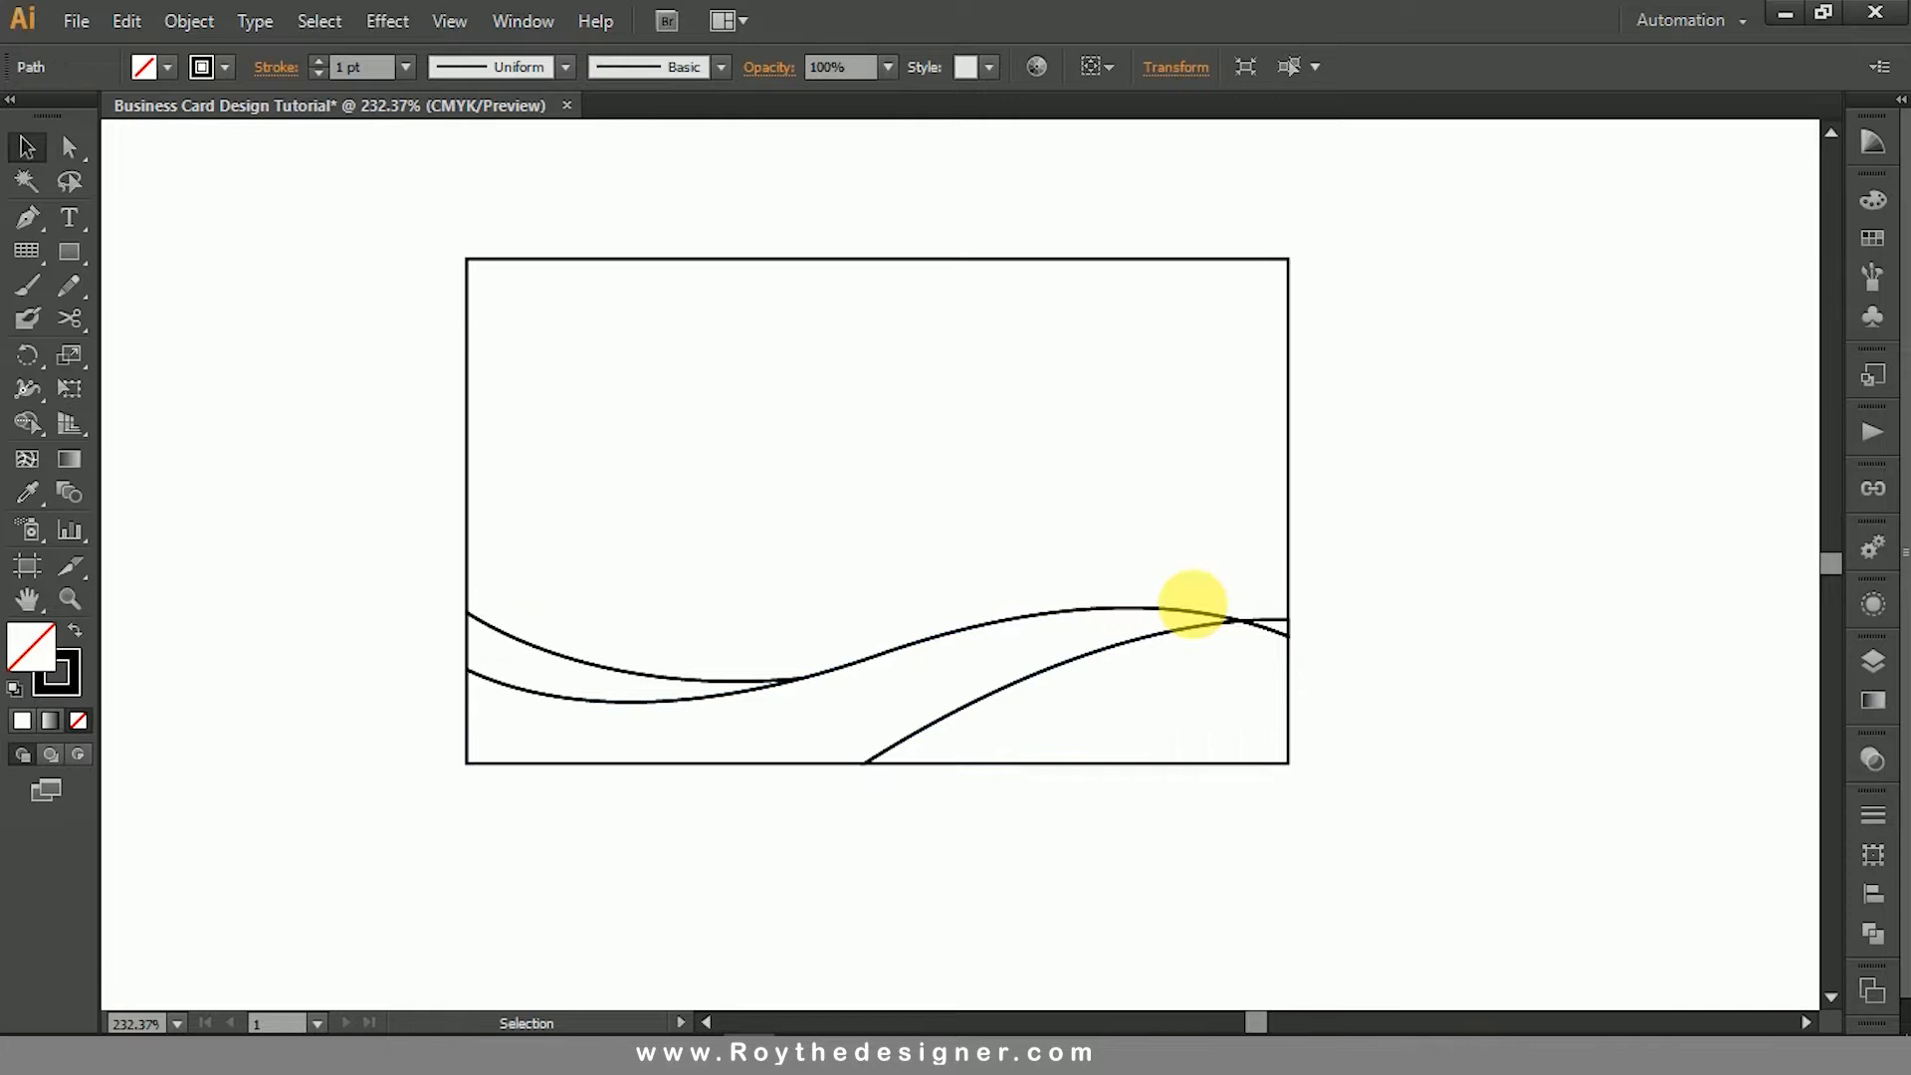
left_click(1275, 627)
left_click(1431, 625)
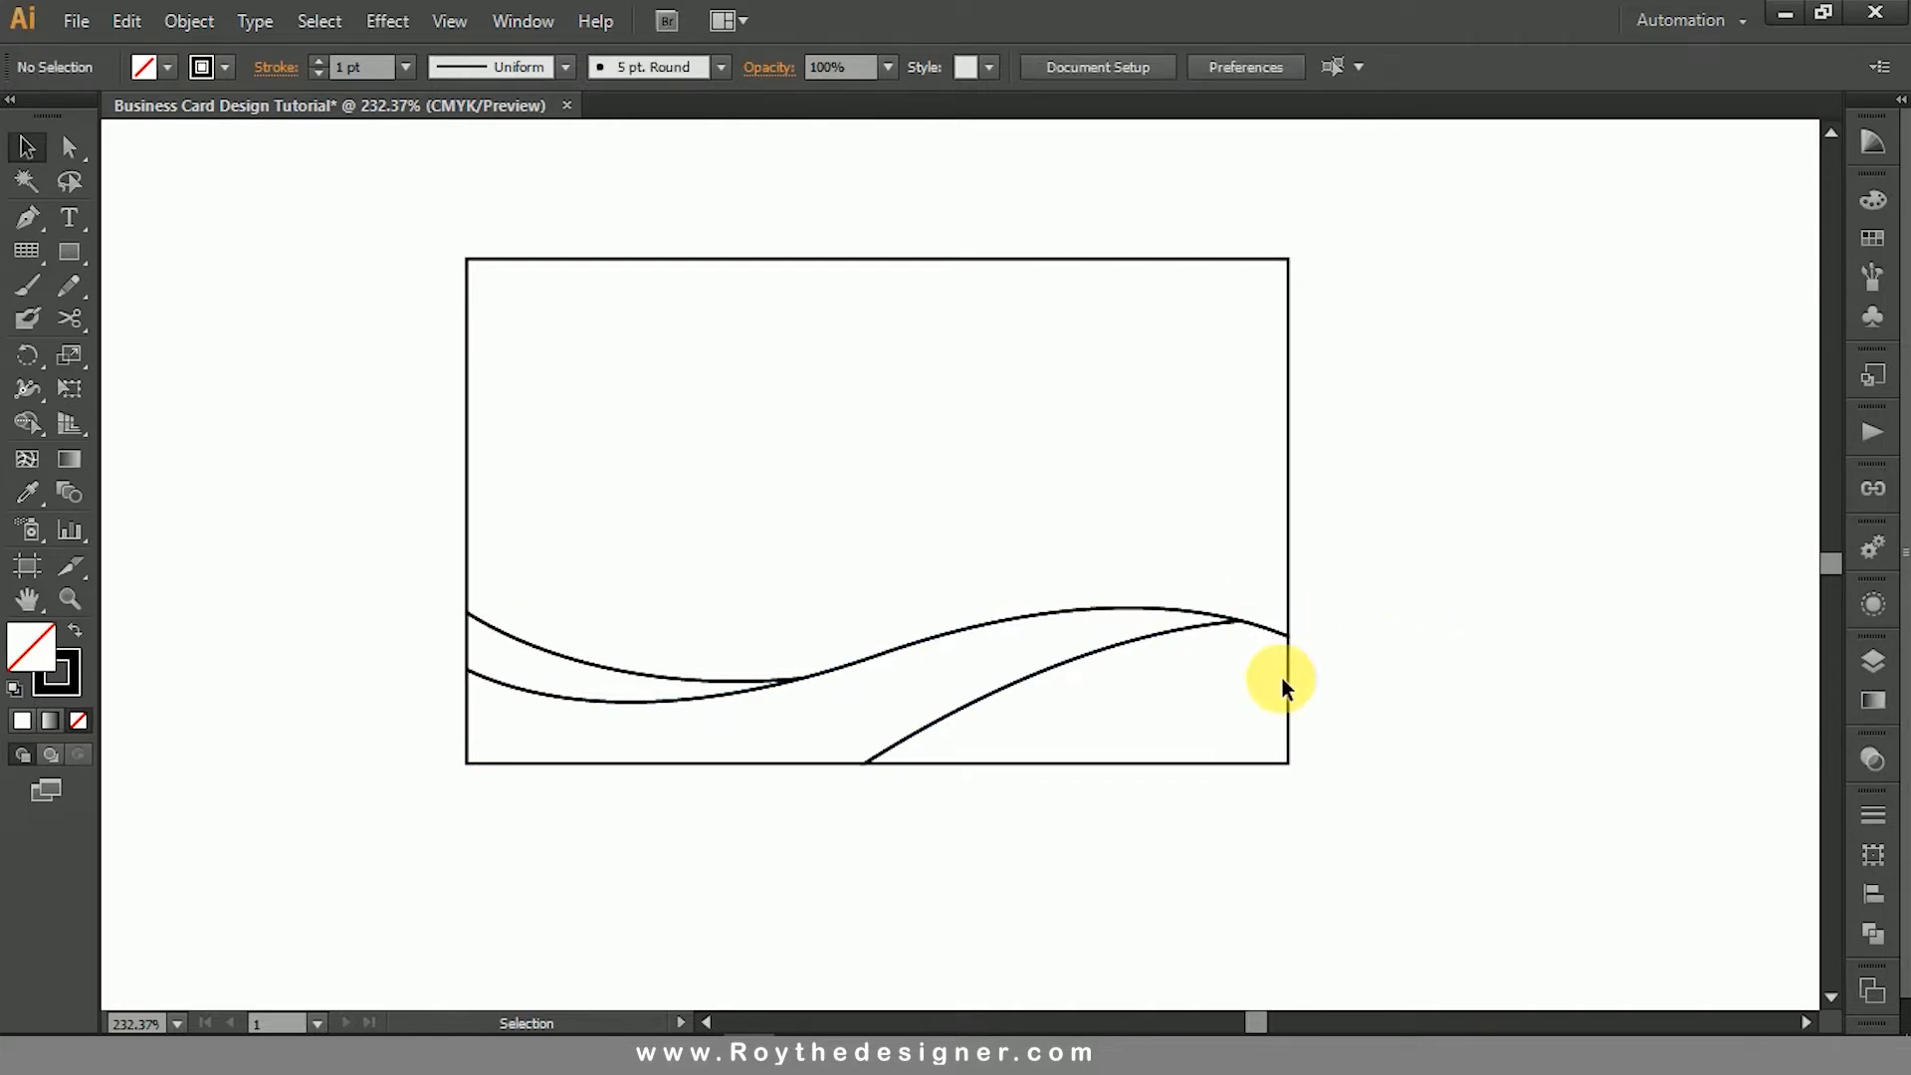
- Swap the fill and stroke of the card's lower-right corner shape, giving it a black fill and no stroke
key("ctrl+space")
left_click_drag(331, 227, 1519, 946)
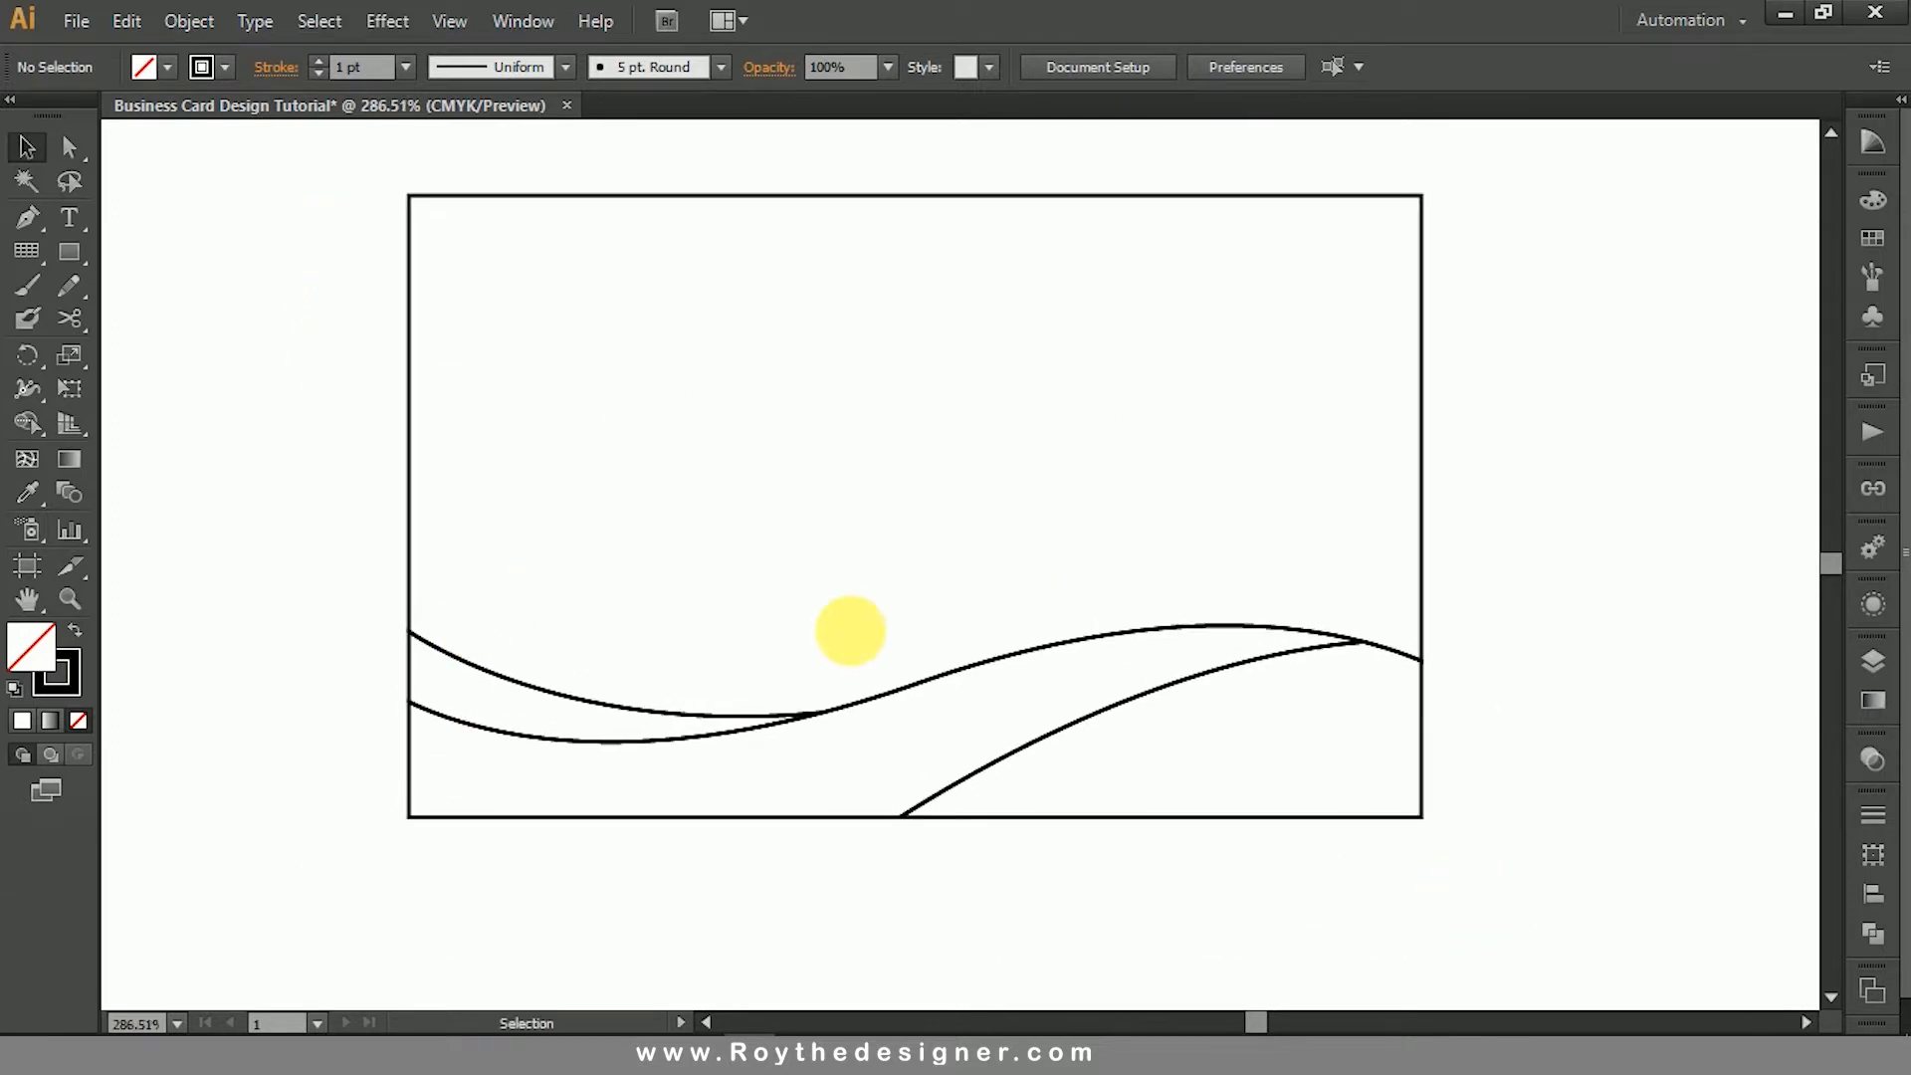
key("space")
left_click_drag(855, 605, 849, 595)
left_click(1015, 747)
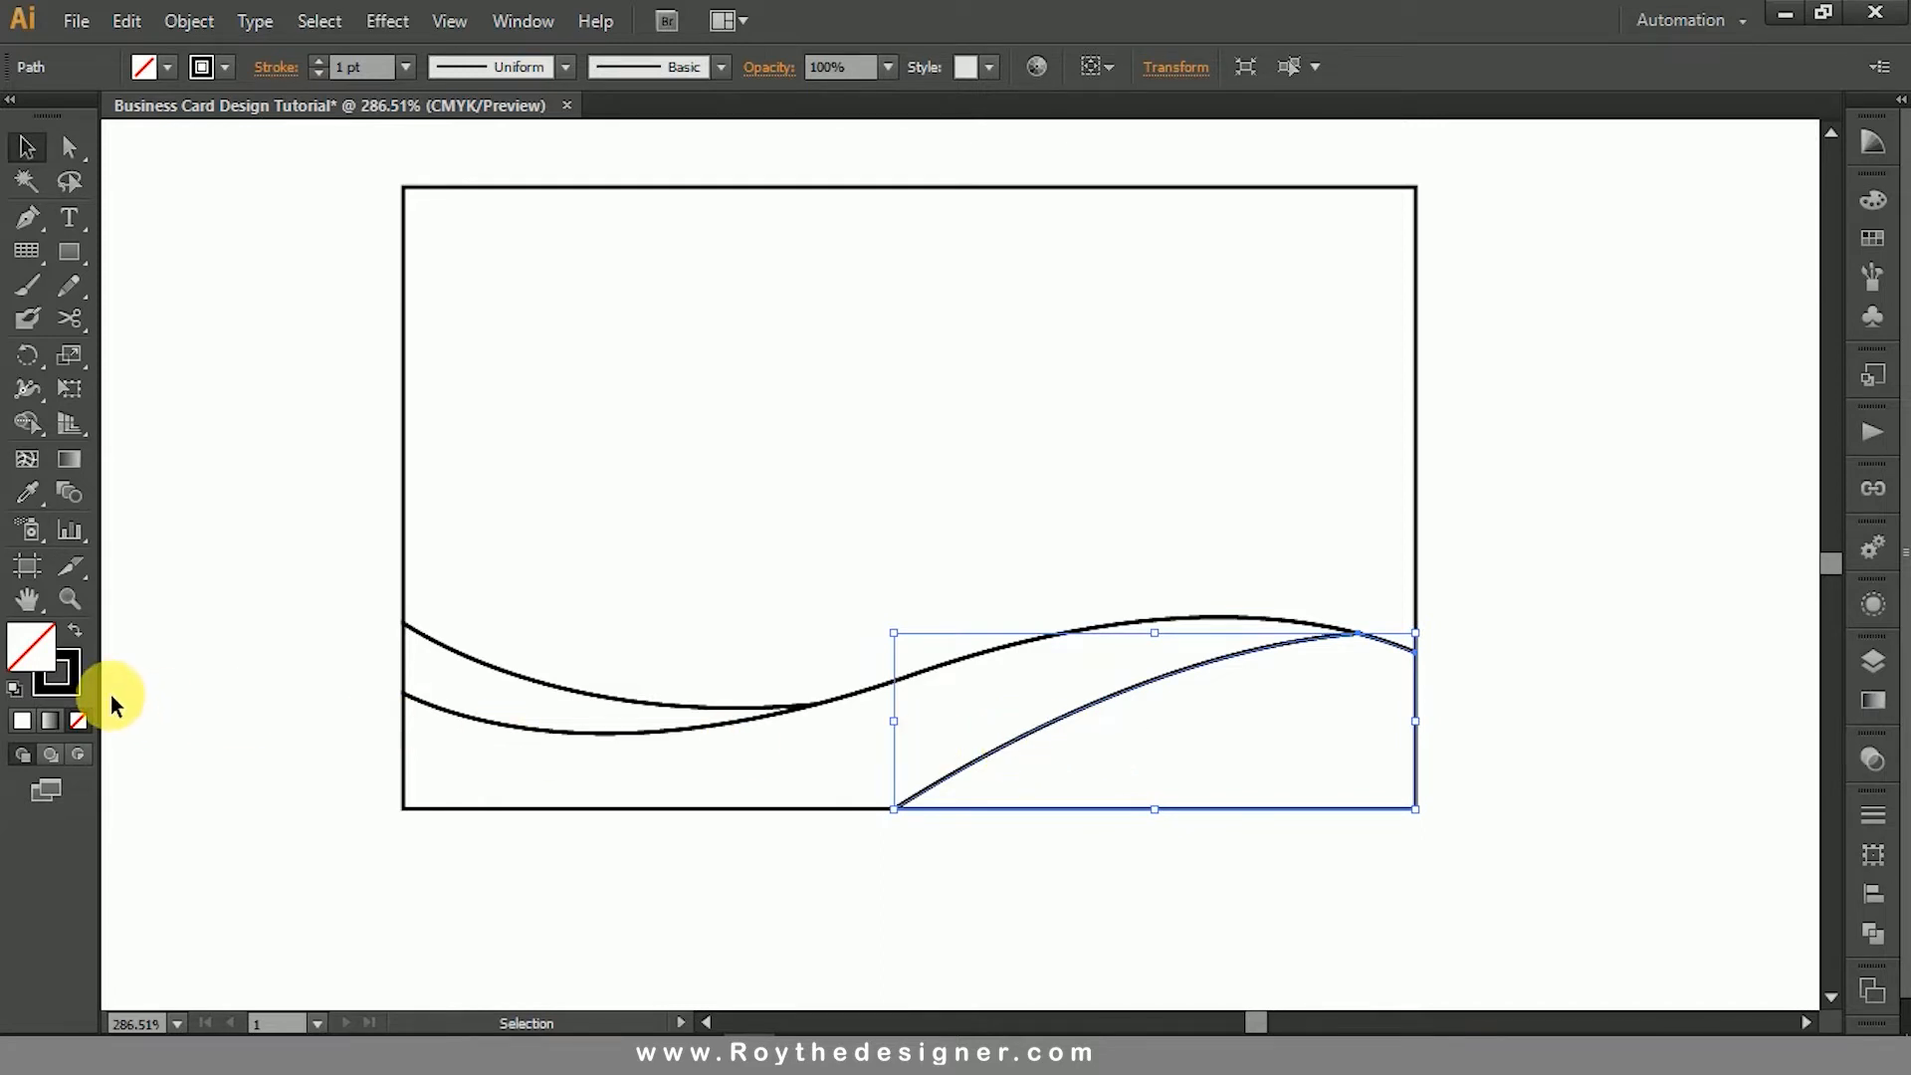
left_click(86, 635)
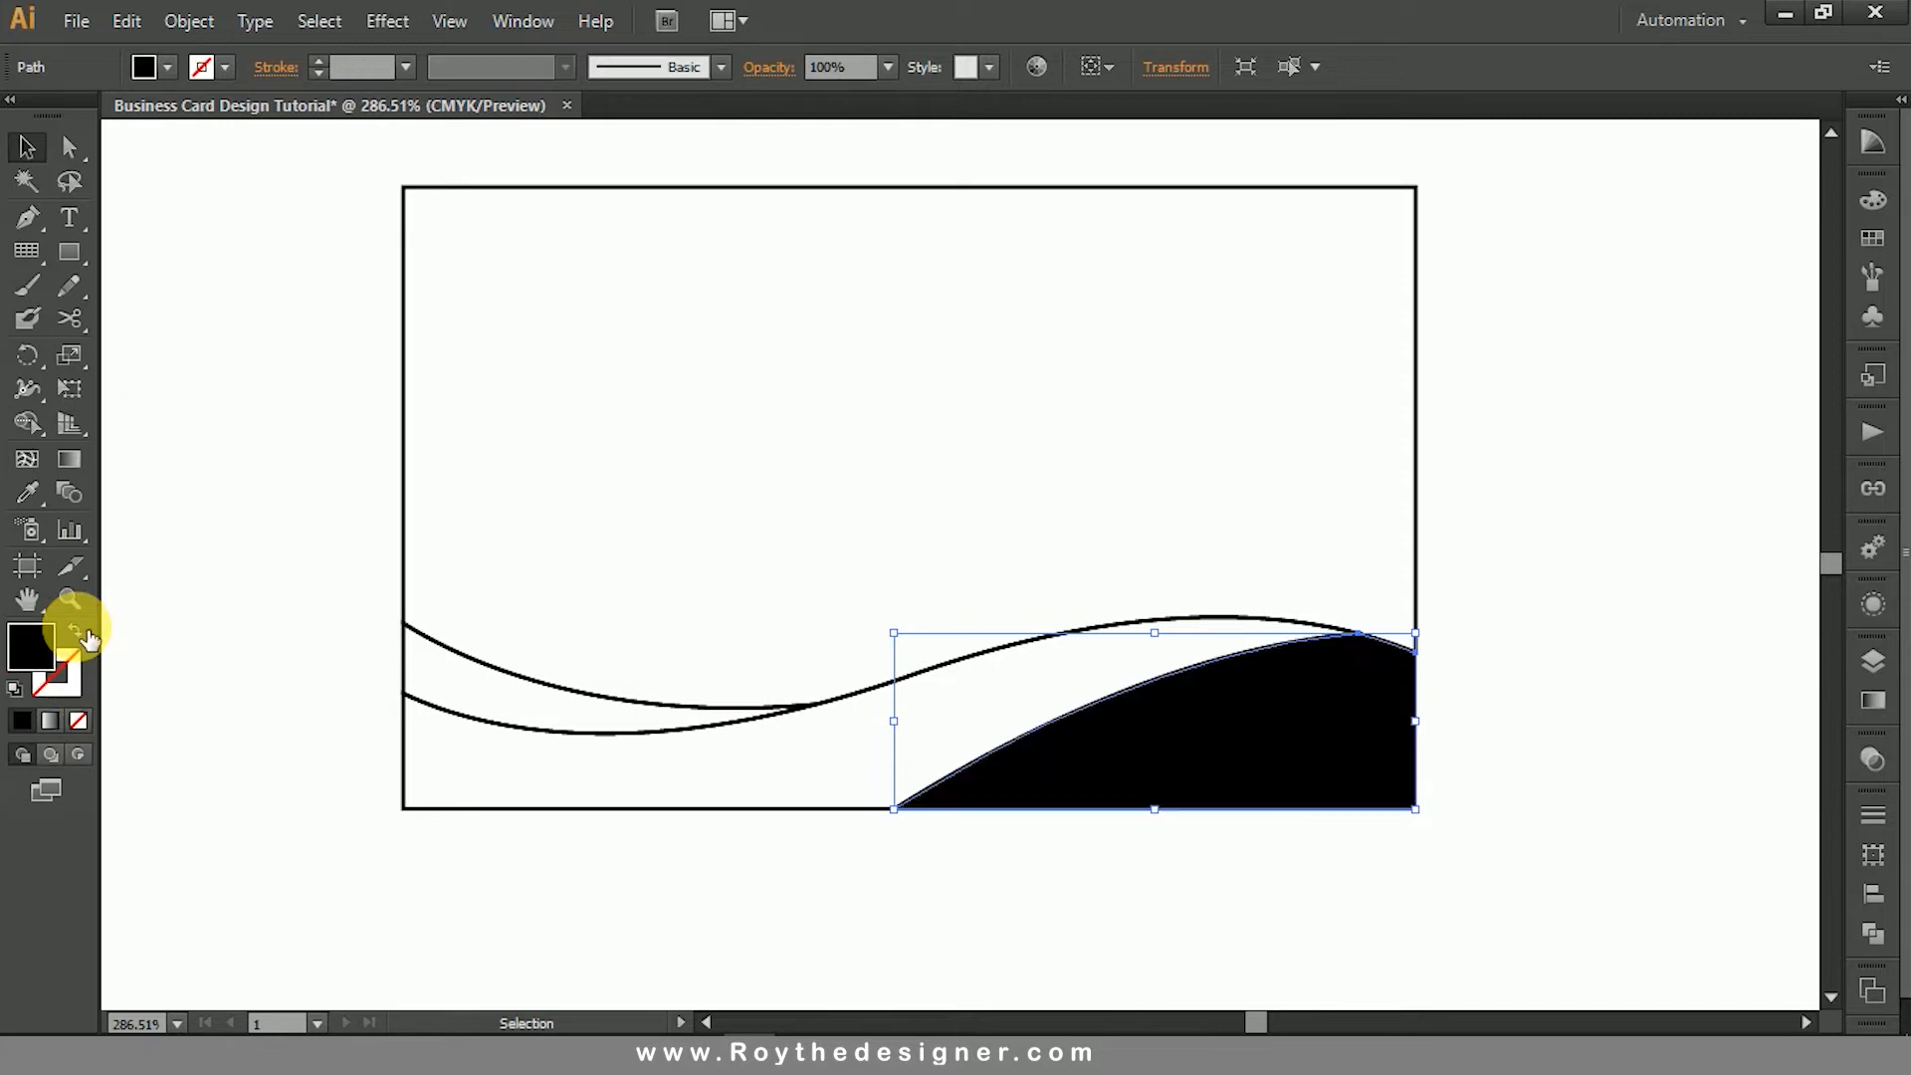
left_click(1180, 493)
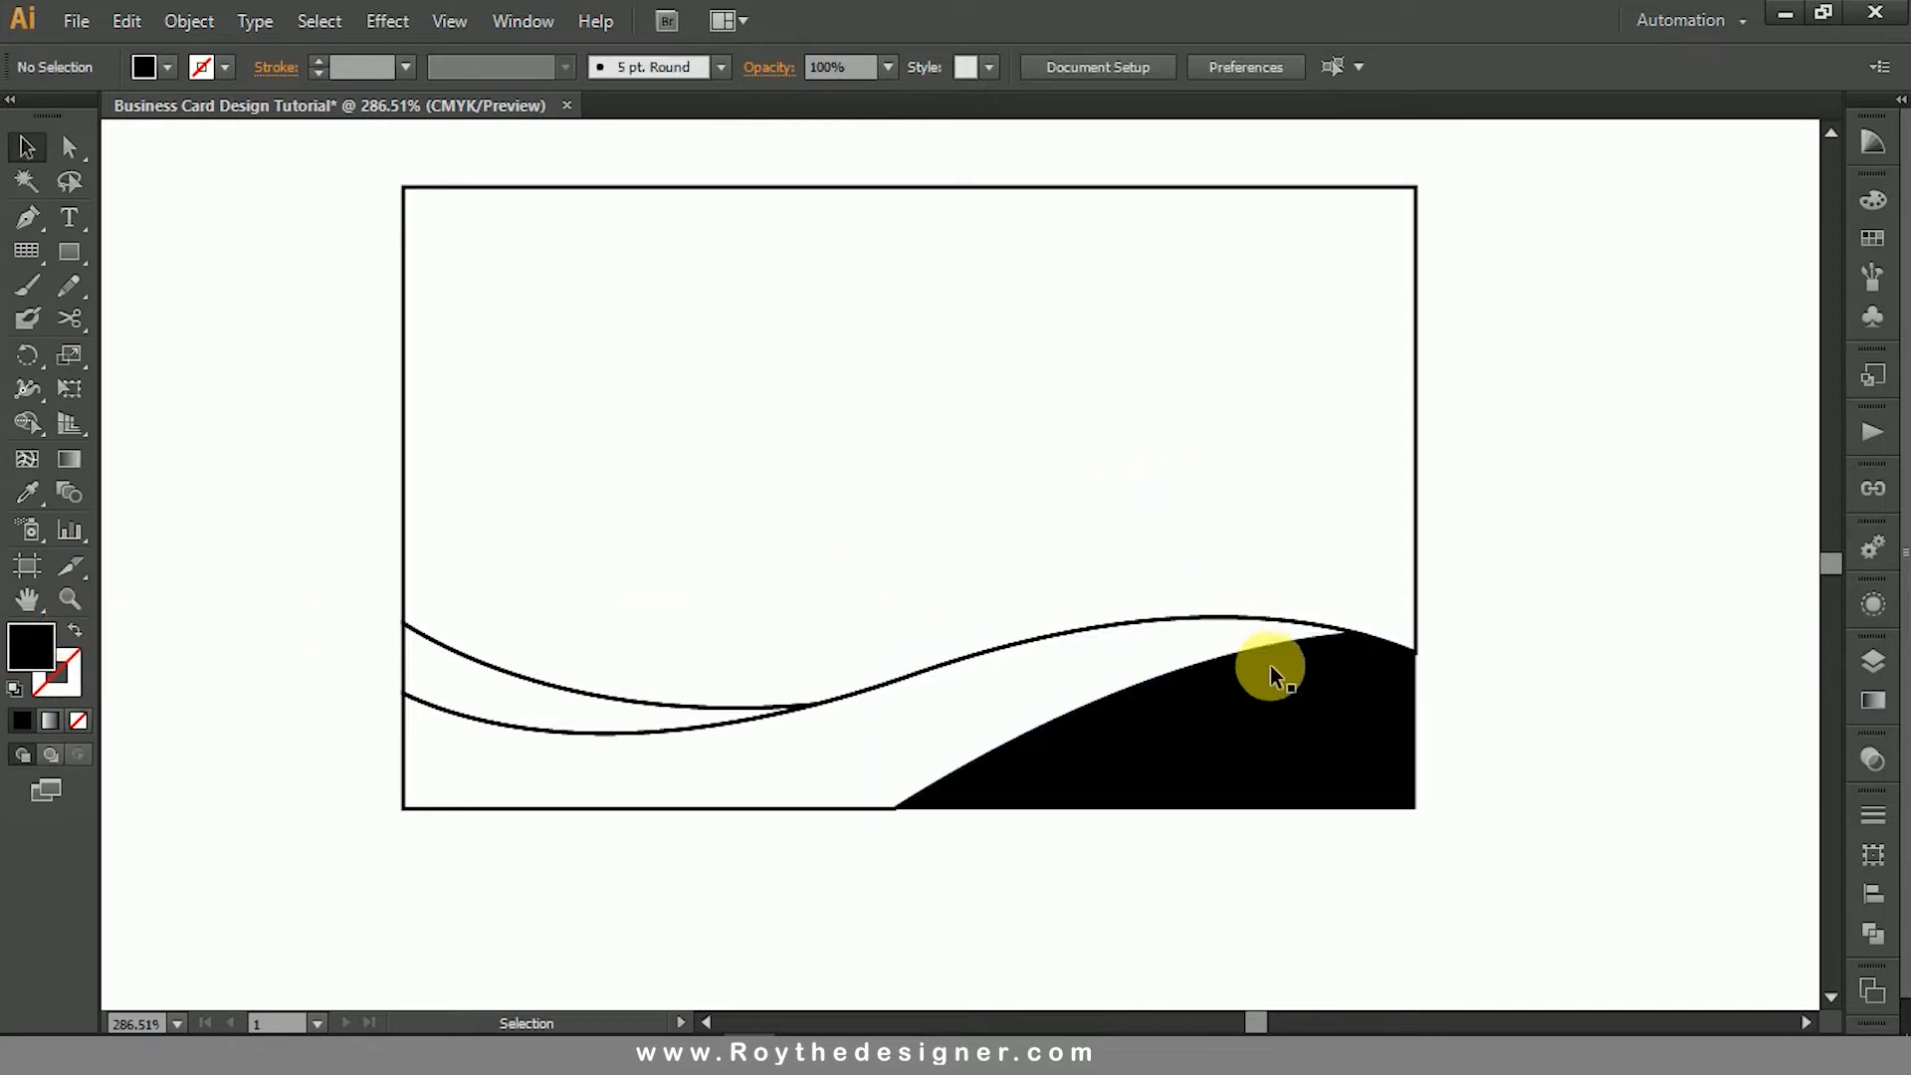
- Draw a 3.5 × 2.15 in rectangle over the card's full outline and check its dimensions
left_click(1416, 391)
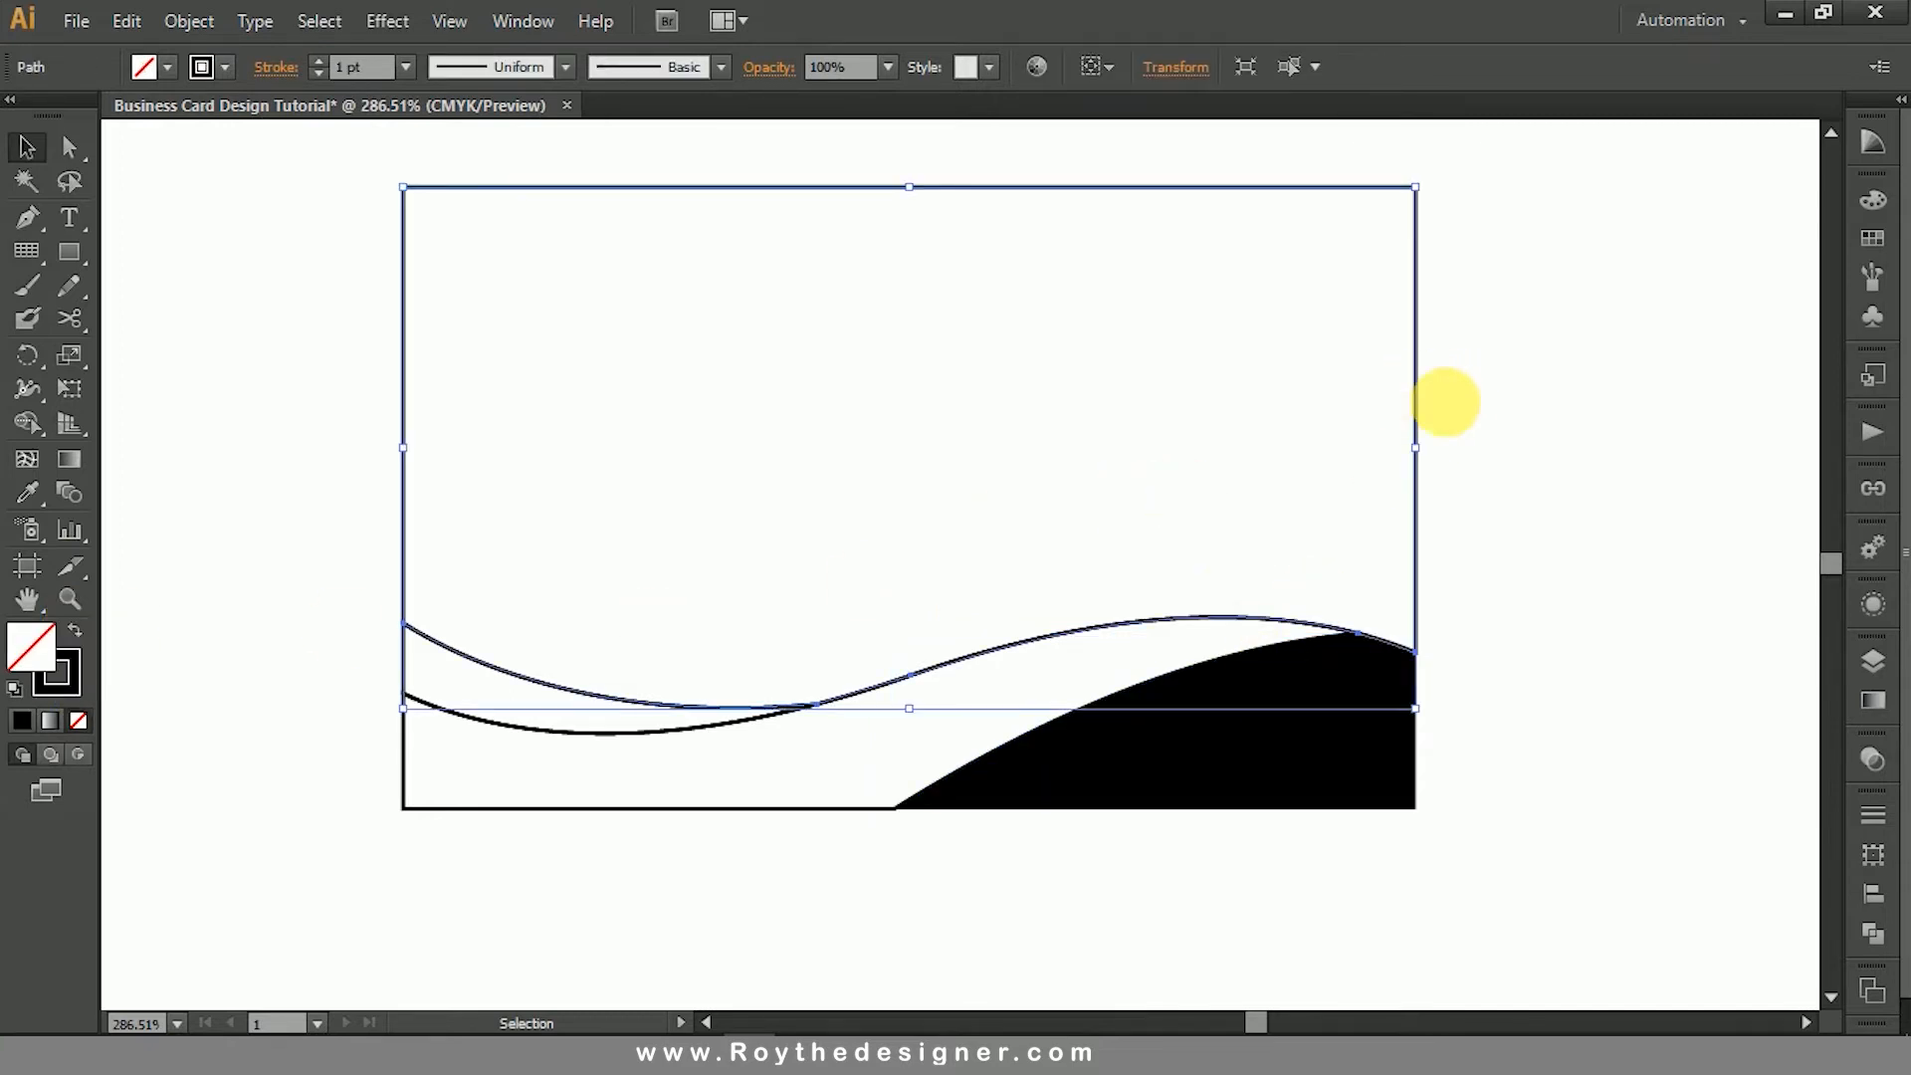
left_click(1473, 406)
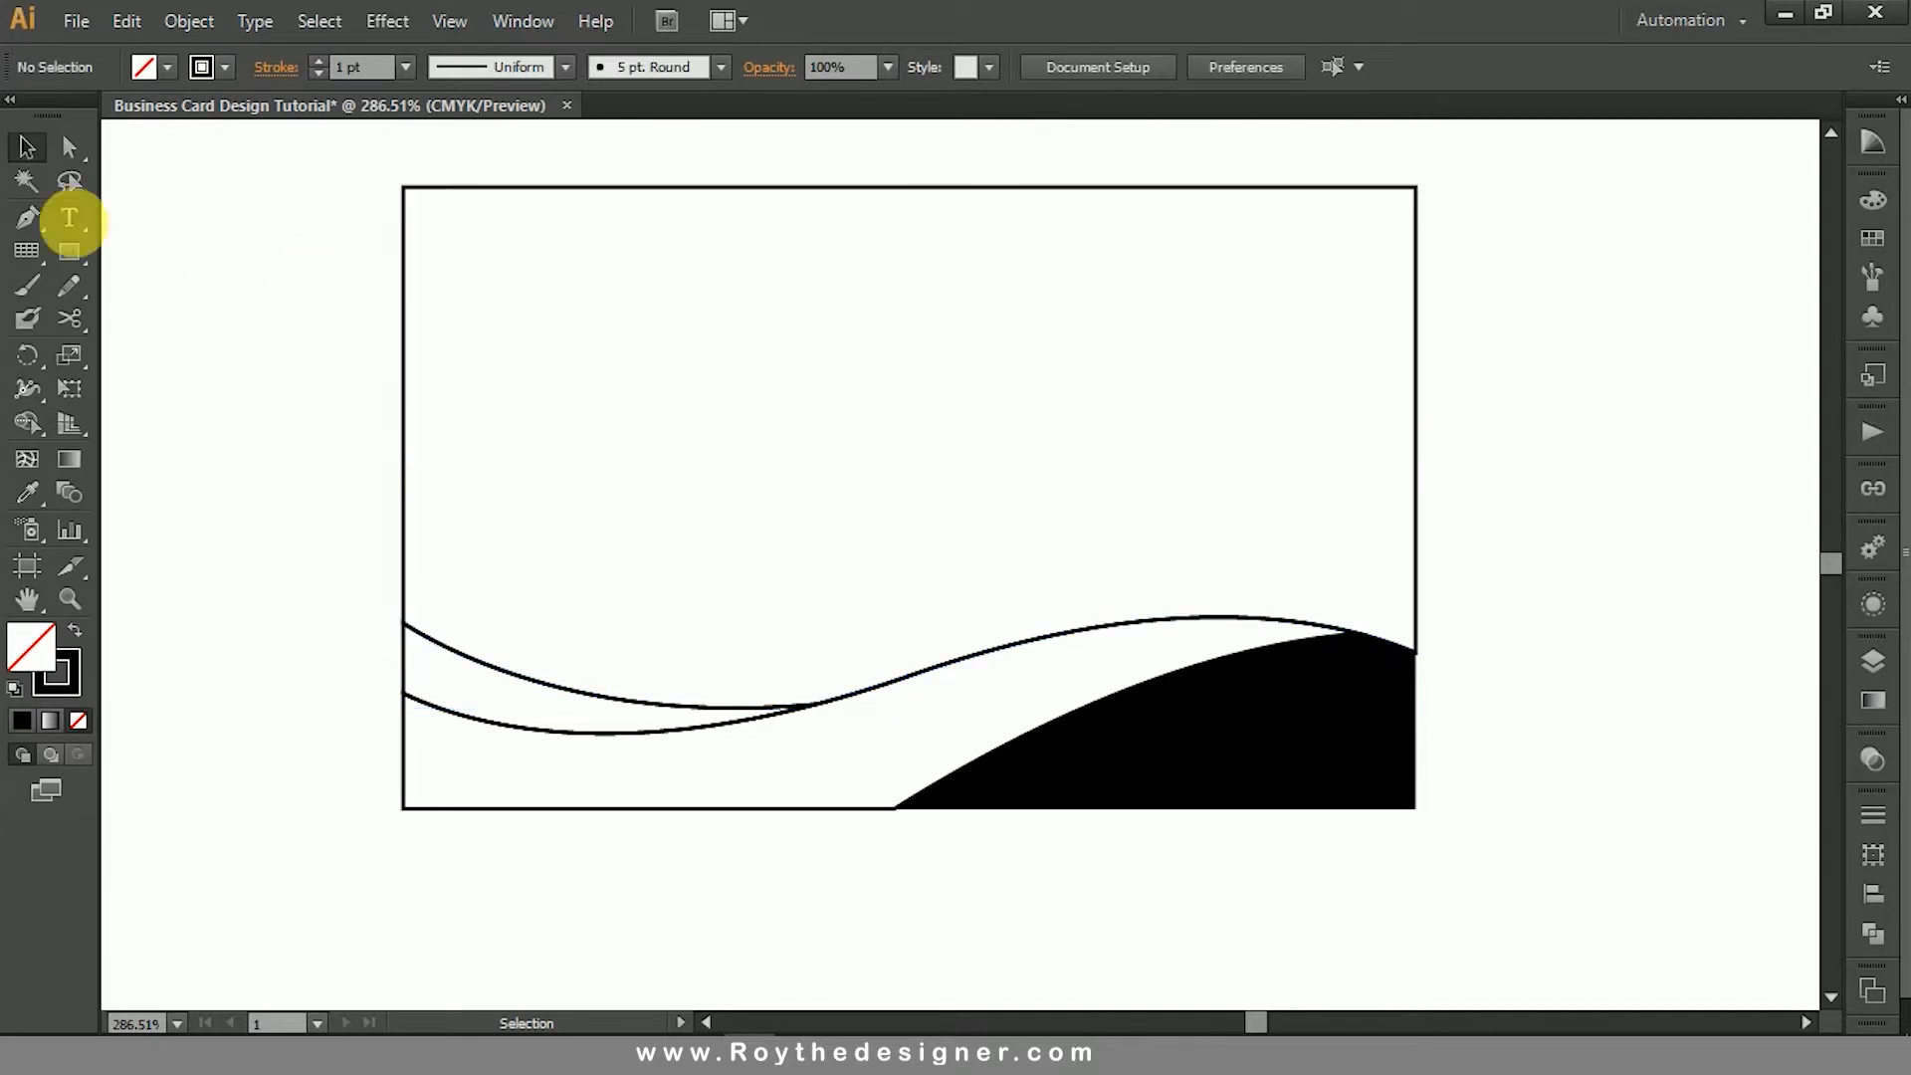
left_click(68, 254)
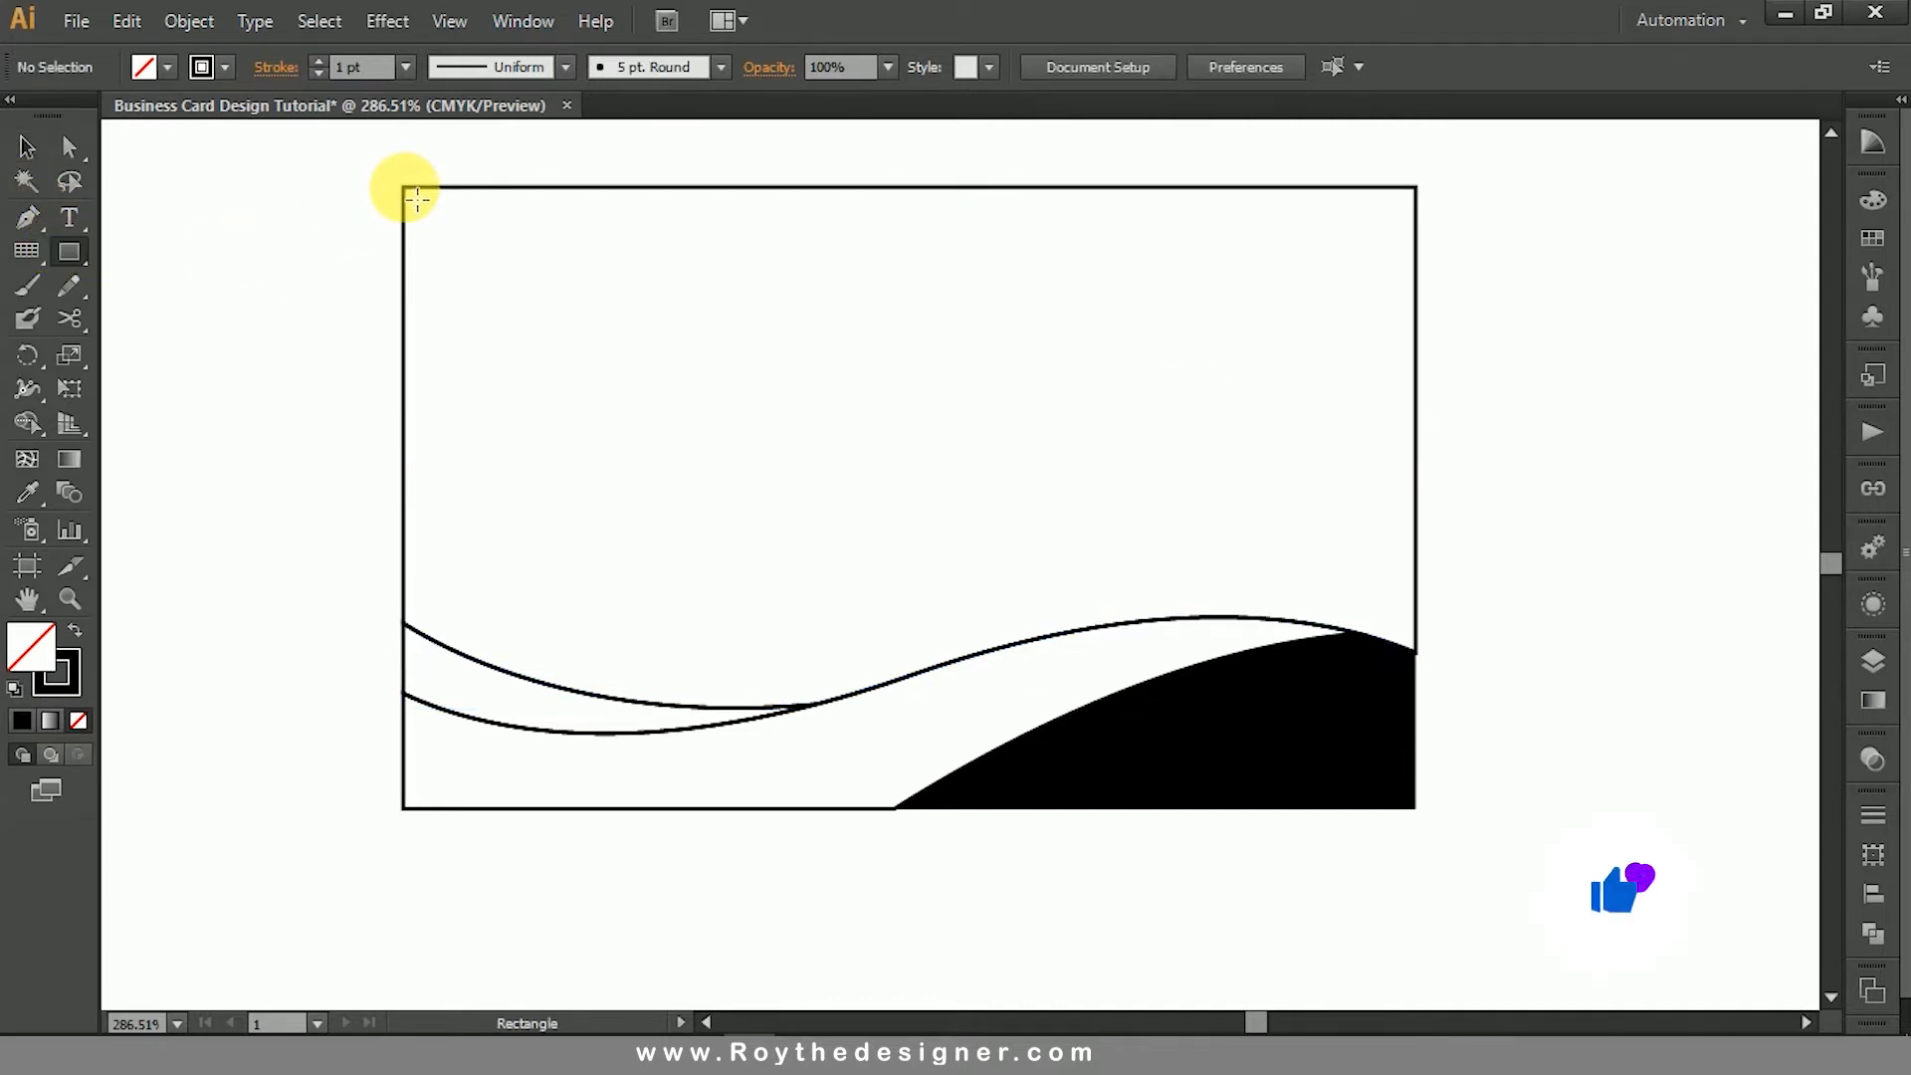
mouse_move(417, 199)
left_mouse_down()
mouse_move(783, 472)
mouse_move(1427, 821)
left_mouse_up()
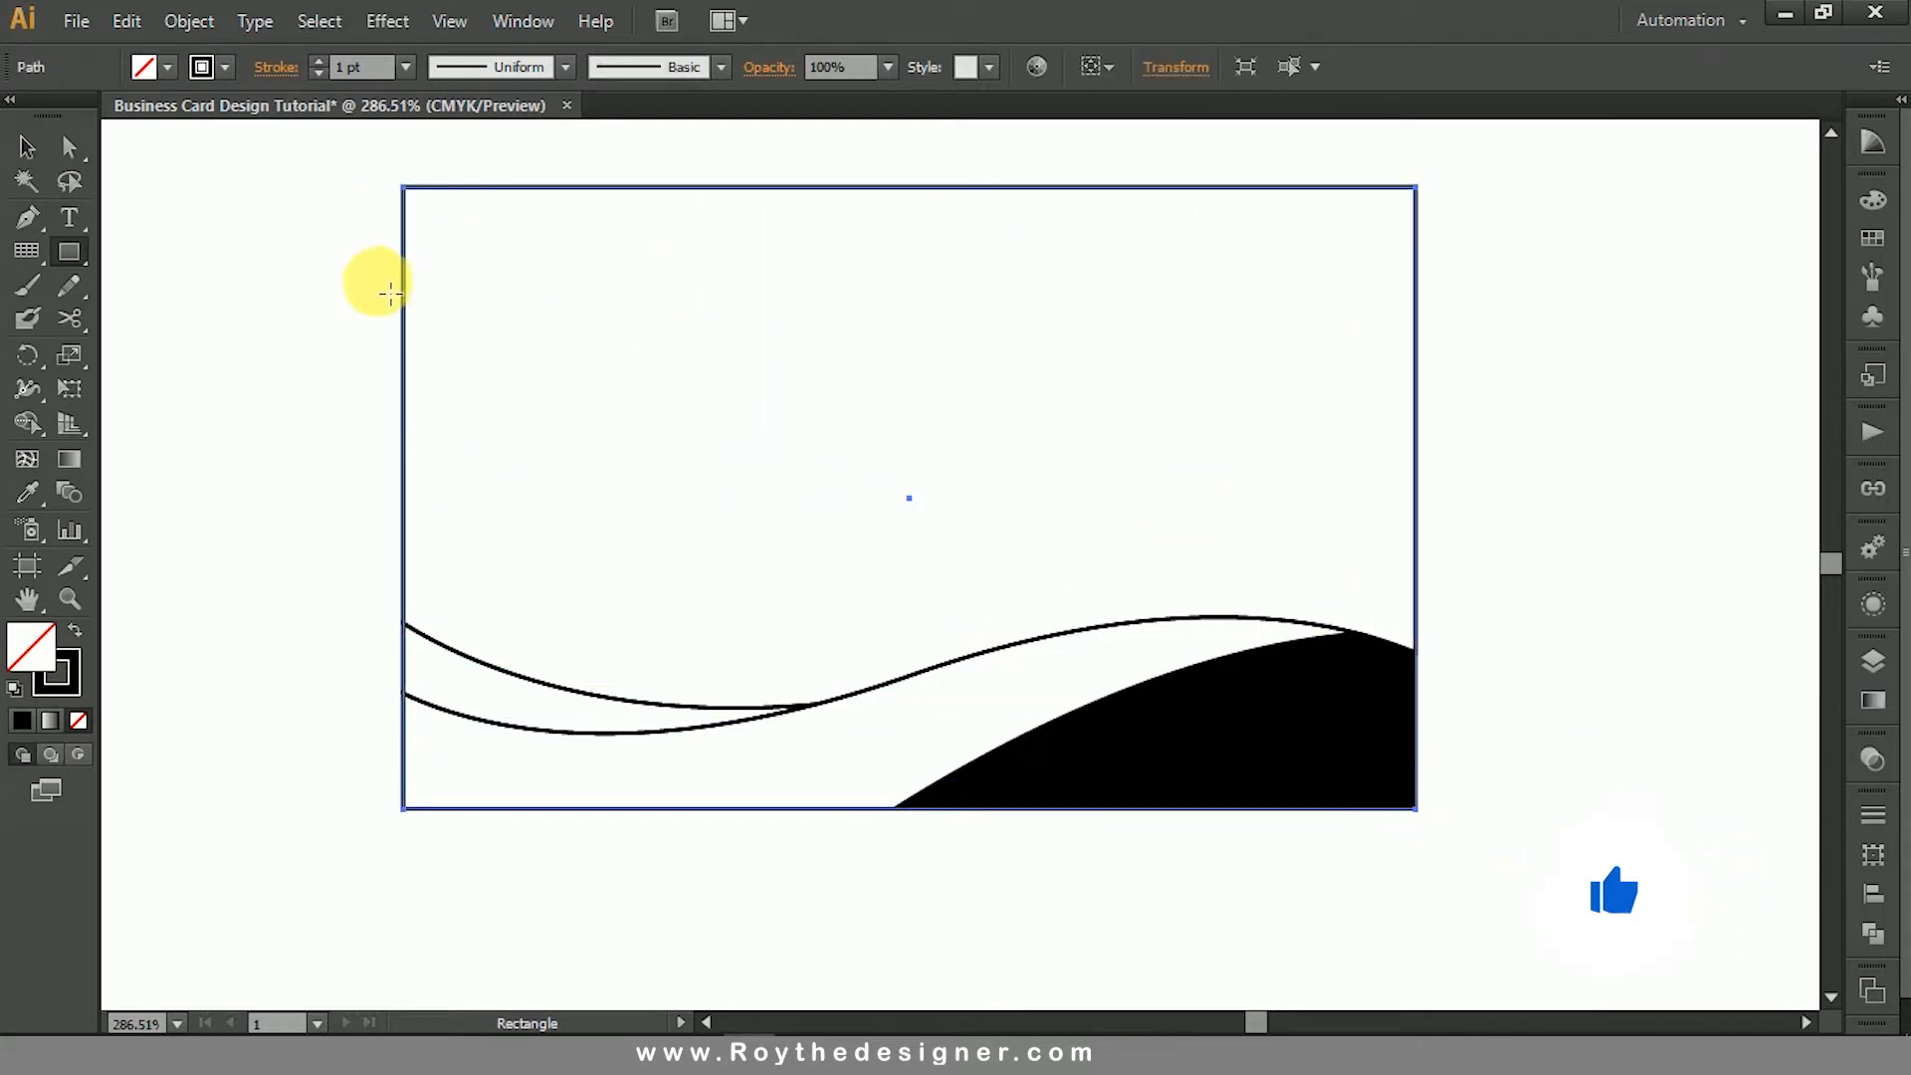
left_click(27, 146)
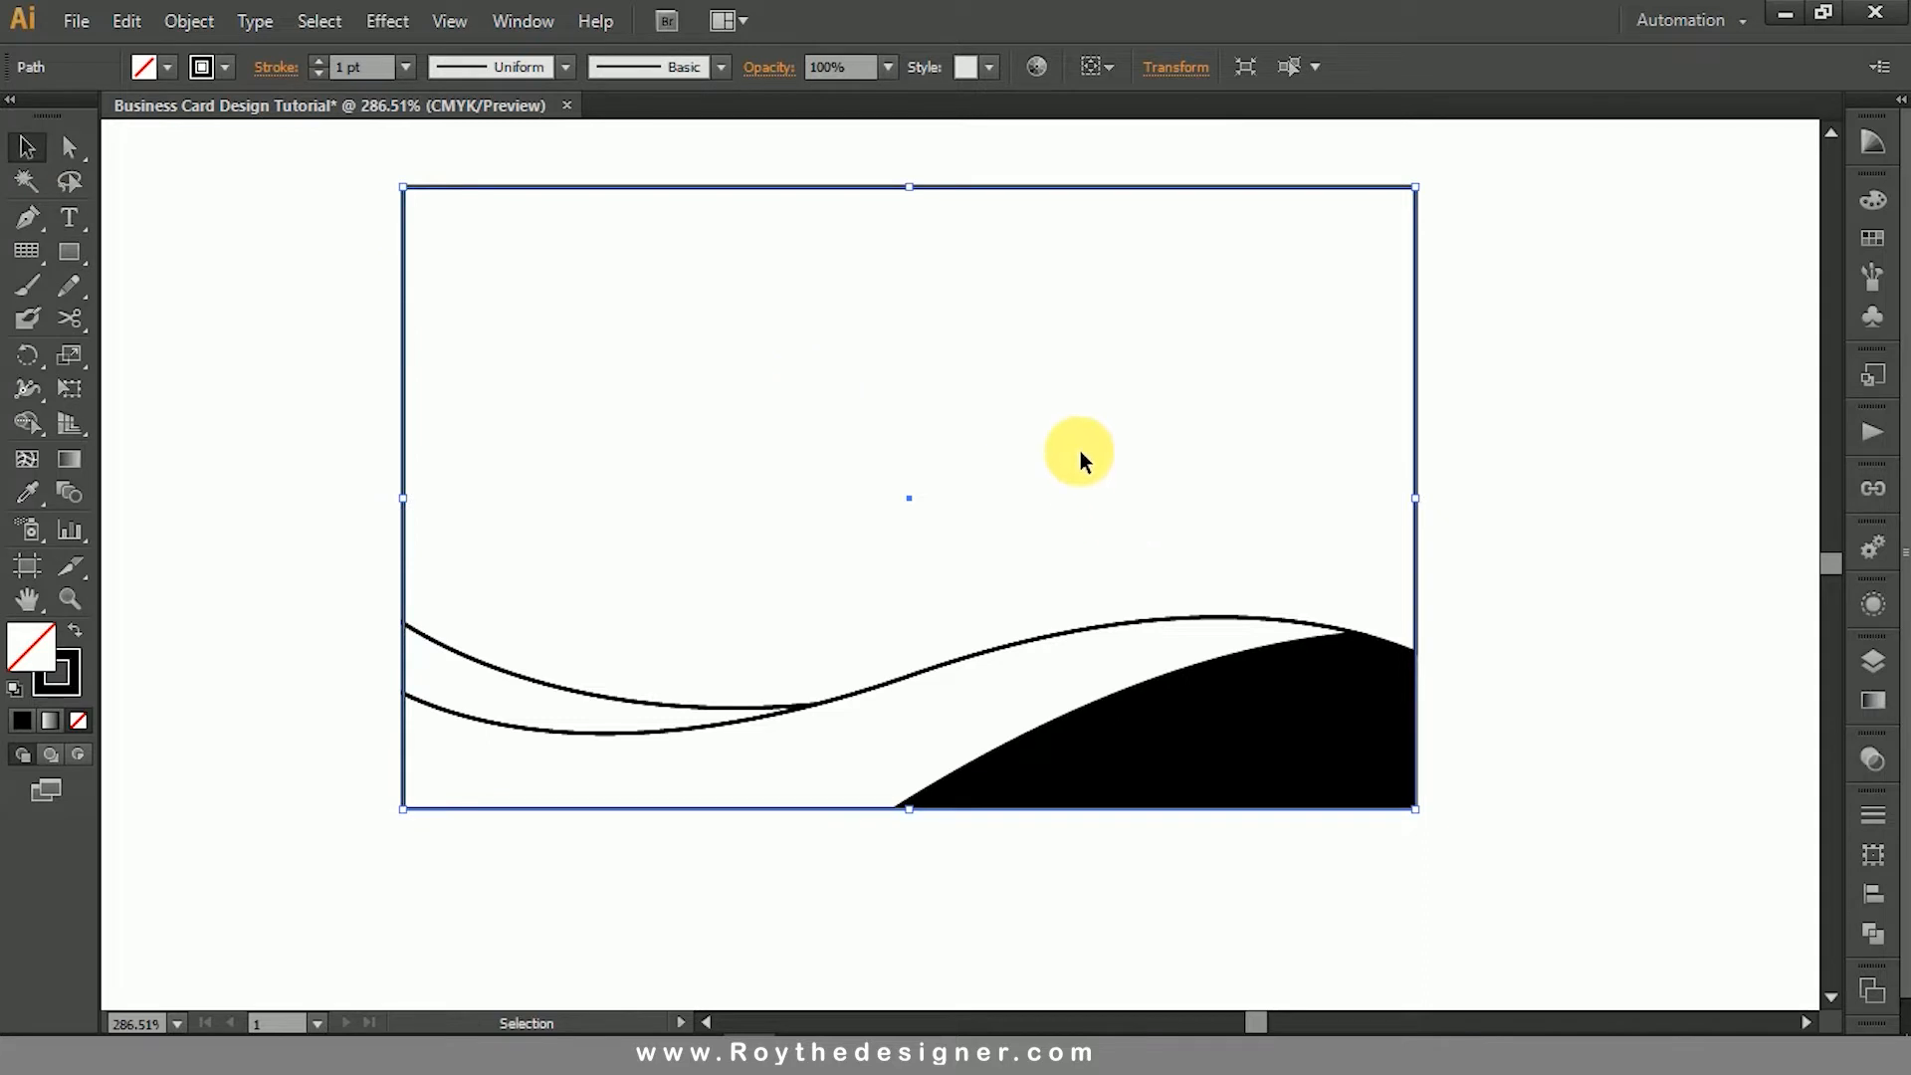
left_click(1873, 854)
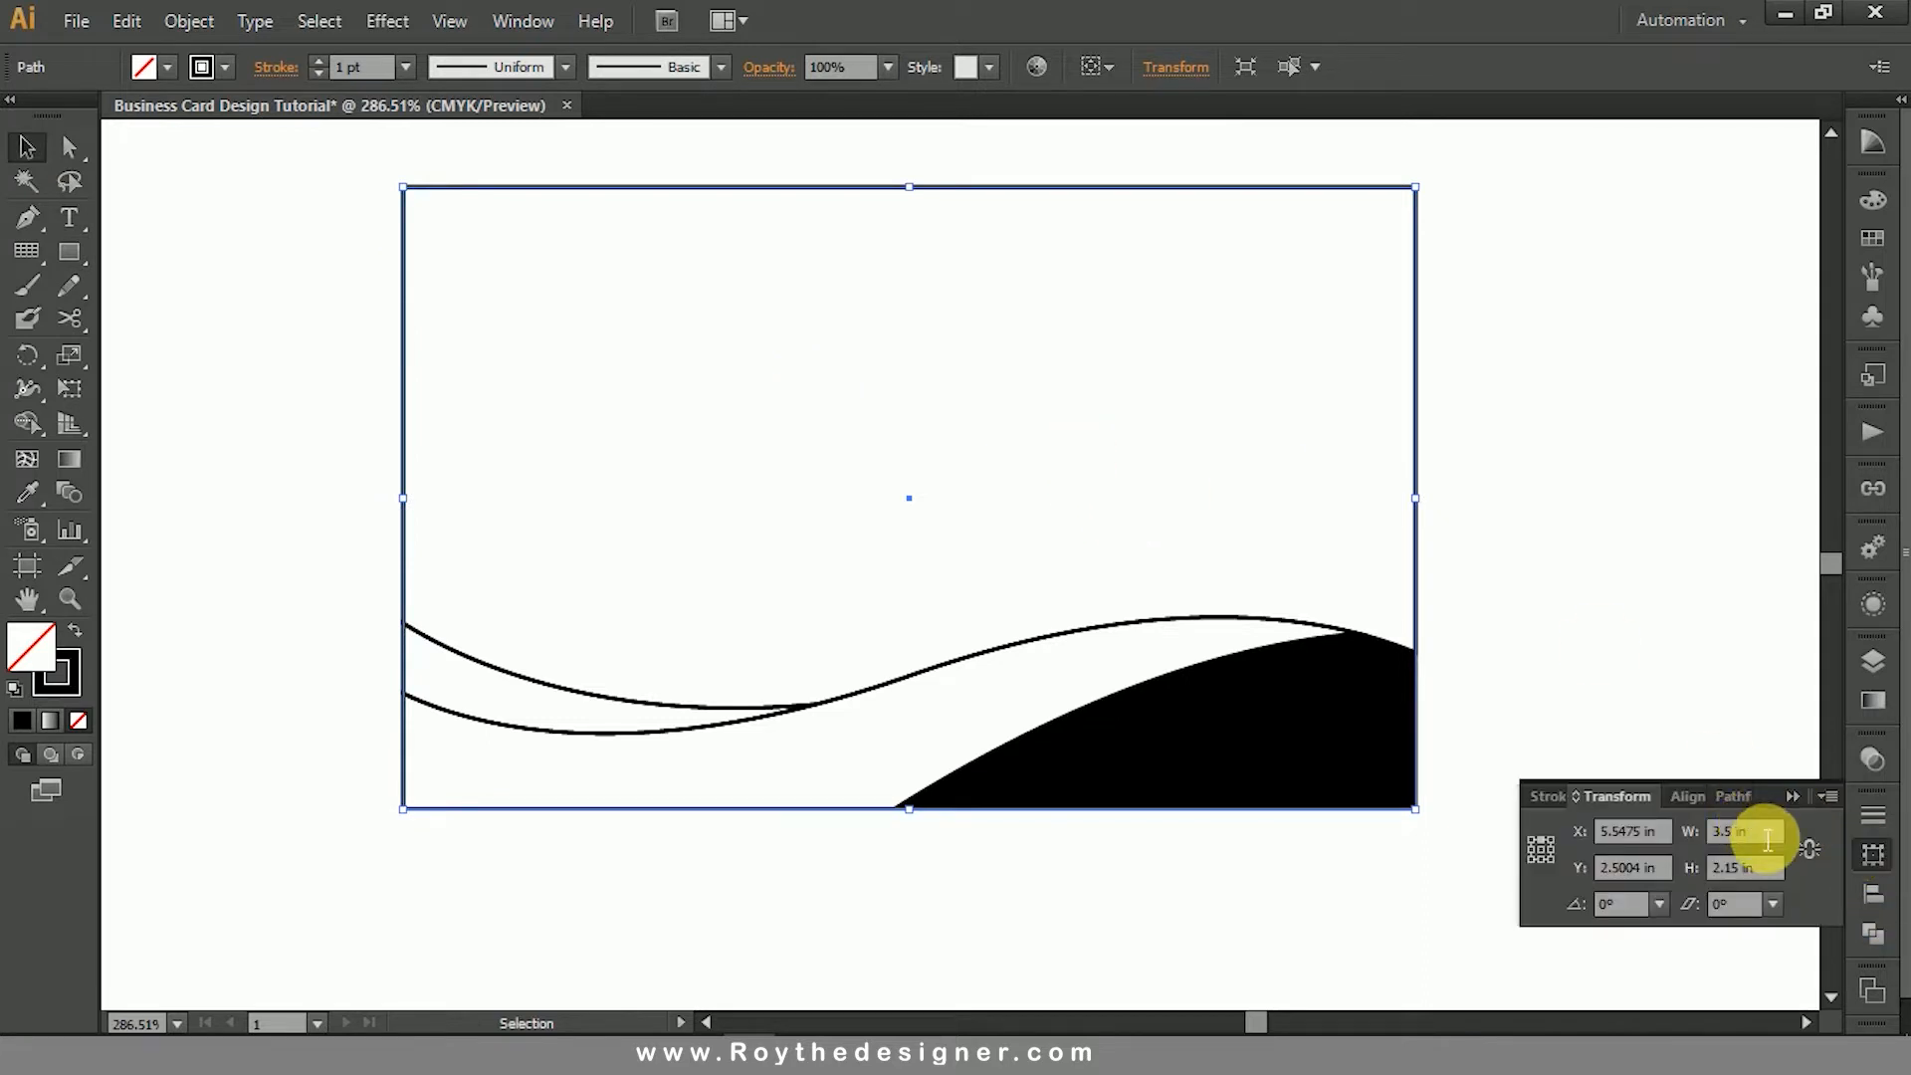
left_click(1583, 547)
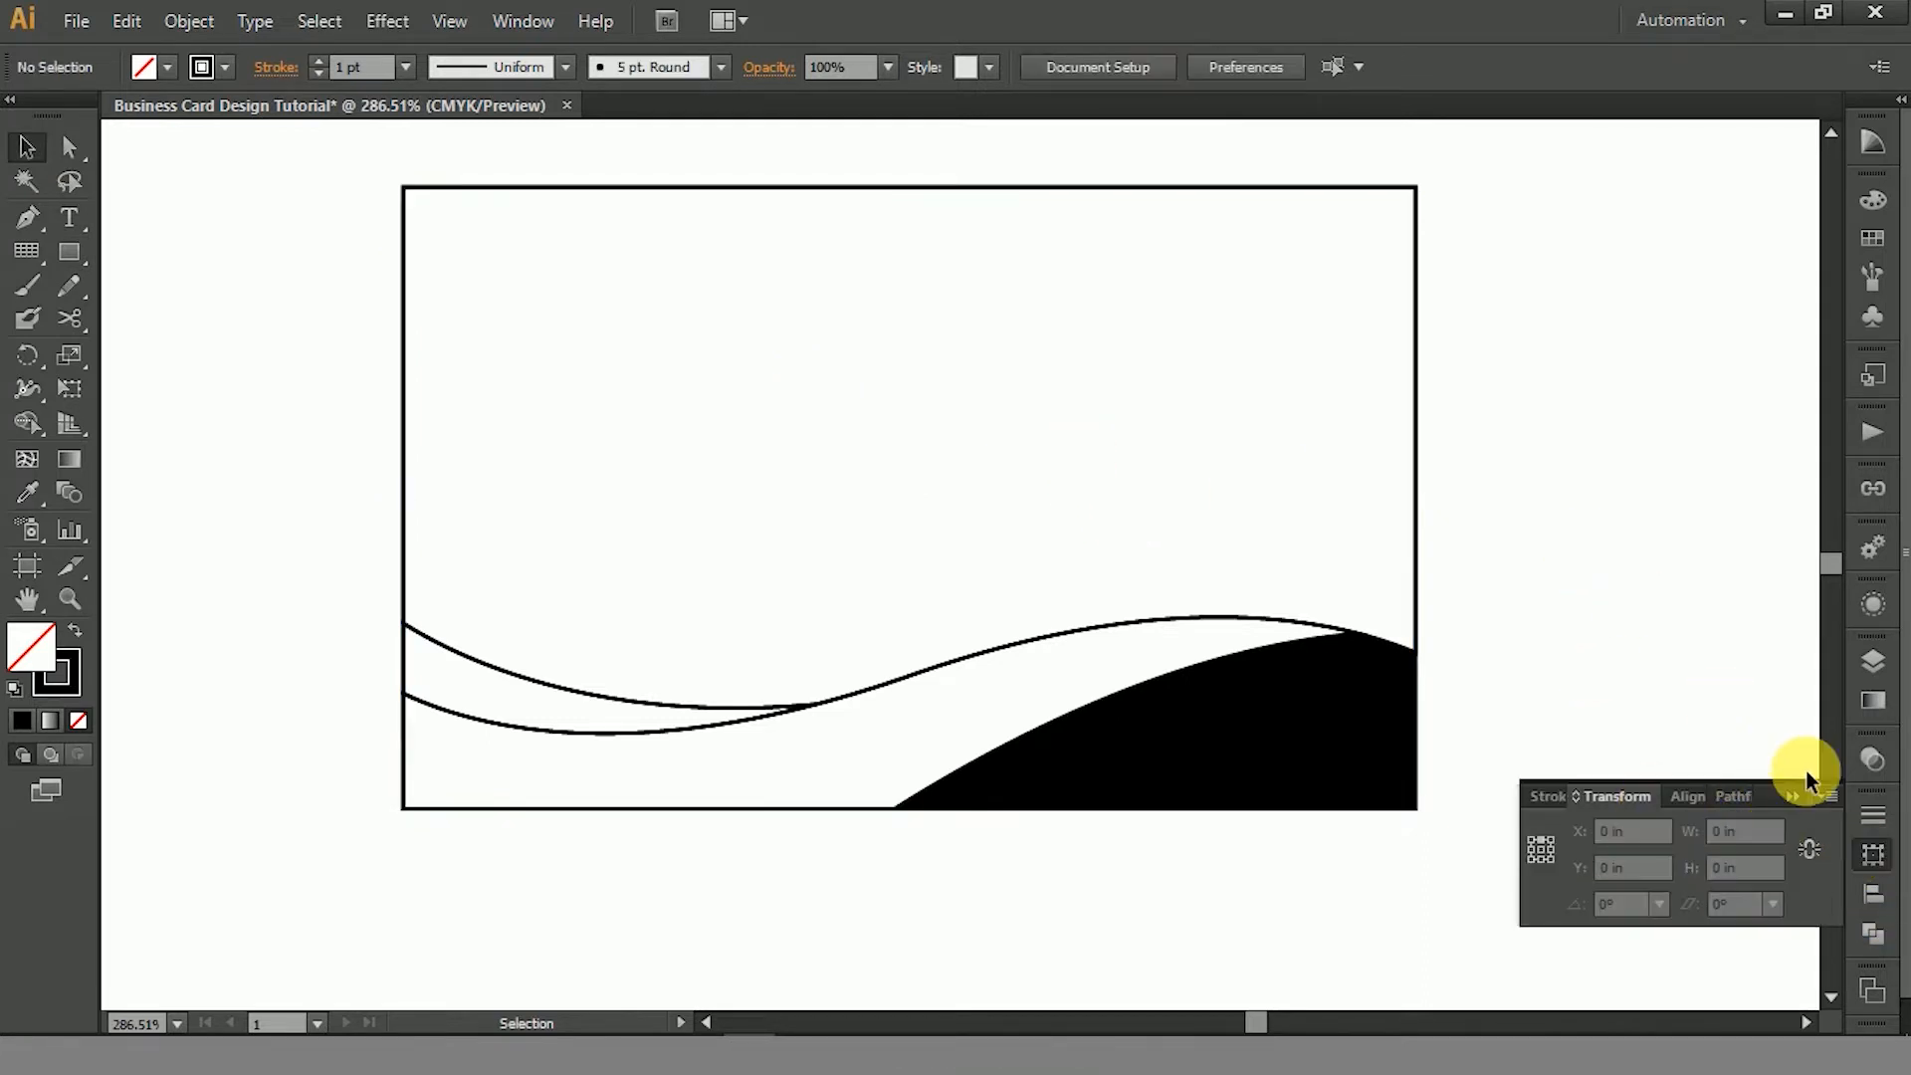
left_click(1867, 852)
- Hide the full-card rectangle and the card's upper outlined region, leaving only the wave shapes in view
left_click(993, 809)
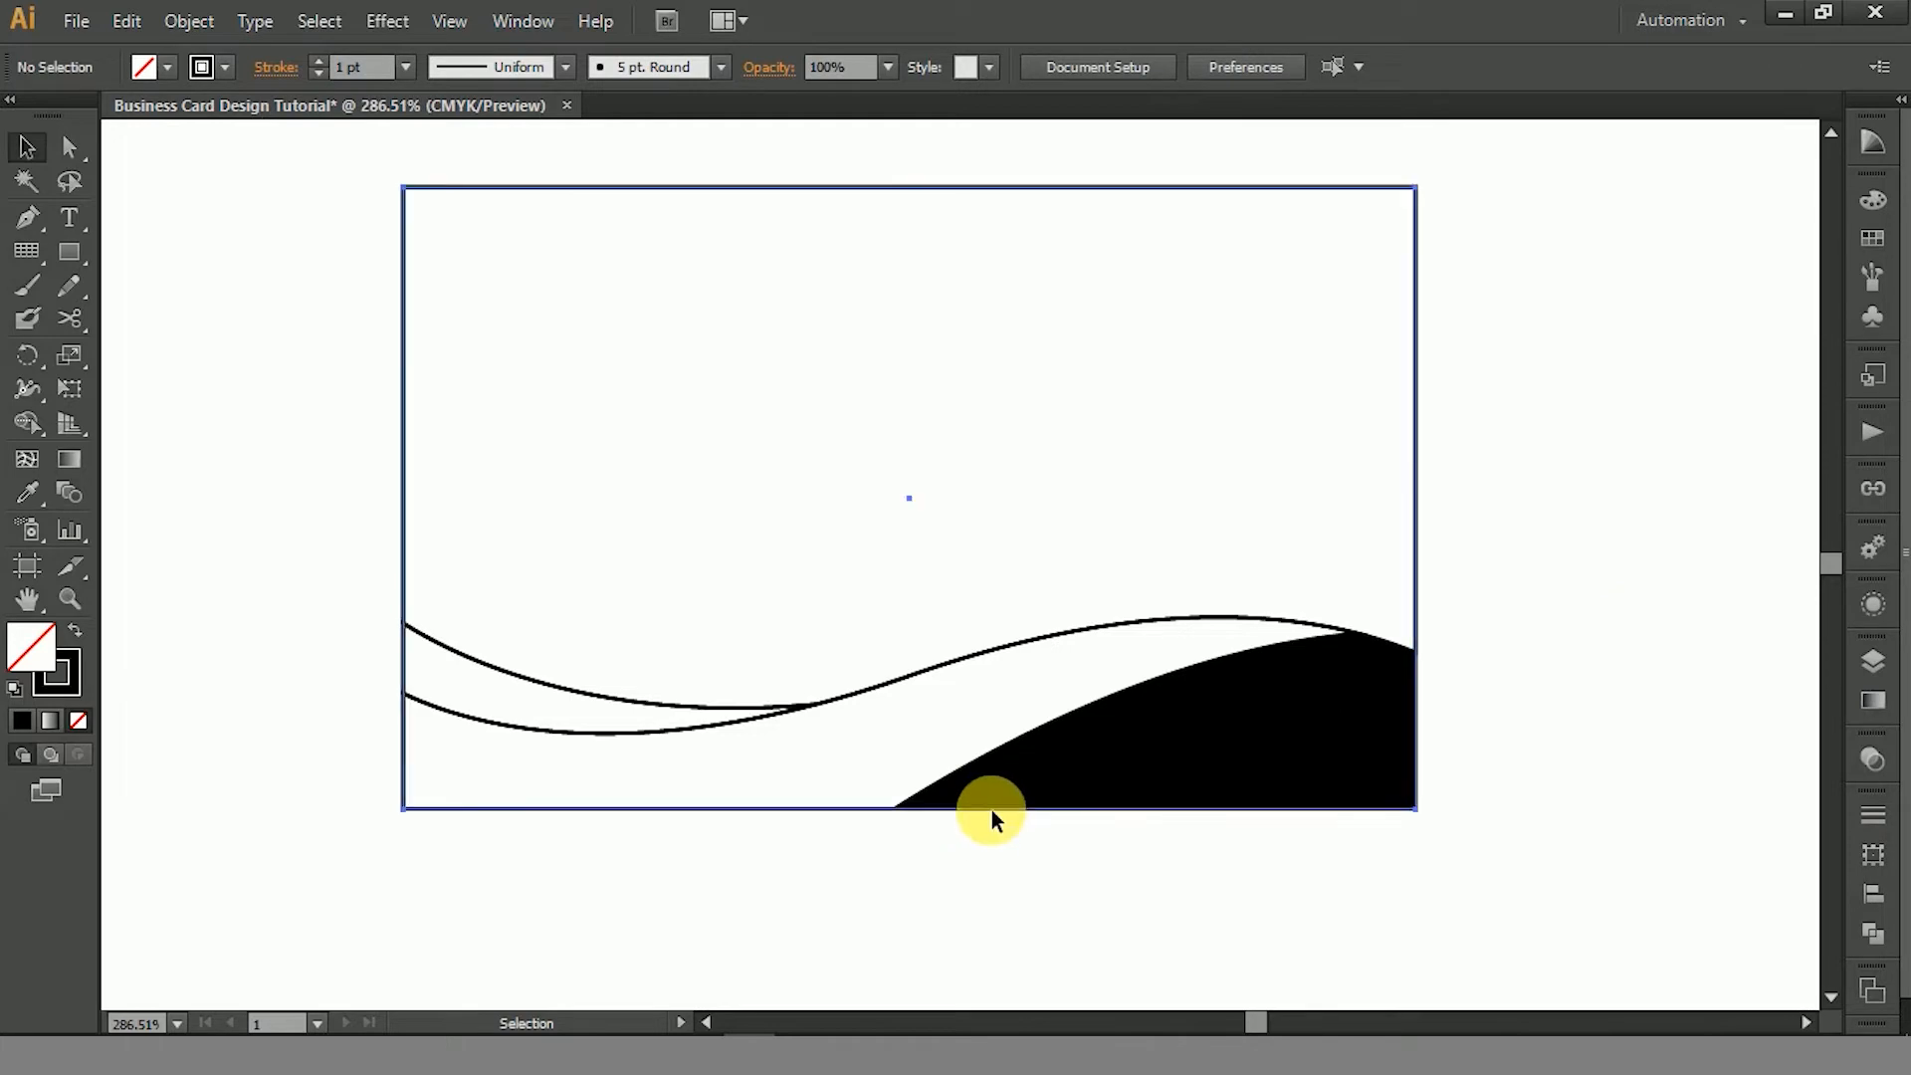
left_click(189, 22)
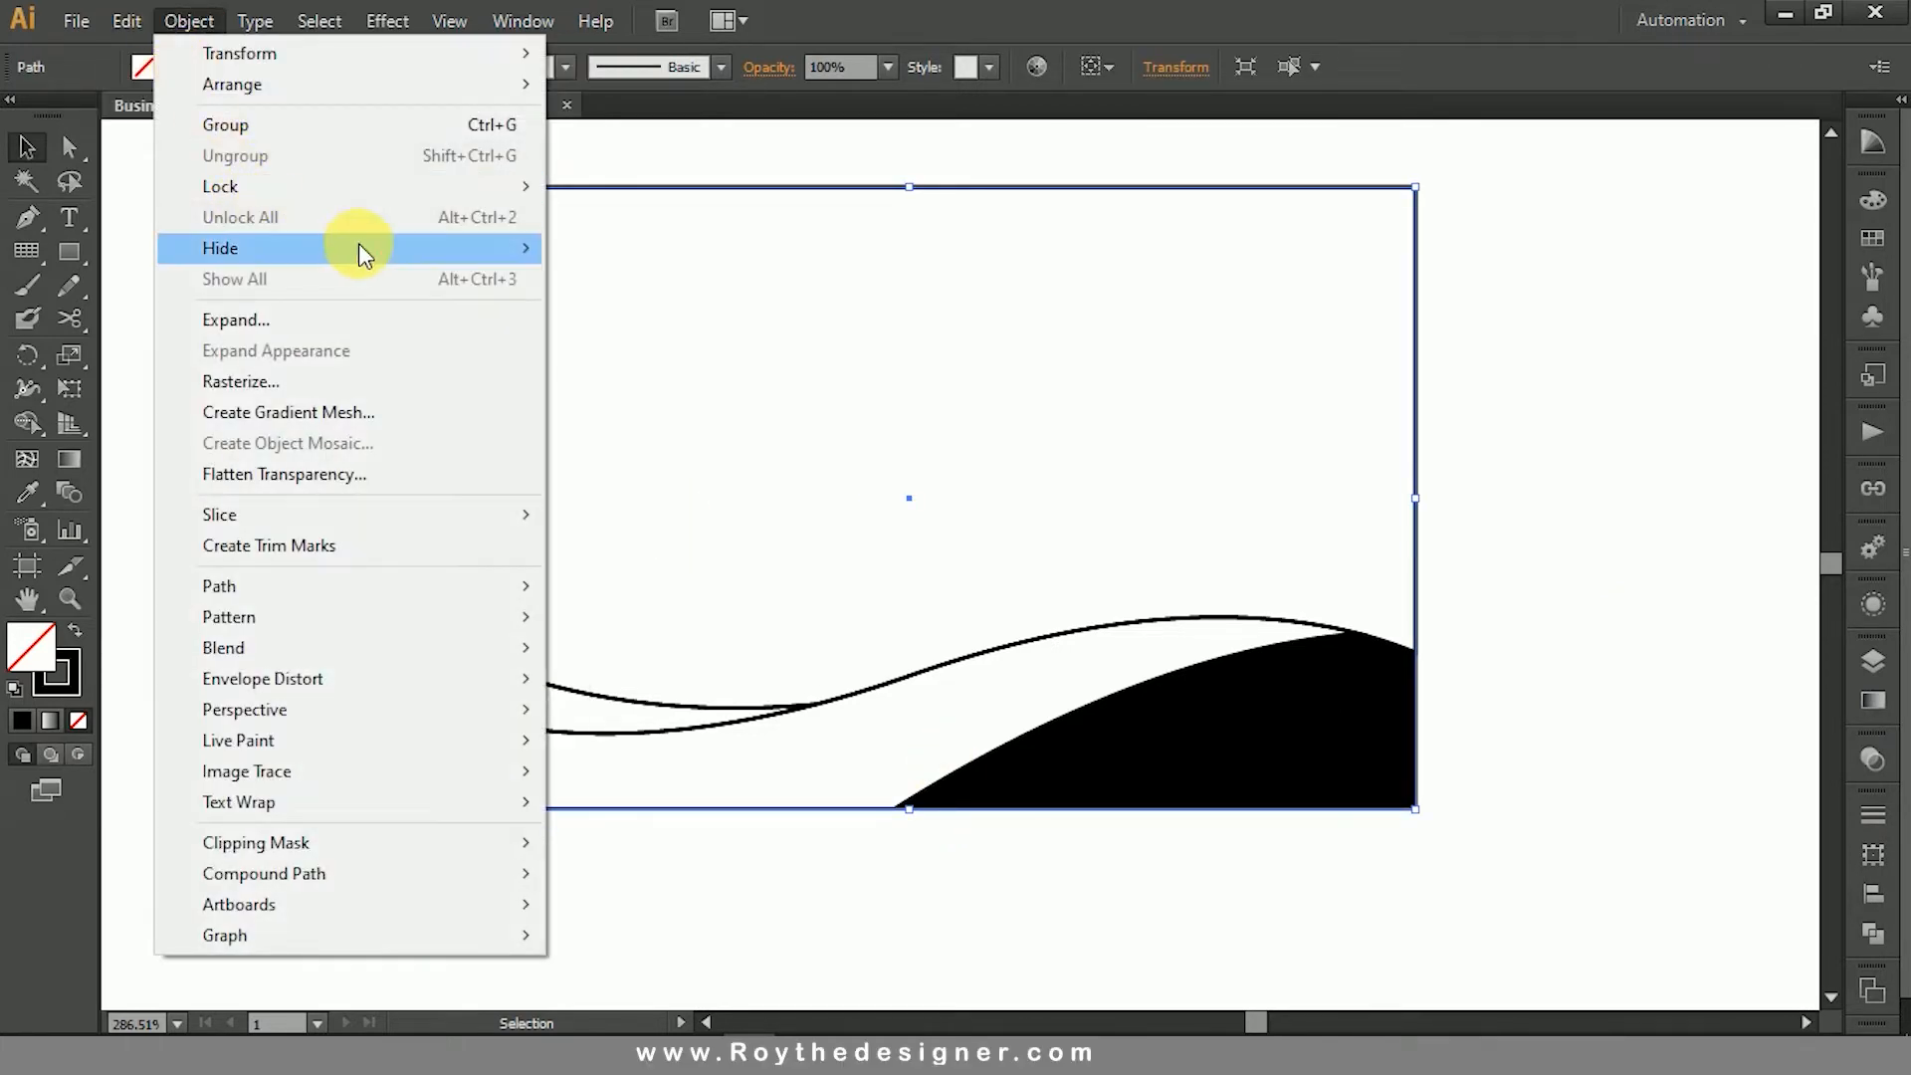
mouse_move(362, 248)
left_click(618, 251)
left_click(1353, 369)
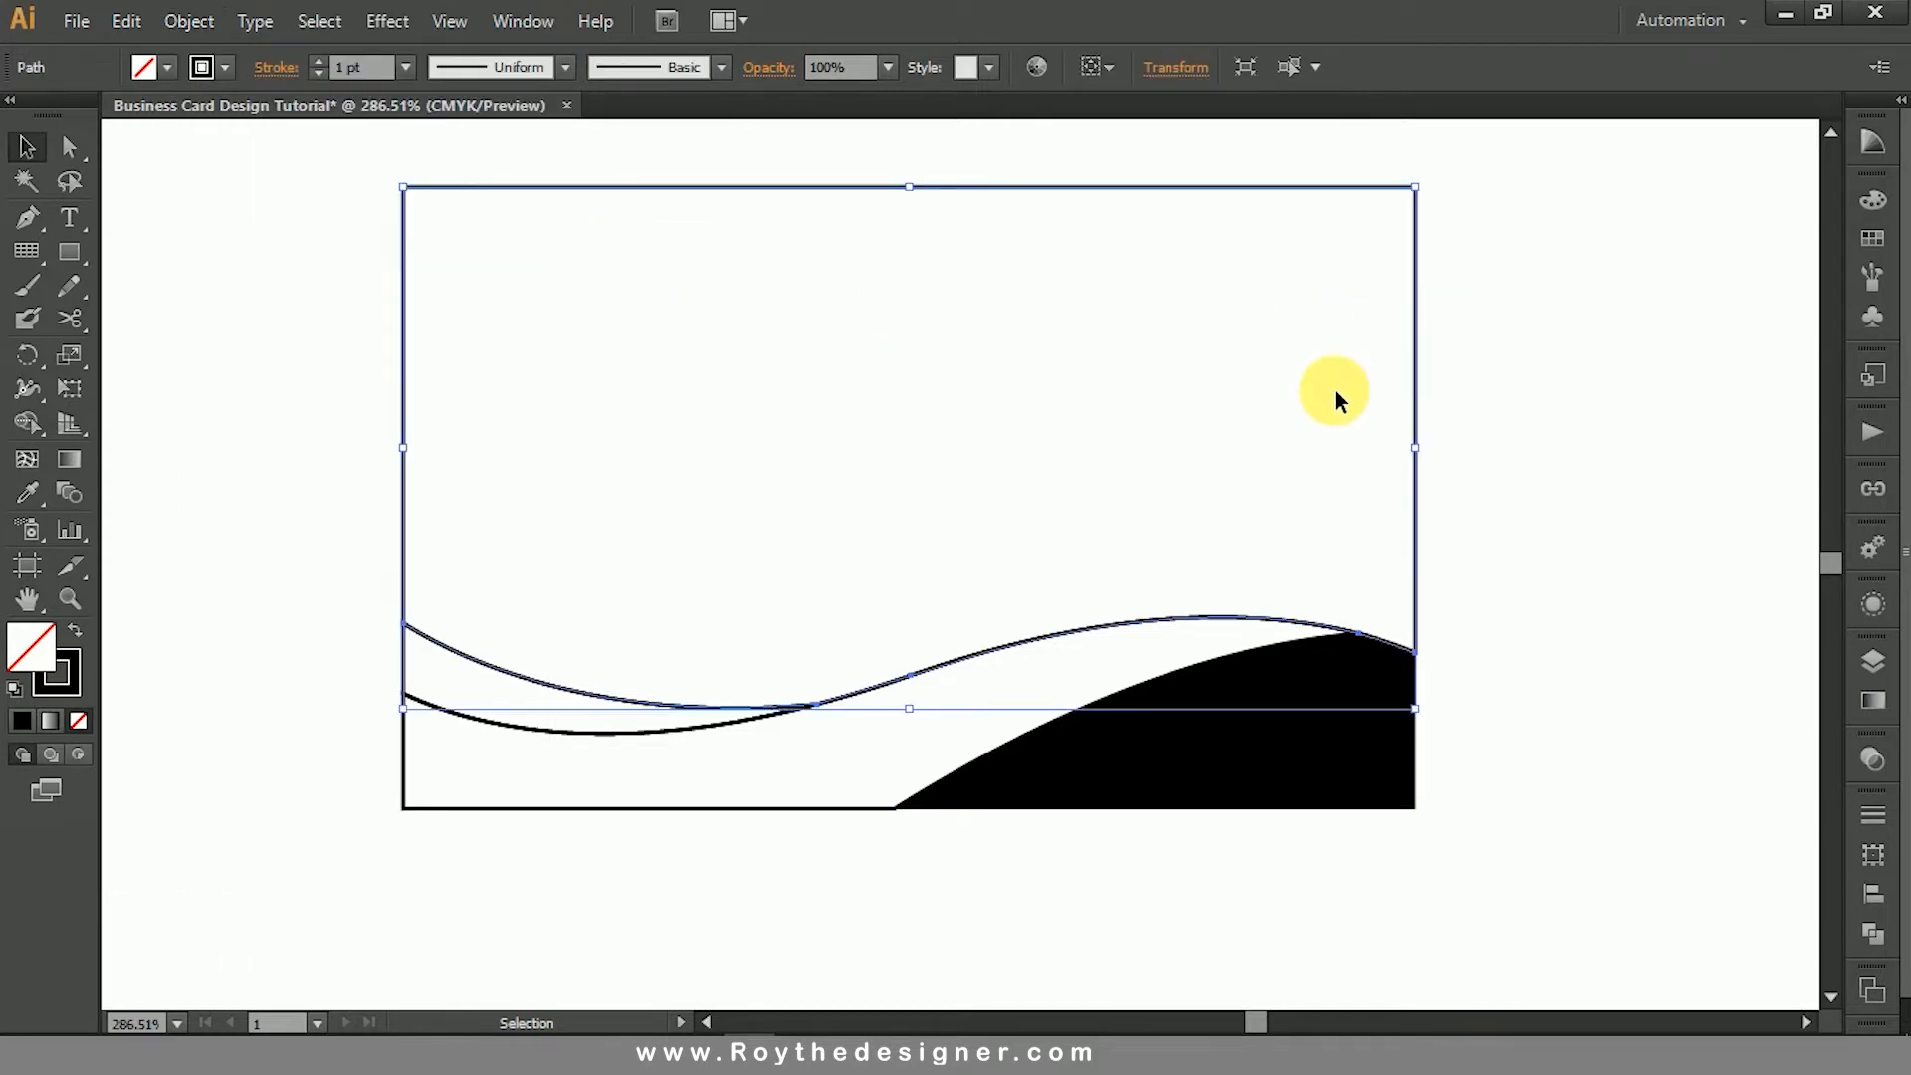
key("ctrl+3")
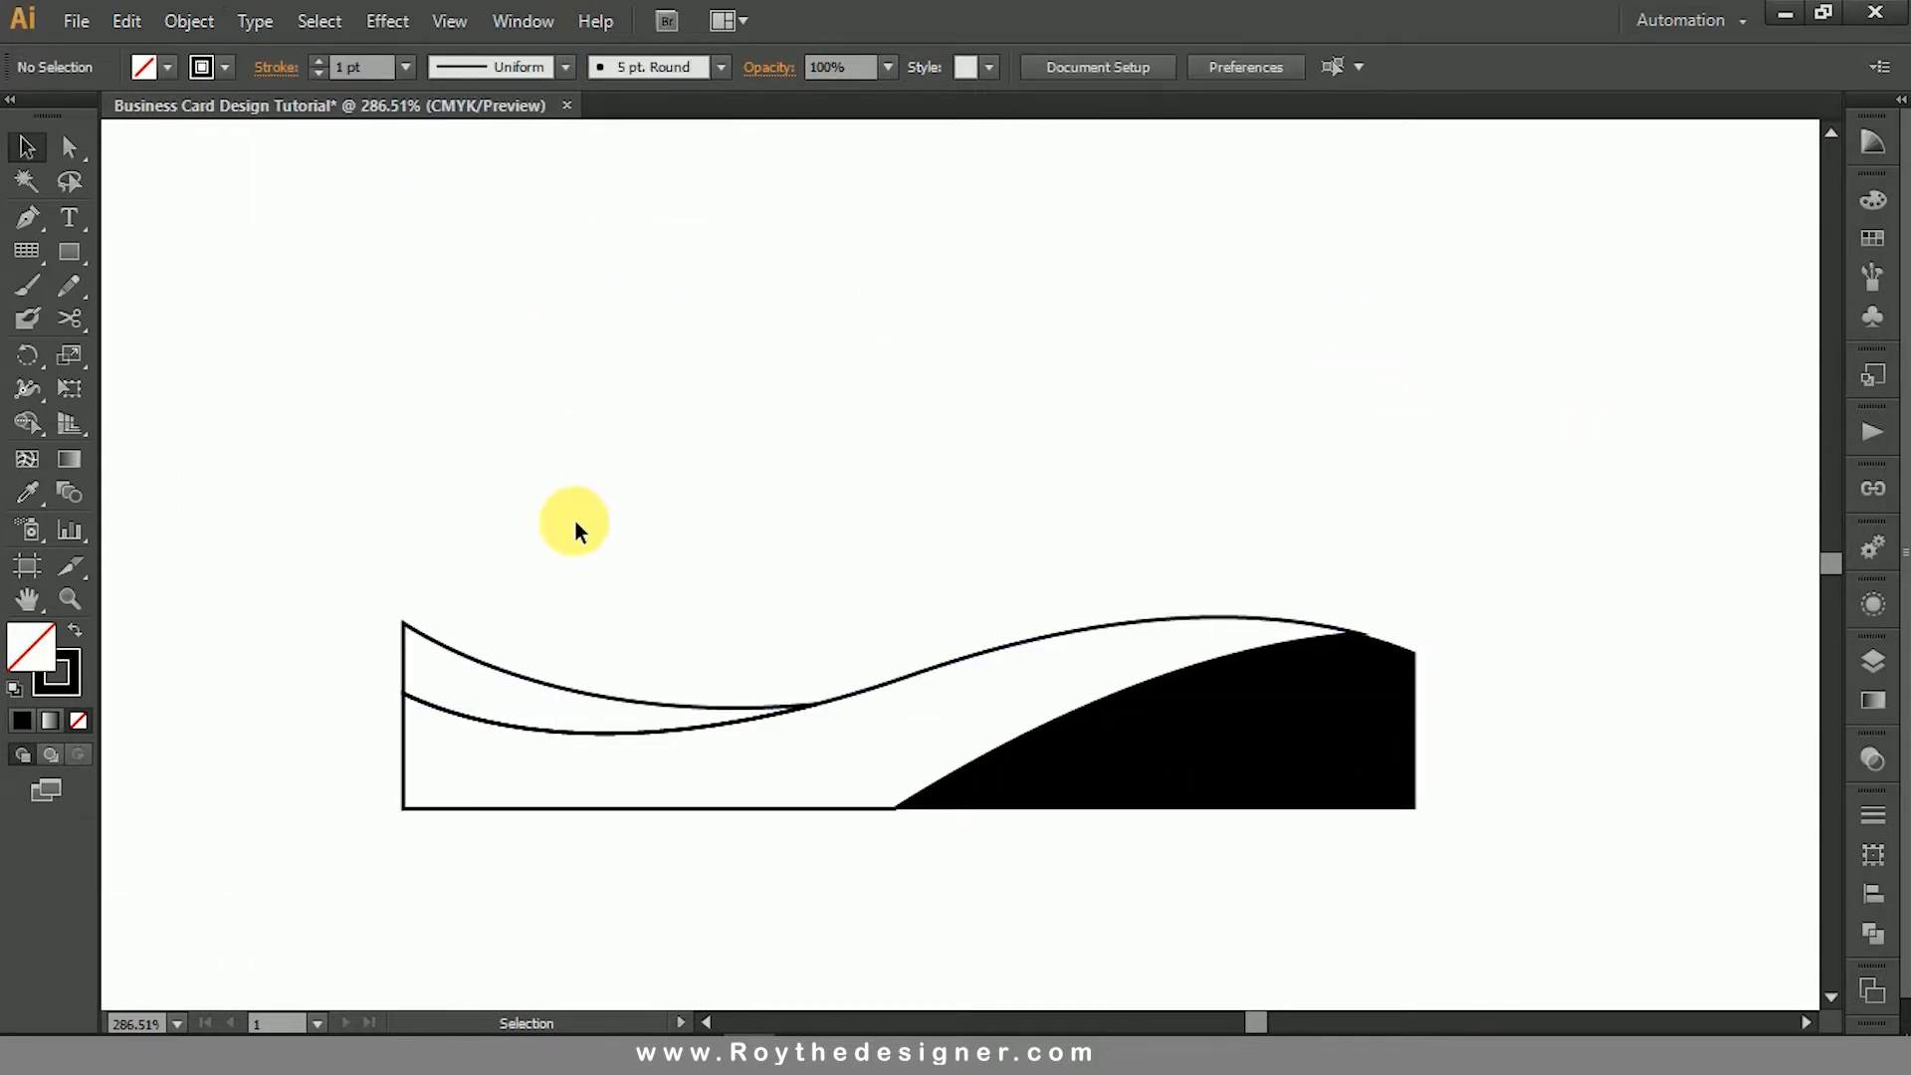
- Apply a linear white-to-light-gray gradient to the black lower-right corner shape
left_click(1186, 728)
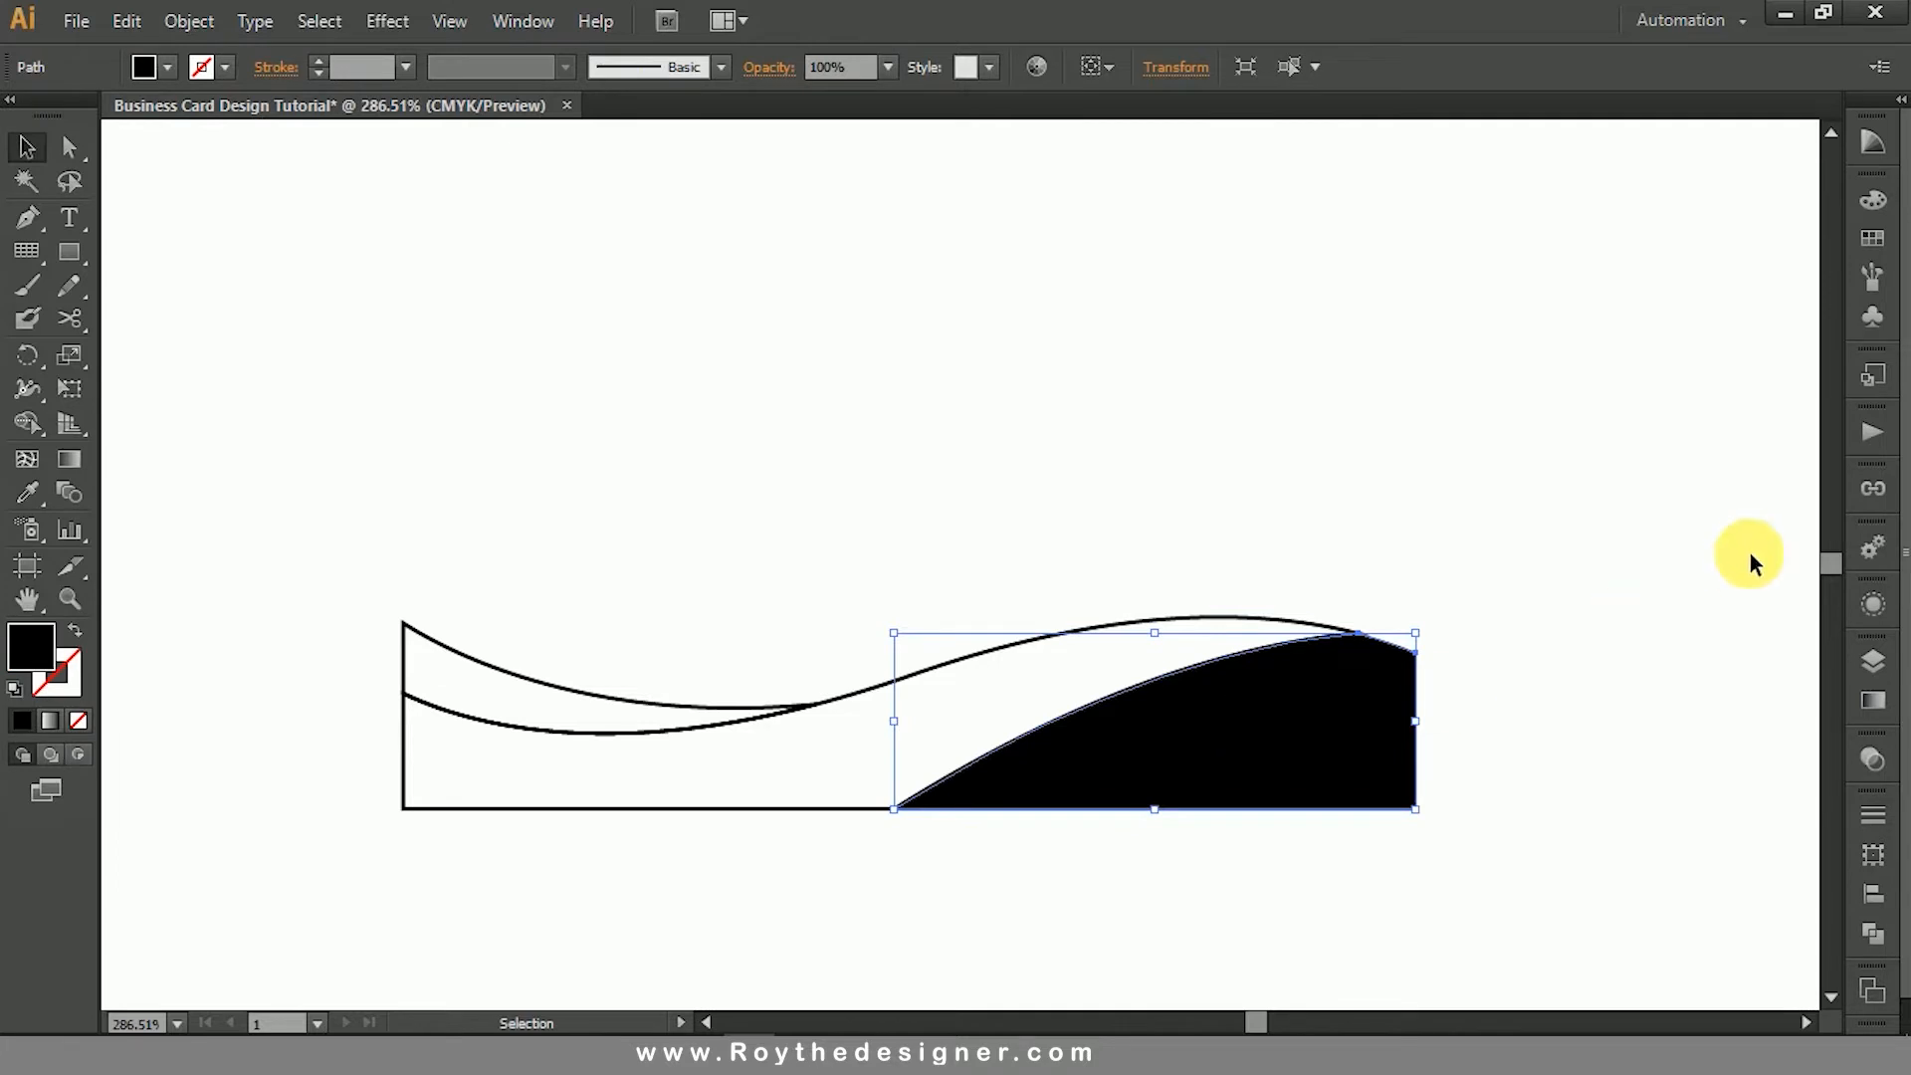
left_click(1873, 700)
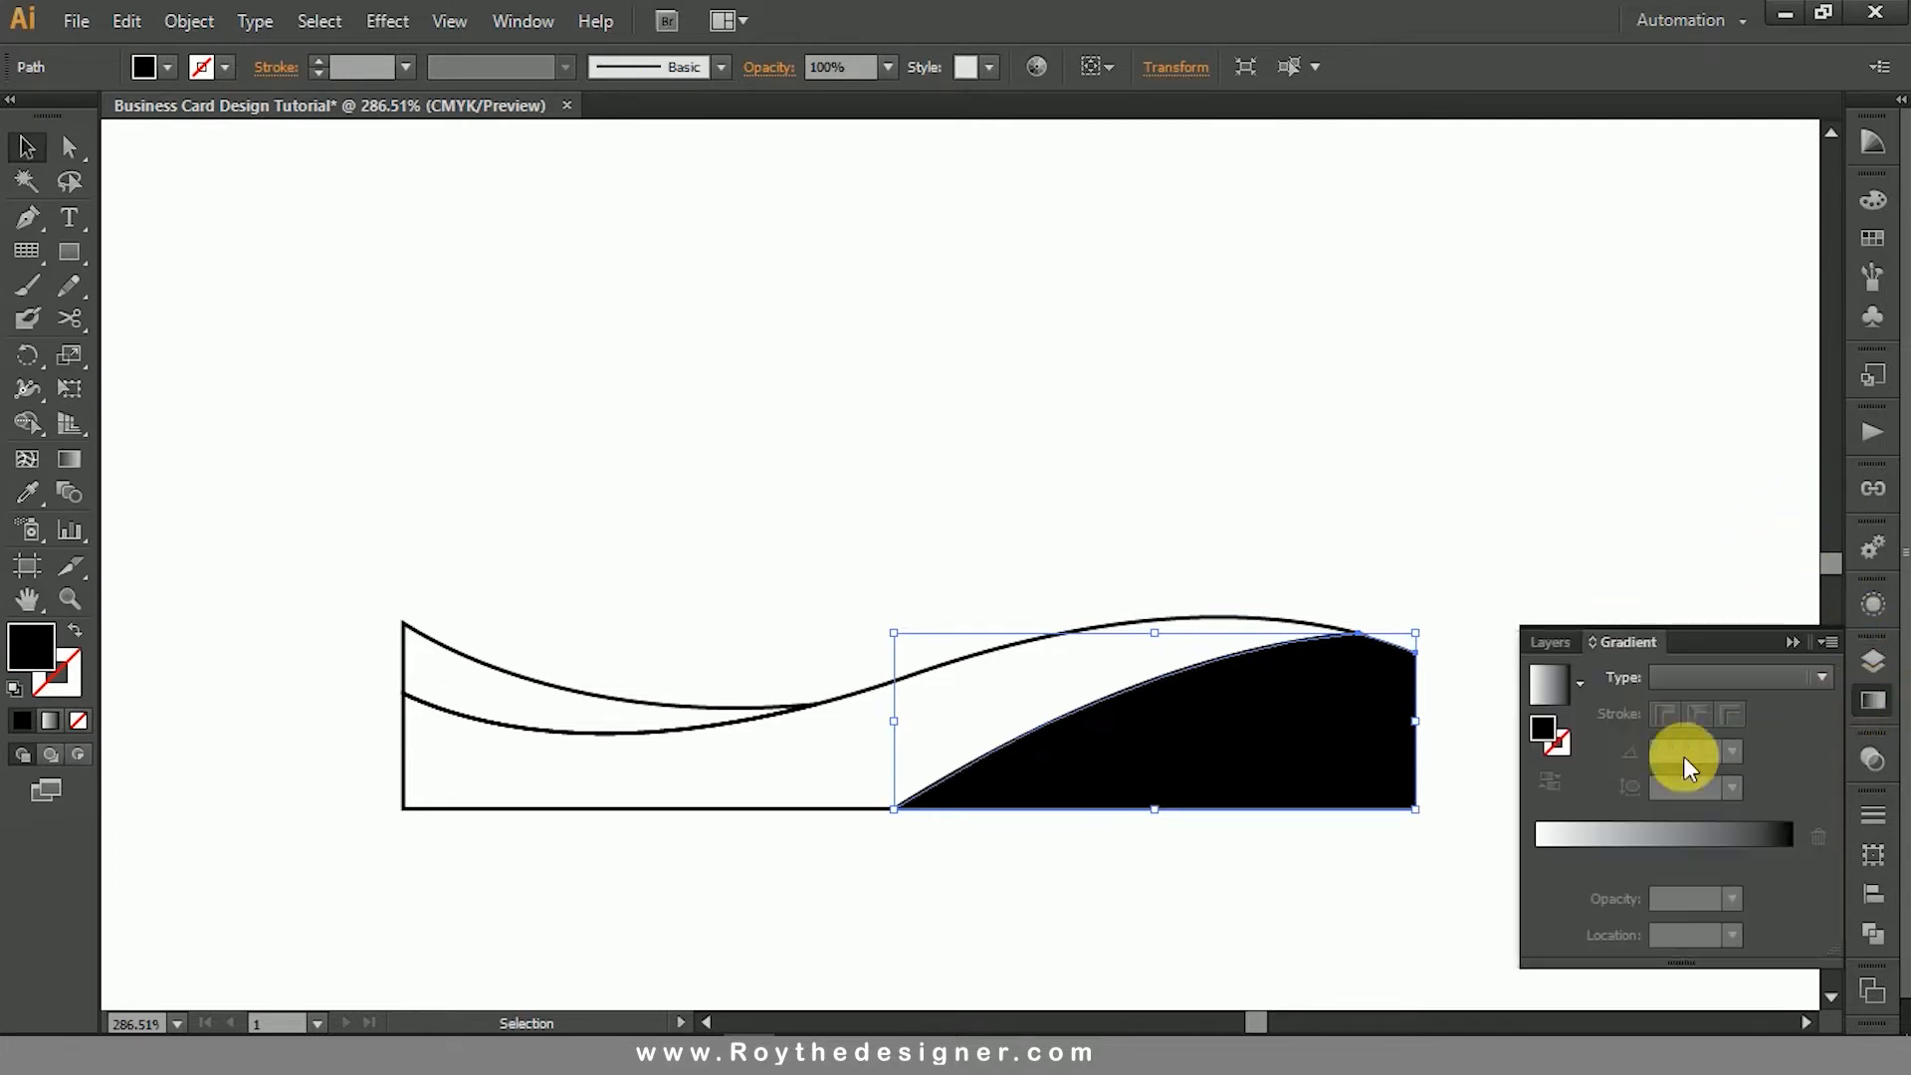
left_click(1553, 679)
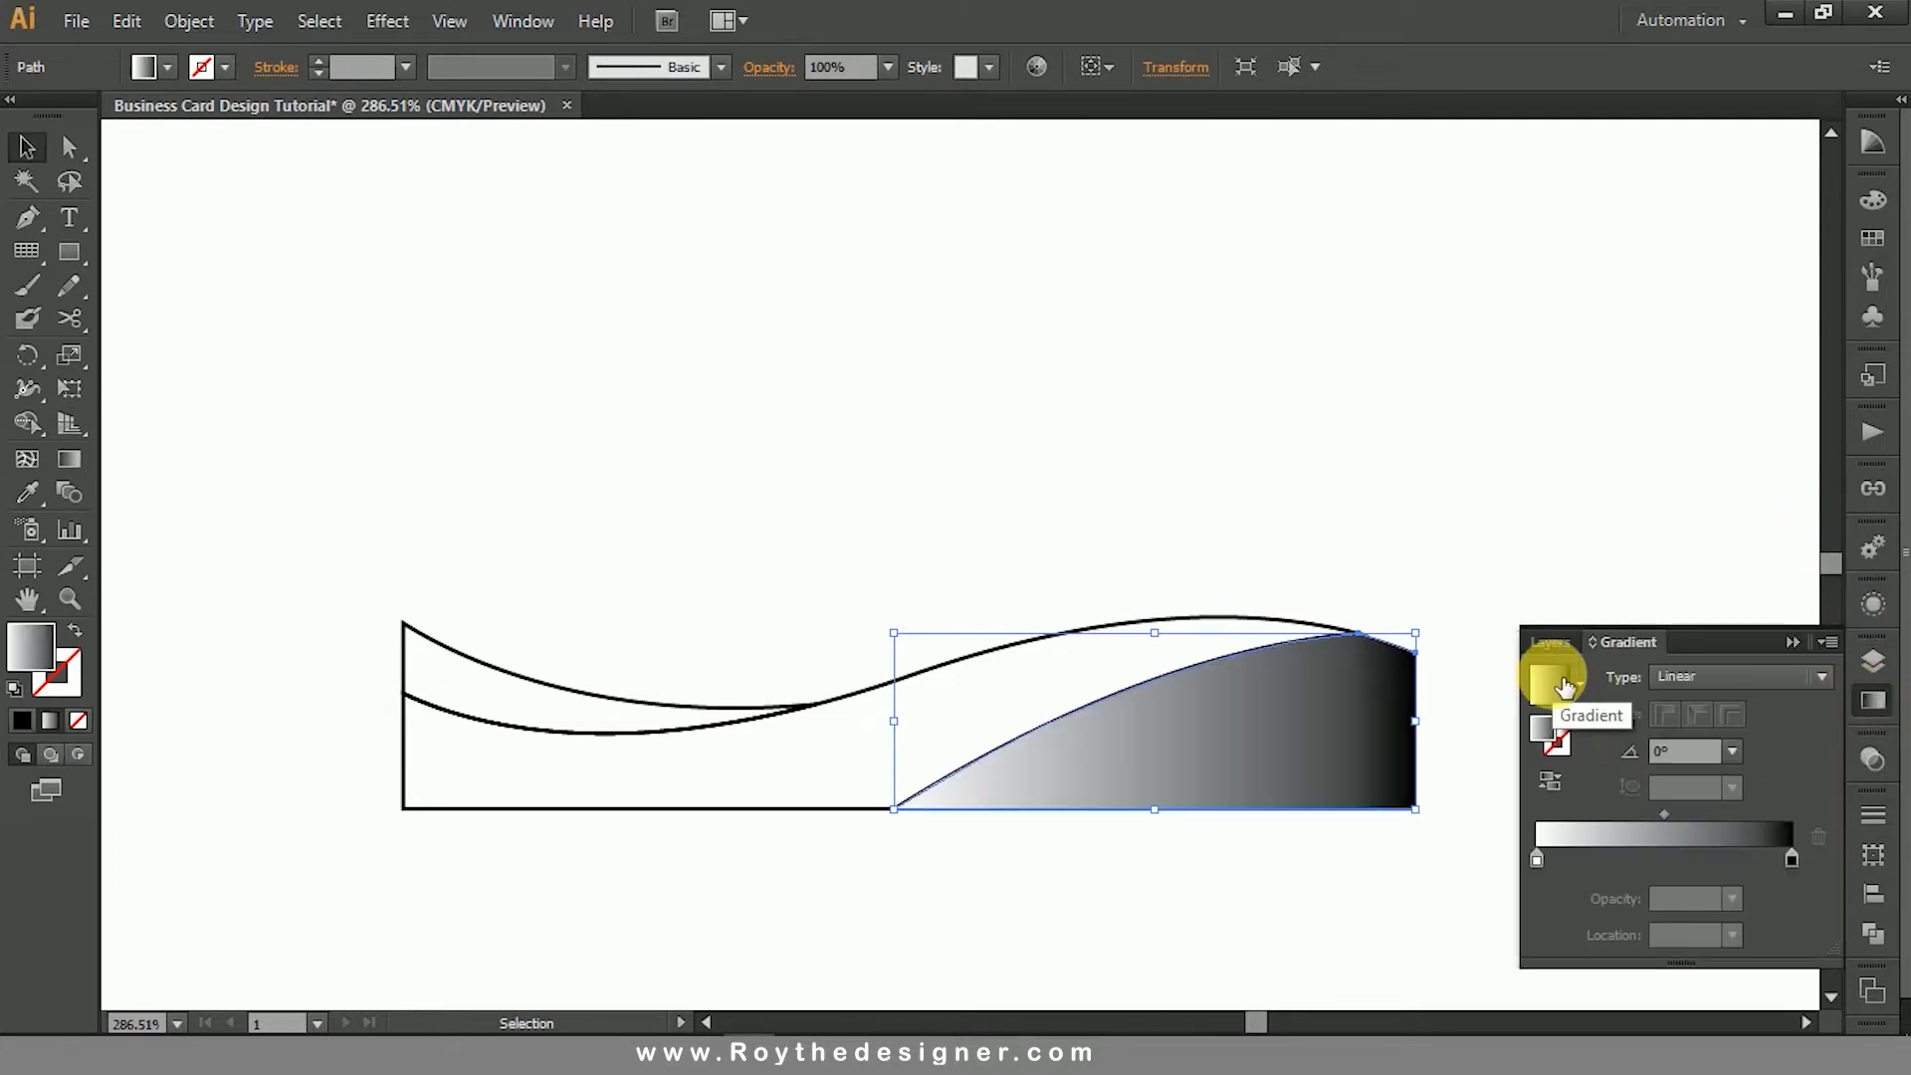
double_click(1792, 858)
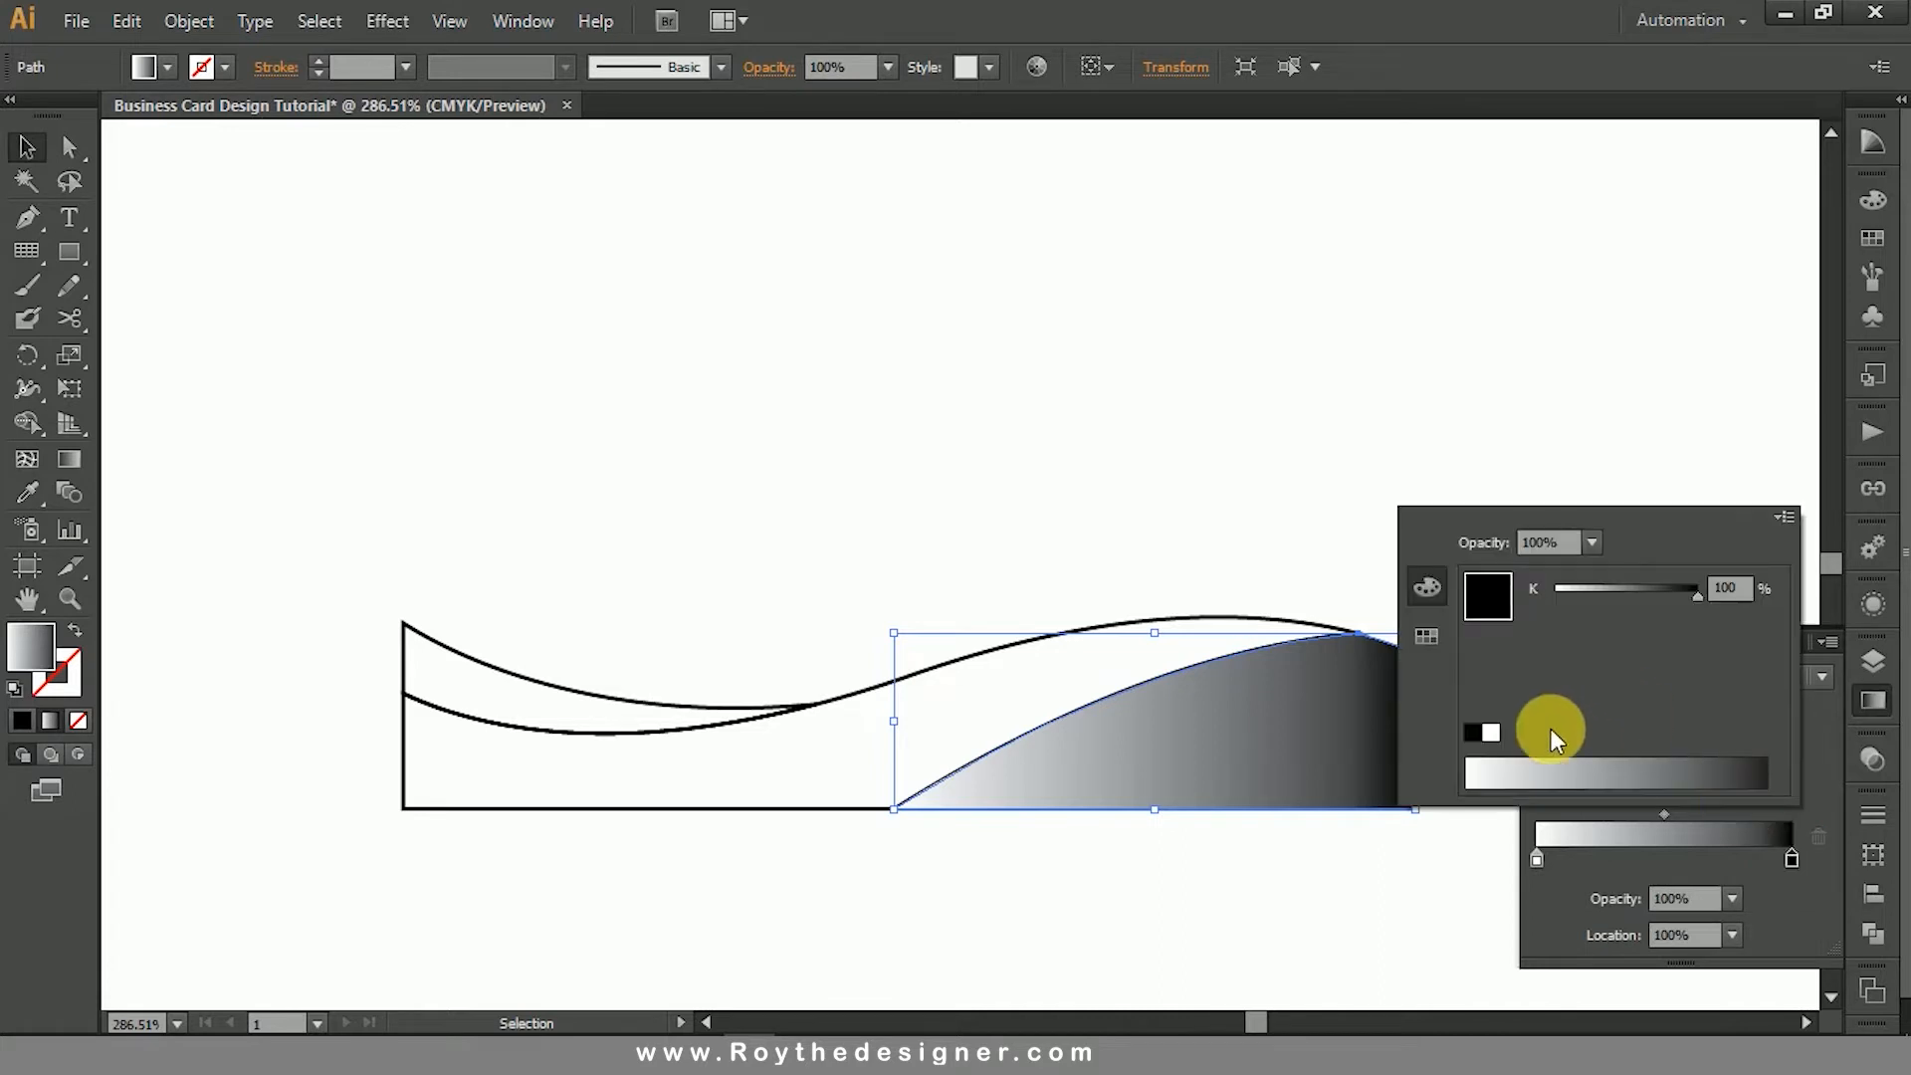
left_click_drag(1651, 597, 1627, 591)
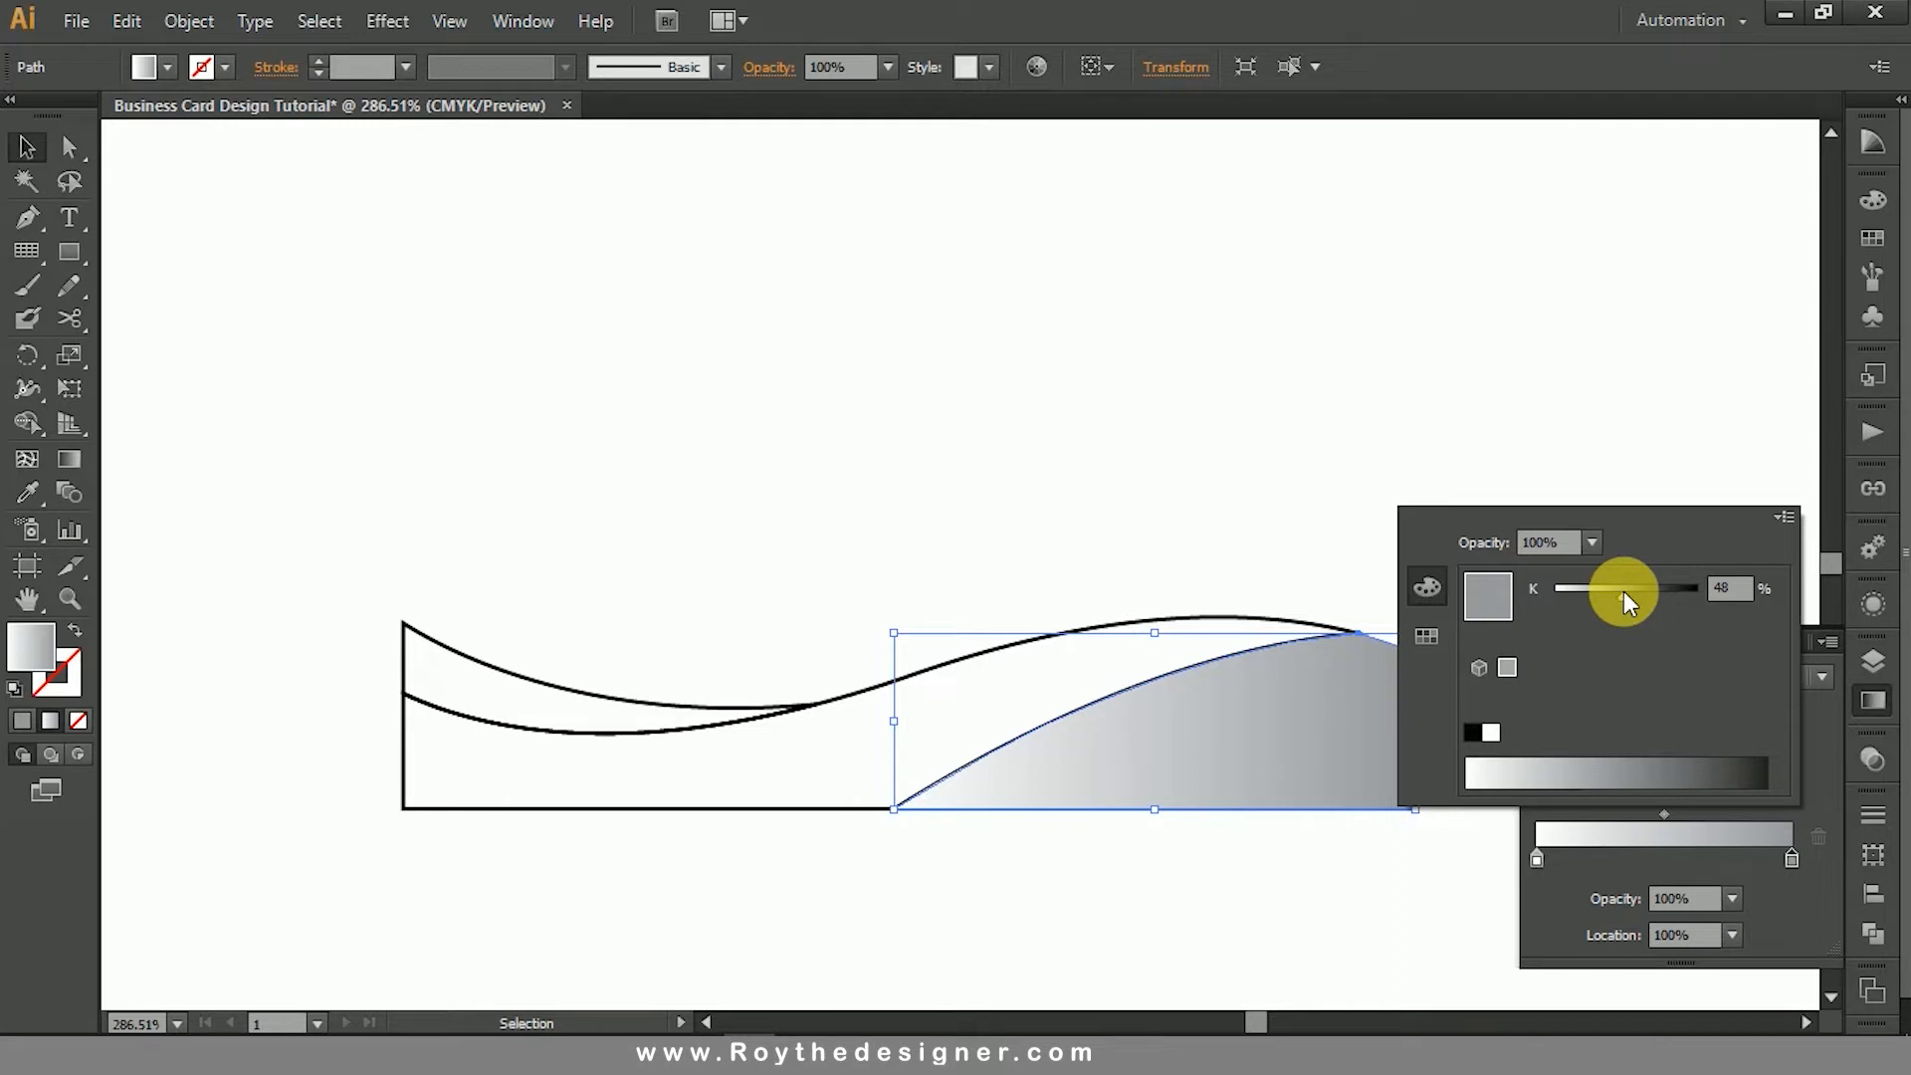
left_click_drag(1625, 591, 1599, 594)
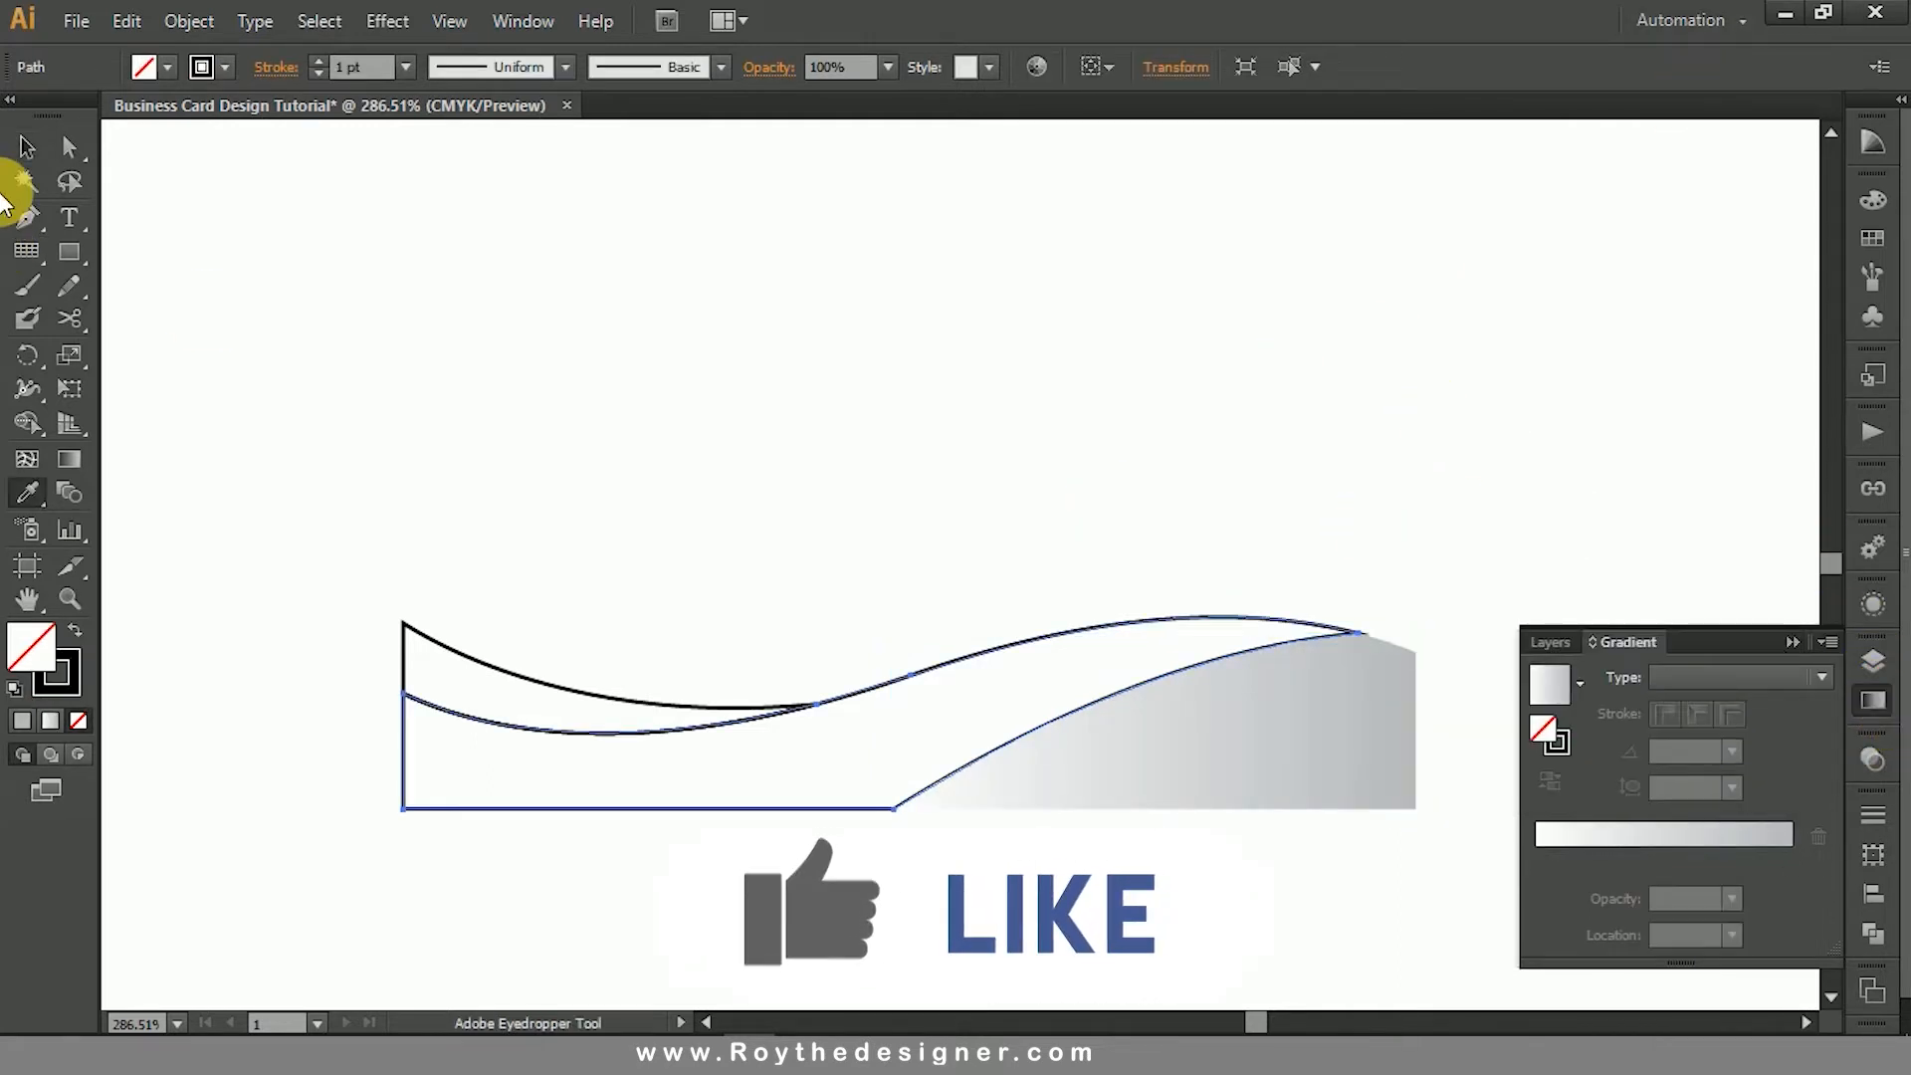
- Copy the white-to-gray gradient fill onto the middle wave and the crescent at the card's left edge
left_click(1096, 764)
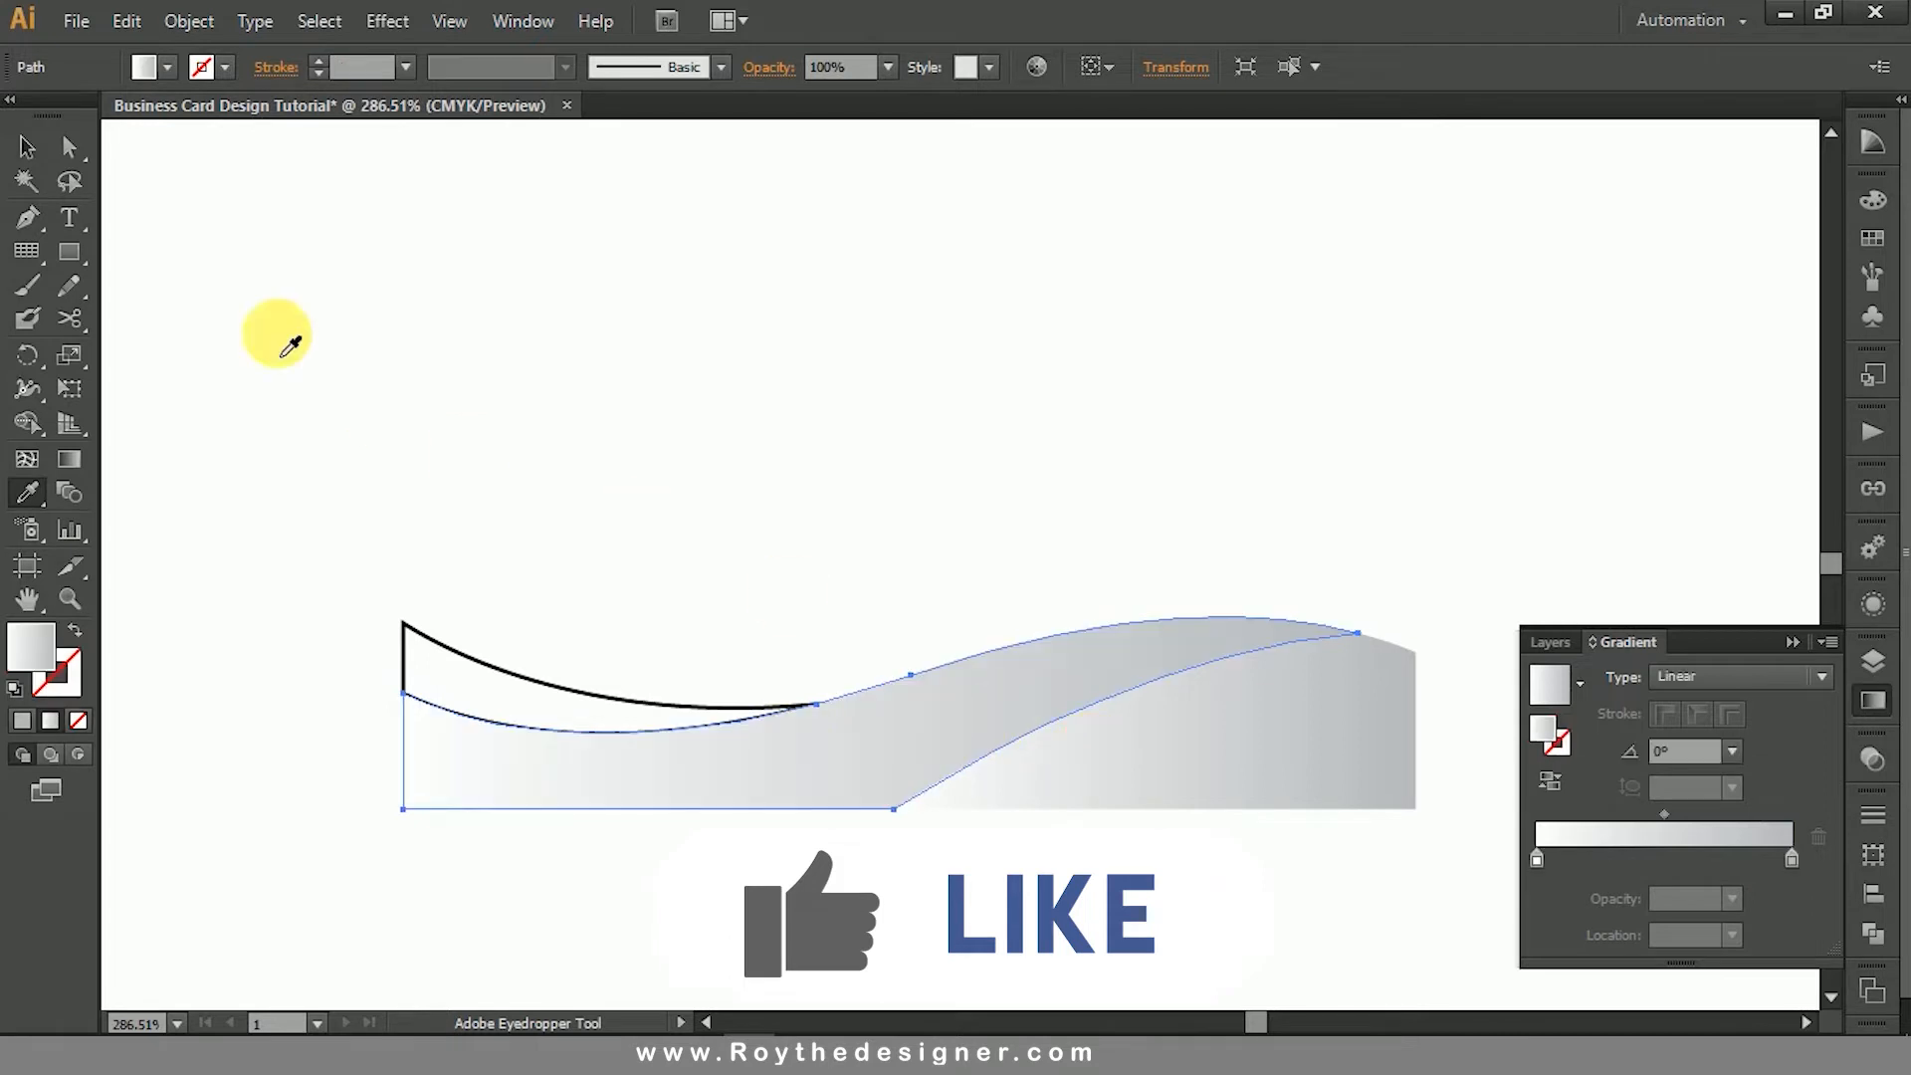
left_click(488, 673)
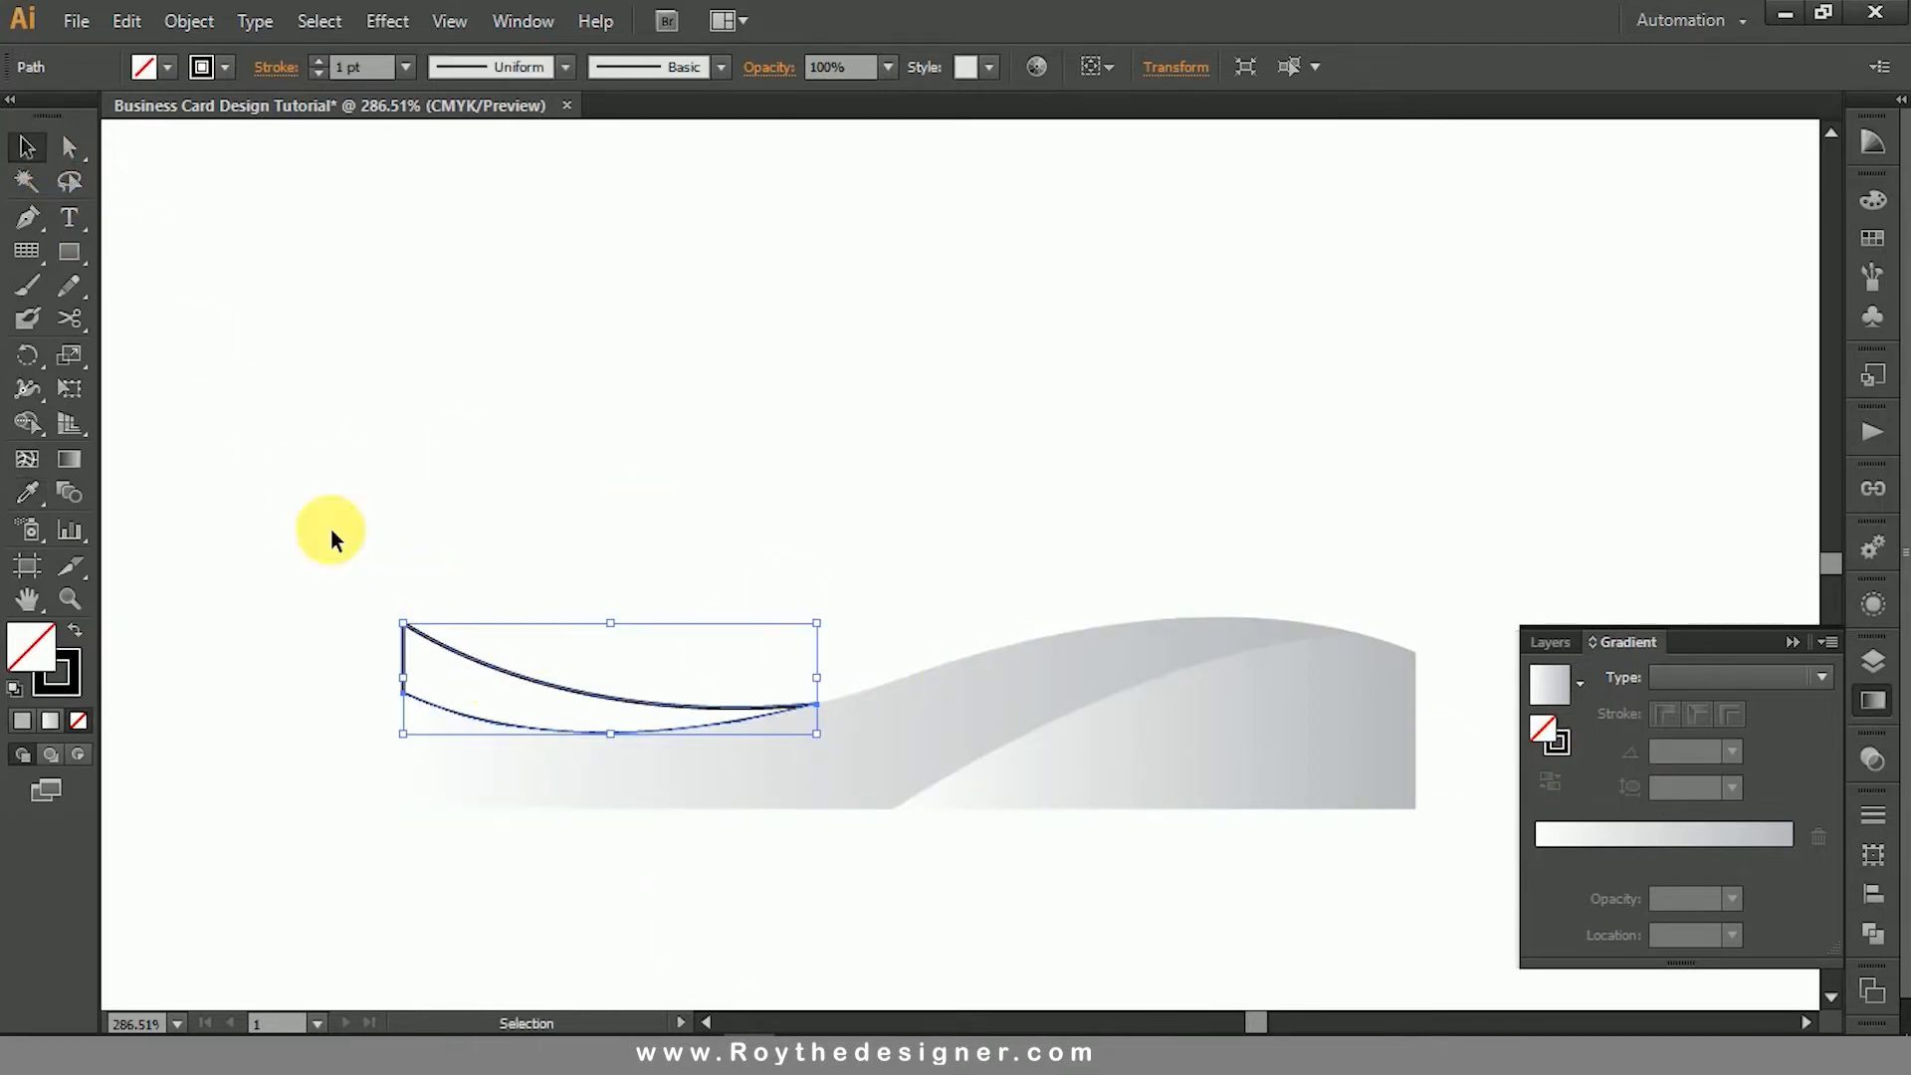
left_click(30, 490)
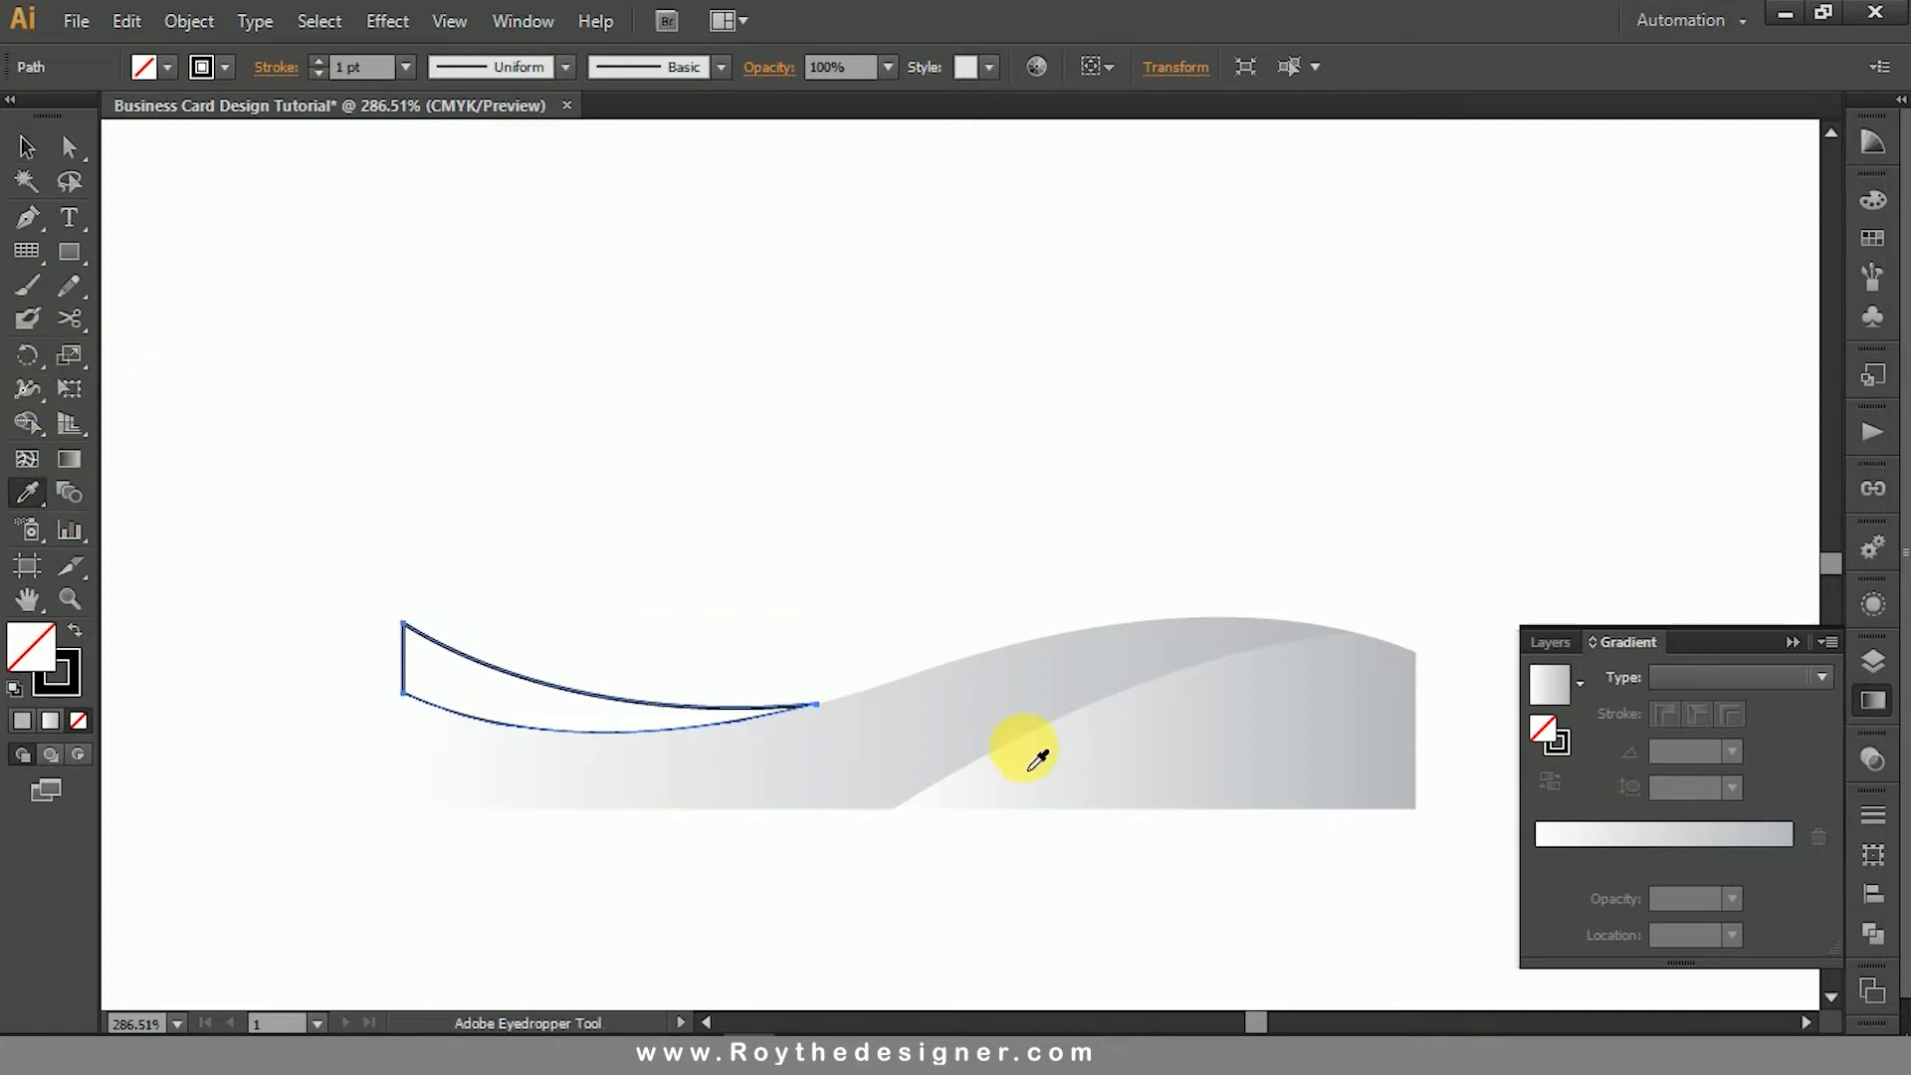
left_click(995, 705)
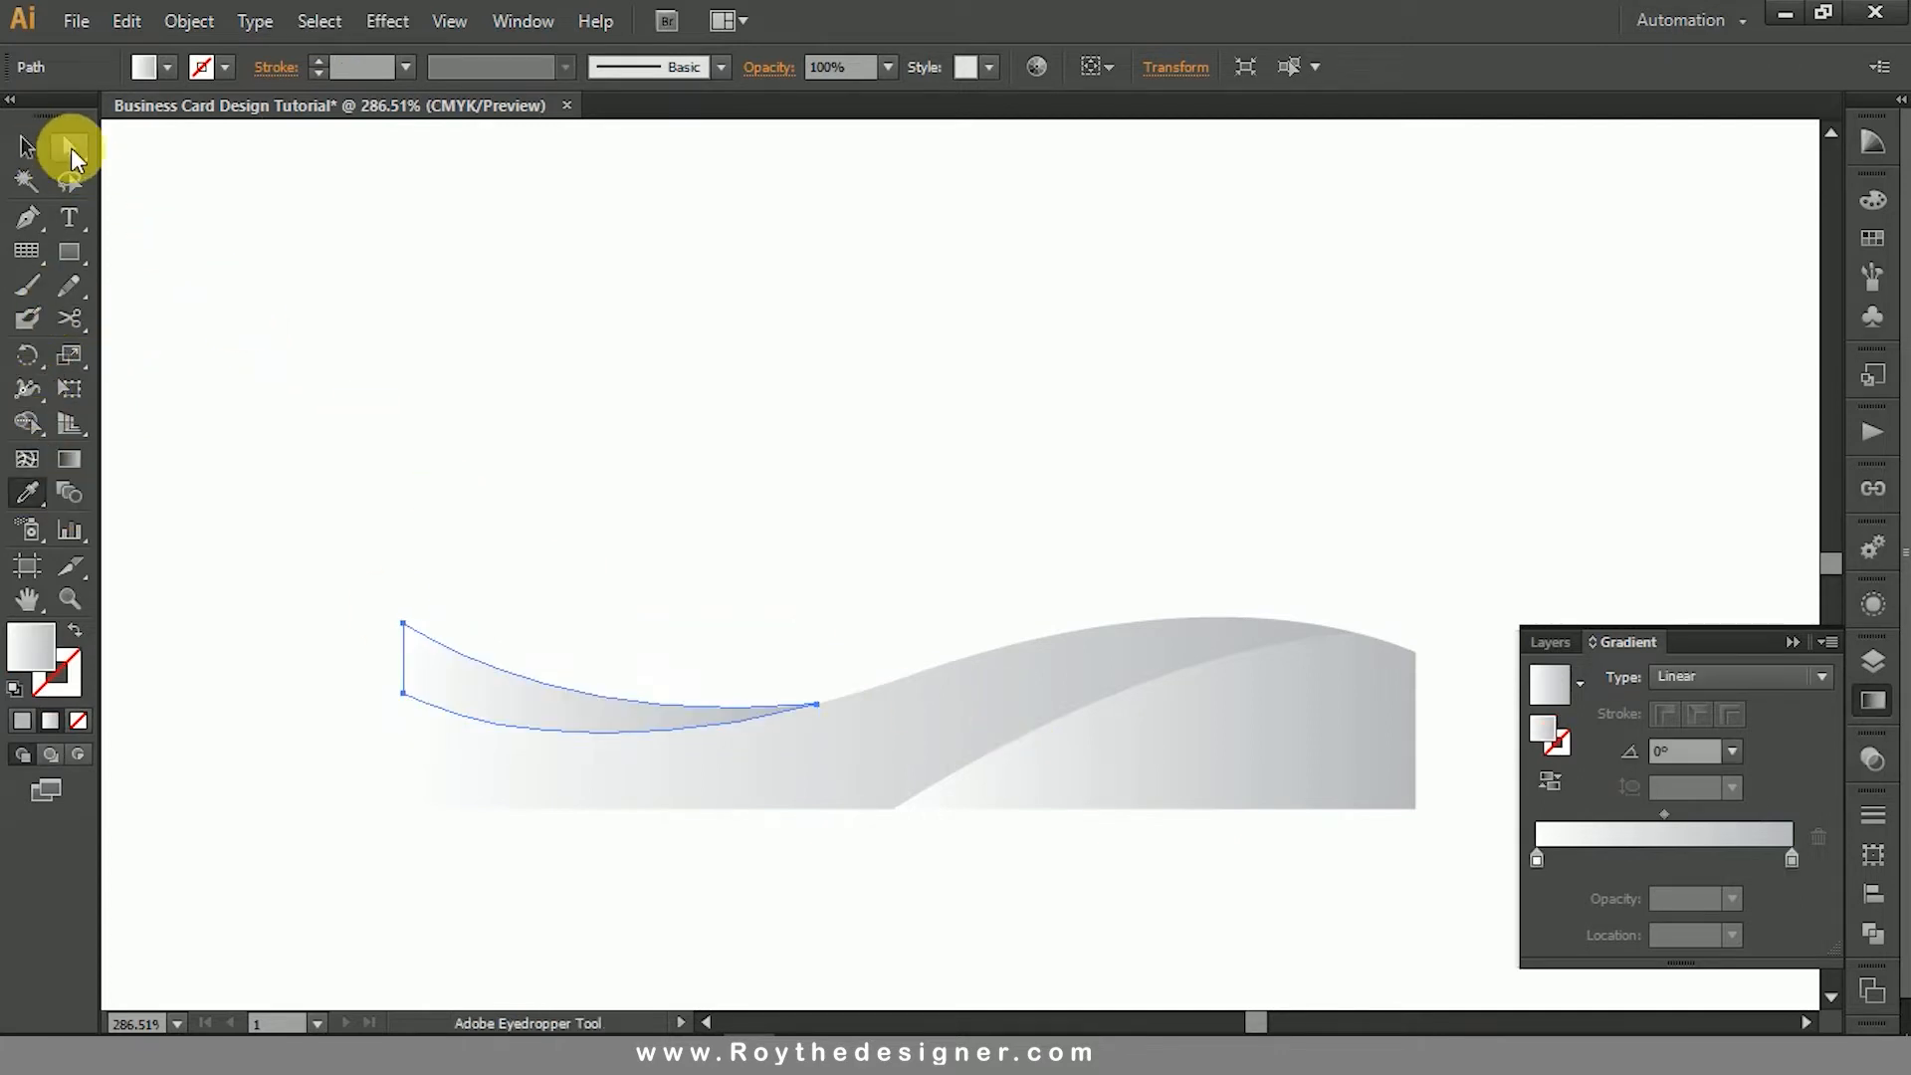
- Fill the left crescent with the Orange, Yellow gradient preset
left_click(27, 148)
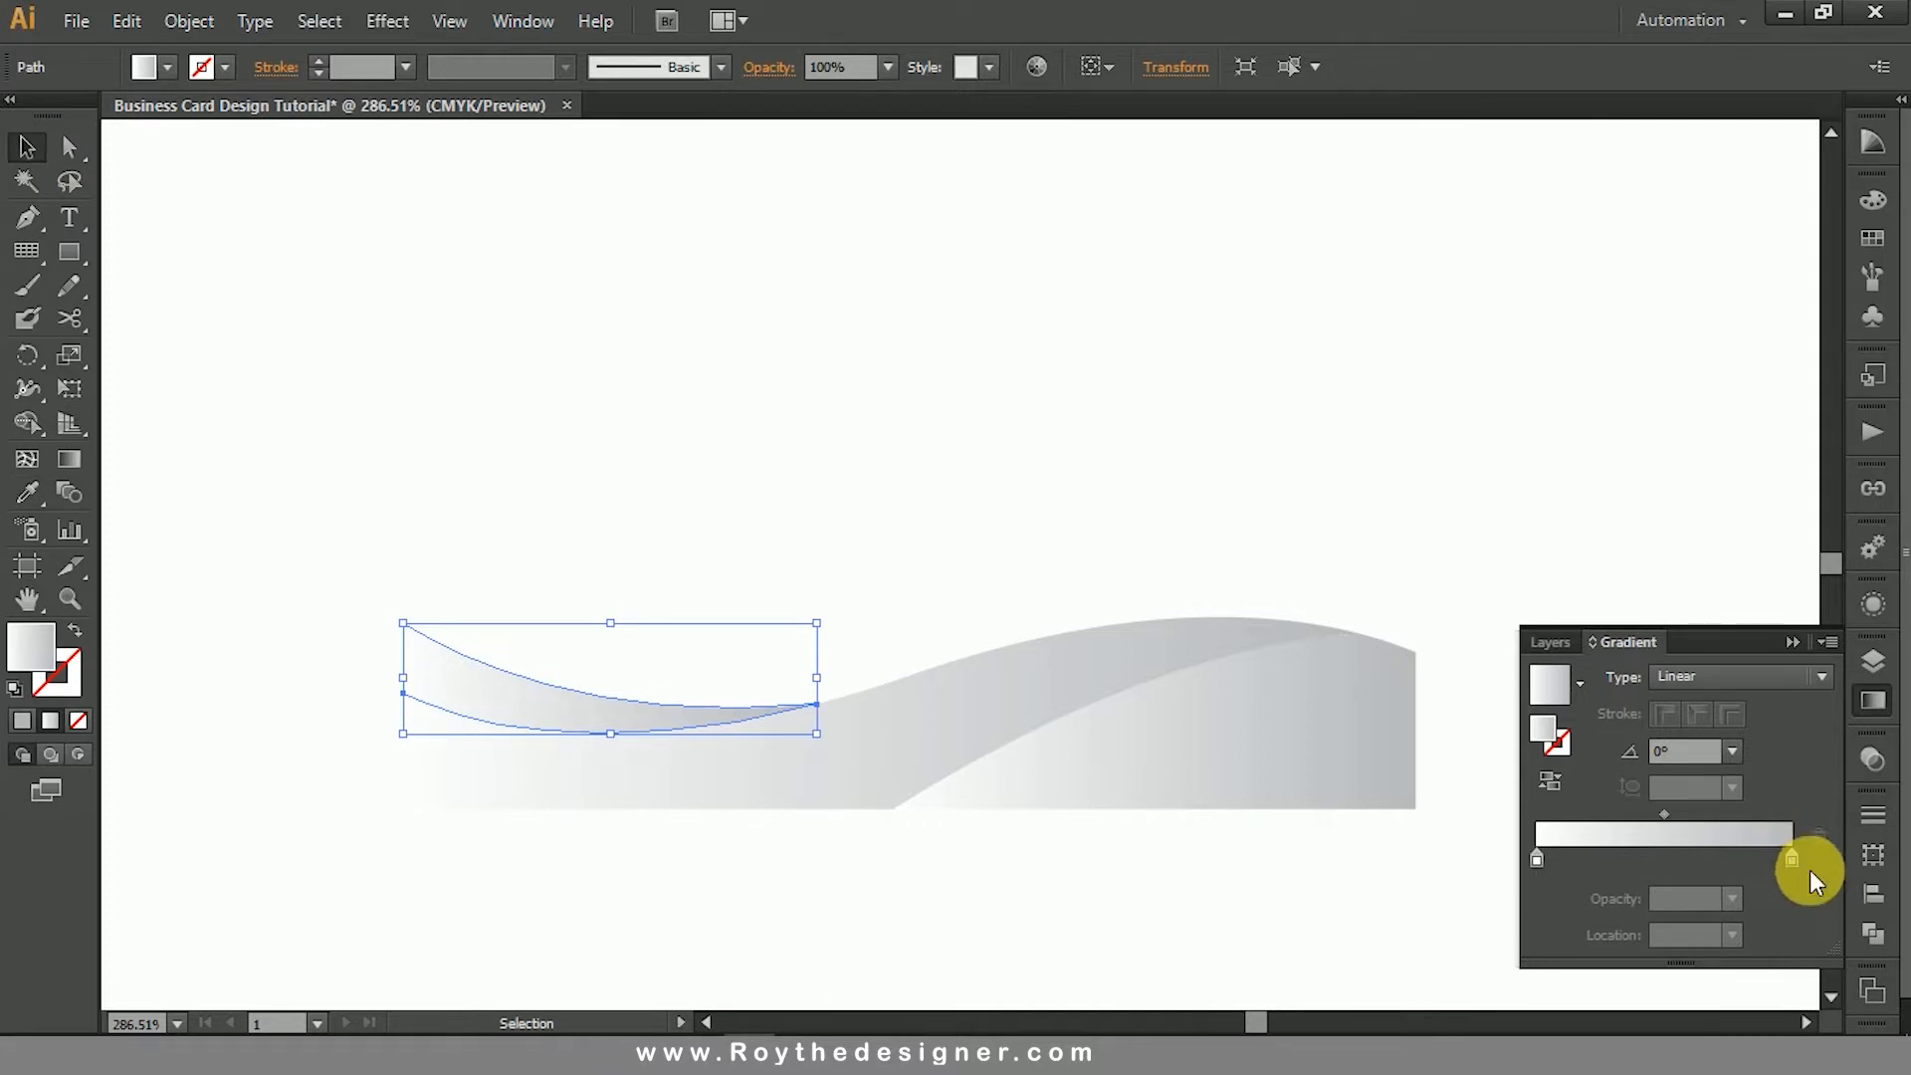
left_click(1581, 681)
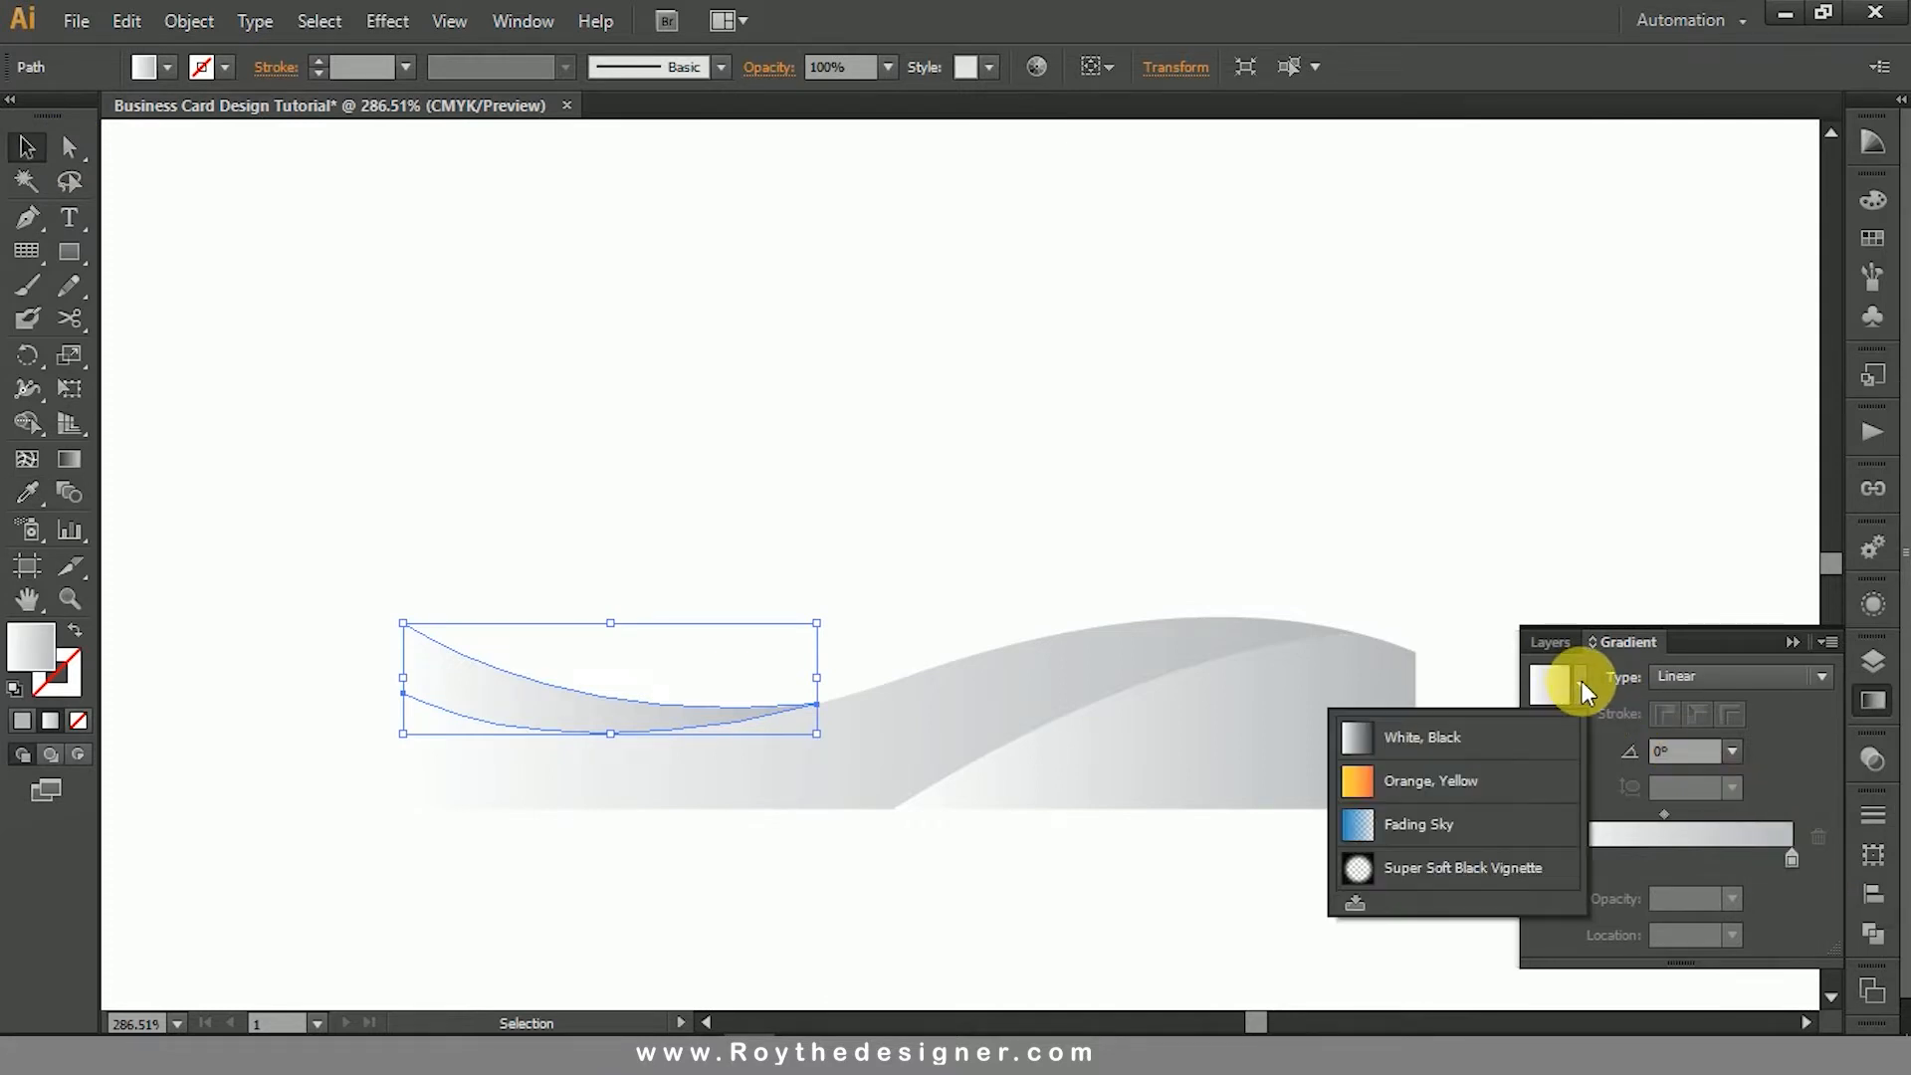
left_click(1499, 777)
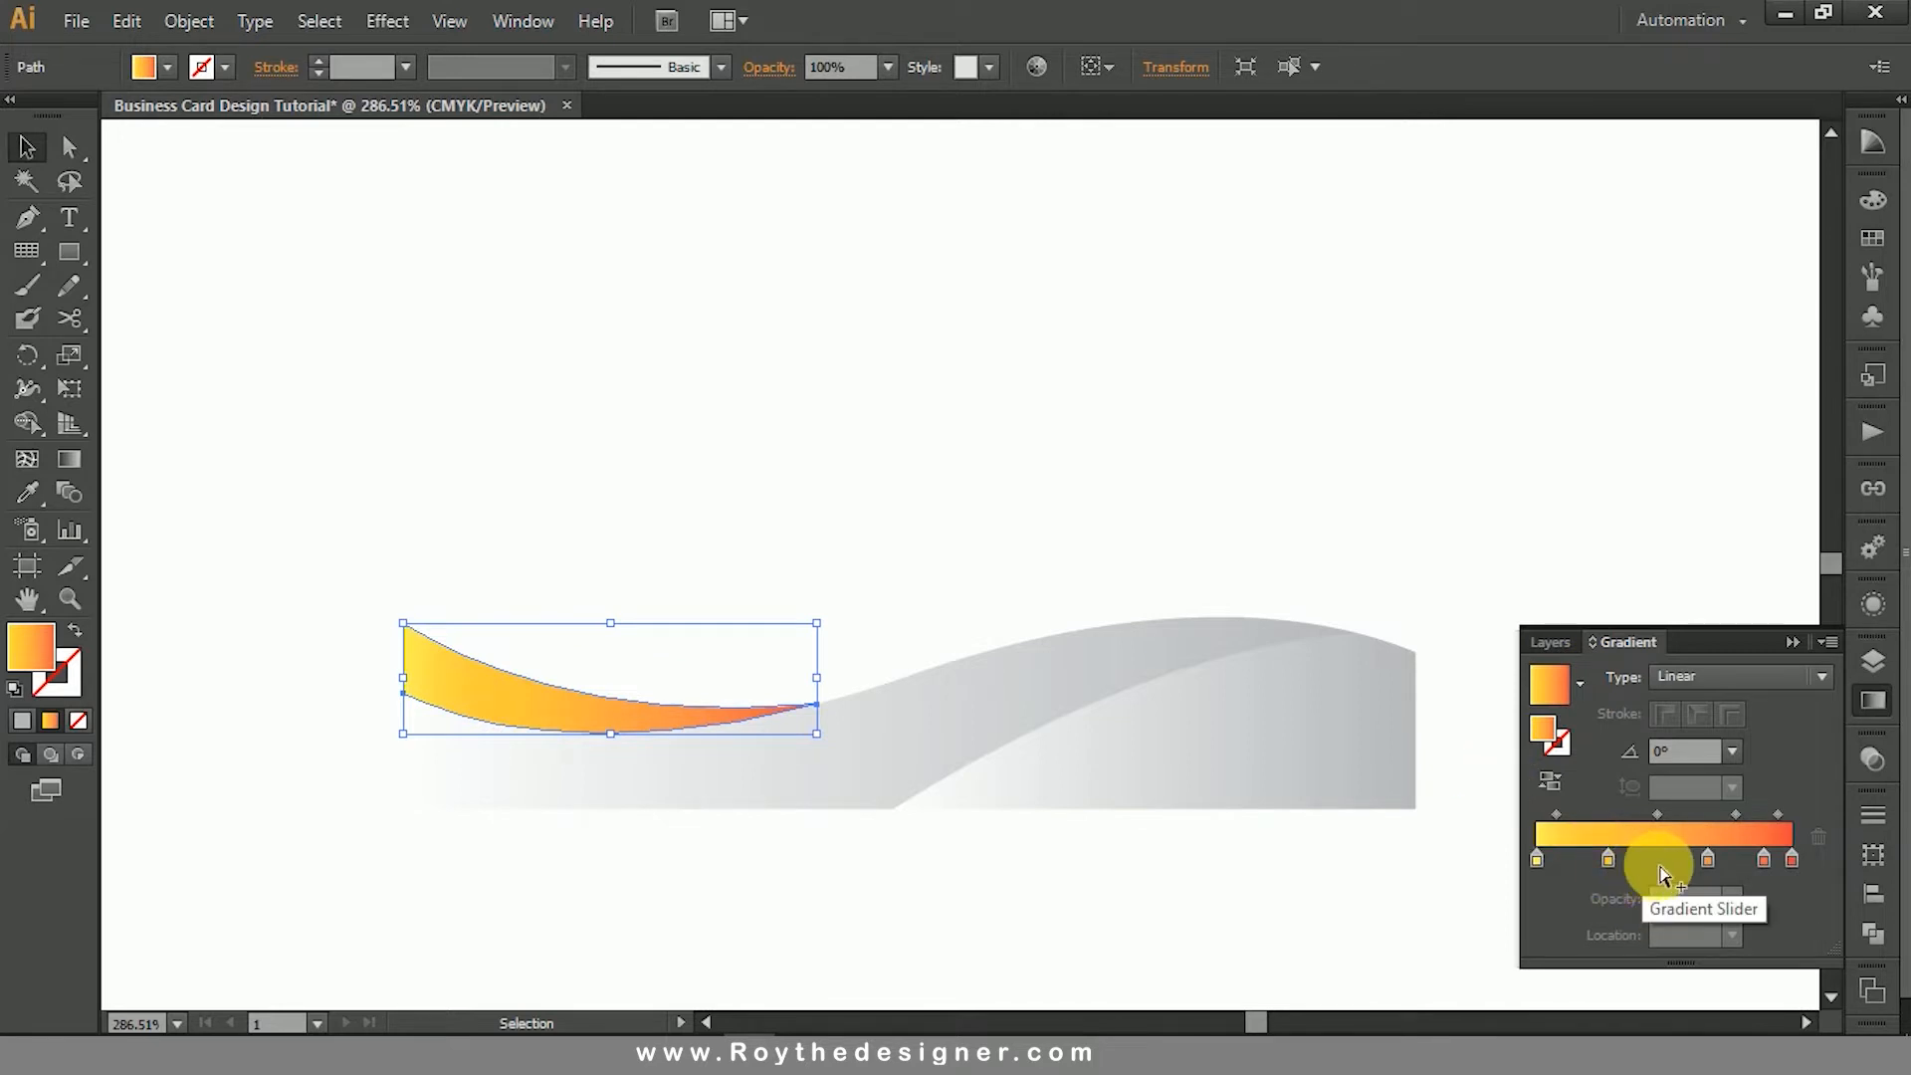
- Recolor the first stop of the crescent's gradient to orange by raising its magenta value, and deselect the shape
left_click(1538, 858)
double_click(1538, 857)
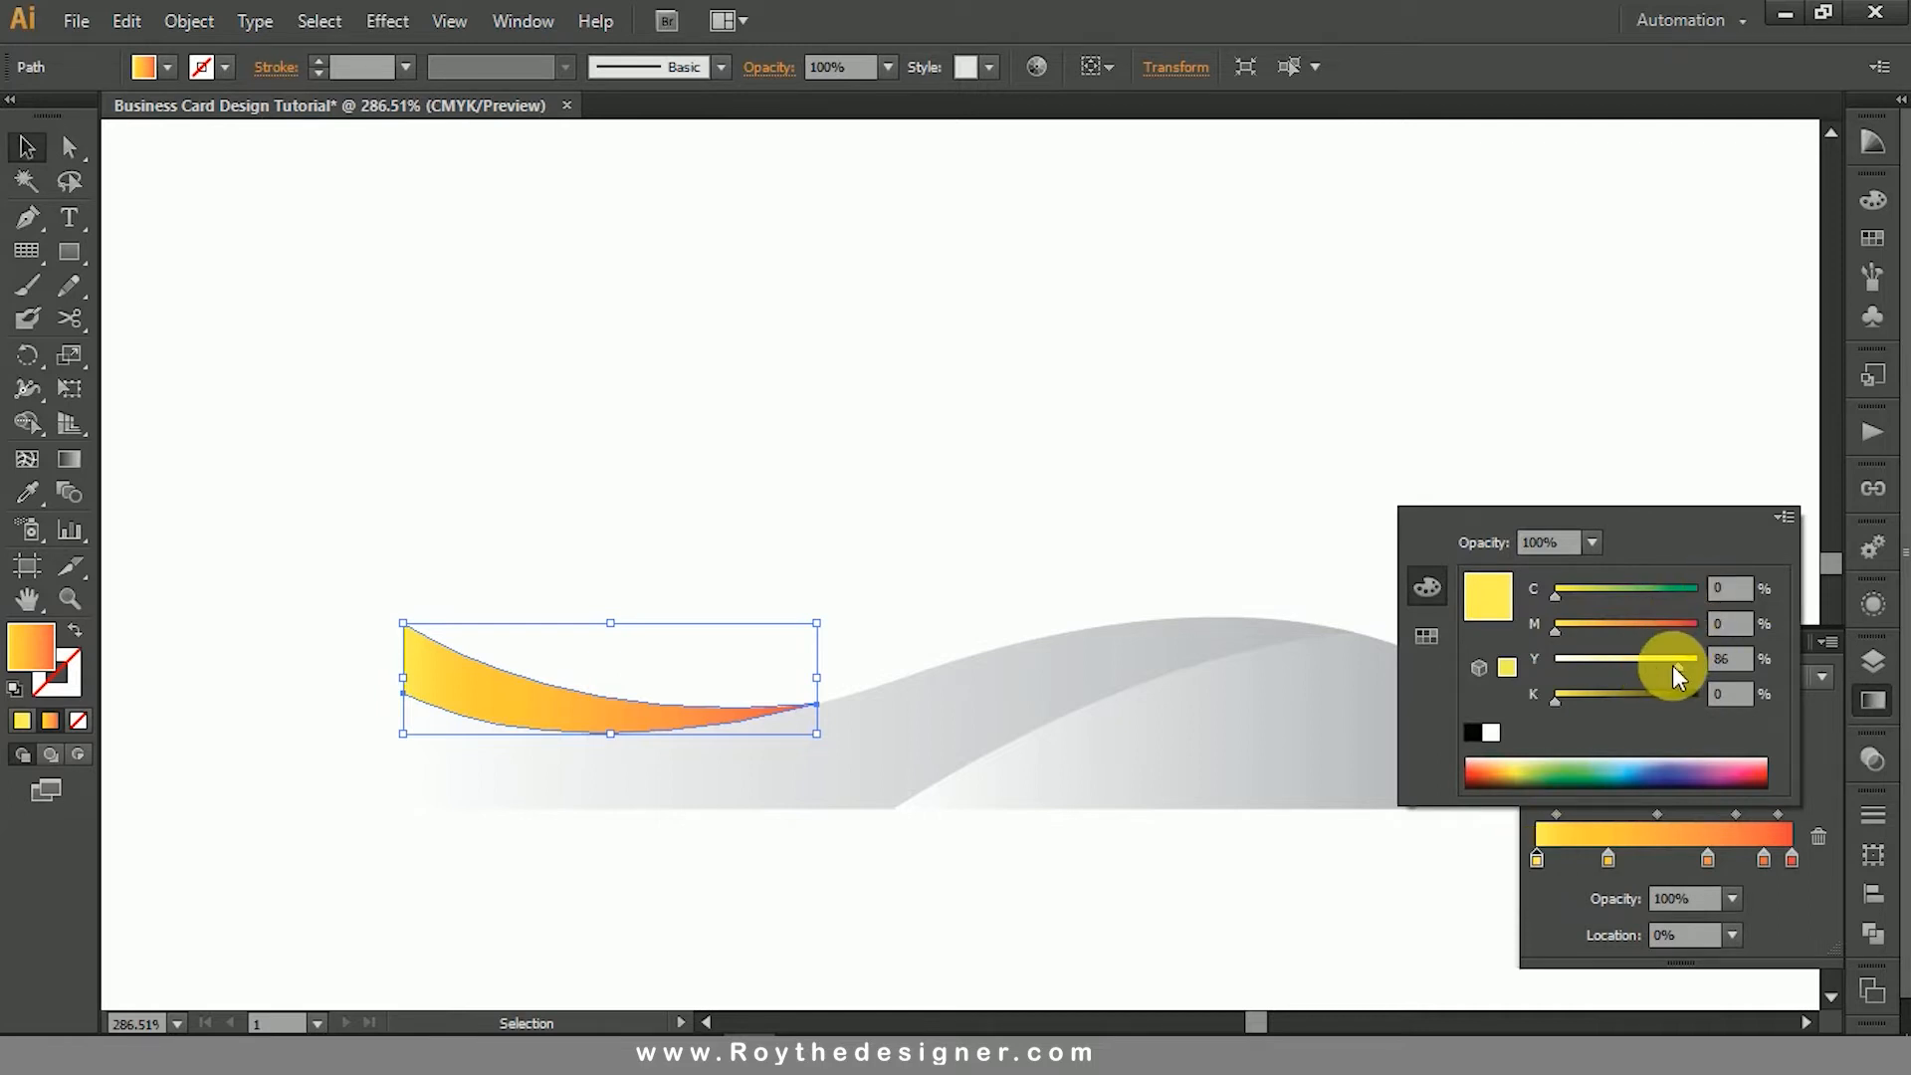
left_click_drag(1617, 624, 1640, 633)
left_click(969, 503)
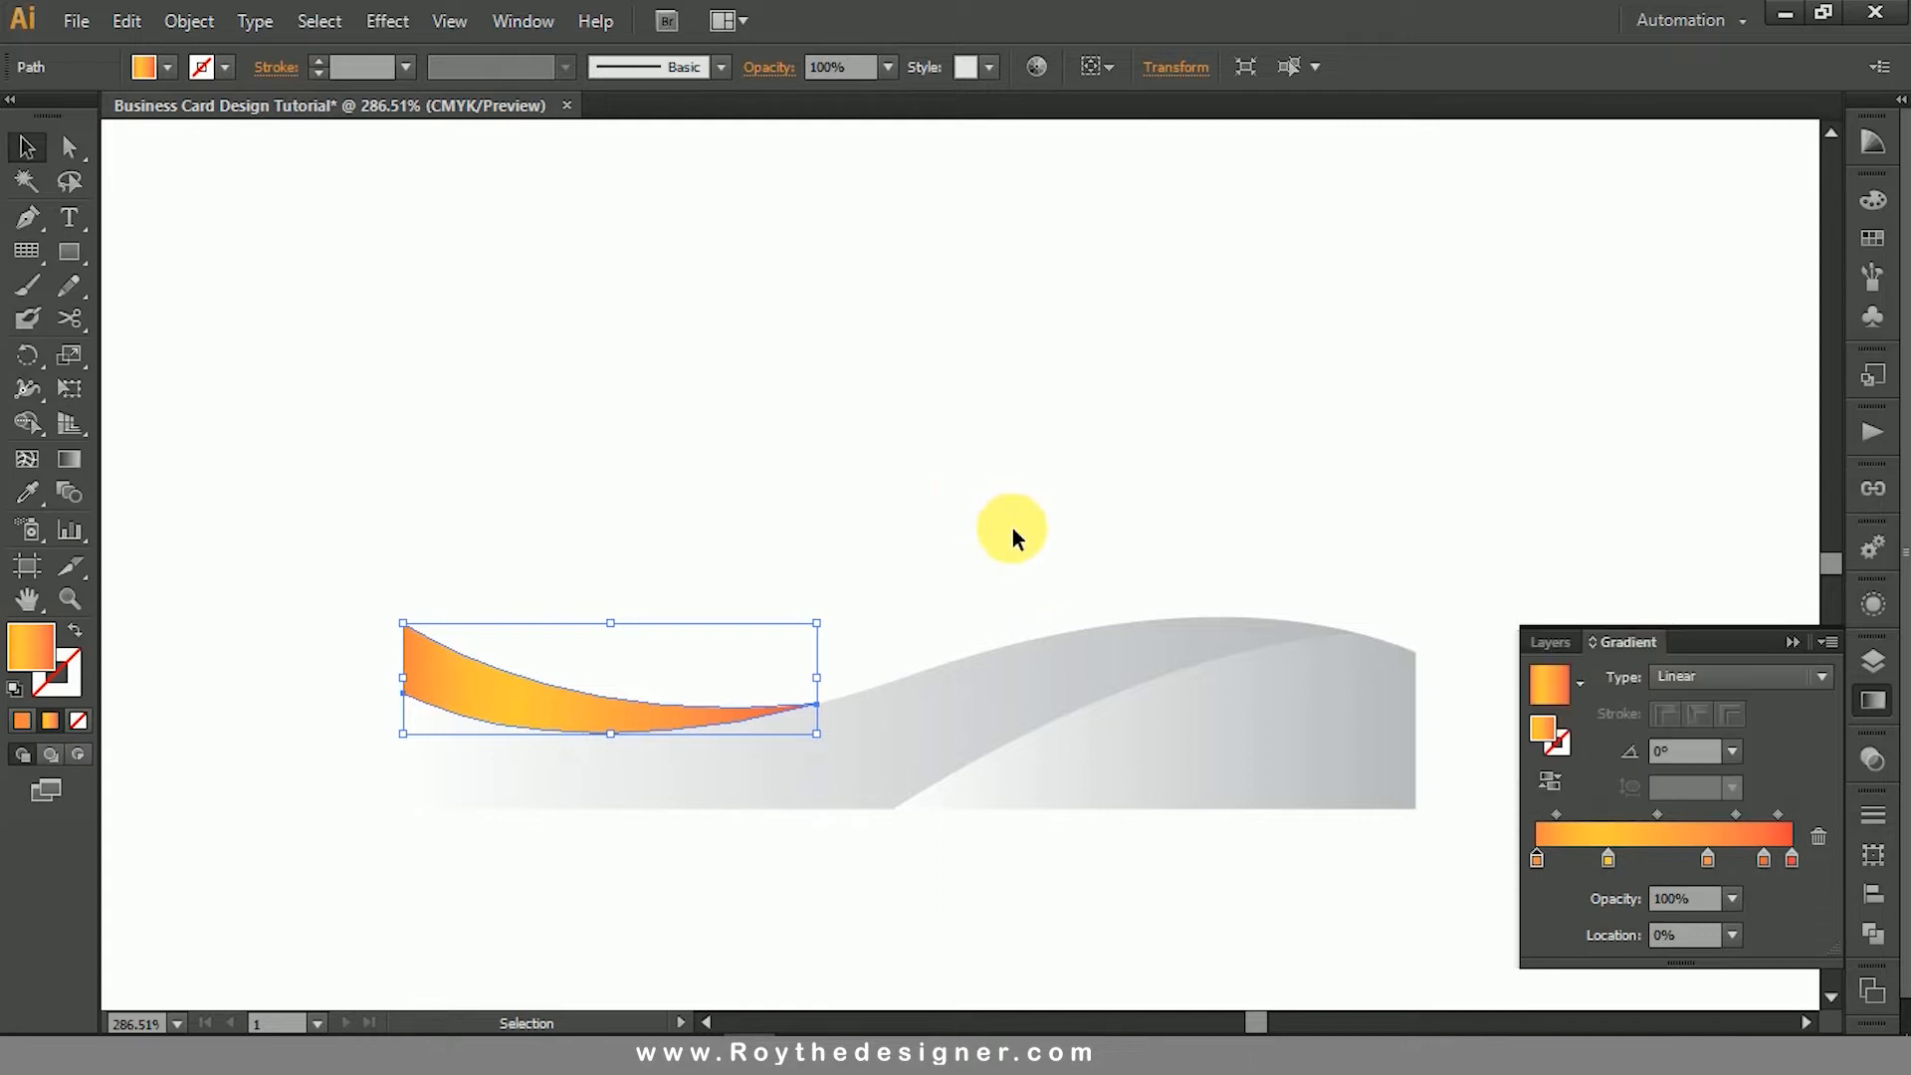
left_click(1012, 529)
left_click(1873, 705)
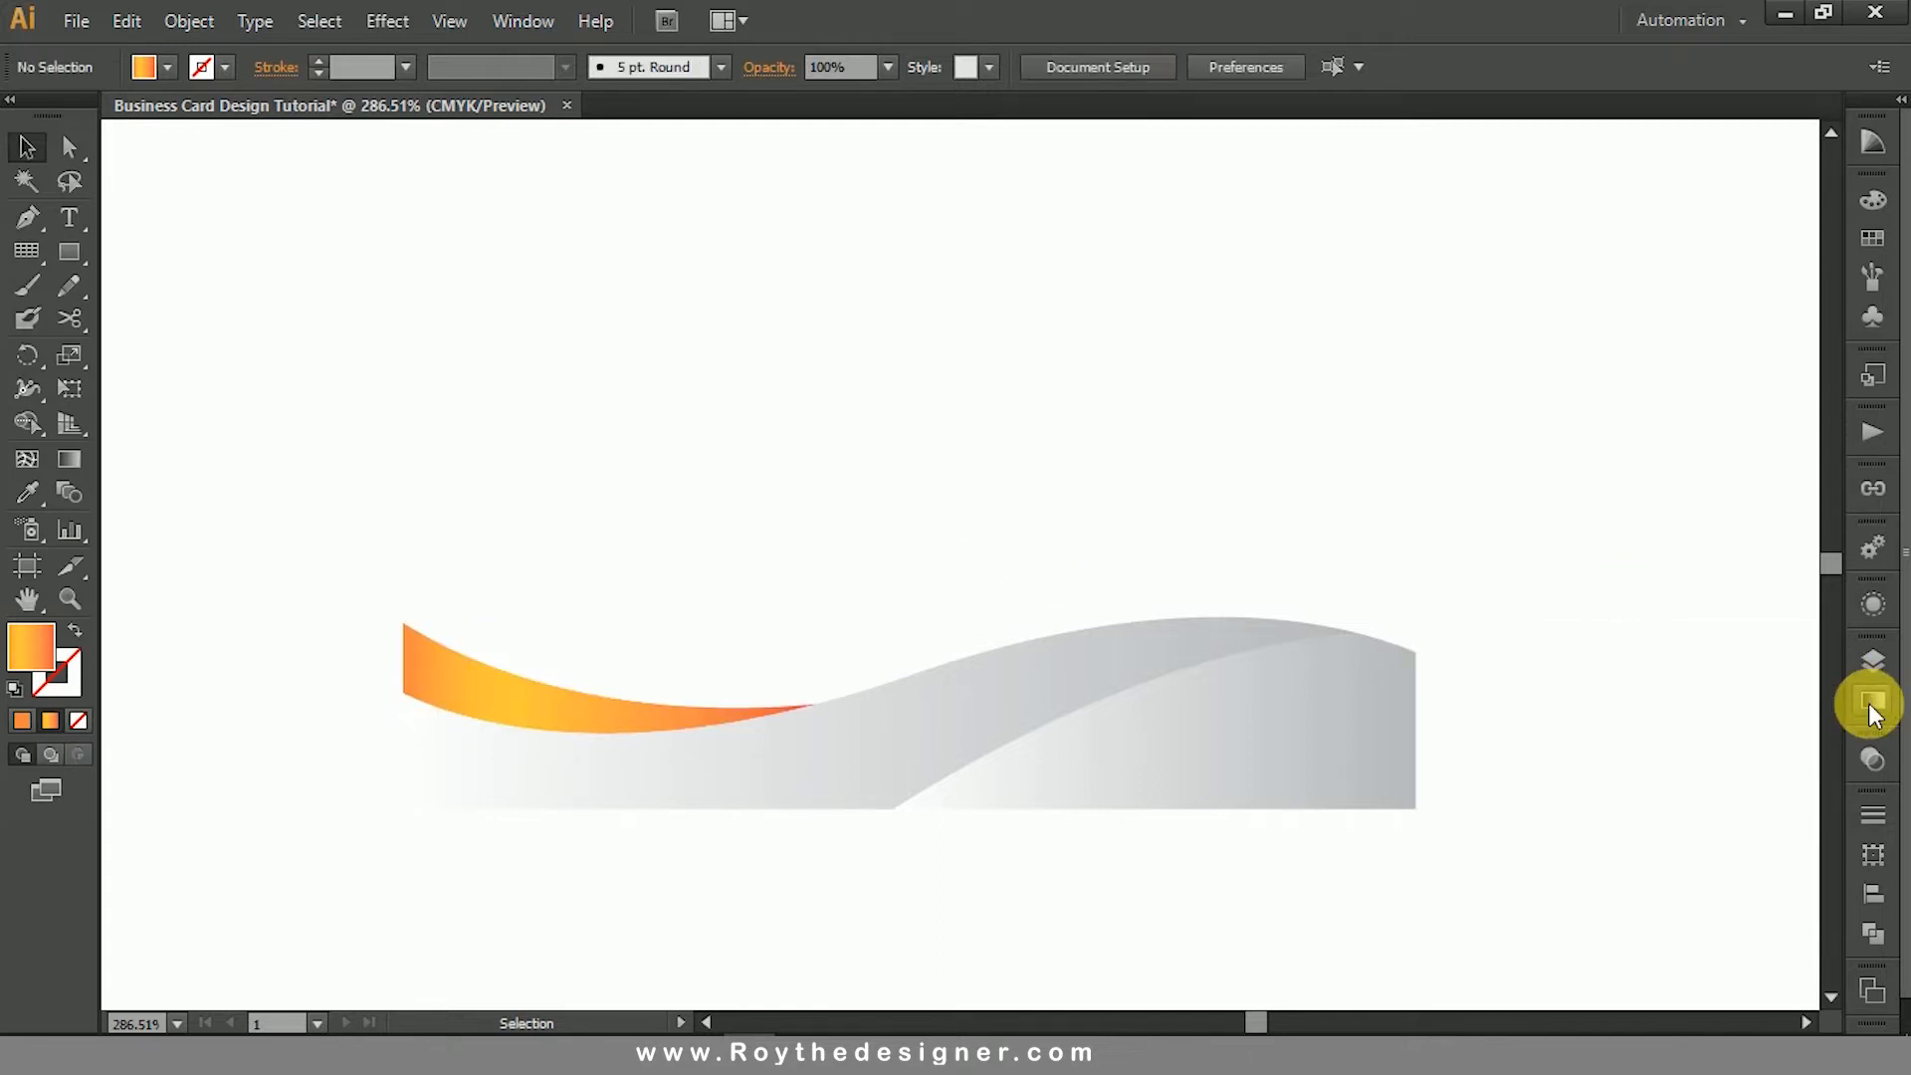
left_click(1250, 501)
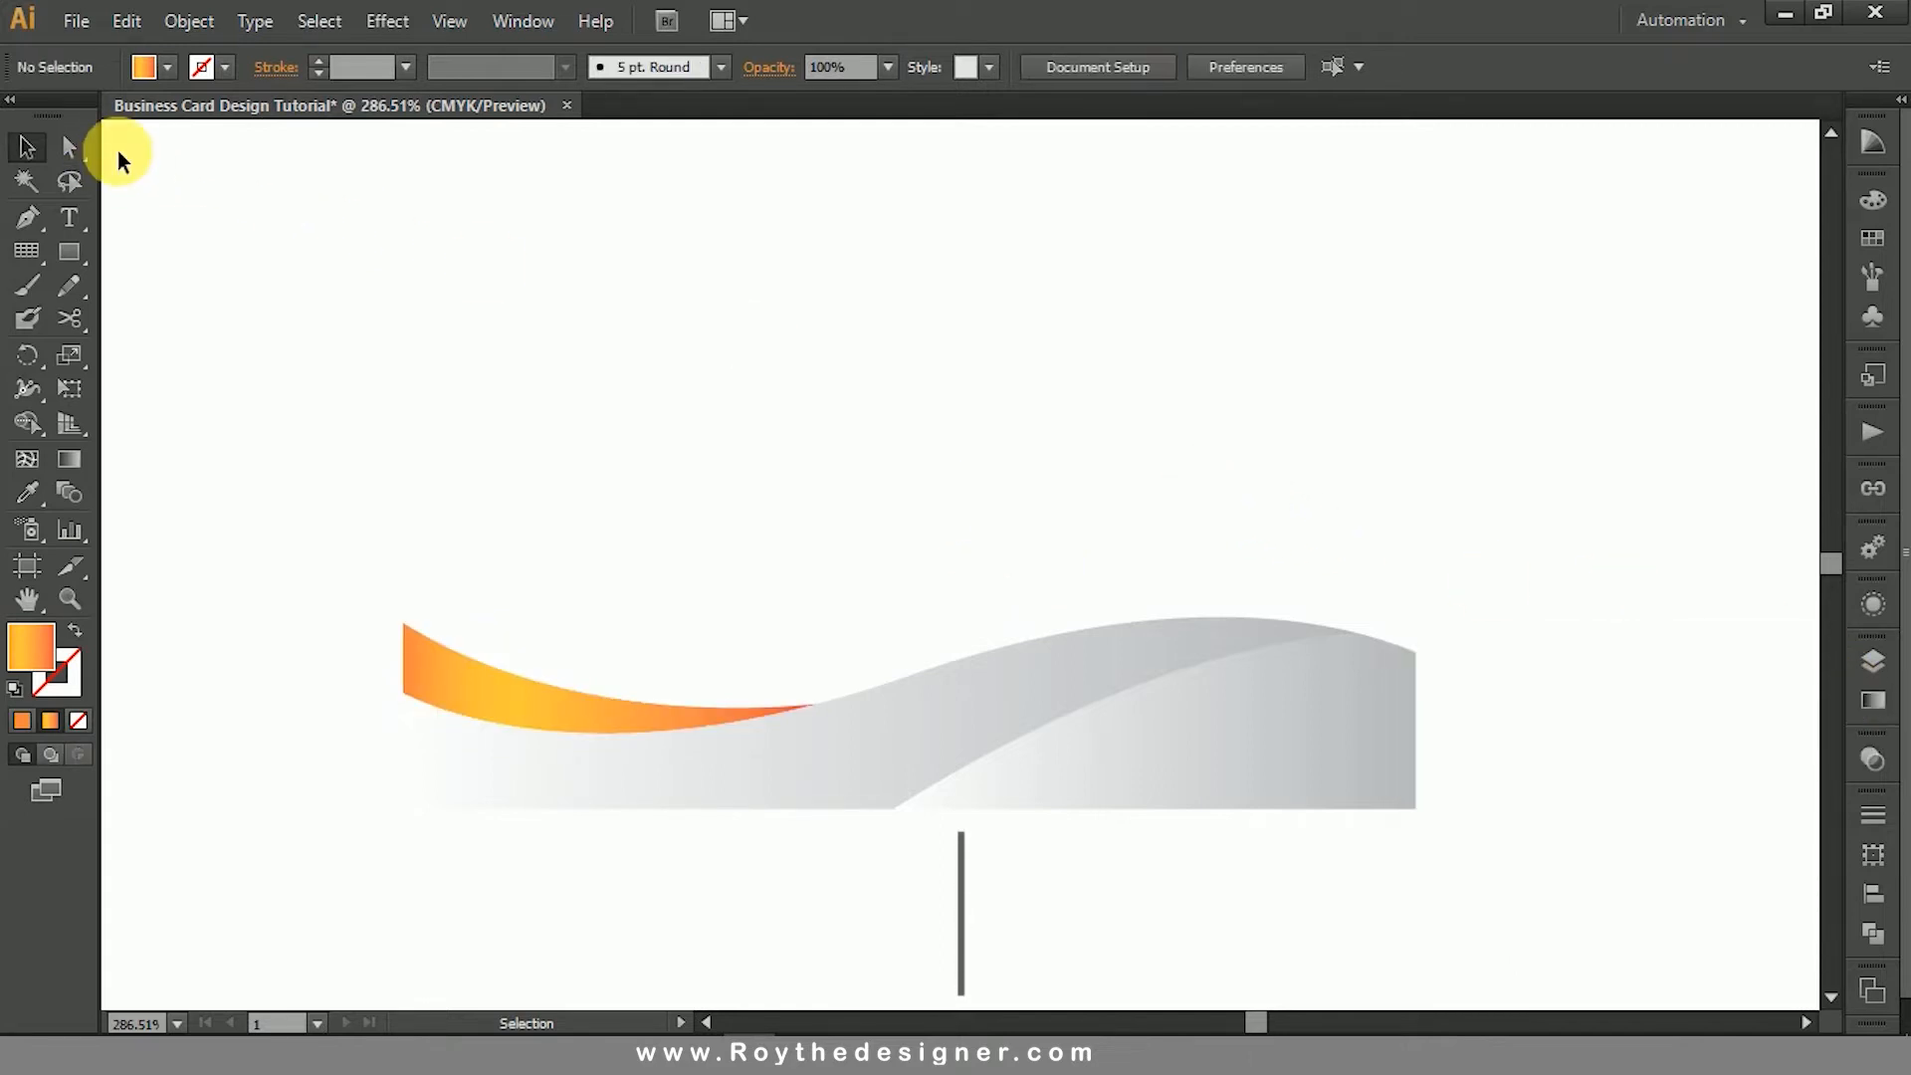
- Show all hidden objects and swap the full-card rectangle's fill and stroke, giving it a black fill and no stroke
left_click(190, 20)
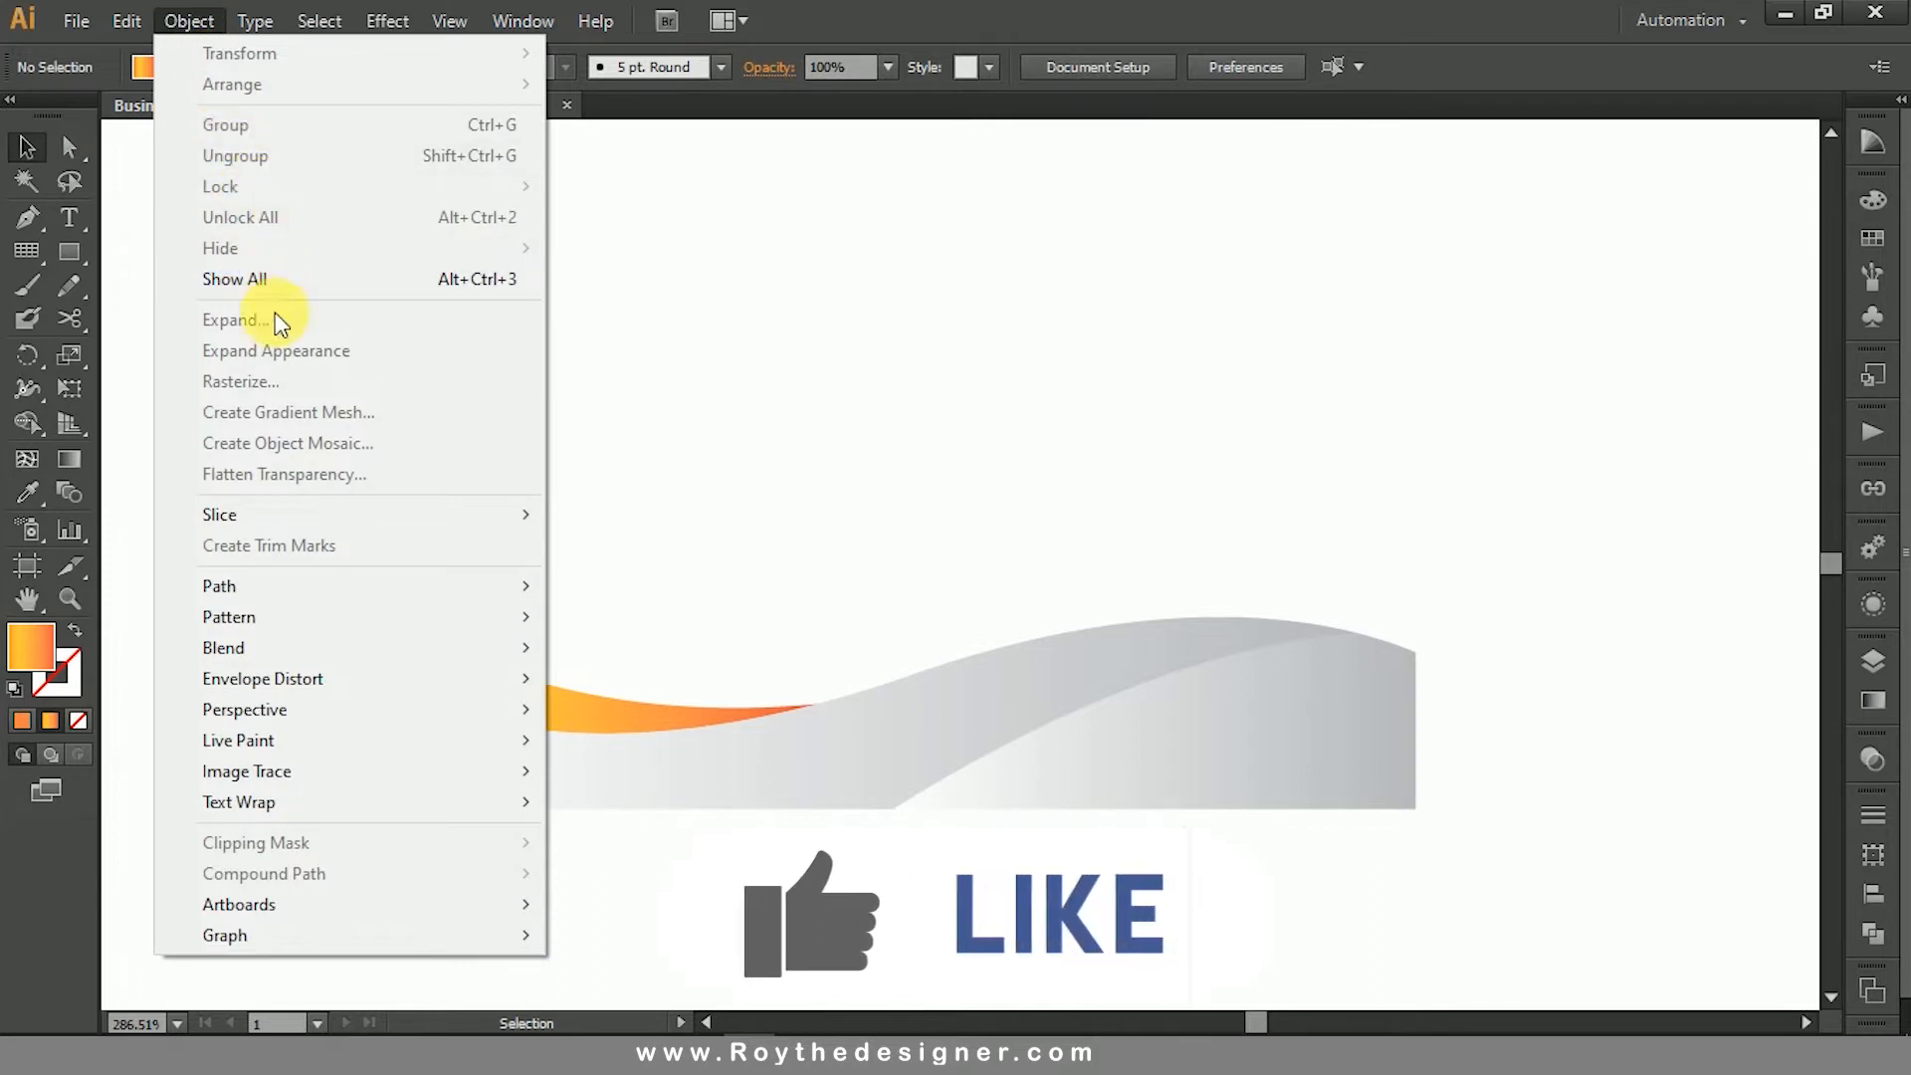
left_click(298, 279)
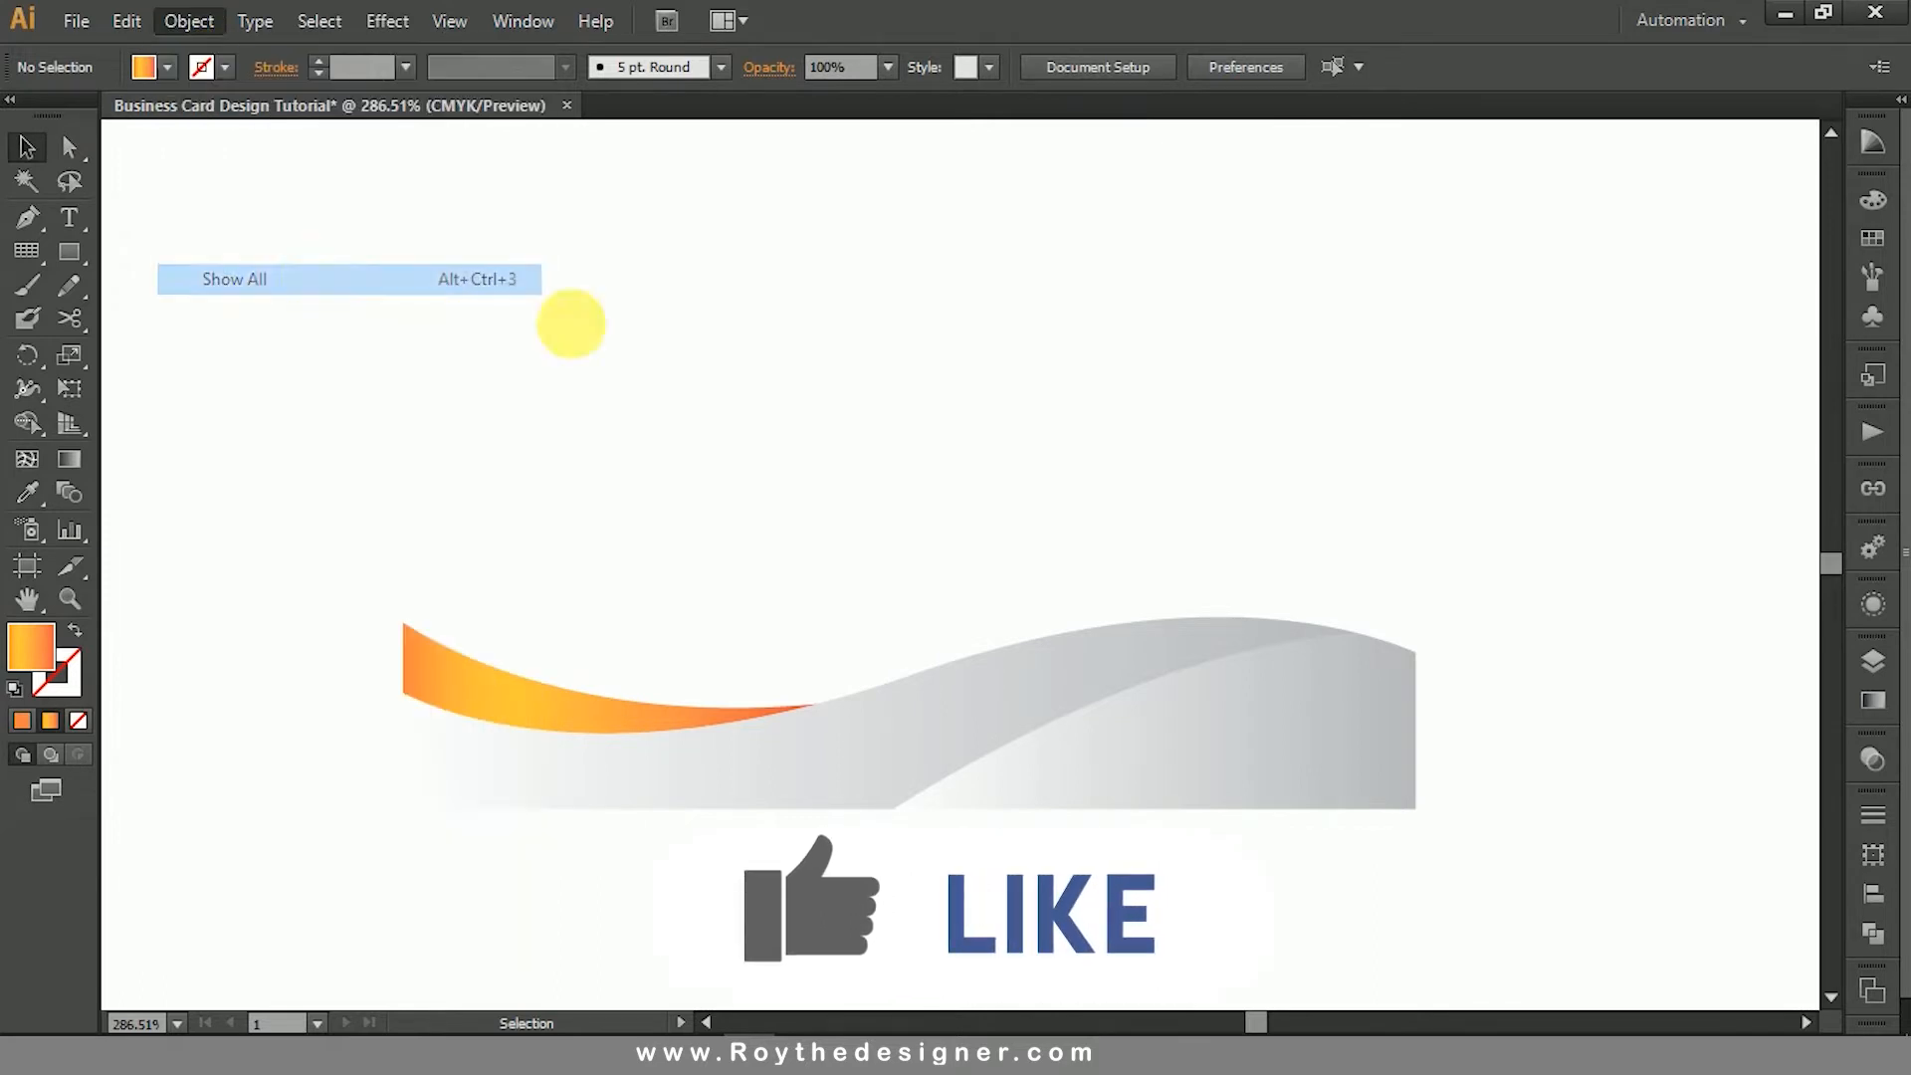
left_click(1496, 530)
left_click(1246, 450)
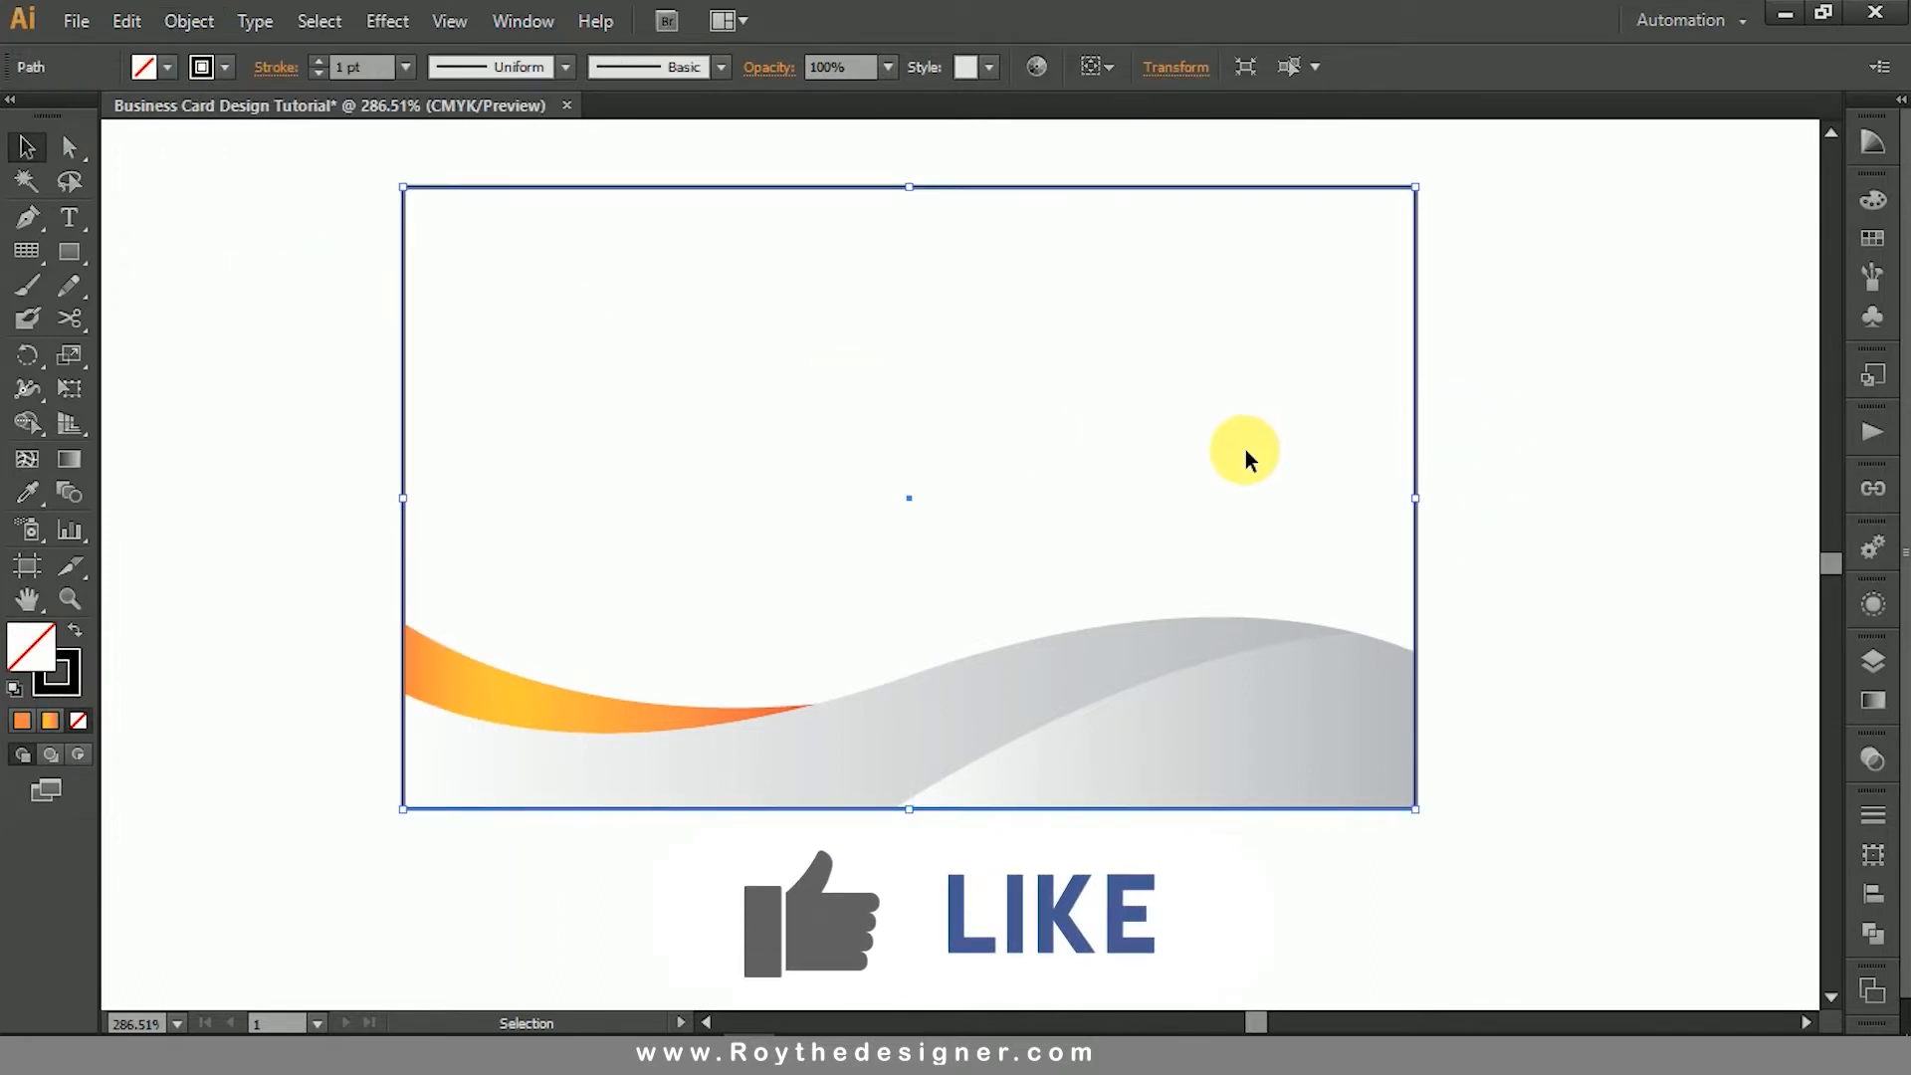
left_click(75, 630)
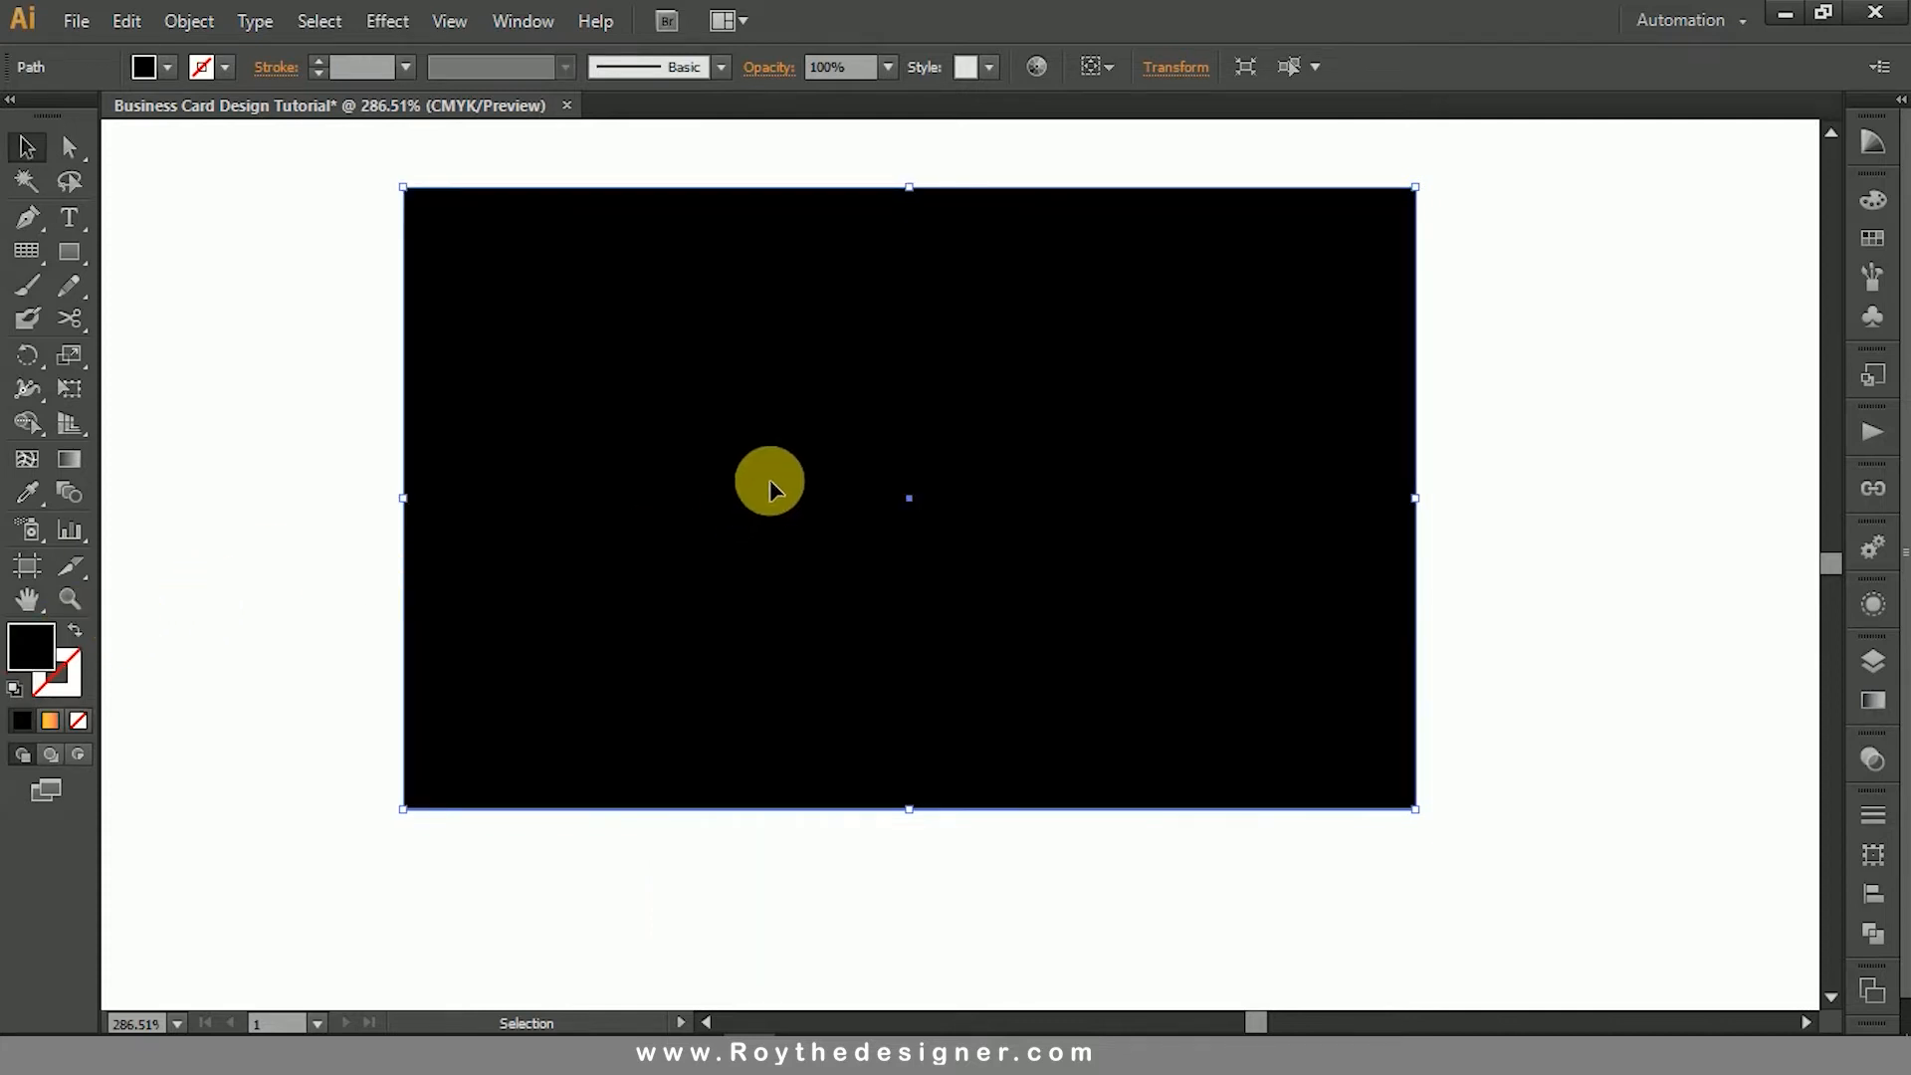
- Send the black card rectangle to the back, behind the wave shapes, and deselect it
right_click(774, 468)
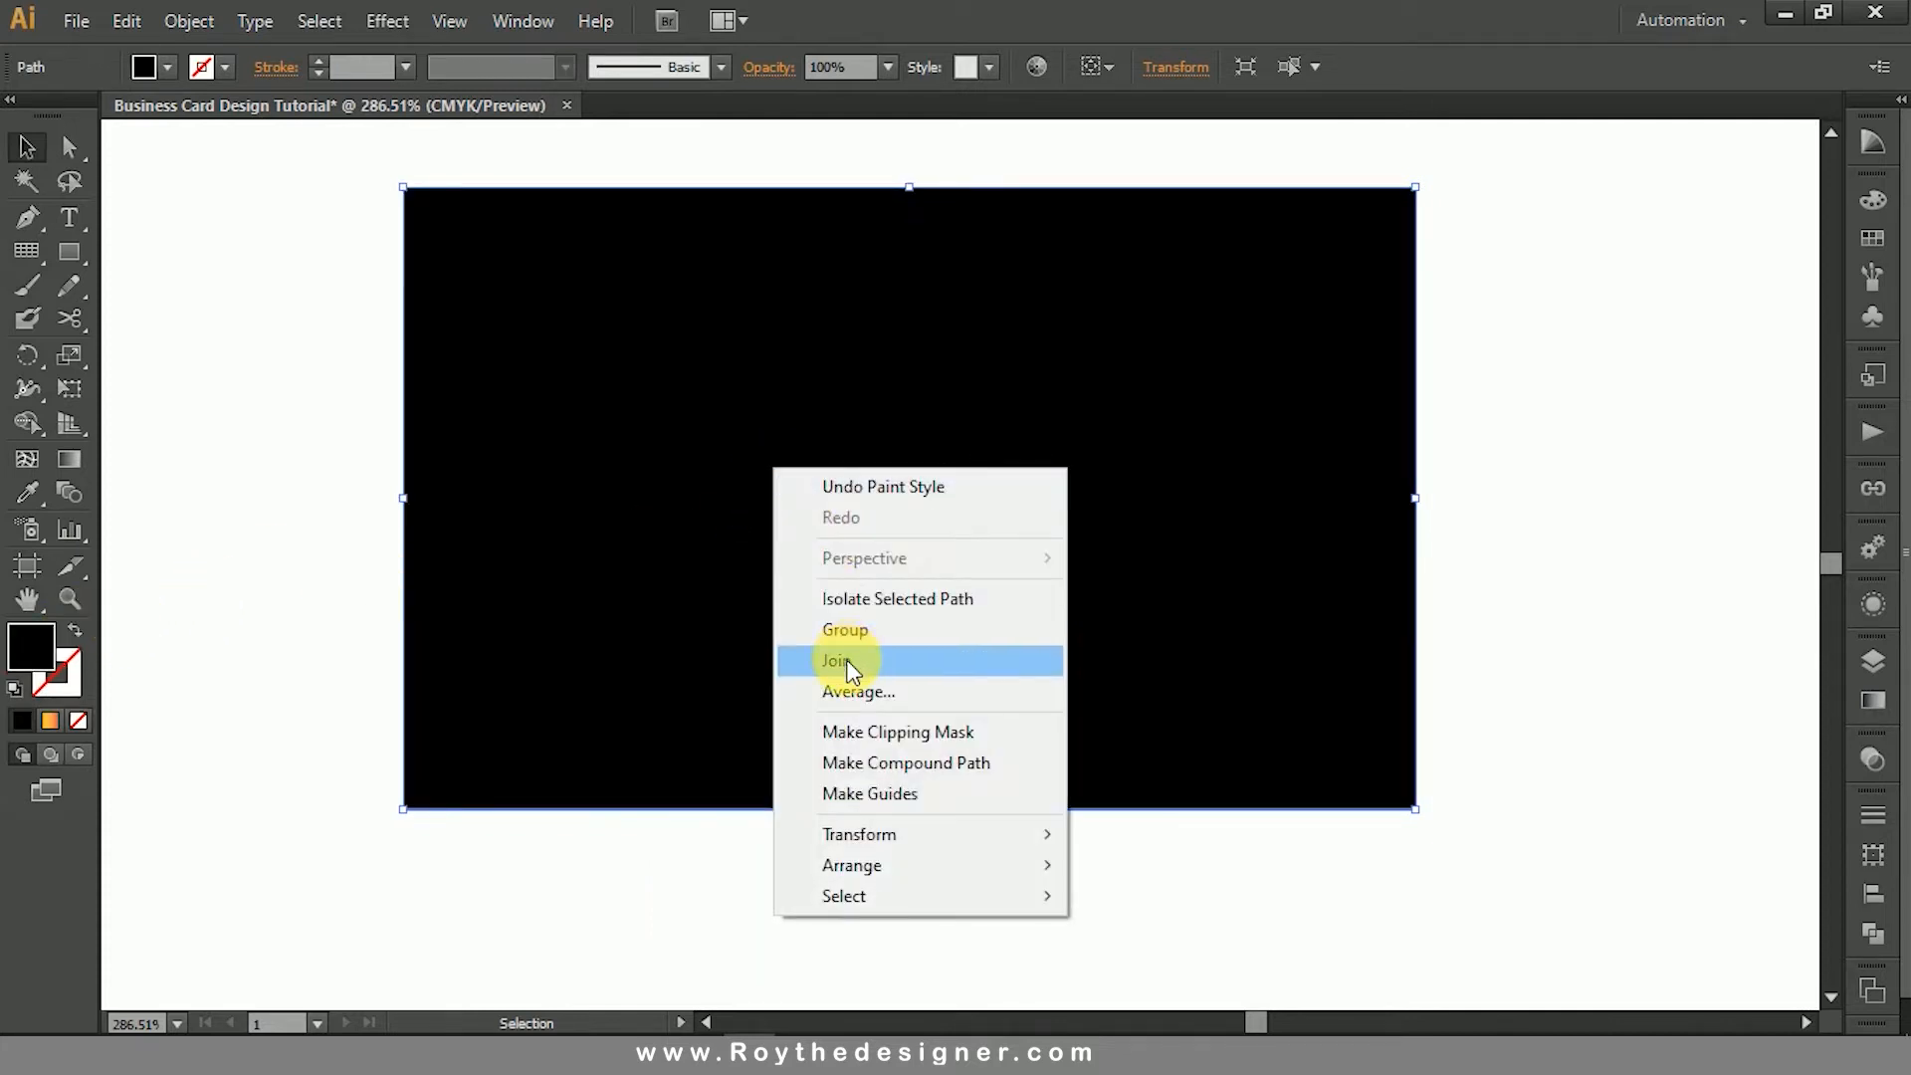
mouse_move(977, 836)
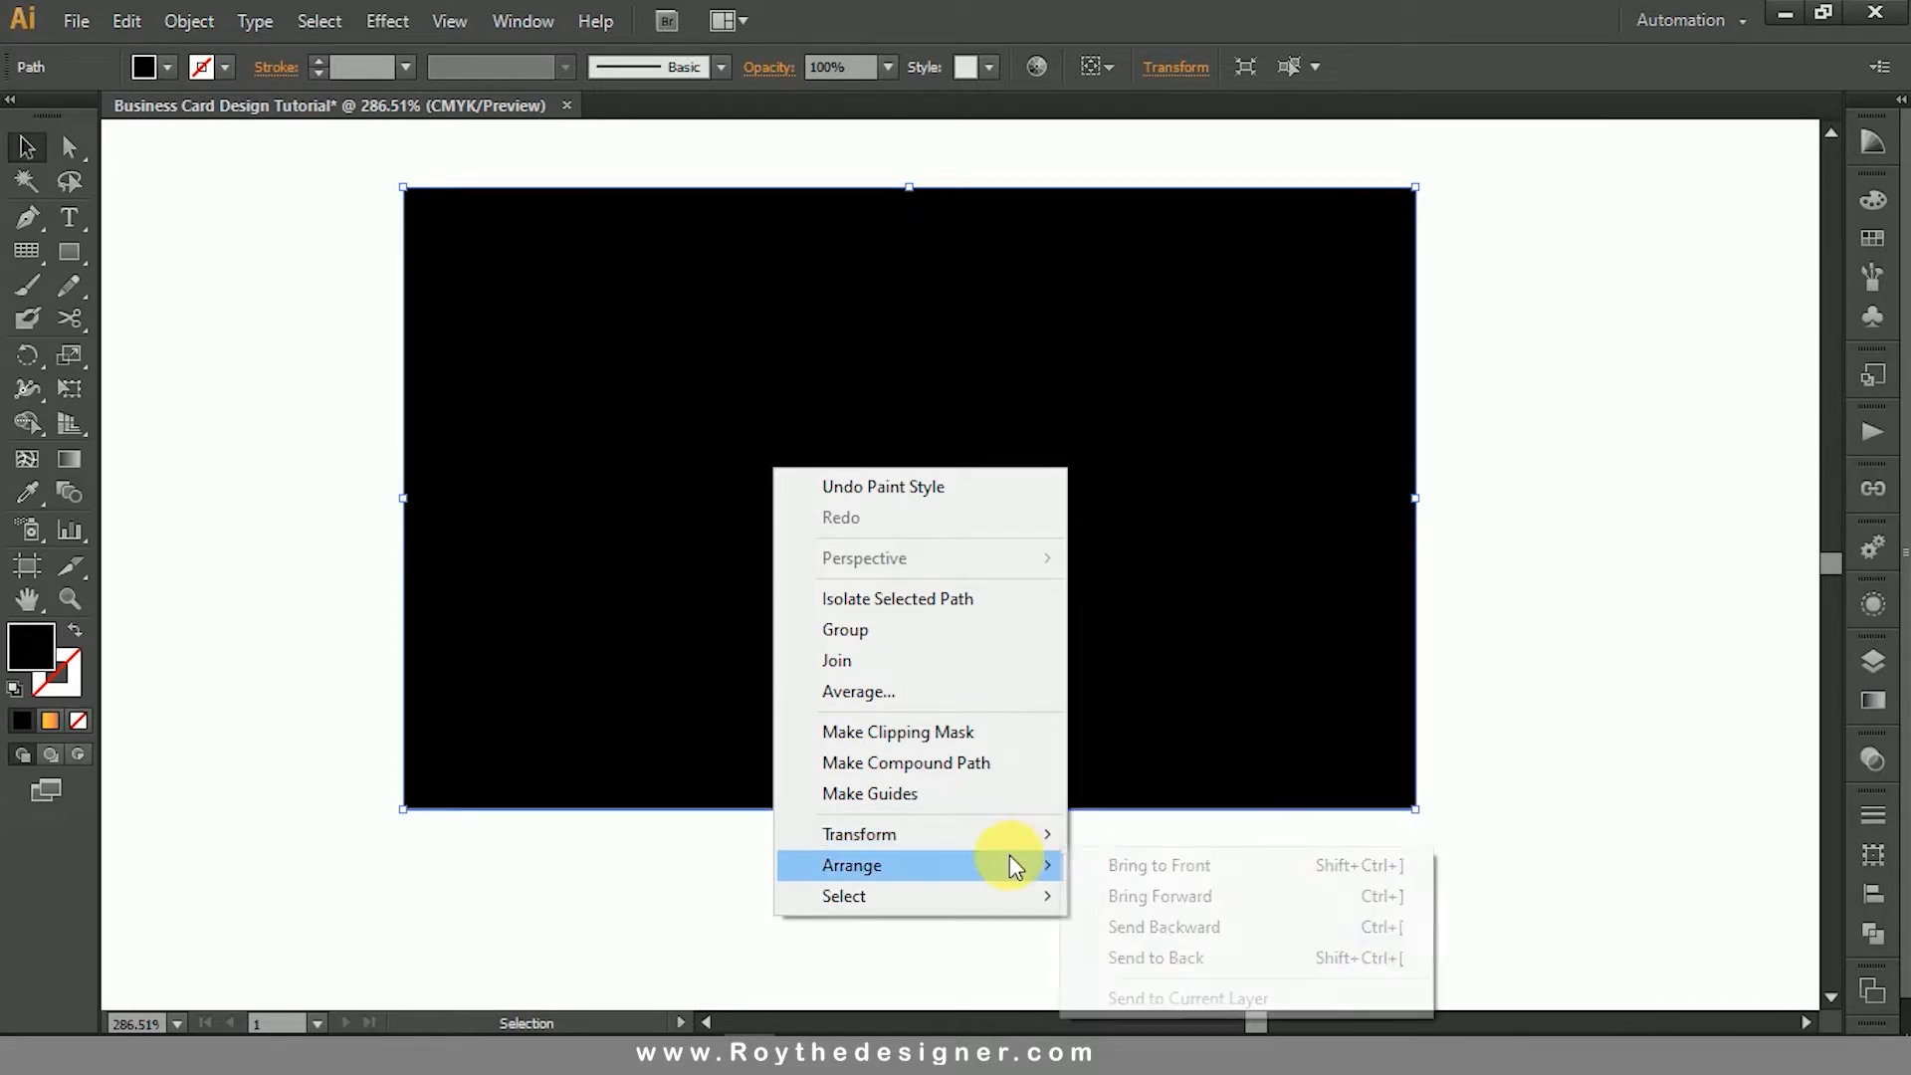
left_click(1280, 956)
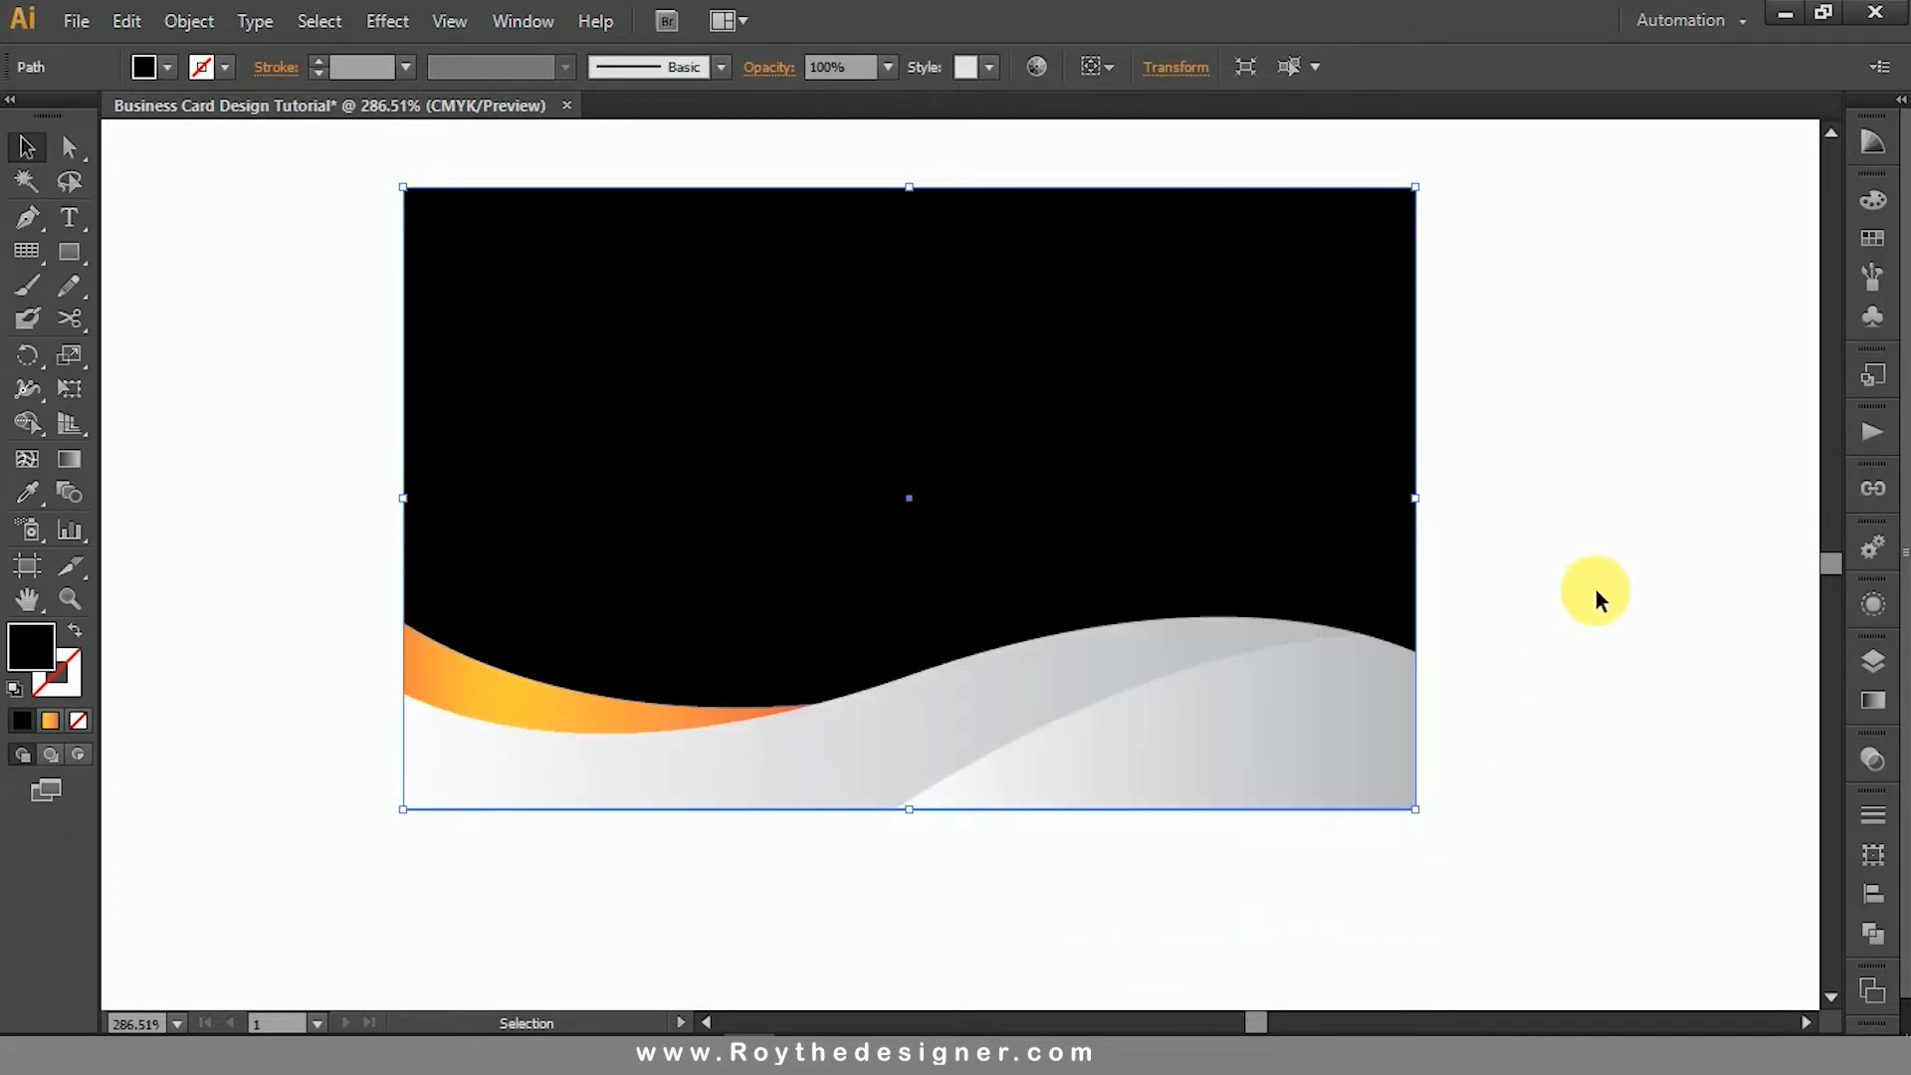
left_click(1595, 594)
- Examine the whole card design at several magnifications, checking the wave shapes against the black background
key("ctrl+alt+space")
left_click(1029, 705)
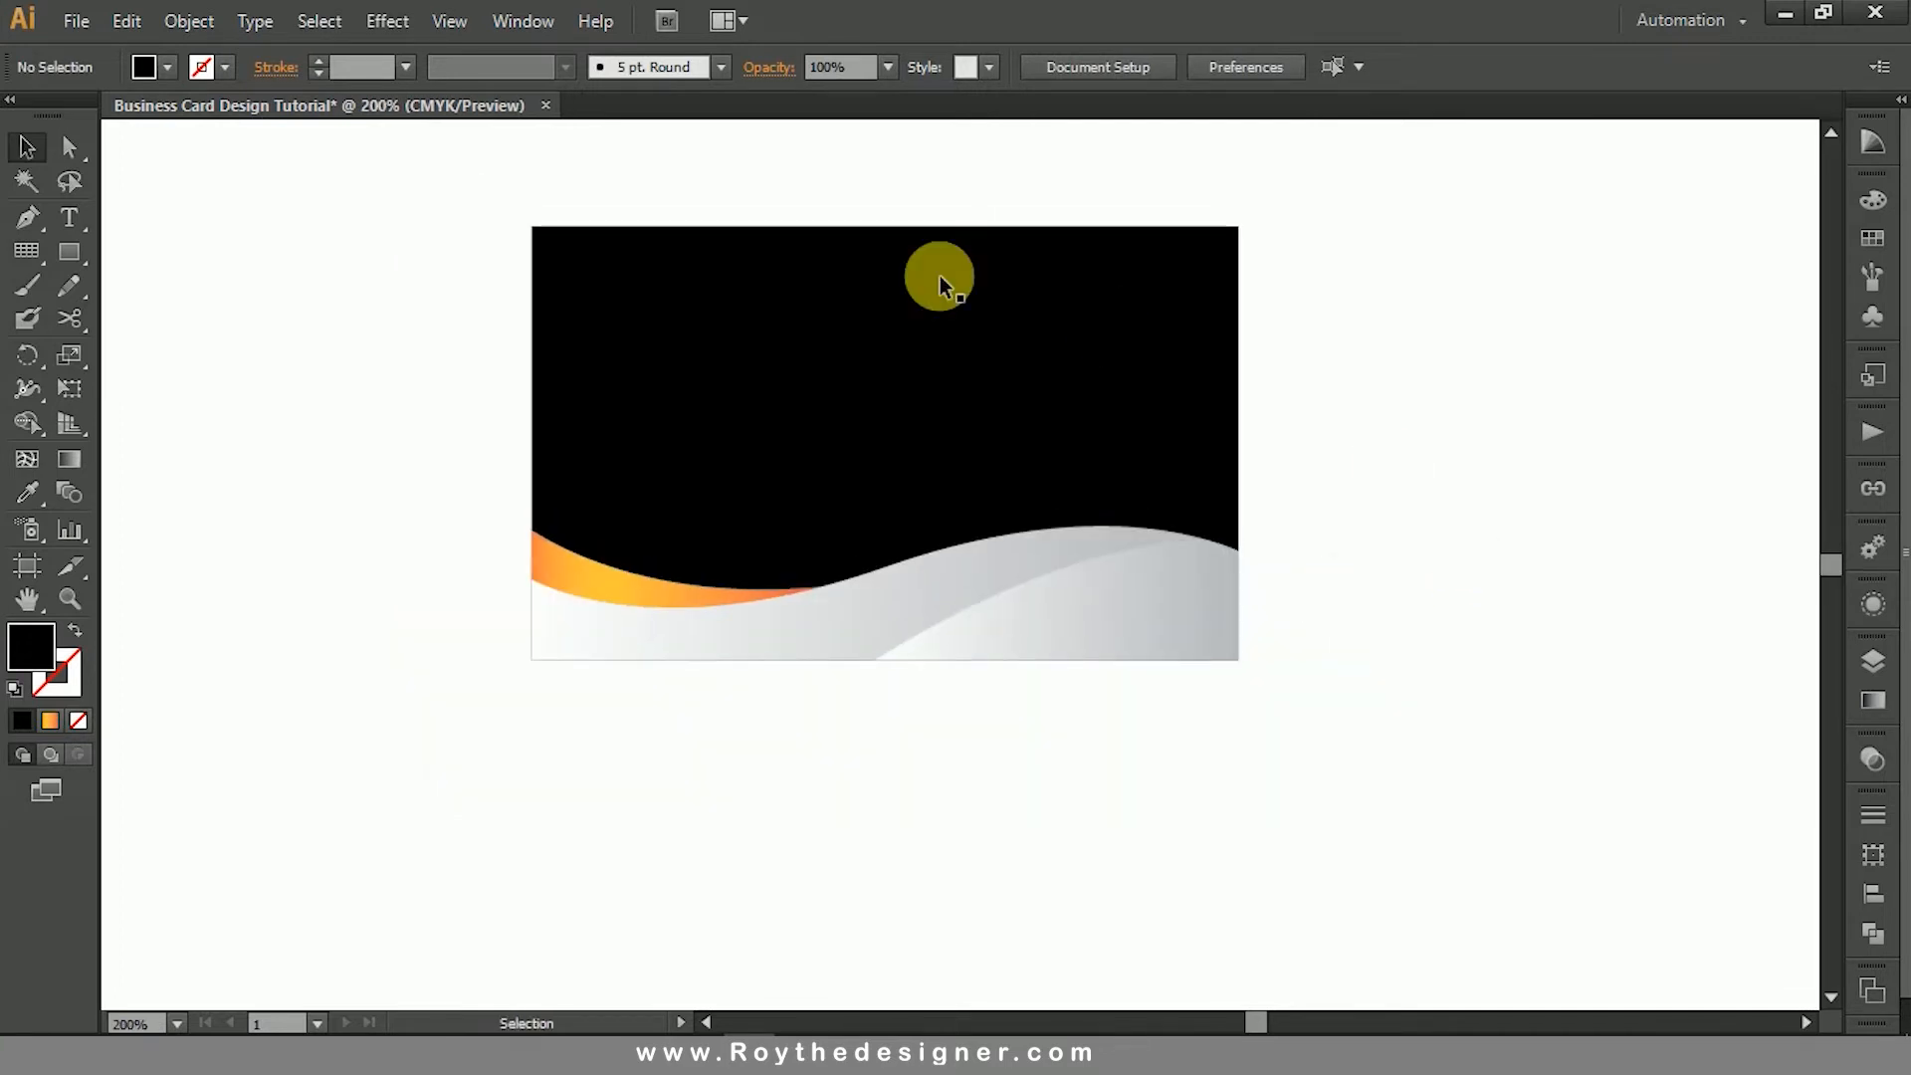
key("ctrl+space")
left_click_drag(471, 182, 1344, 749)
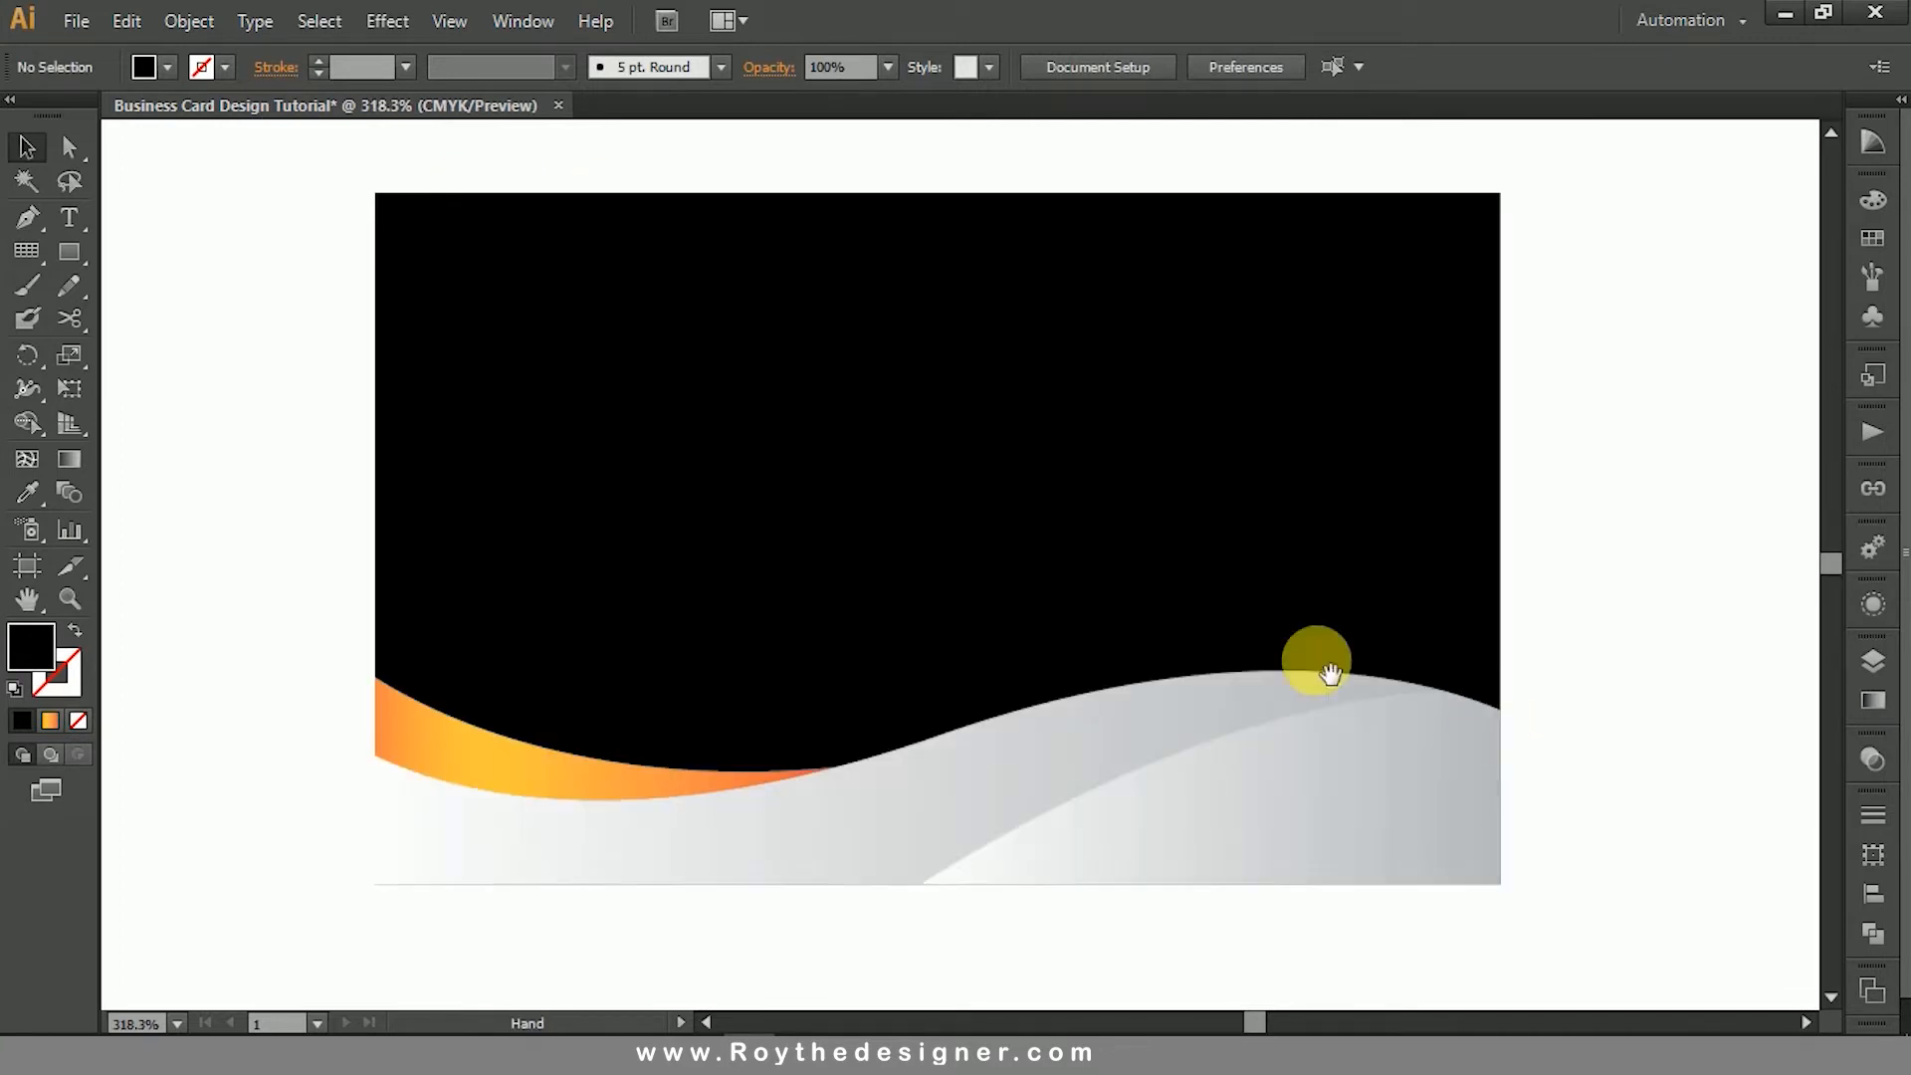
left_click(1288, 638, "ctrl+alt")
left_click_drag(1459, 614, 1559, 660)
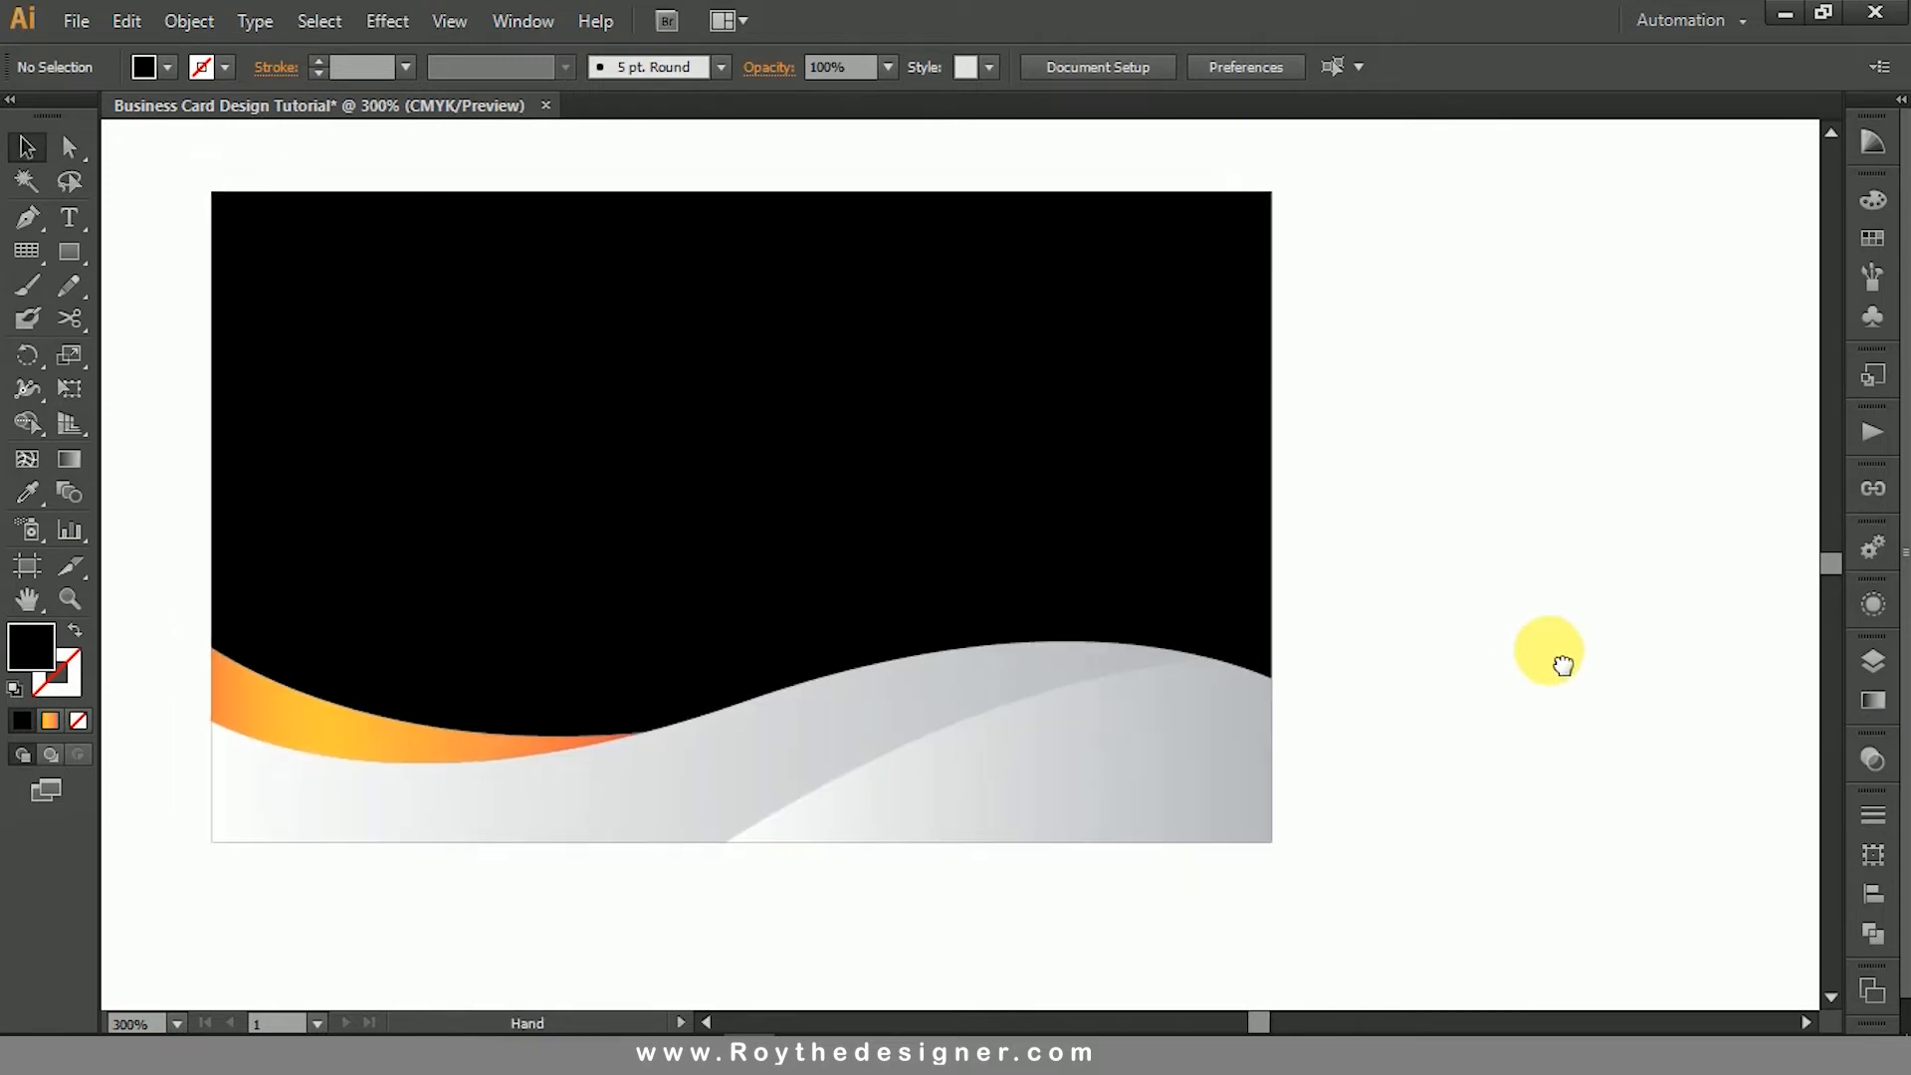
left_click(1269, 606, "ctrl+alt")
left_click_drag(1166, 580, 1501, 572)
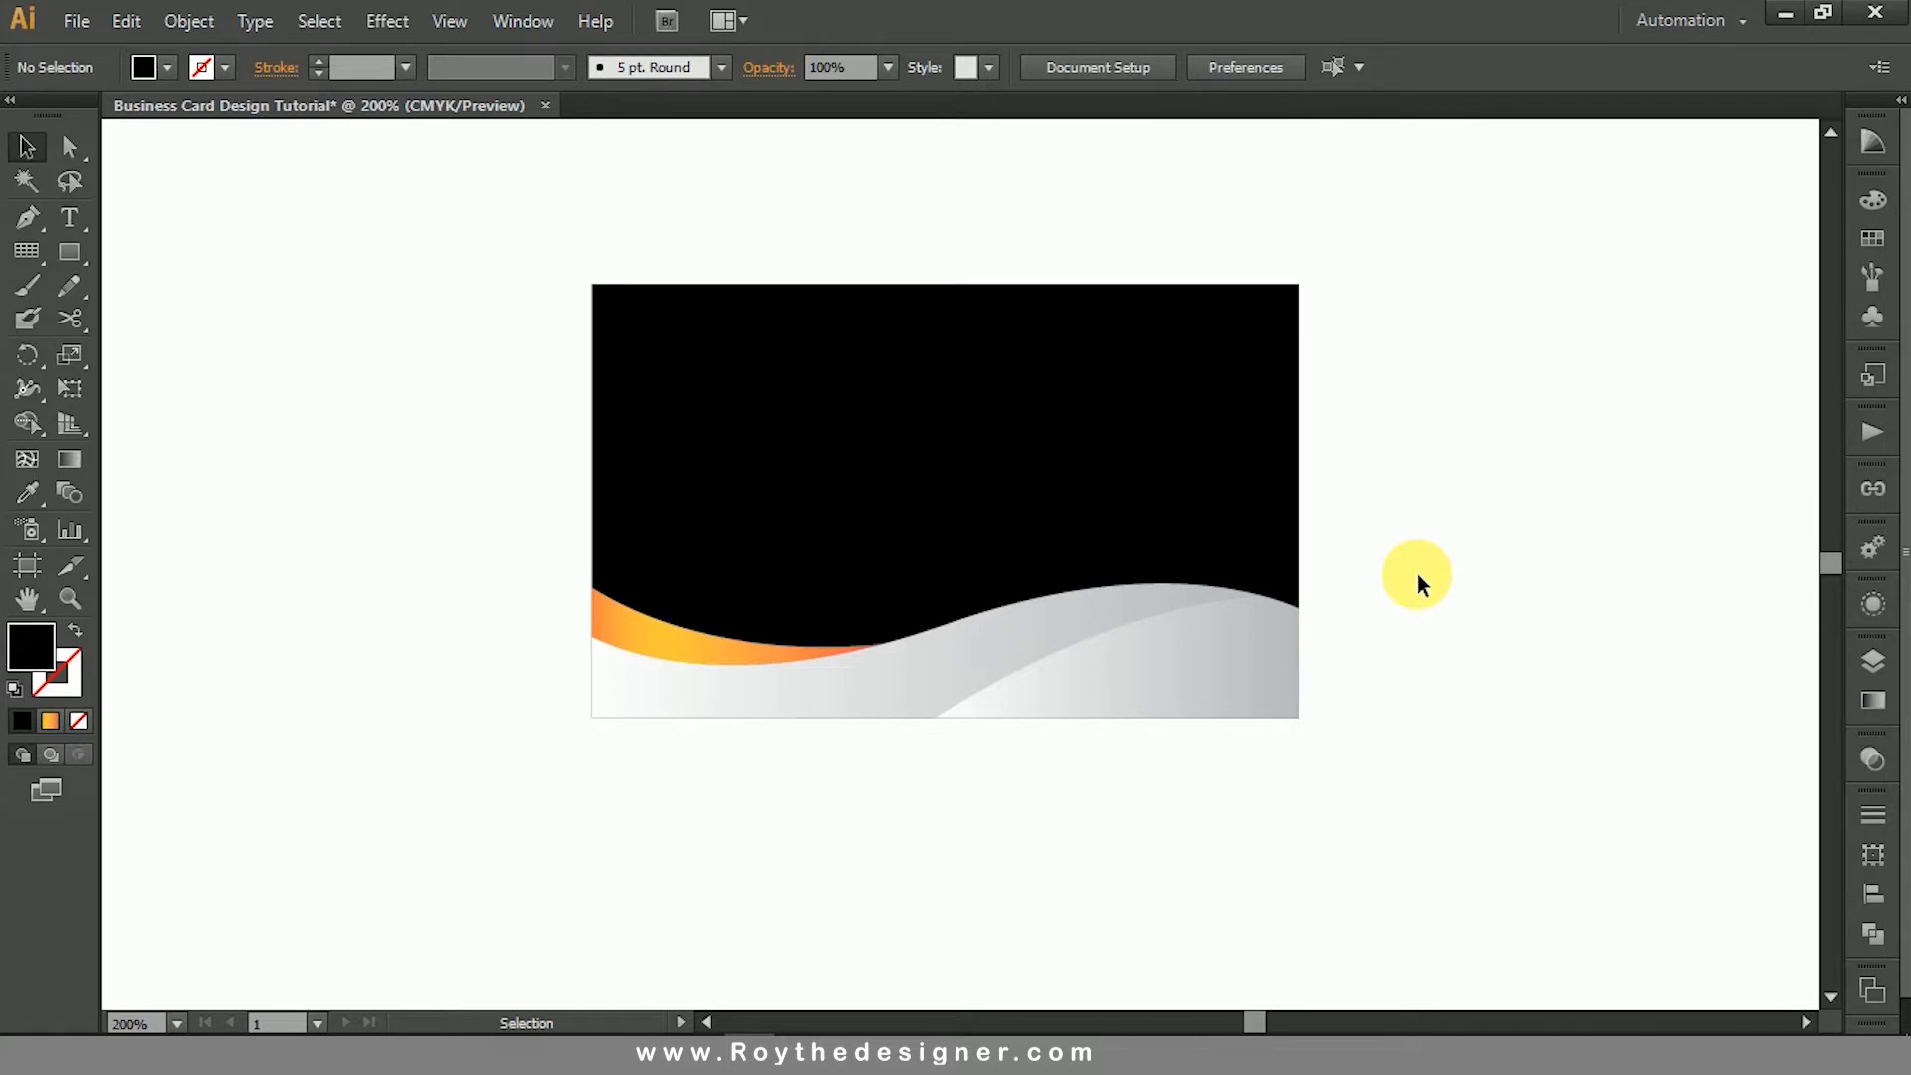
left_click(1133, 455, "ctrl+alt")
left_click_drag(1235, 517, 1254, 458)
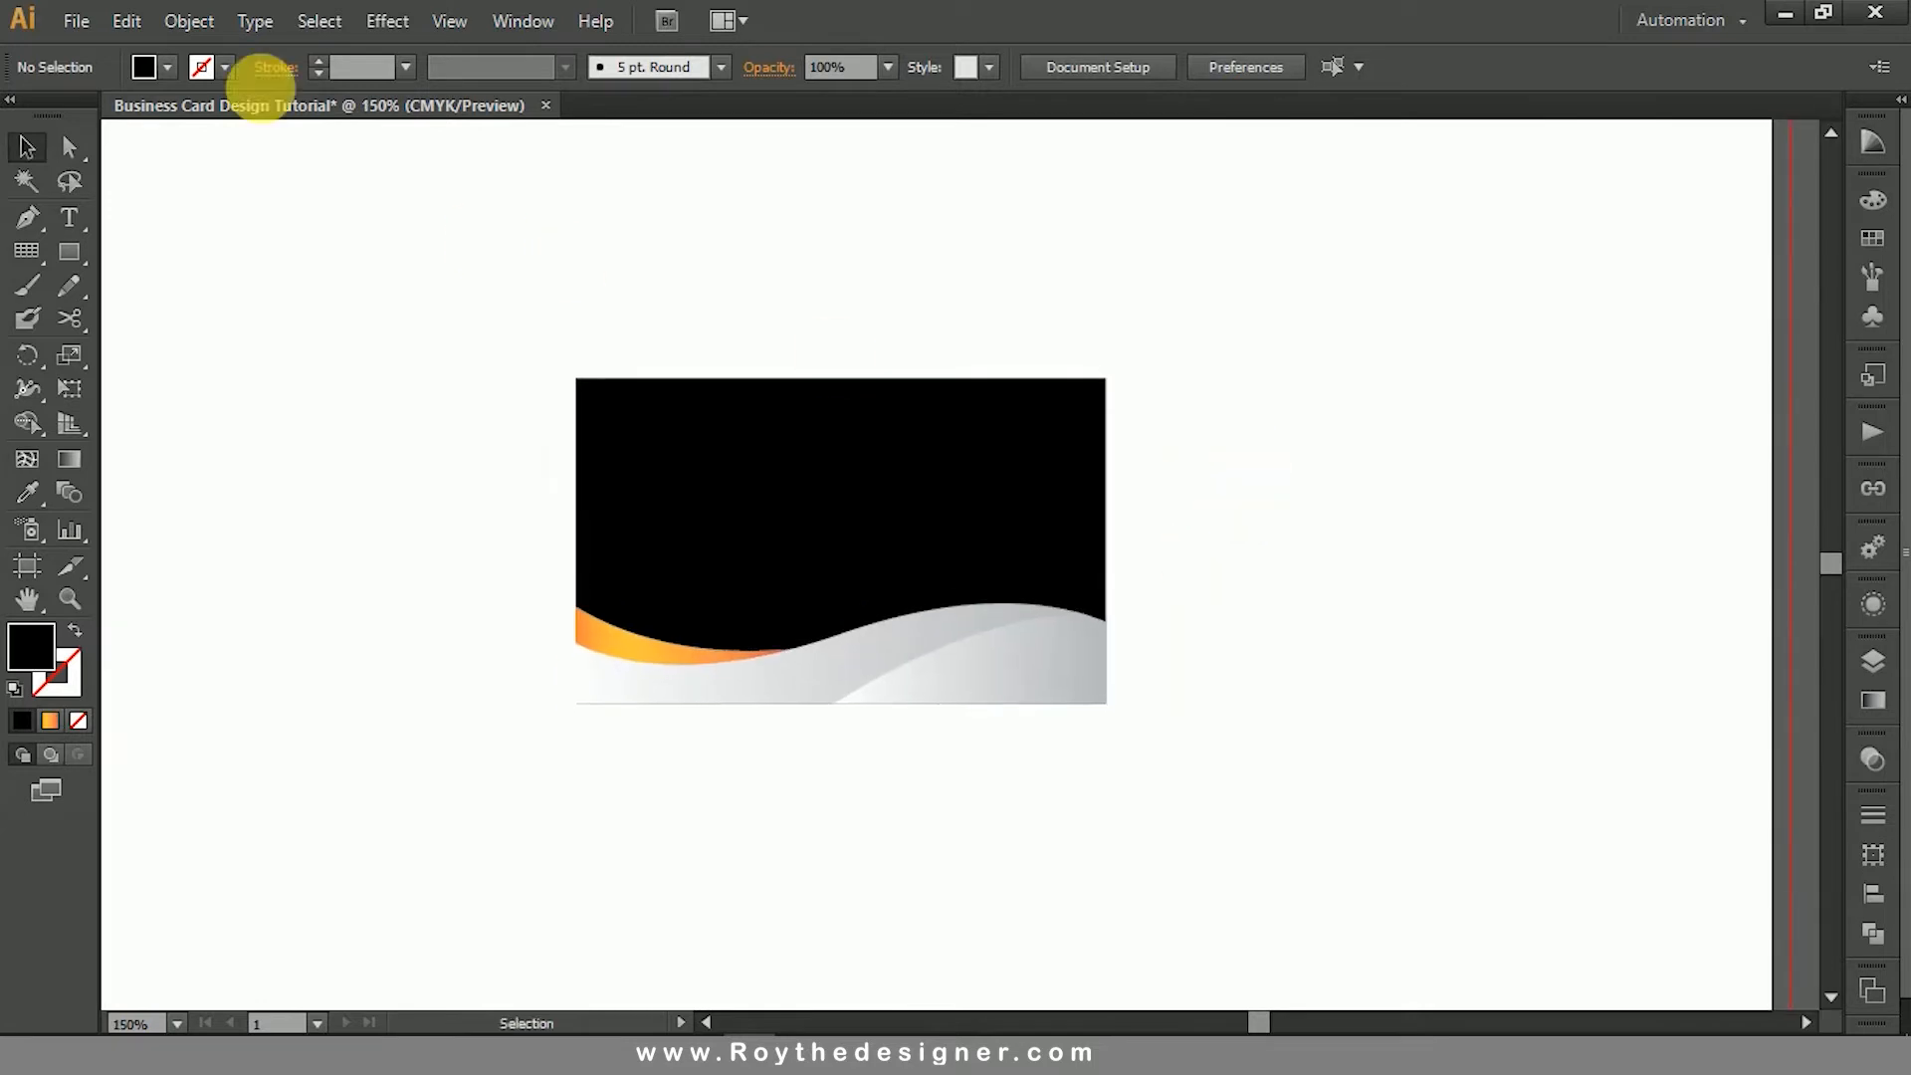
- Open the Illustrator file Business Card Info from the Business Card Info folder
left_click(76, 21)
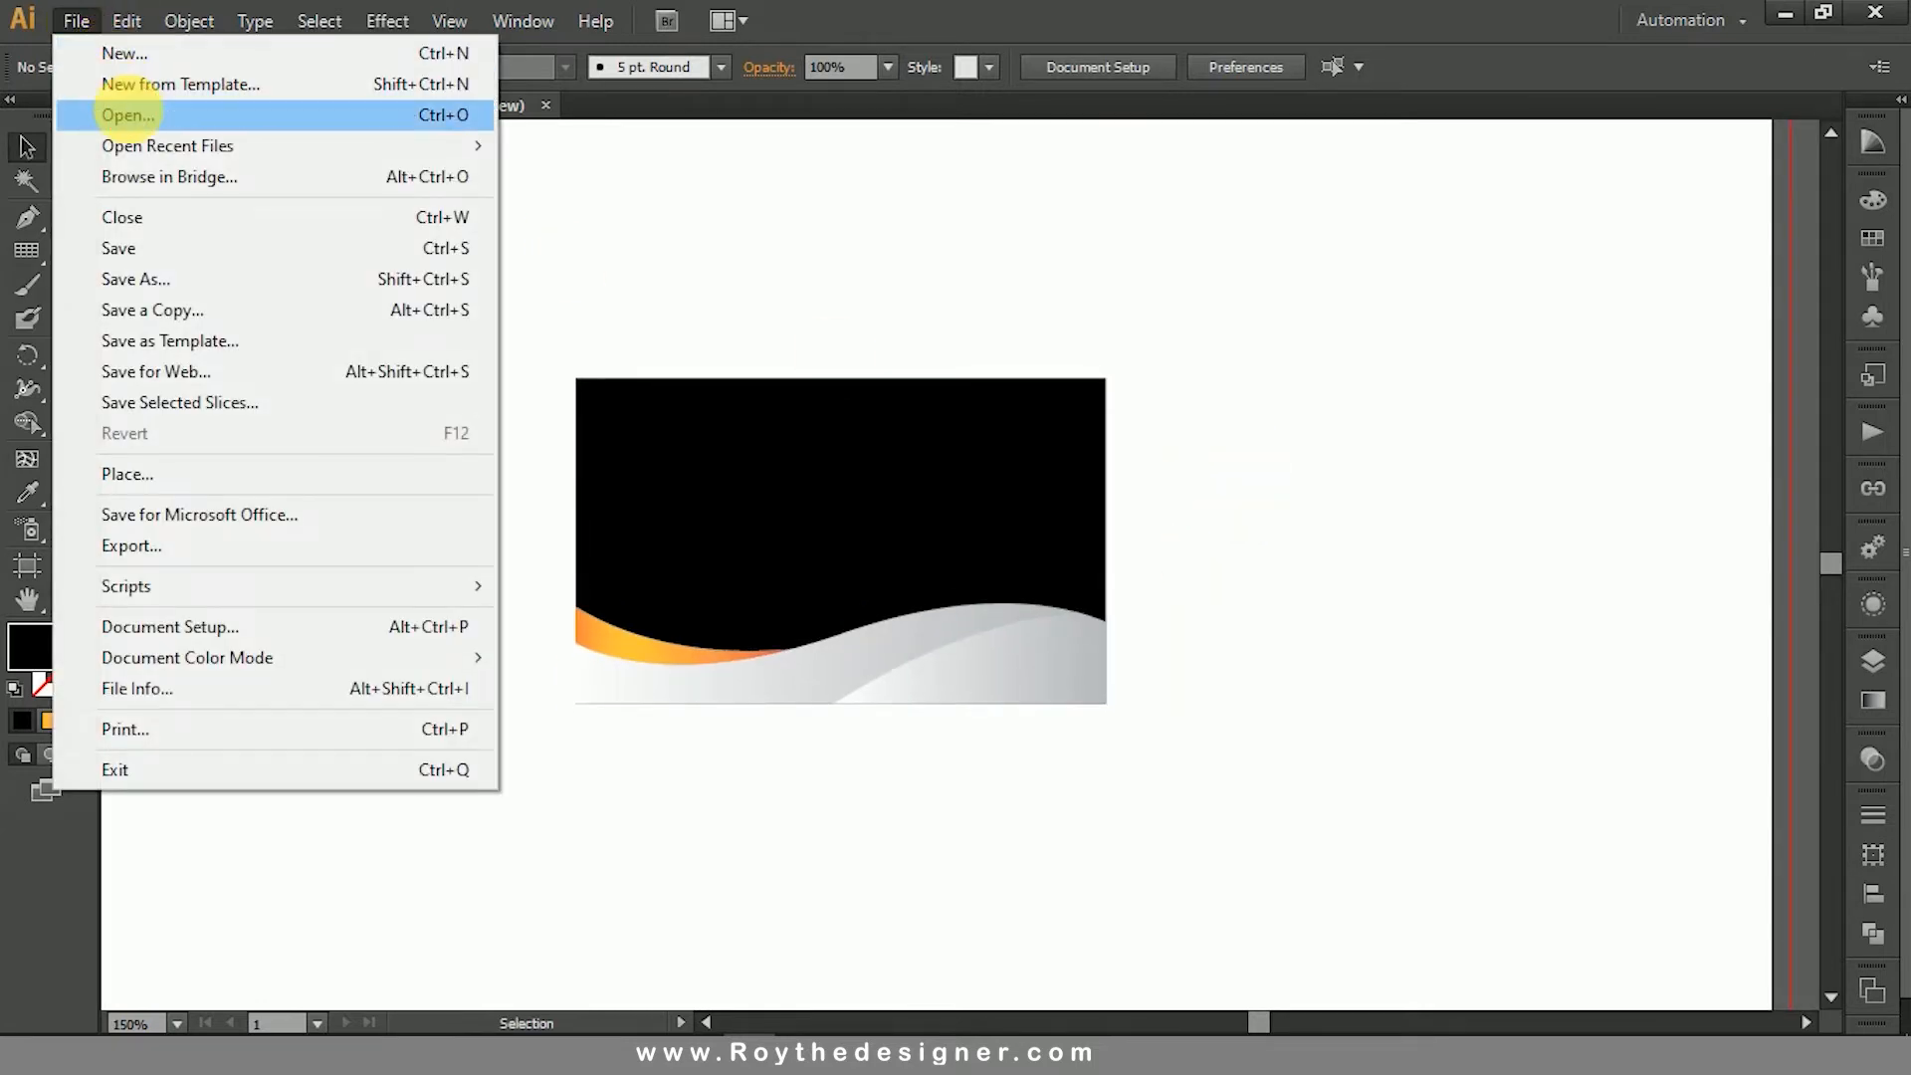
left_click(130, 114)
left_click(438, 141)
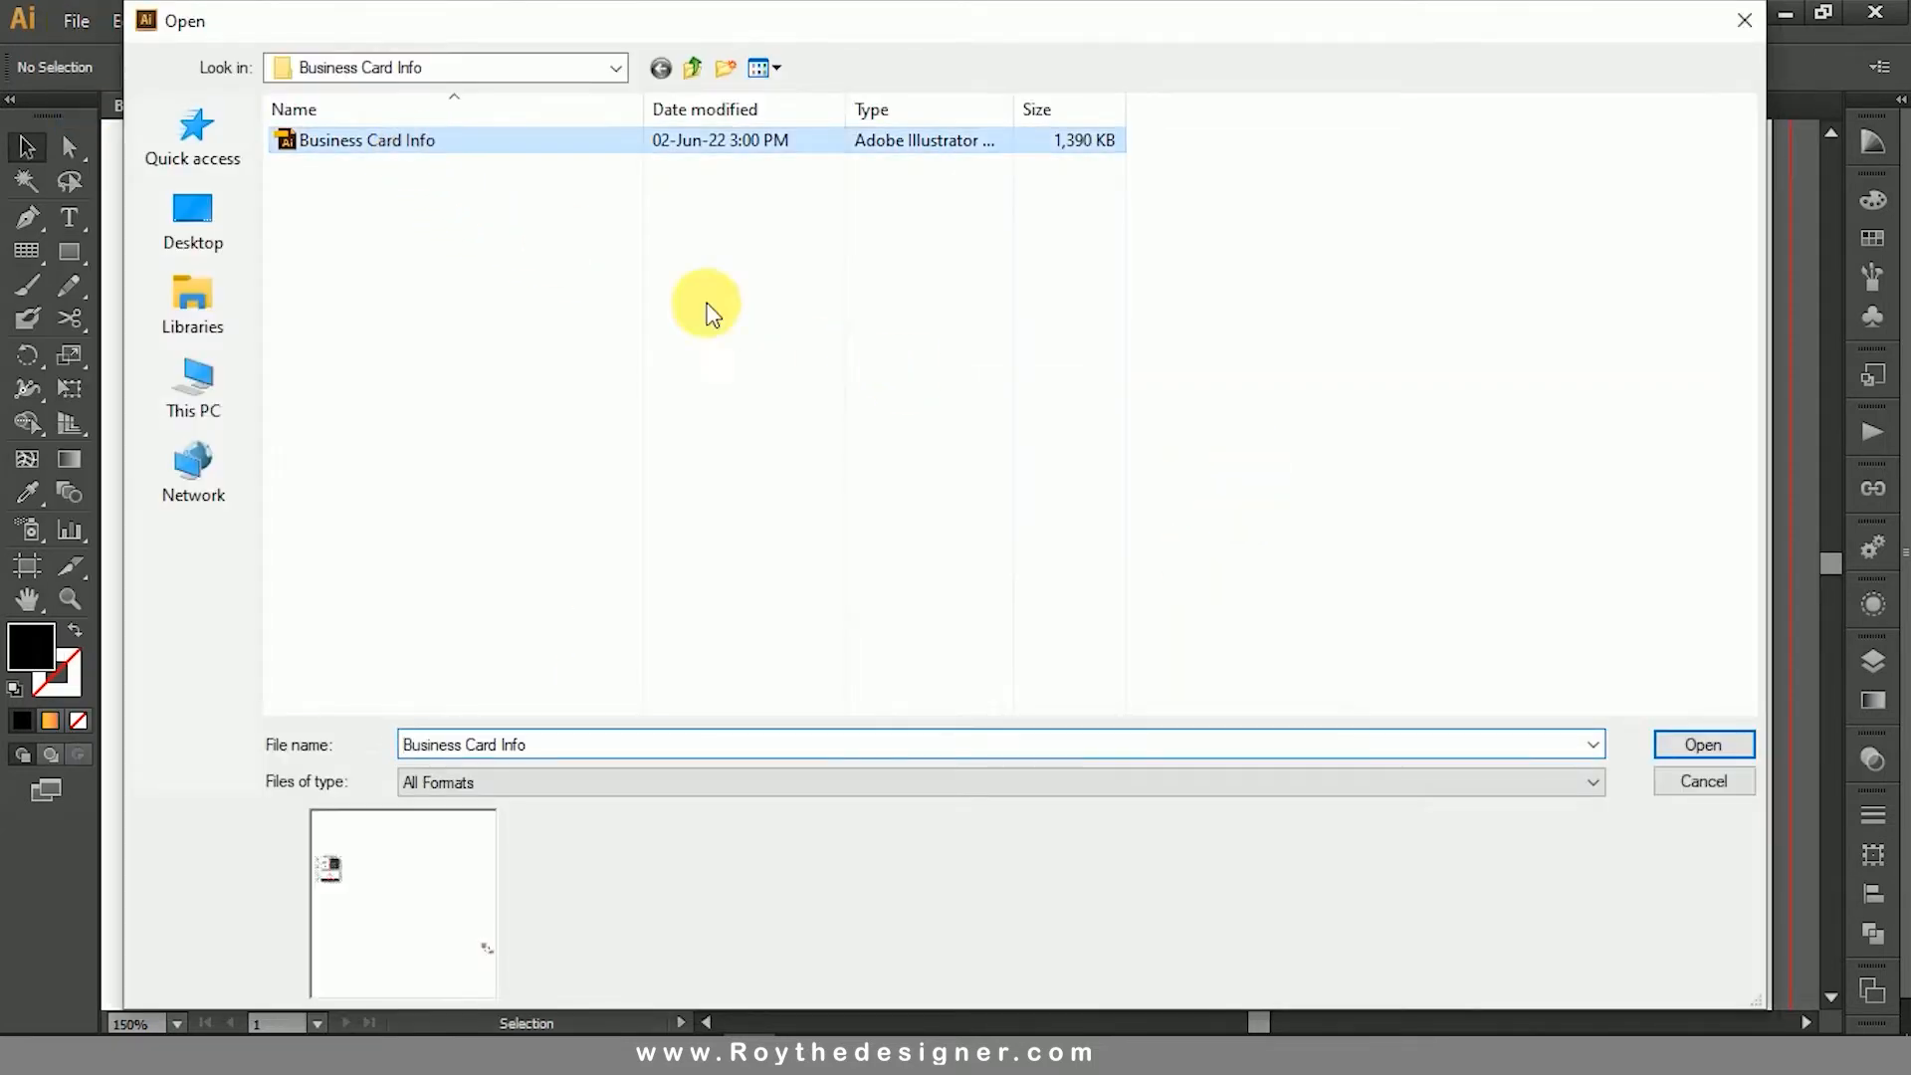
left_click(1704, 745)
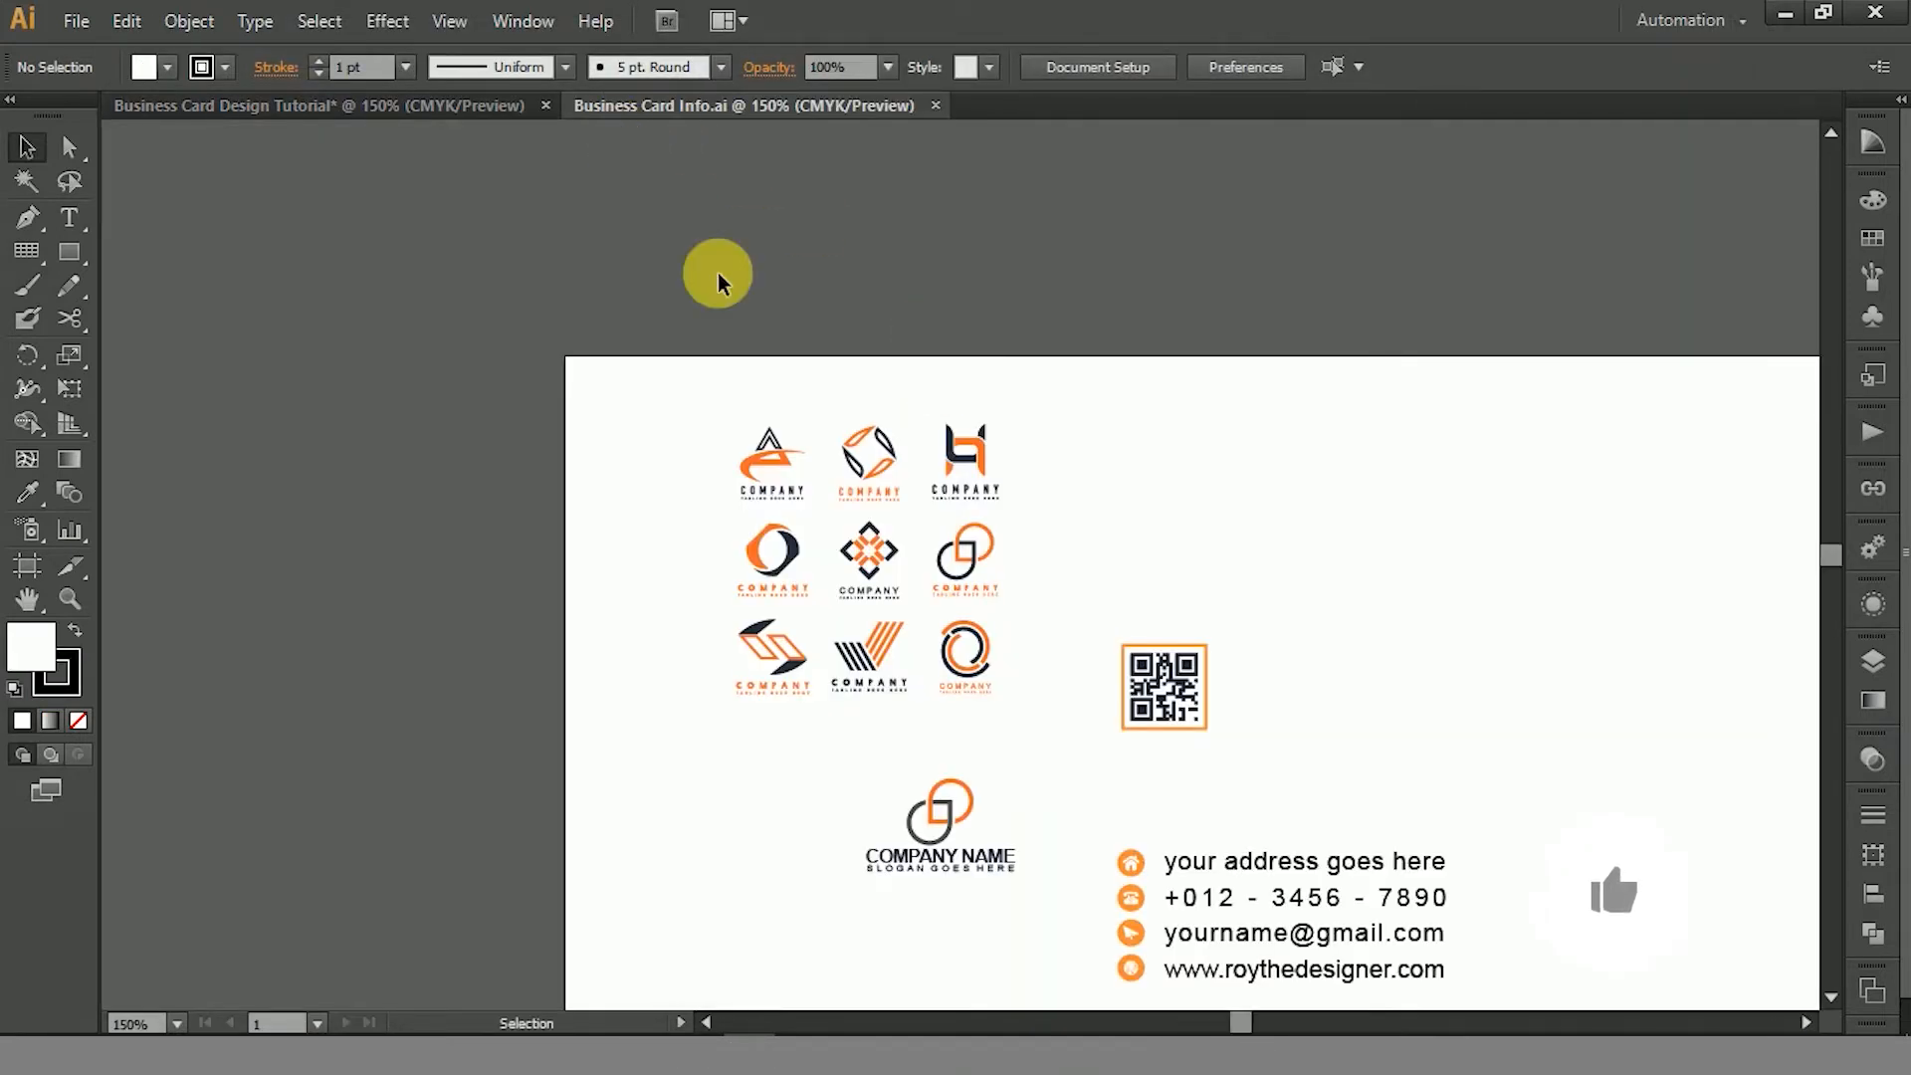
- Group the two-ring logo mark with its COMPANY NAME and slogan text
left_click_drag(1113, 604, 1031, 422)
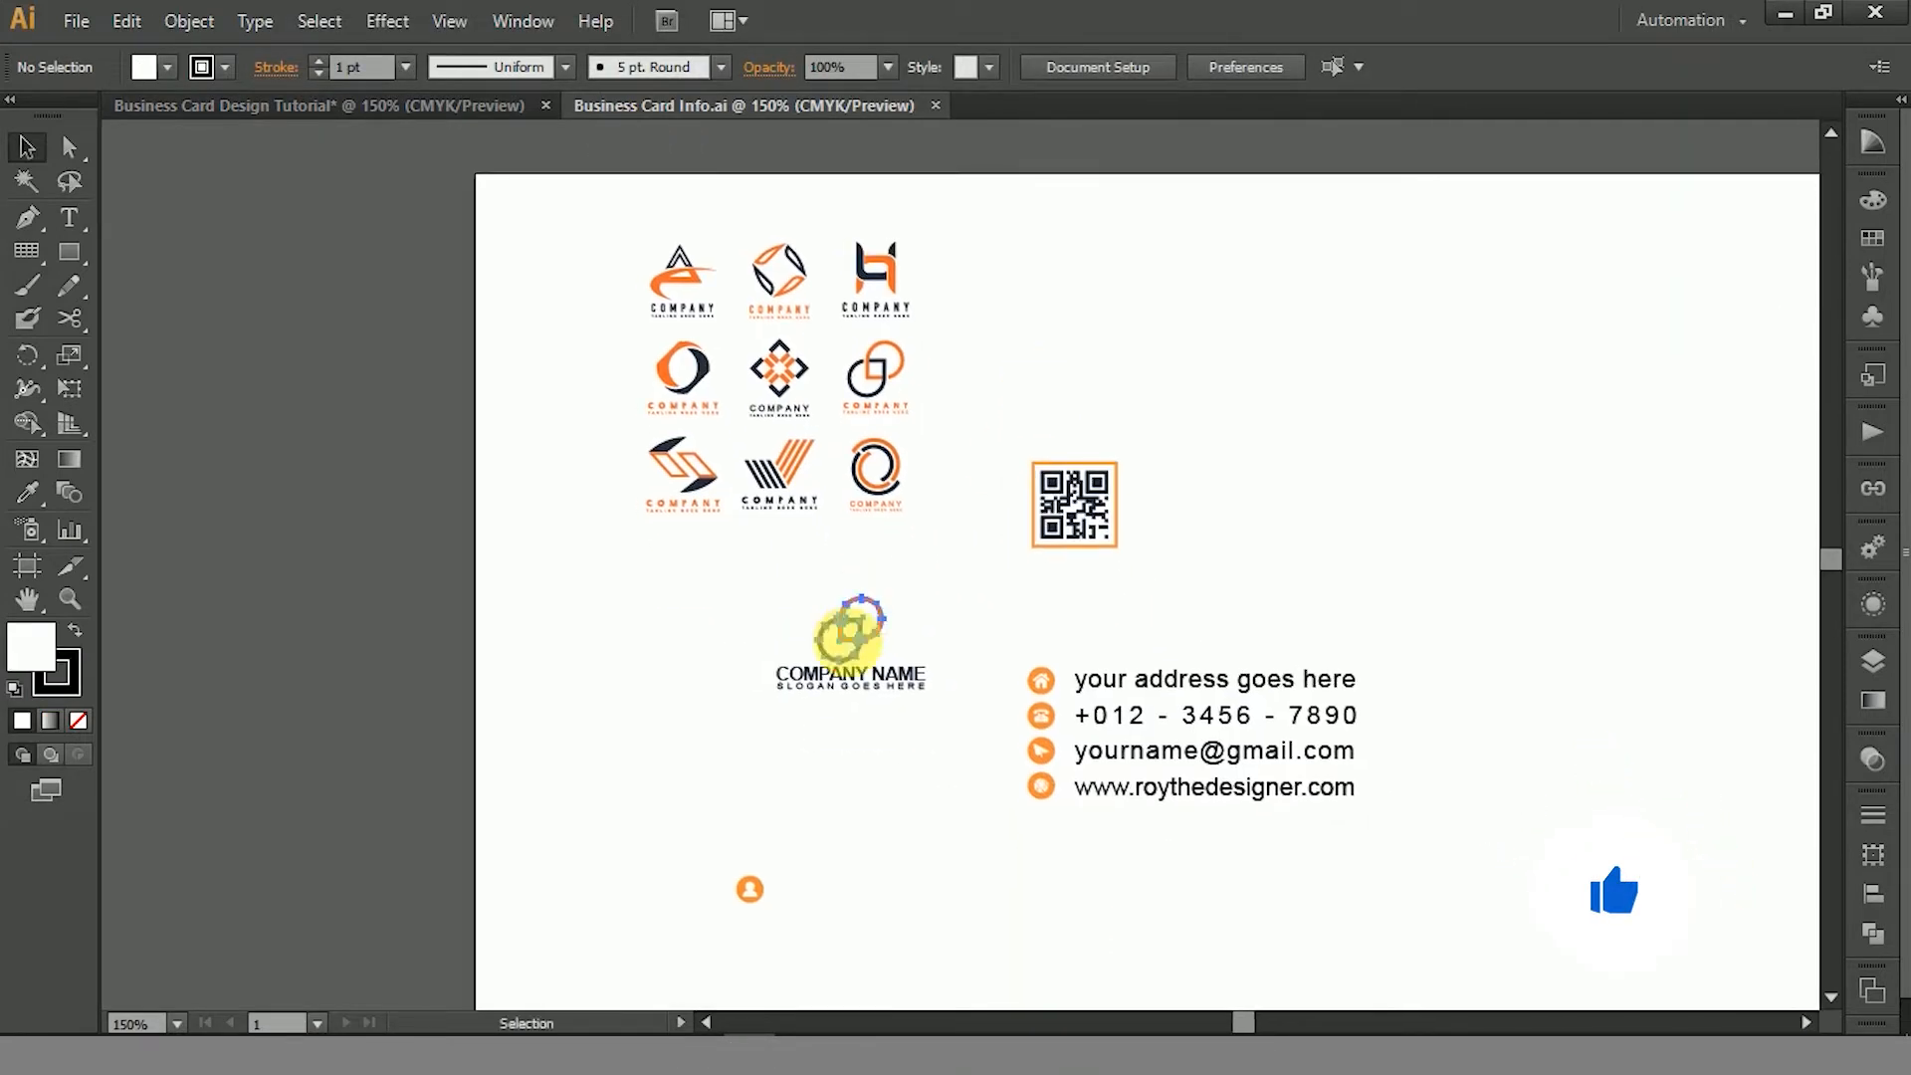
left_click(848, 642)
left_click_drag(885, 718, 817, 589)
right_click(852, 617)
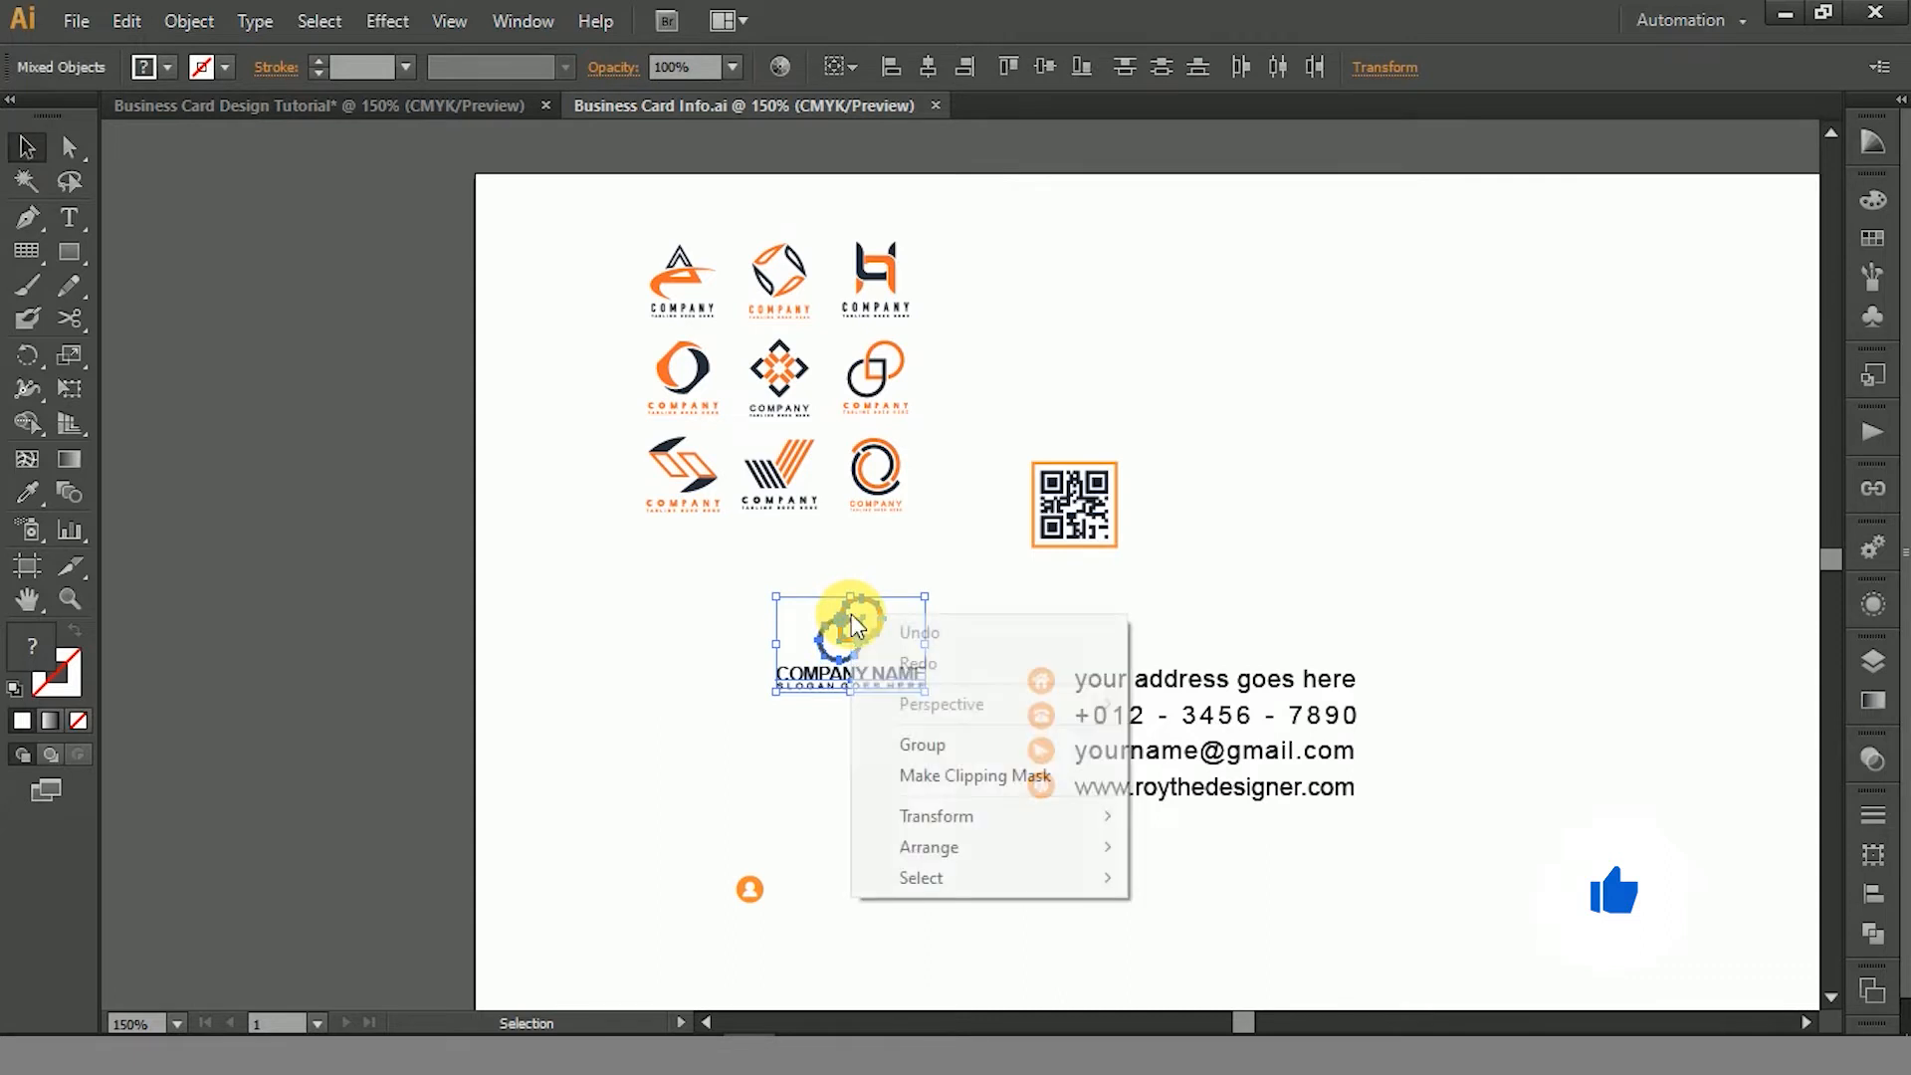
left_click(921, 745)
- Add the QR code and the contact details block to the logo selection and copy all three
left_click(1055, 516, "shift")
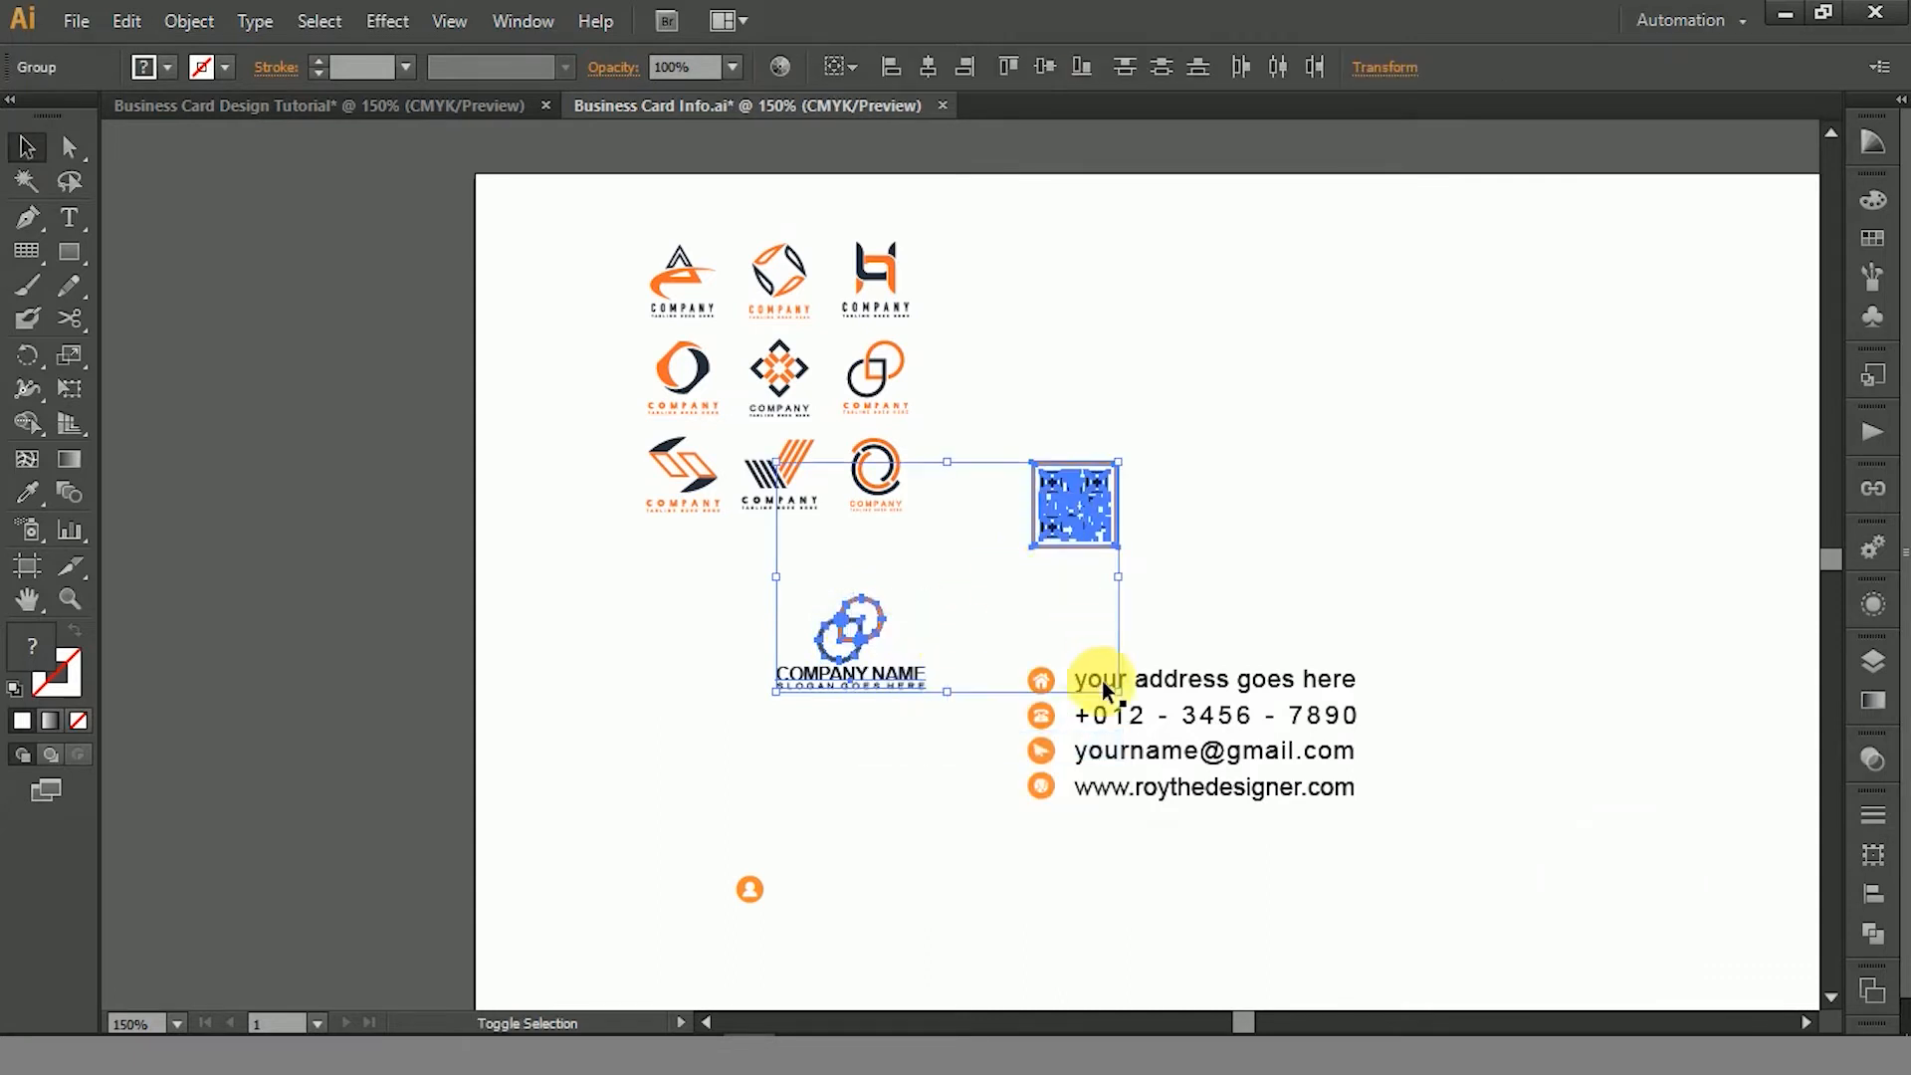
left_click(1163, 694, "shift")
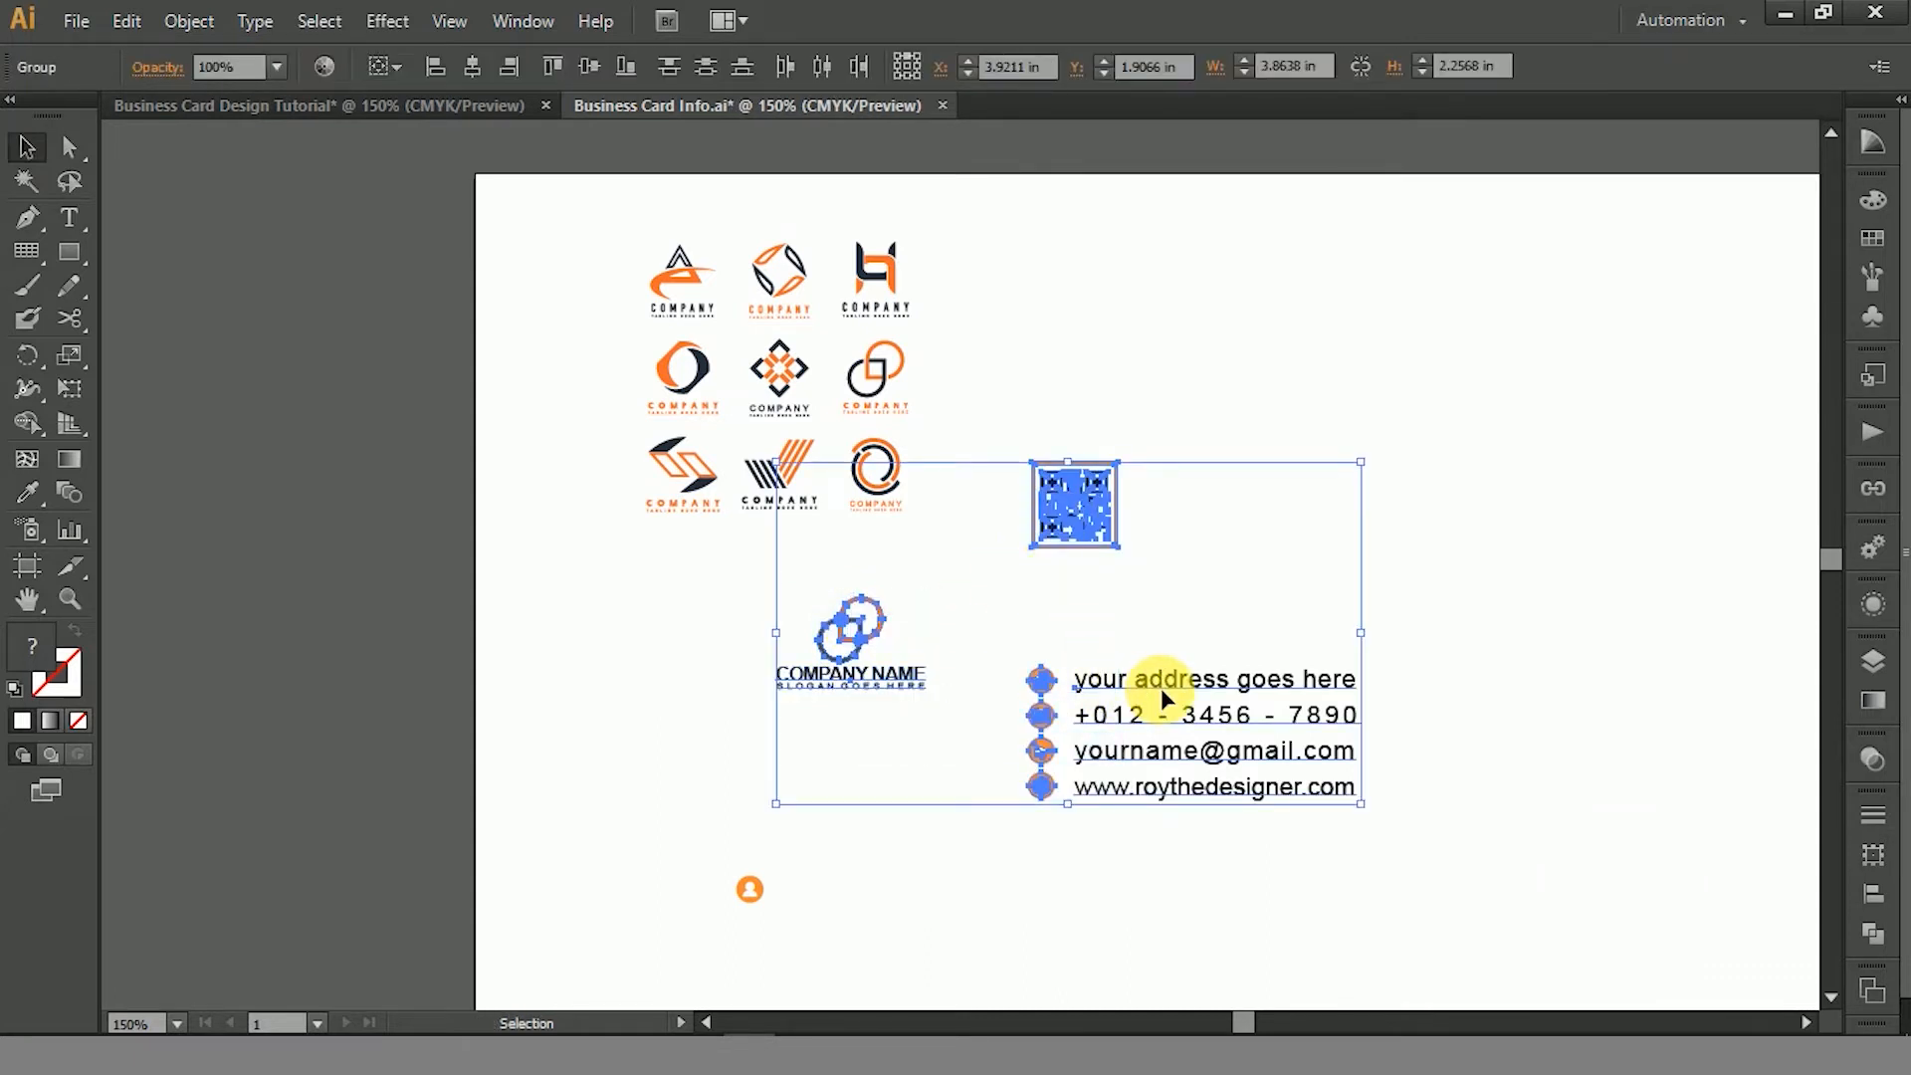
left_click(127, 21)
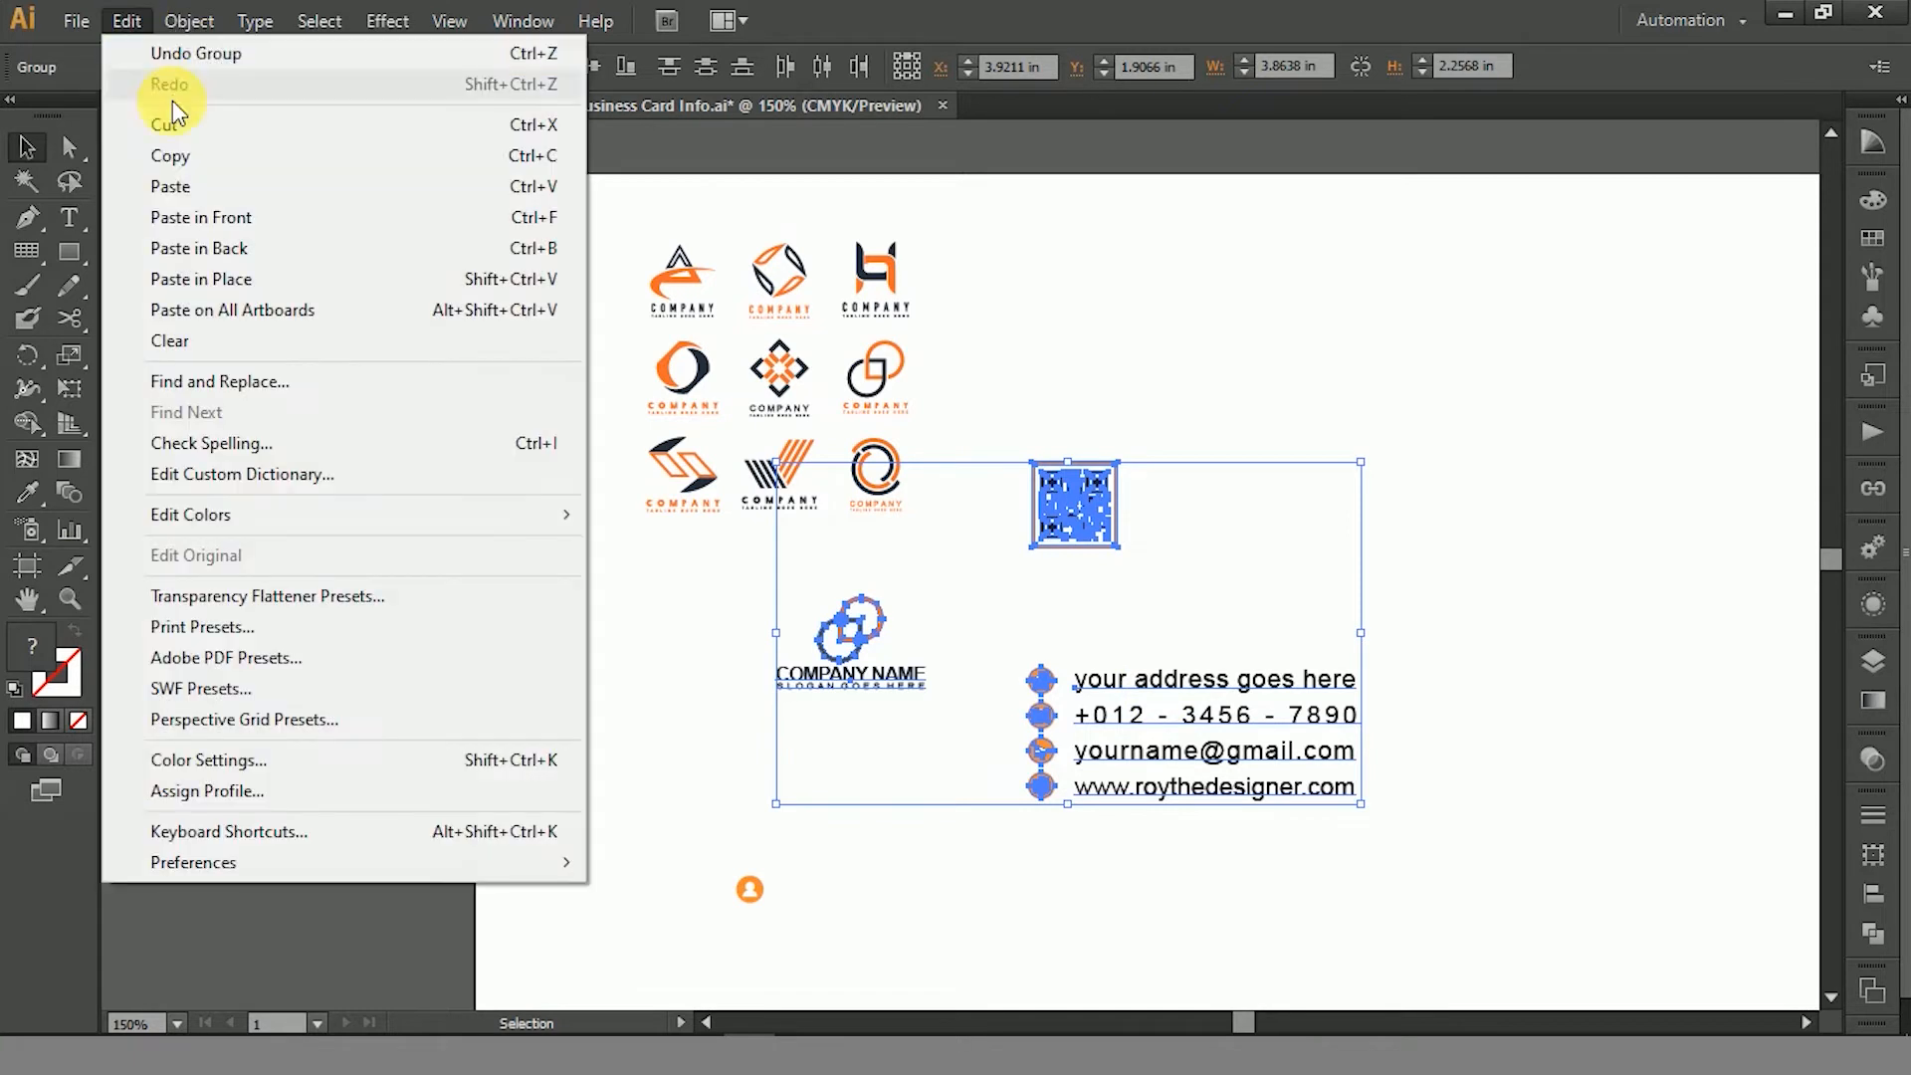
left_click(189, 158)
- Paste the copied logo, QR code and contact details into the Business Card Design Tutorial document
left_click(312, 115)
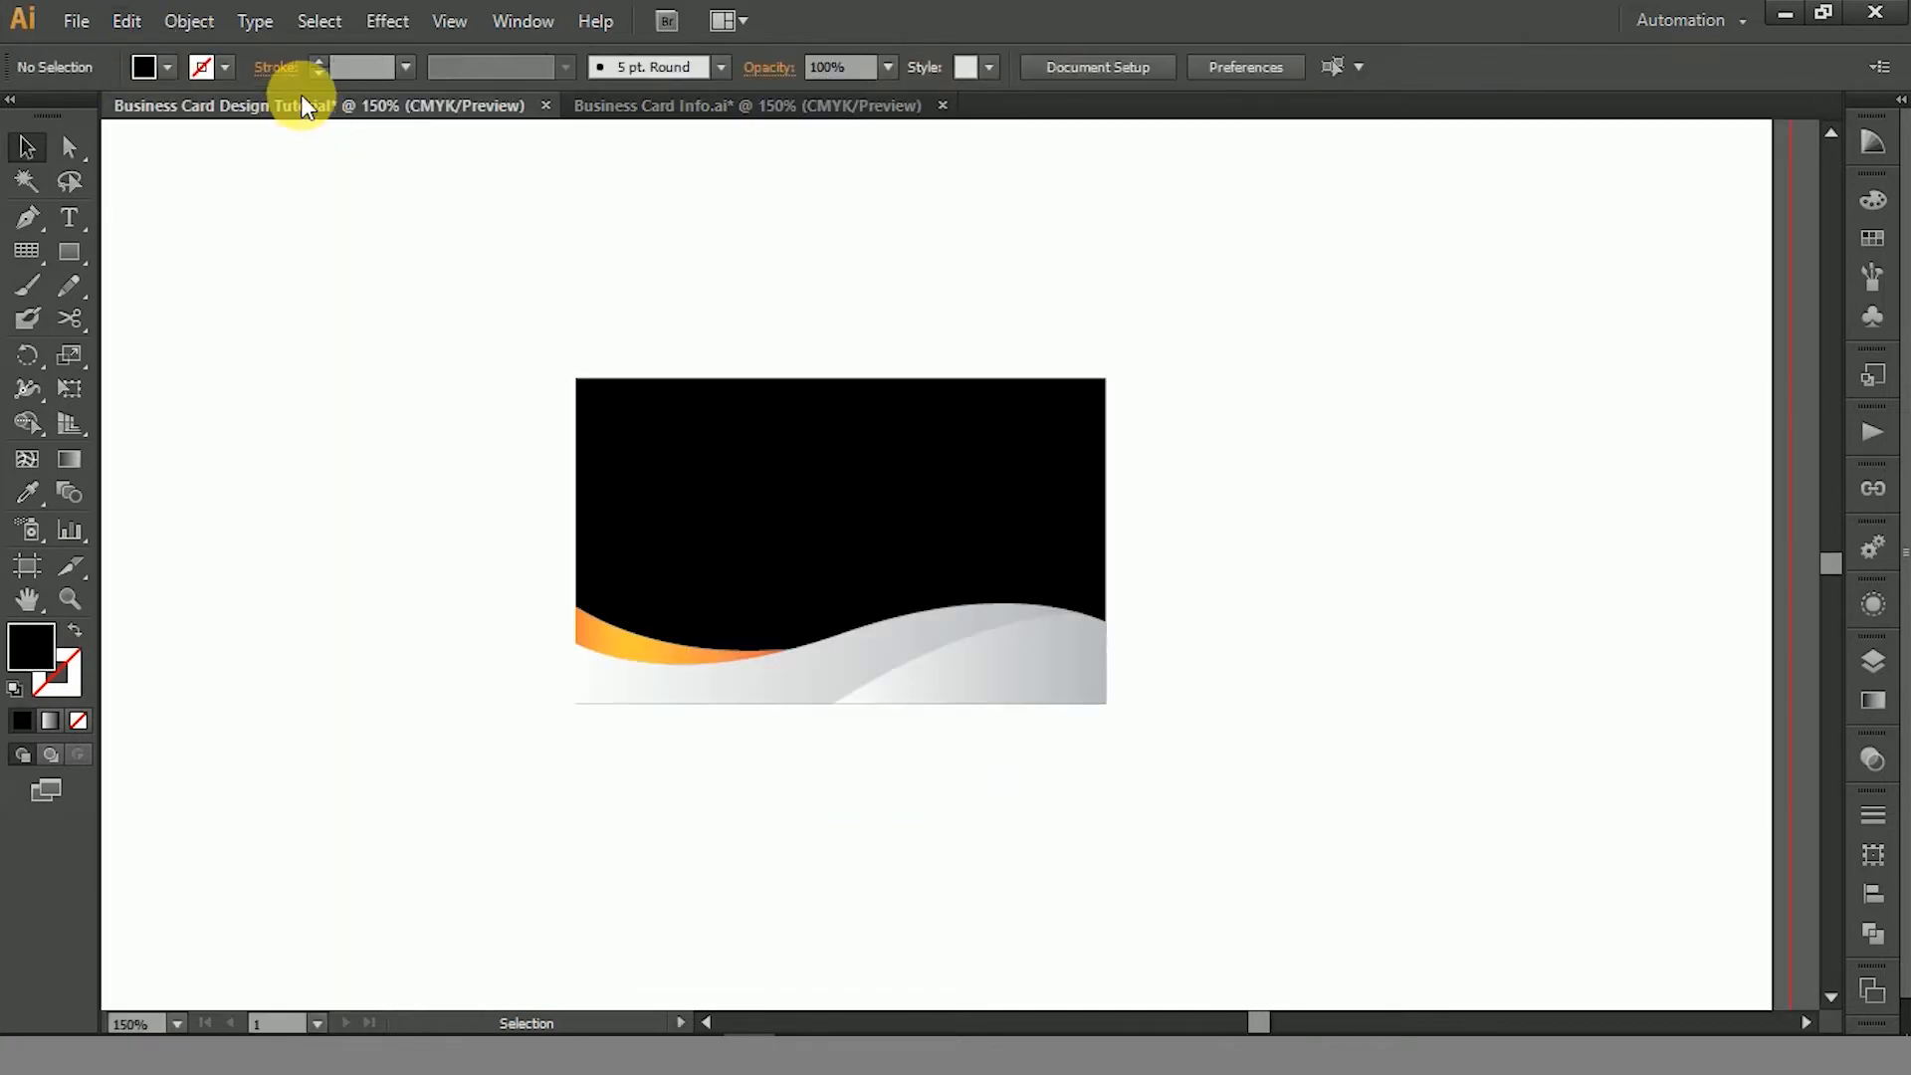
left_click(189, 22)
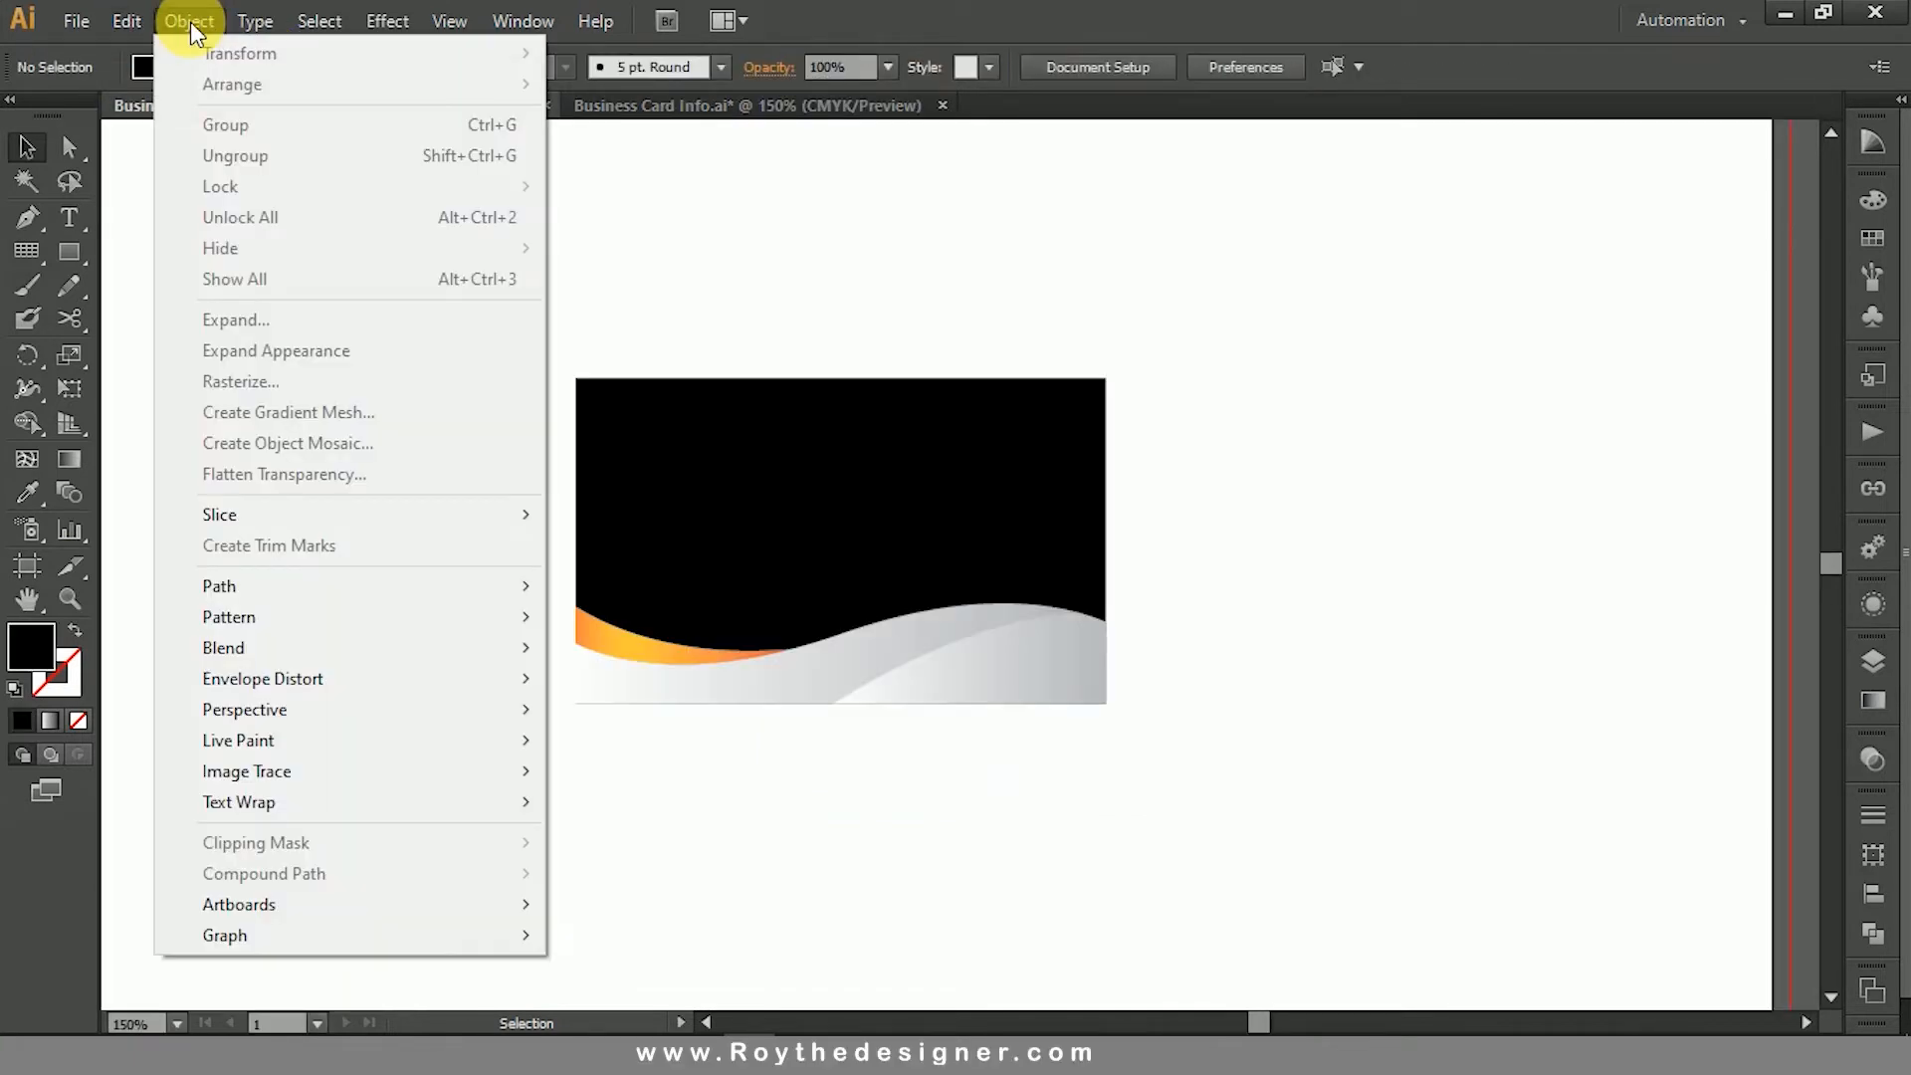
left_click(127, 21)
left_click(200, 225)
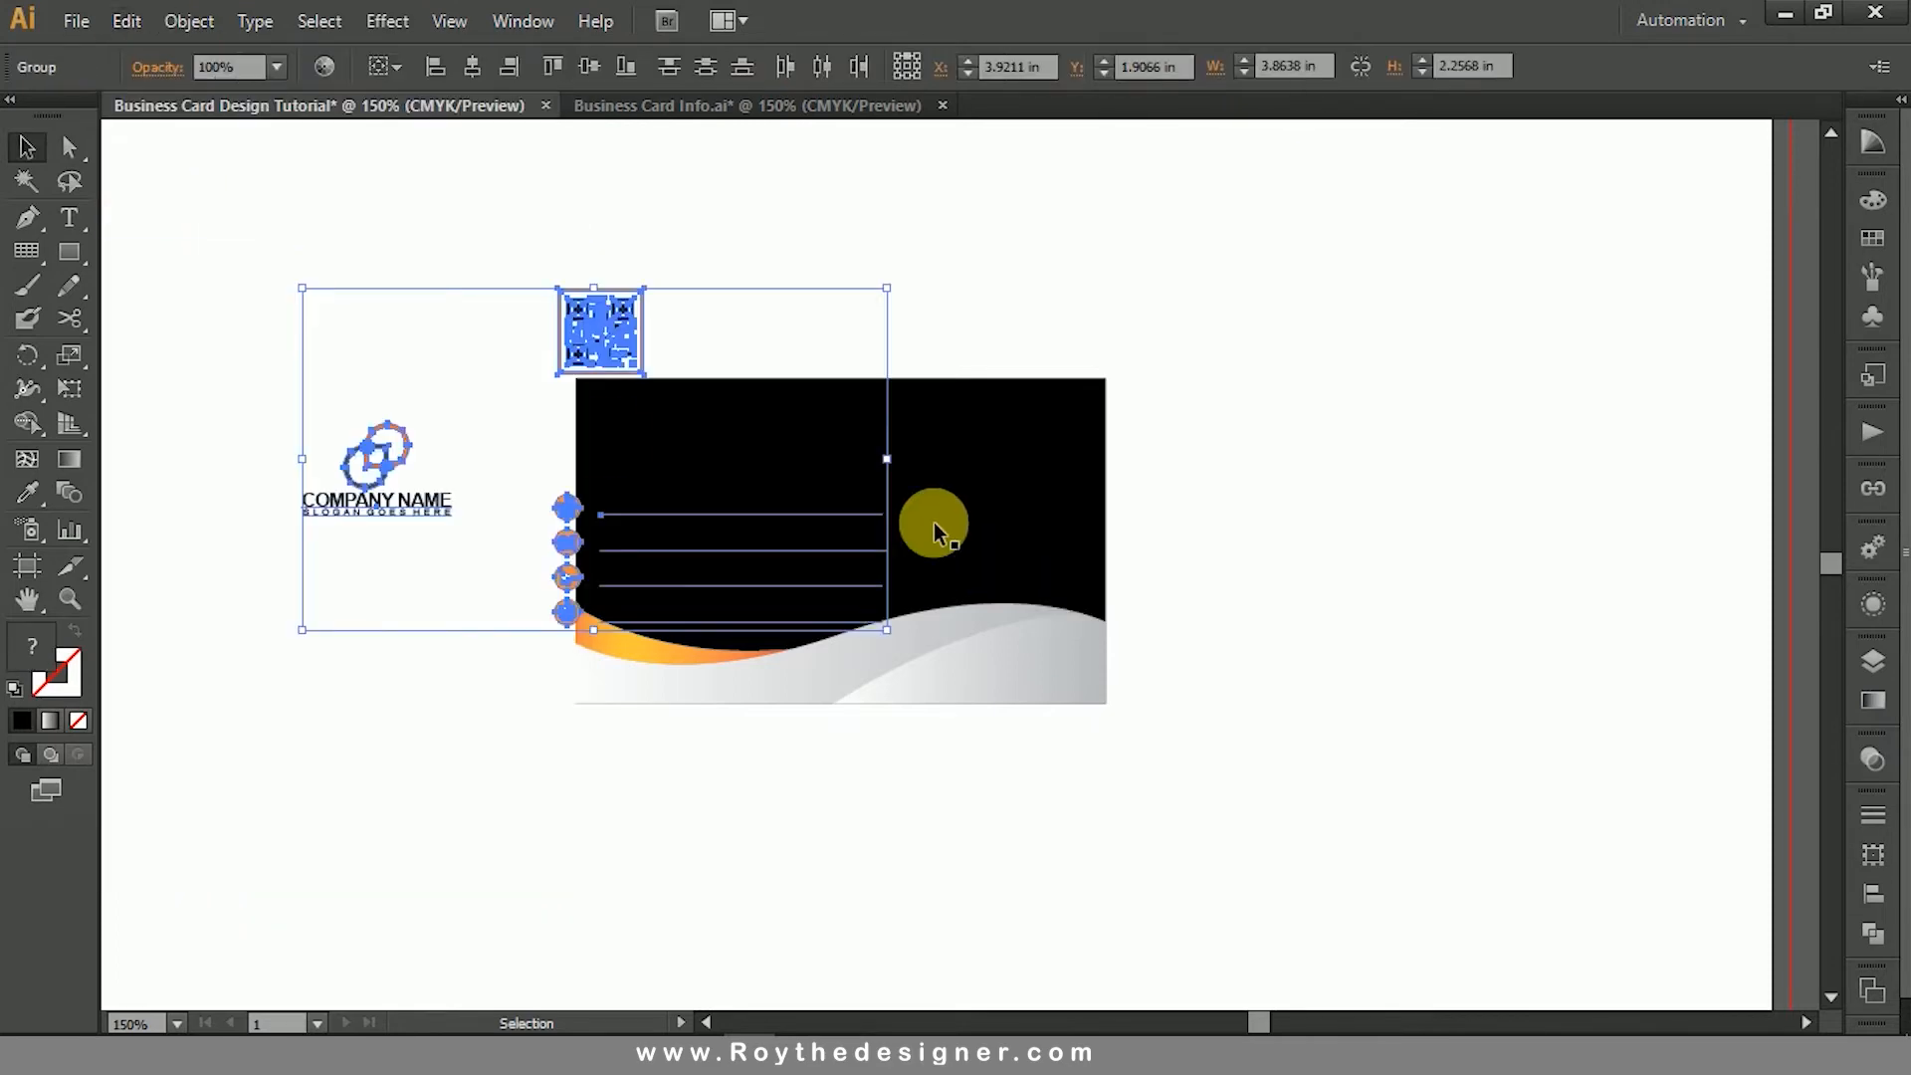
- Move the pasted logo, QR code and contact details off the card to the empty area at its upper right
scroll(986, 734, "up", 4)
left_click_drag(664, 582, 1425, 388)
left_click(1333, 819)
scroll(1333, 819, "down", 2)
left_click(1233, 452)
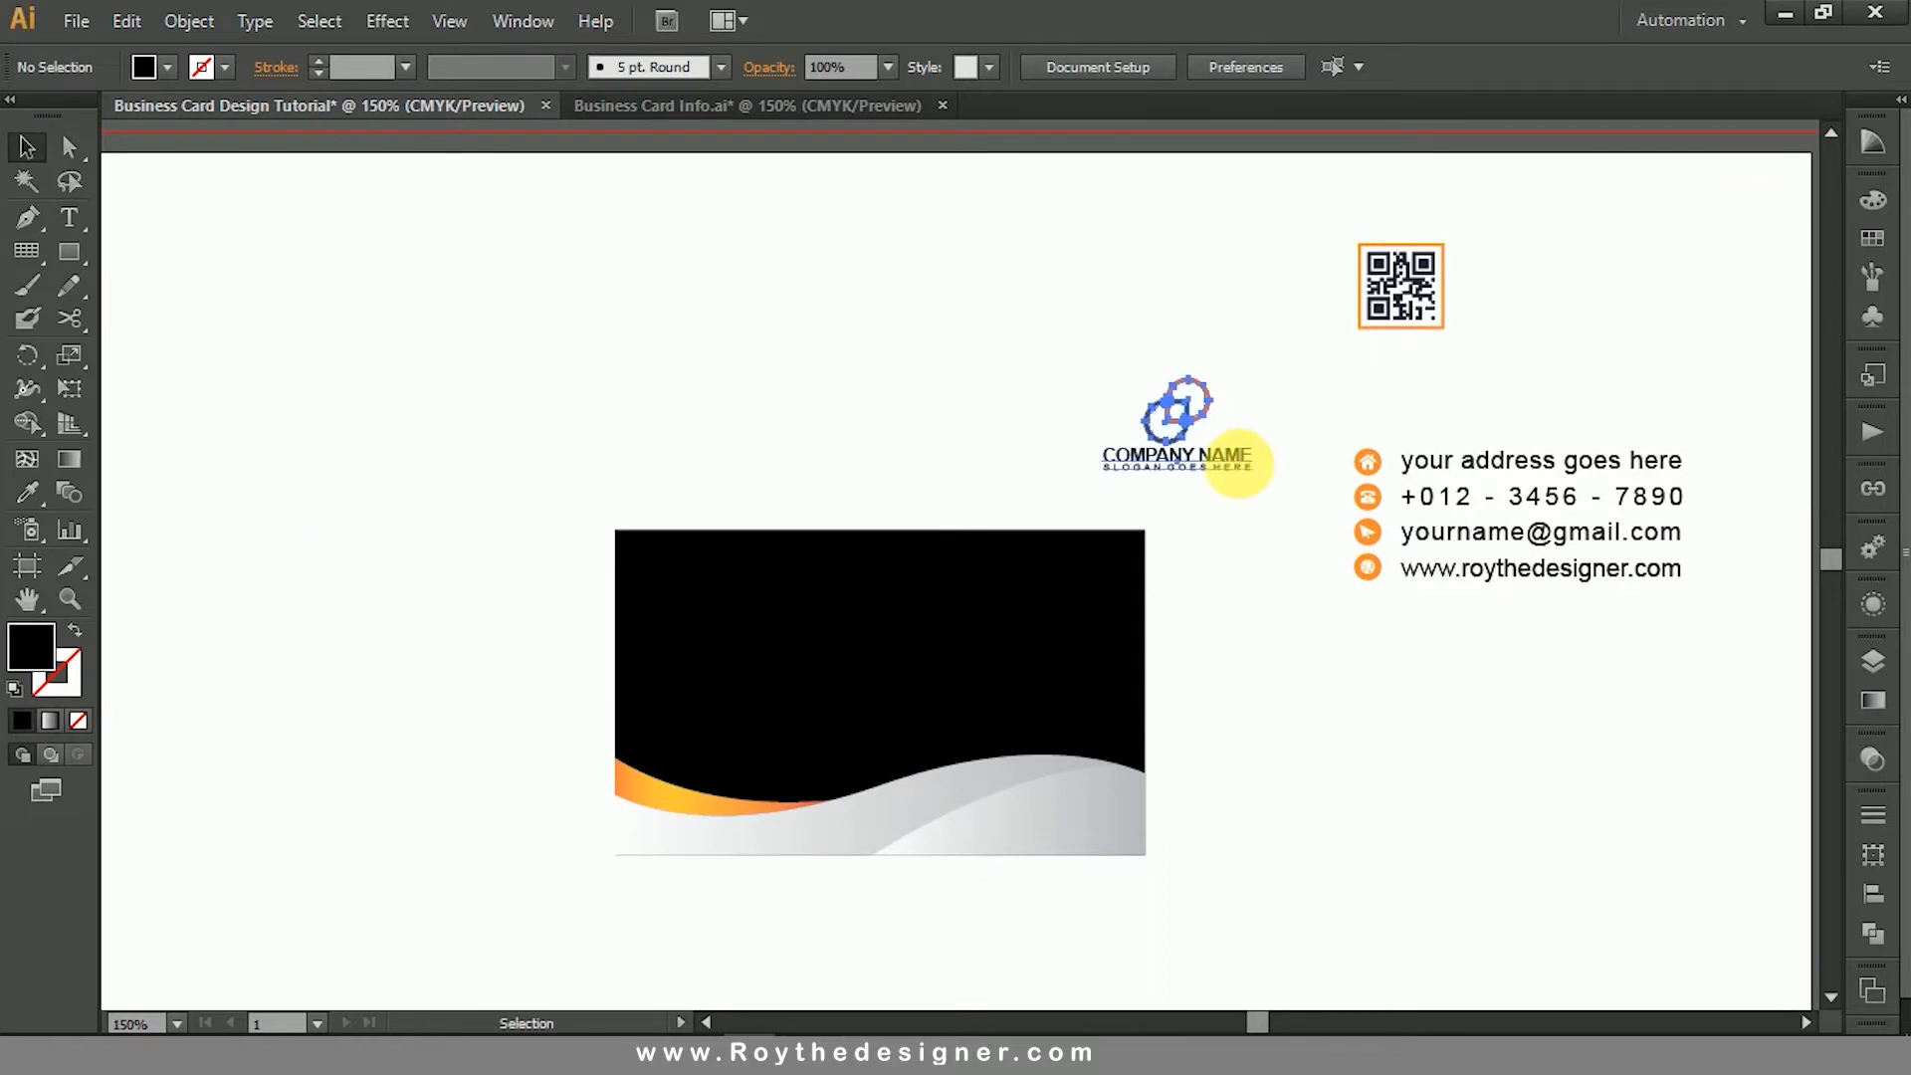
- Move the logo with its company name and slogan onto the card's black area and enlarge it to about 1.25 in wide
left_click_drag(1214, 461, 963, 666)
left_click(1198, 685)
- Show the rulers and place a vertical guide through the centre of the card
left_click(1105, 617)
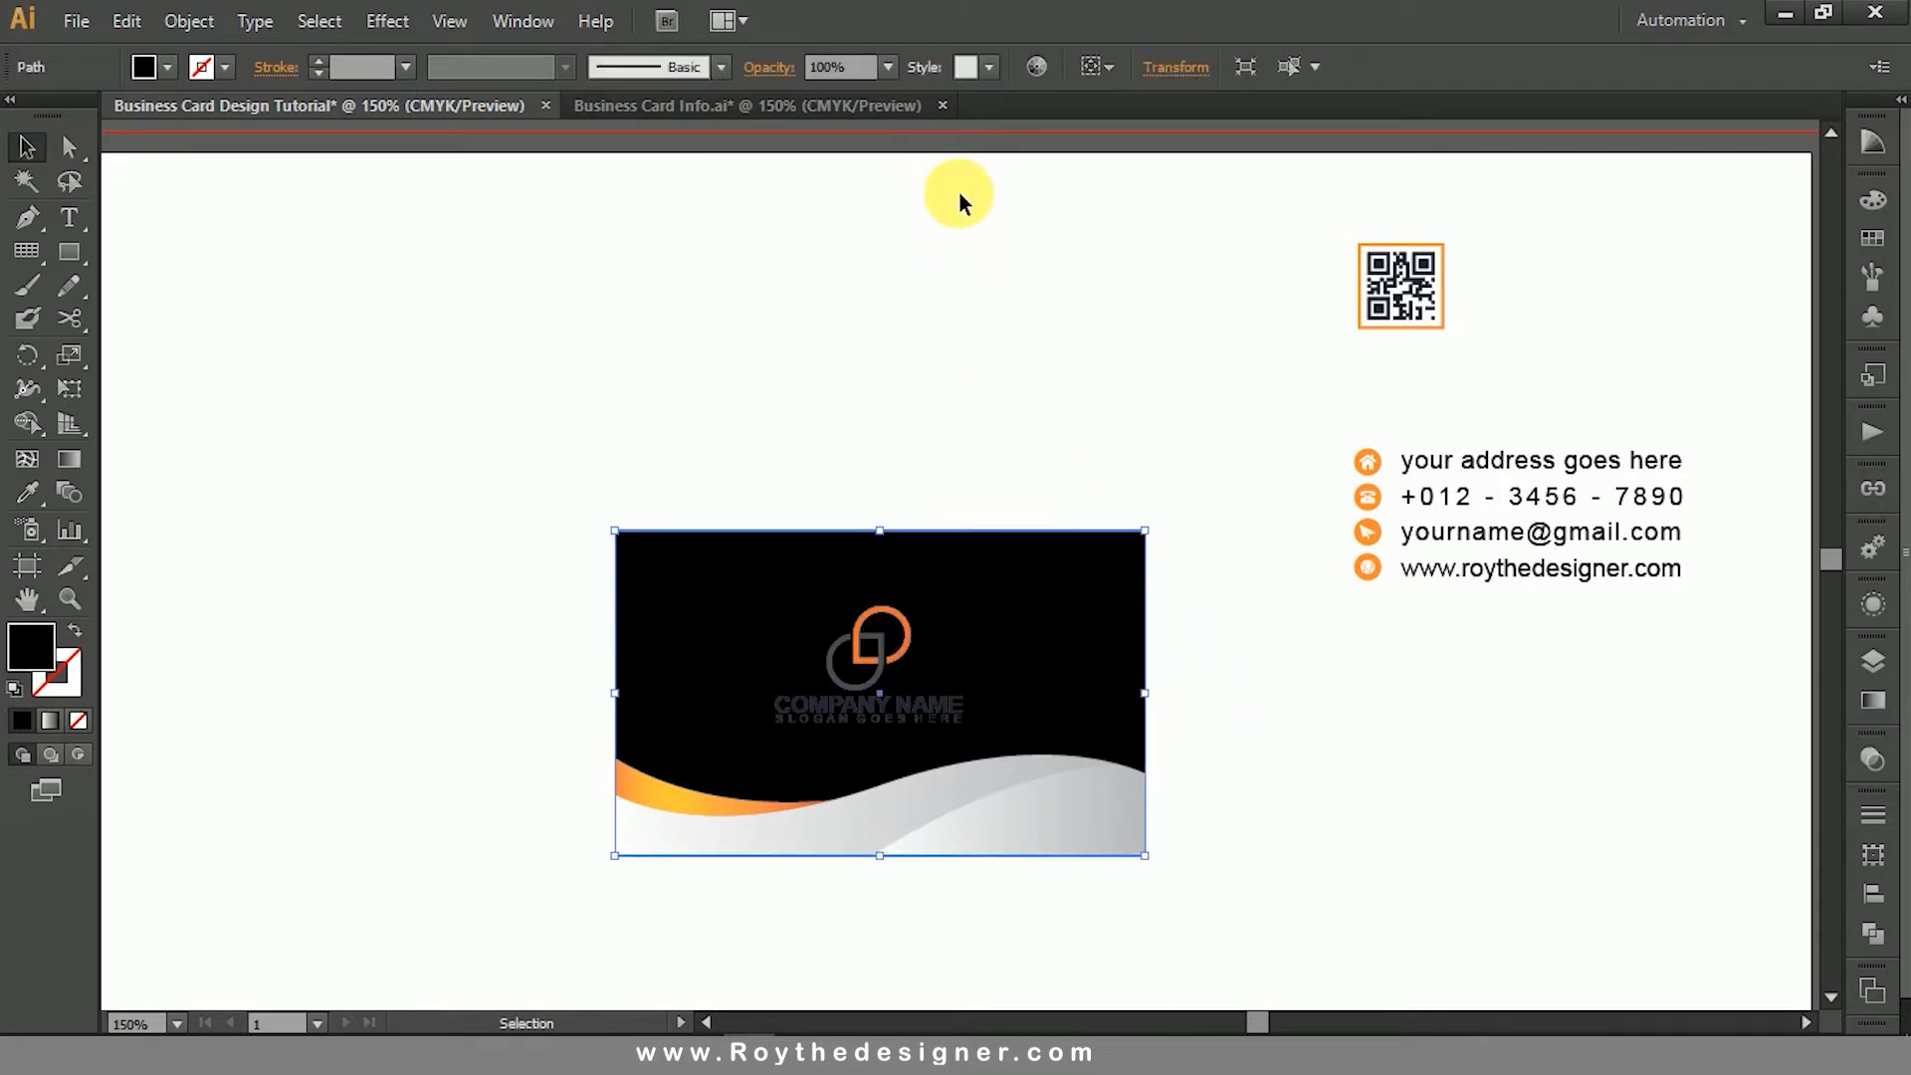
left_click(450, 22)
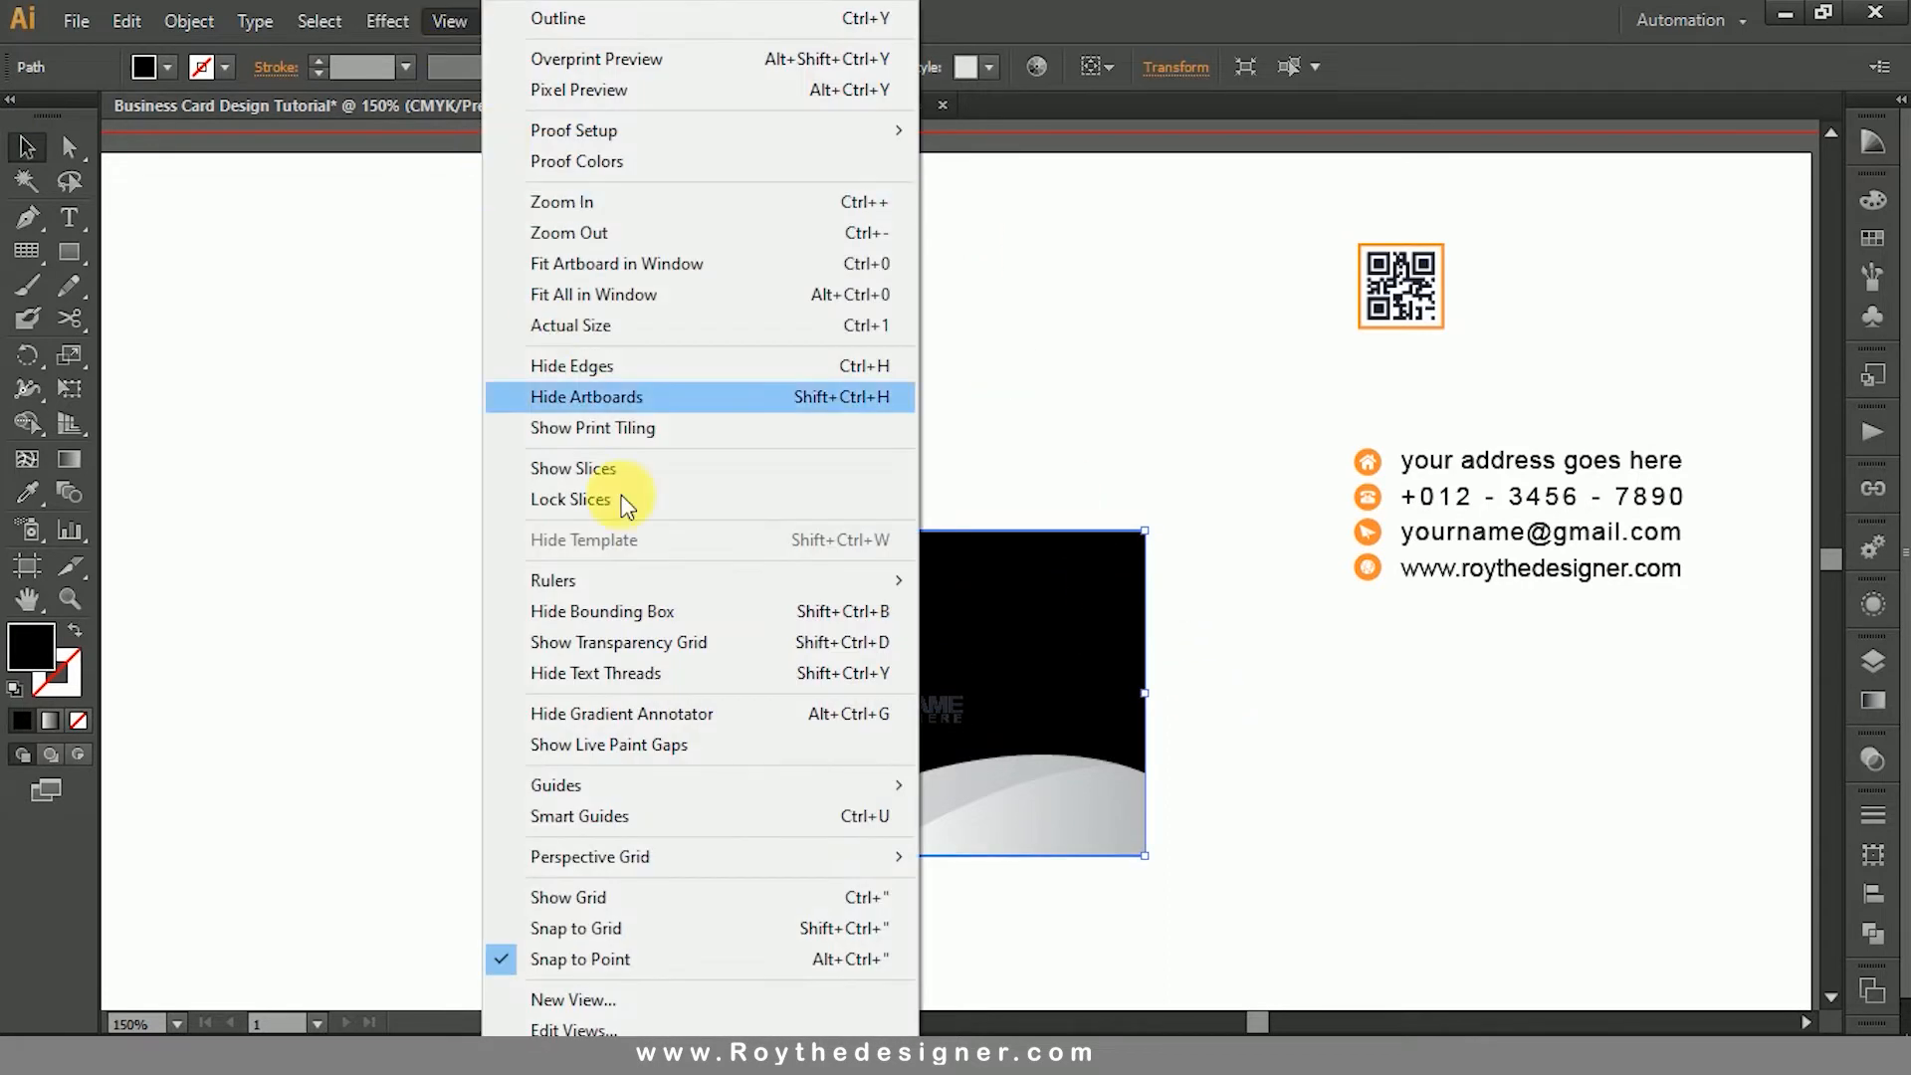
mouse_move(683, 577)
left_click(990, 581)
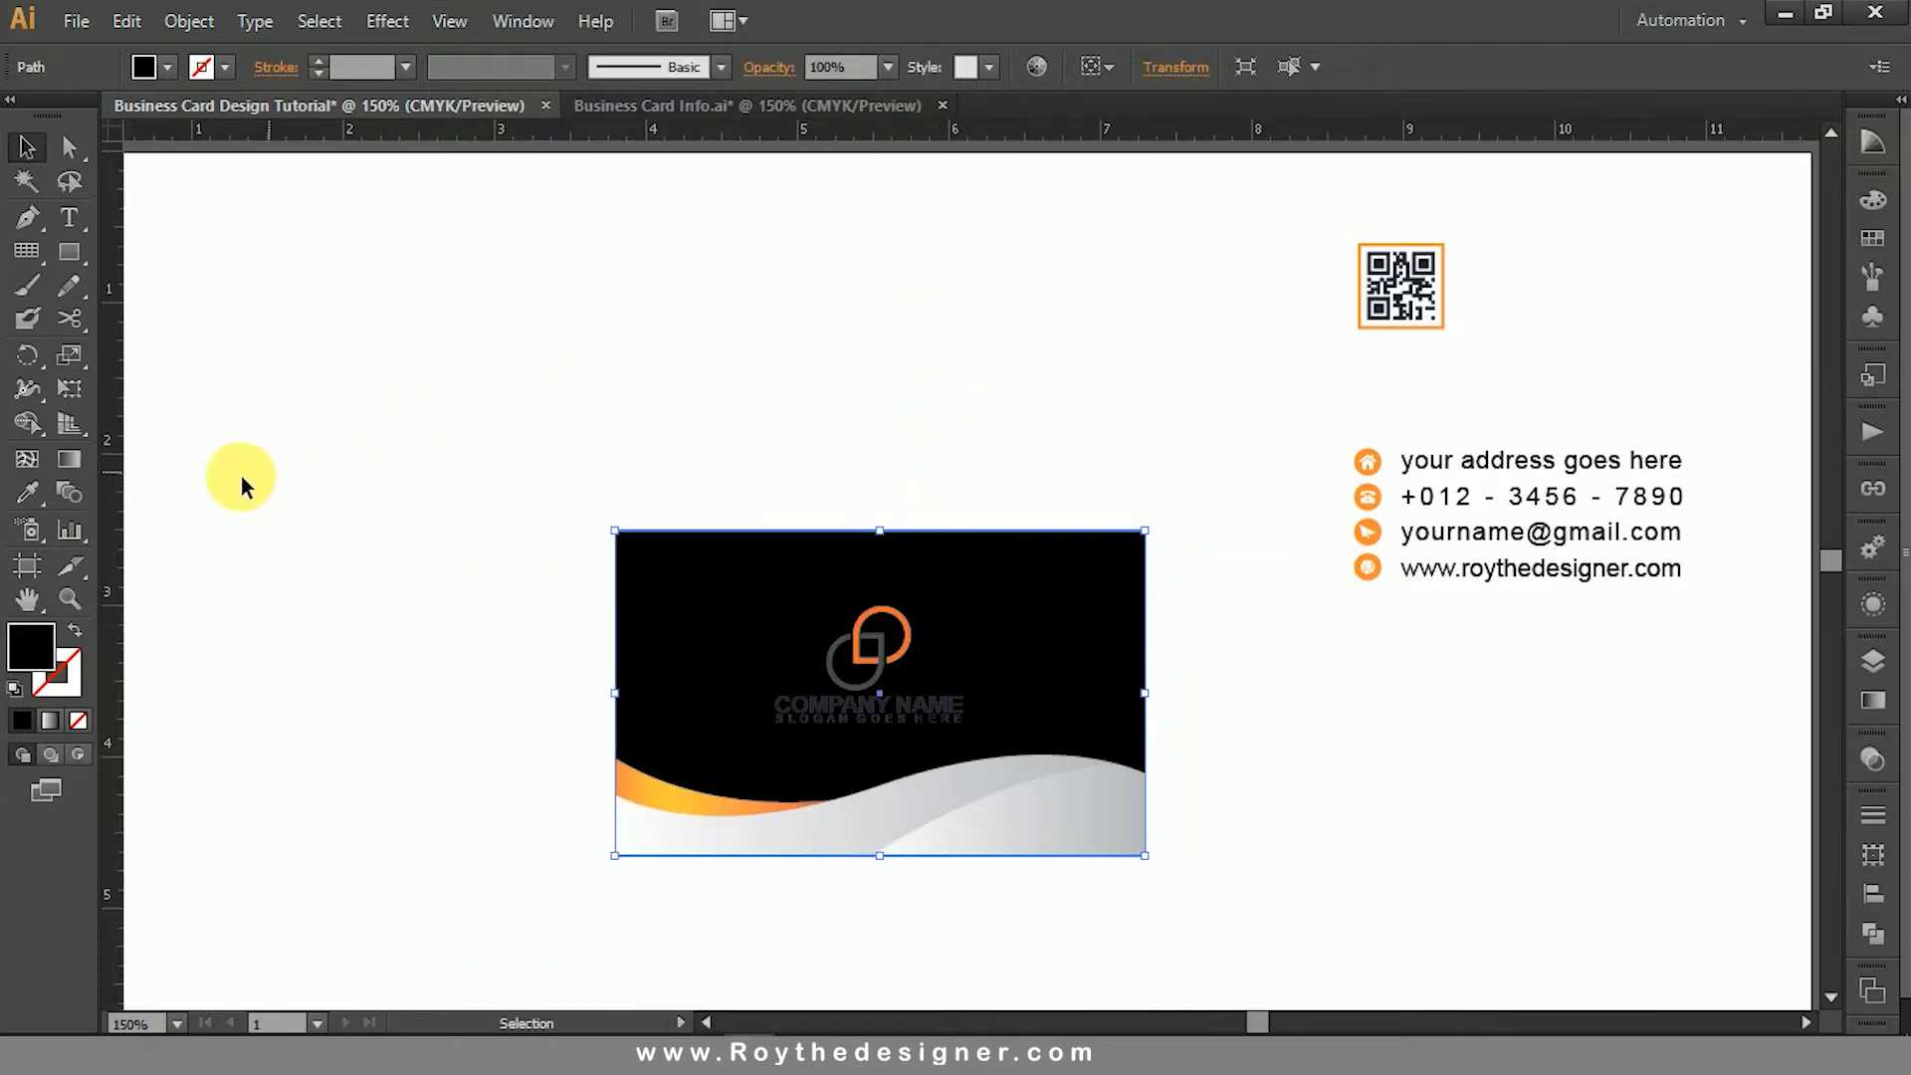
left_click_drag(122, 408, 880, 557)
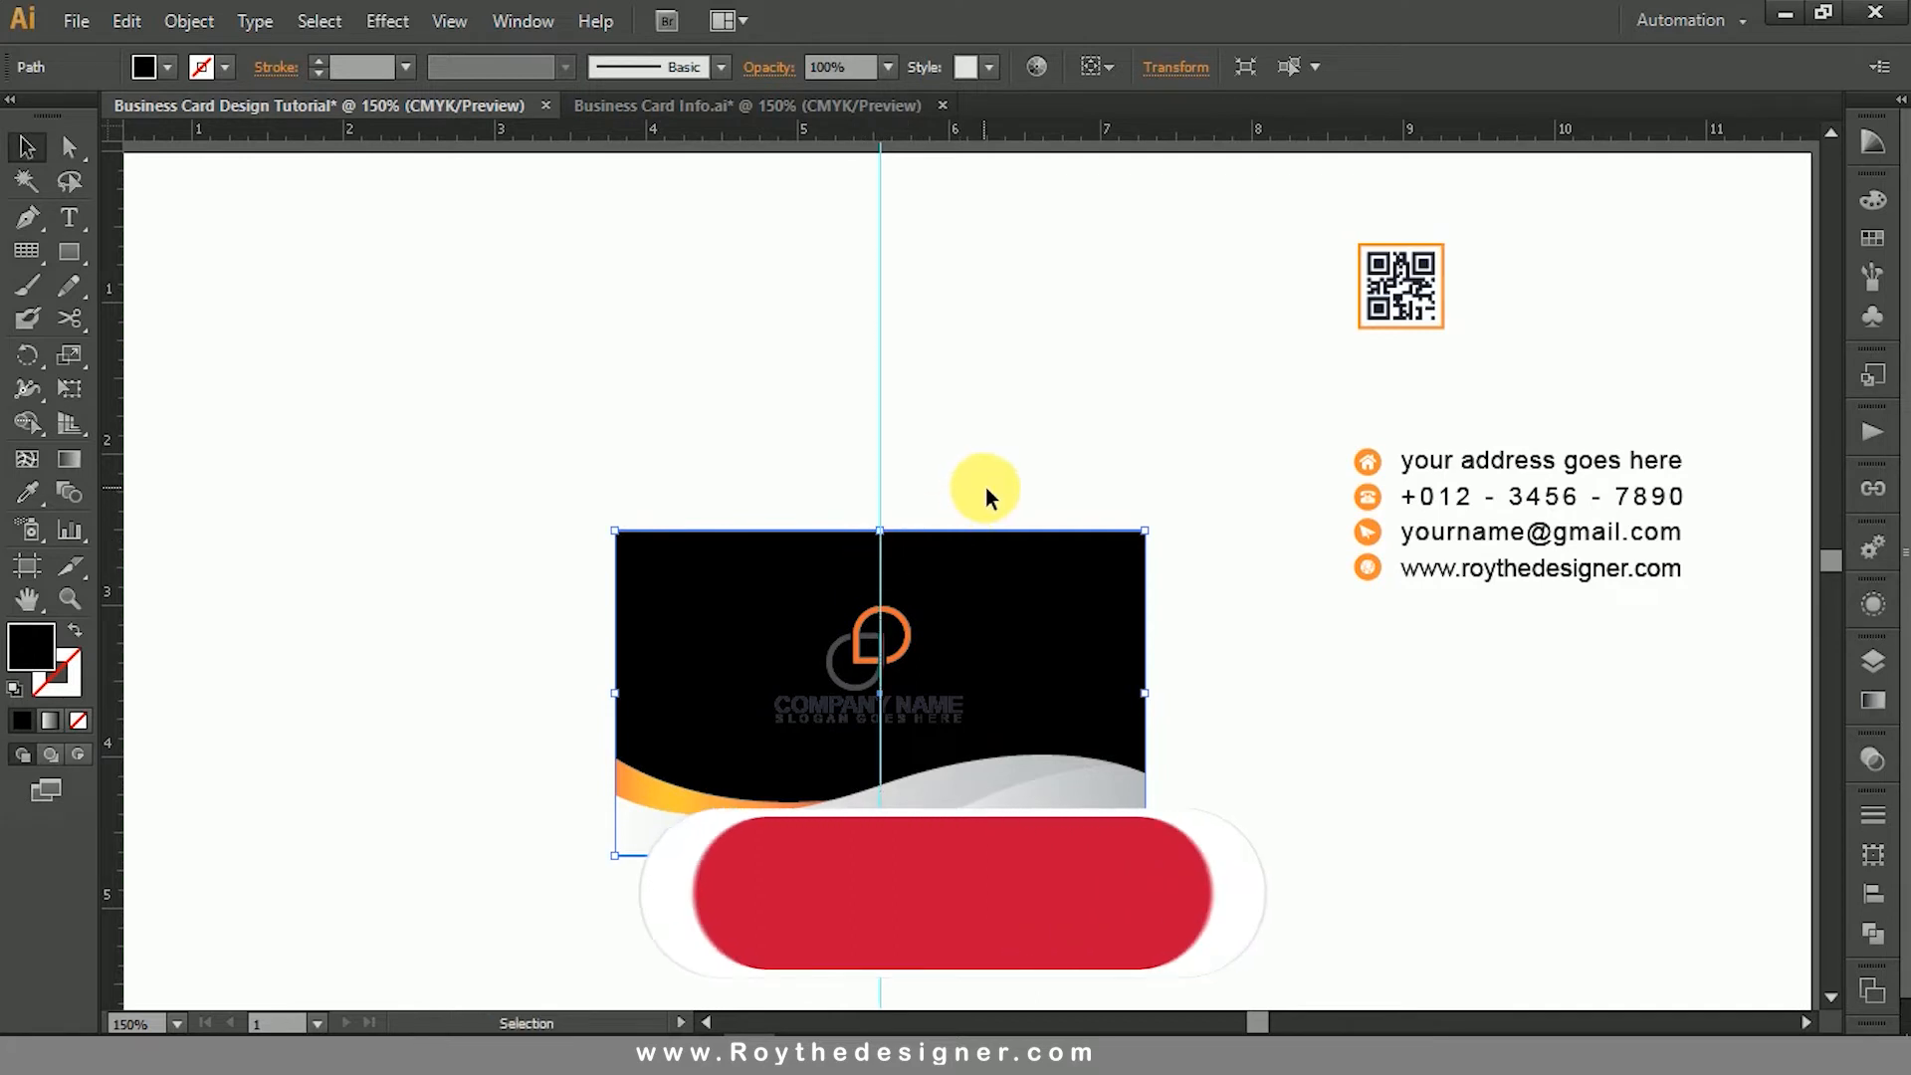
left_click(991, 482)
right_click(1033, 403)
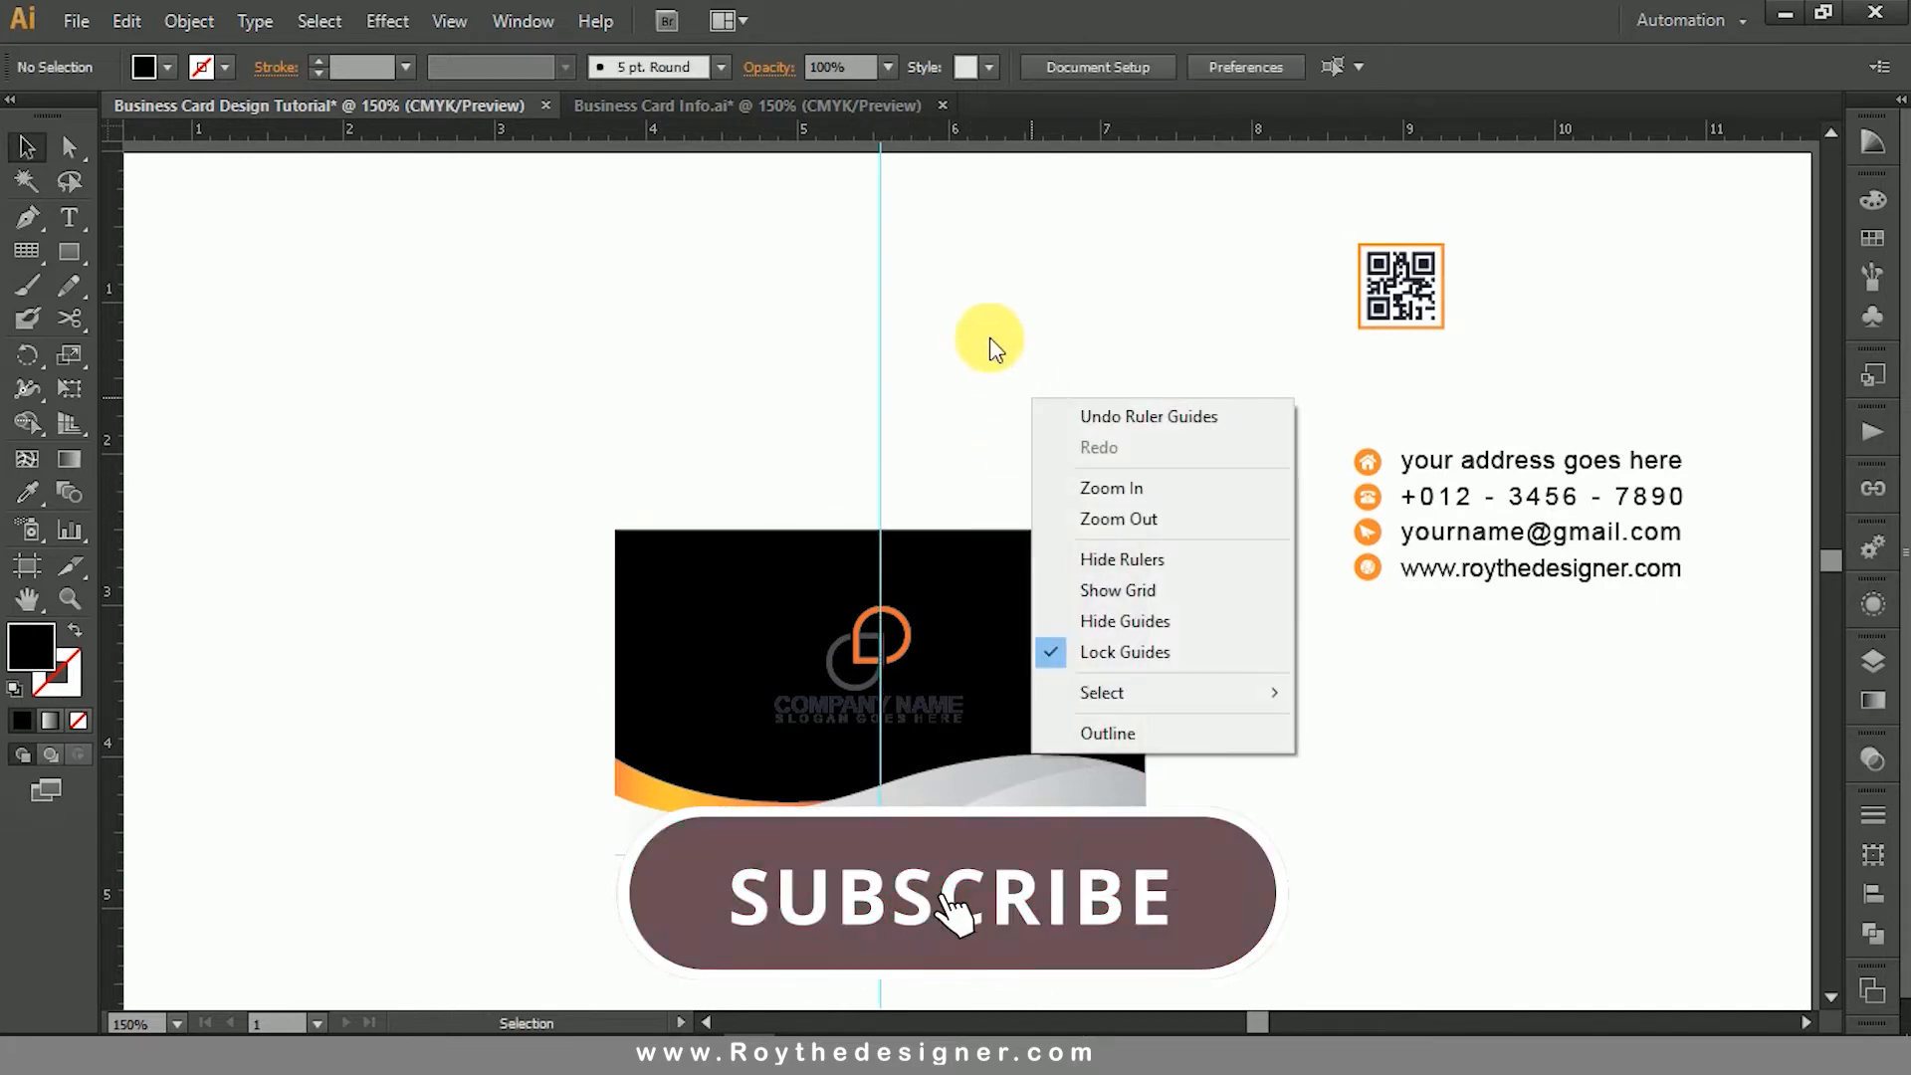
left_click(951, 422)
- Centre the logo group horizontally on the vertical guide, placing it at about X 5.54 in and Y 2.99 in
left_click(901, 654)
key("ctrl+space")
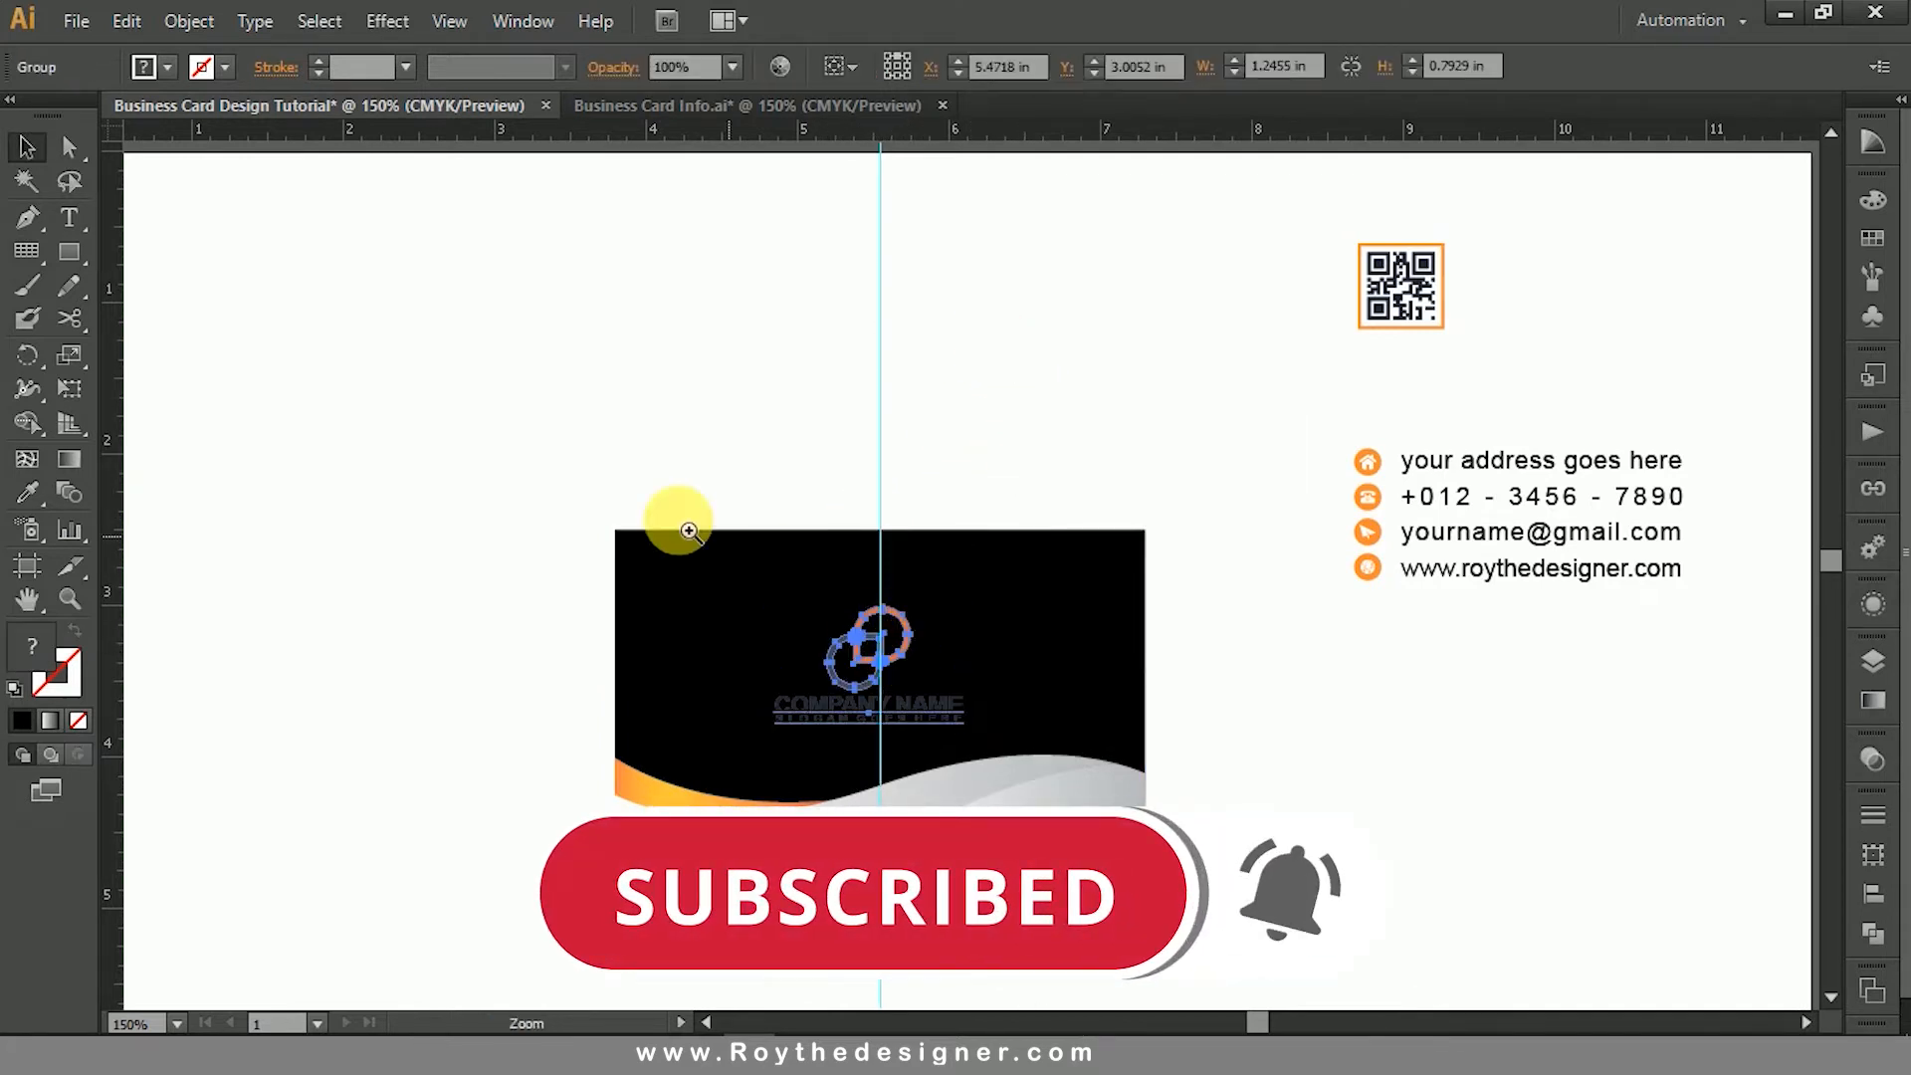
left_click_drag(533, 484, 1337, 990)
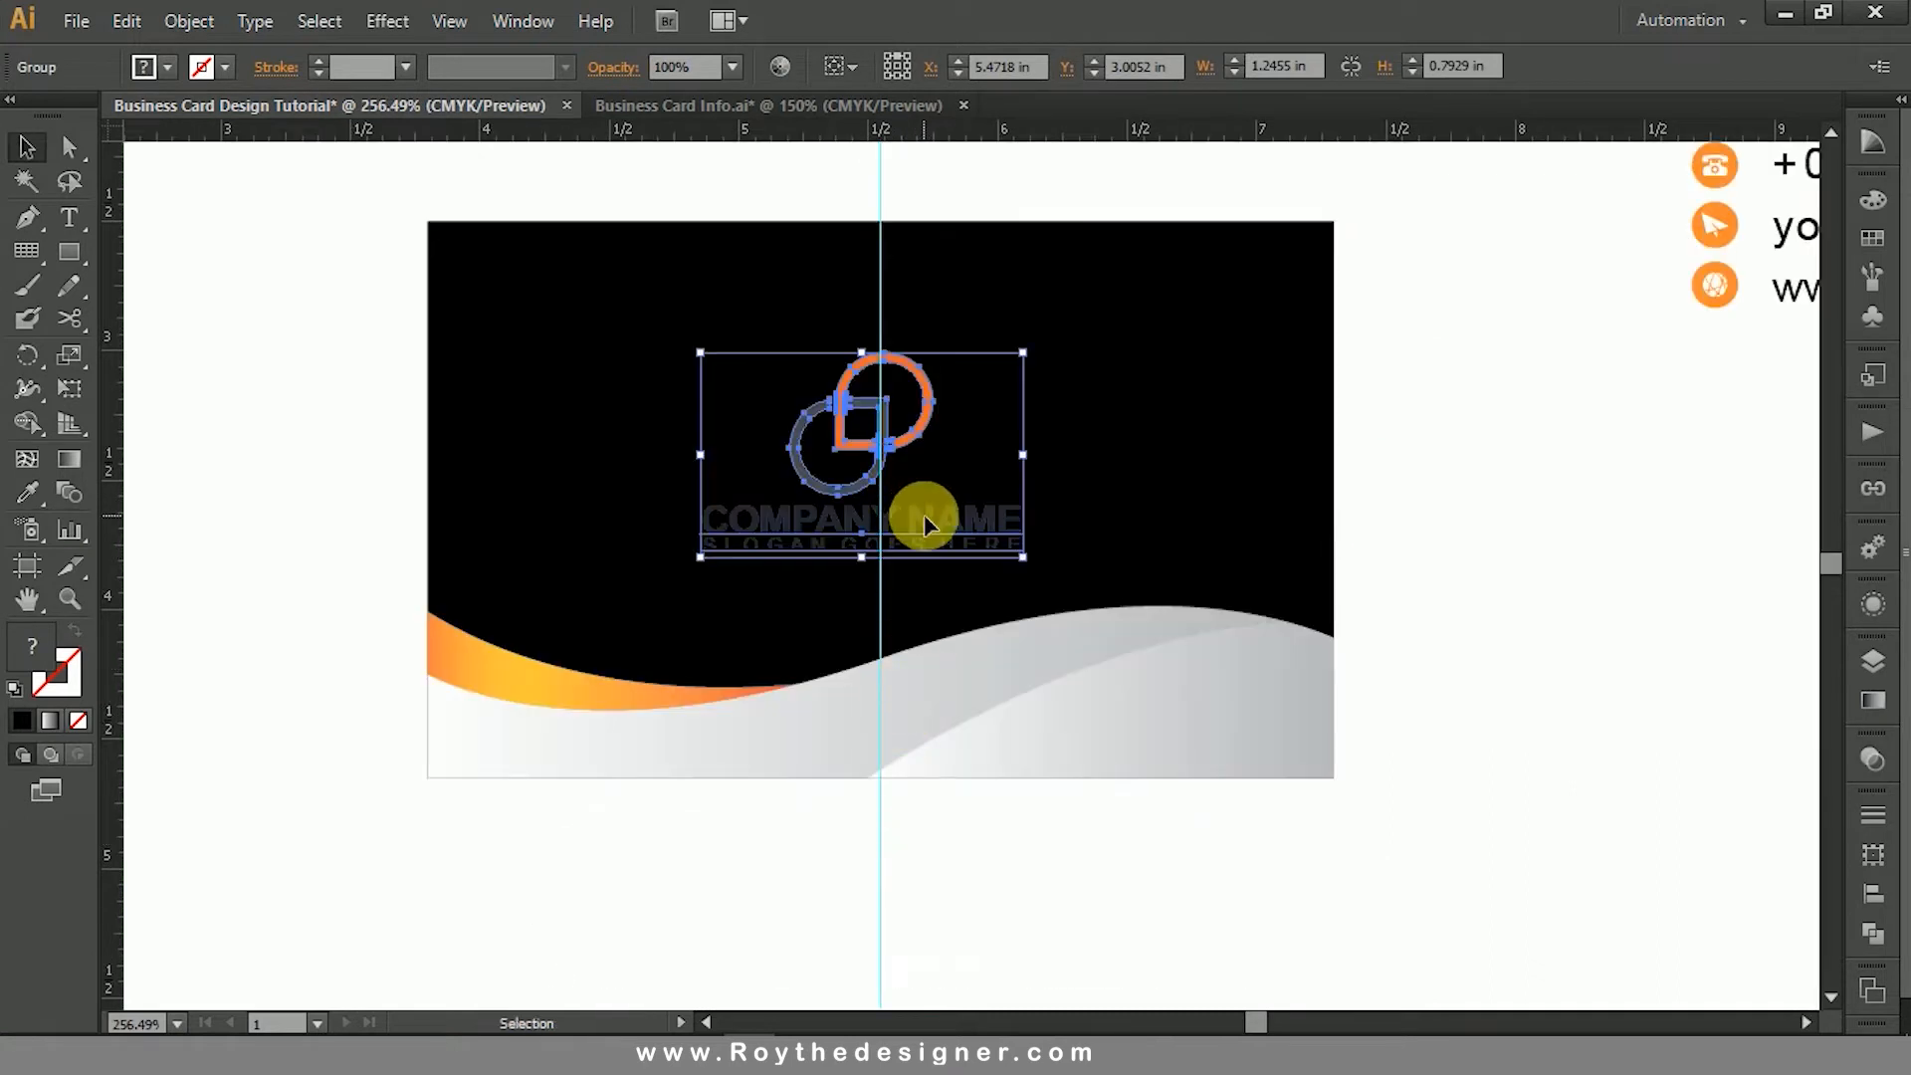
left_click_drag(922, 511, 941, 522)
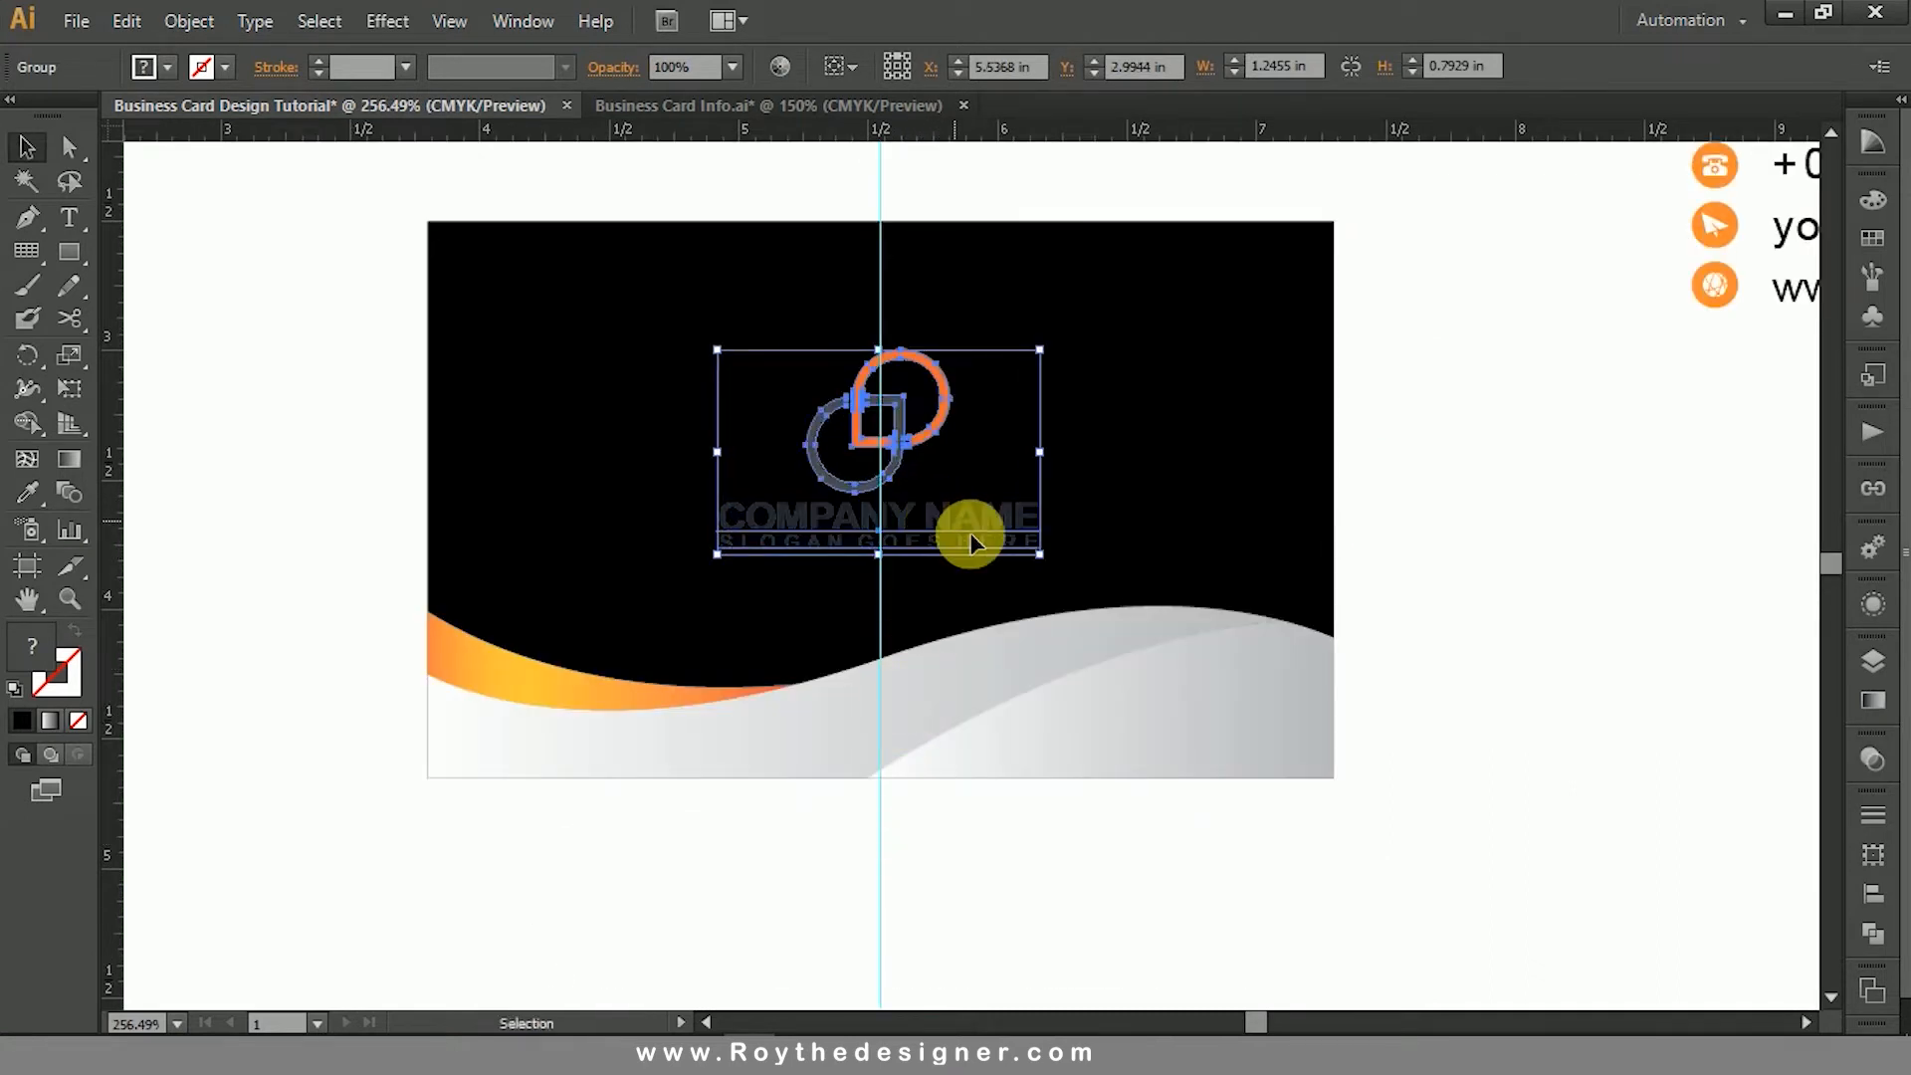
left_click(1539, 636)
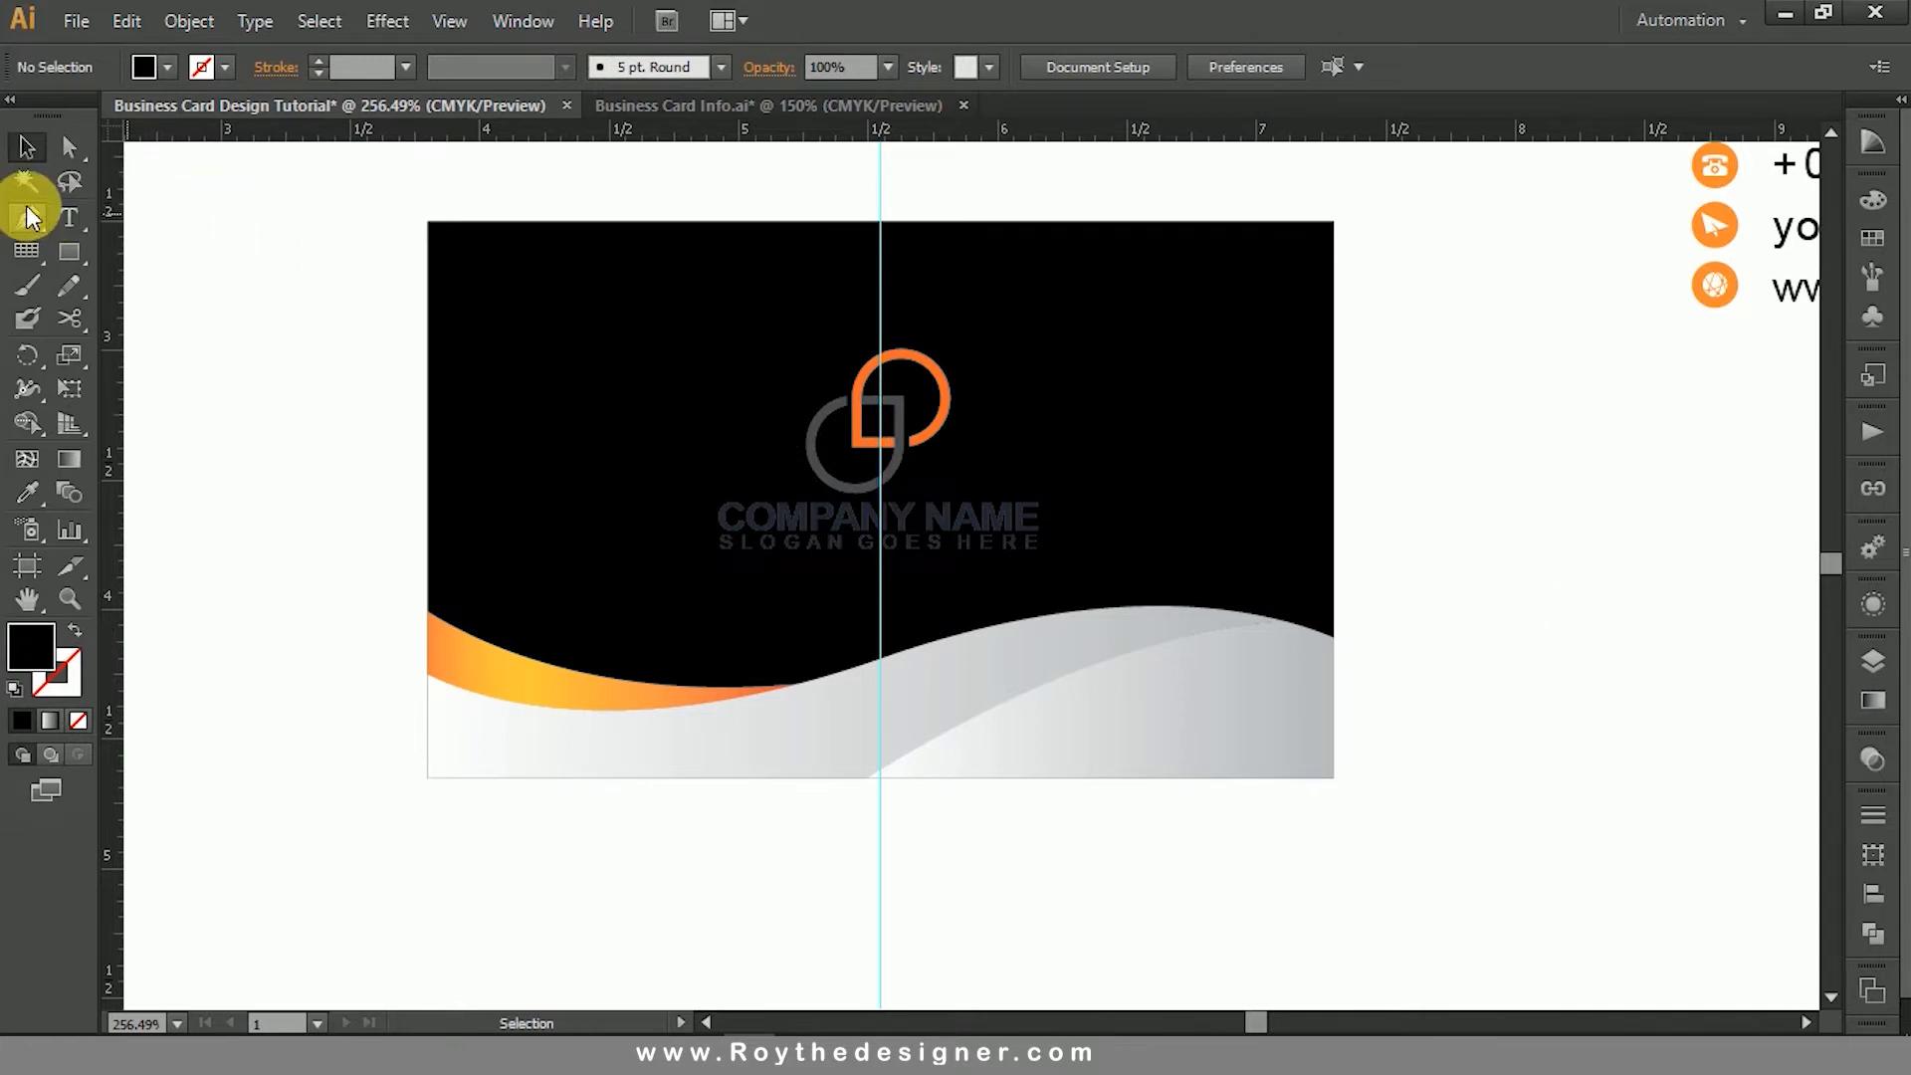
- Recolor the company name, the slogan and the grey ring of the logo white
left_click(896, 520)
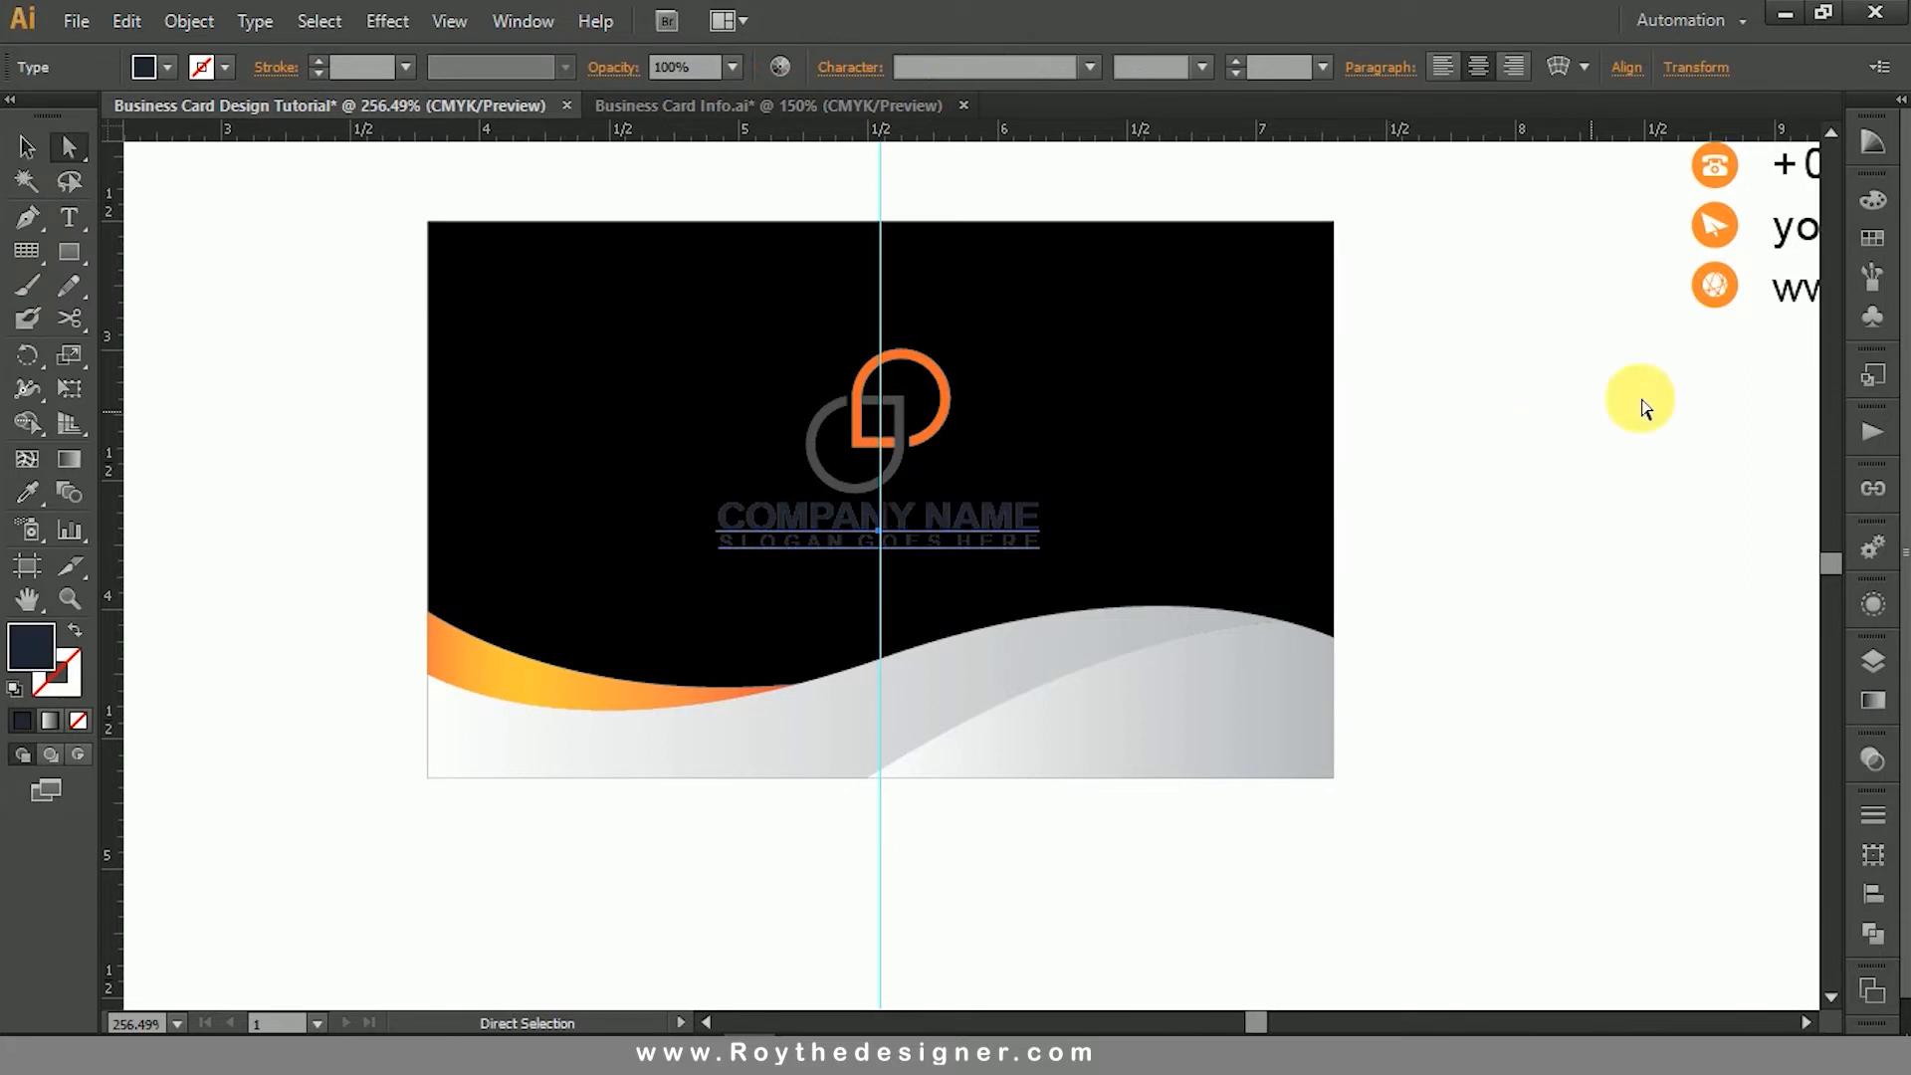
left_click(1874, 204)
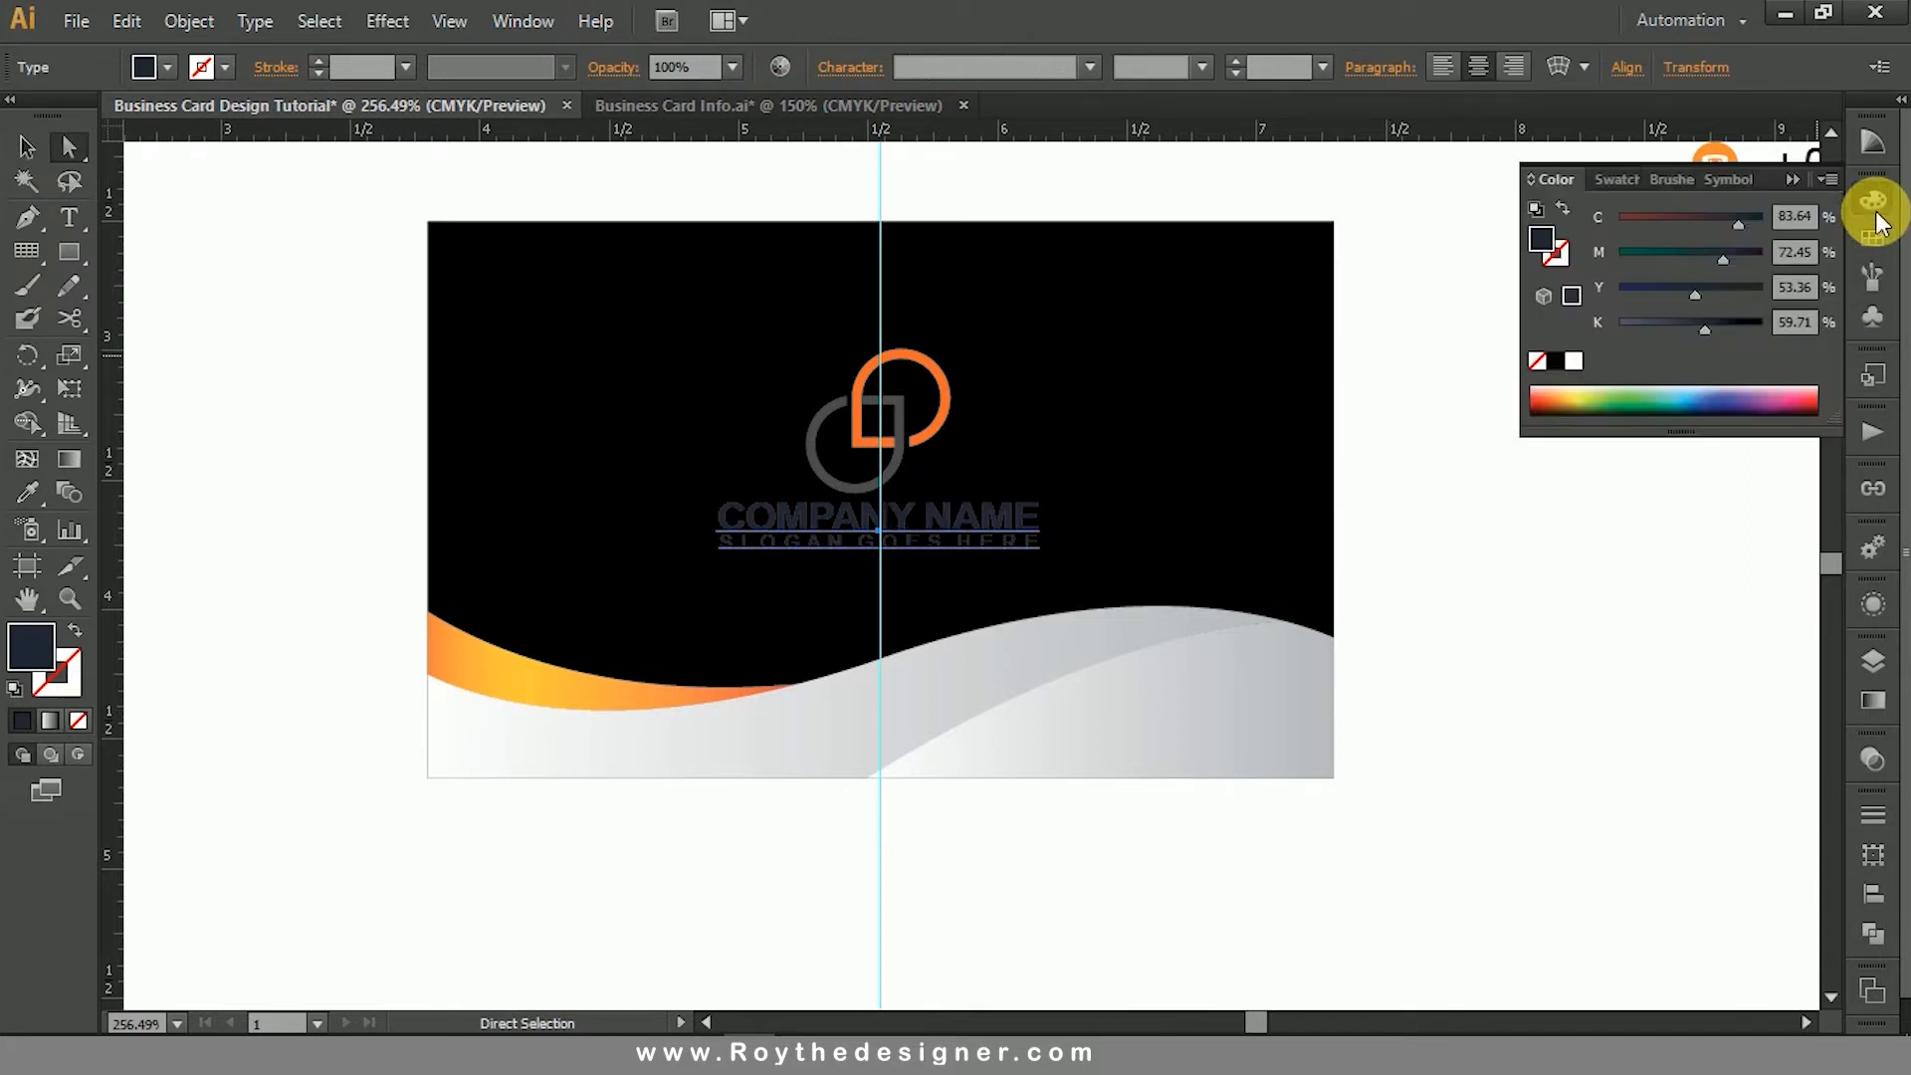
left_click(1583, 364)
left_click(875, 448)
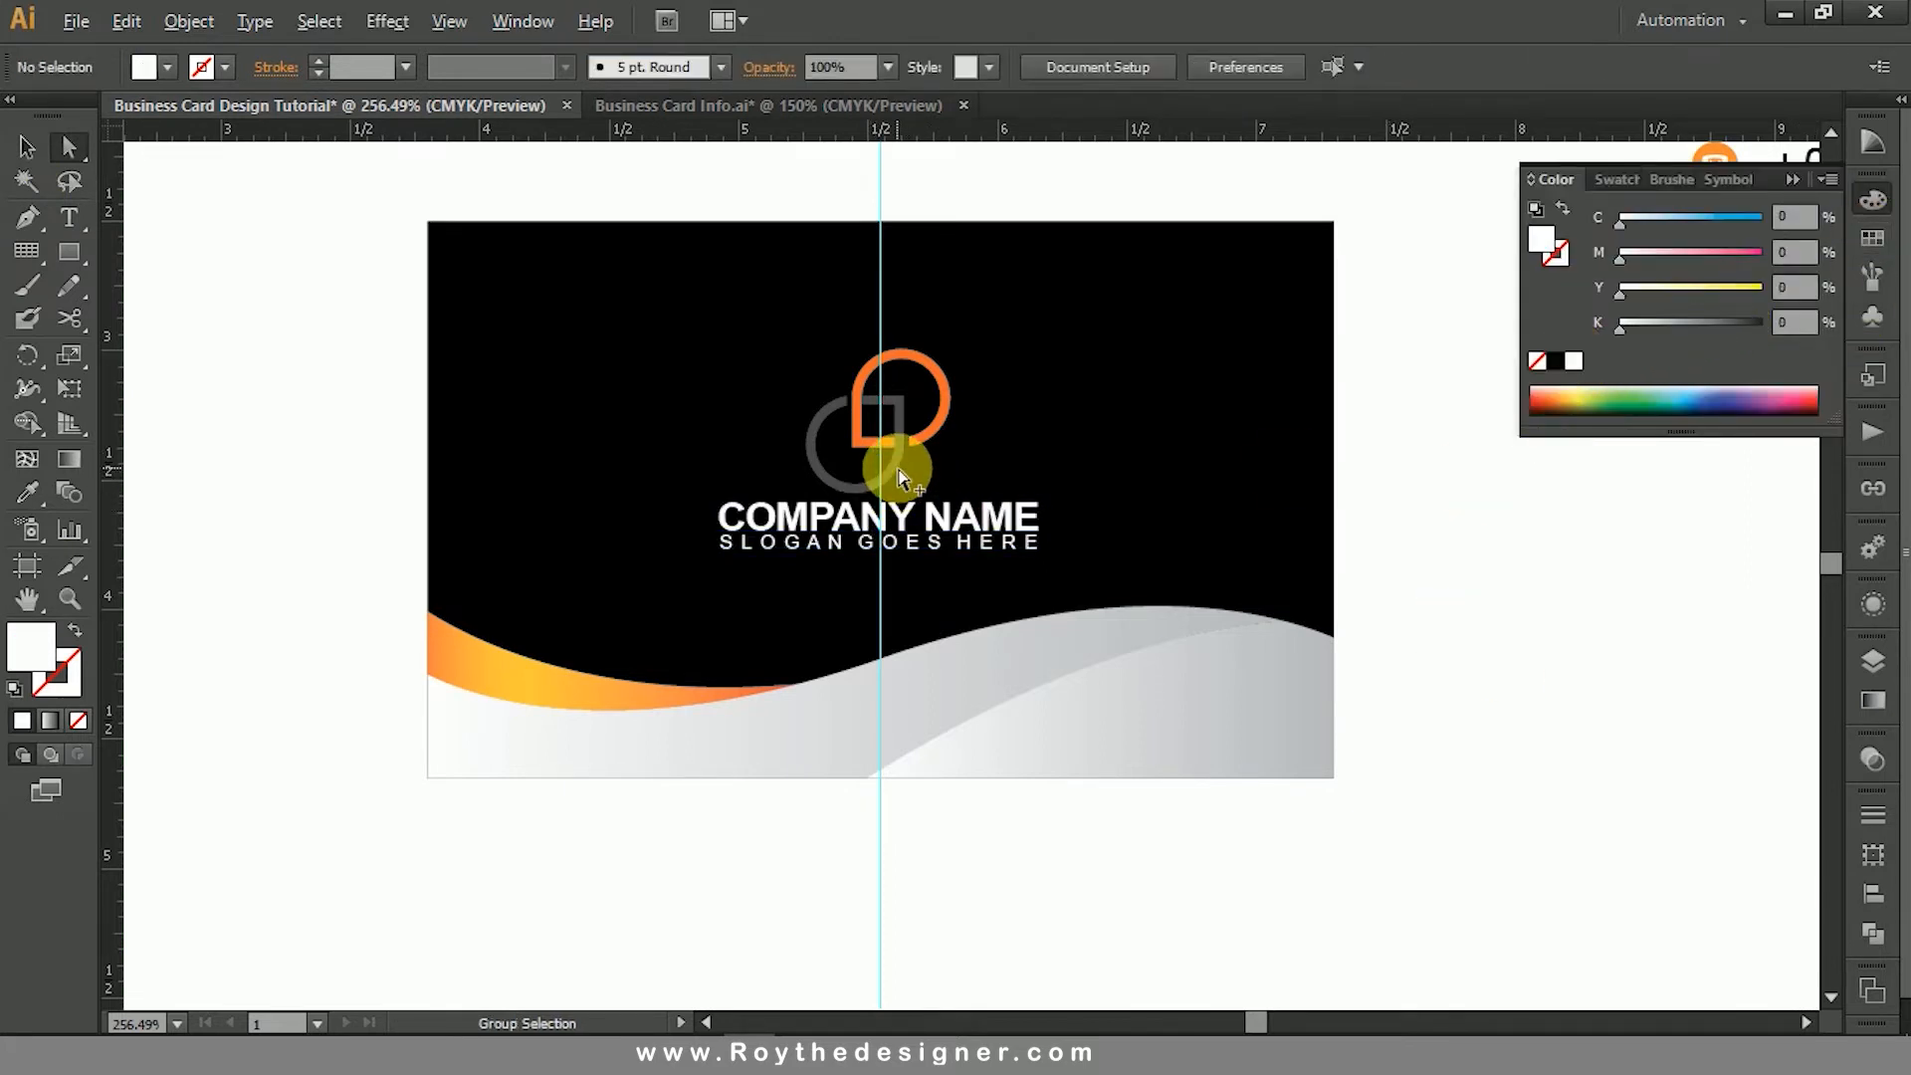
left_click(898, 470, "alt")
left_click(1578, 362)
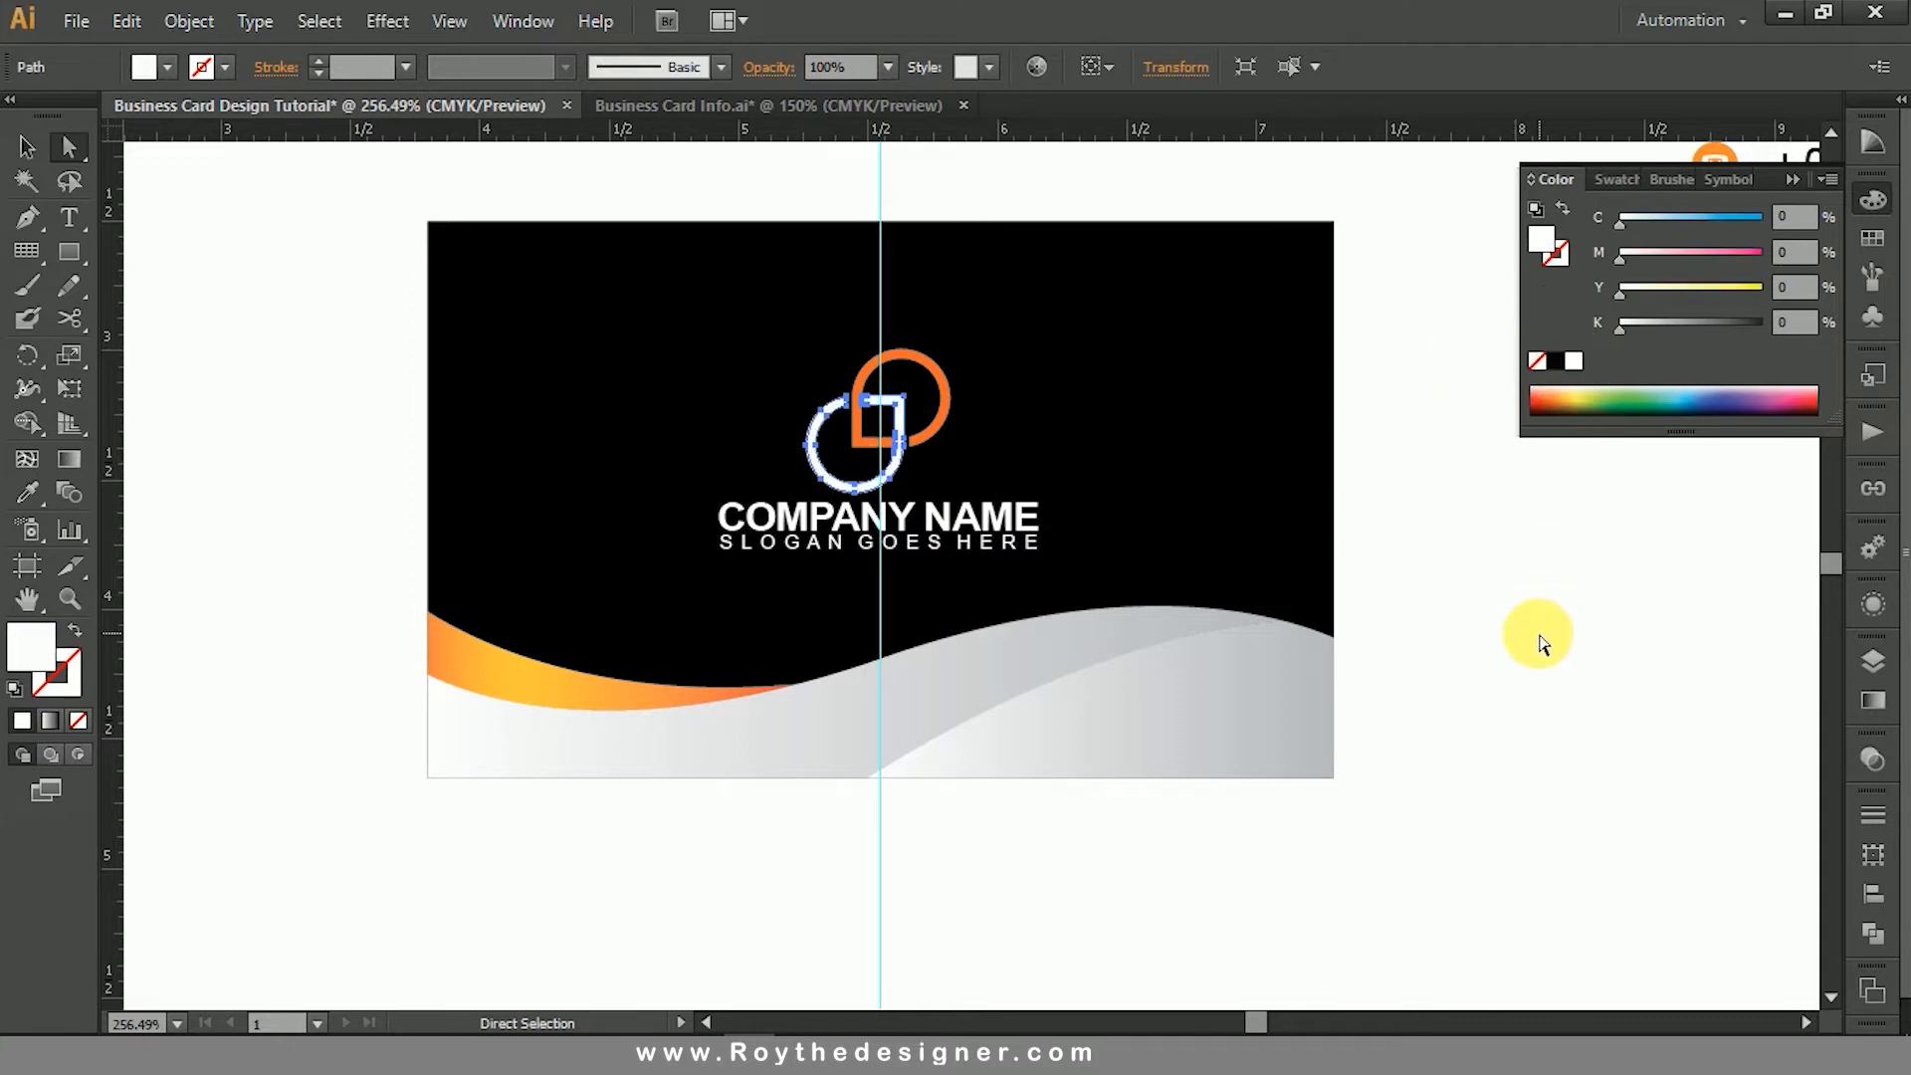
left_click(1538, 637)
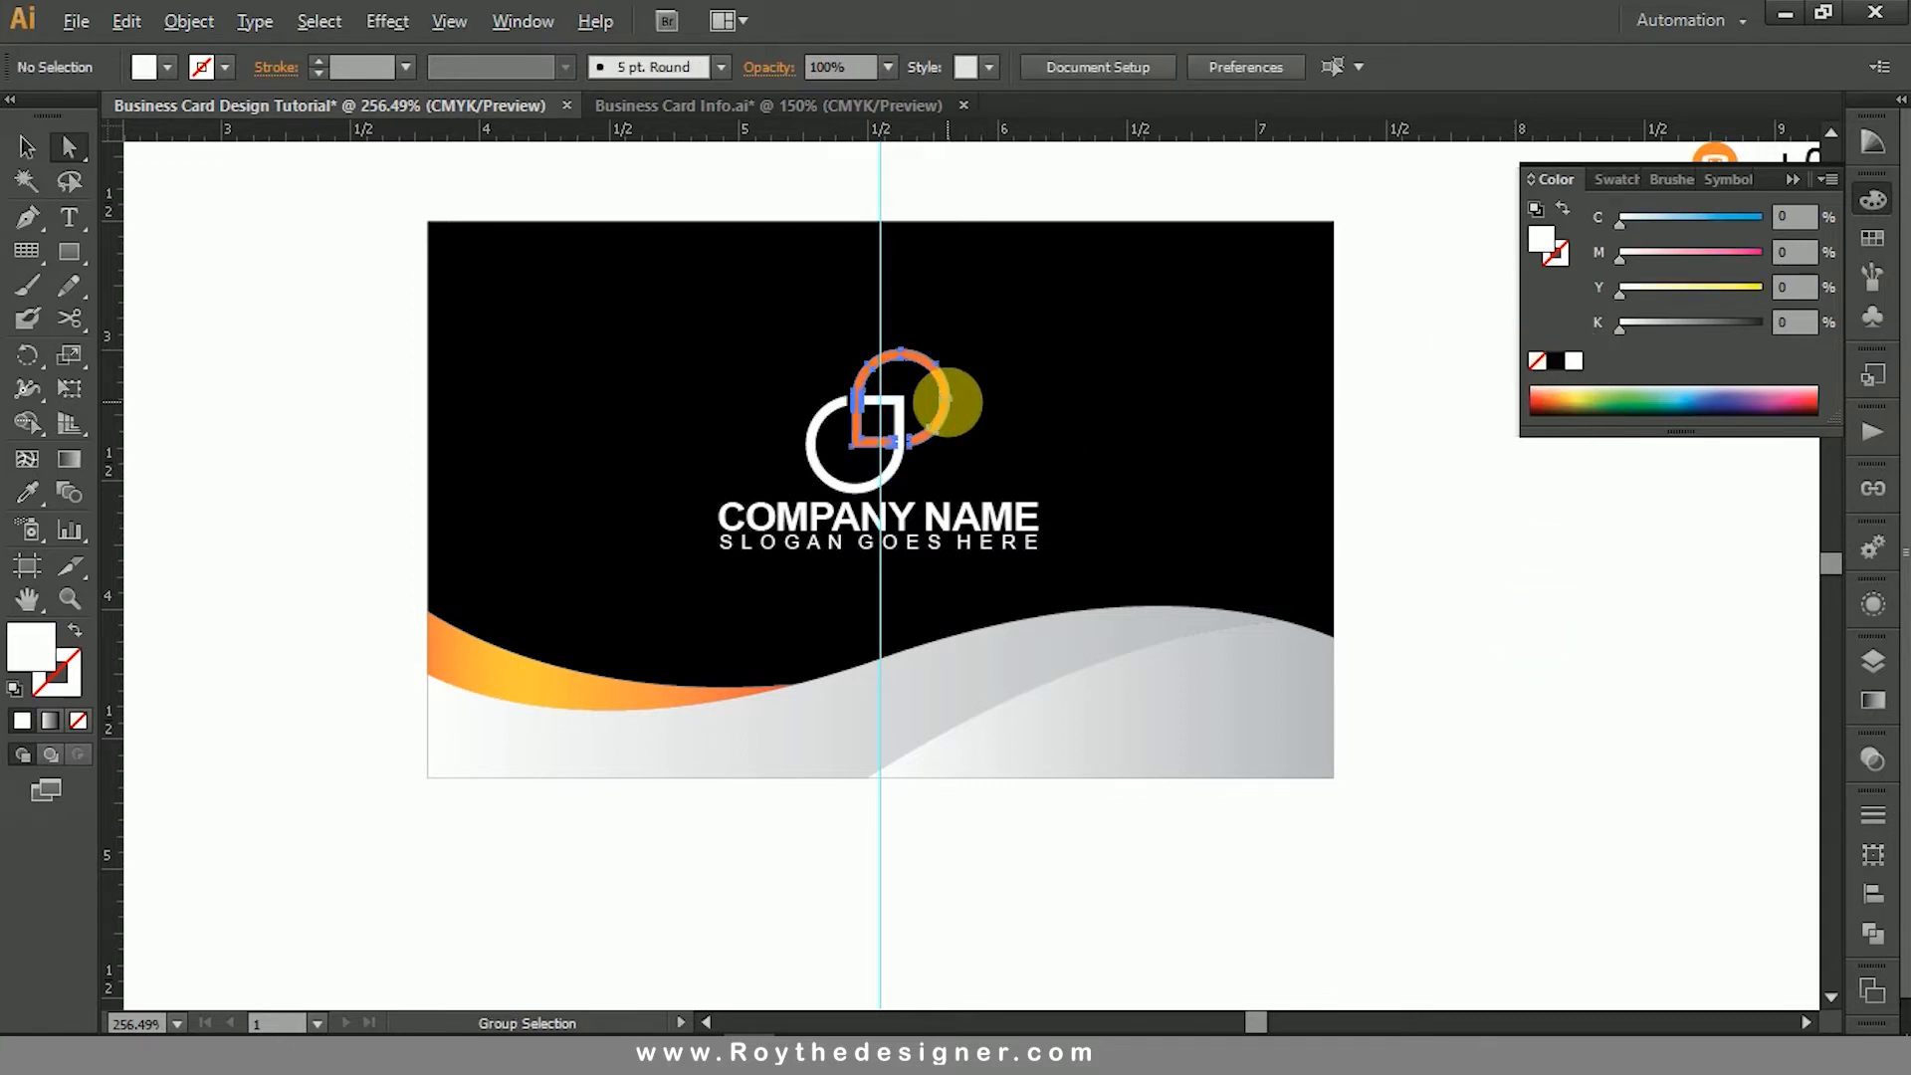
- Set the magenta value of the logo's orange ring to 65%
left_click(947, 403)
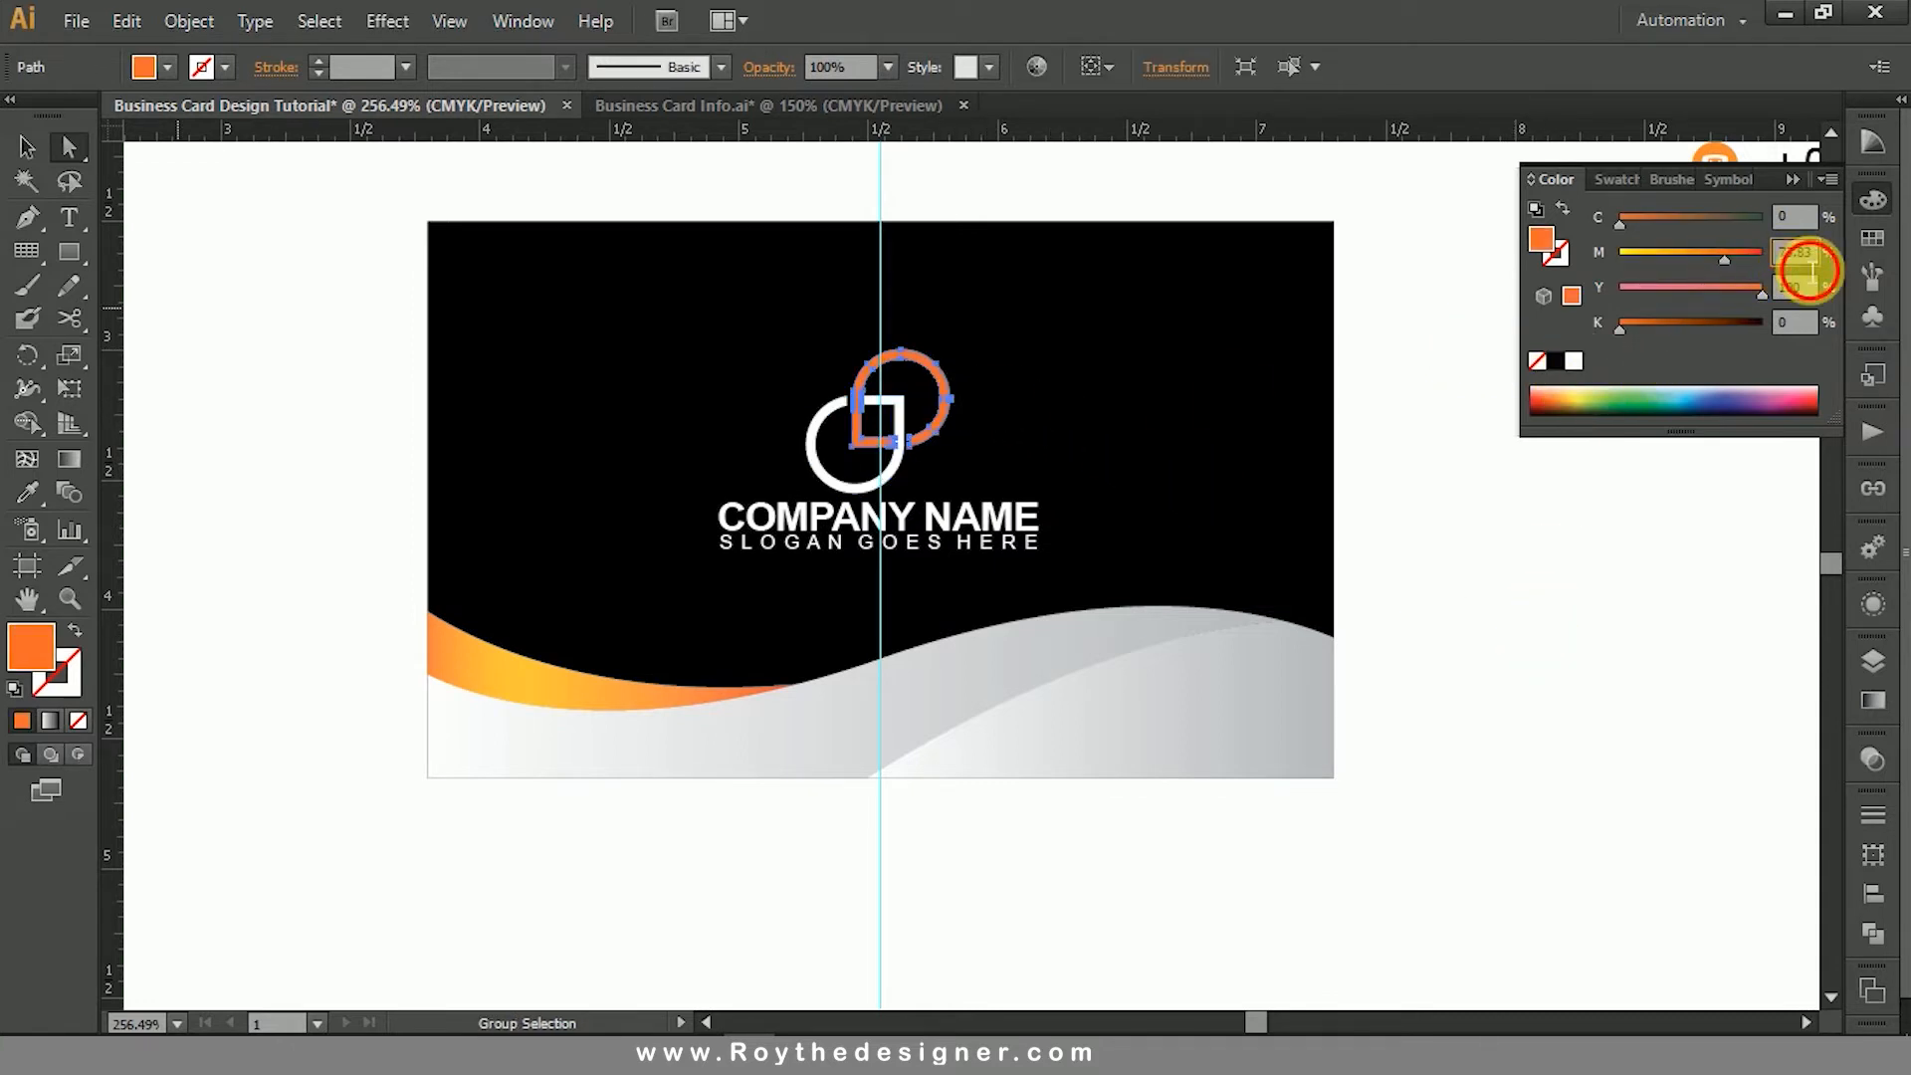
type("65")
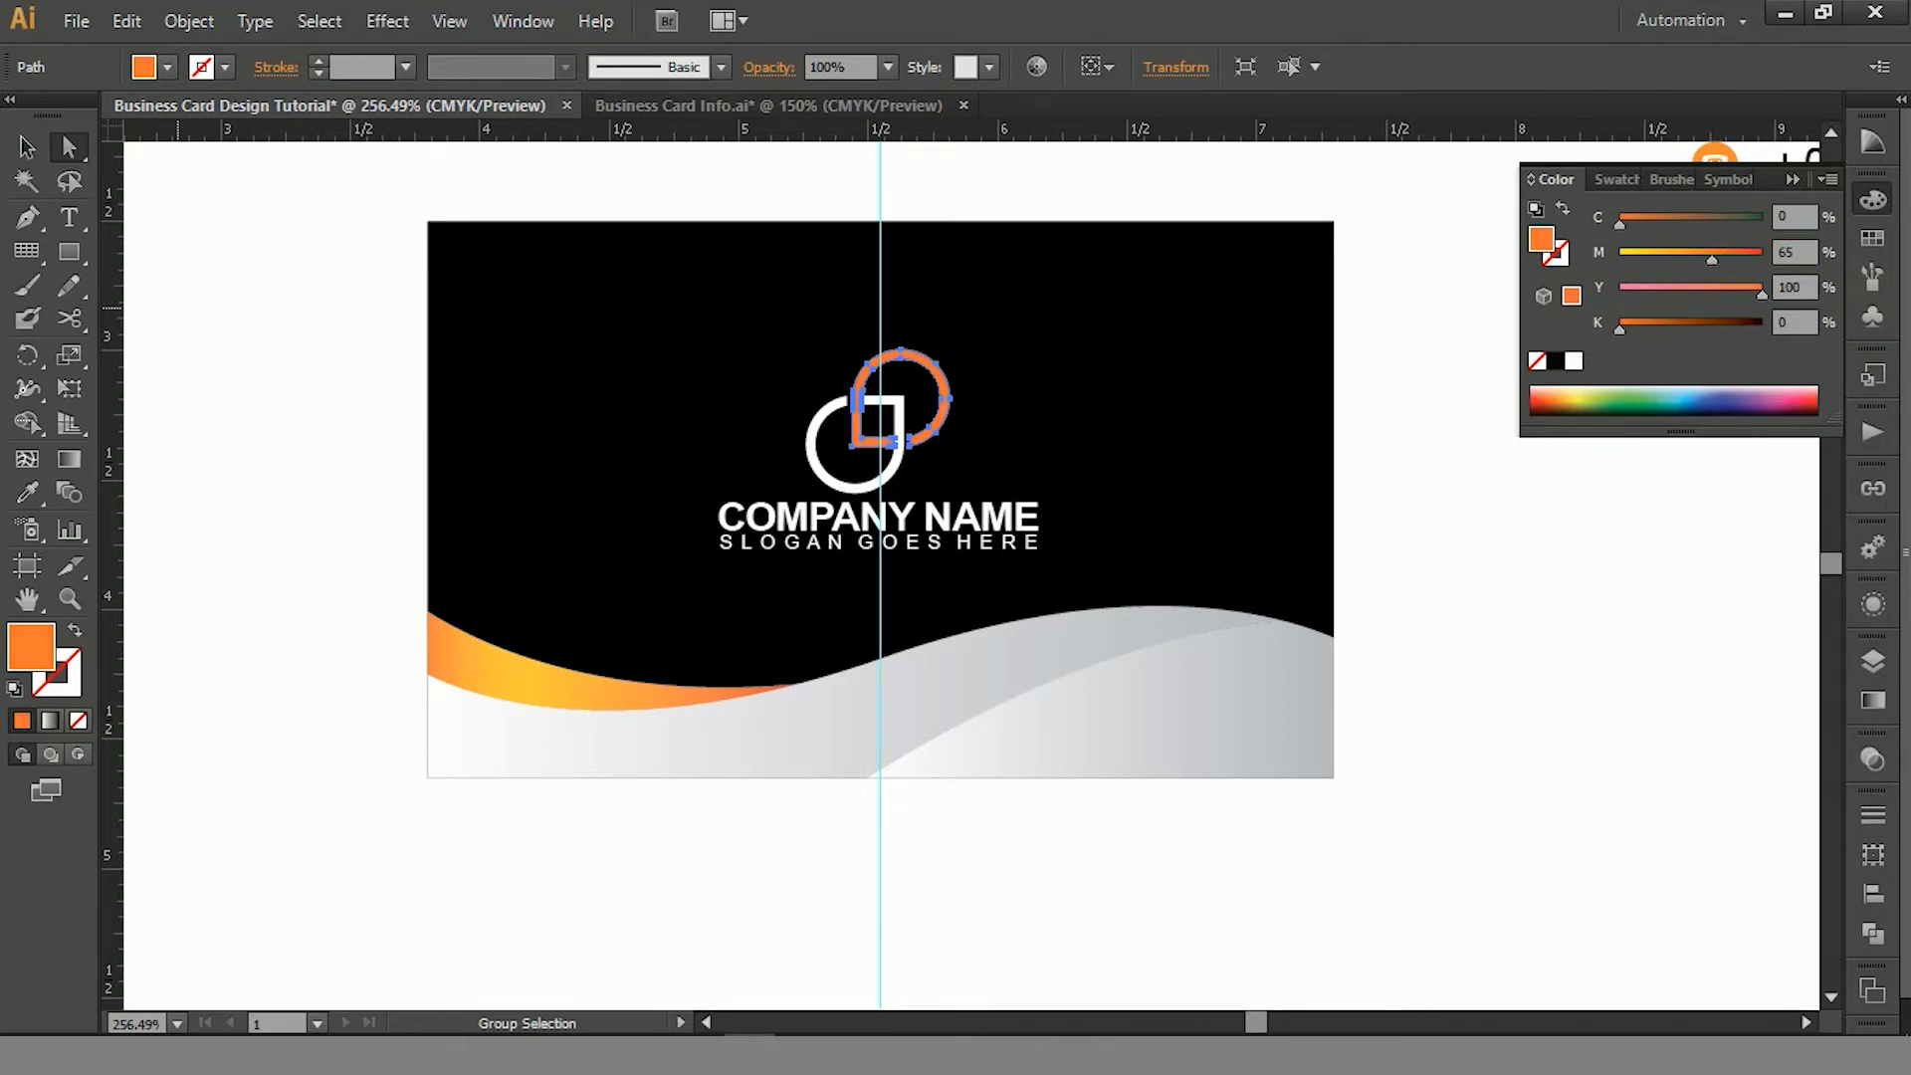
left_click(1586, 615)
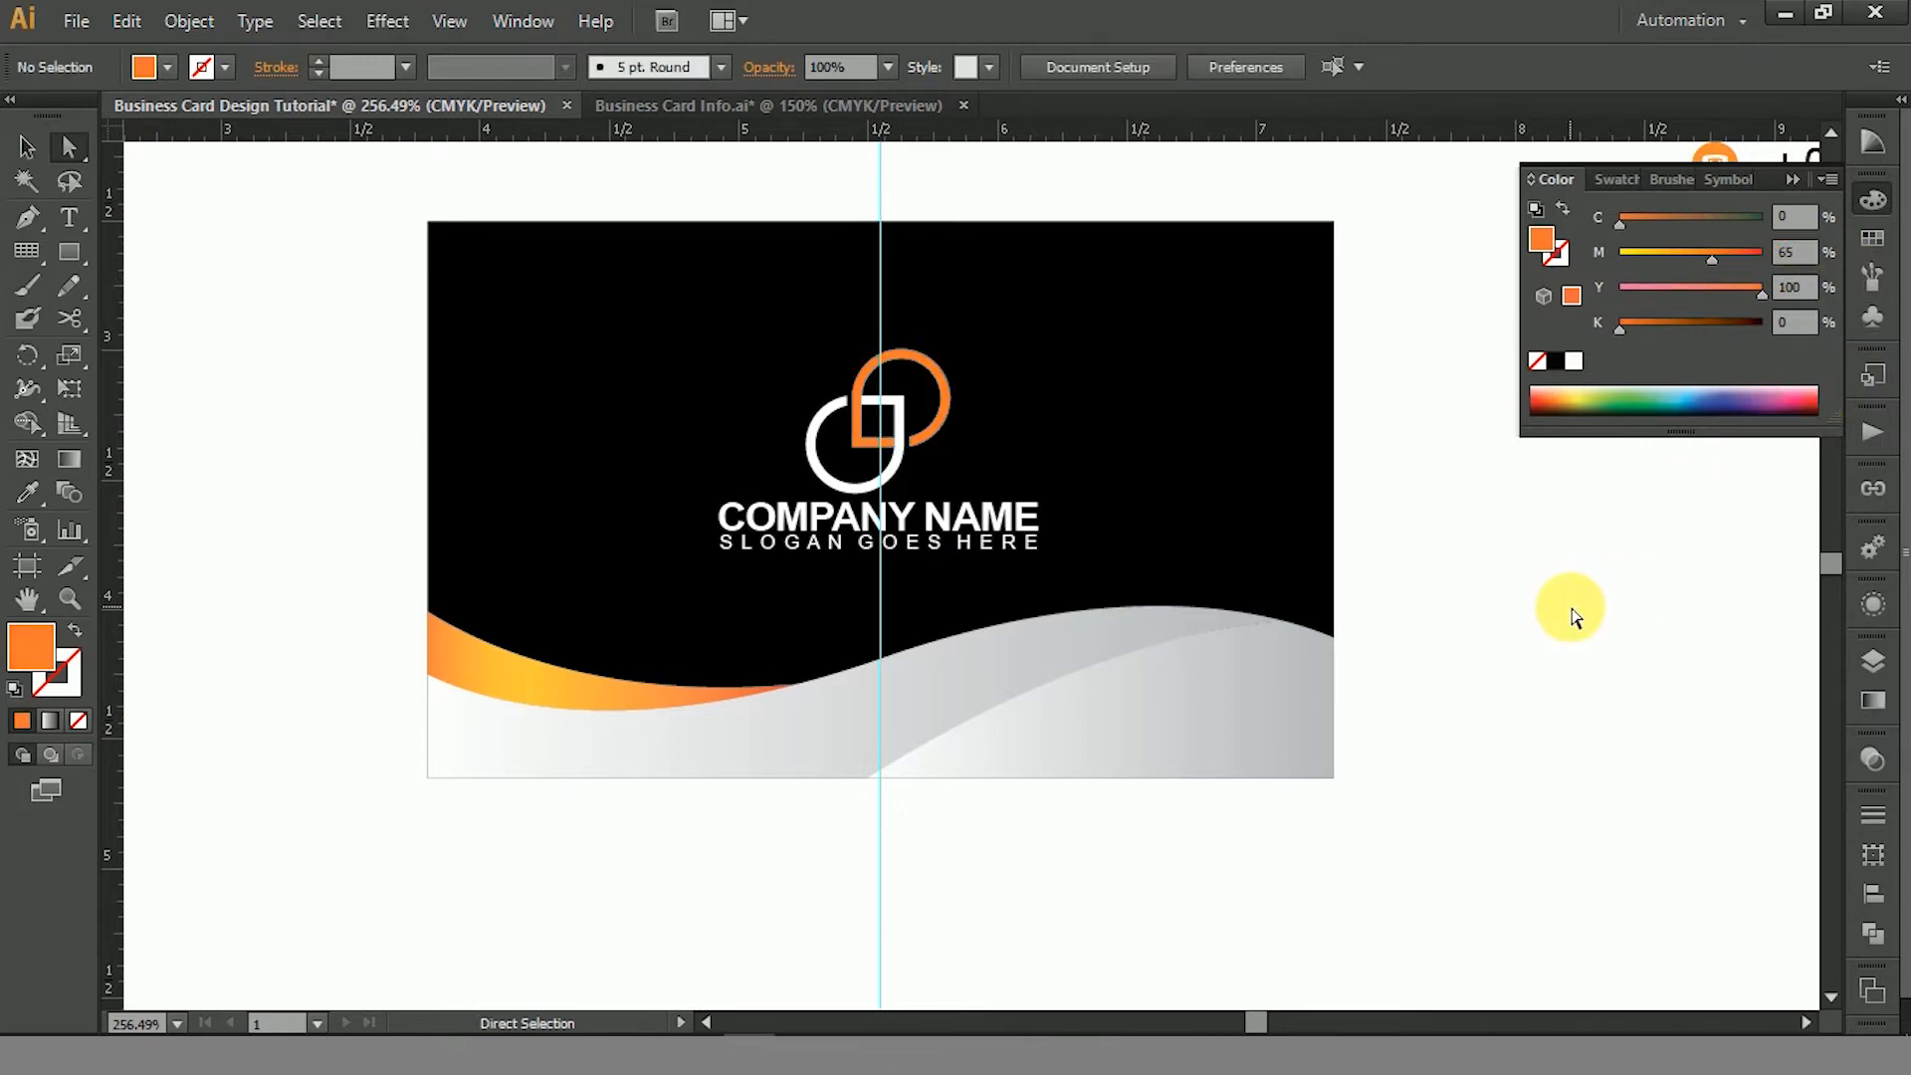
- Hide the guides and close the Color panel
right_click(1572, 611)
left_click(1633, 836)
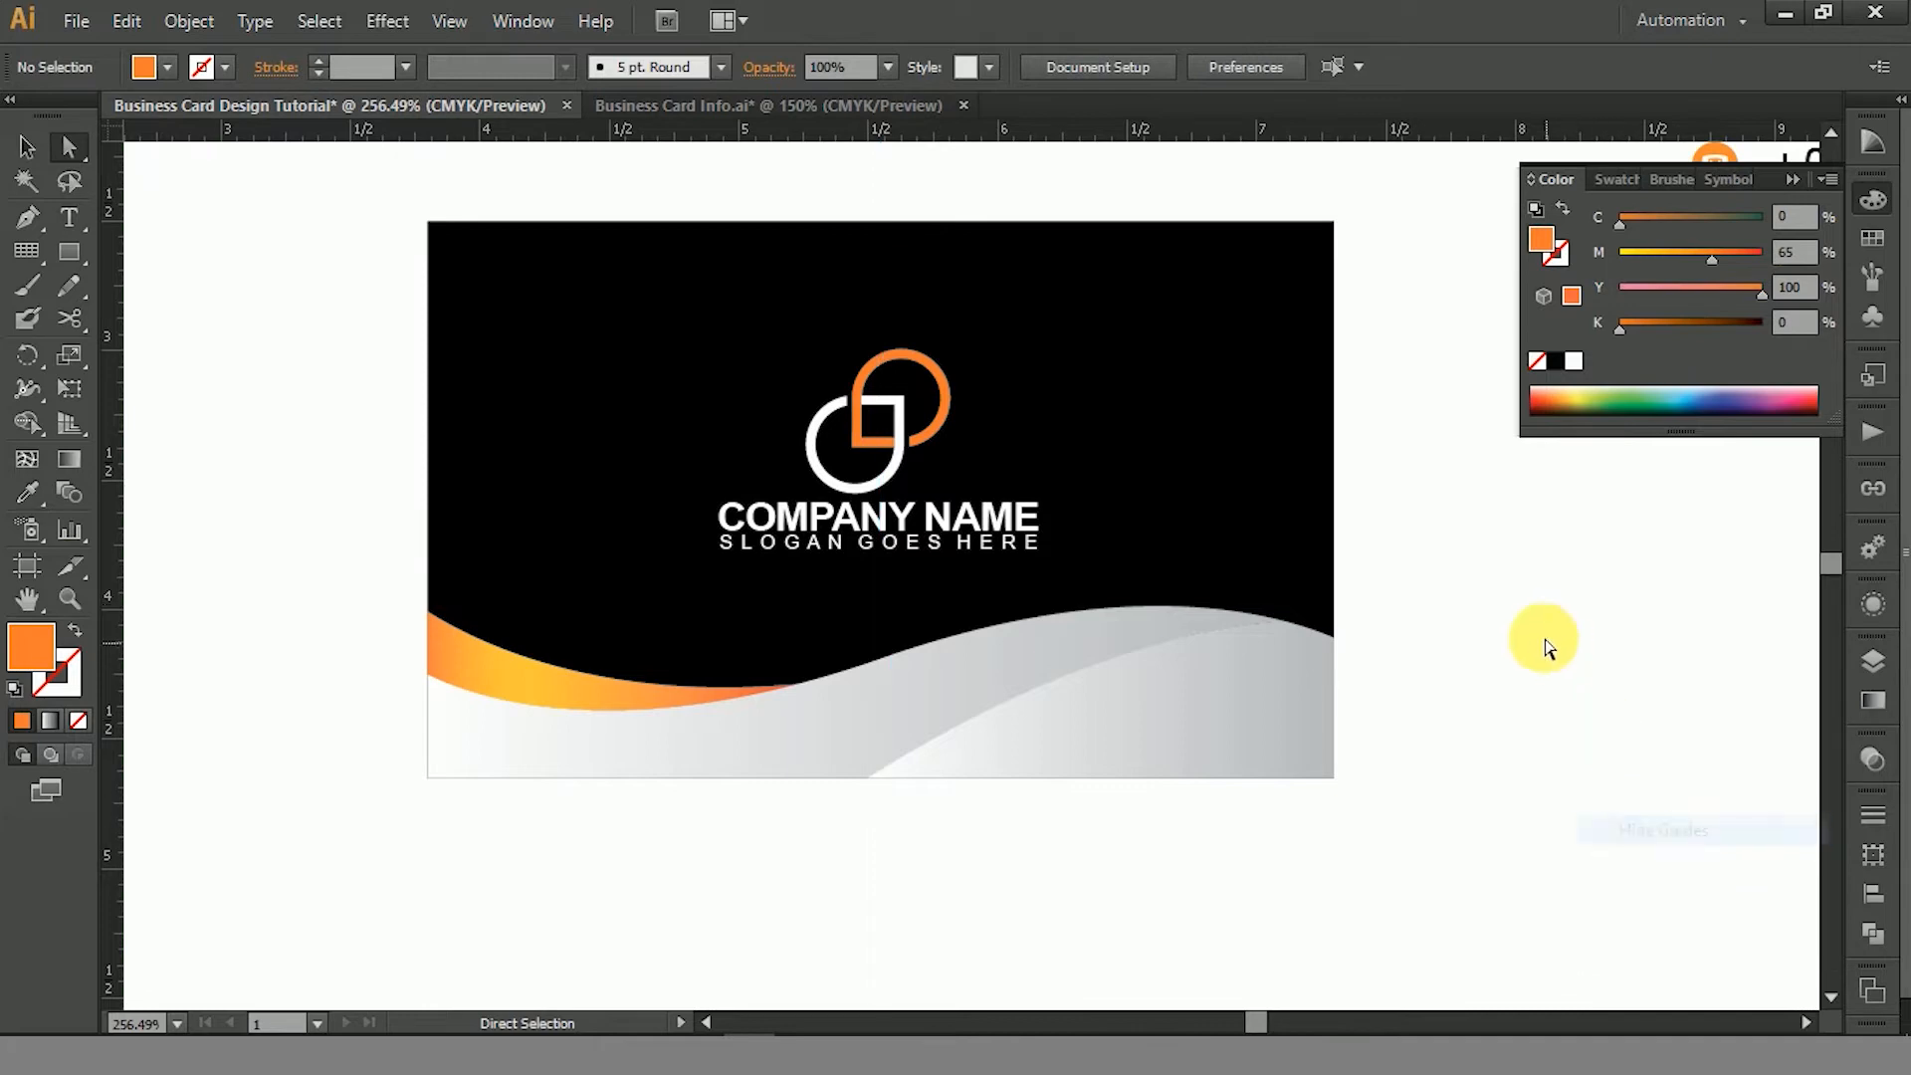
left_click(1872, 198)
- Copy the whole card with its logo, paste it in front and move the copy directly below the original
key("ctrl+alt+space")
left_click(1066, 635, "ctrl+alt")
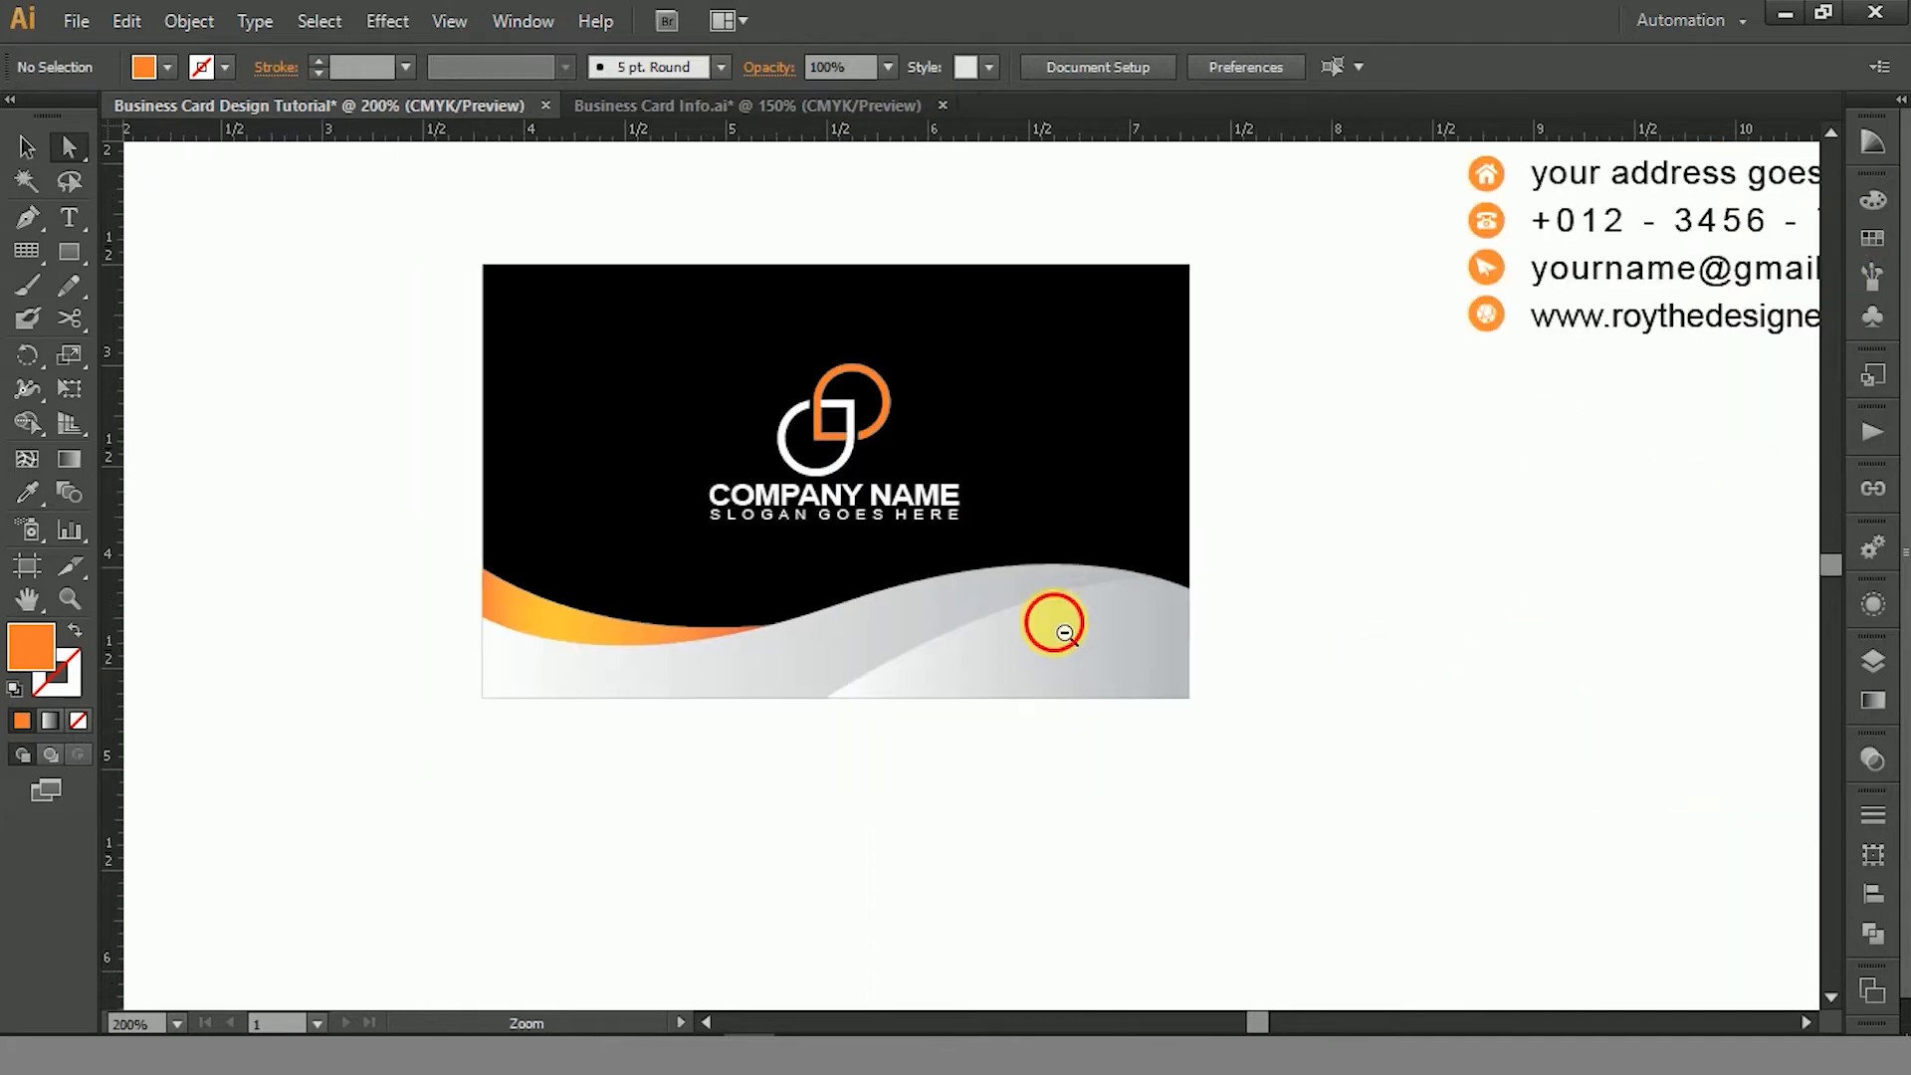
left_click(1049, 623, "ctrl+alt")
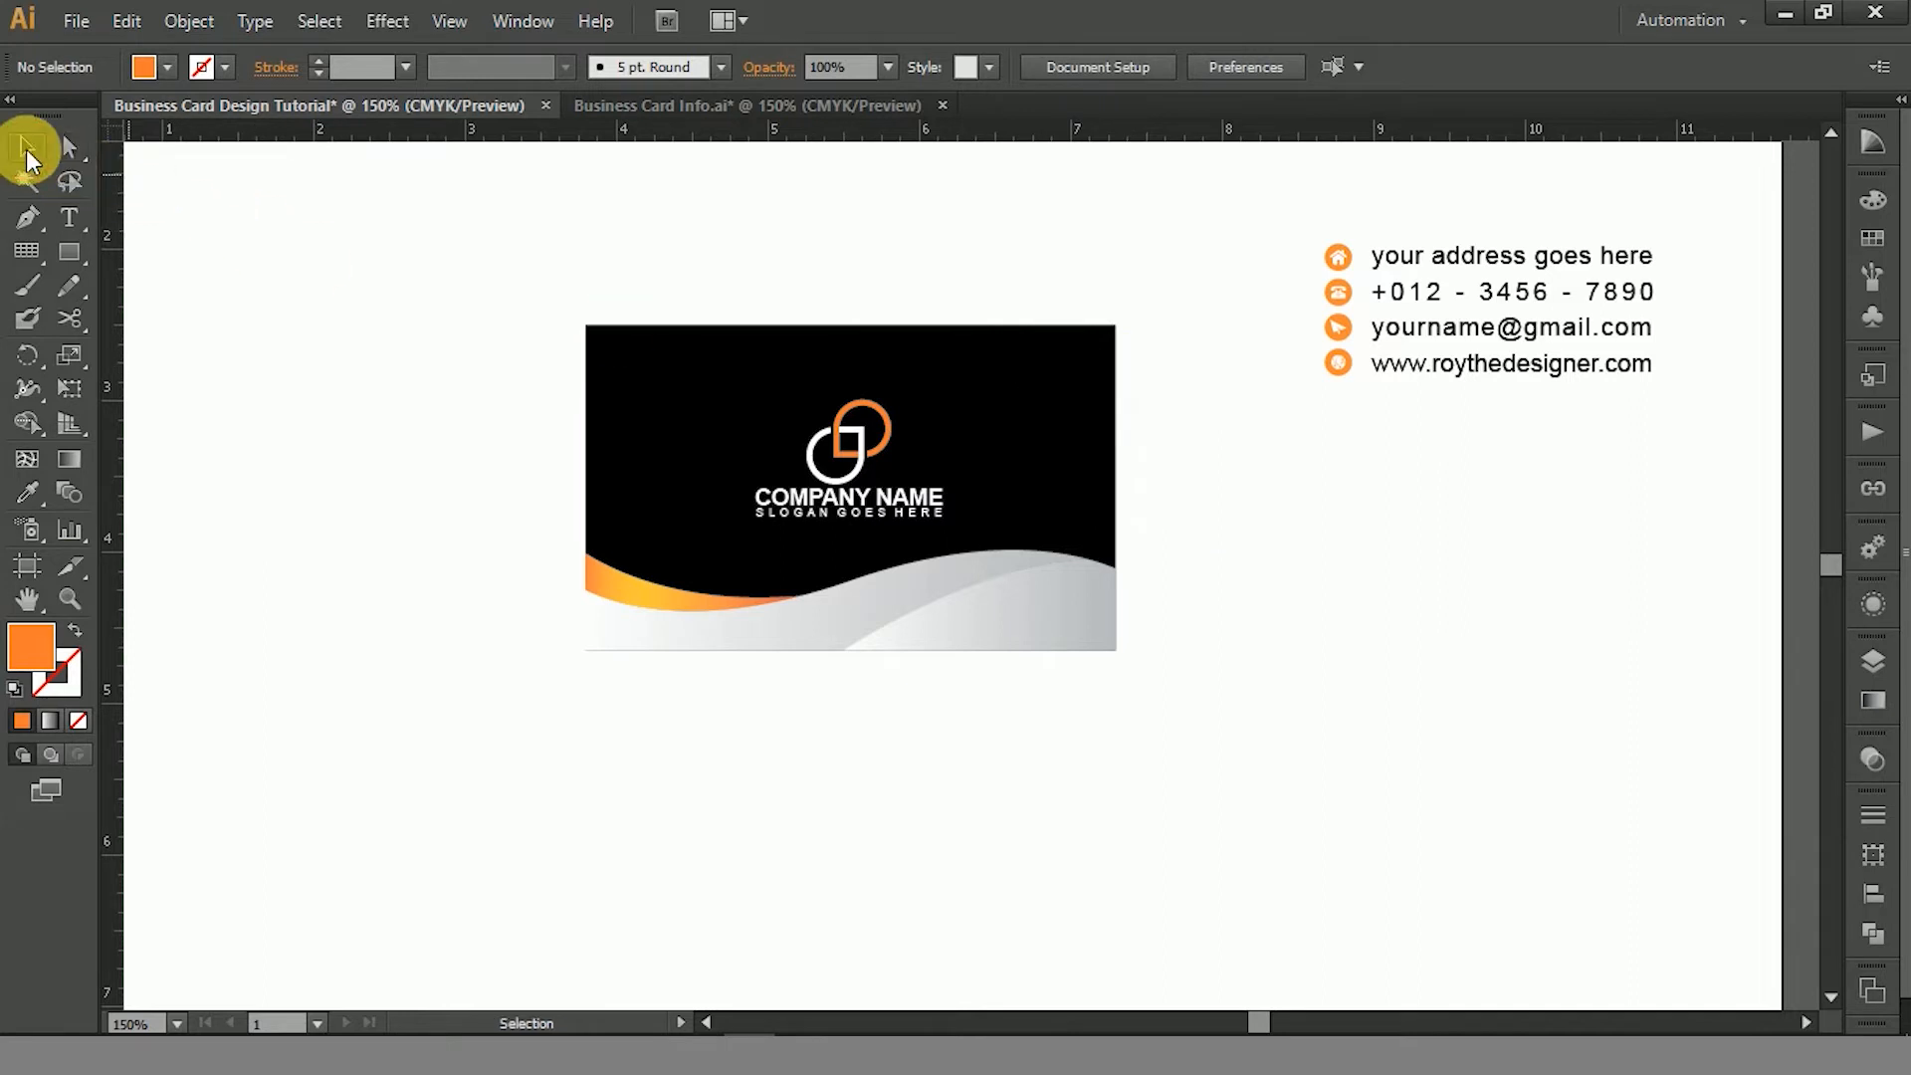
left_click_drag(457, 291, 1135, 742)
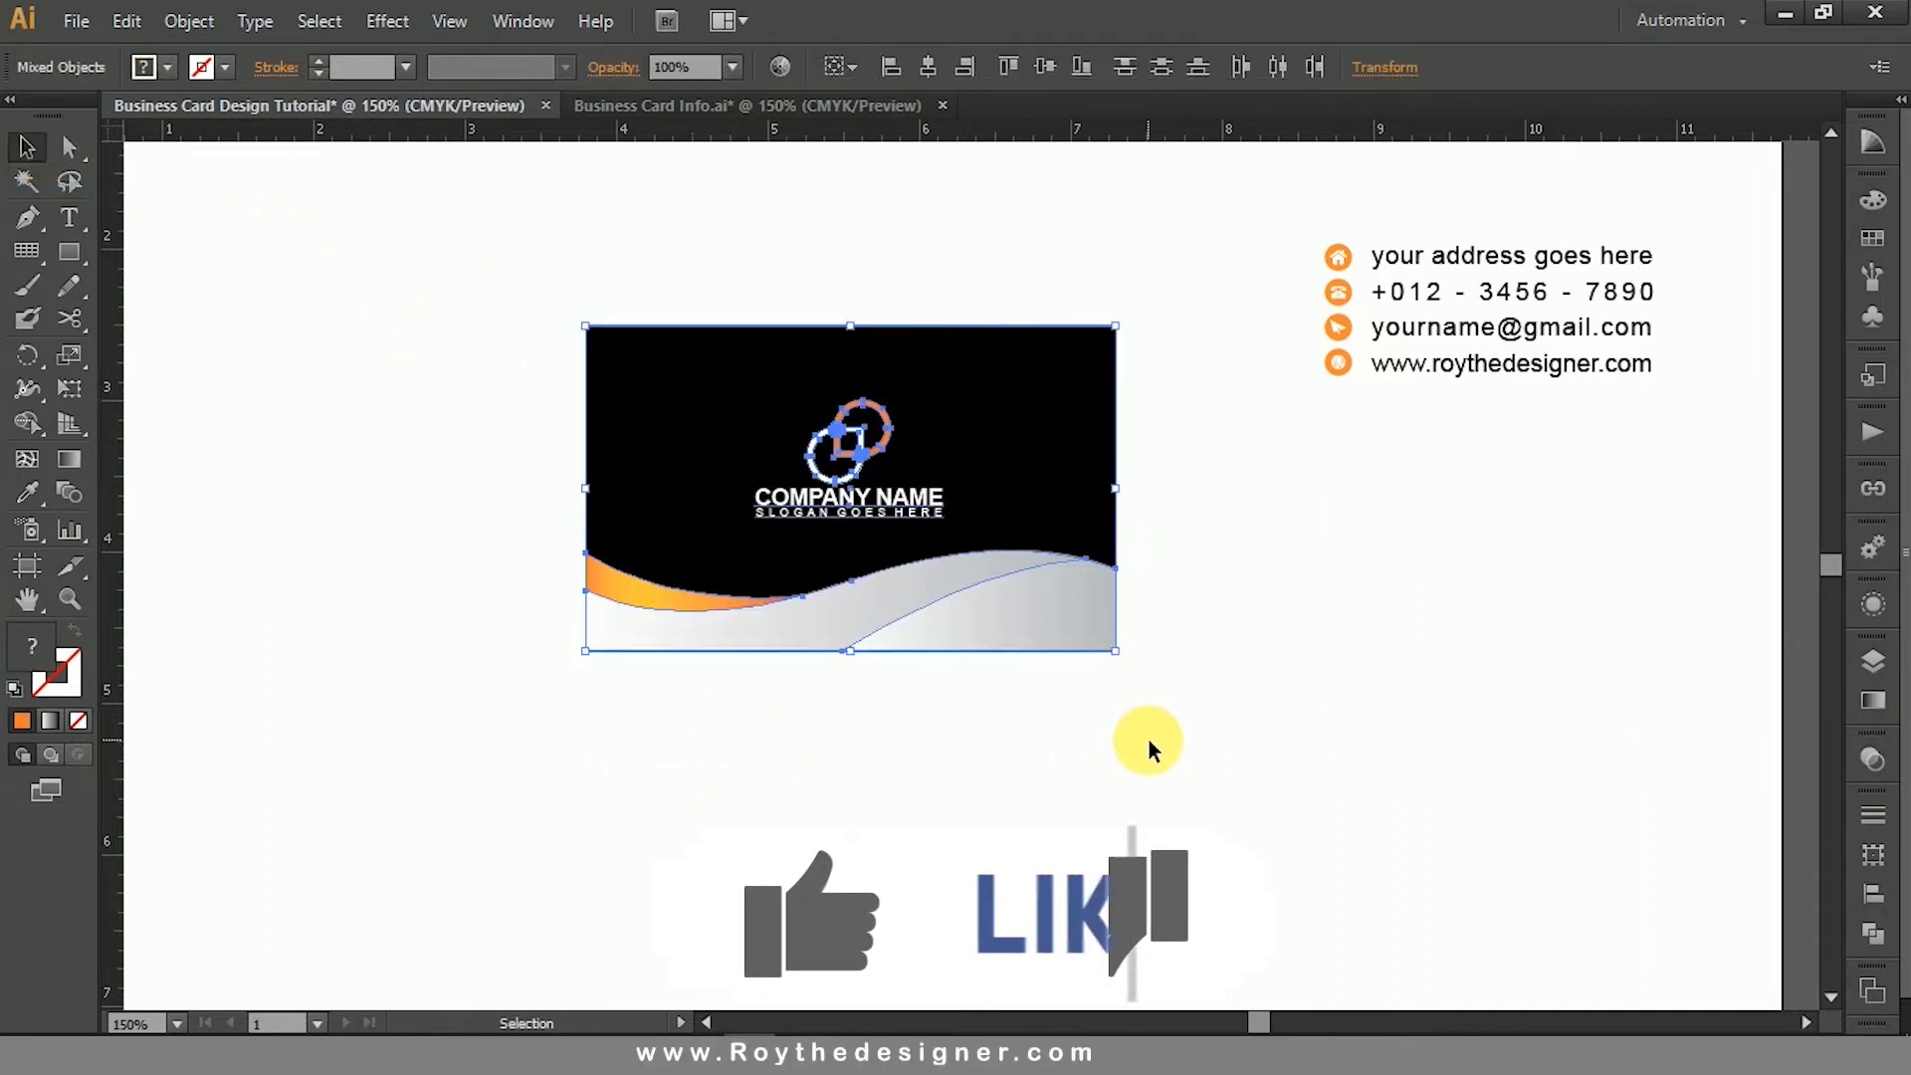
left_click(138, 24)
left_click(199, 158)
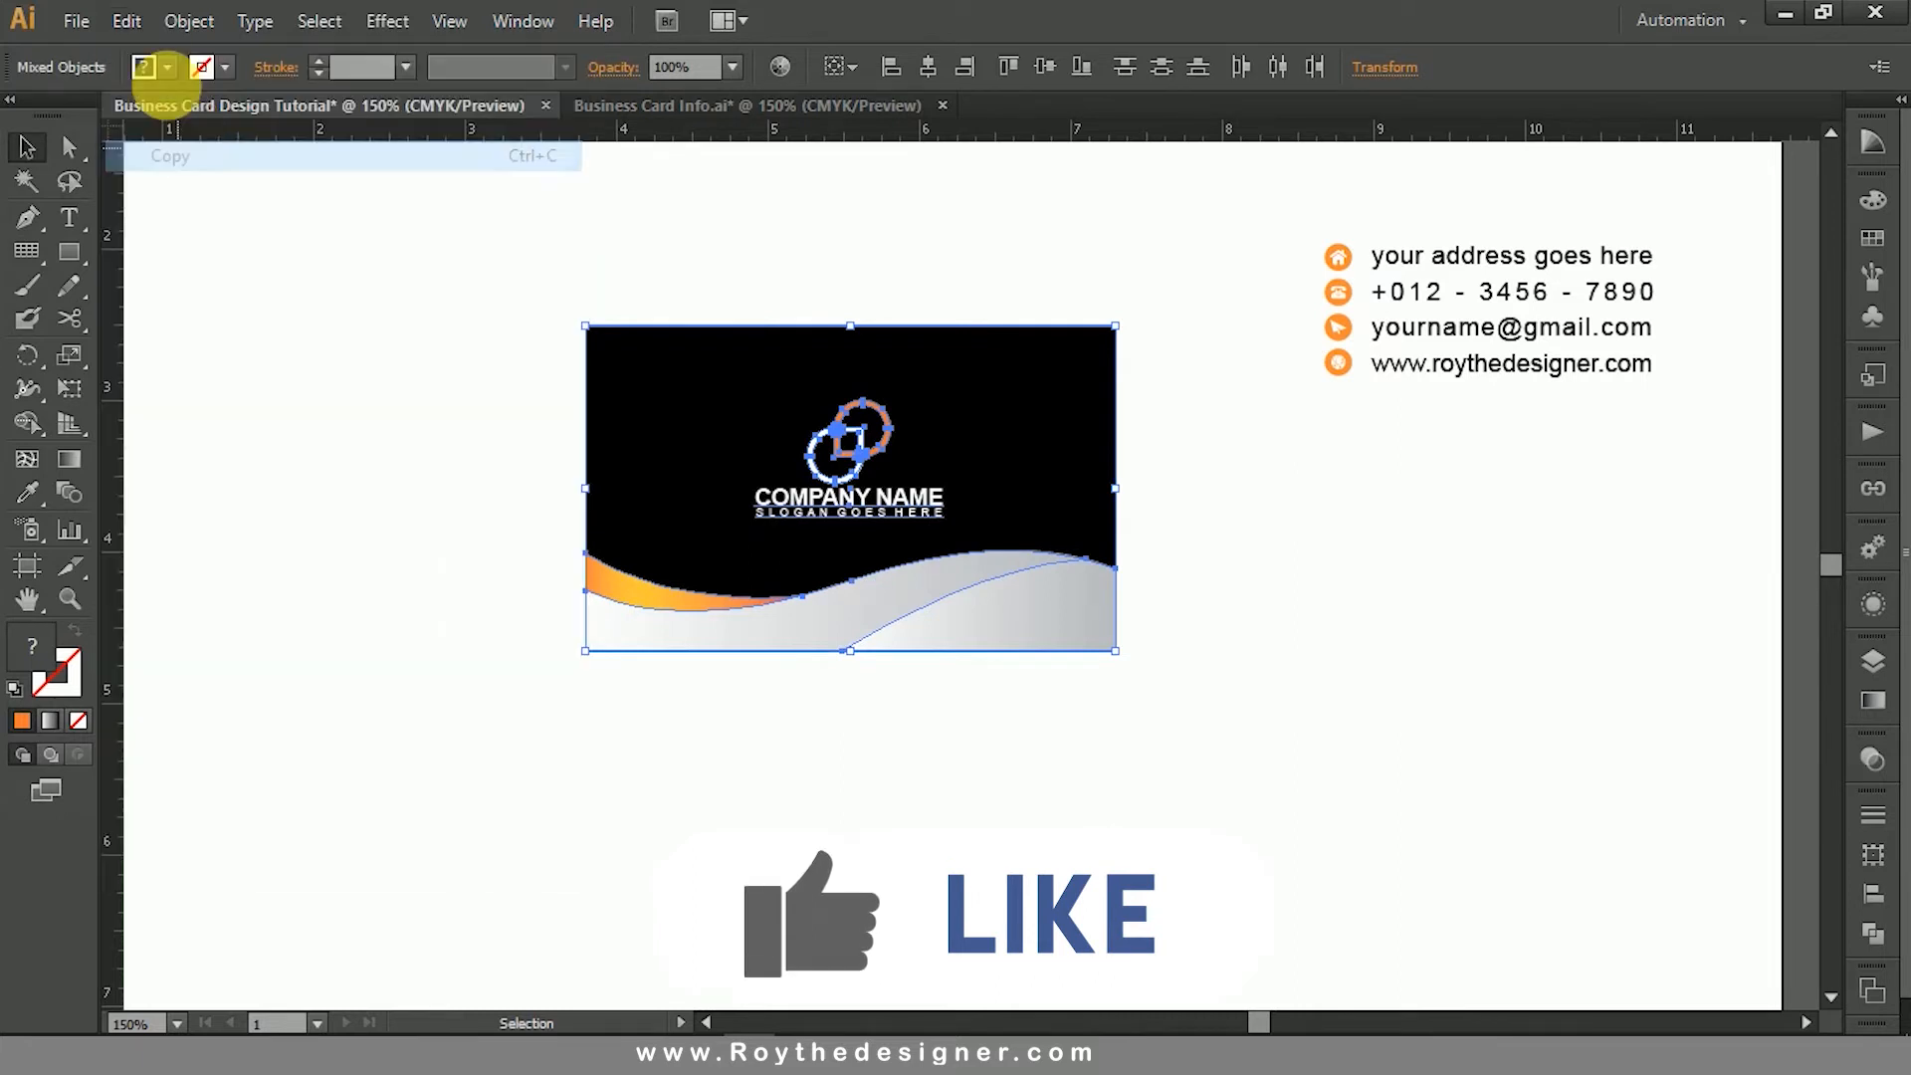
left_click(126, 21)
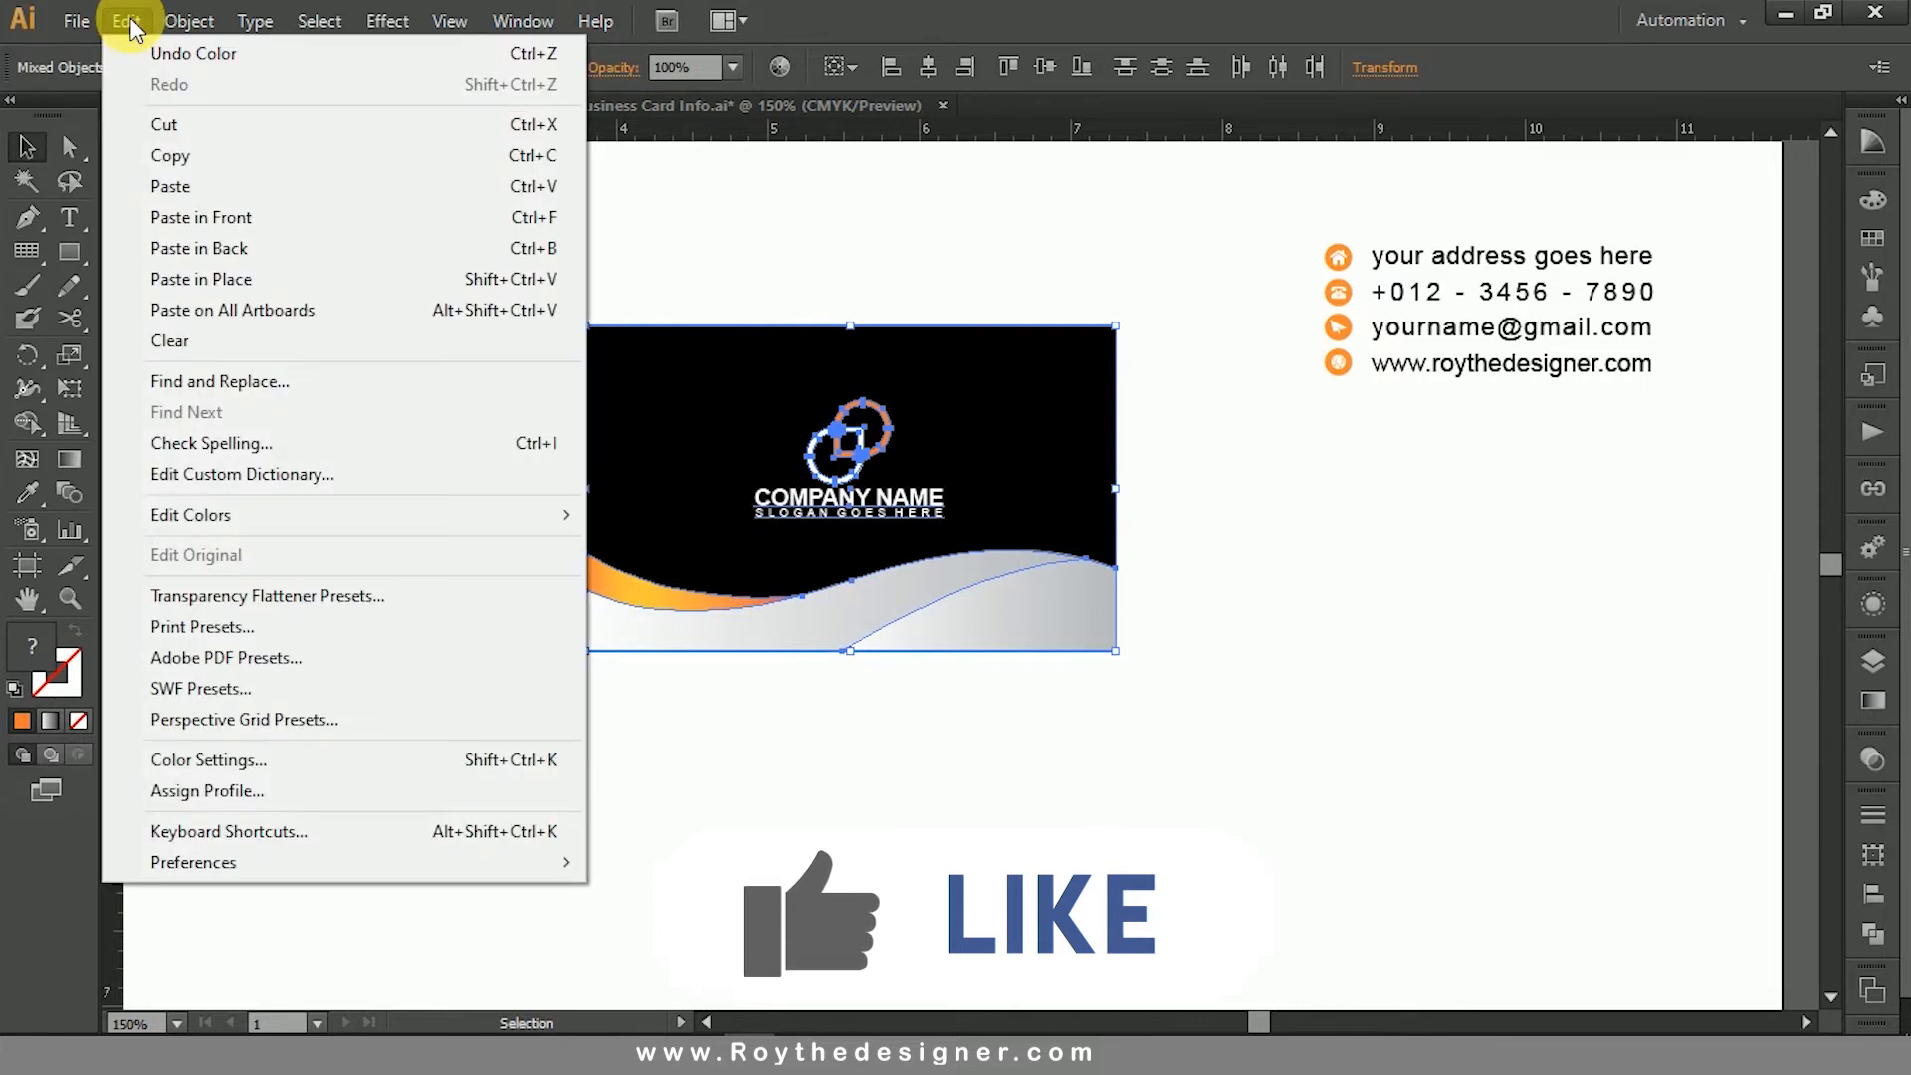
left_click(229, 219)
left_click_drag(968, 390, 957, 767)
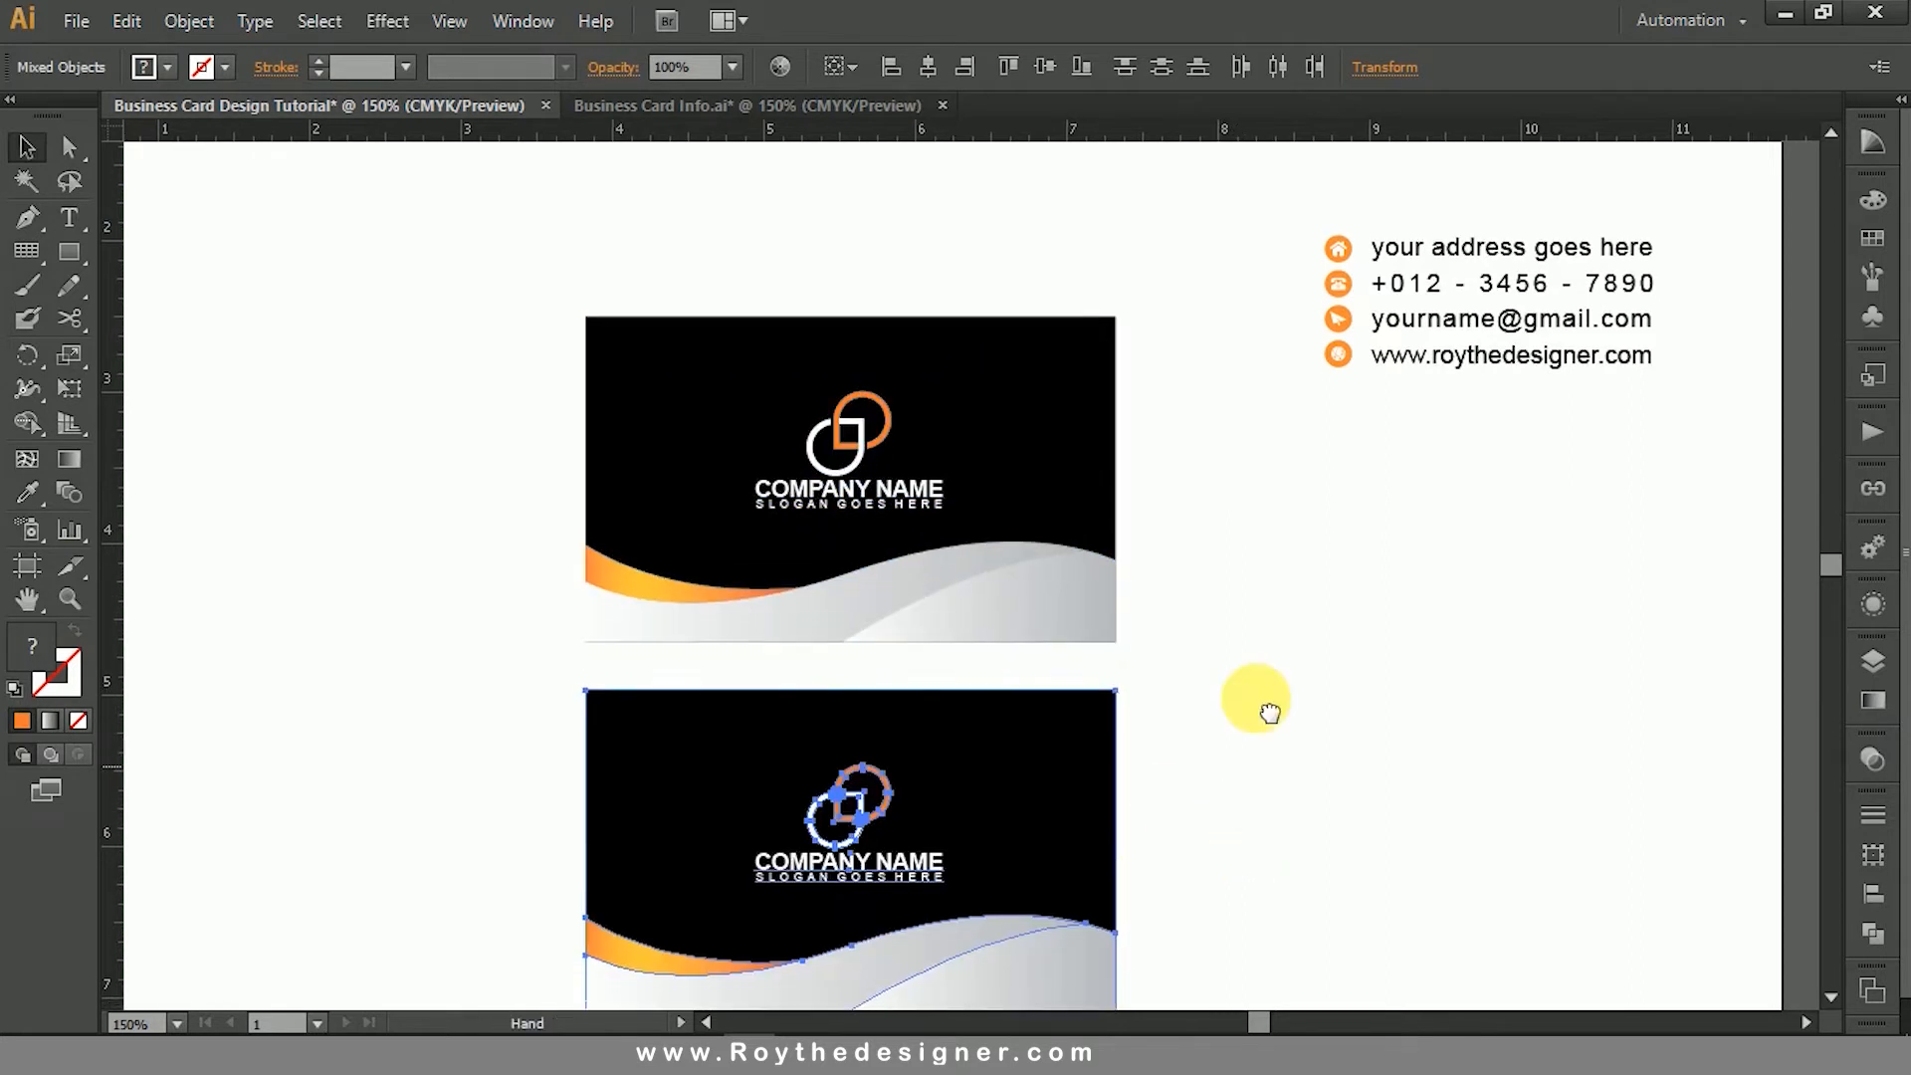
left_click_drag(1271, 713, 1259, 637)
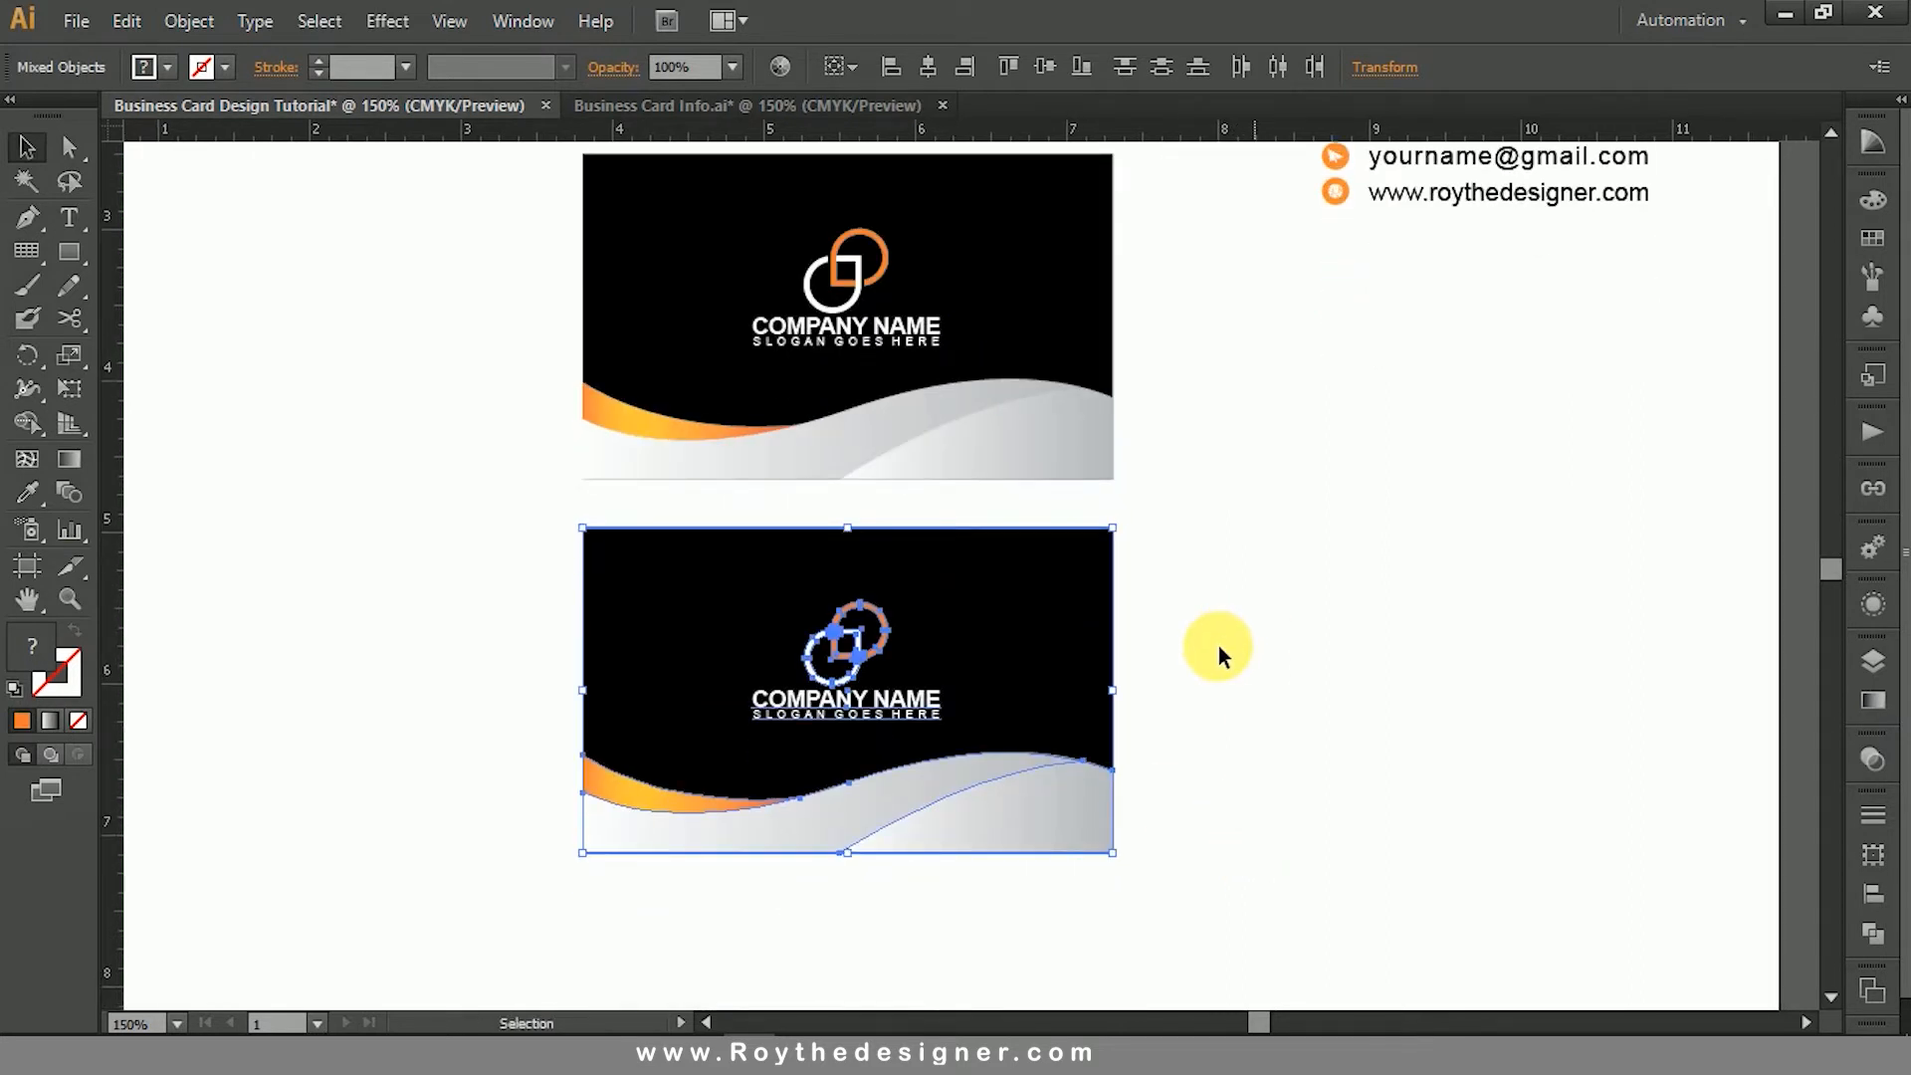
- Delete the logo with its company name and slogan from the lower card
left_click(1224, 633)
left_click(848, 669)
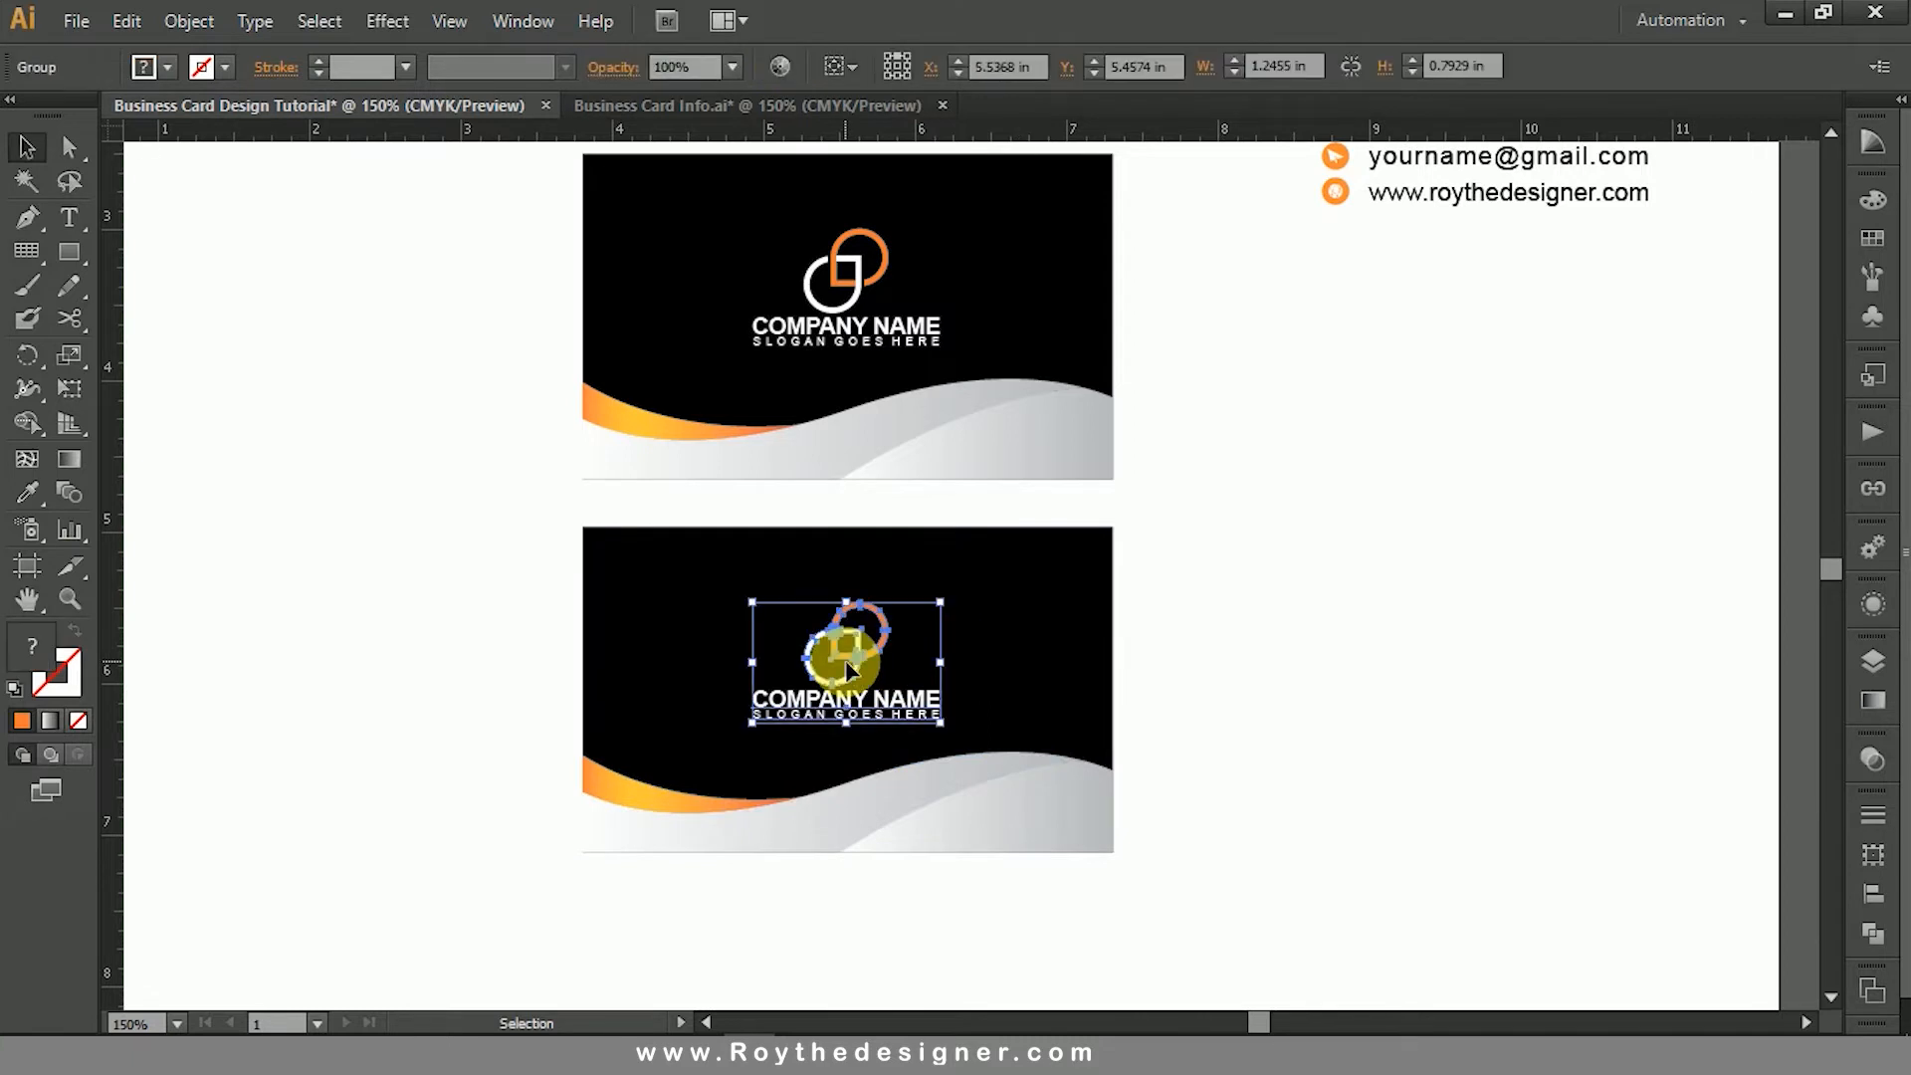
key("Delete")
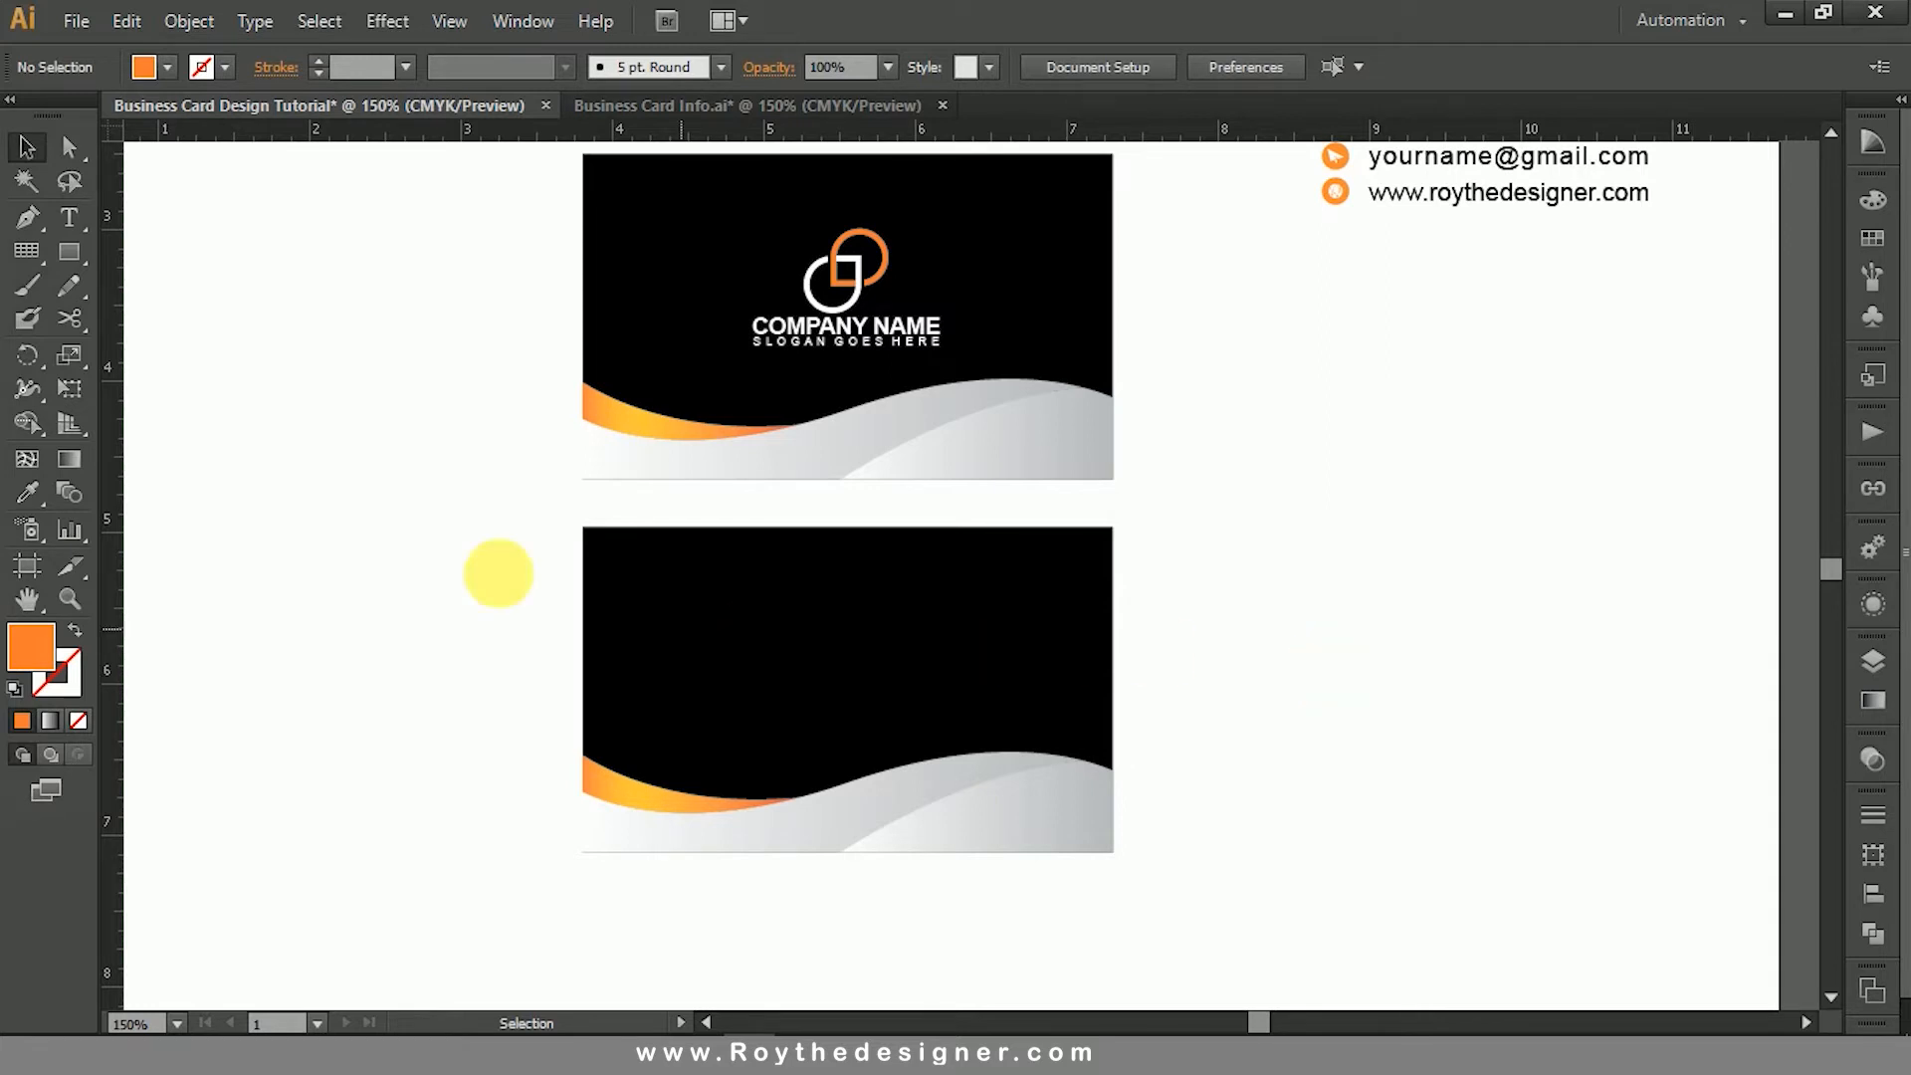
left_click(69, 151)
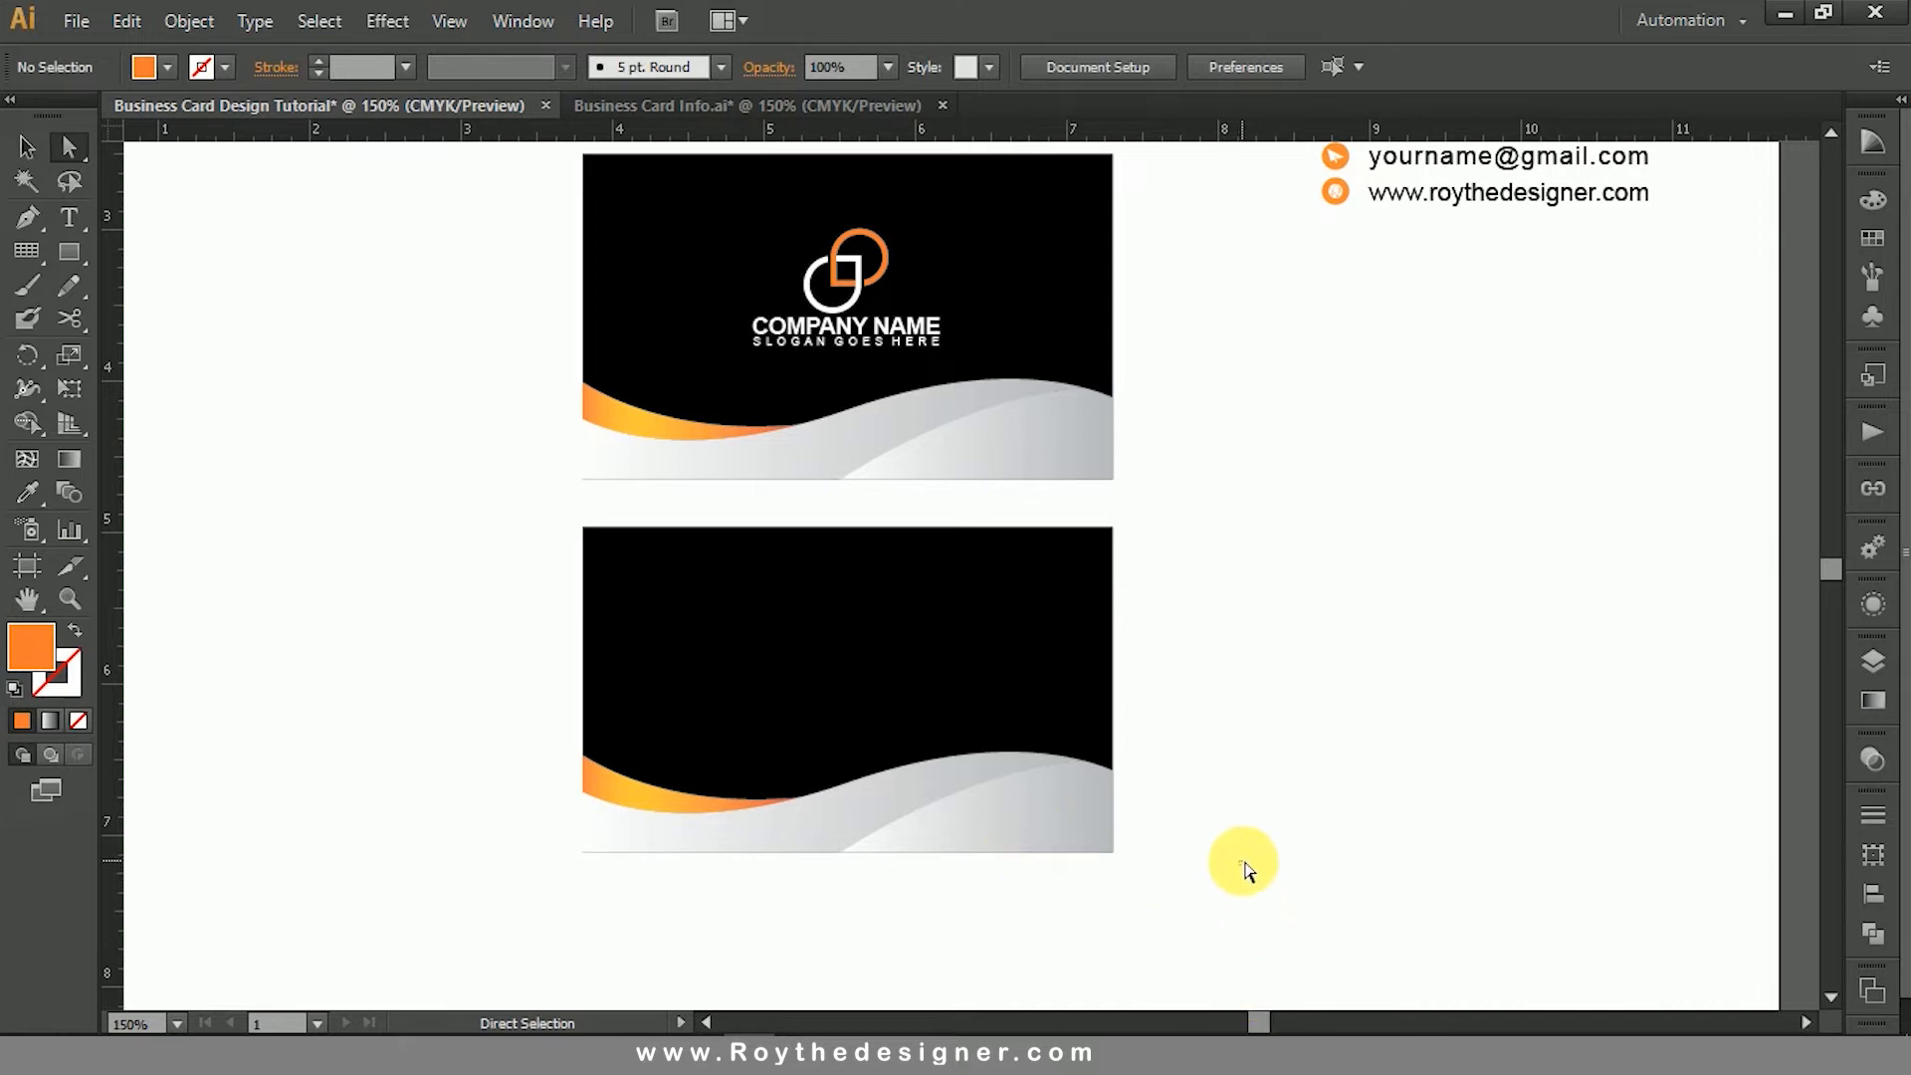
left_click_drag(1180, 768, 533, 688)
left_click(458, 641)
left_click_drag(411, 394, 1445, 926)
left_click_drag(338, 598, 1317, 786)
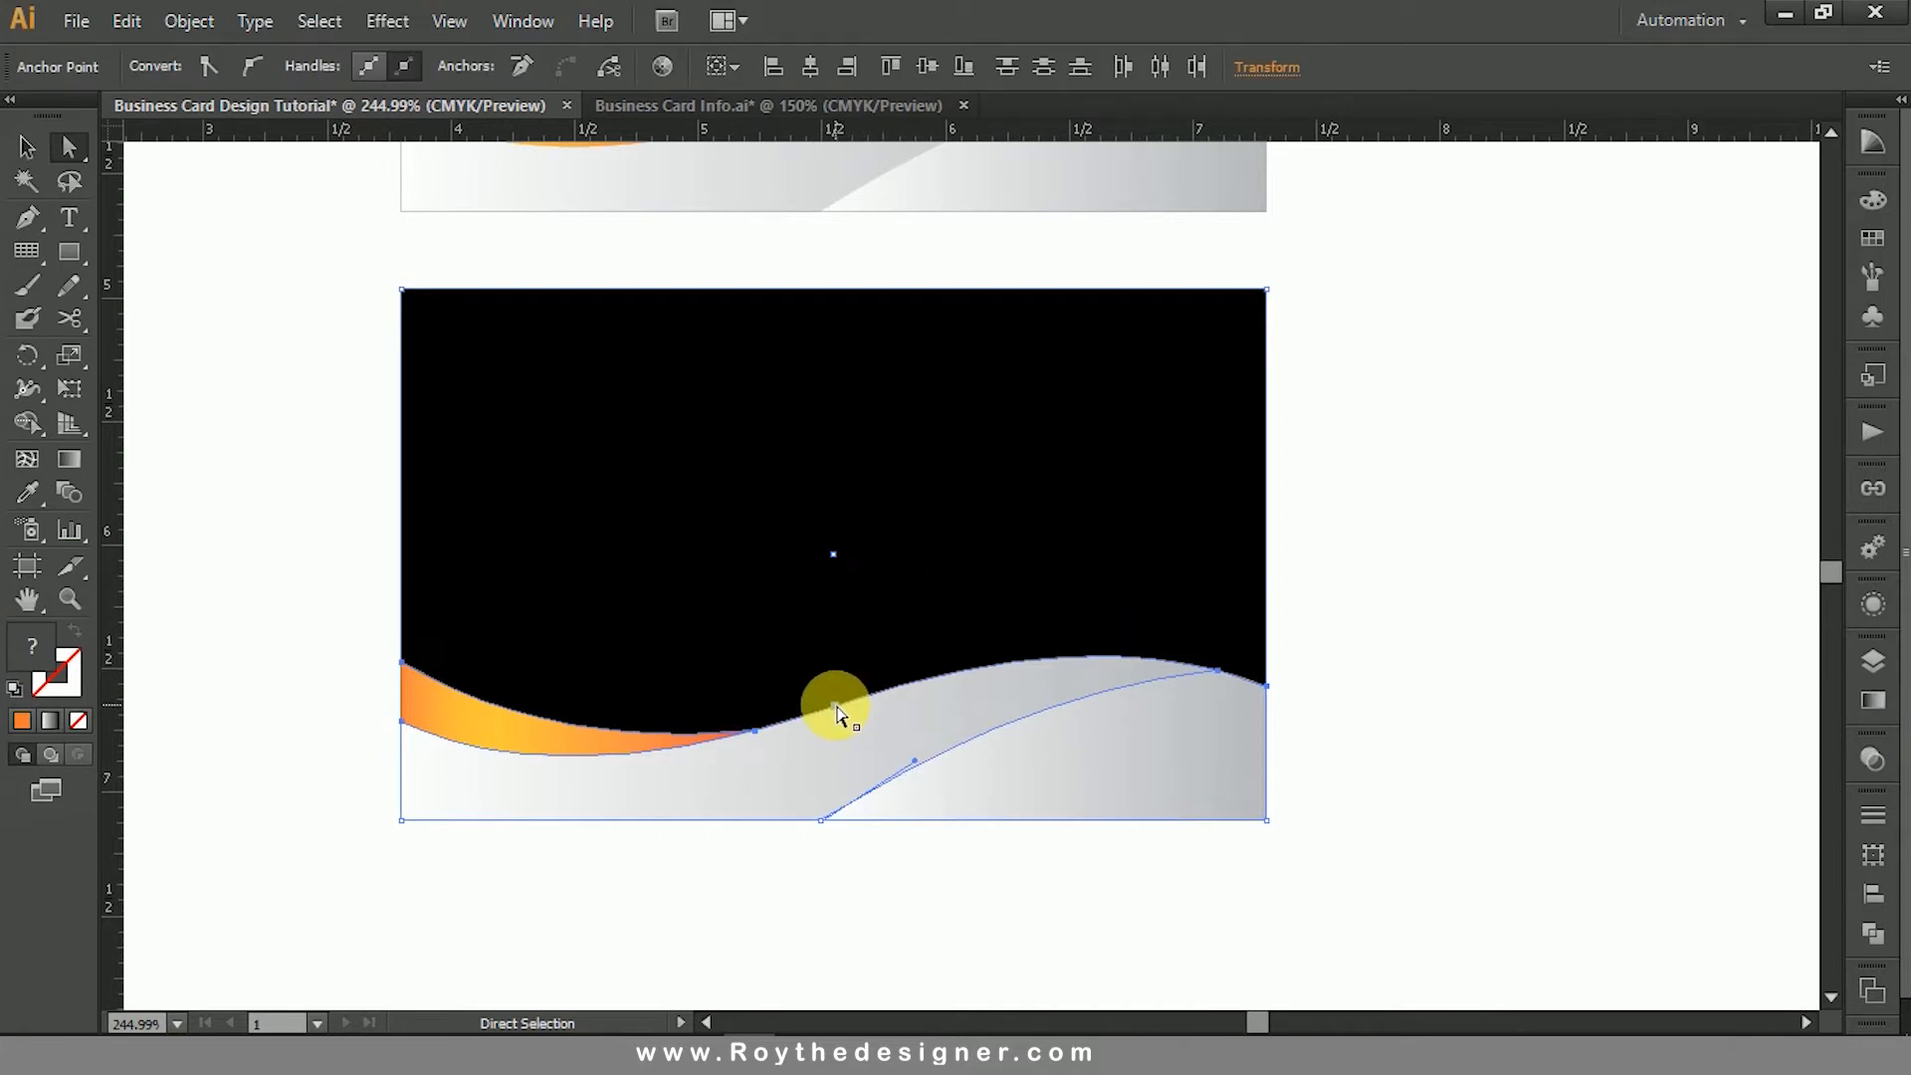
left_click_drag(836, 706, 839, 593)
key("ctrl+z")
left_click(1357, 633)
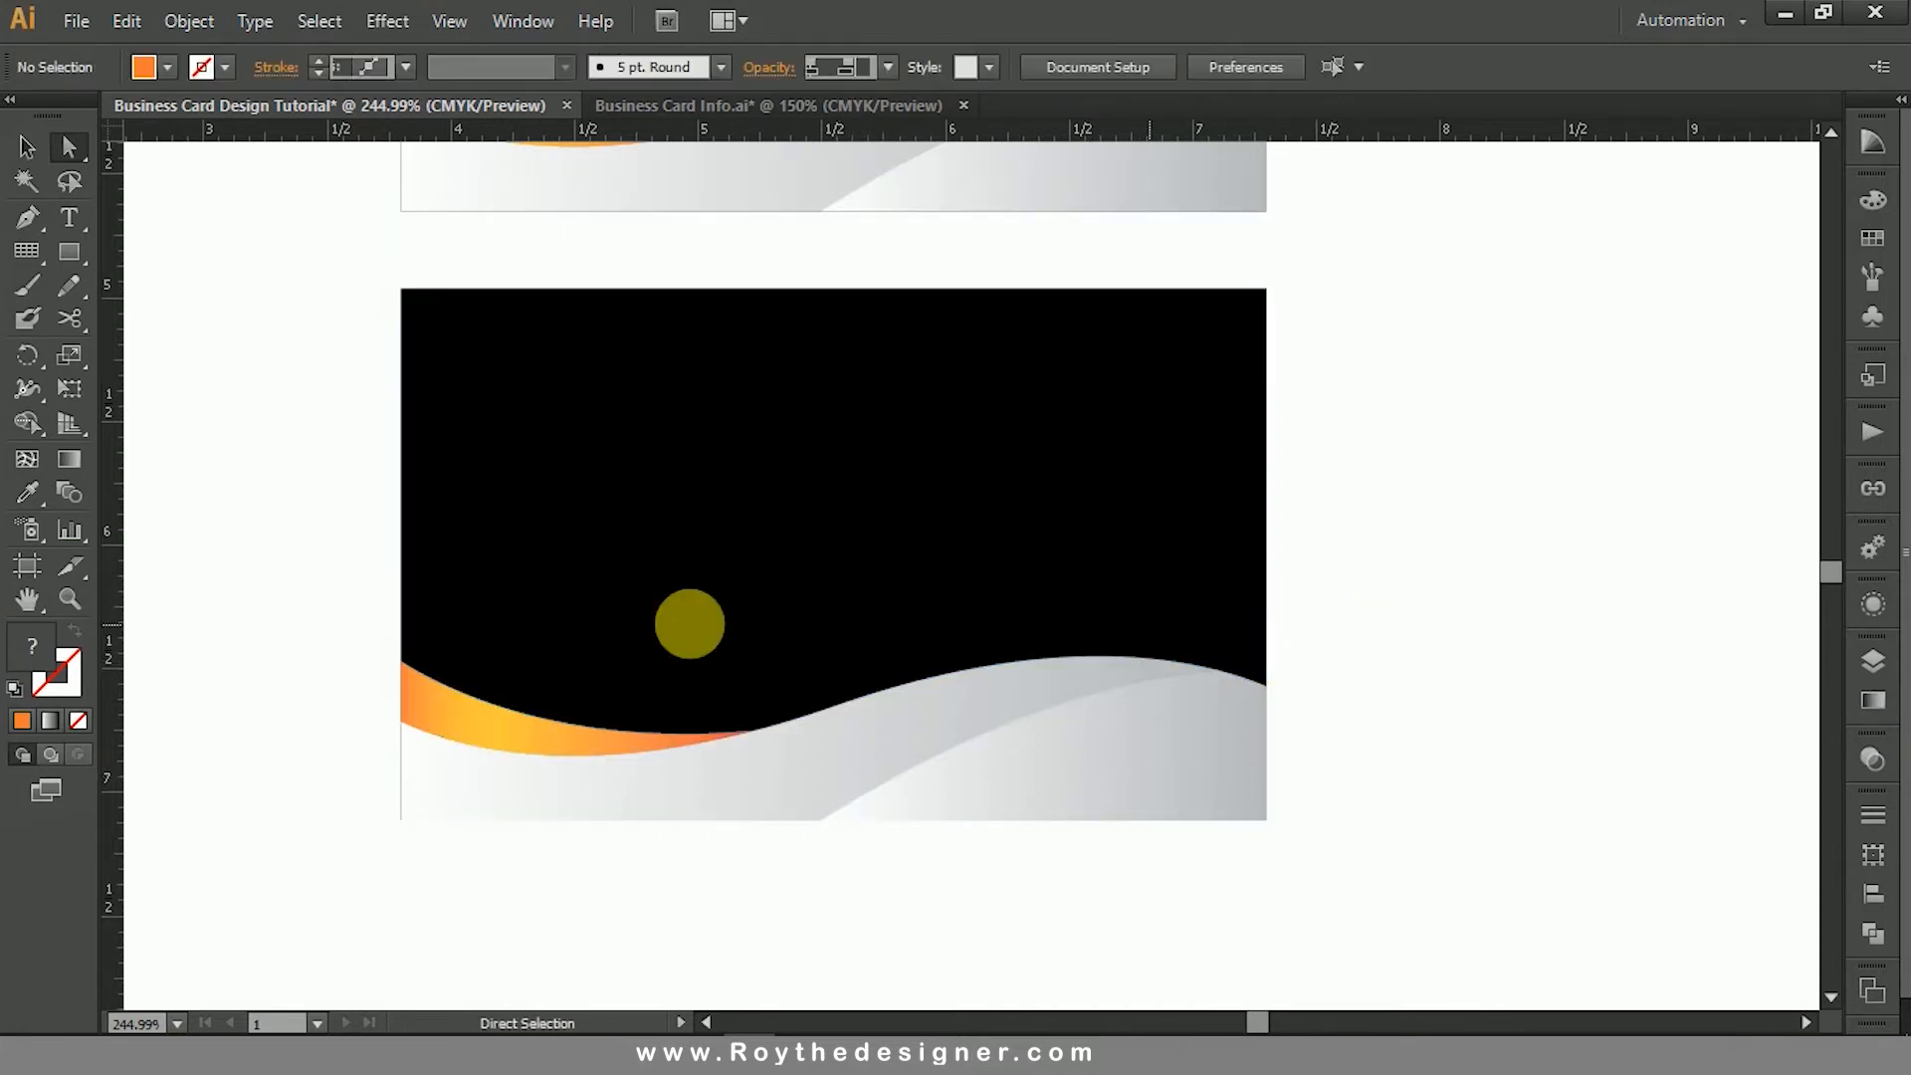
- Raise the wave anchor points of the lower card by about 0.6 in, keeping the bottom edge points in place
left_click_drag(340, 633, 1293, 768)
left_click_drag(1272, 687, 1279, 535)
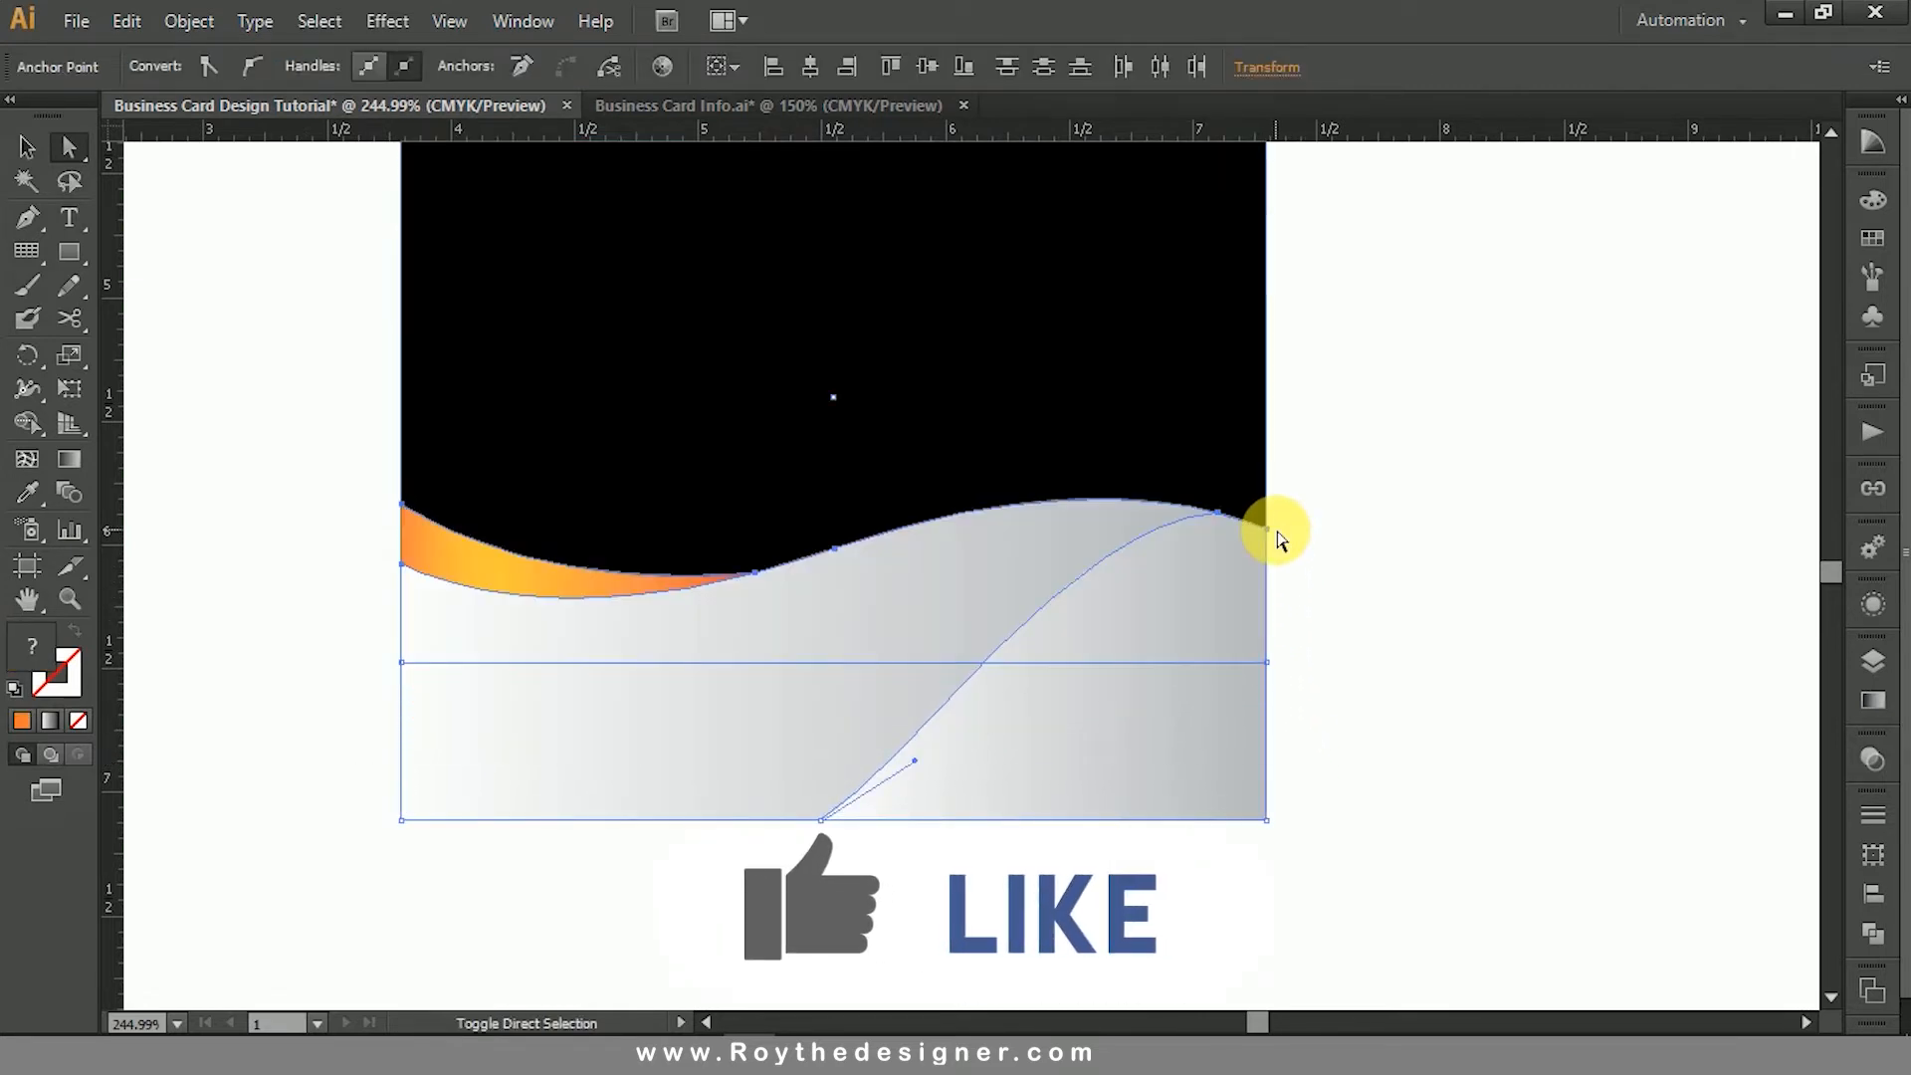
left_click(1022, 554, "ctrl+alt")
left_click(1023, 555, "ctrl+alt")
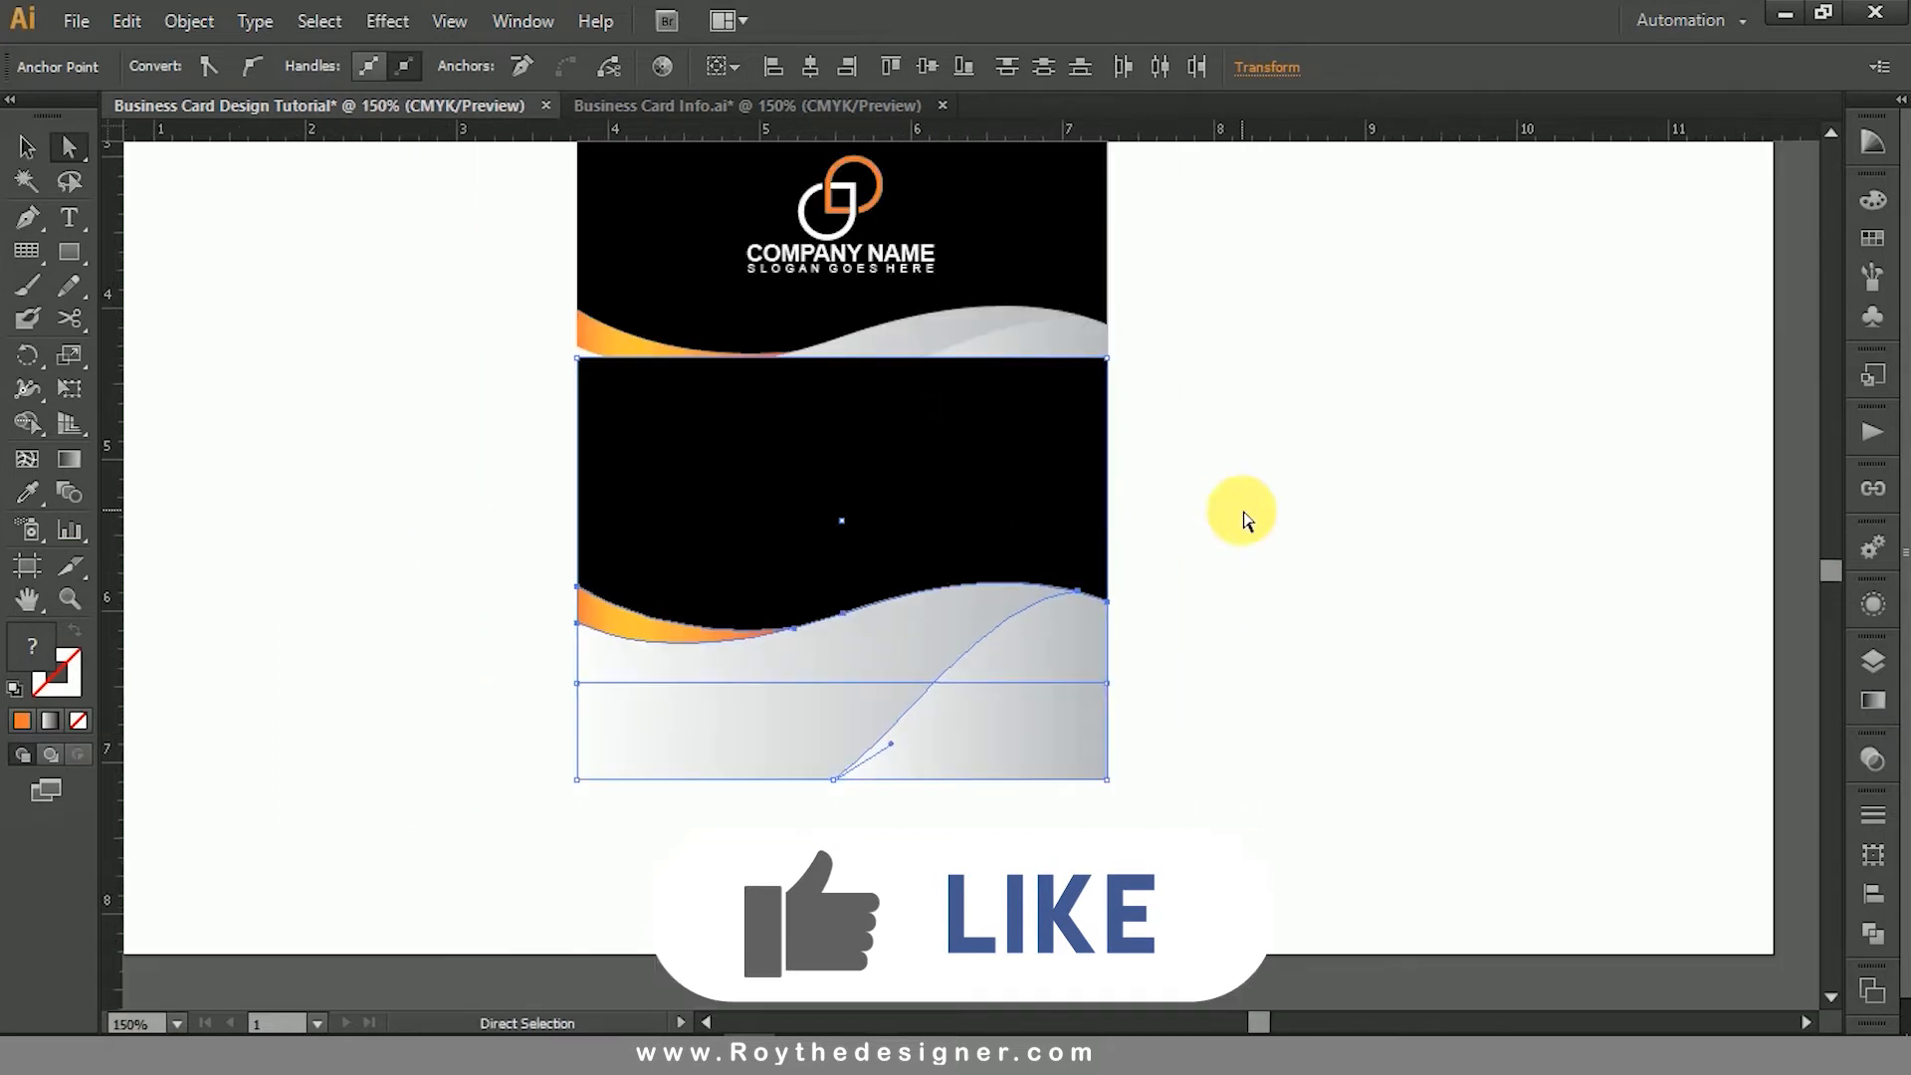
left_click(1245, 516)
- Lower the top edge of the lower card's black rectangle to match the upper card's height, leaving a gap between the cards
left_click_drag(876, 438, 875, 486)
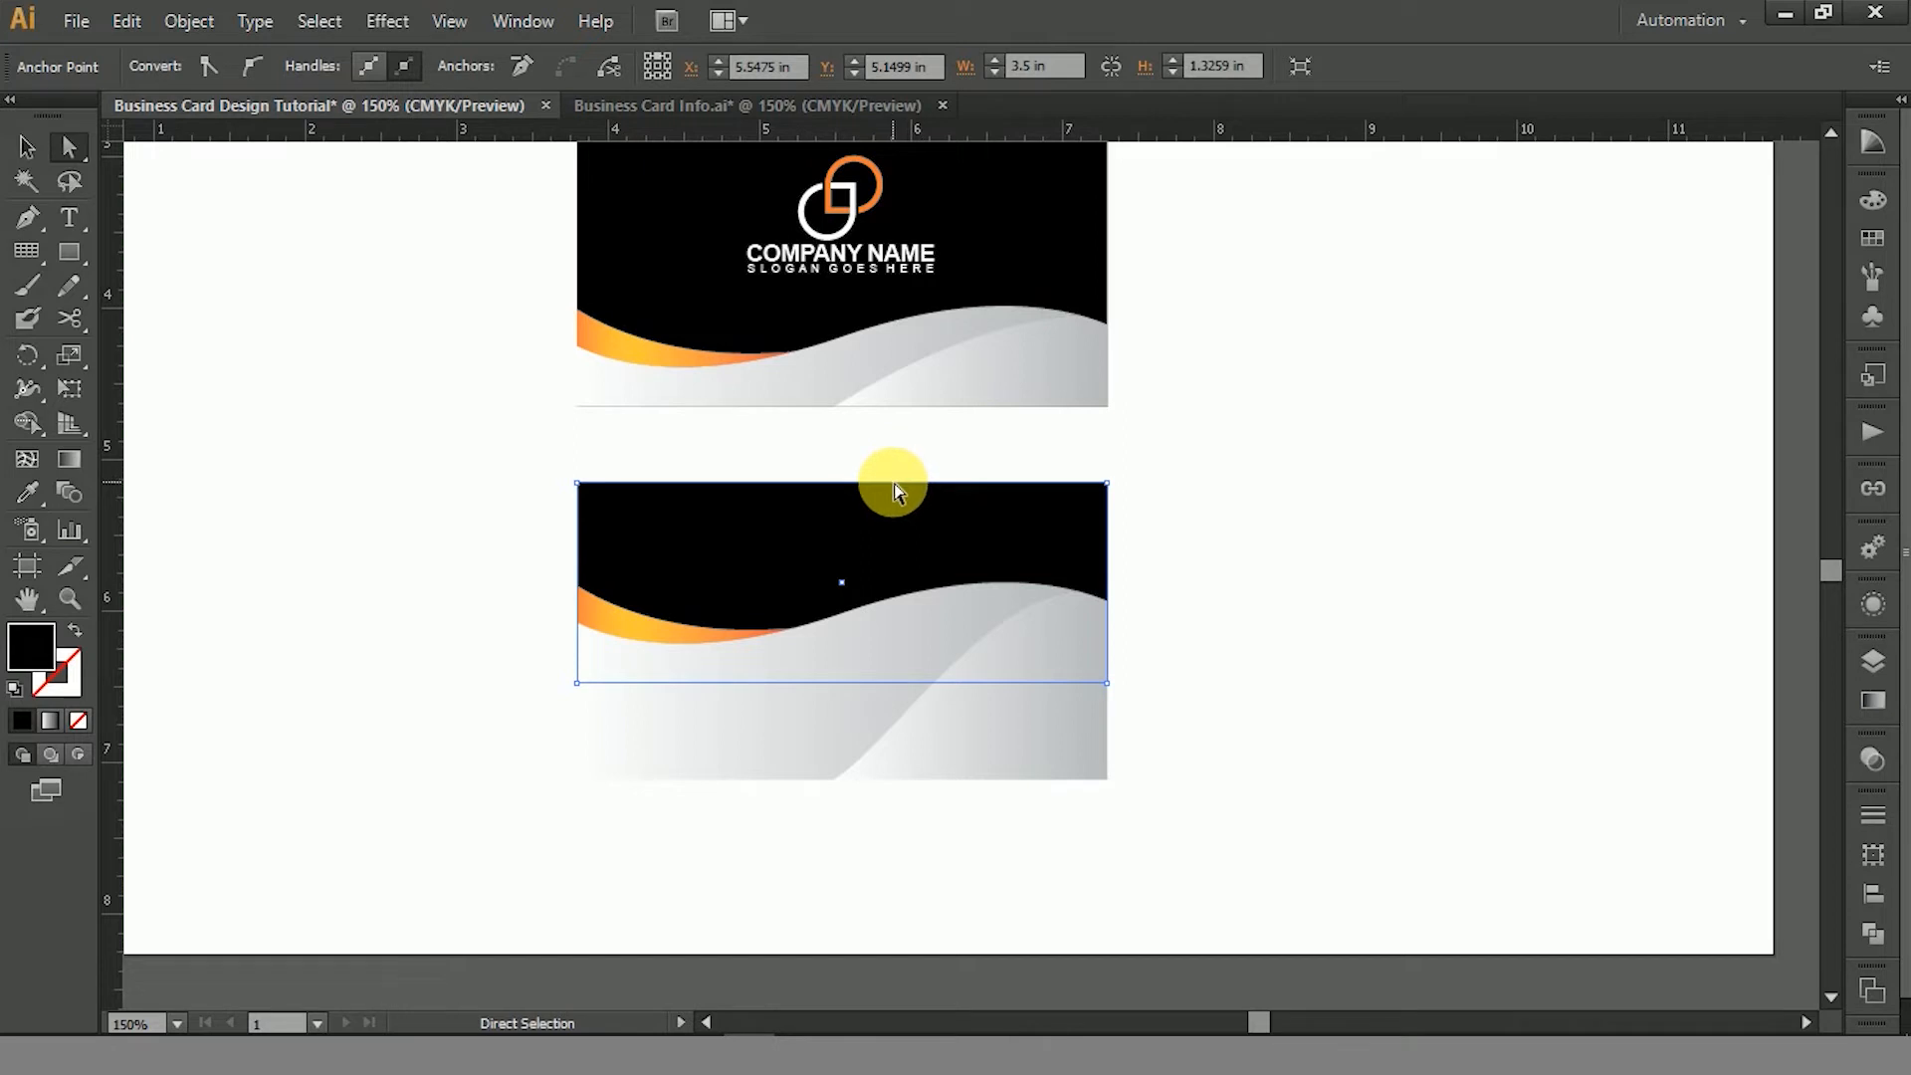
left_click_drag(894, 486, 896, 452)
left_click(1252, 499)
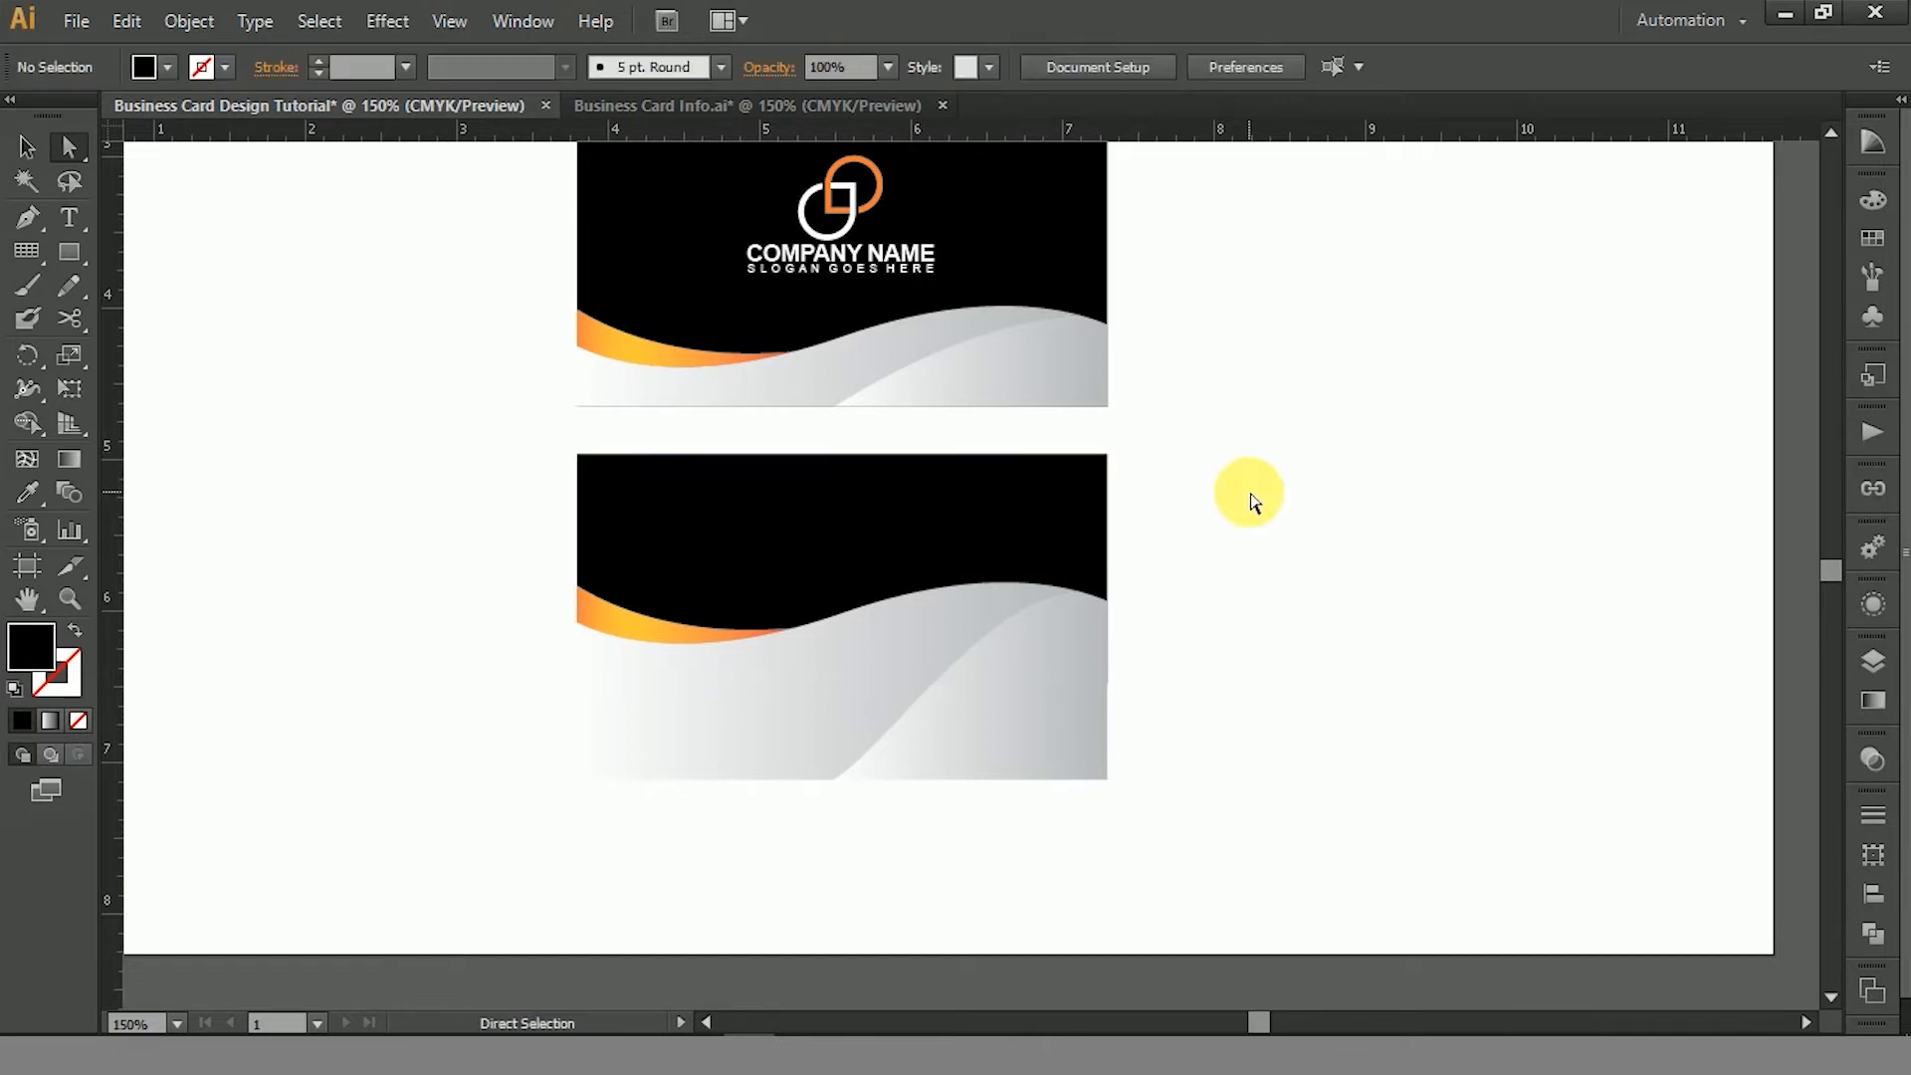
left_click_drag(397, 375, 1294, 835)
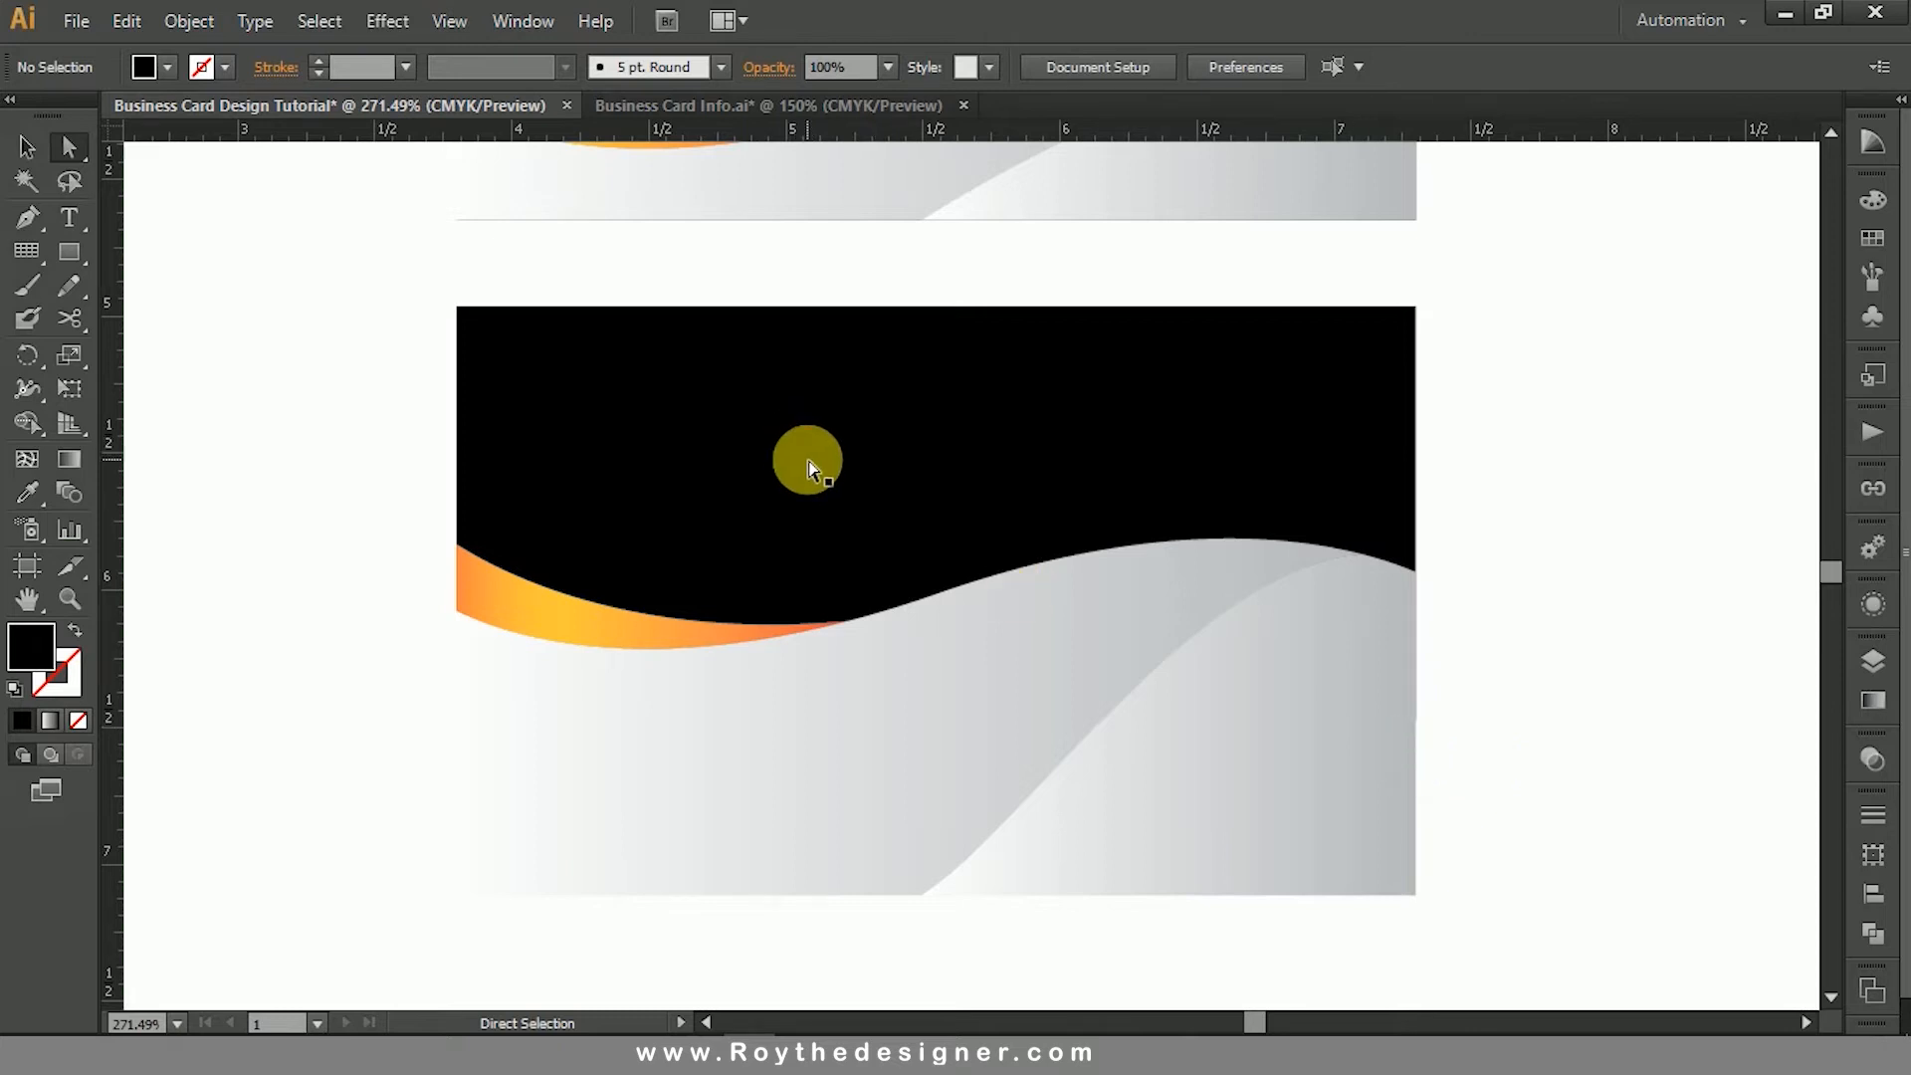
- Set the height of the lower card's black rectangle to 2.15 in, keeping its top edge in place
left_click(807, 468)
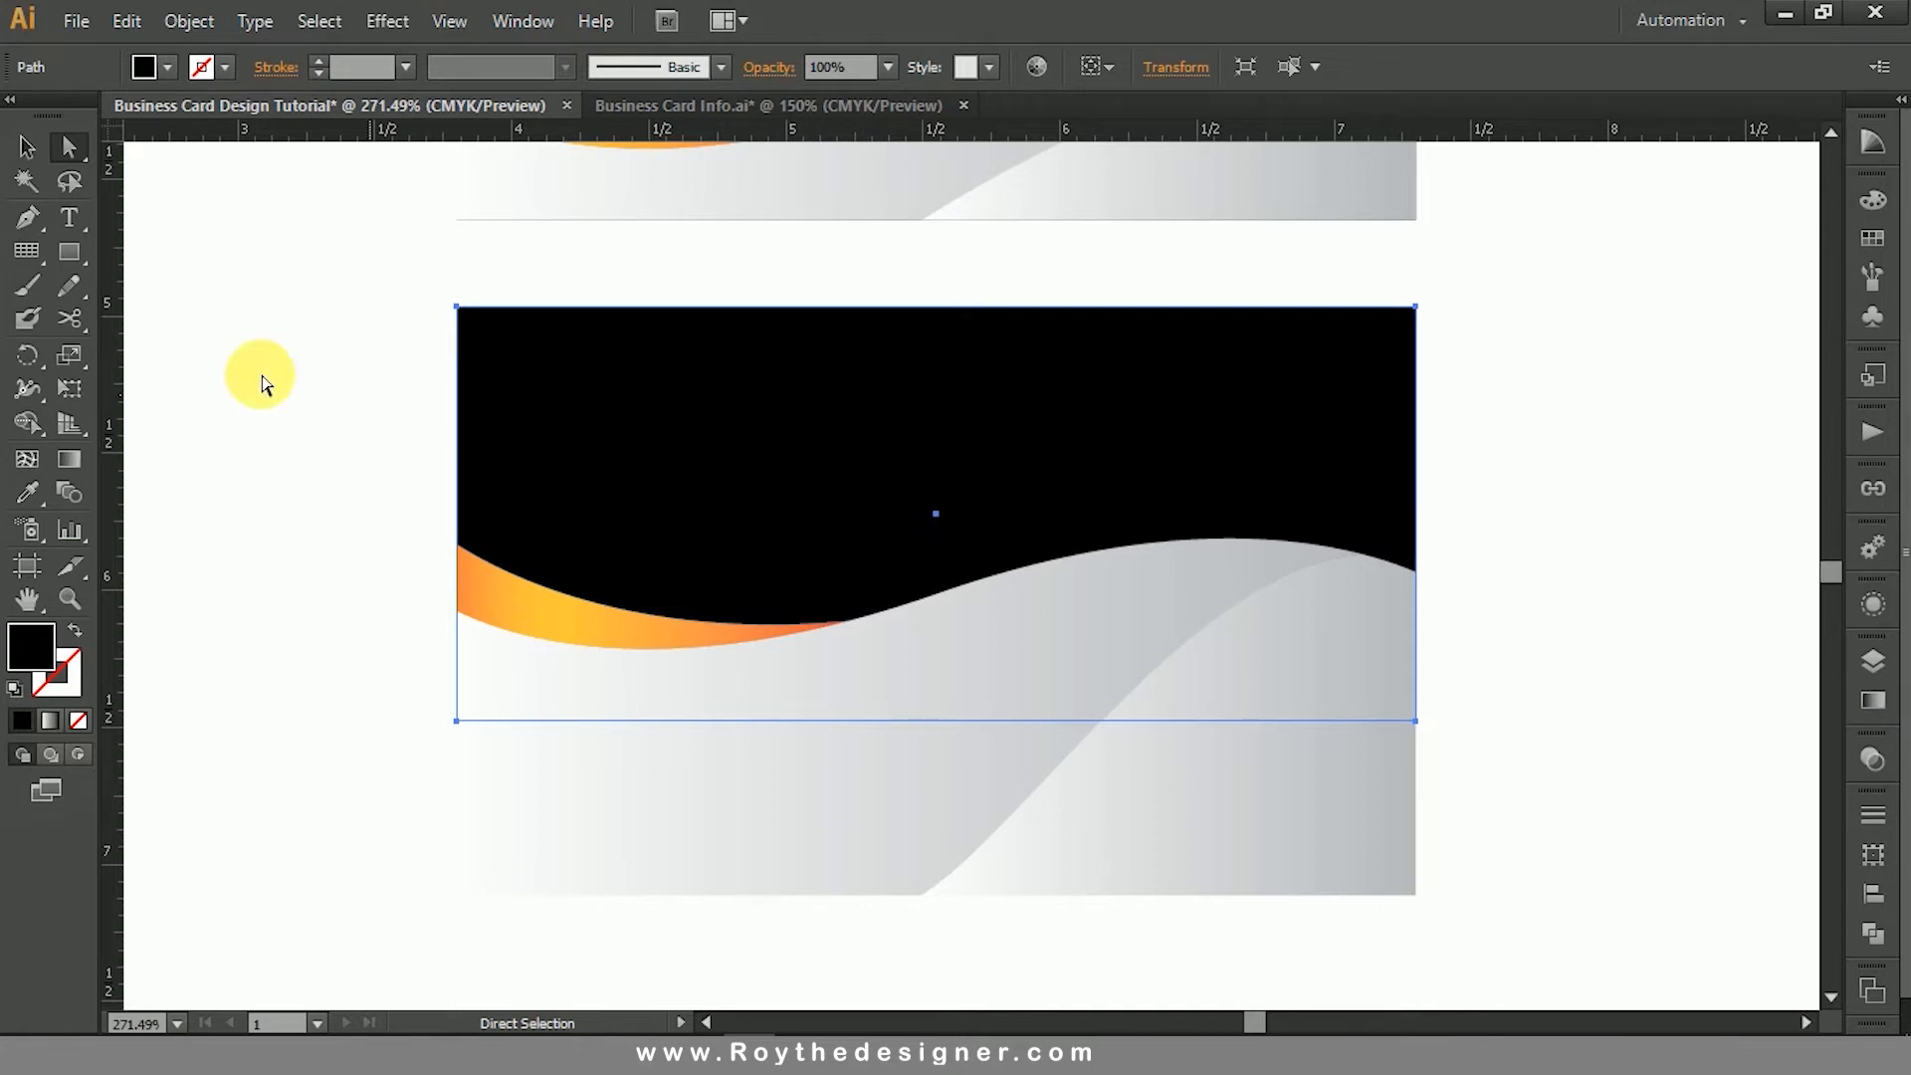
left_click(267, 450)
left_click(26, 149)
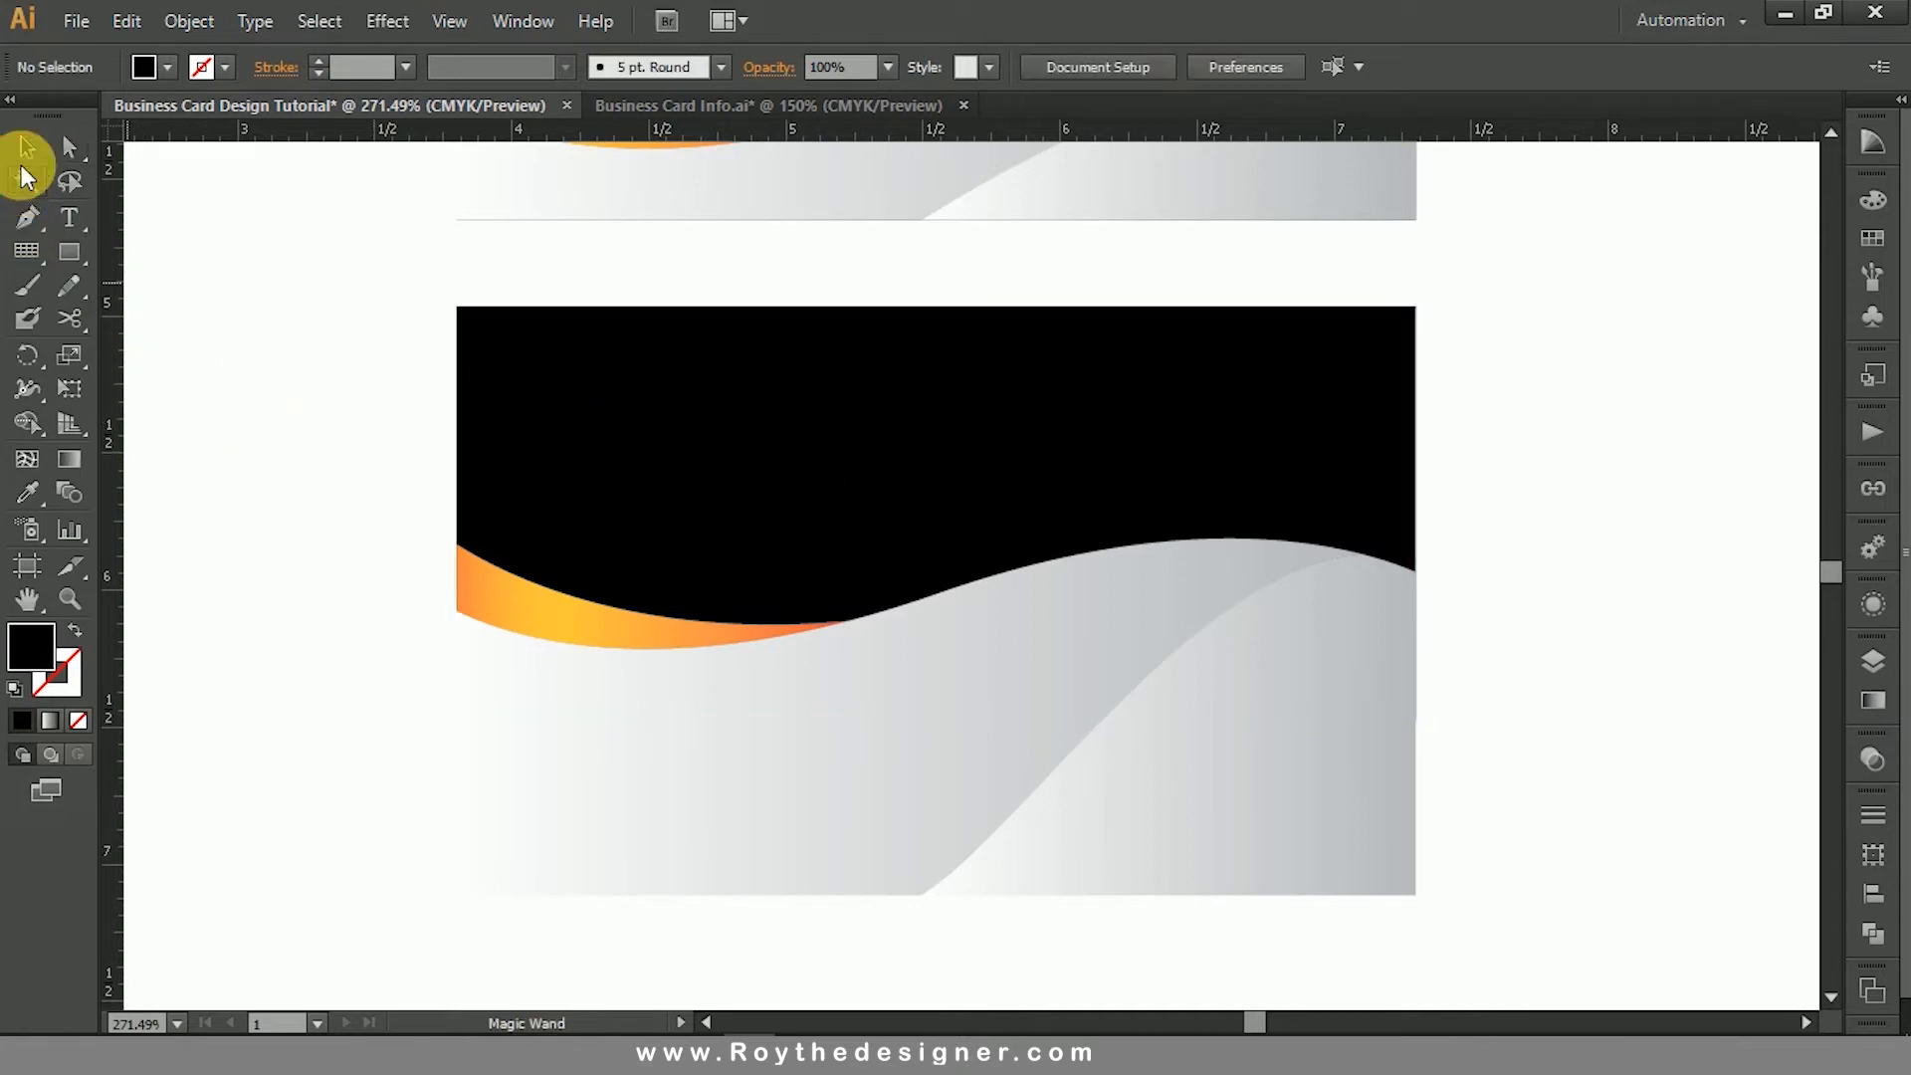
left_click(854, 427)
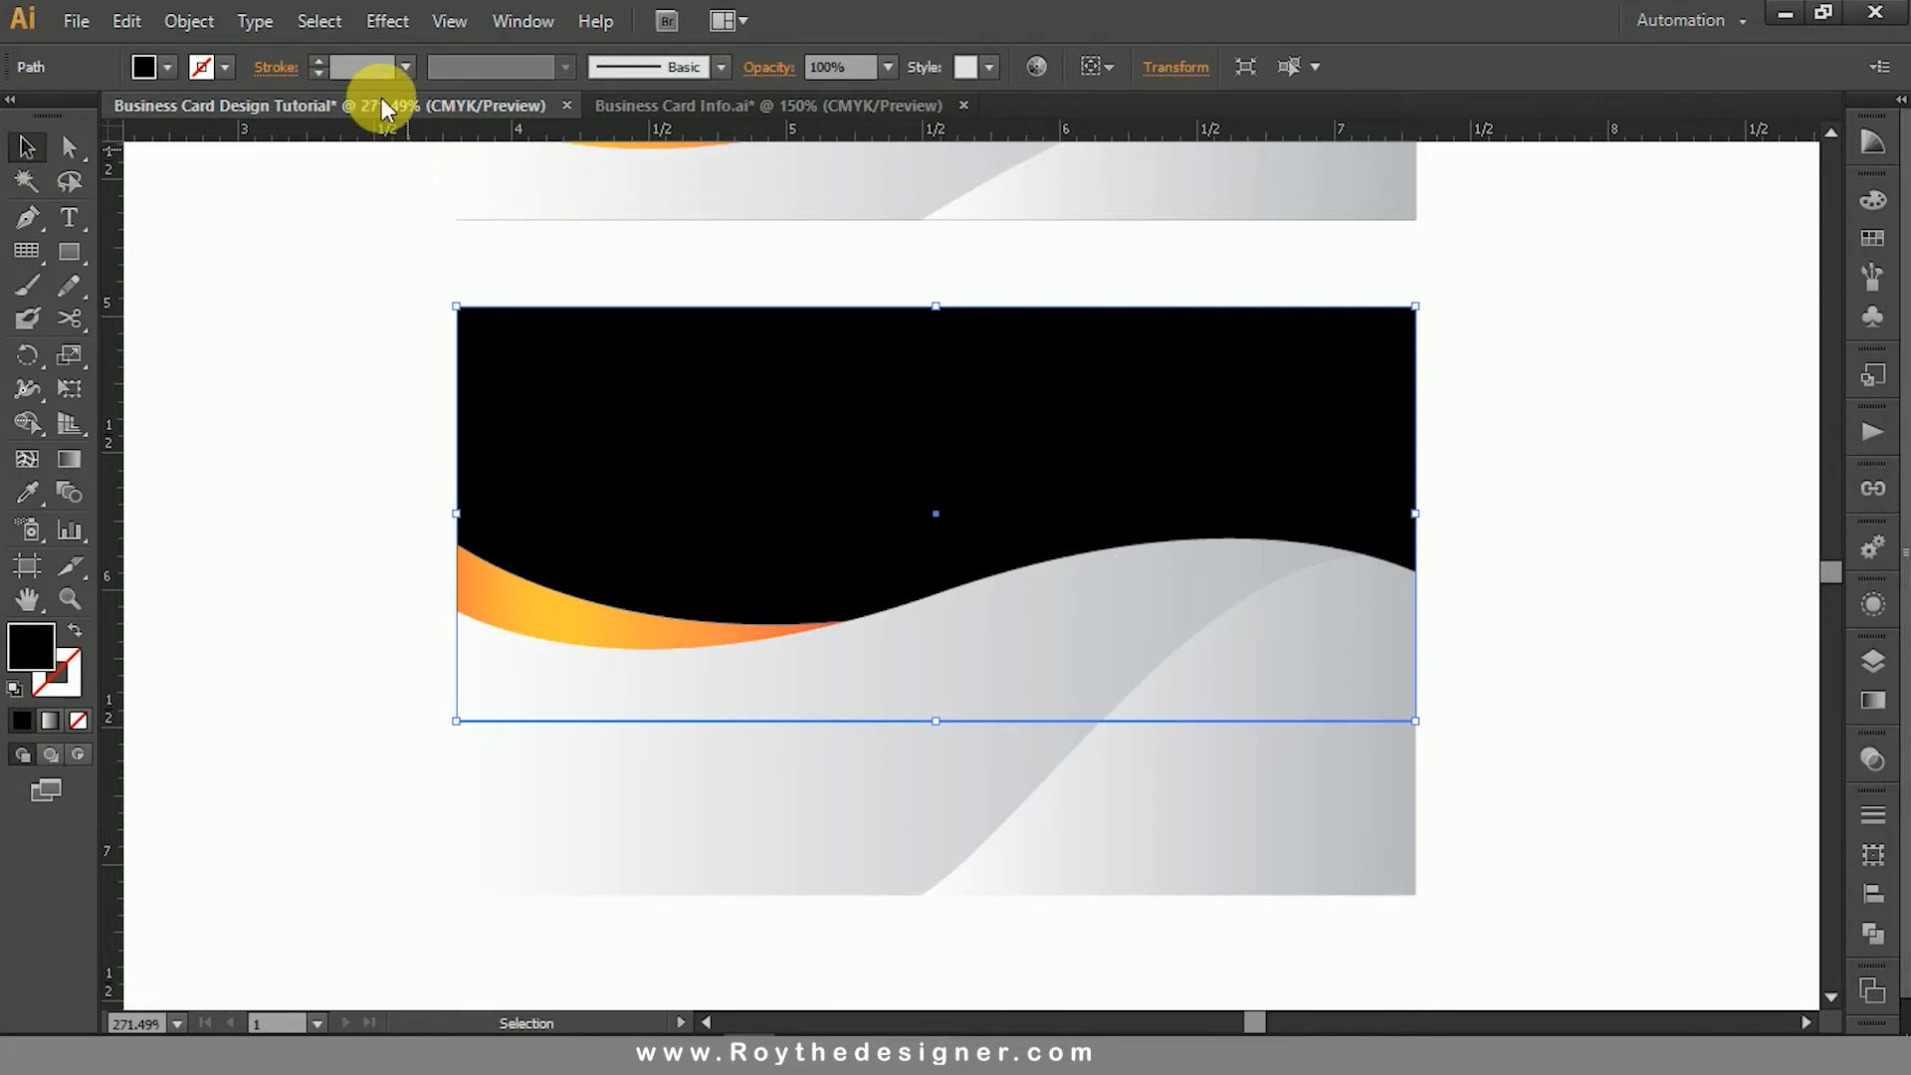
left_click(1872, 854)
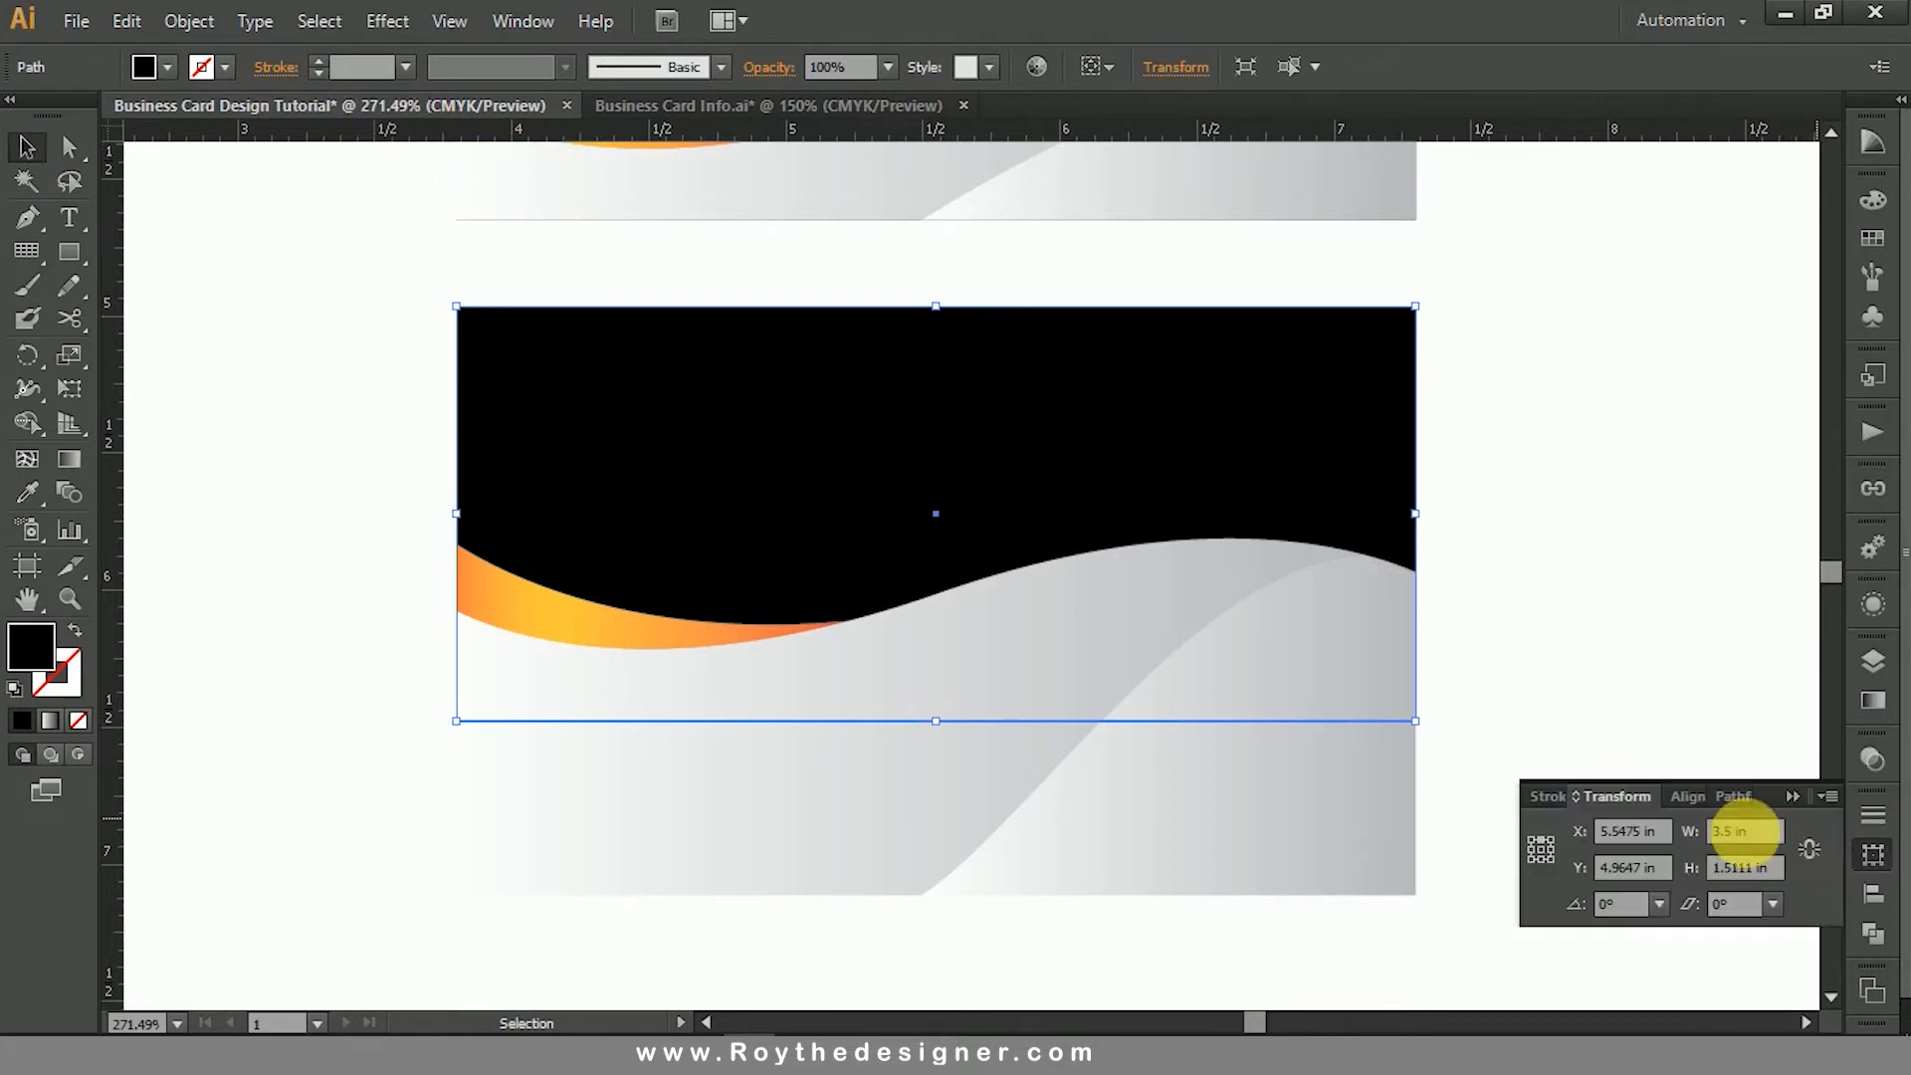
left_click(1768, 870)
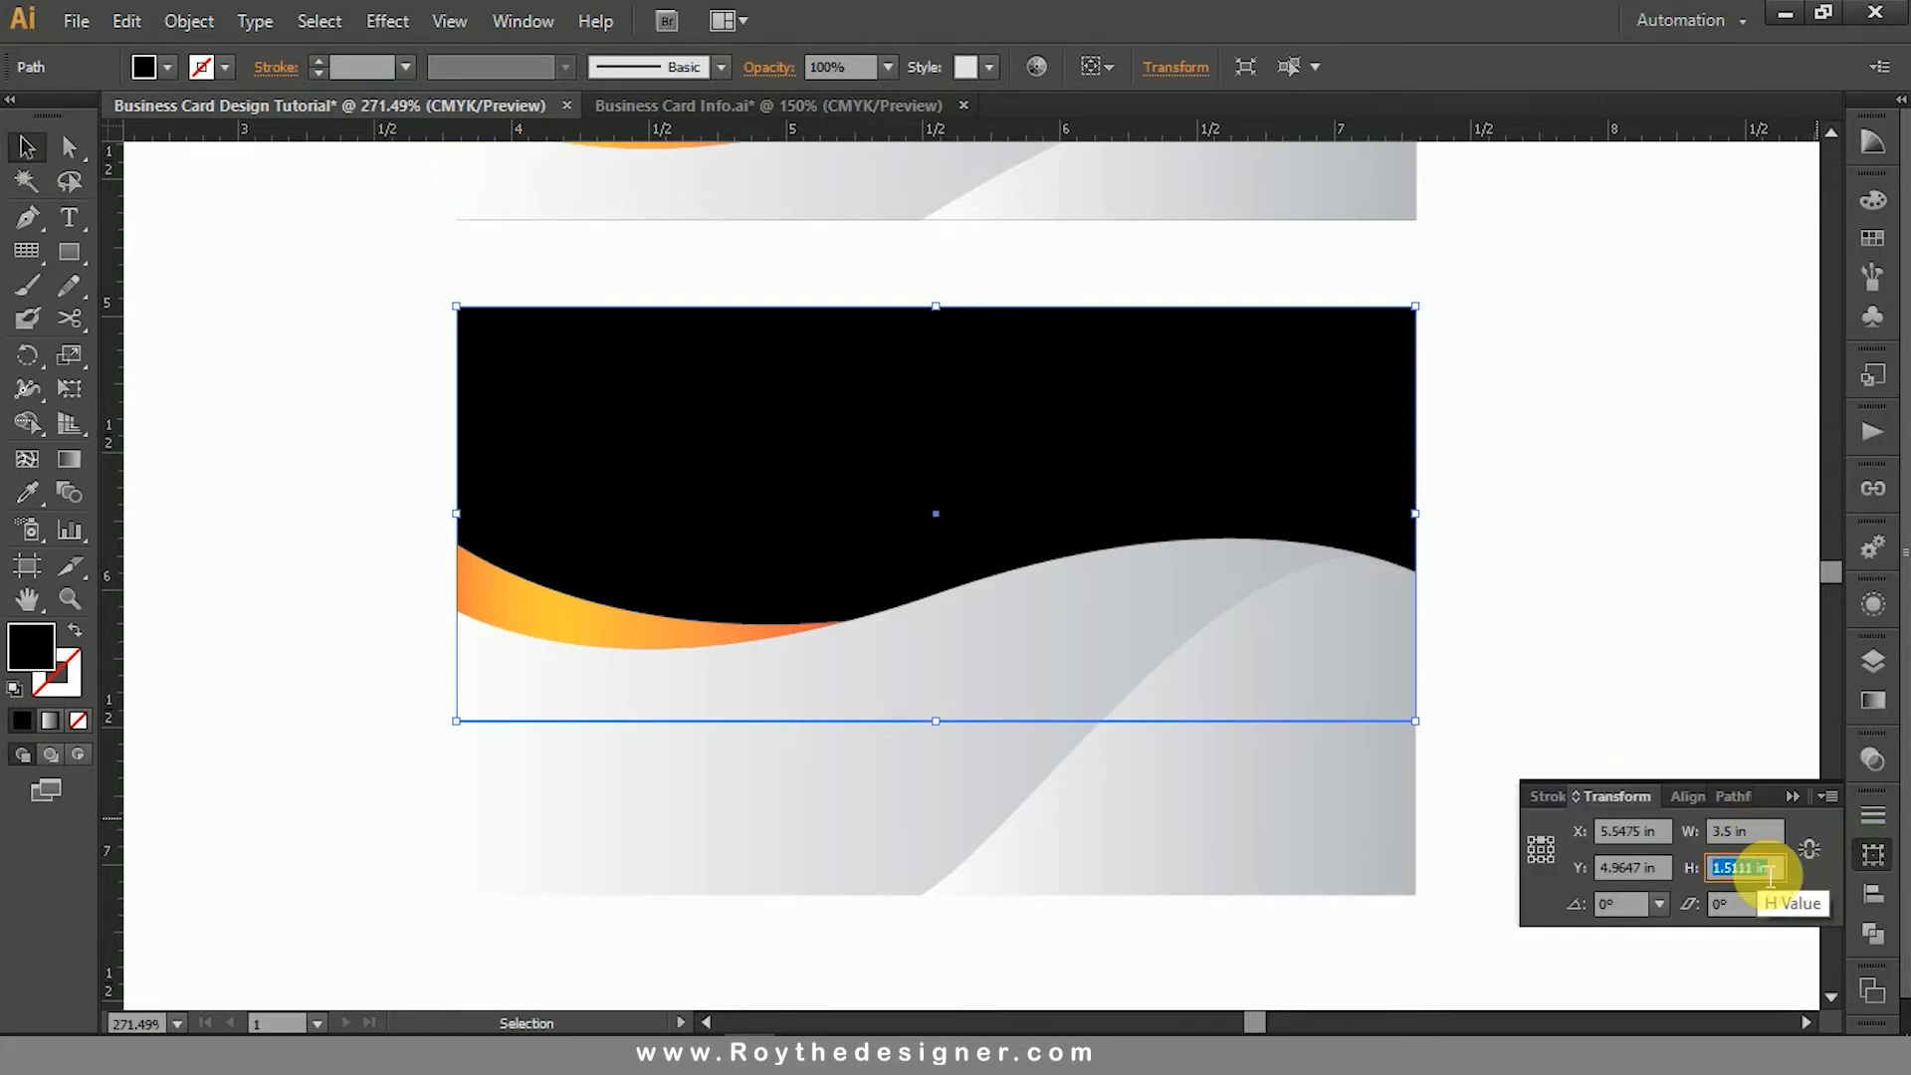
type("2.15")
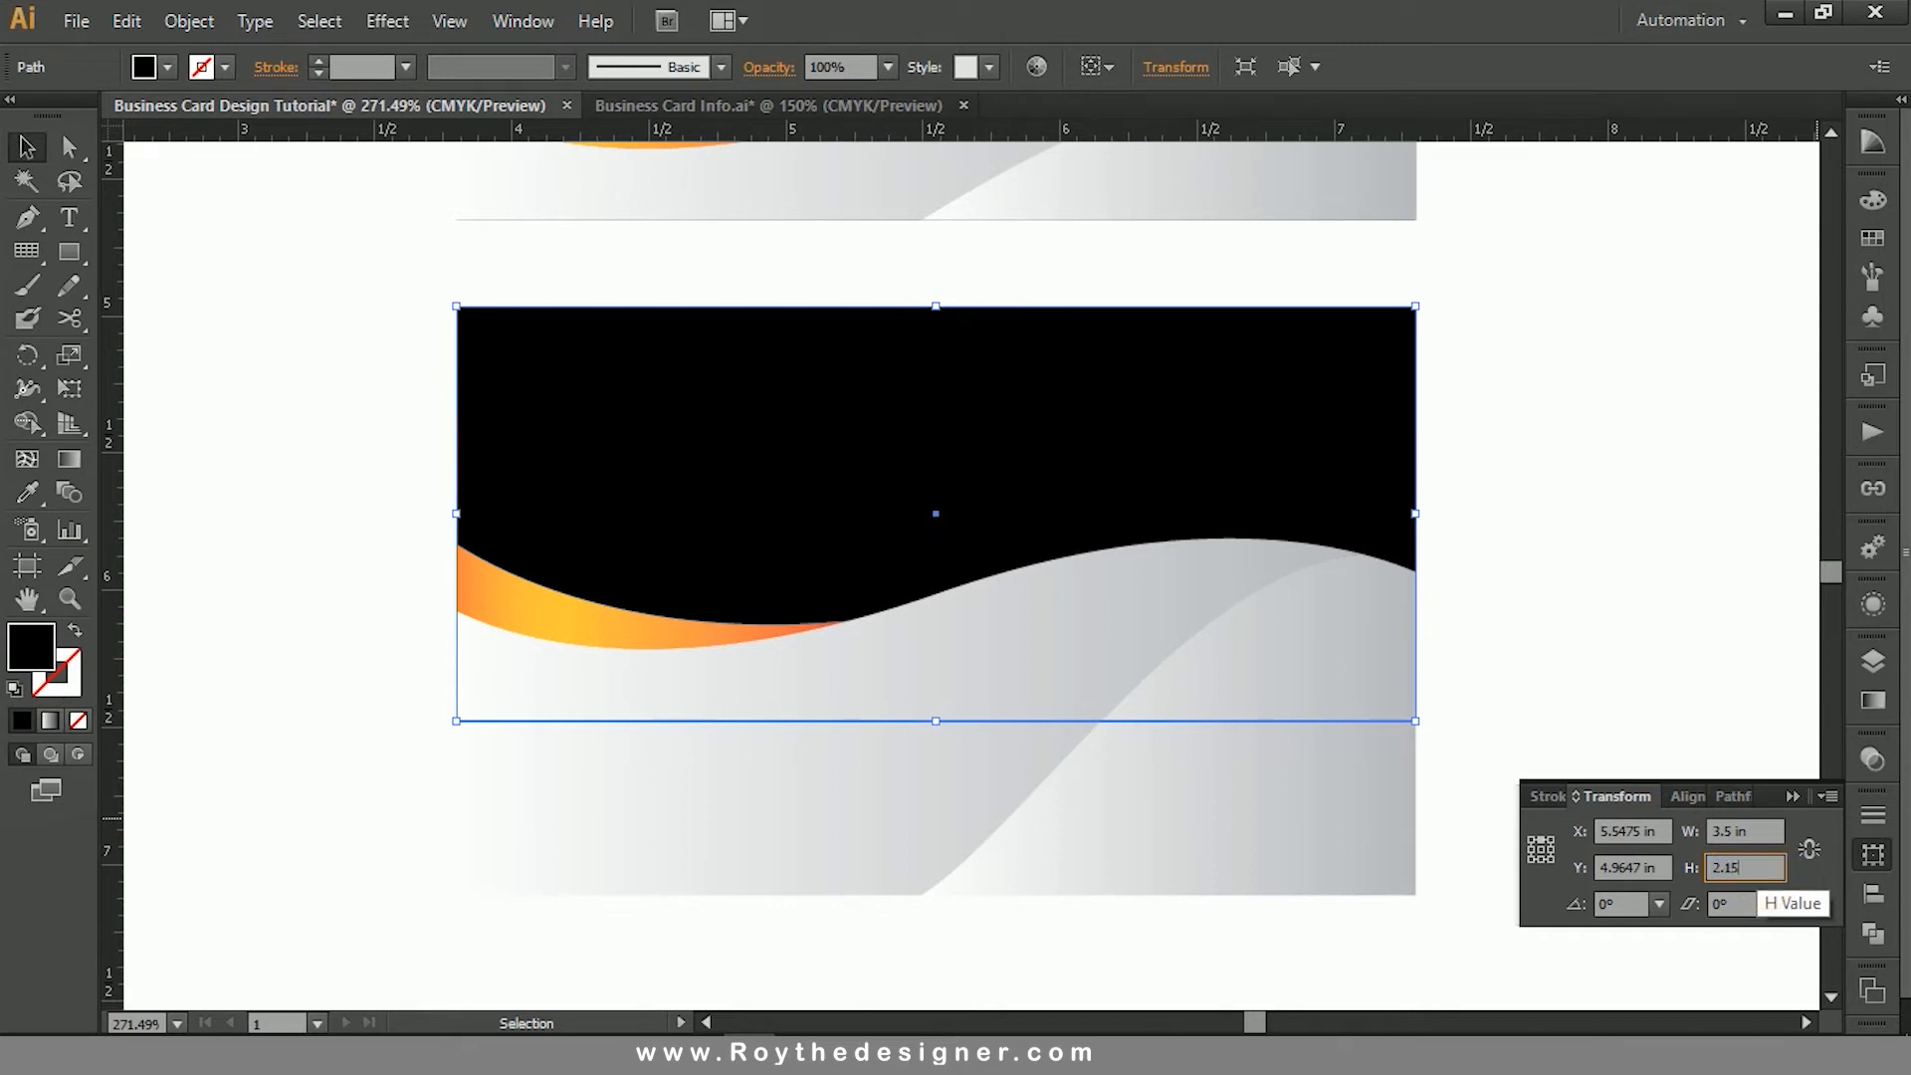
key("Return")
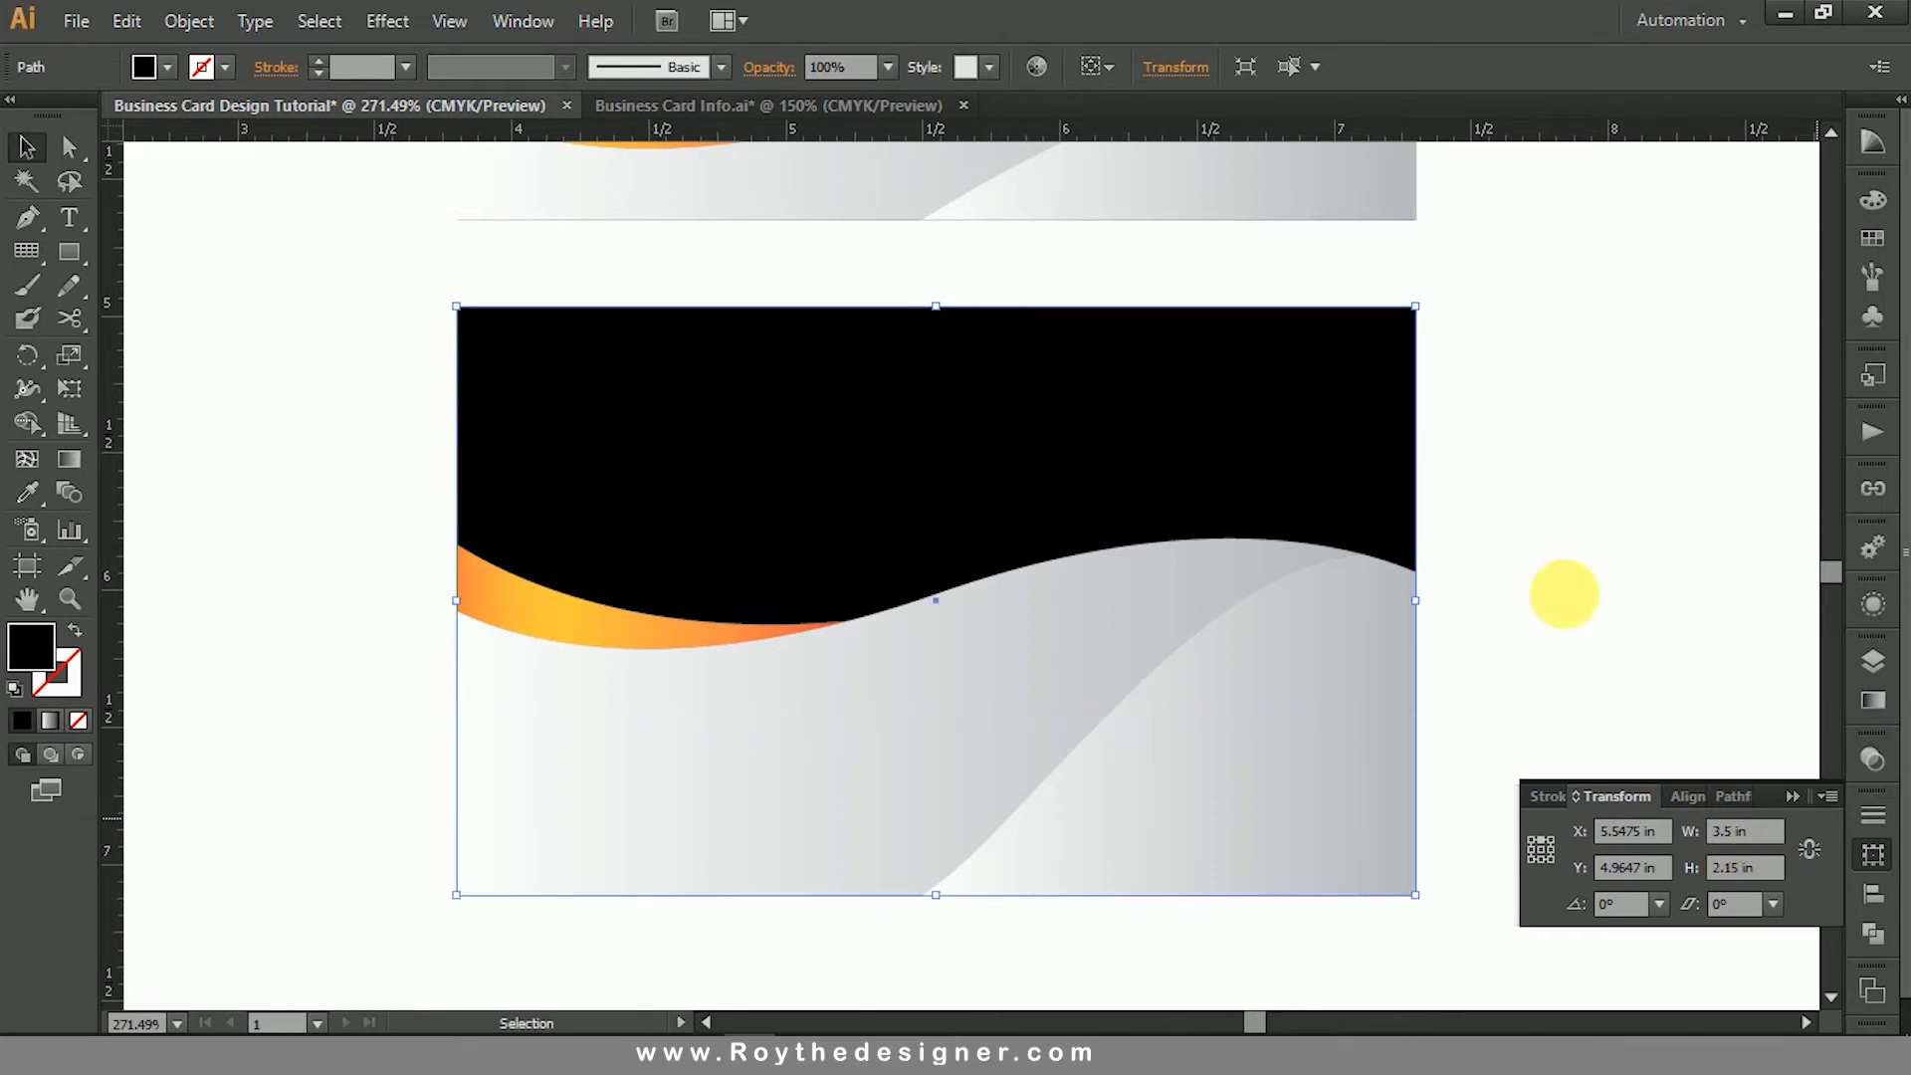
left_click(1579, 458)
- Swap the lower card rectangle's black fill to its stroke, leaving no fill, and set the stroke weight to 0.5 pt
left_click(1365, 432)
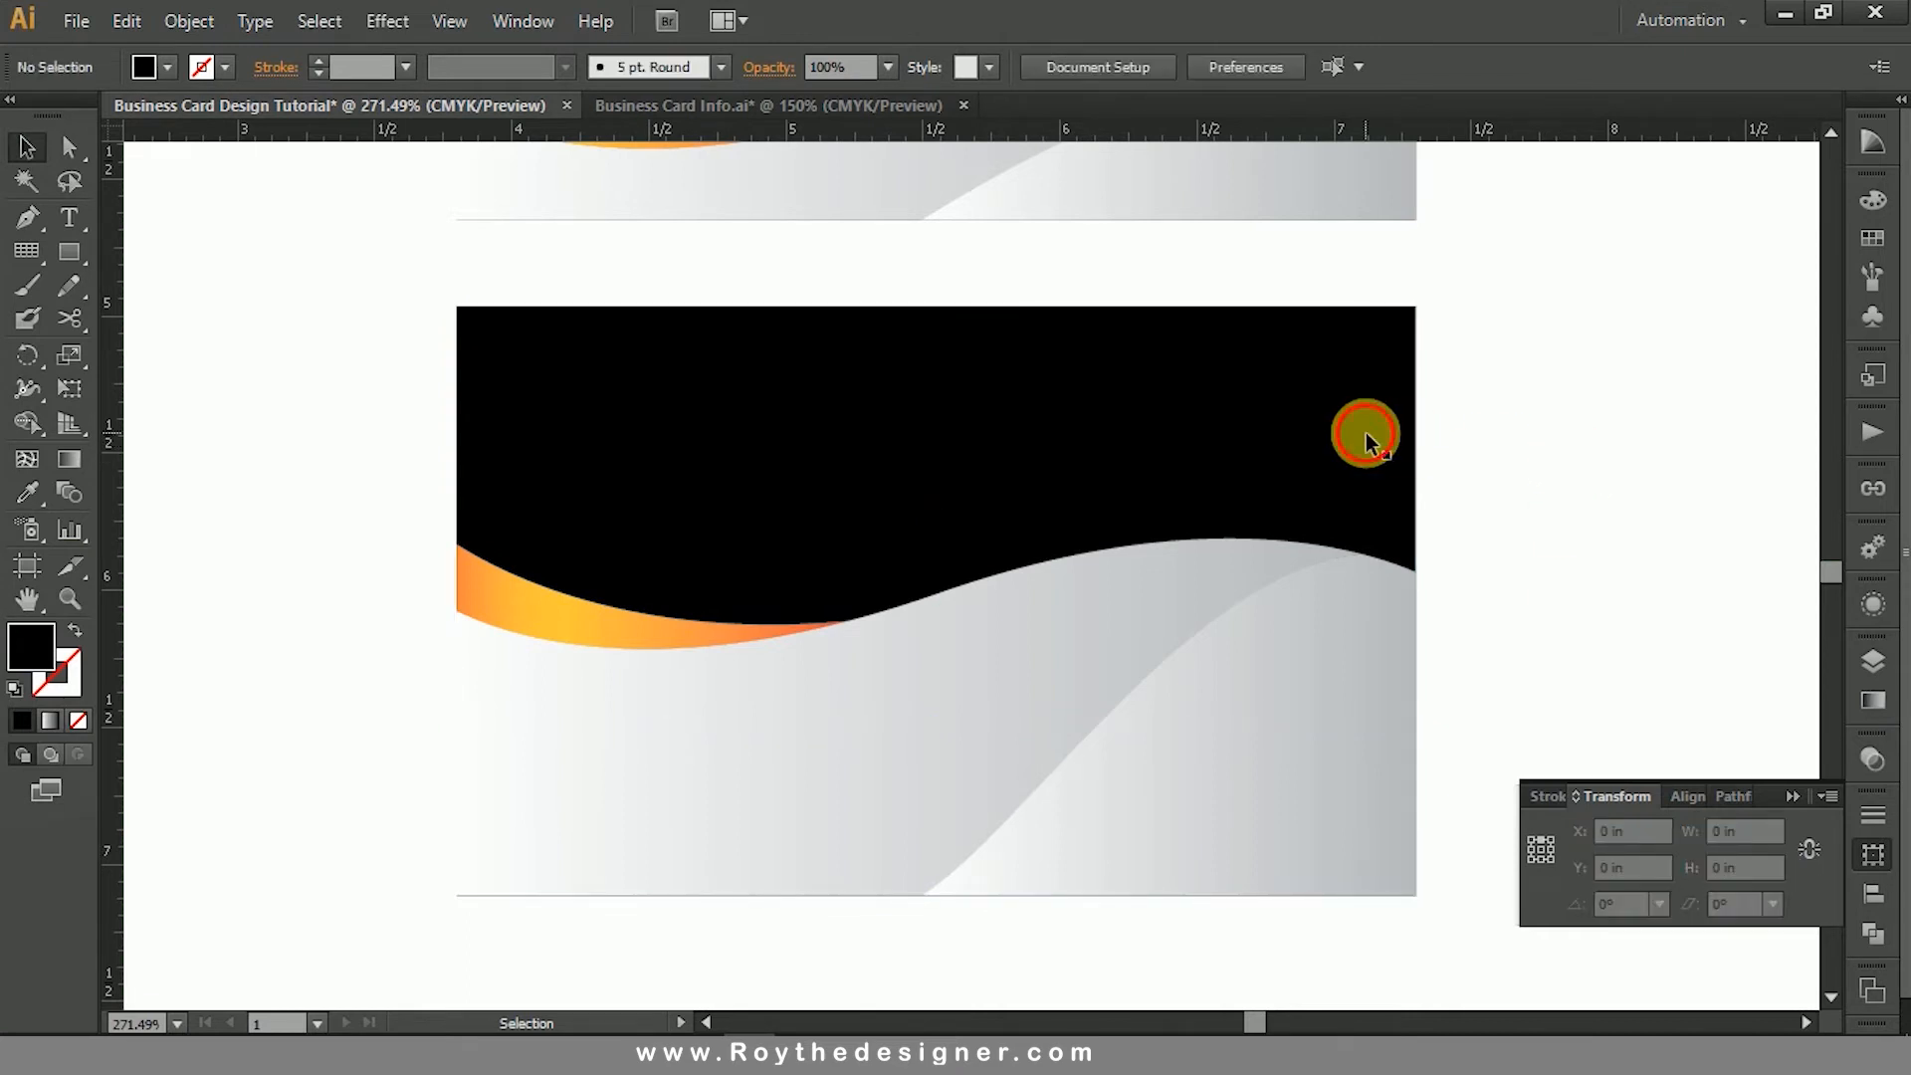
left_click(1495, 430)
left_click(1290, 416)
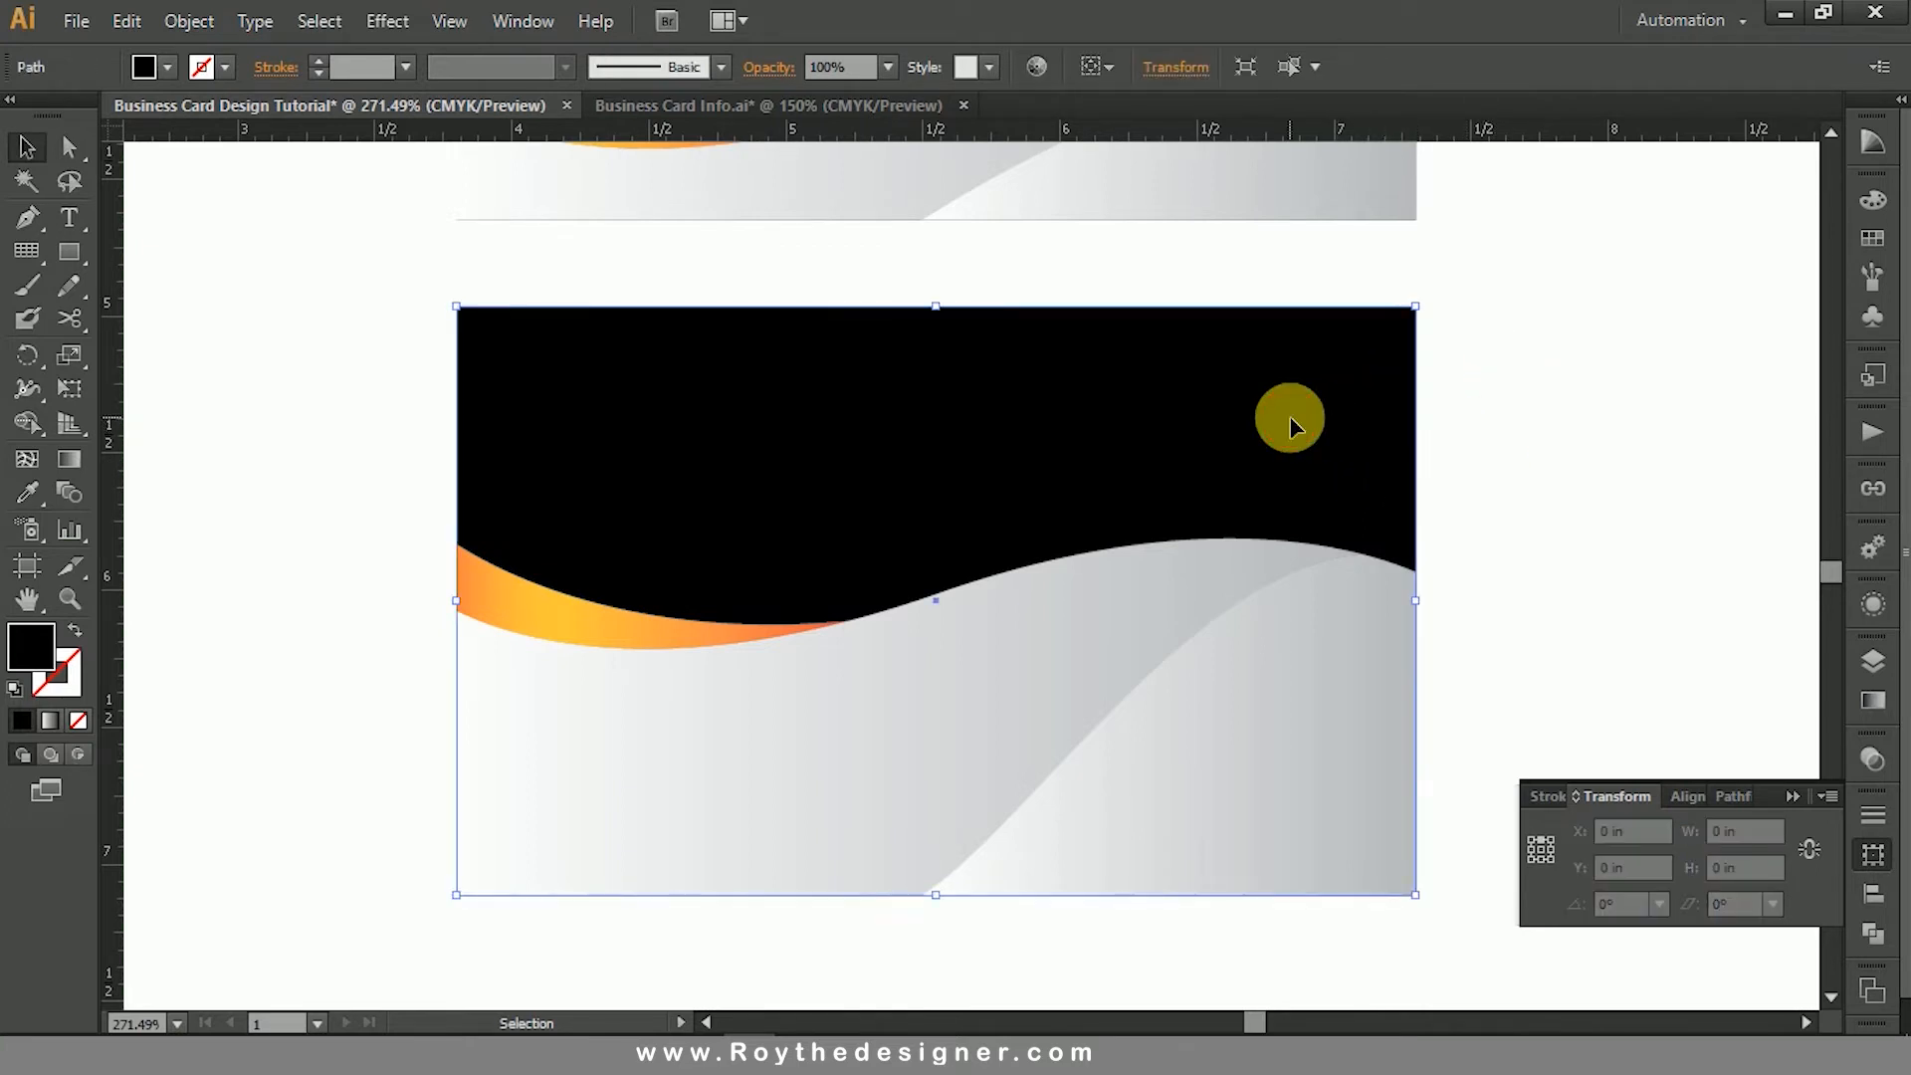
left_click(1872, 853)
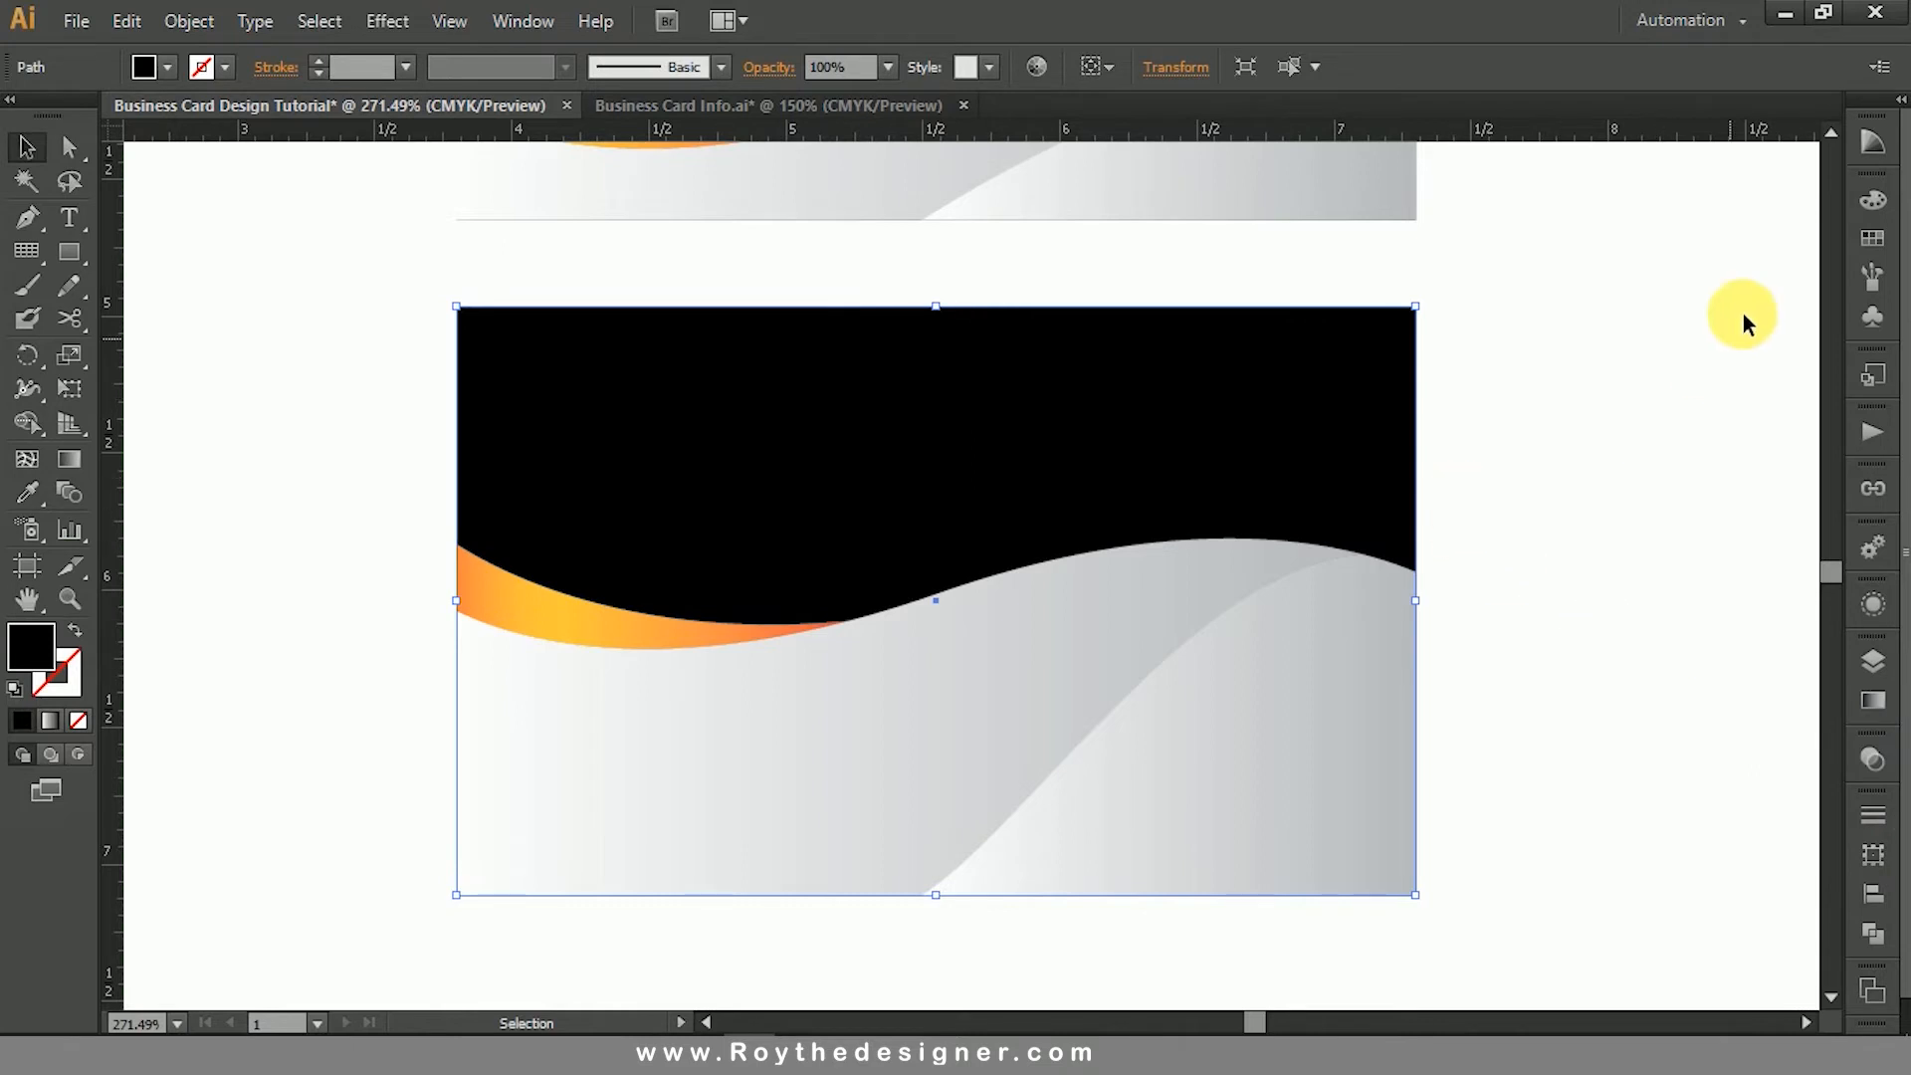
left_click(75, 633)
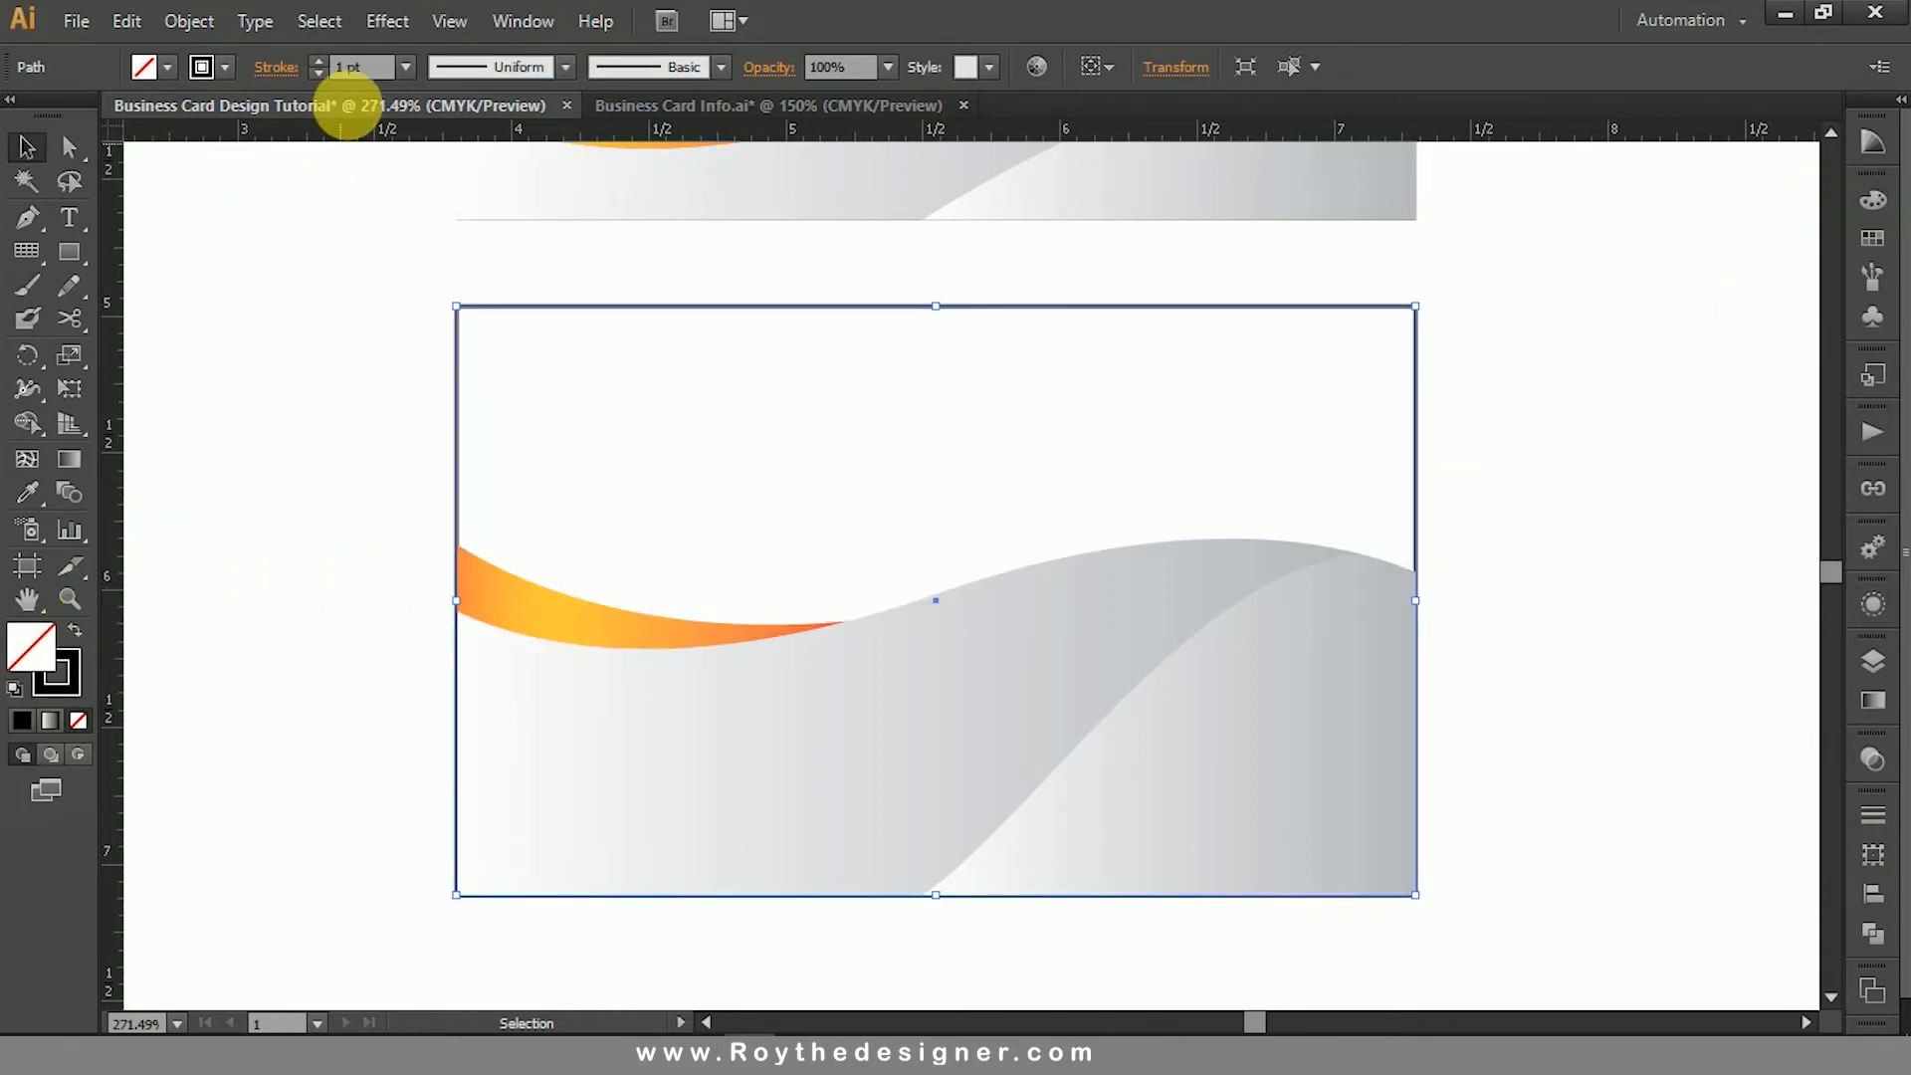
left_click(379, 67)
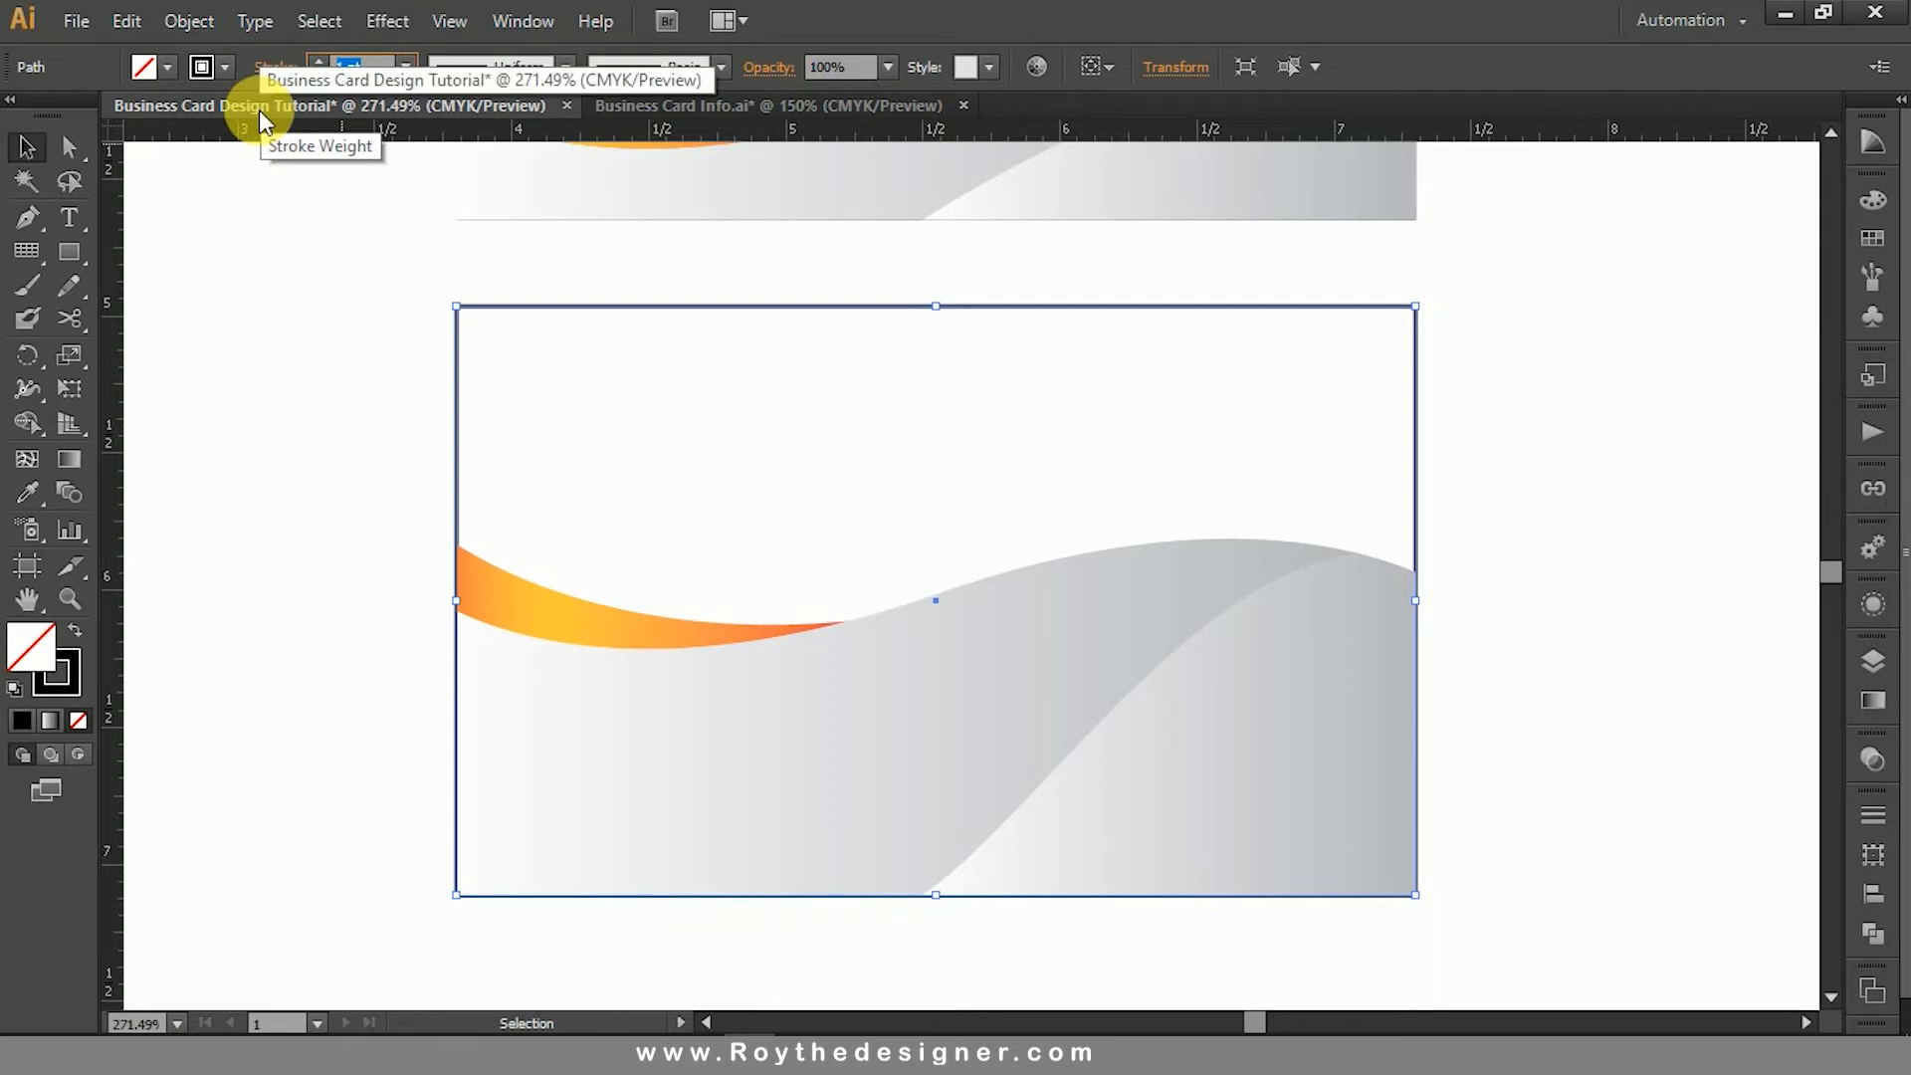
type(".")
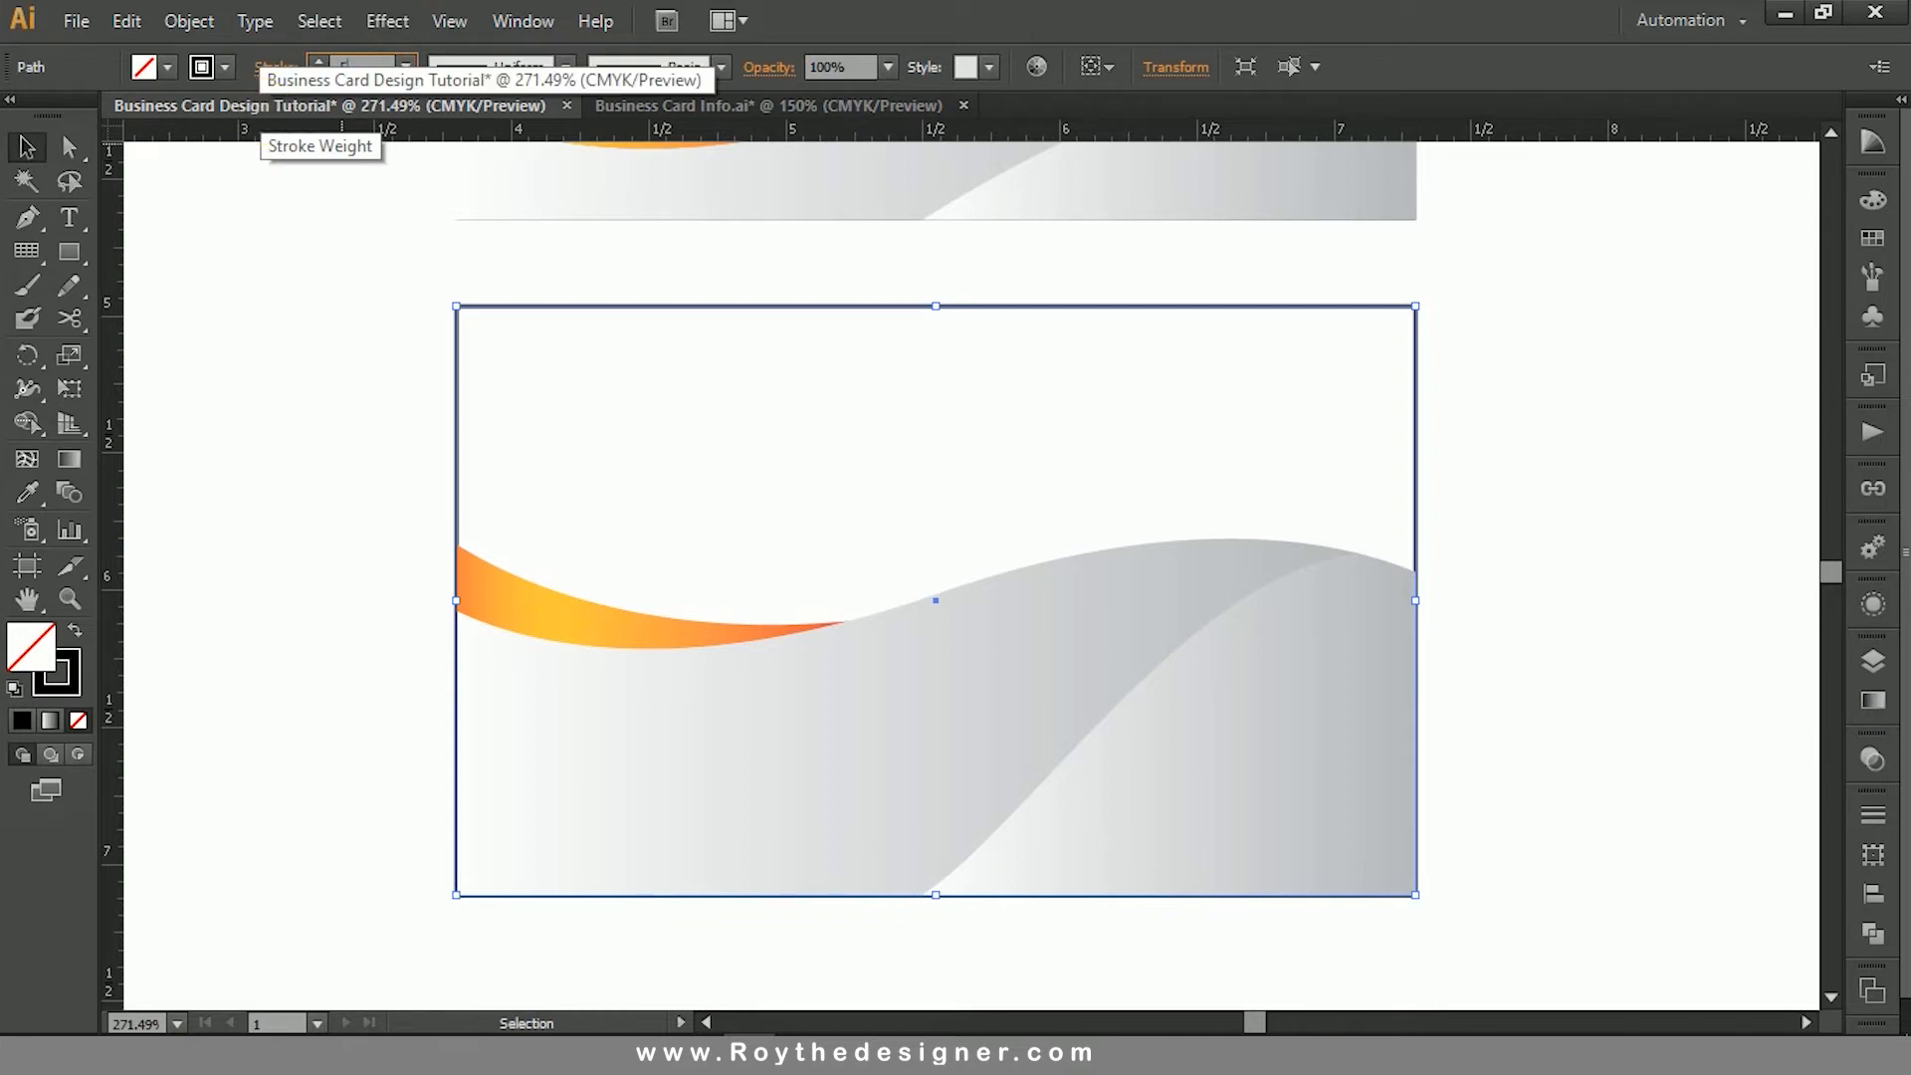
type("5")
key("Return")
left_click(1481, 482)
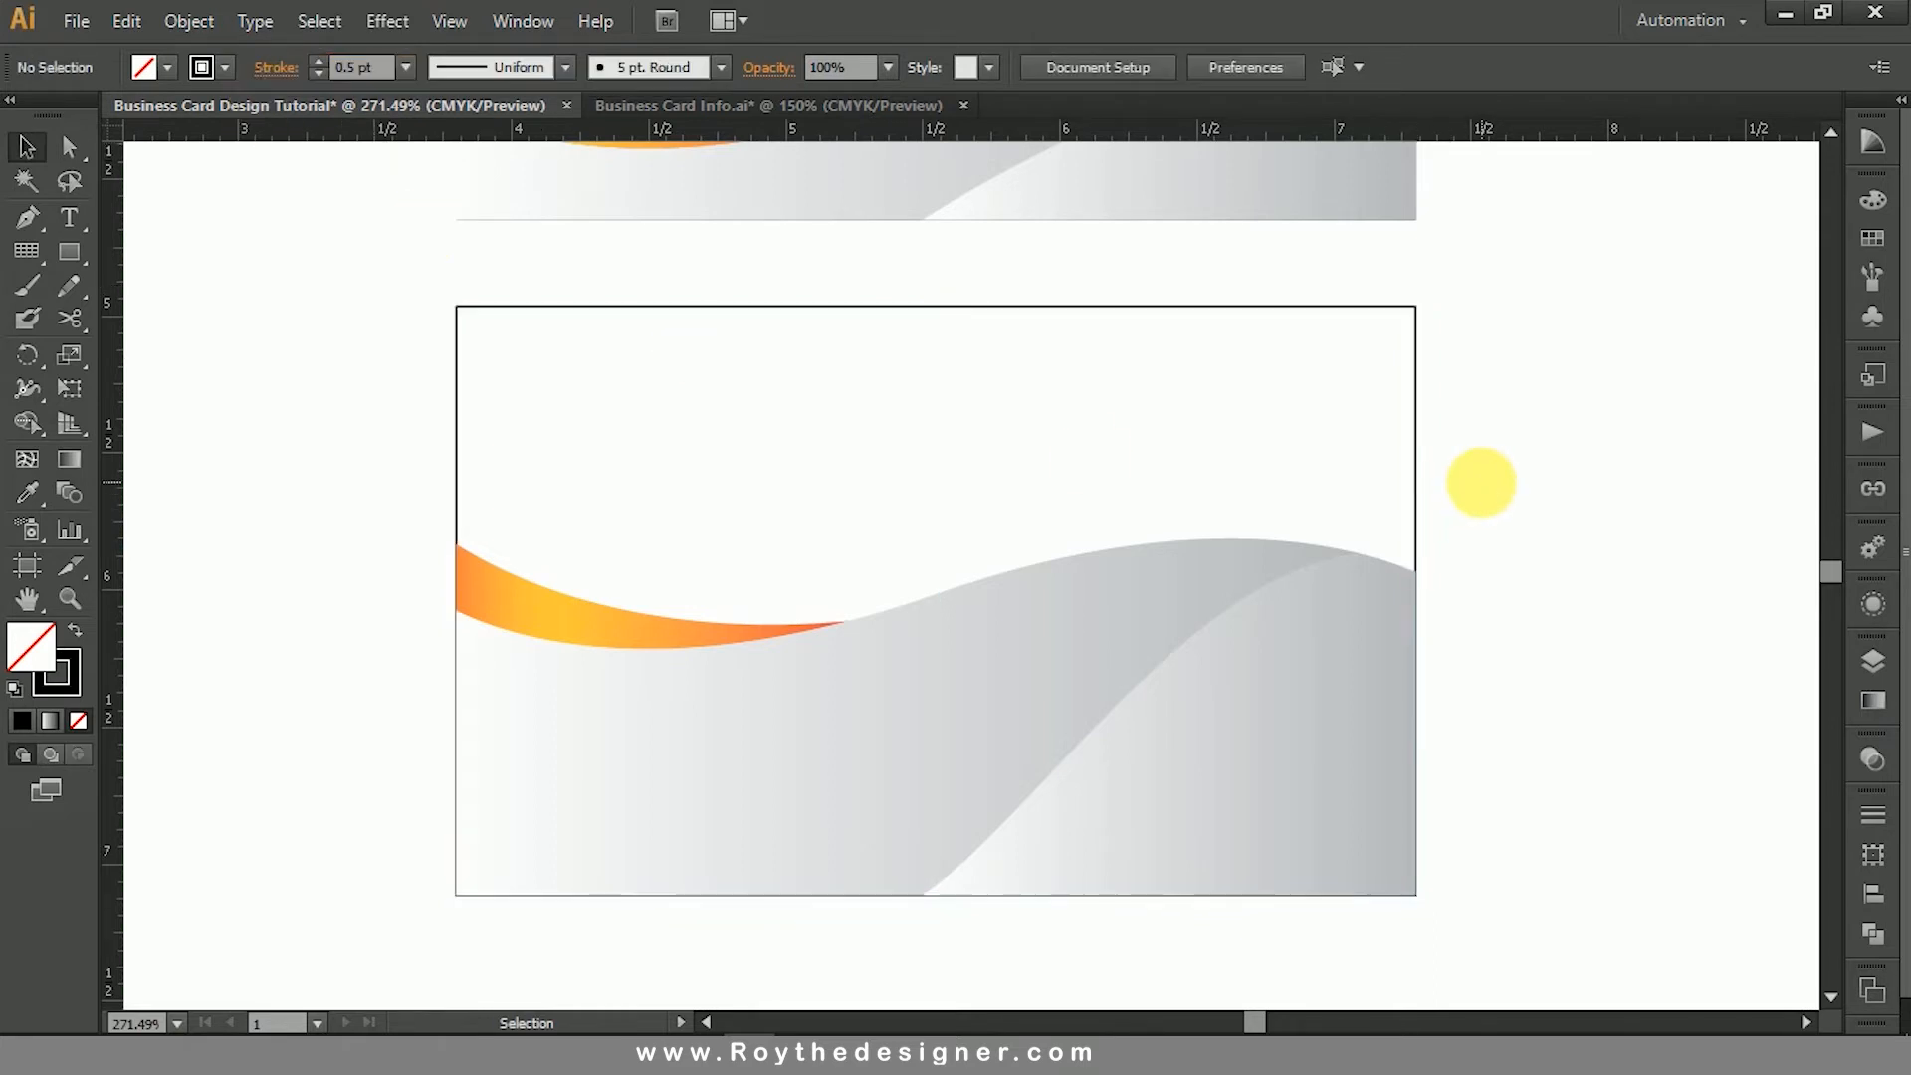
- Set the end colour of the linear gradient on both grey wave shapes of the lower card to 100% K
key("space")
left_click(971, 665)
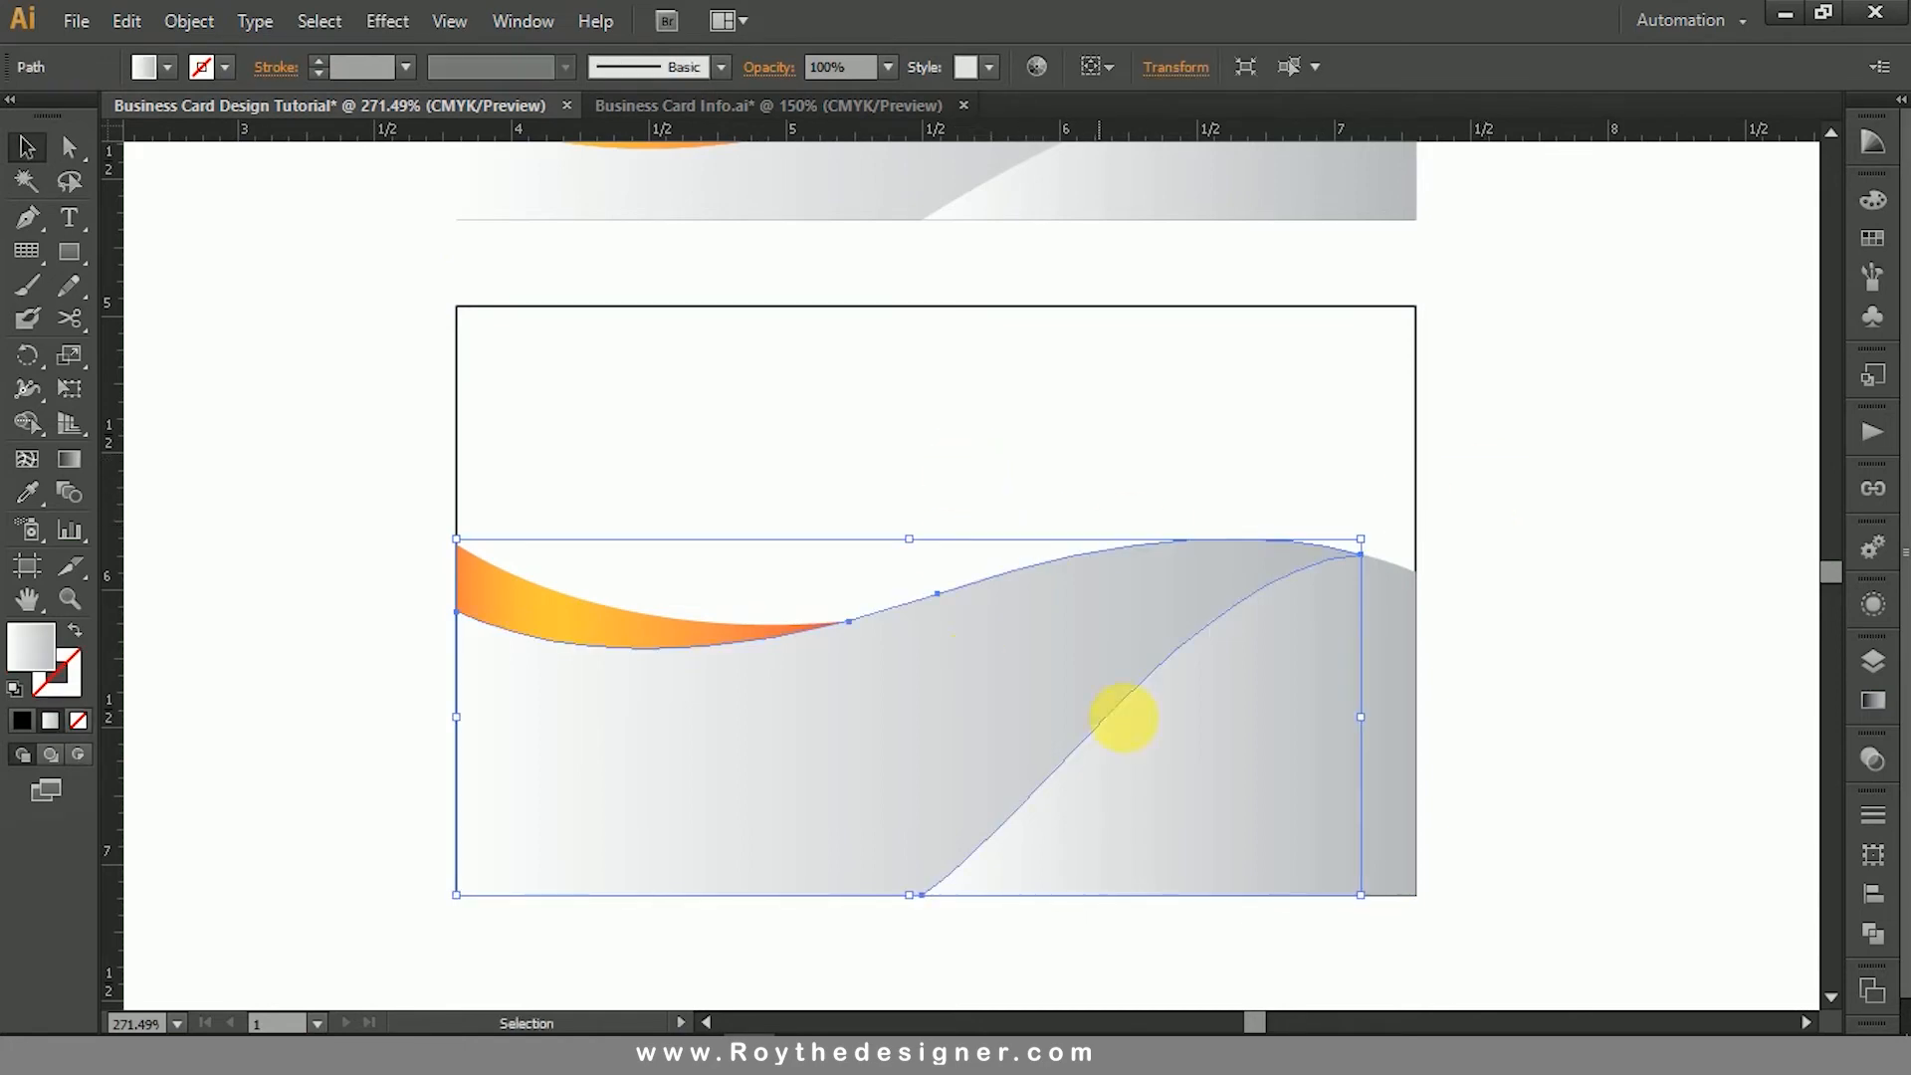
left_click(1192, 733, "shift")
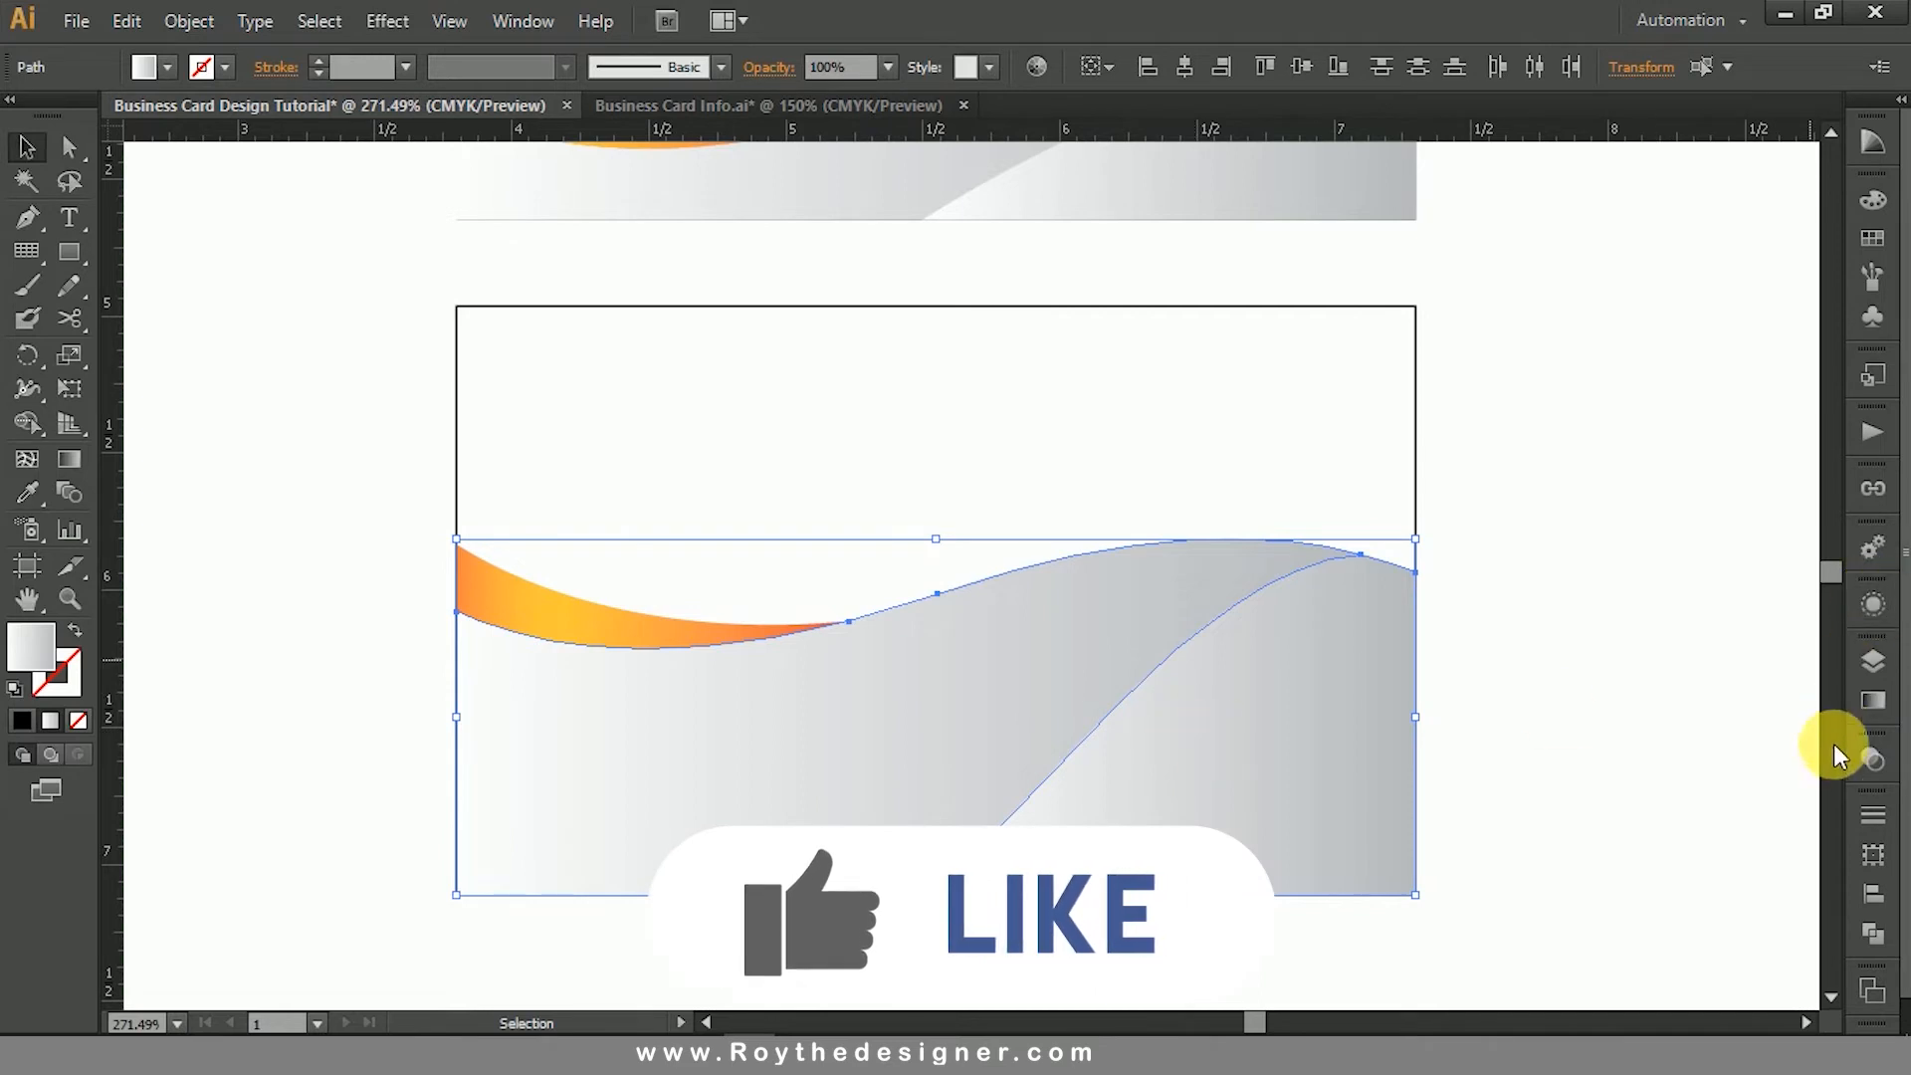
left_click(1868, 707)
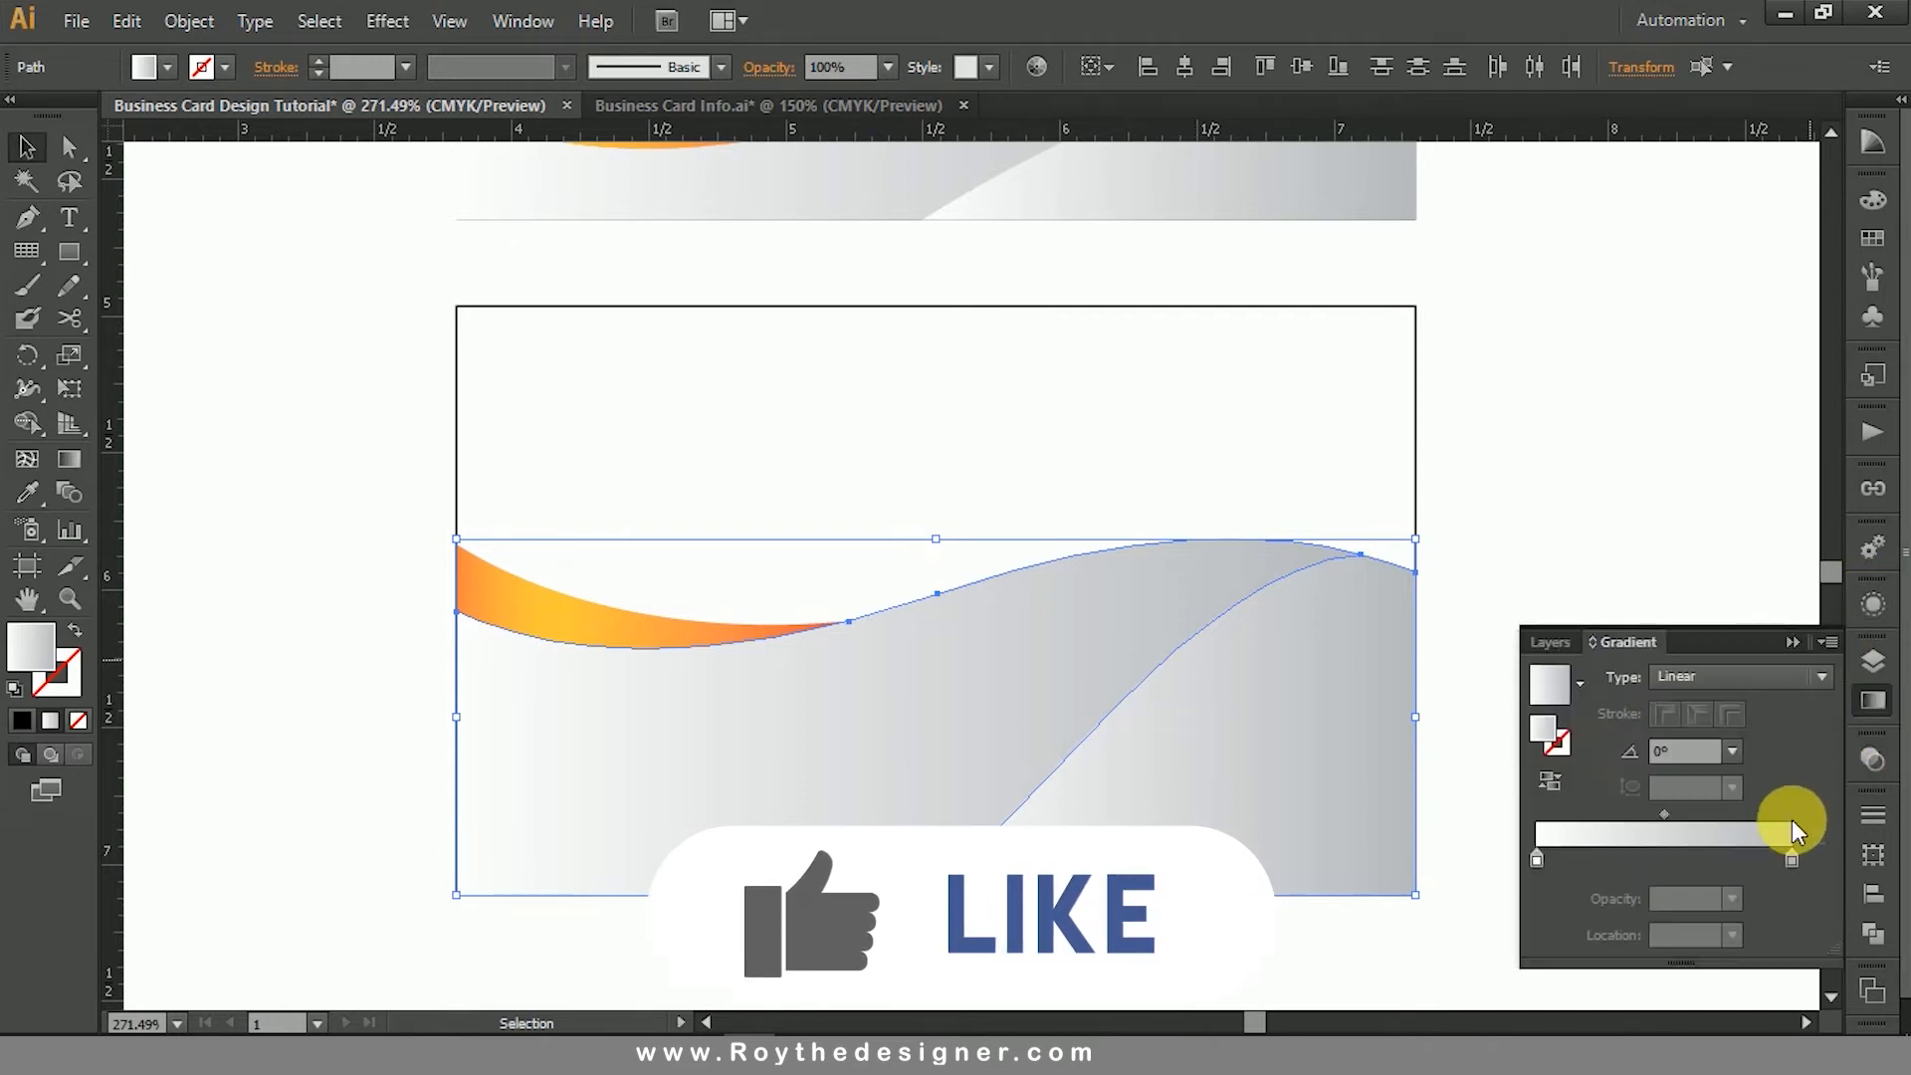
double_click(1792, 857)
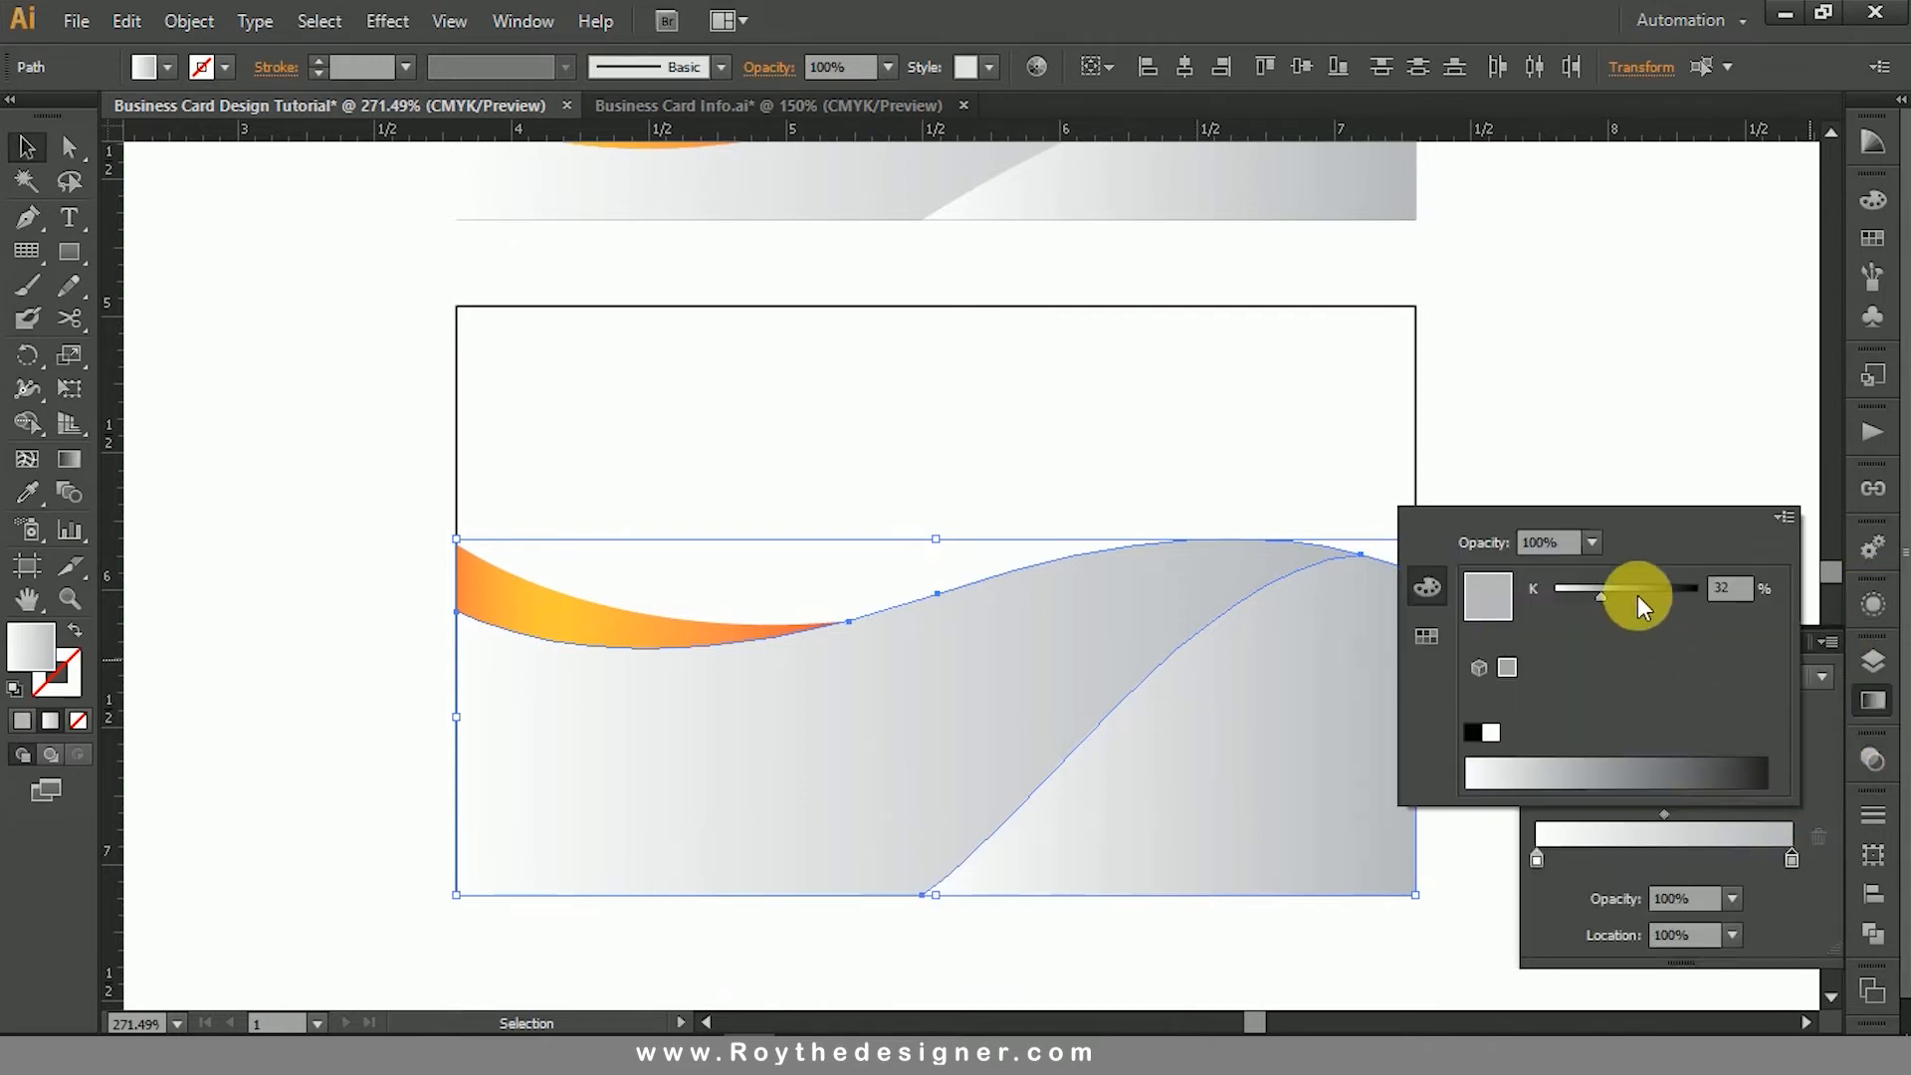
left_click_drag(1638, 596, 1705, 587)
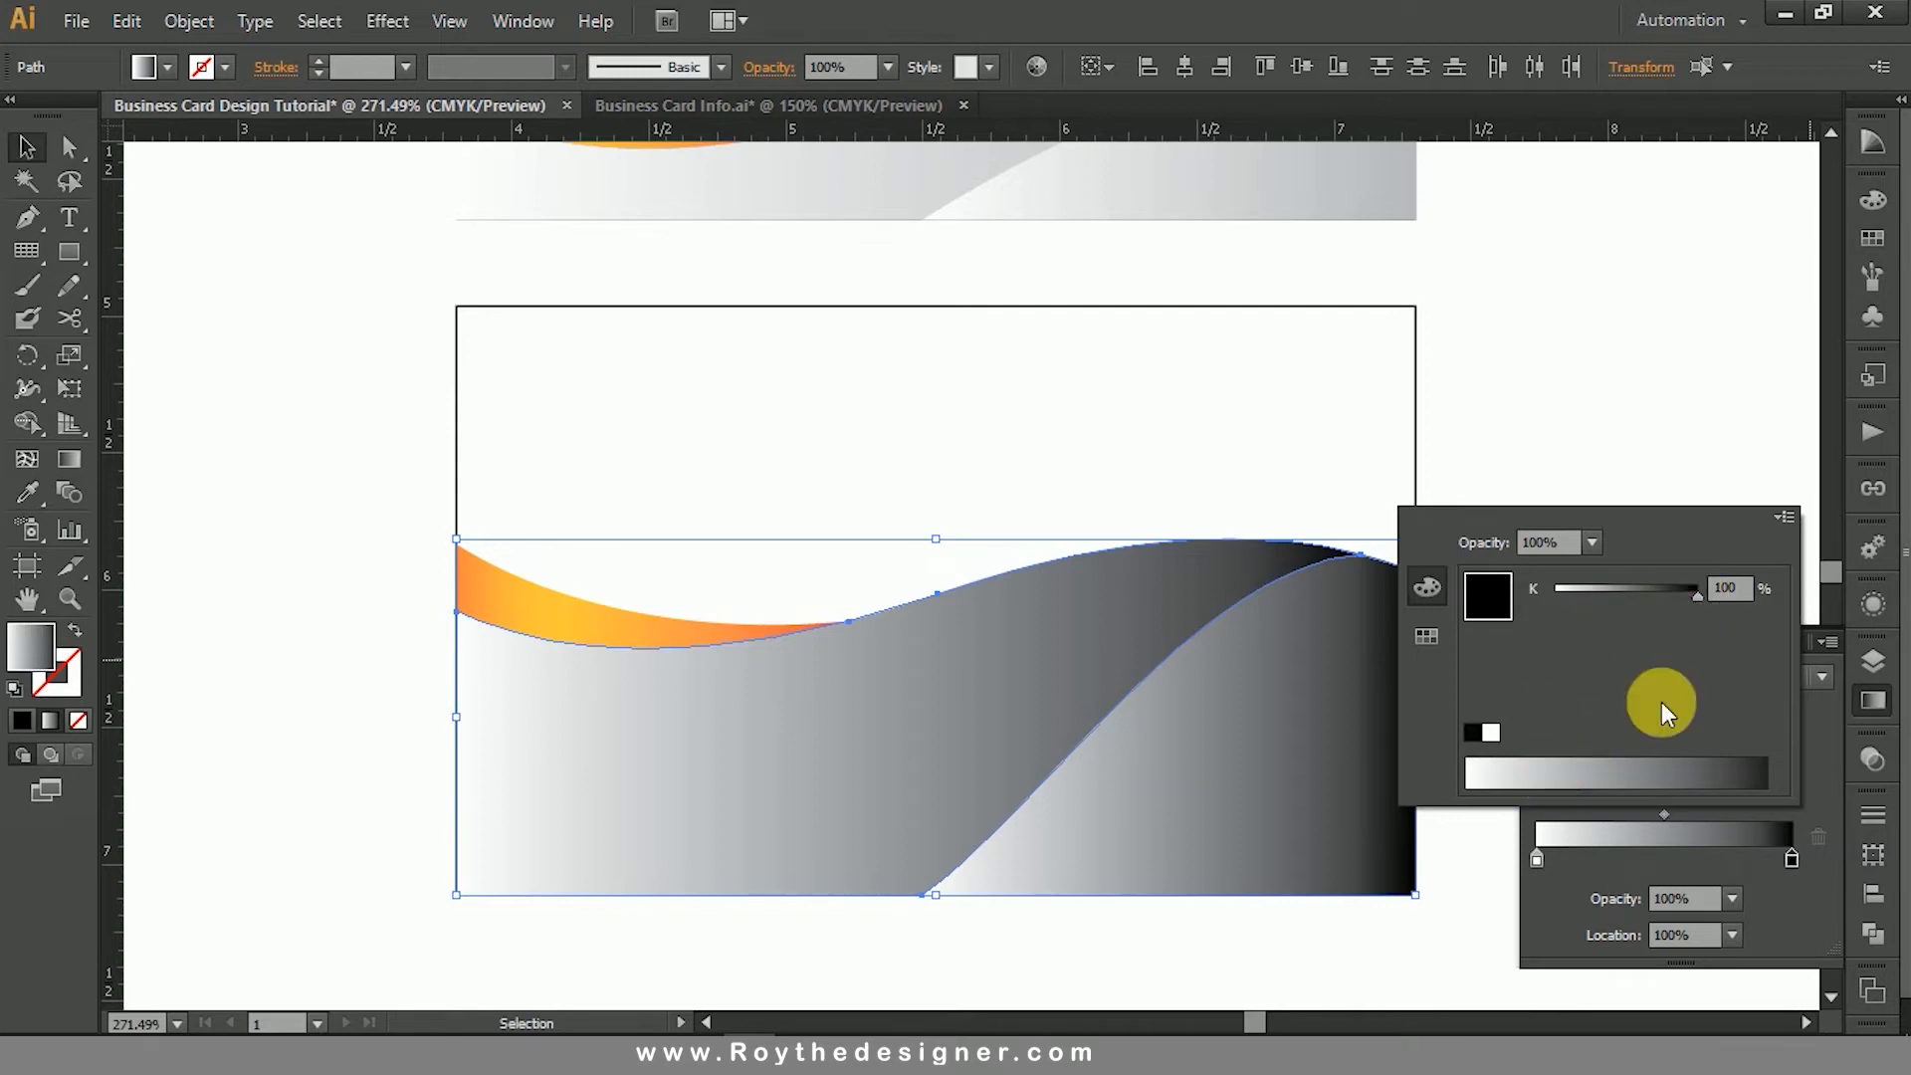
- Set the start colour of the two lower-card waves' gradient to 84% K
left_click(1535, 858)
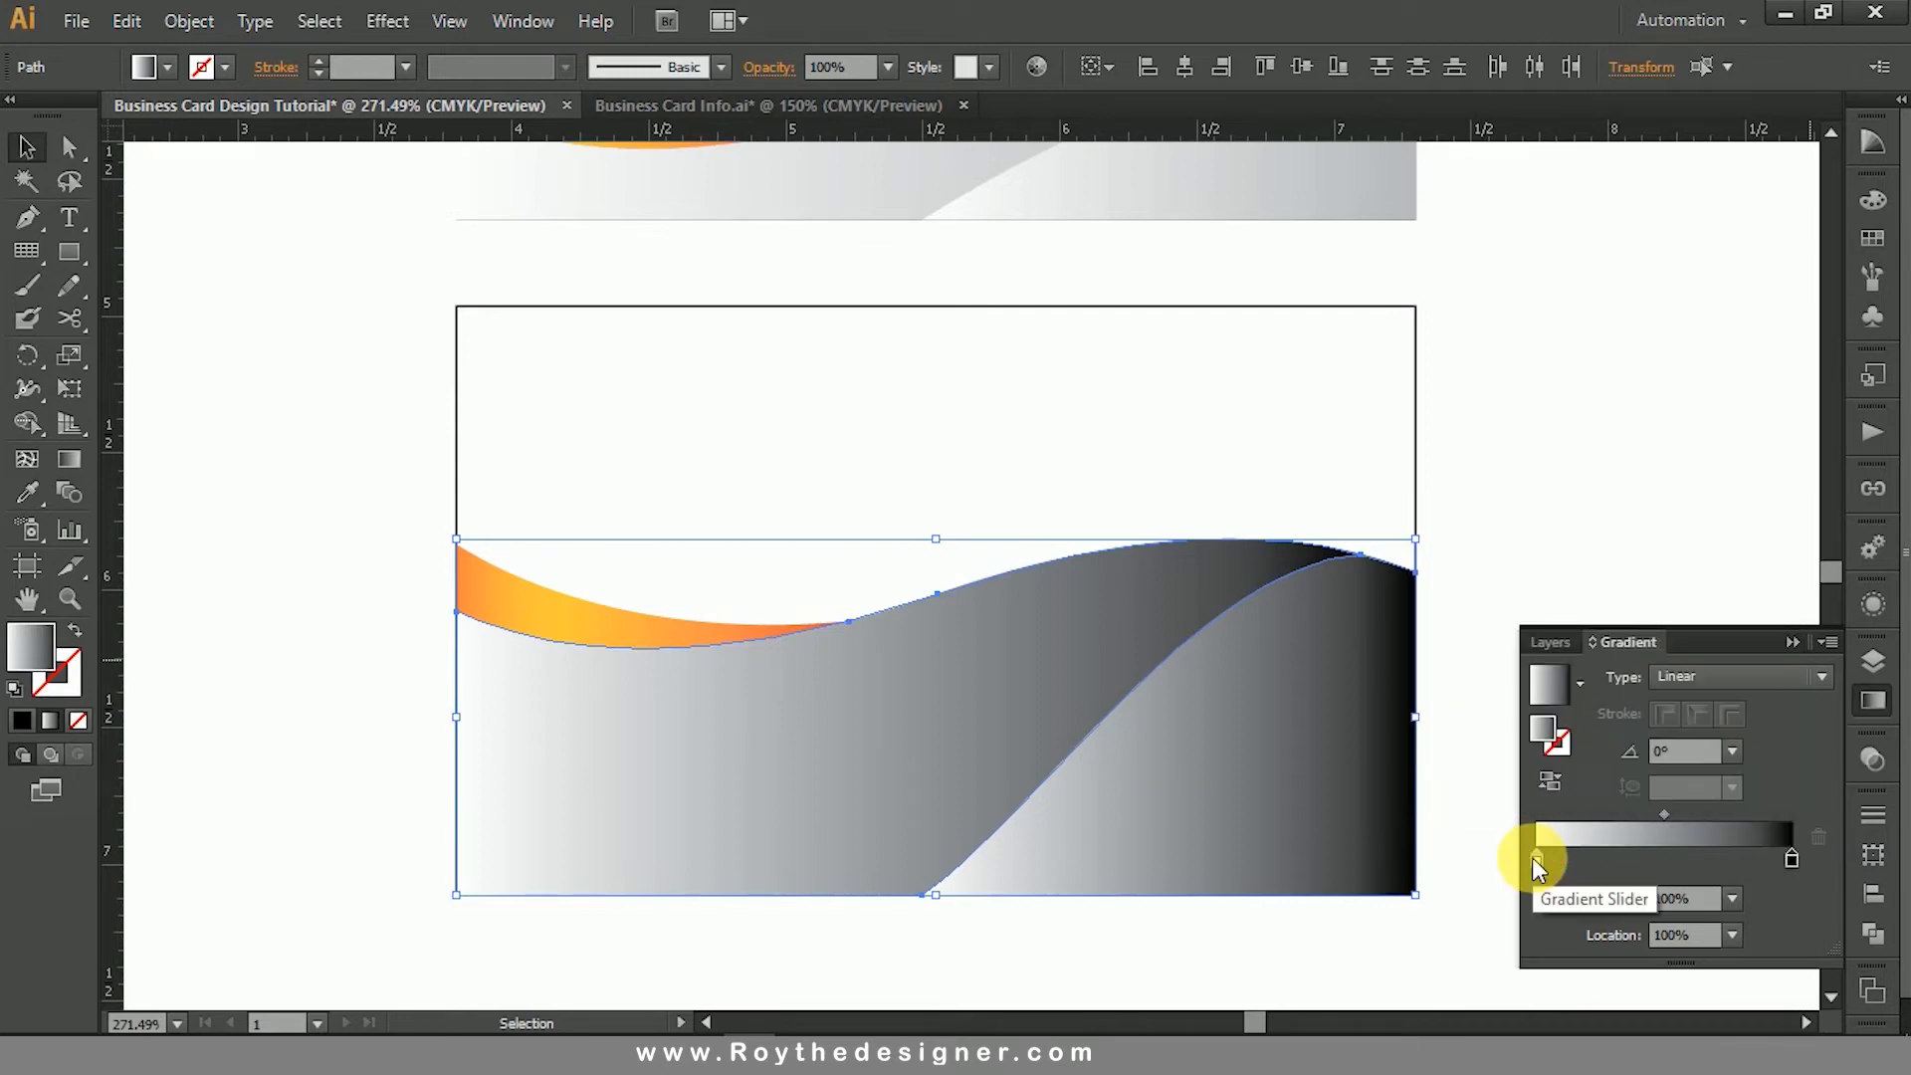
double_click(1532, 857)
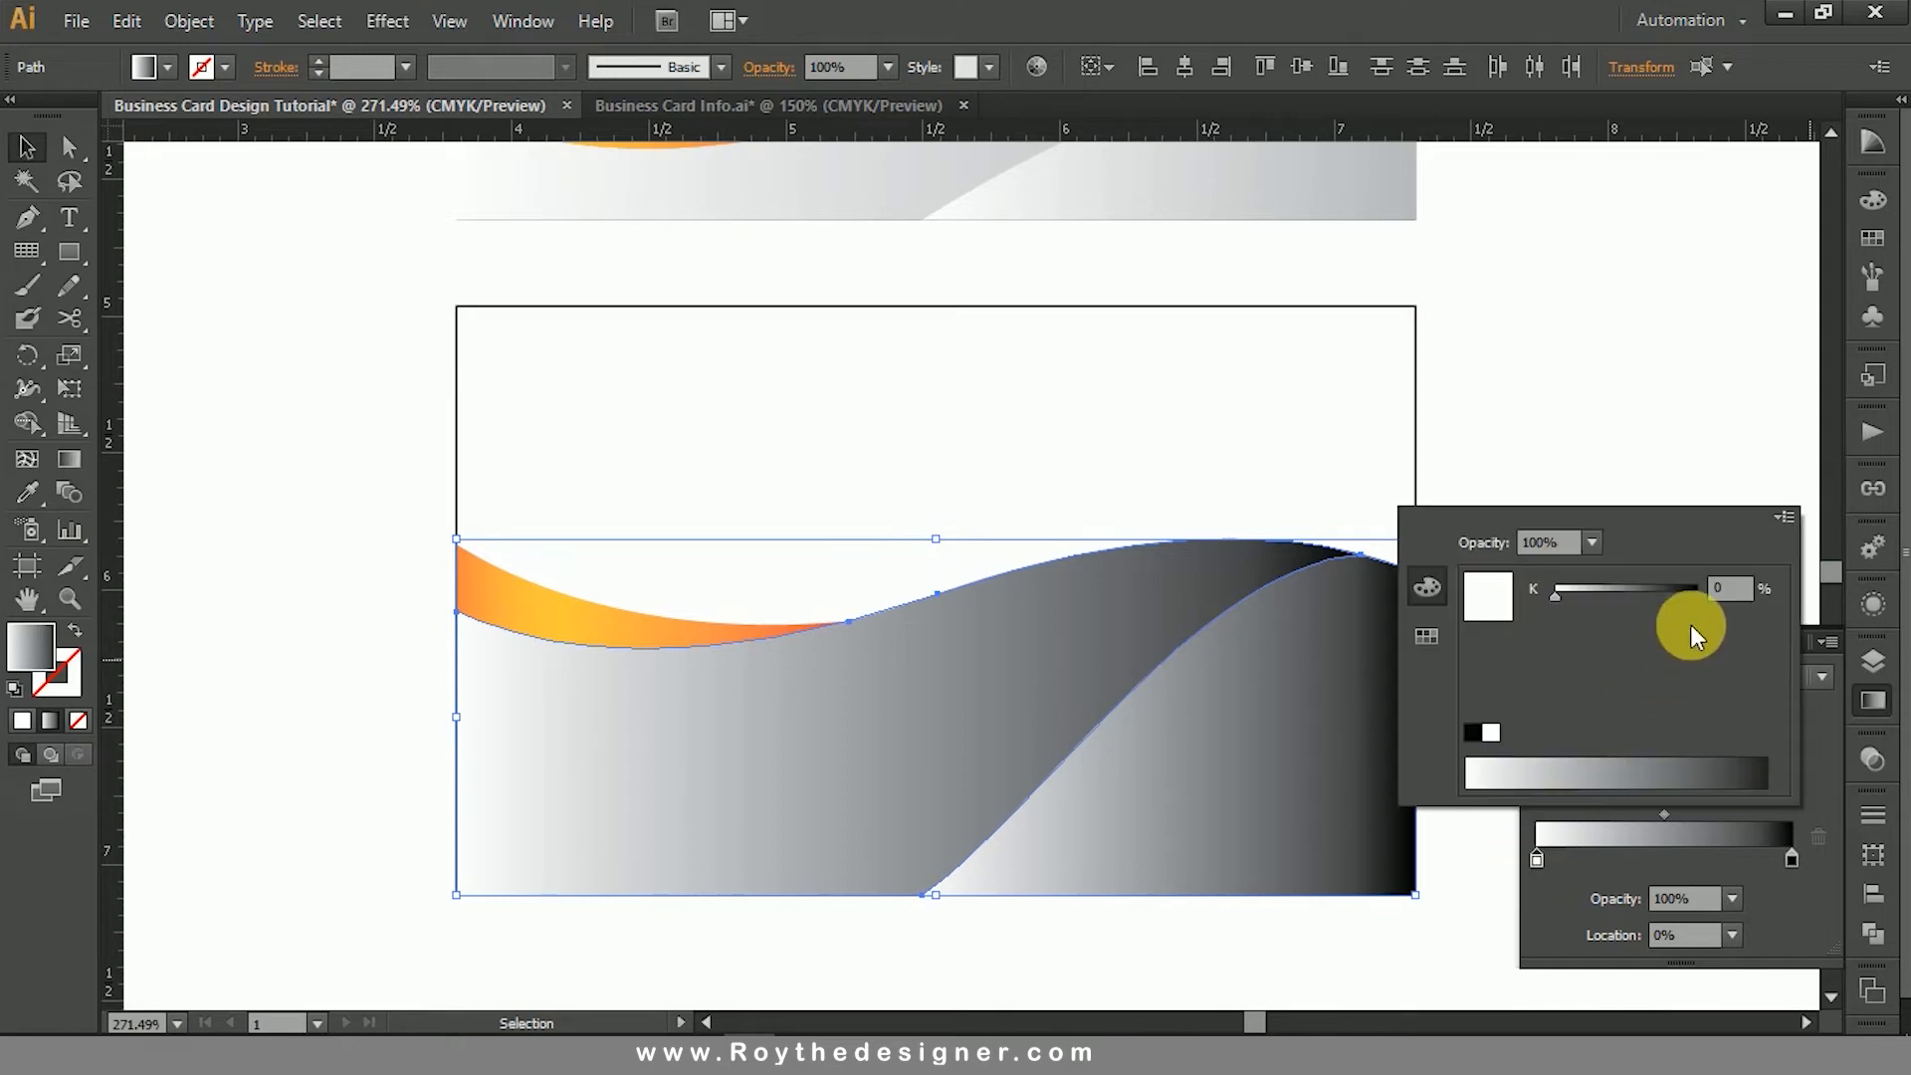
left_click_drag(1556, 594, 1669, 595)
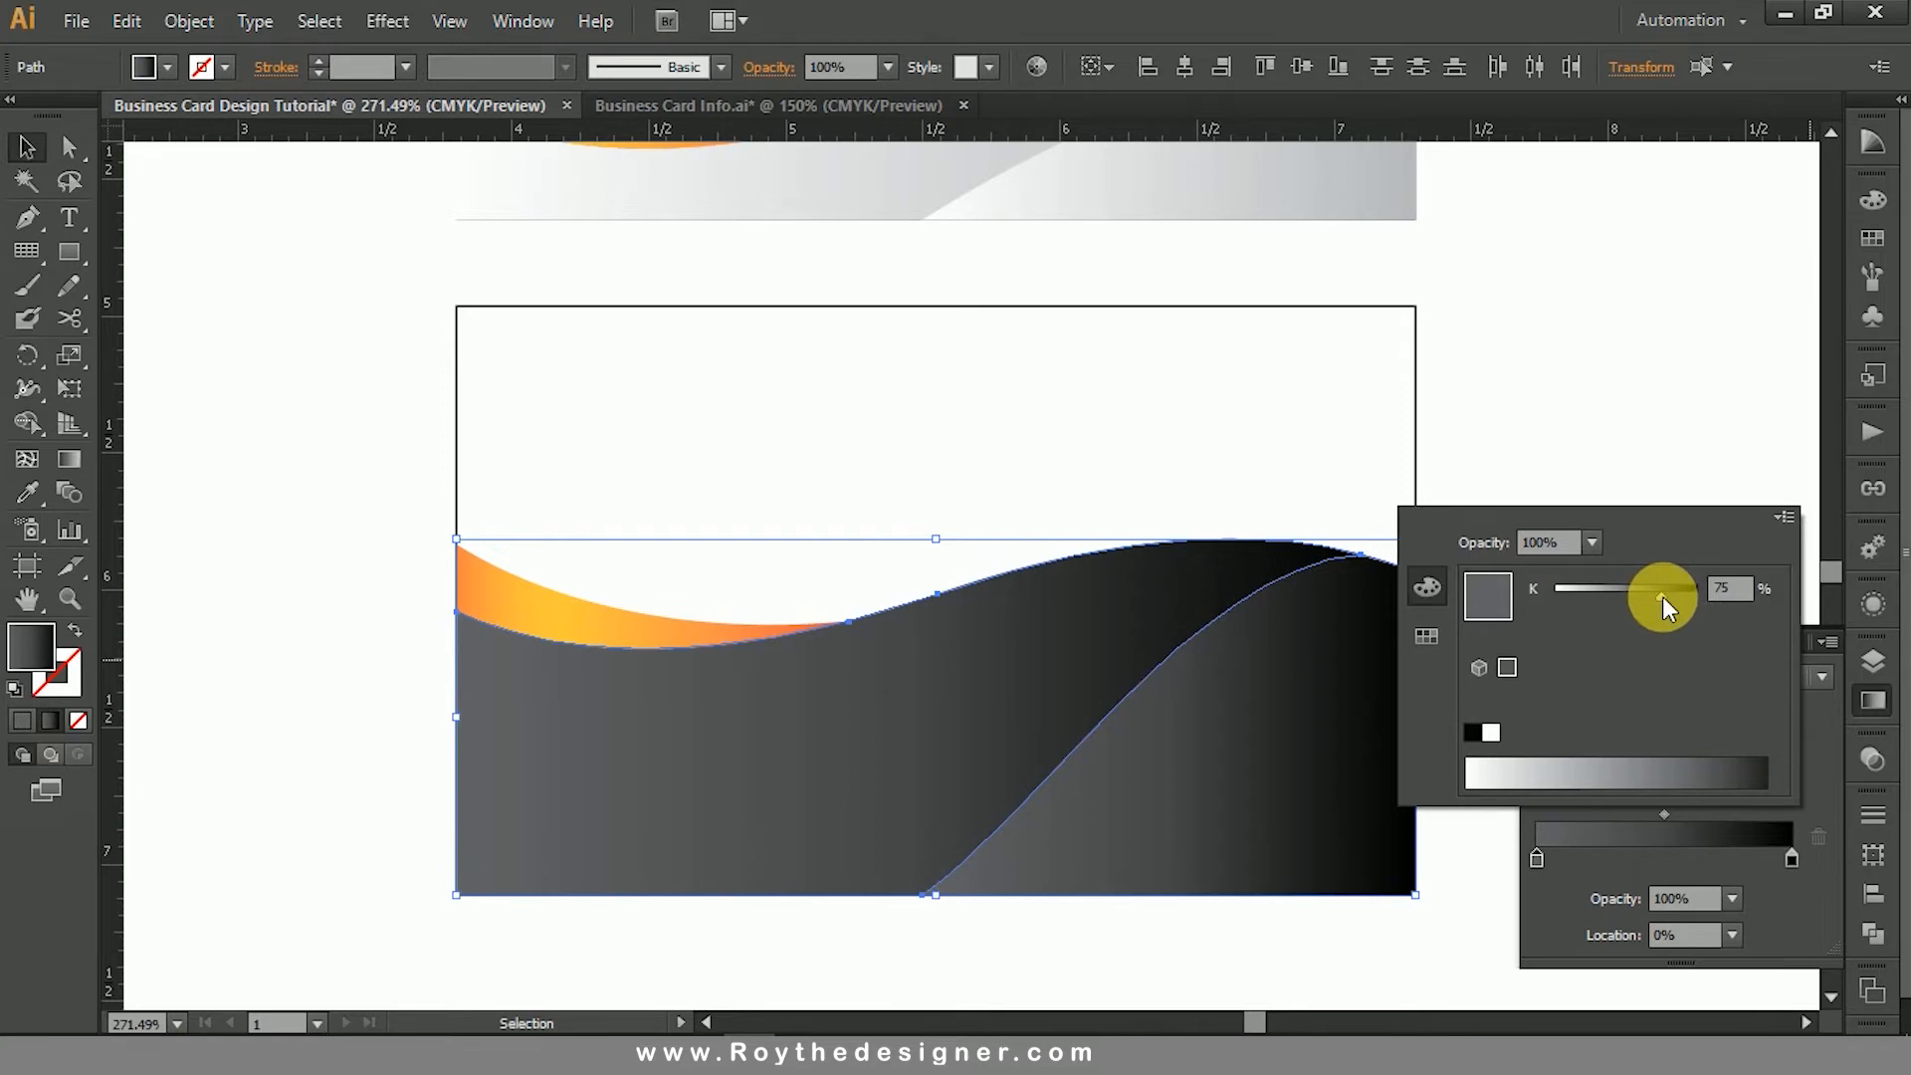
left_click_drag(1662, 595, 1676, 599)
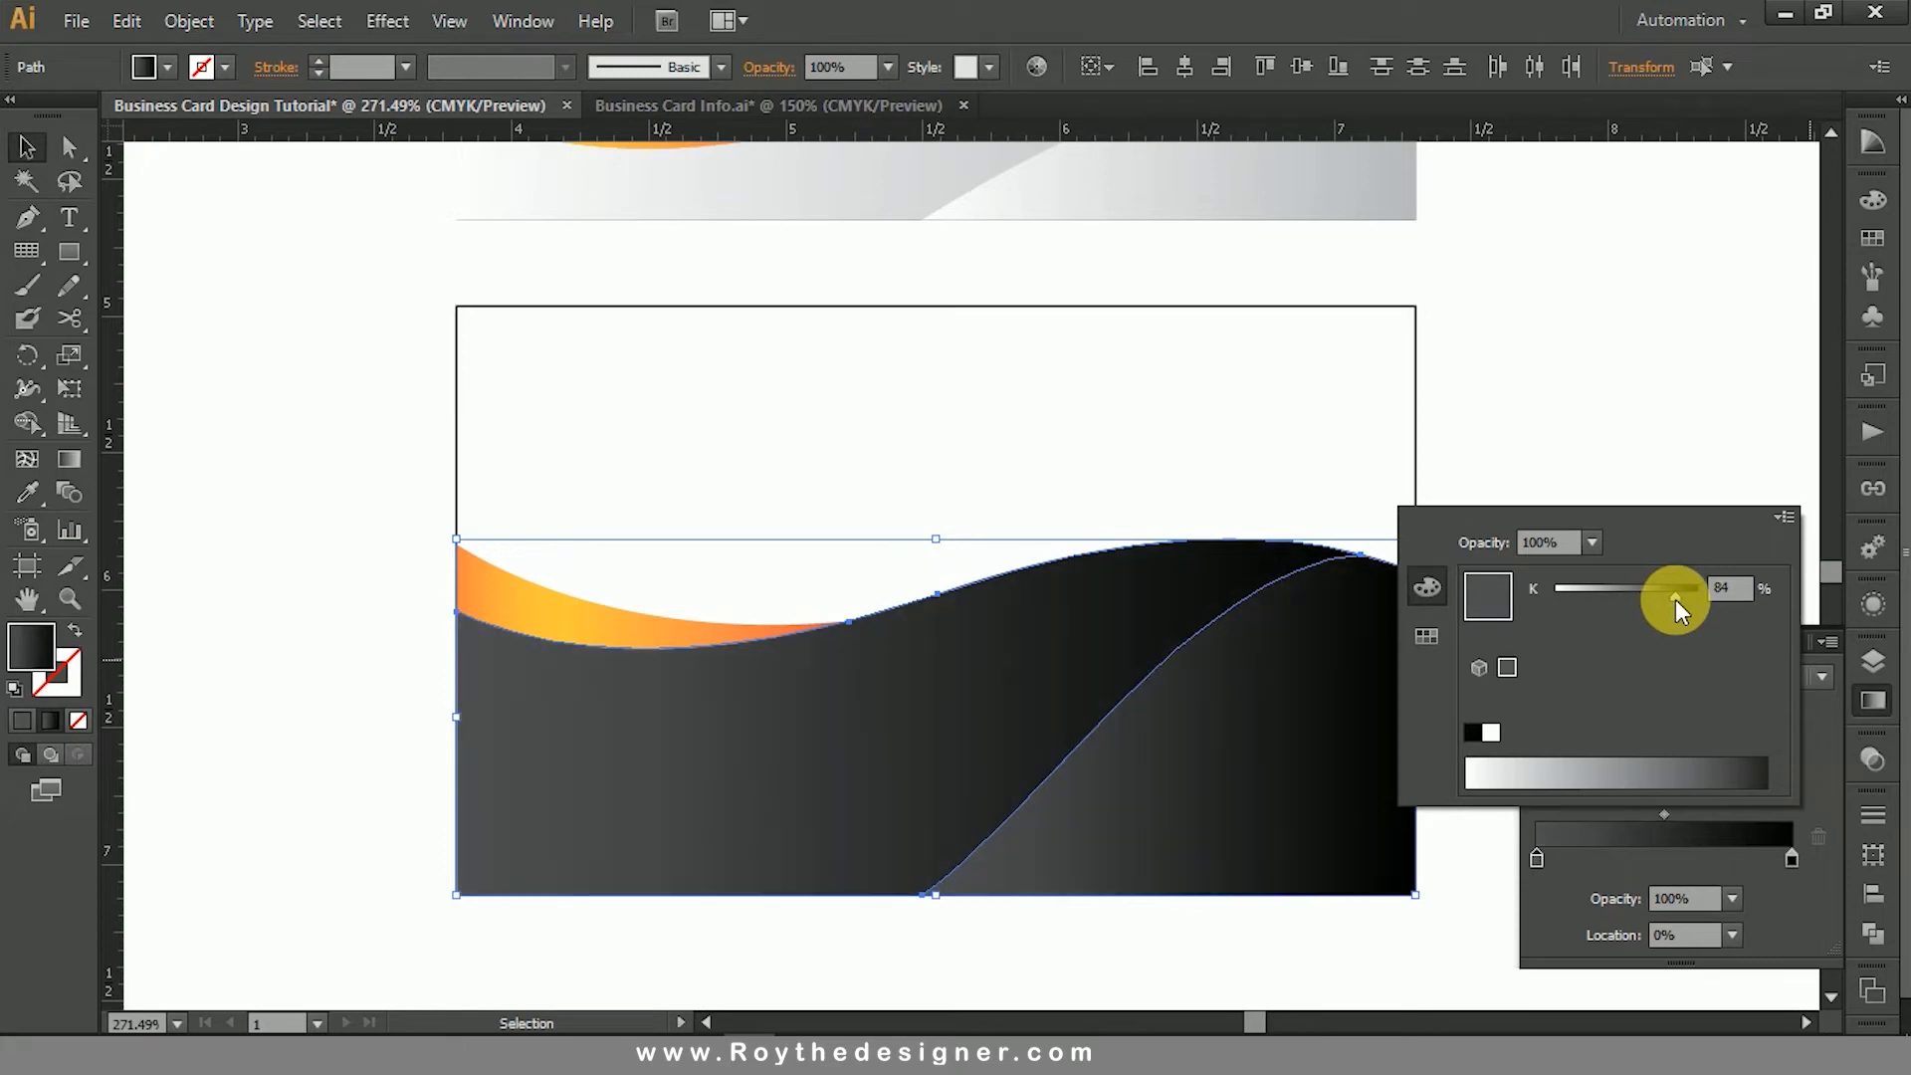
left_click(1647, 375)
left_click(1647, 374)
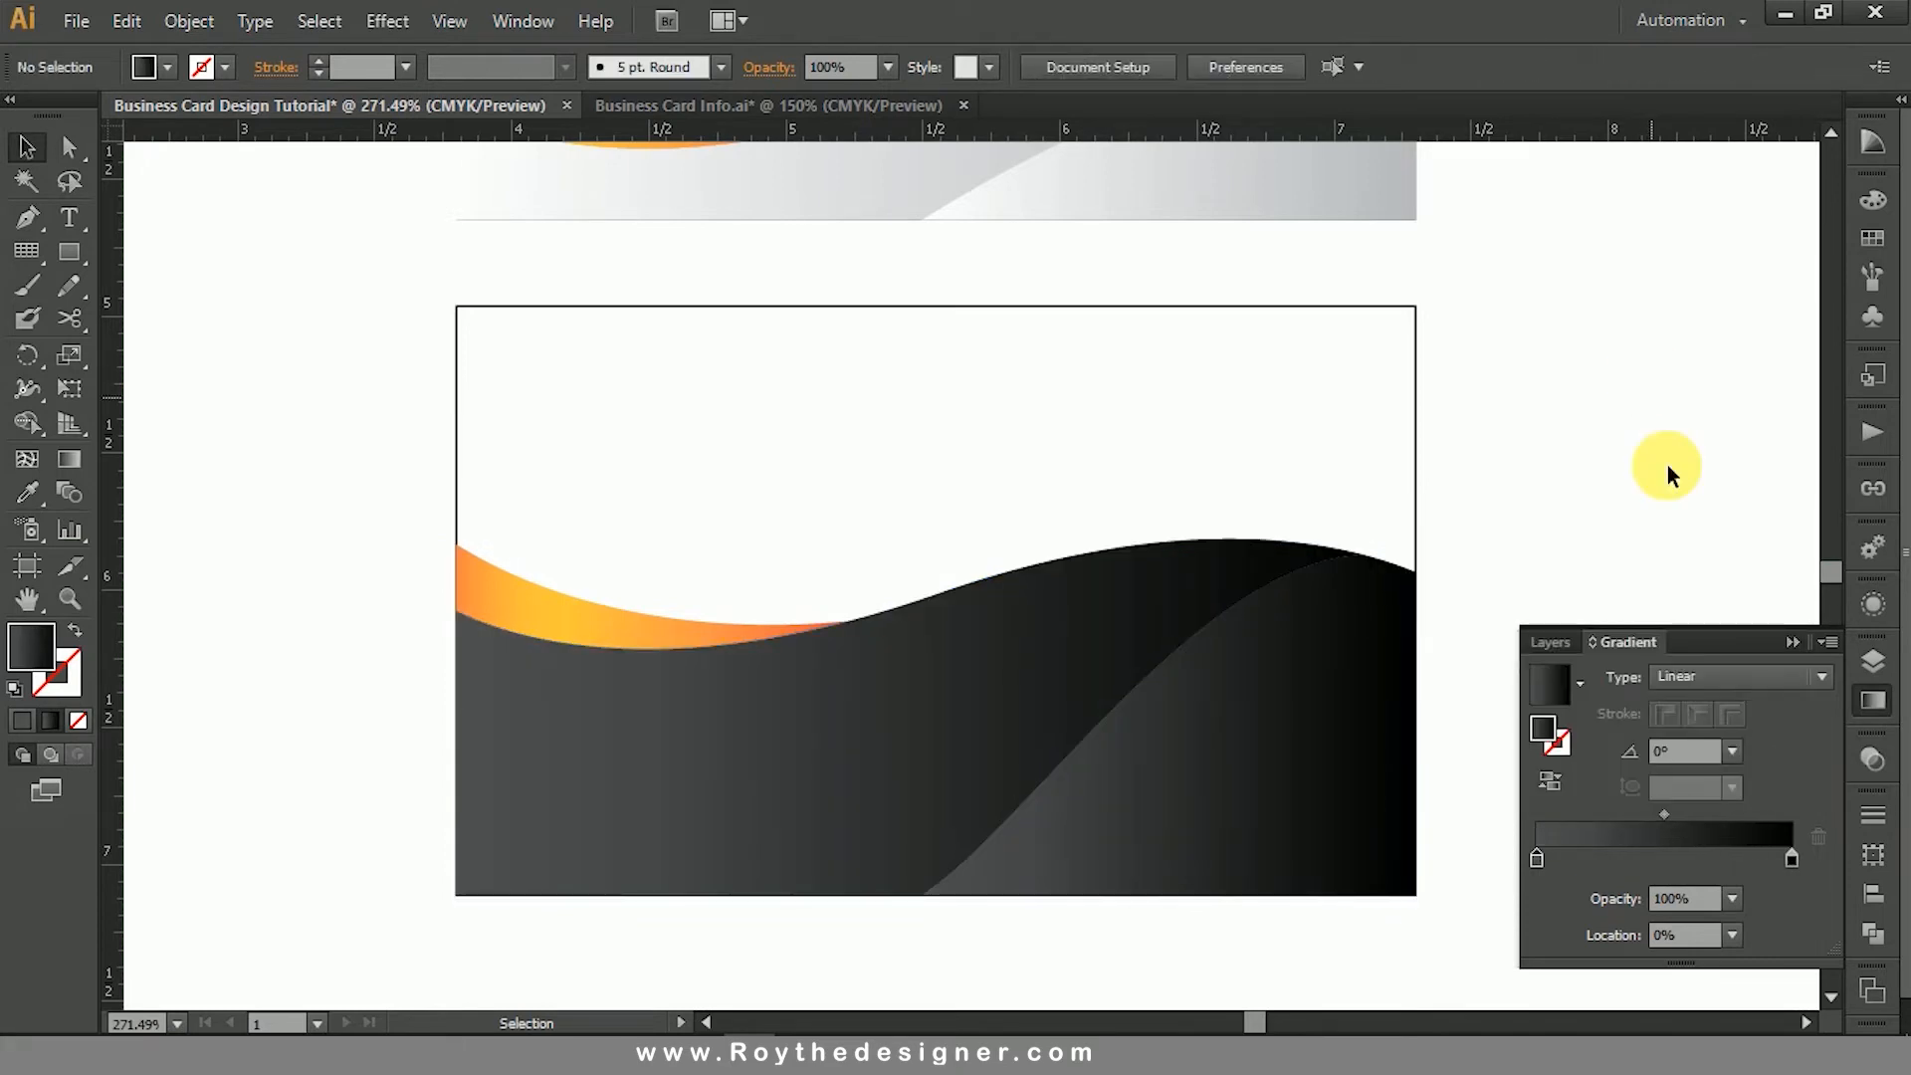
left_click(1877, 702)
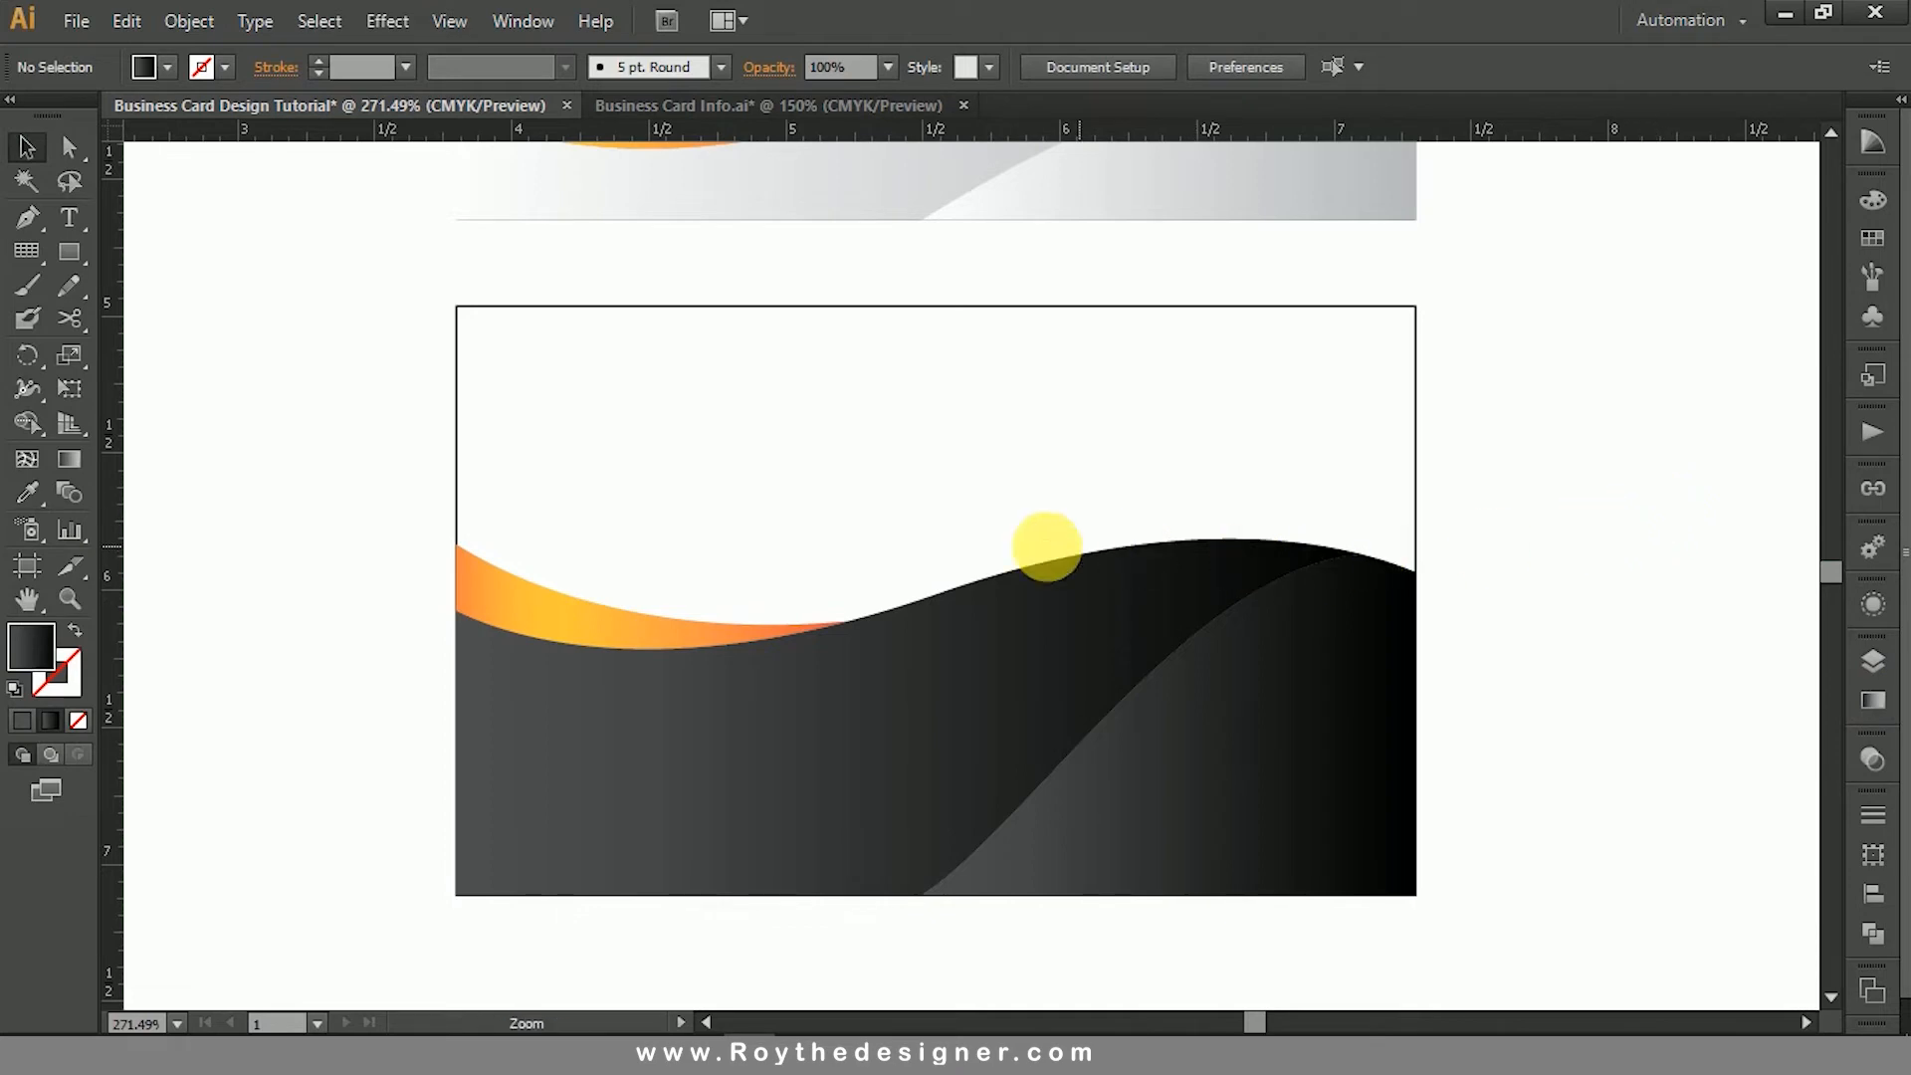
- Lock the outlined rectangle of the lower card
key("ctrl+minus")
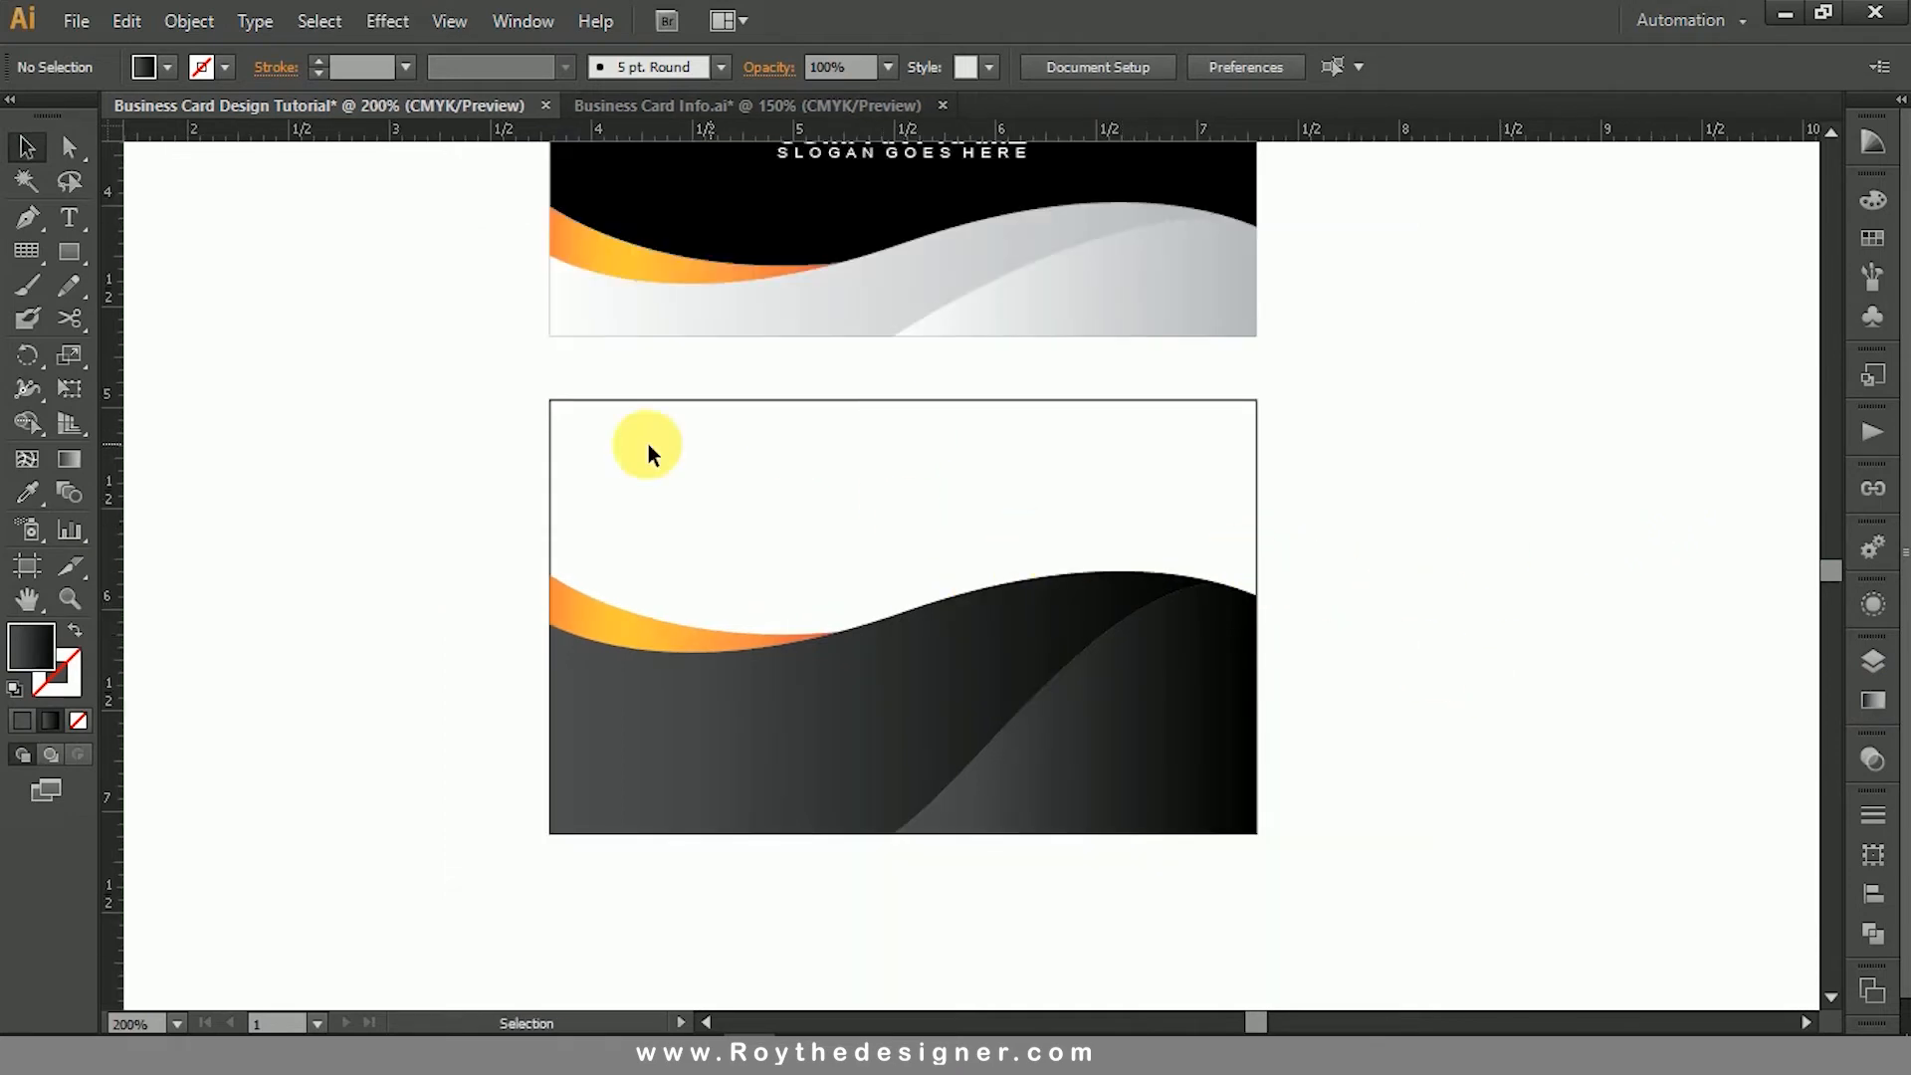
left_click(839, 563, "ctrl+alt")
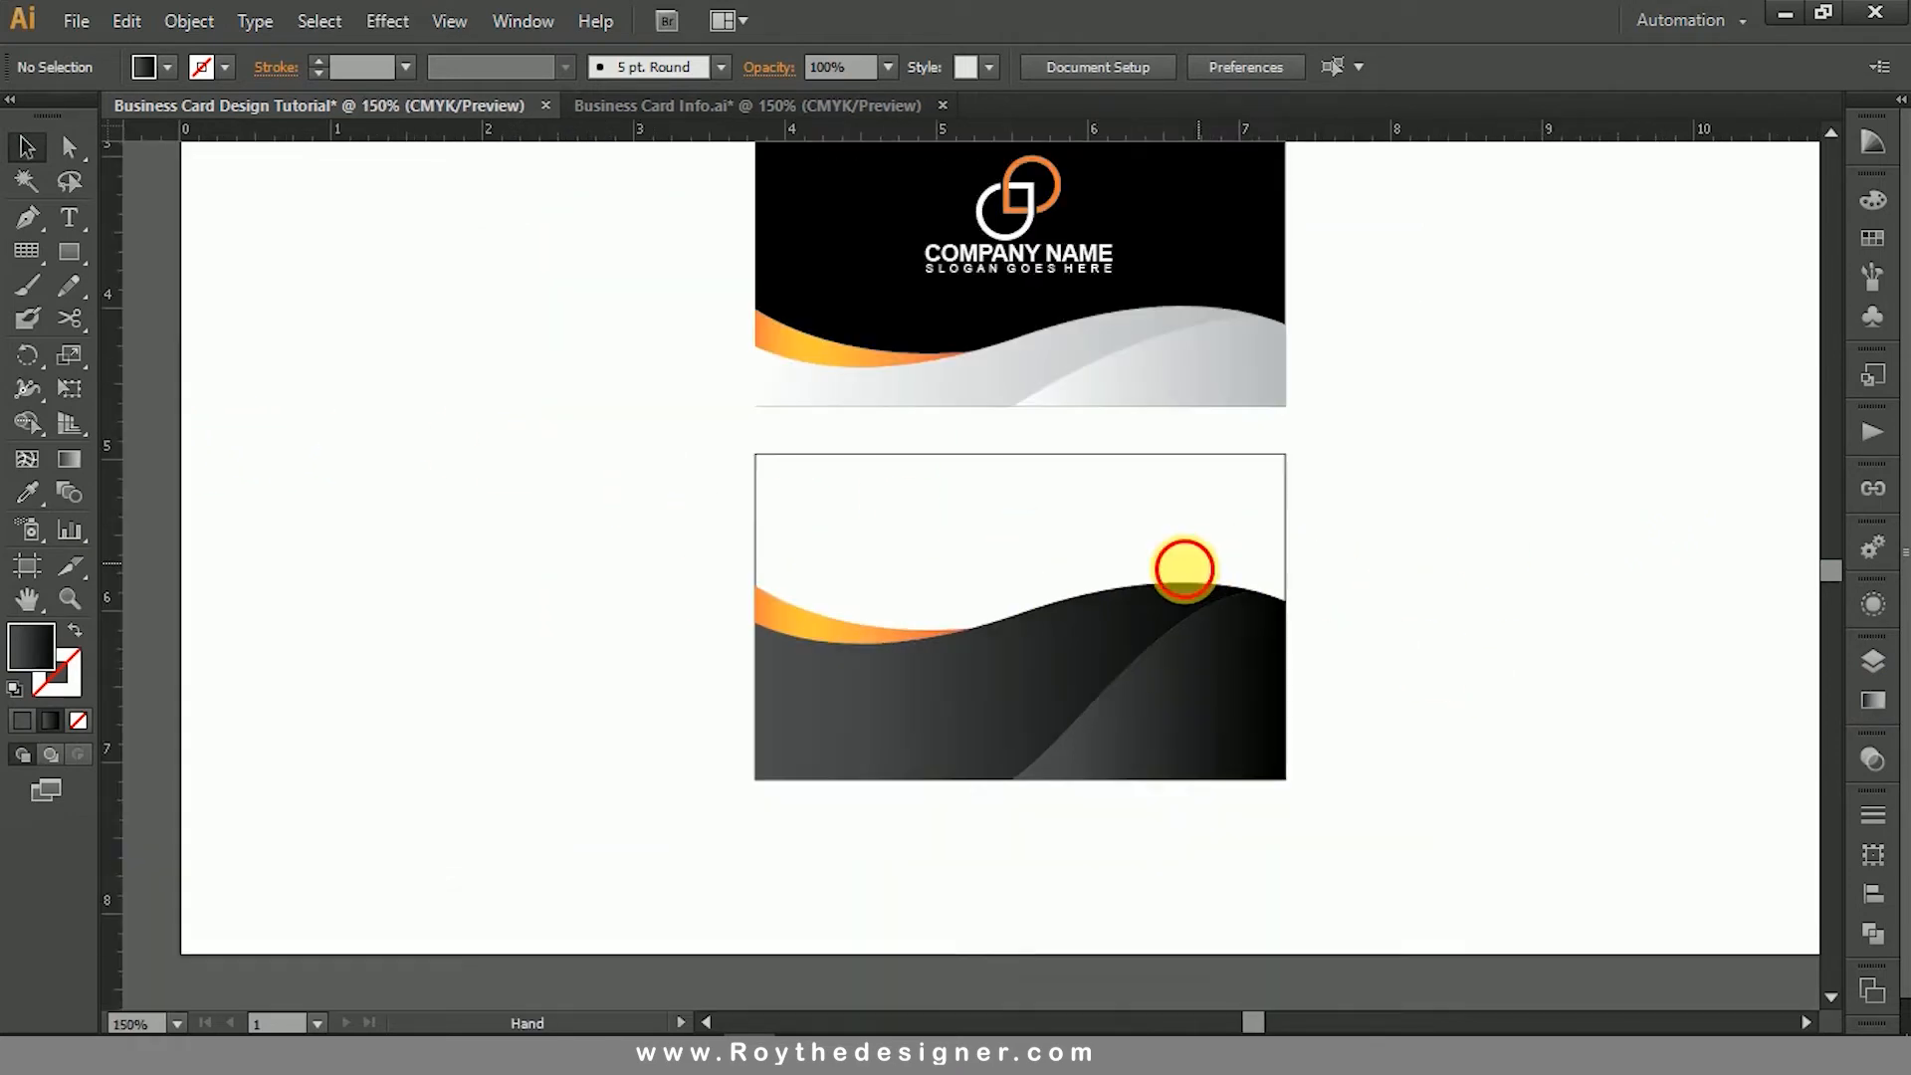
left_click_drag(1185, 571, 1136, 604)
left_click_drag(1391, 618, 1378, 683)
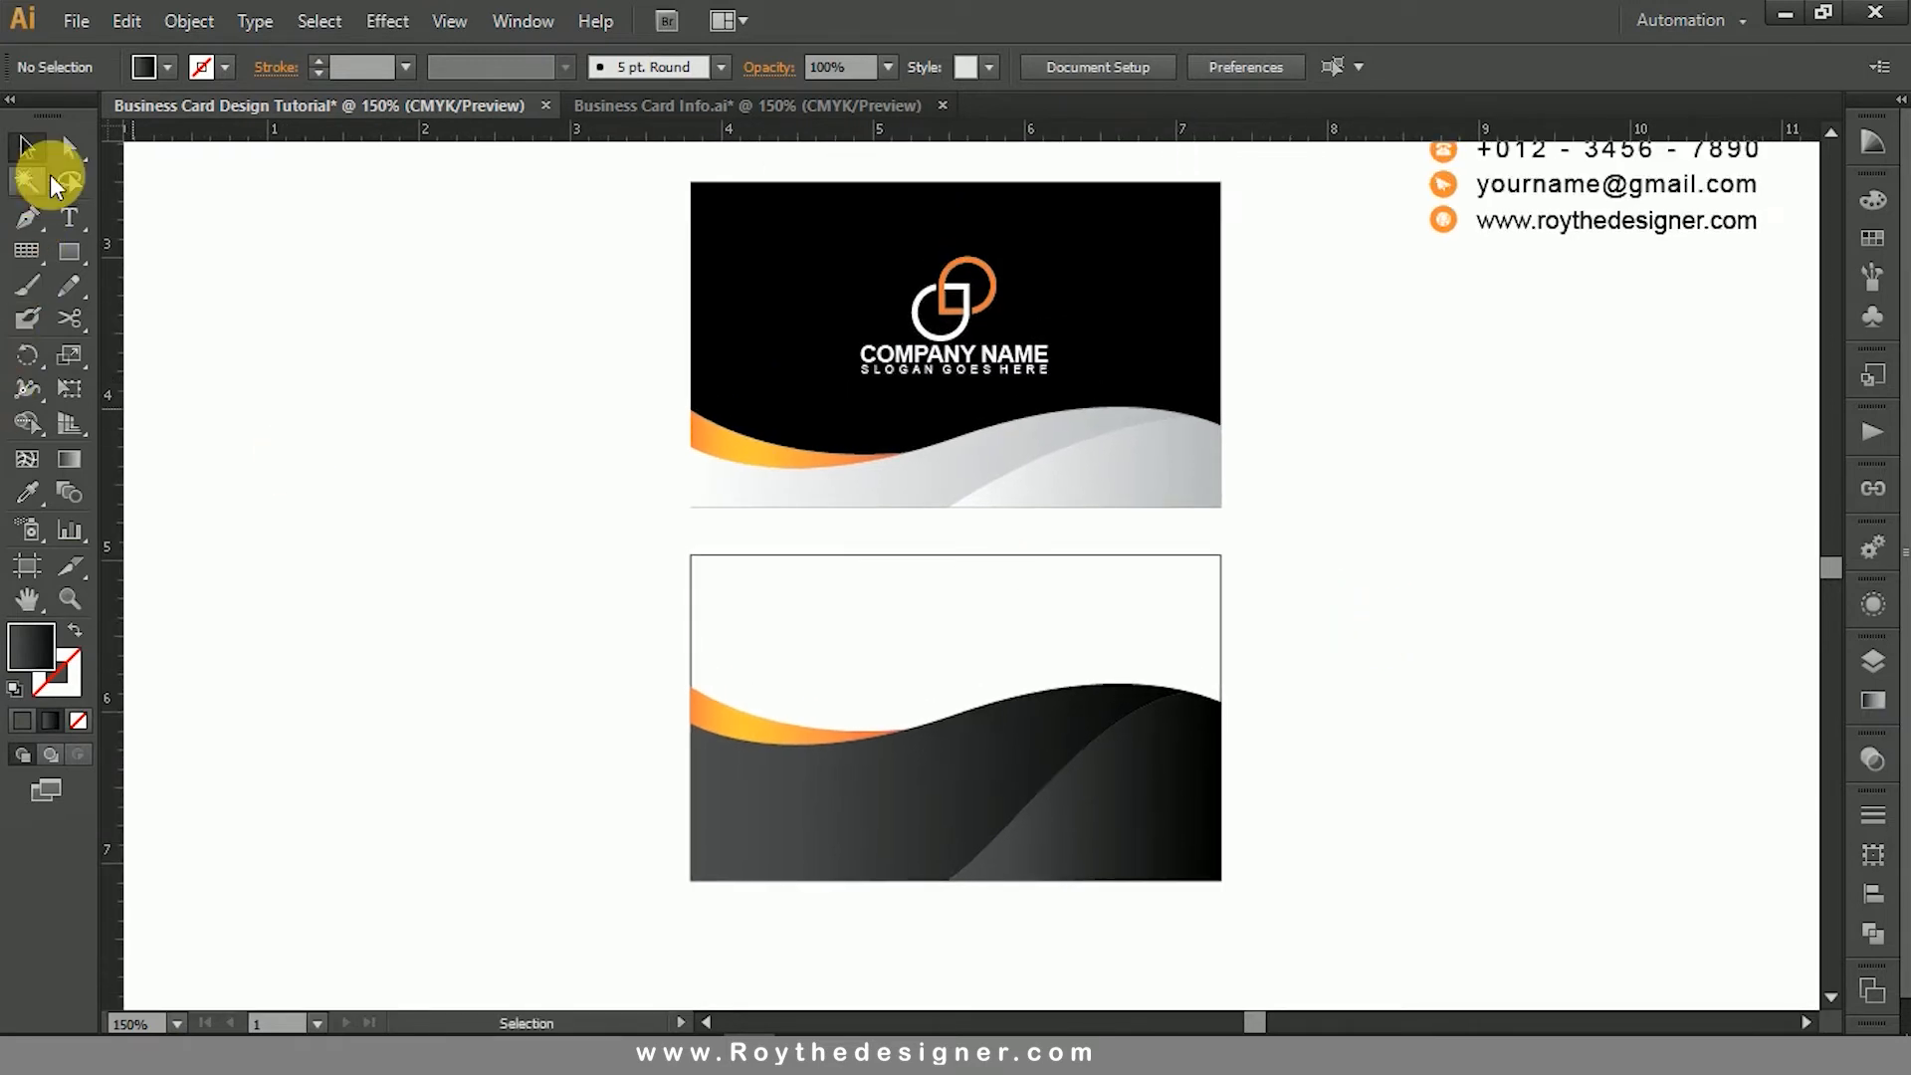
left_click_drag(738, 591, 737, 591)
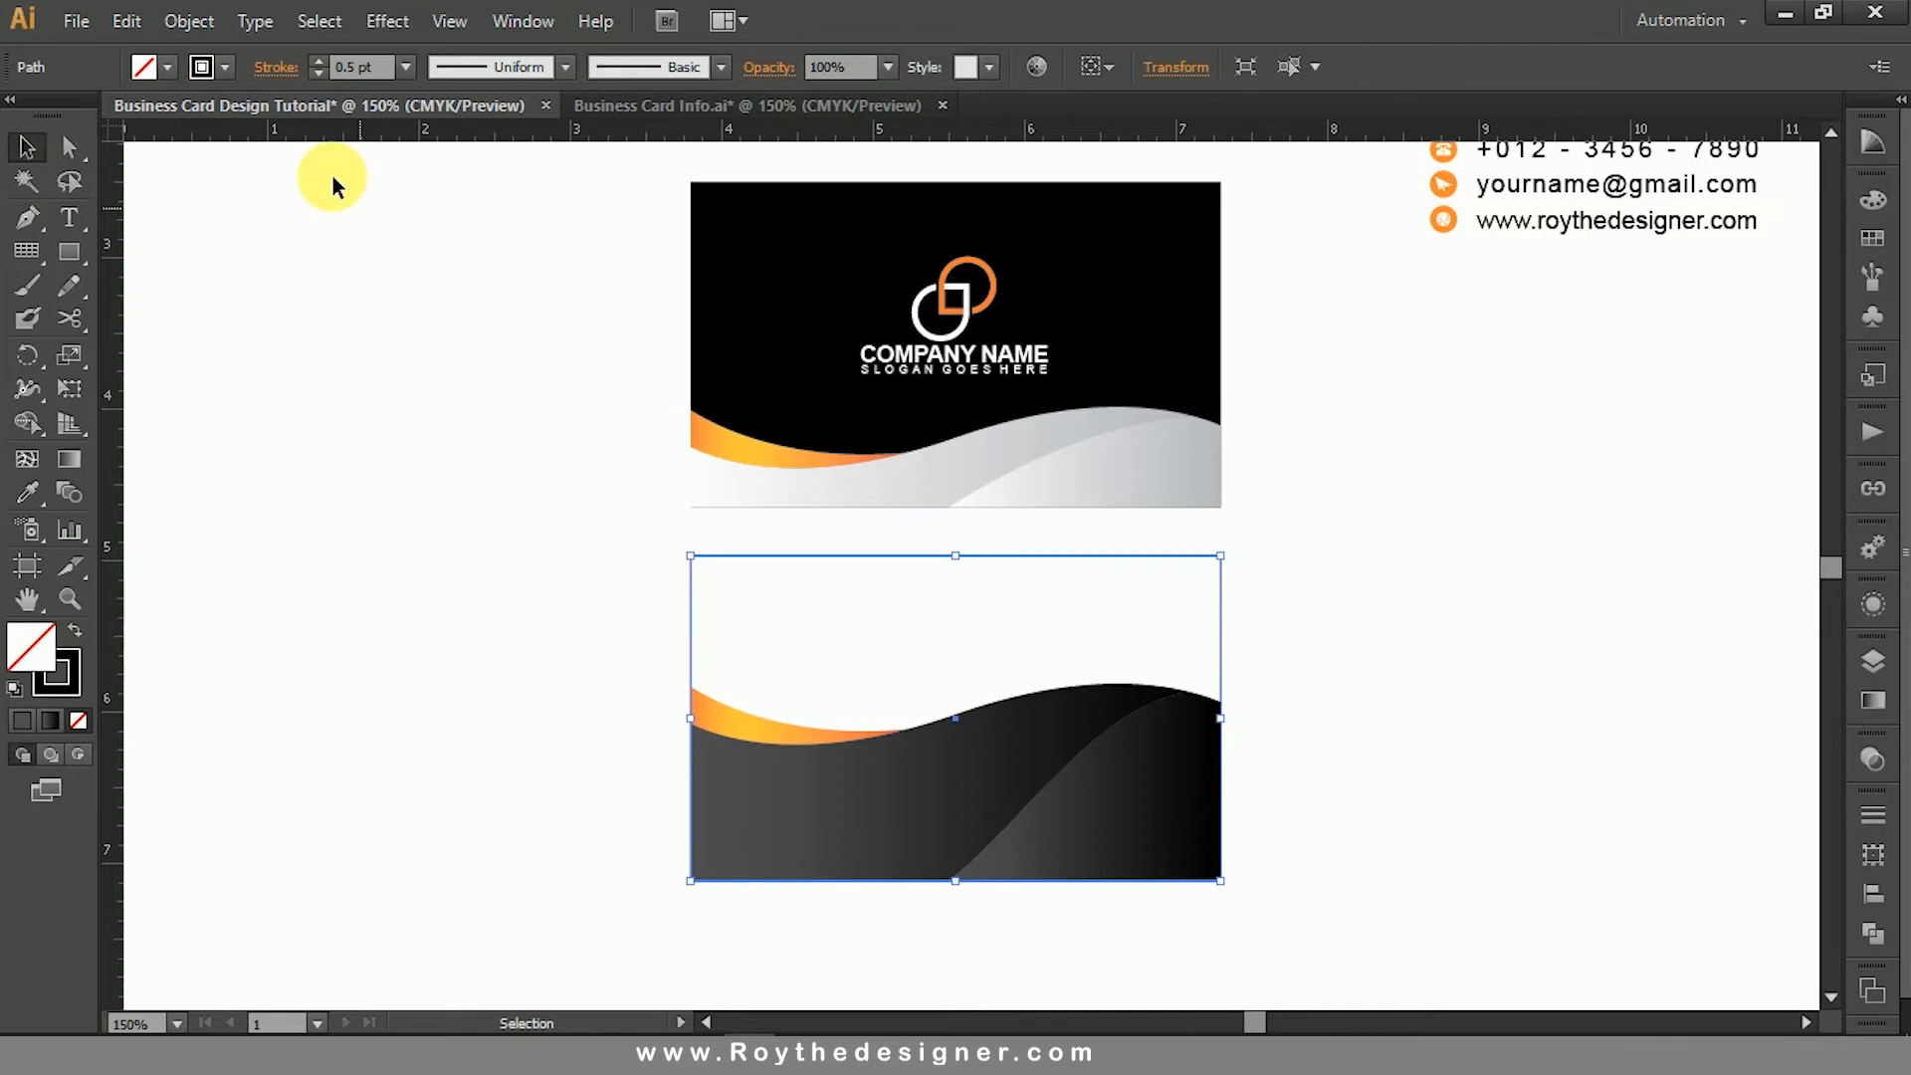
left_click(189, 21)
mouse_move(278, 187)
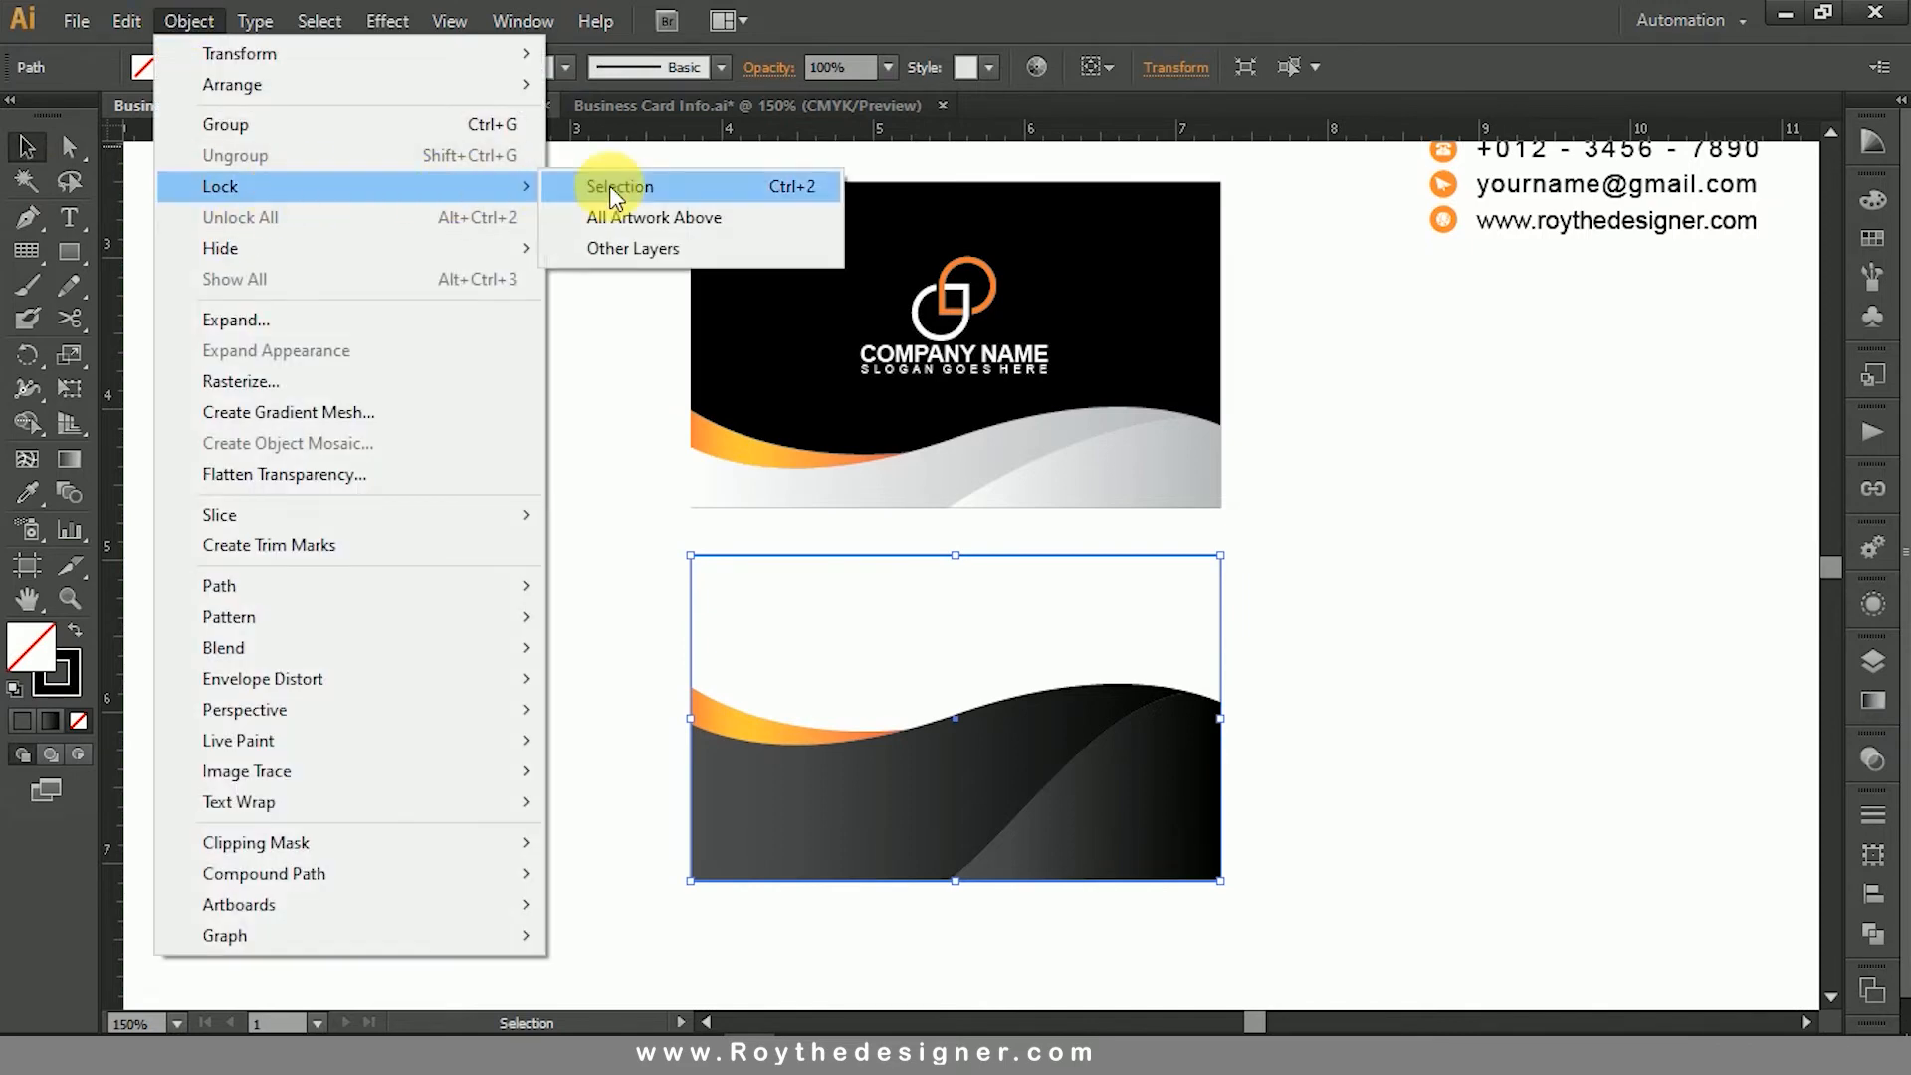
left_click(609, 188)
- Move the anchor point where the two dark waves meet the lower card's bottom edge about 0.5 in to the left
left_click(68, 147)
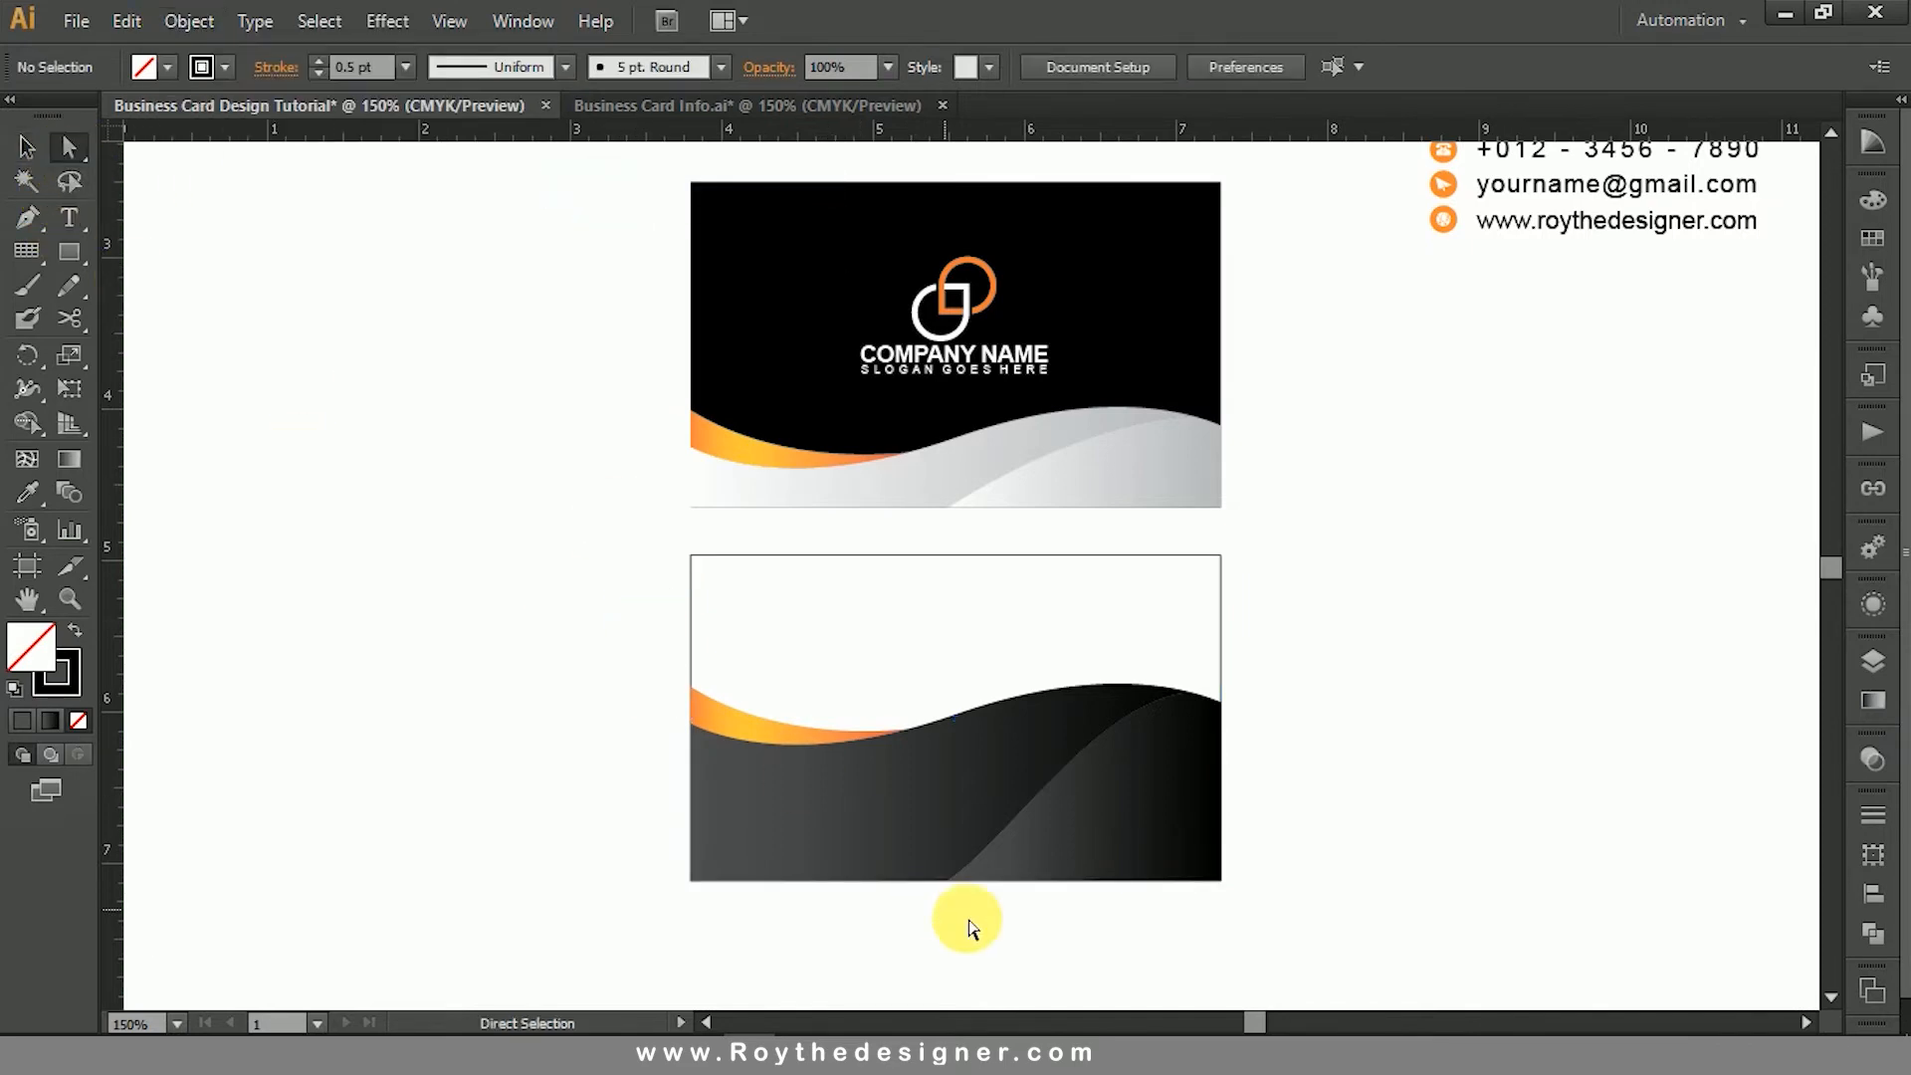
left_click(933, 882)
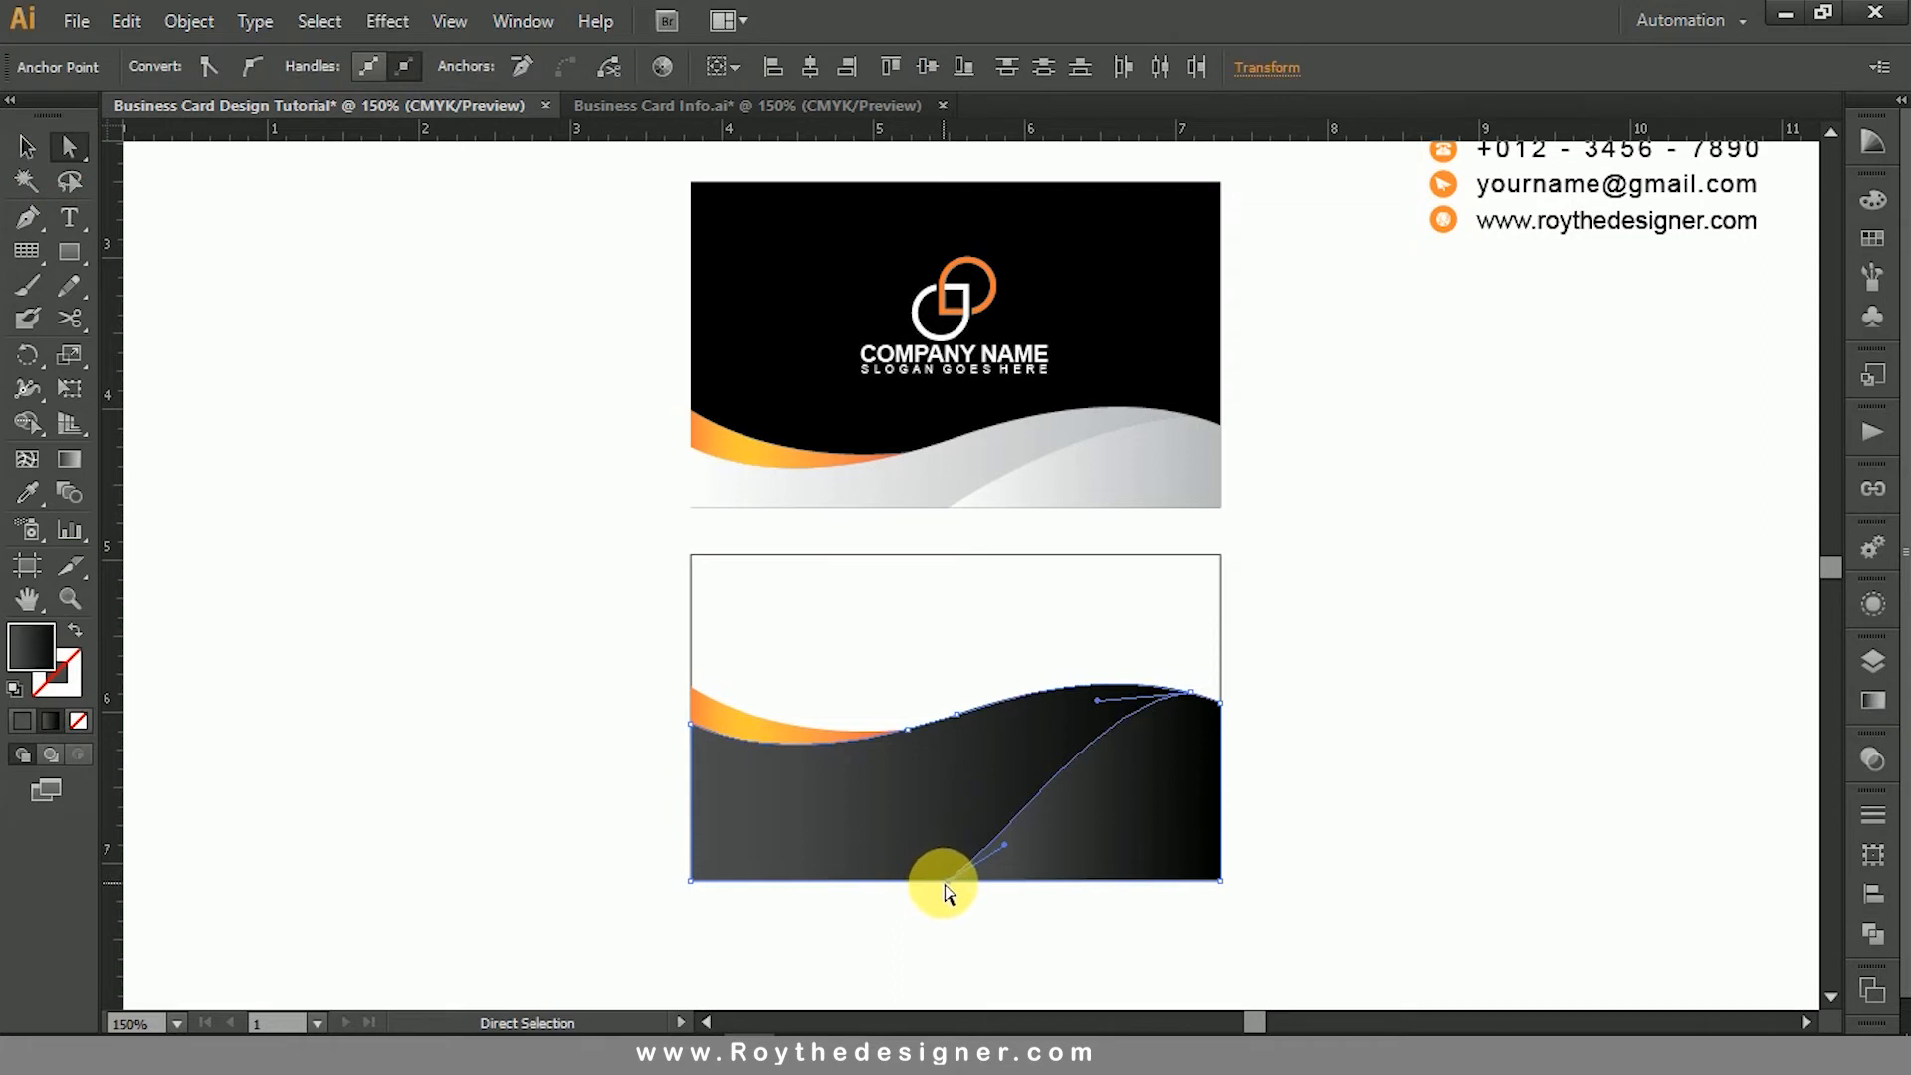
left_click_drag(949, 883, 877, 883)
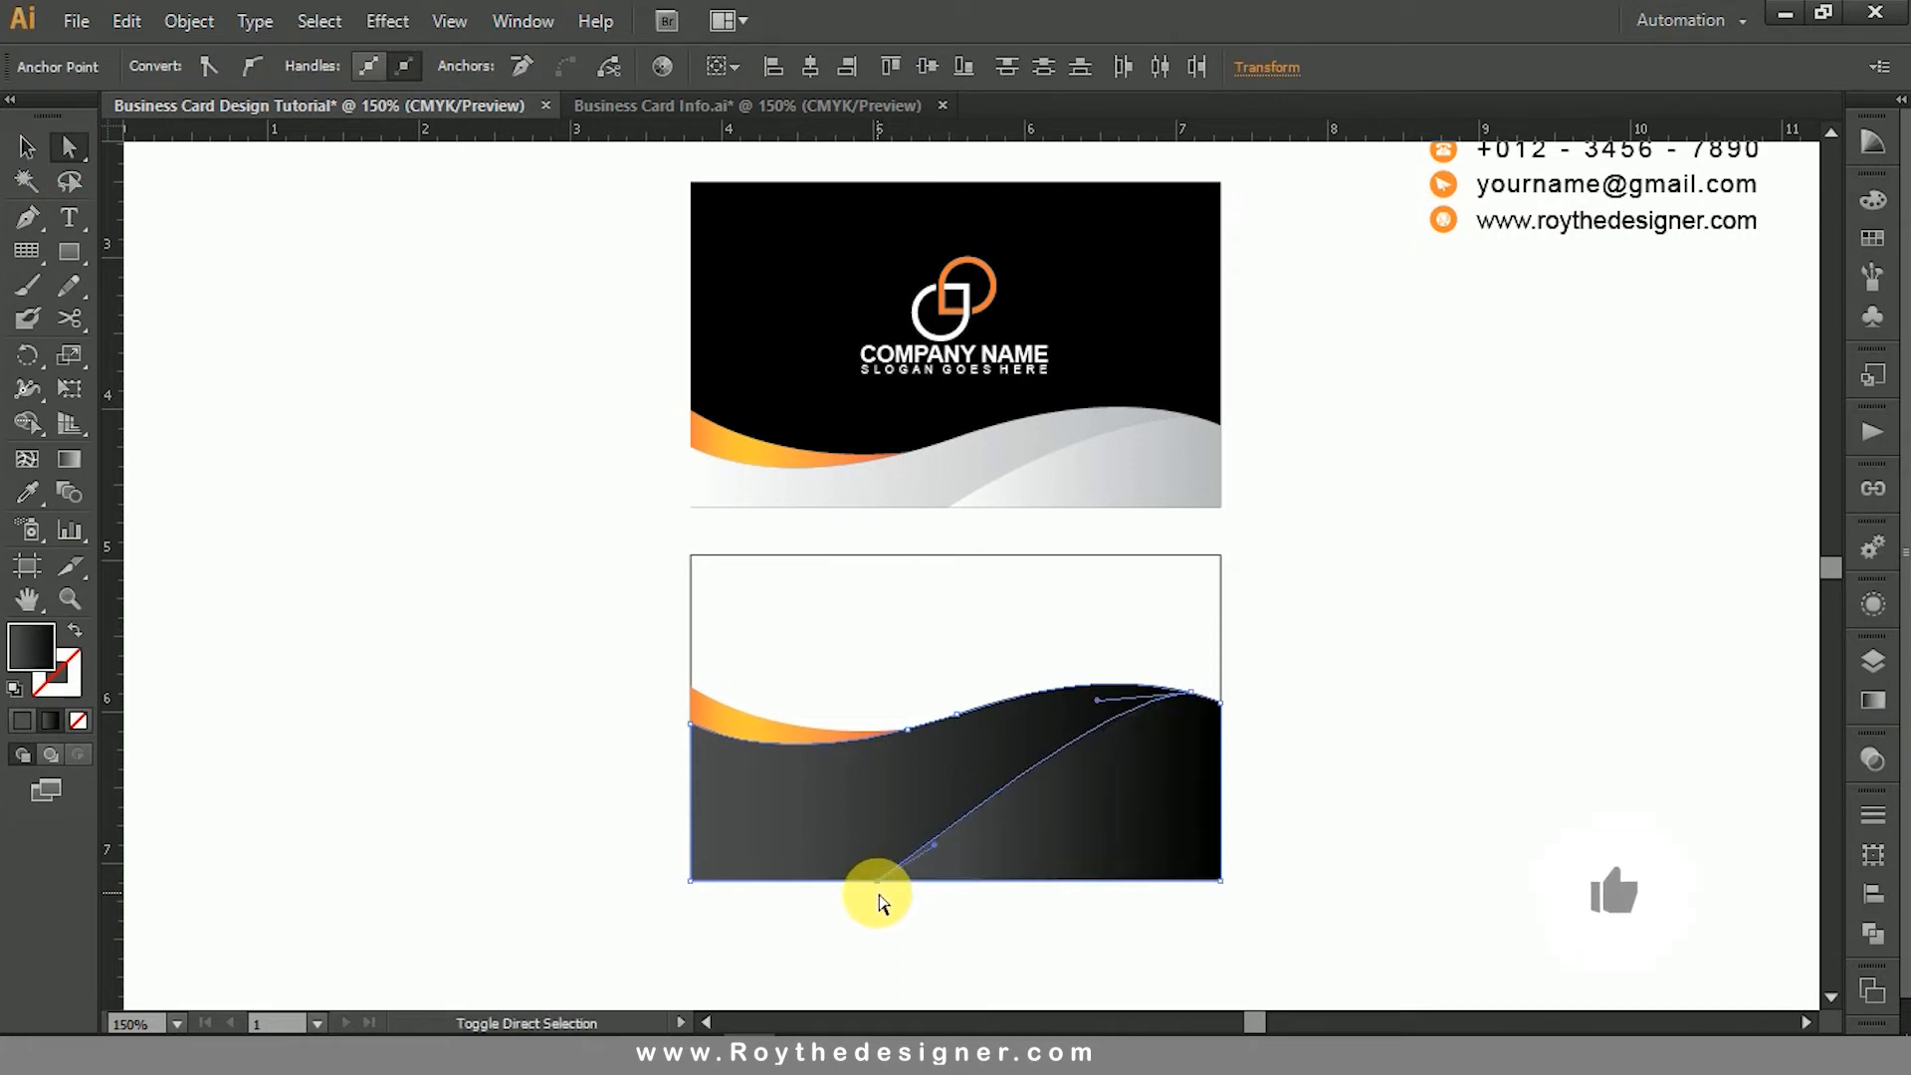
left_click(1011, 930)
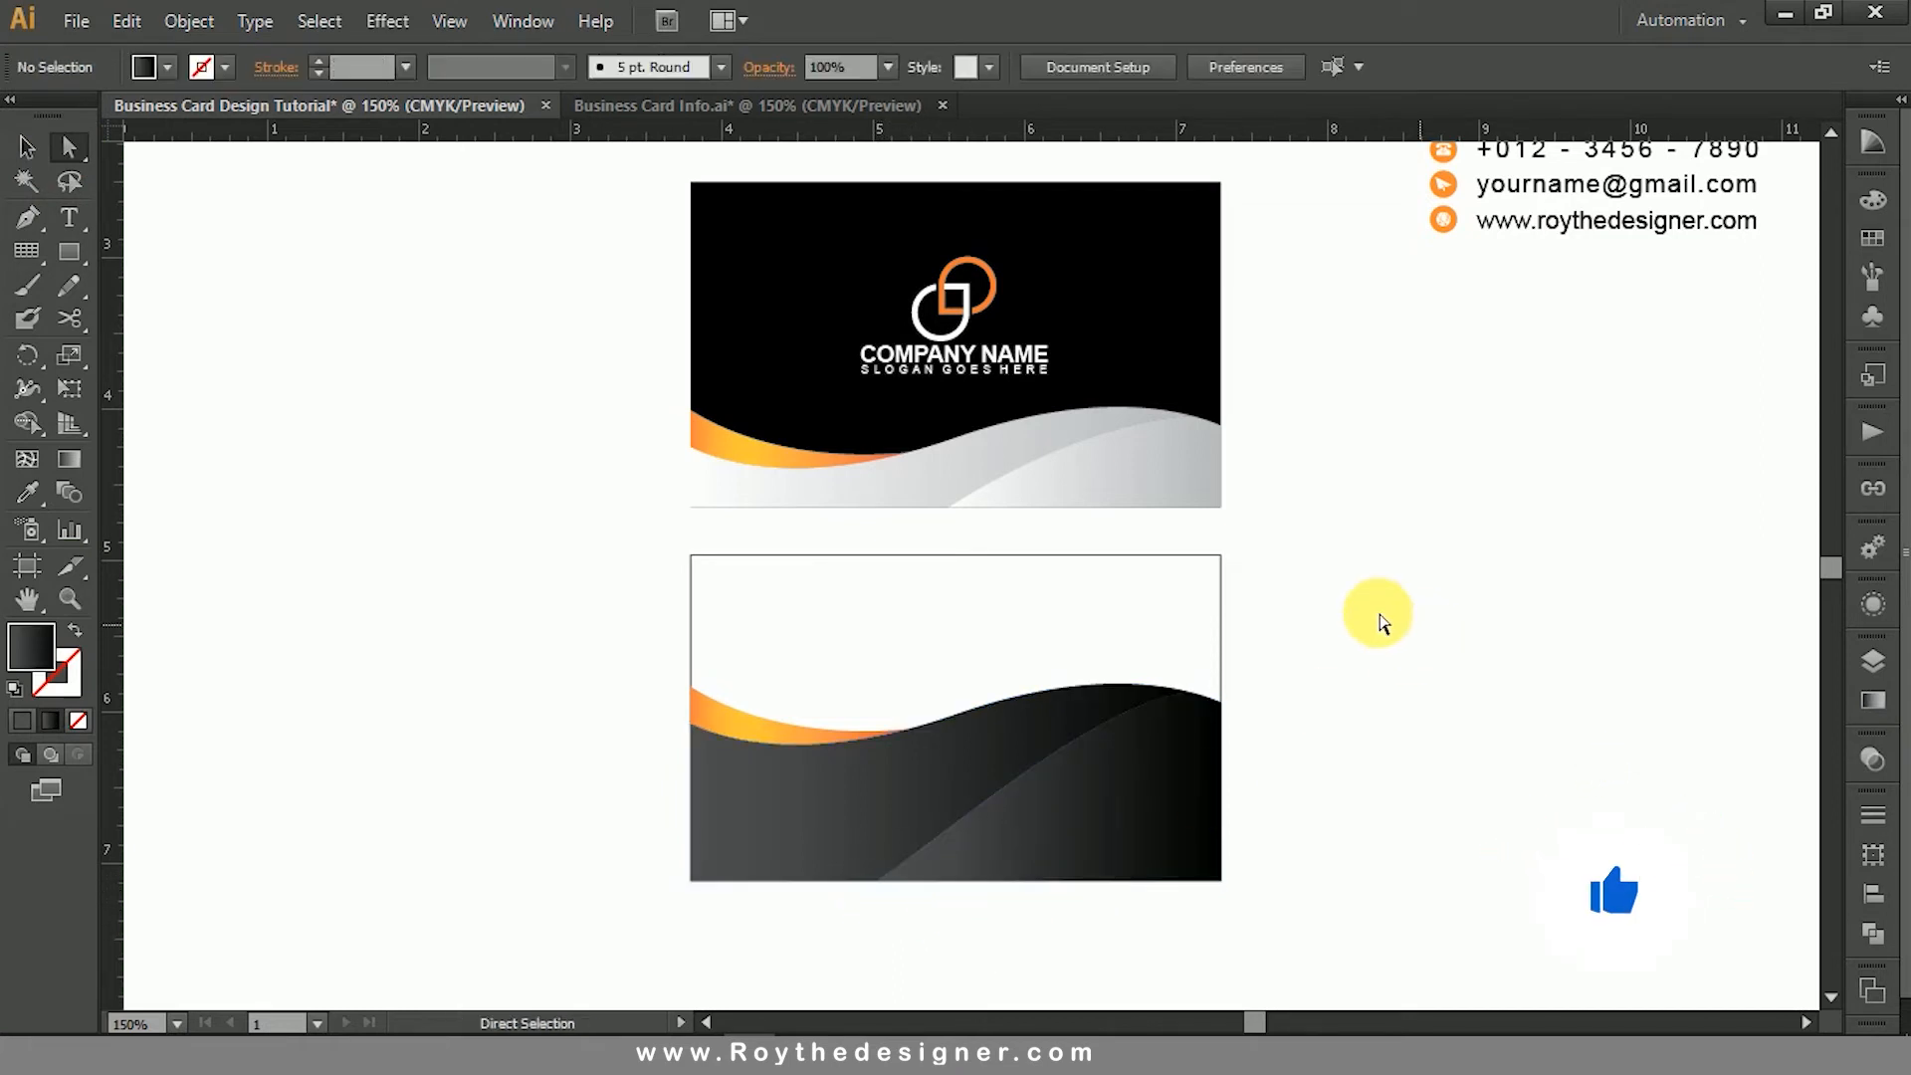
left_click(26, 146)
scroll(1593, 388, "up", 1)
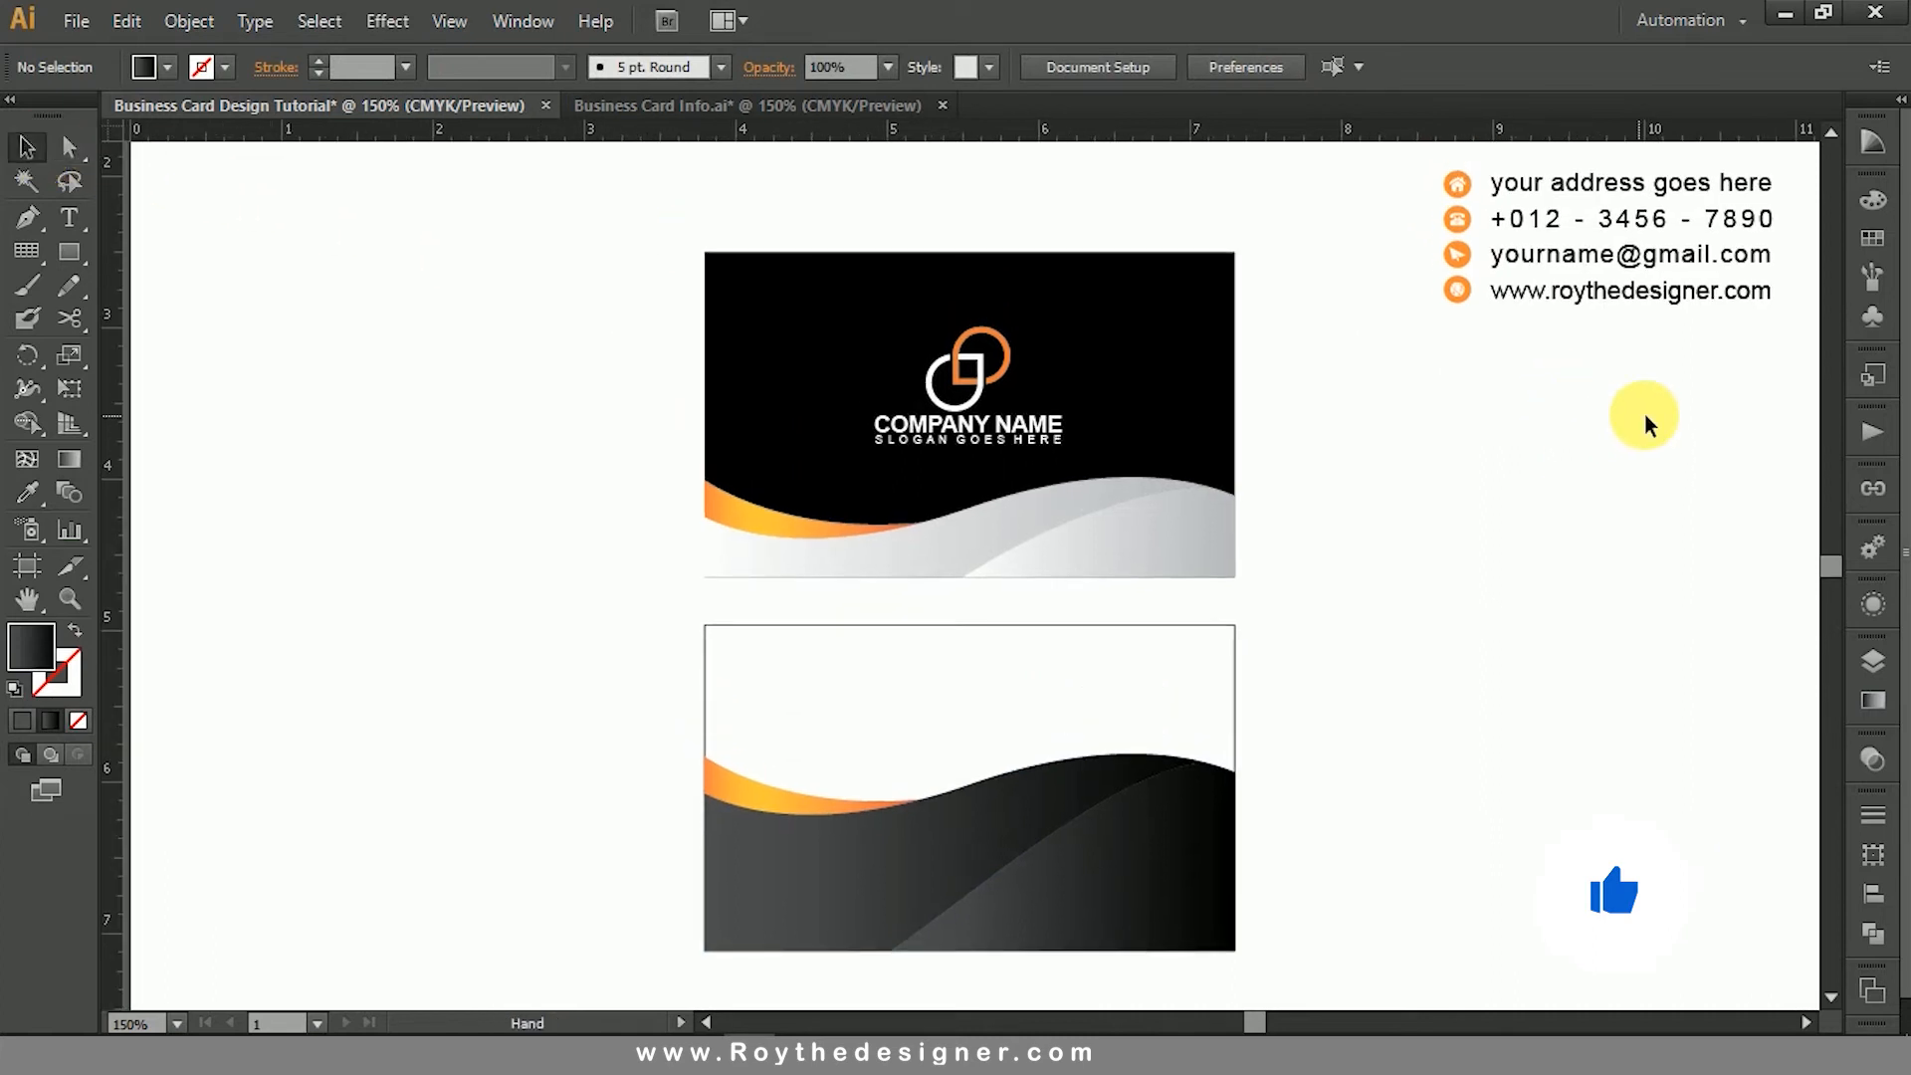
- Move the contact details block onto the dark area of the lower card and bring it to the front
left_click_drag(1650, 411, 1419, 189)
left_click_drag(1564, 190, 909, 856)
left_click_drag(1365, 824, 1306, 577)
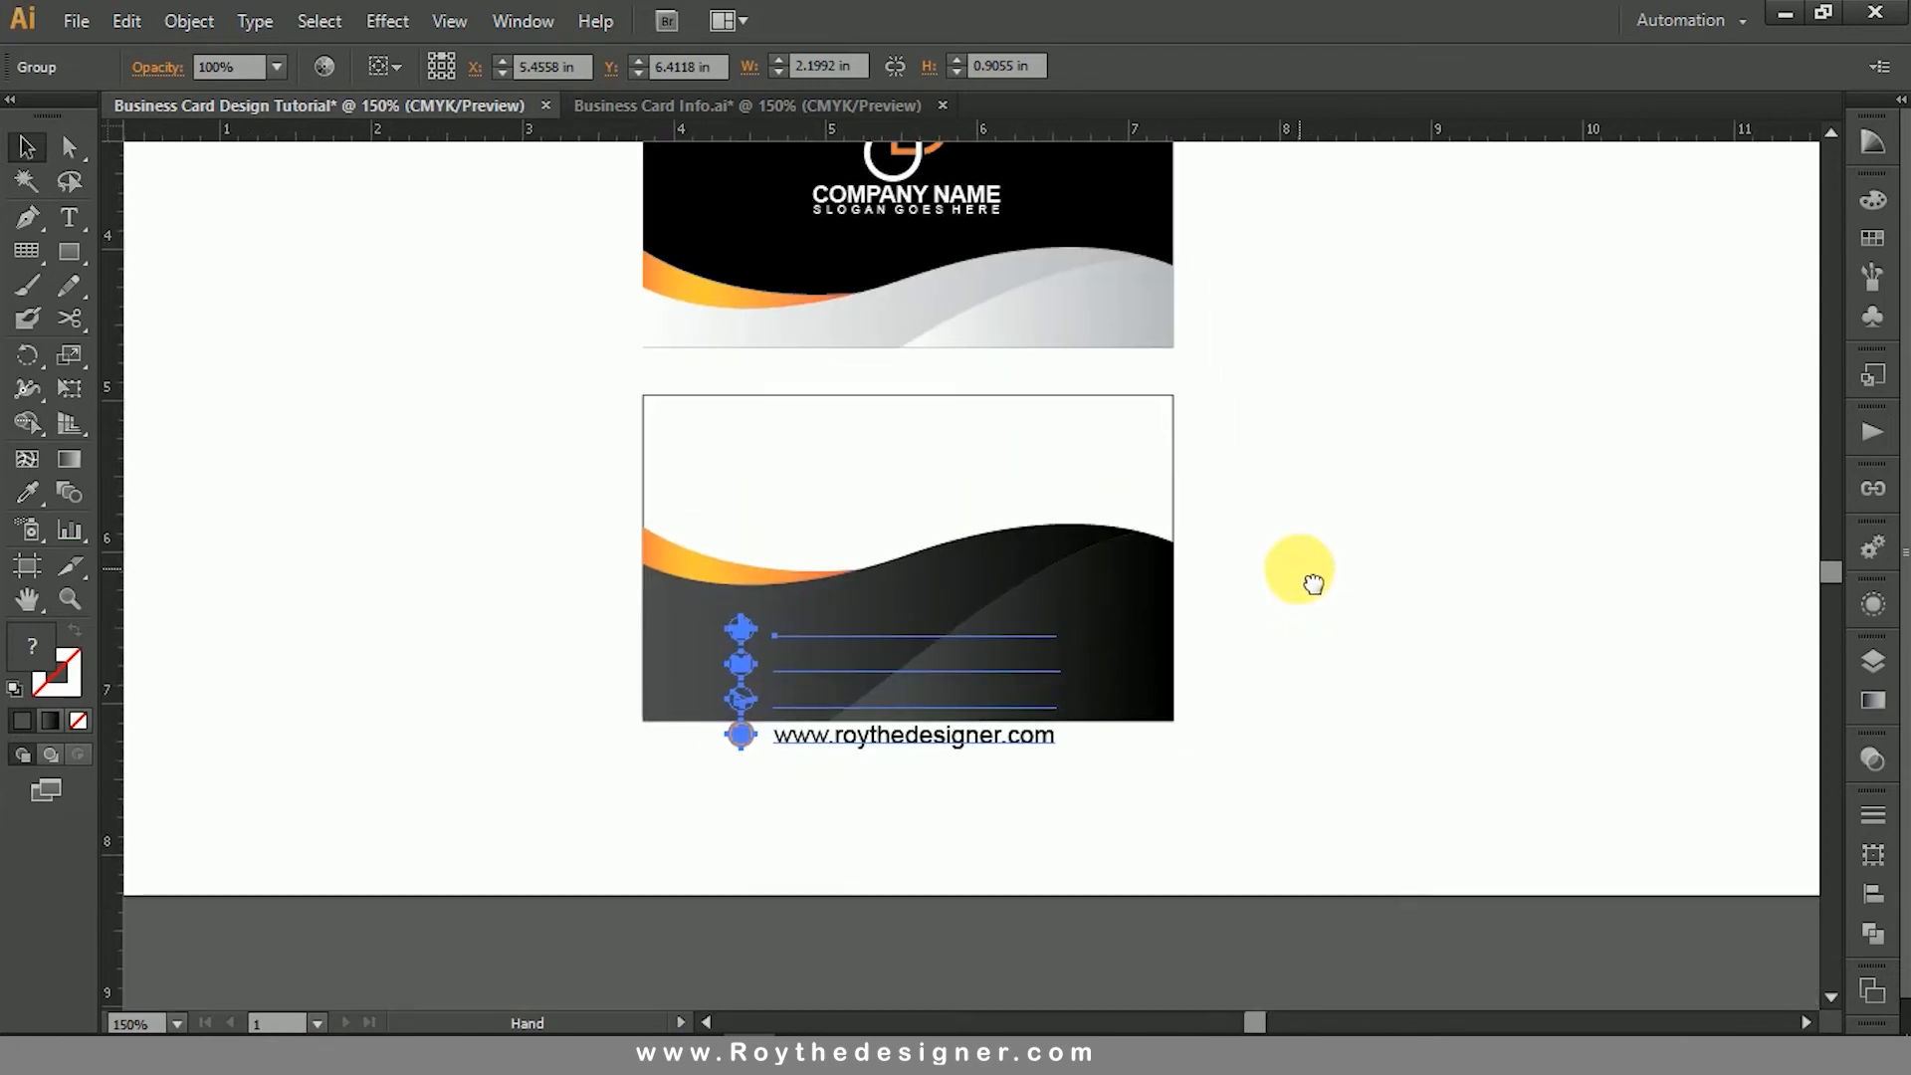
right_click(906, 643)
mouse_move(1160, 874)
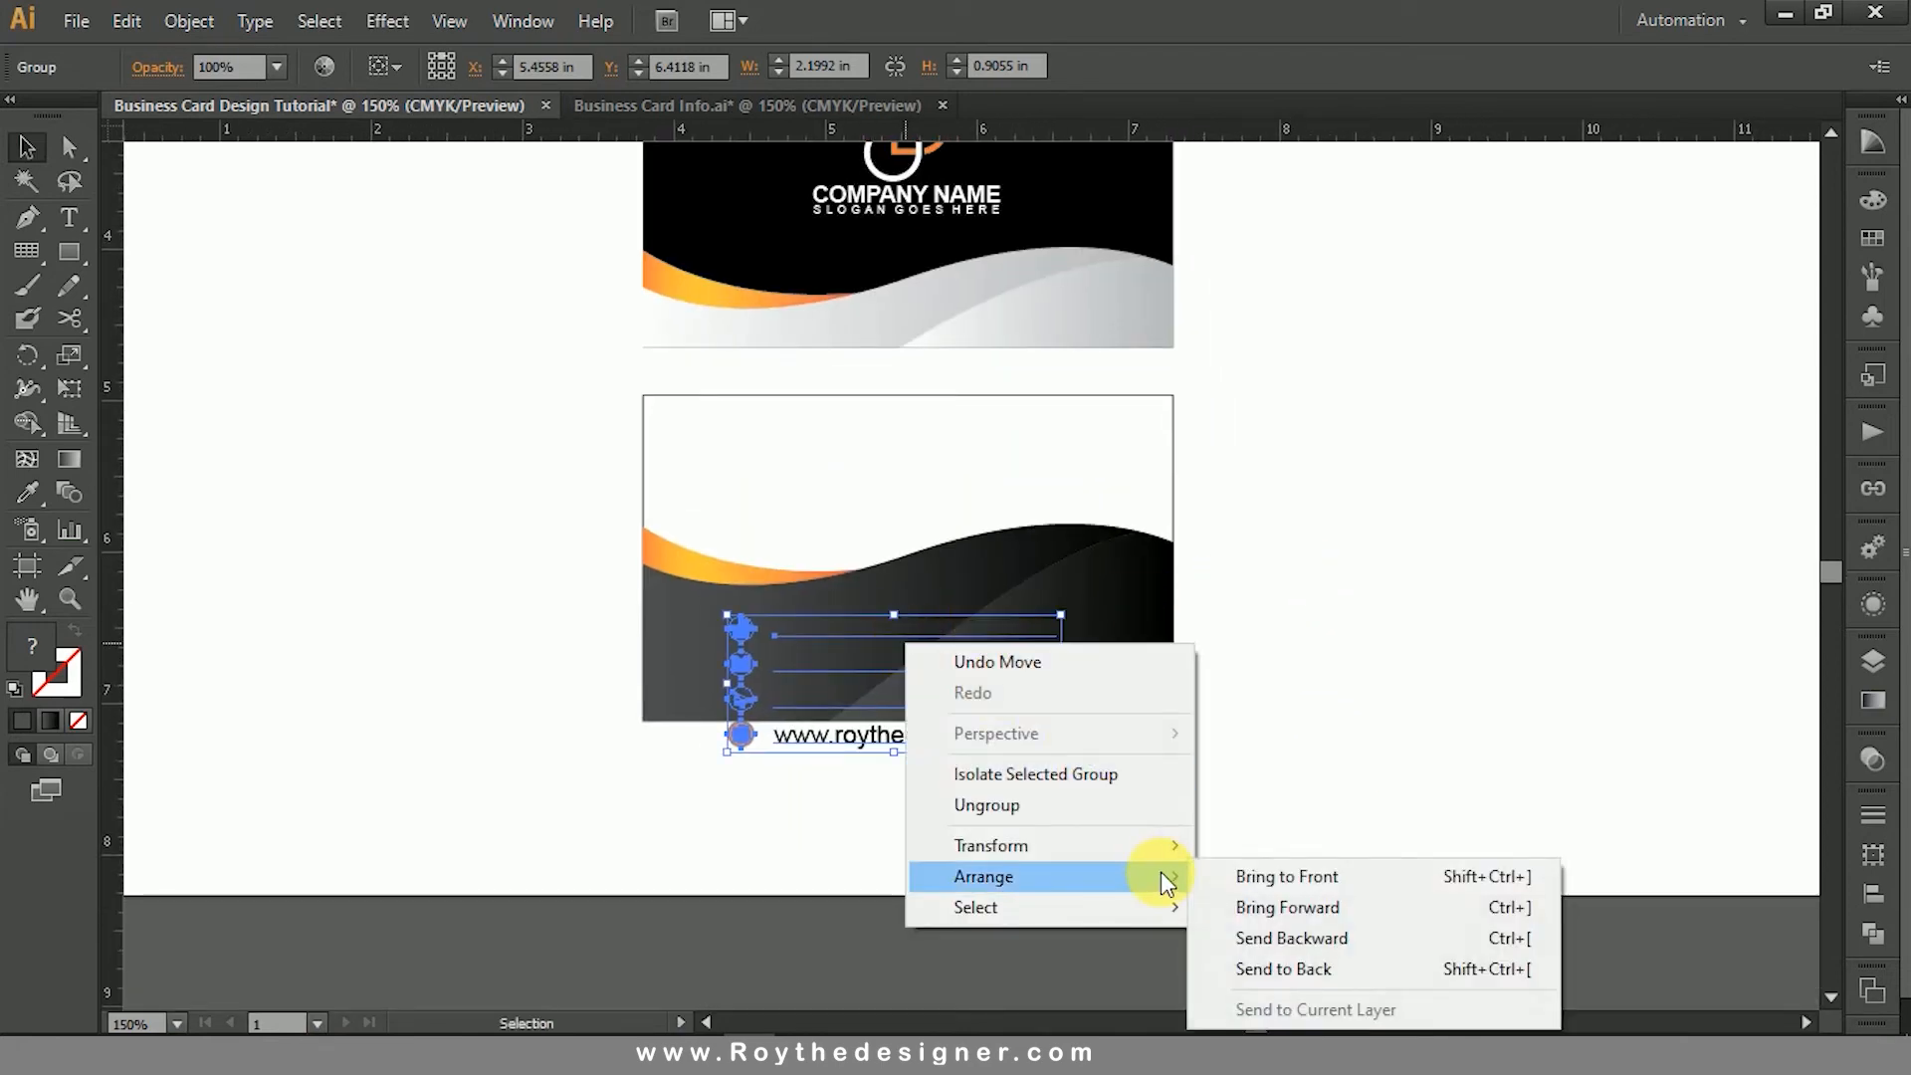
left_click(1268, 878)
left_click(1357, 597)
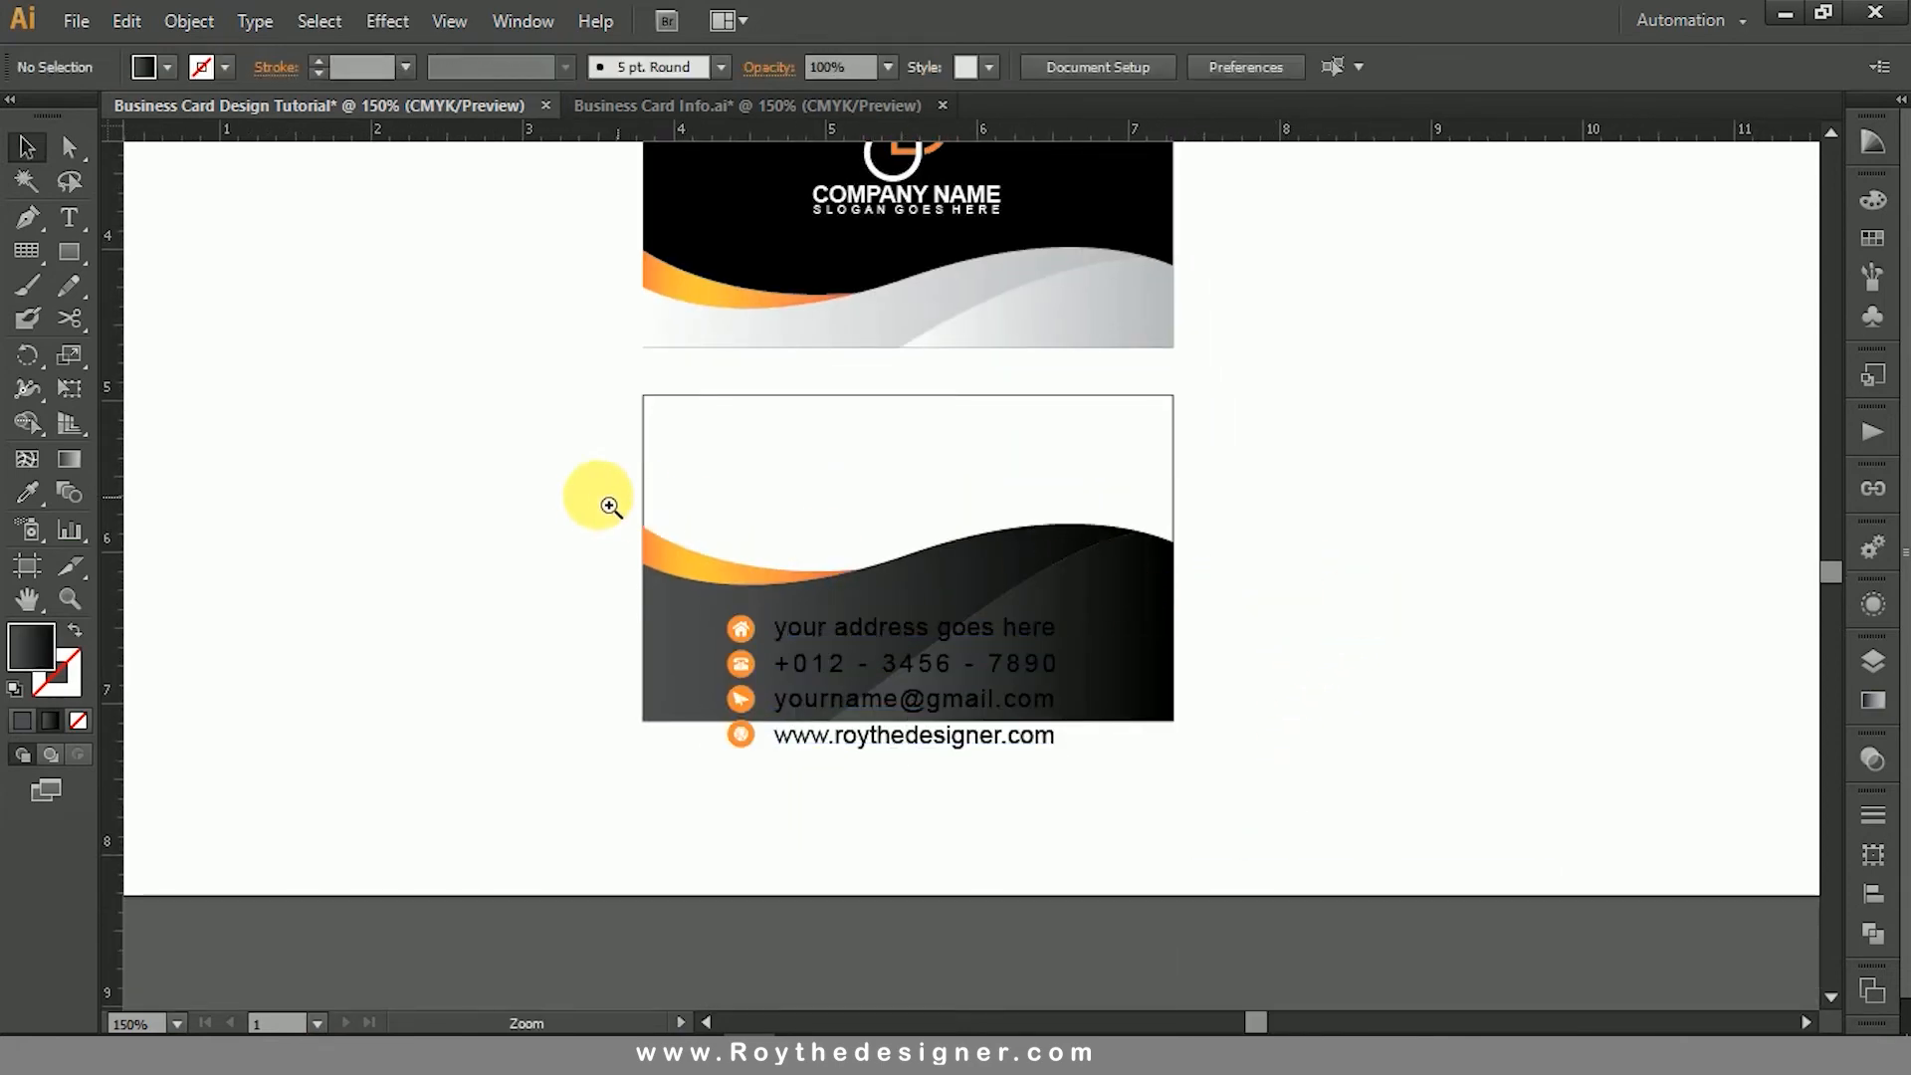
- Scale the contact text and its four icons down to about 1.65 in wide and fit them inside the lower card's dark area
left_click_drag(590, 493, 1437, 870)
left_click(807, 504)
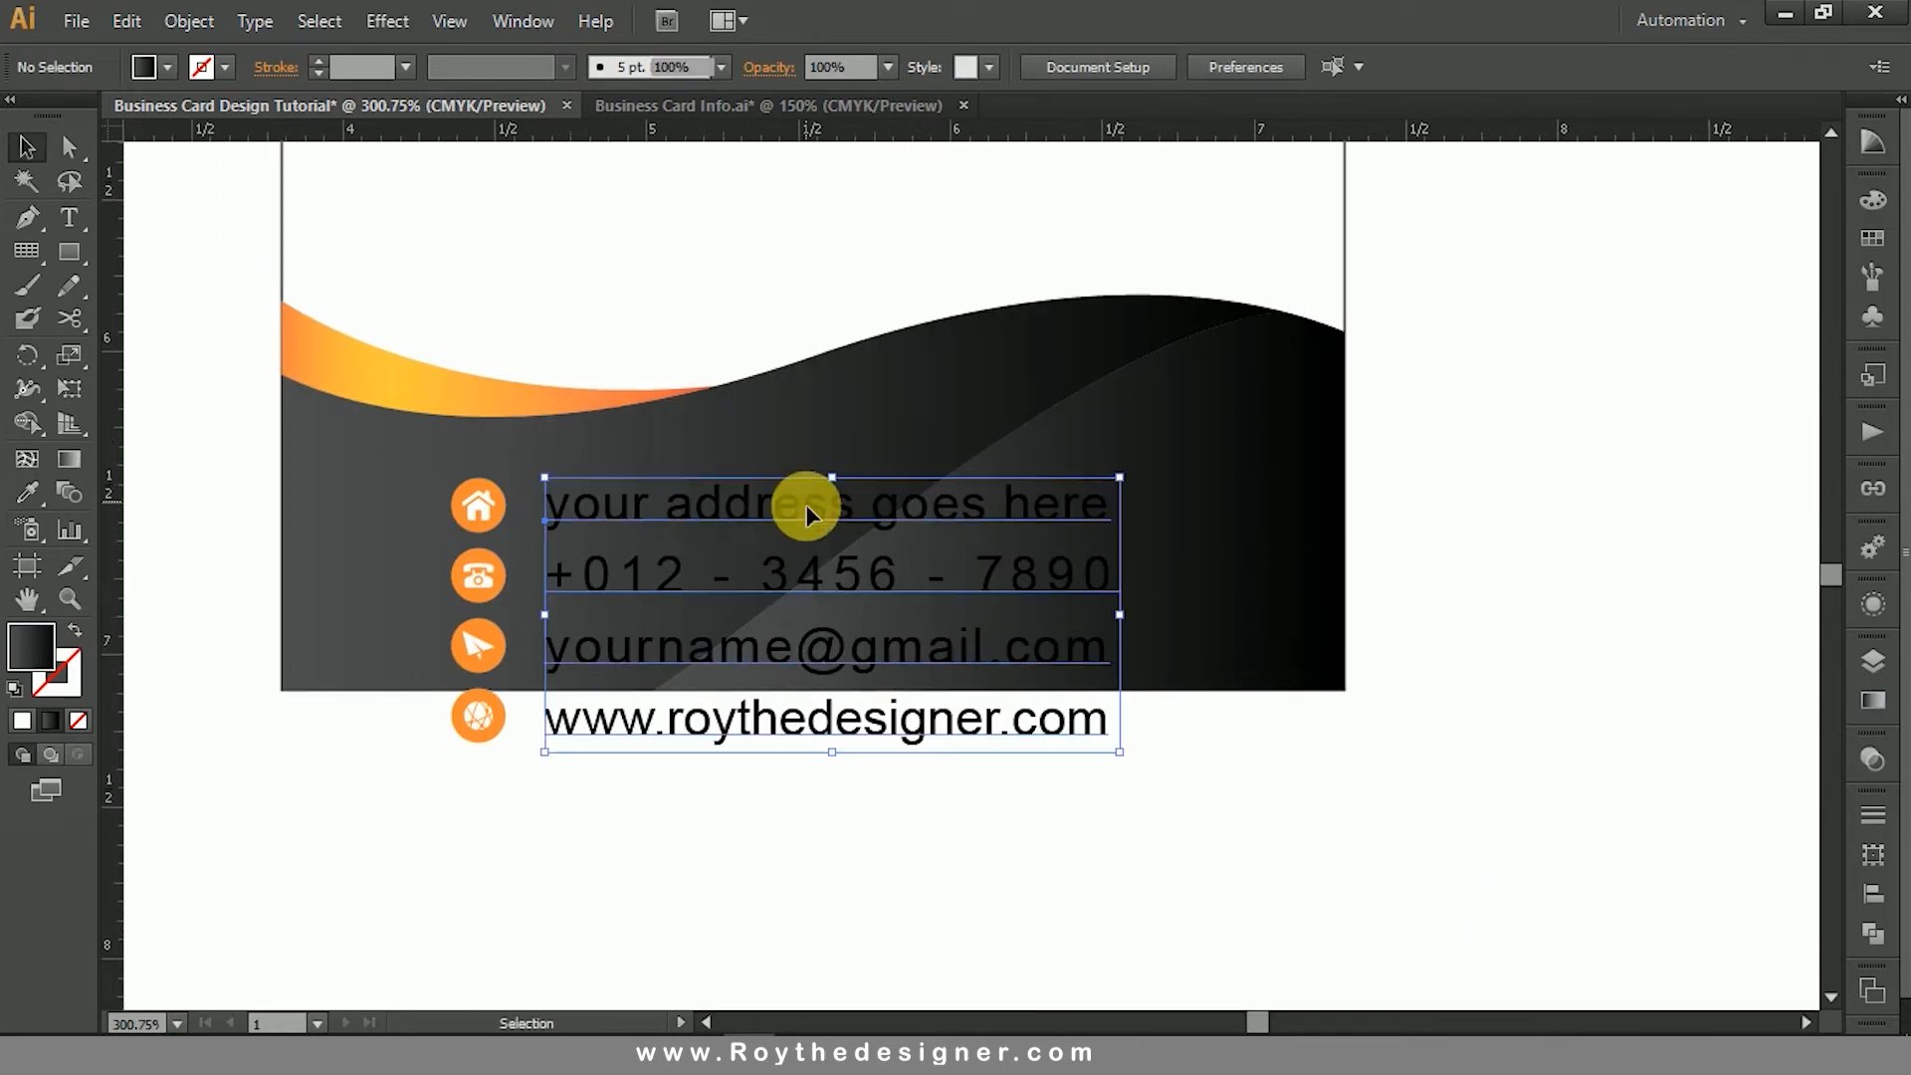
left_click(468, 505, "shift")
left_click(478, 573, "shift")
left_click(478, 646, "shift")
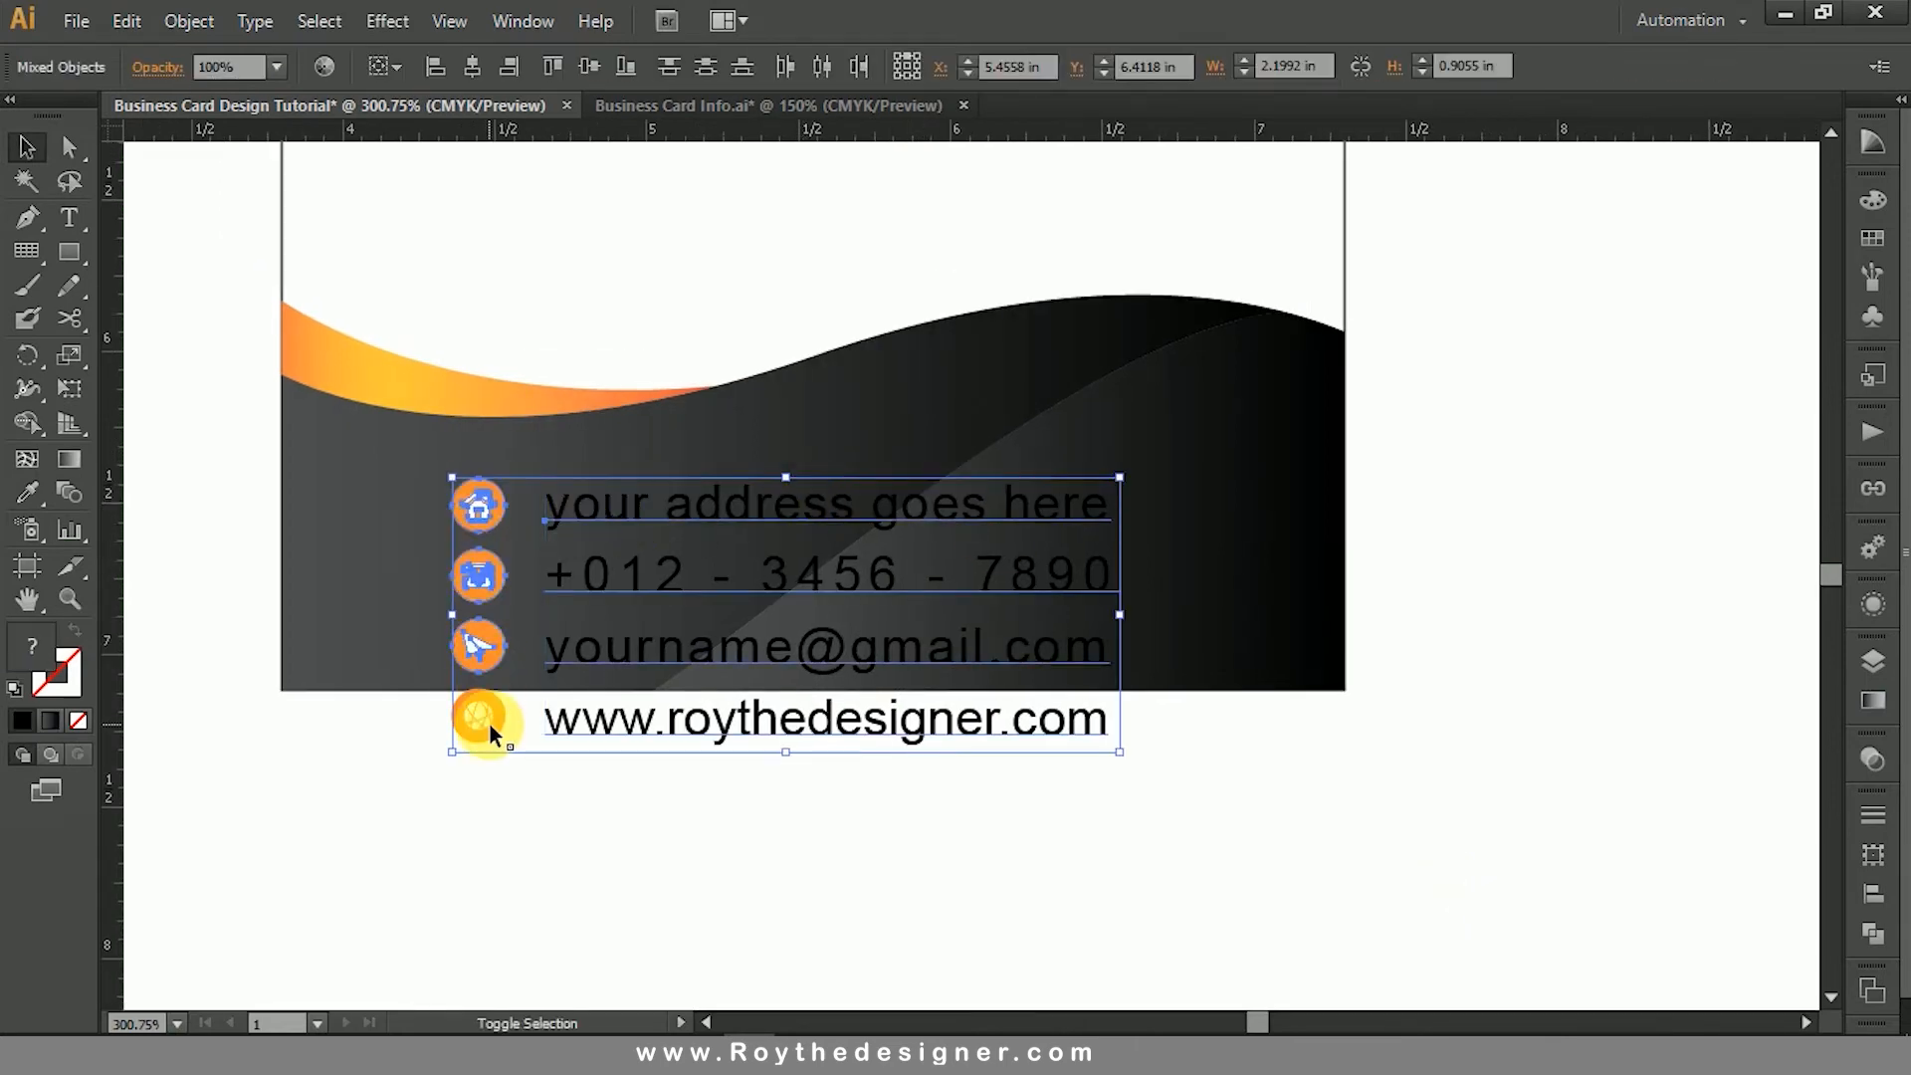
left_click(478, 717, "shift")
left_click_drag(1120, 753, 953, 683)
left_click_drag(840, 501, 720, 497)
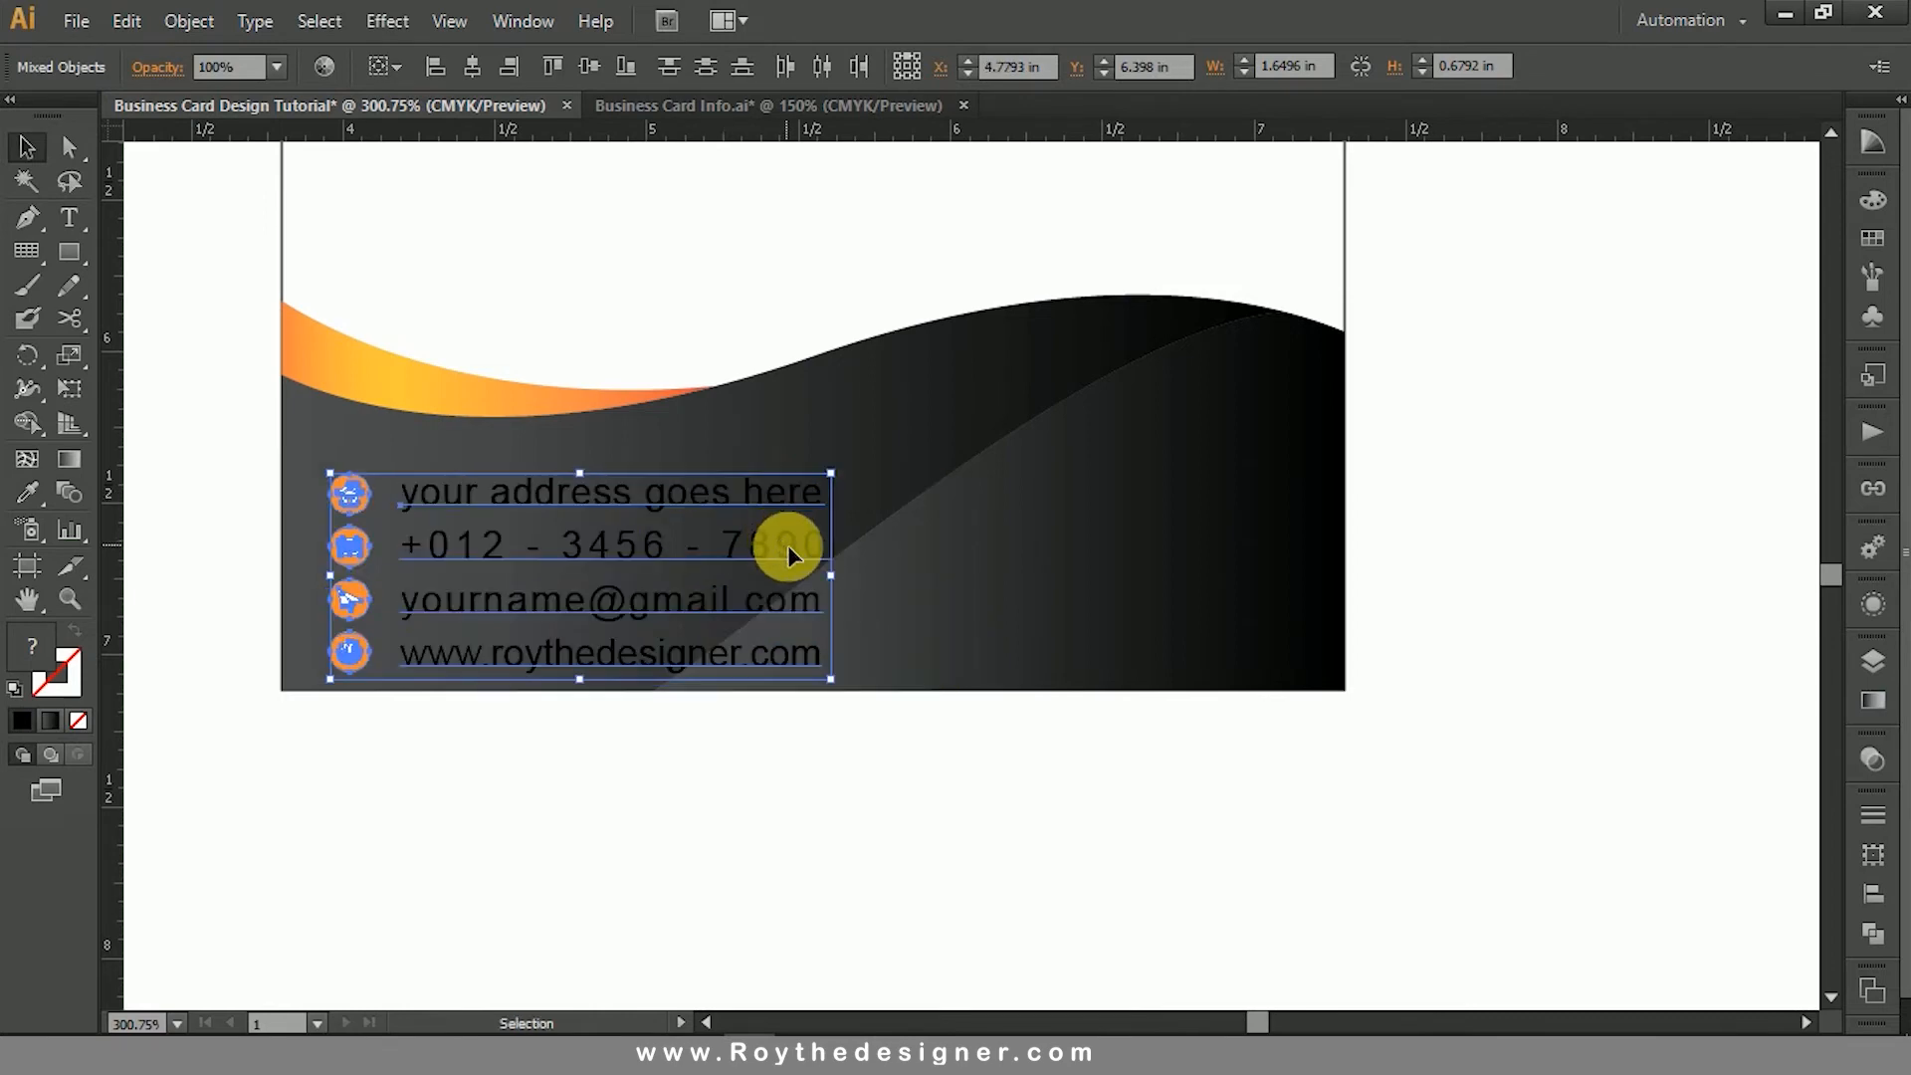
left_click(742, 784)
- Cut the e-mail and website lines out of the contact text block
key("t")
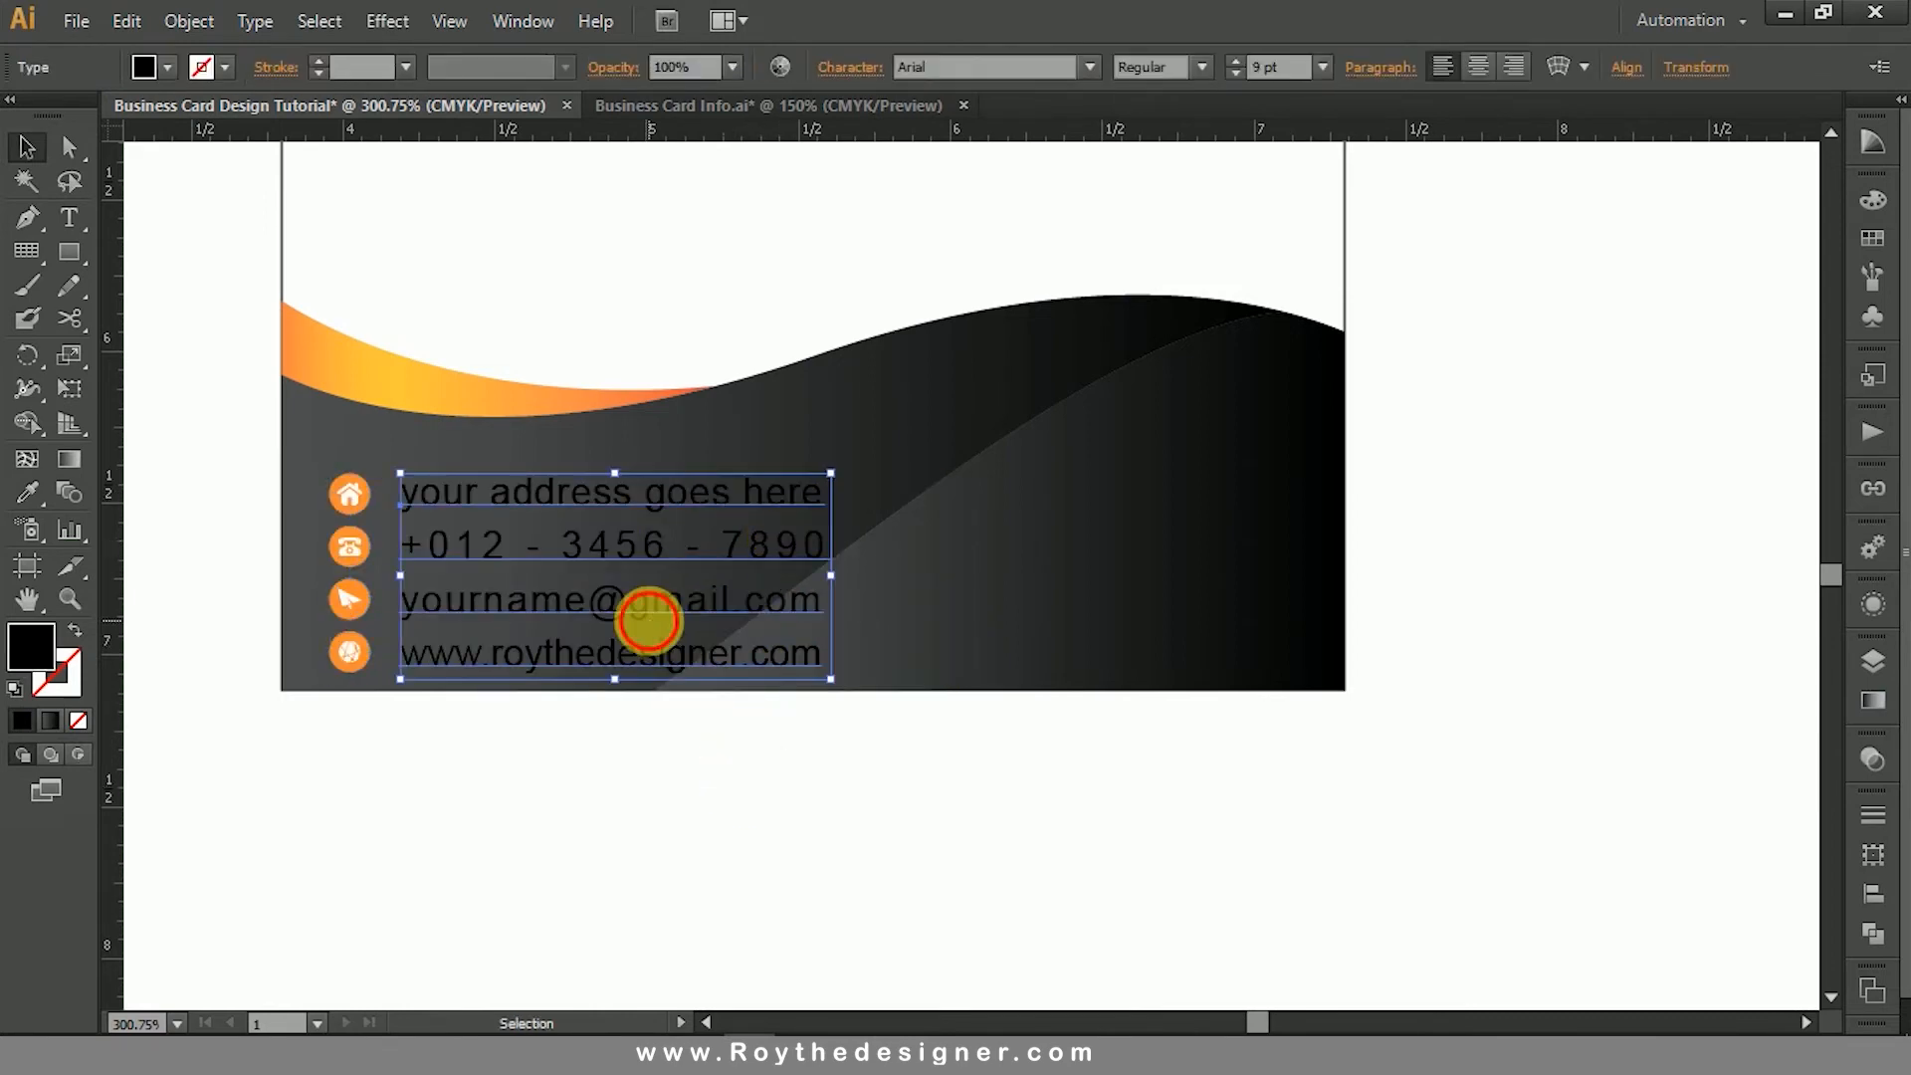
left_click_drag(397, 588, 849, 661)
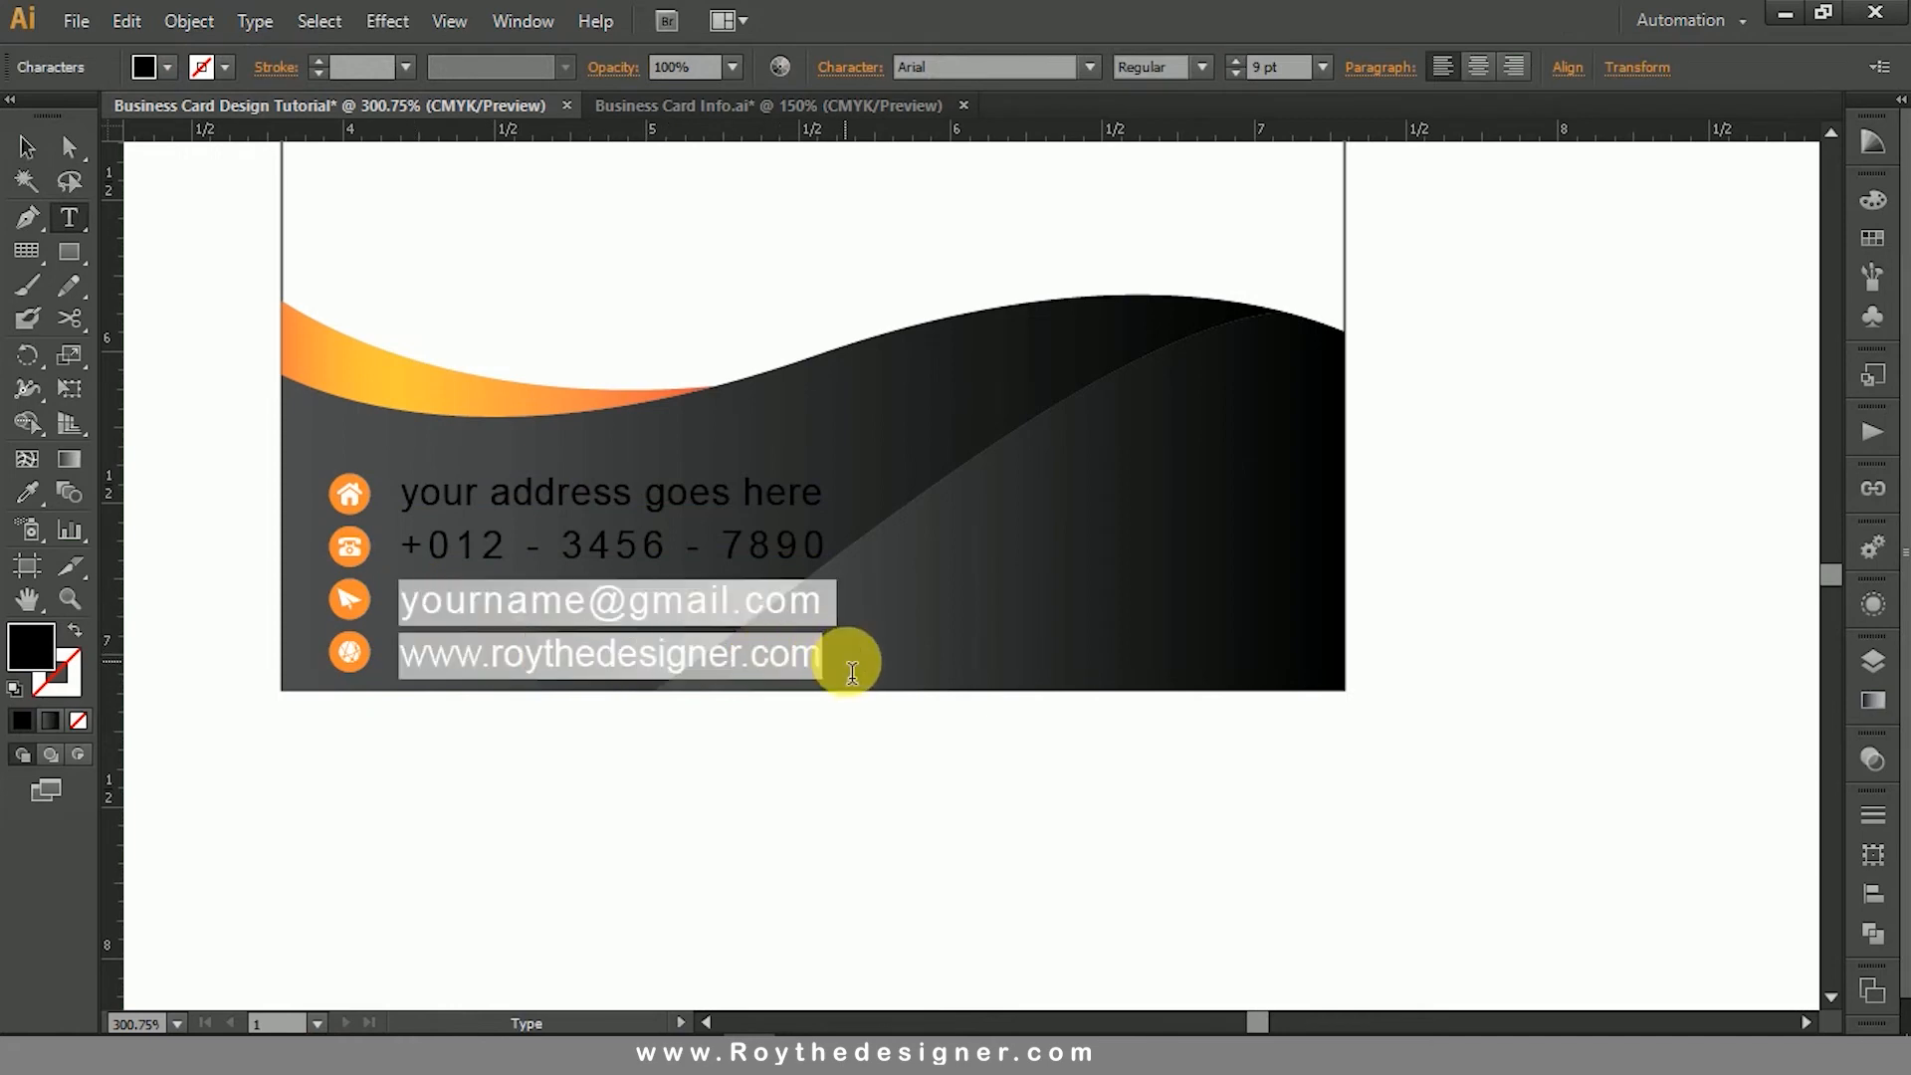
left_click(127, 21)
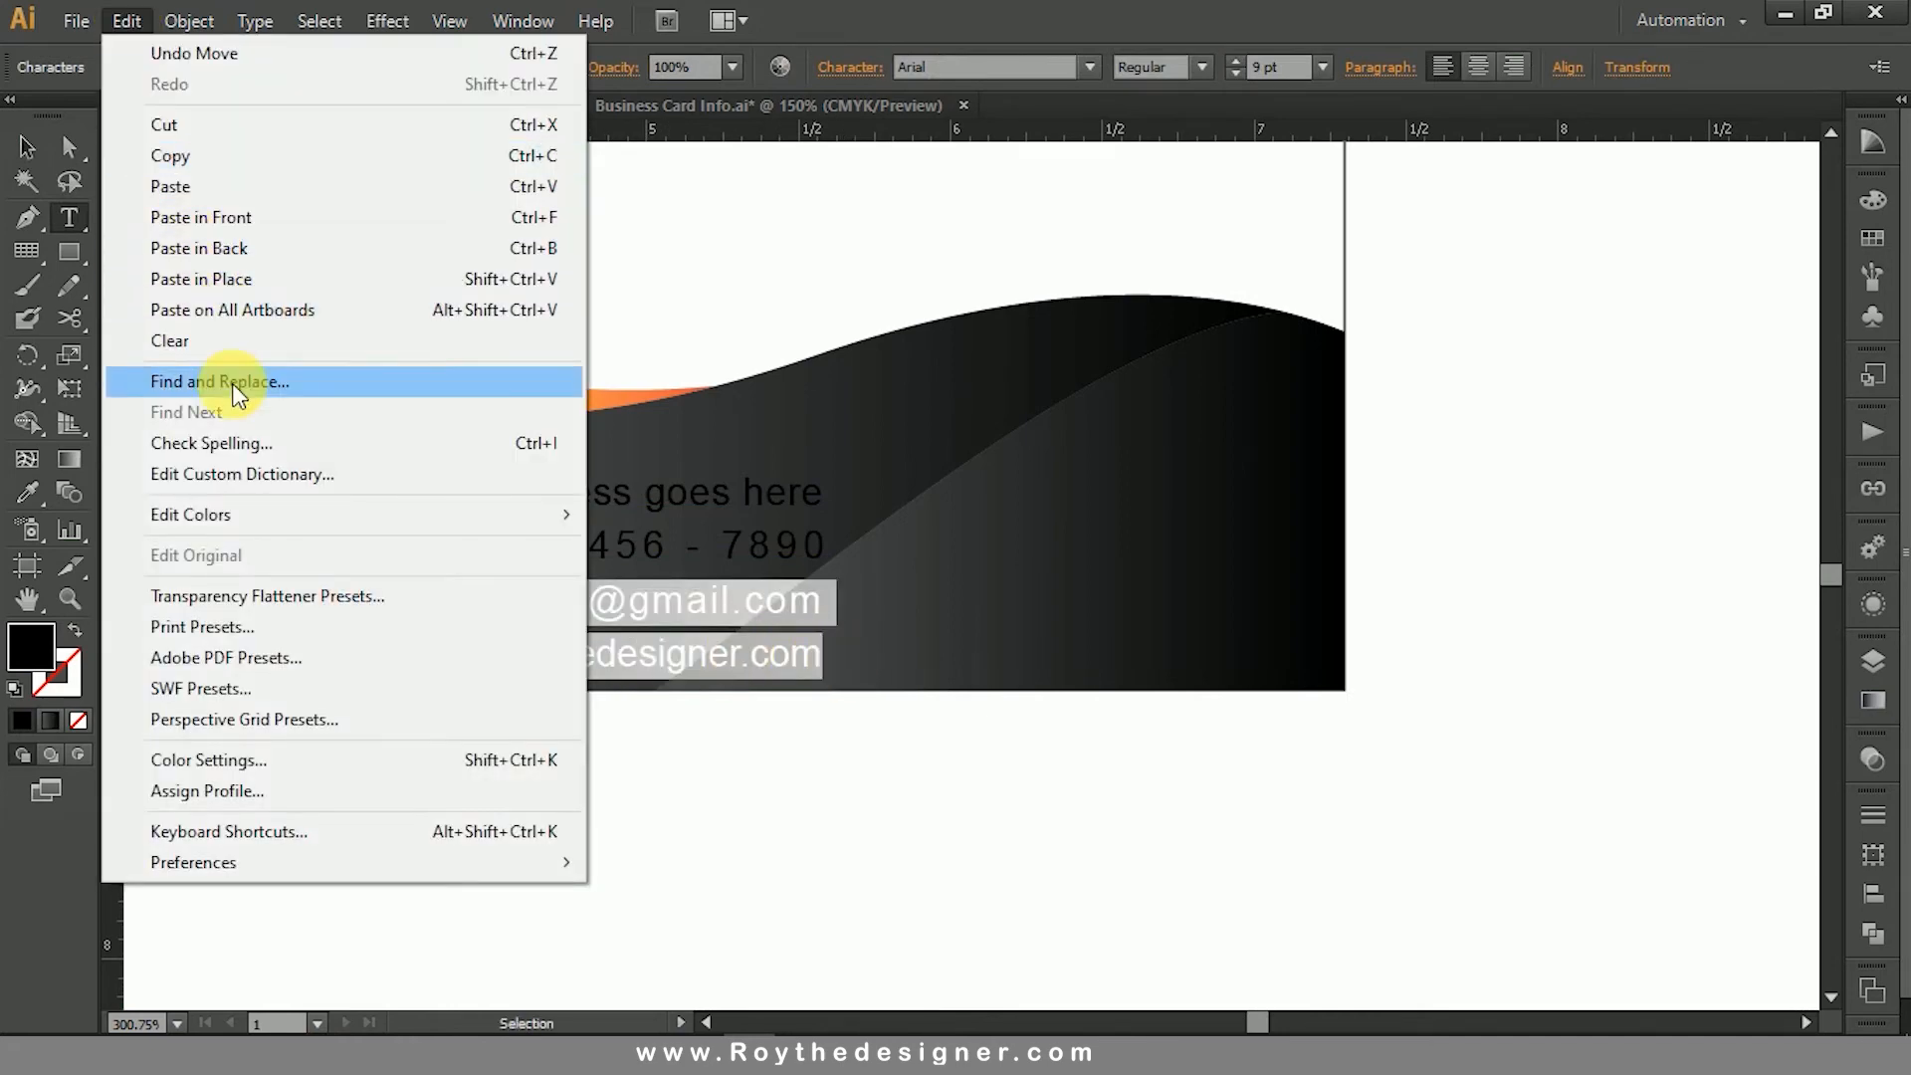
left_click(243, 125)
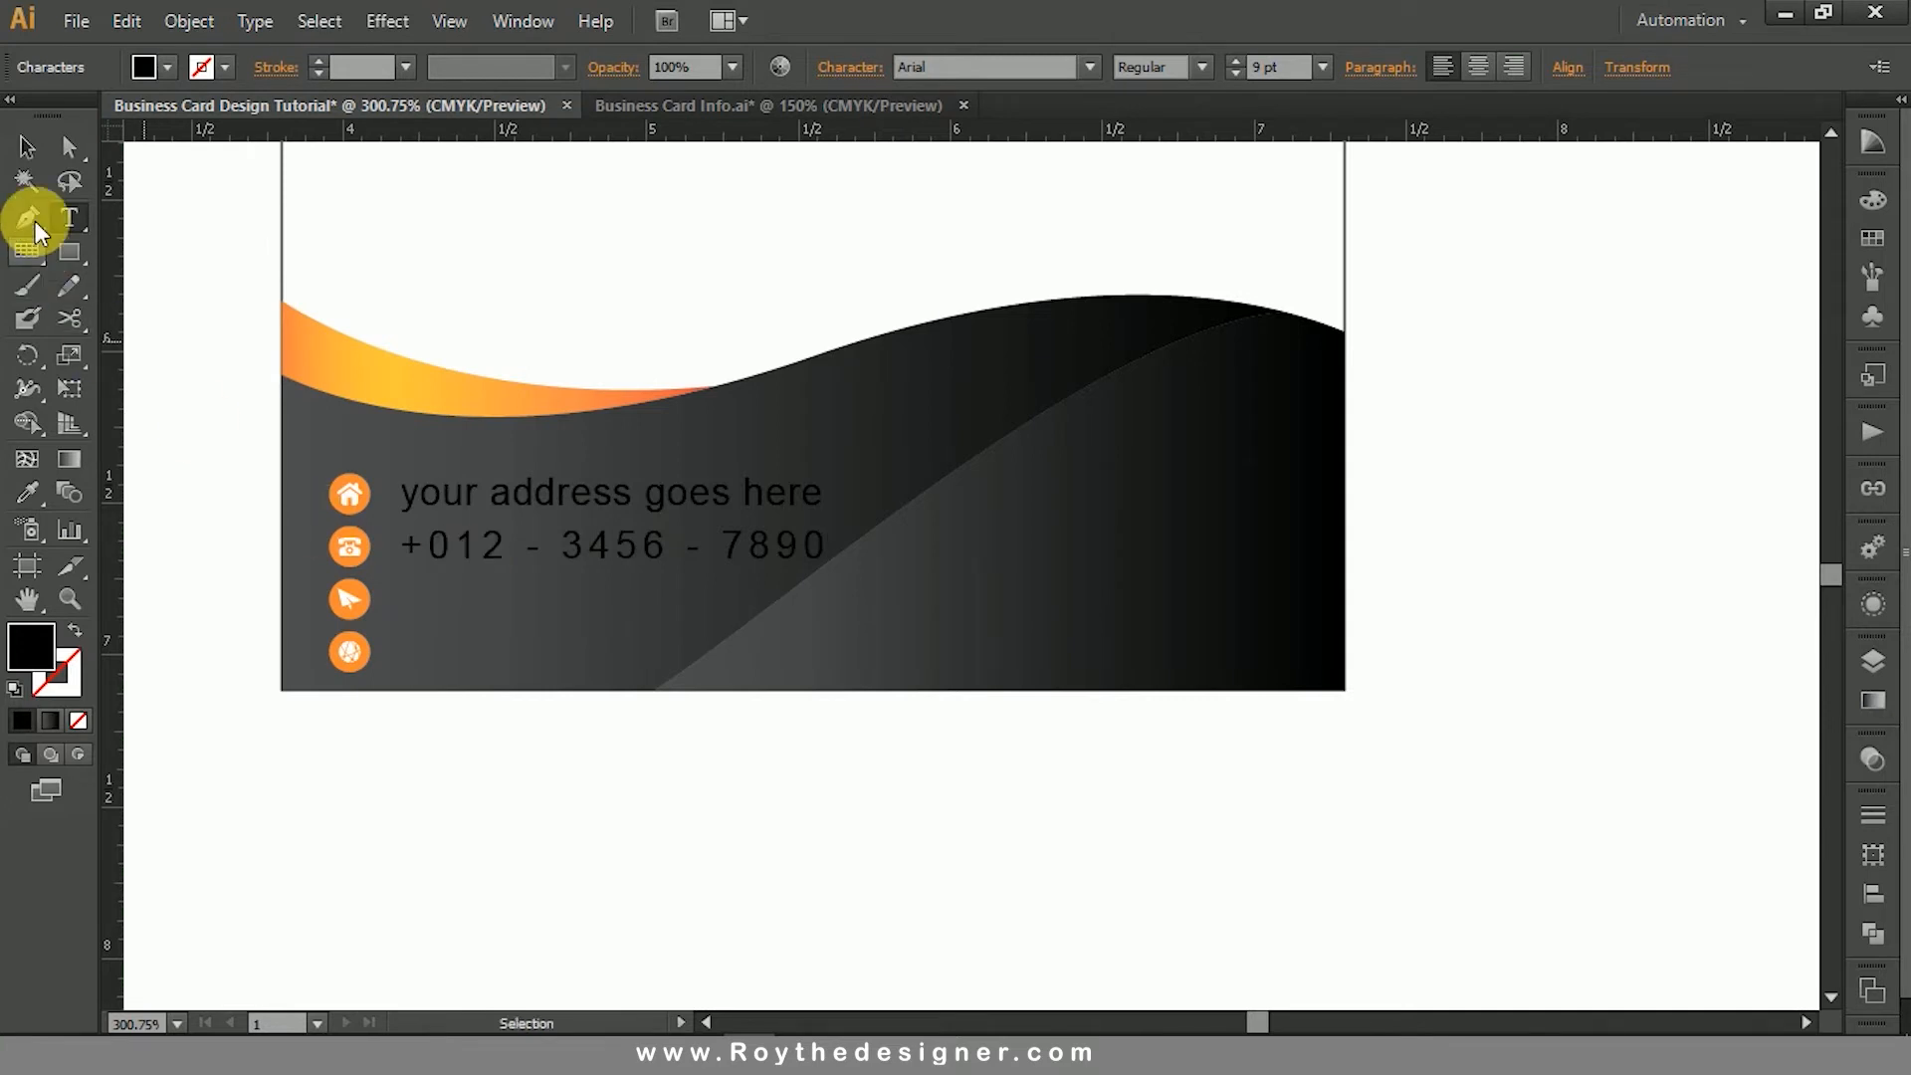
left_click(39, 157)
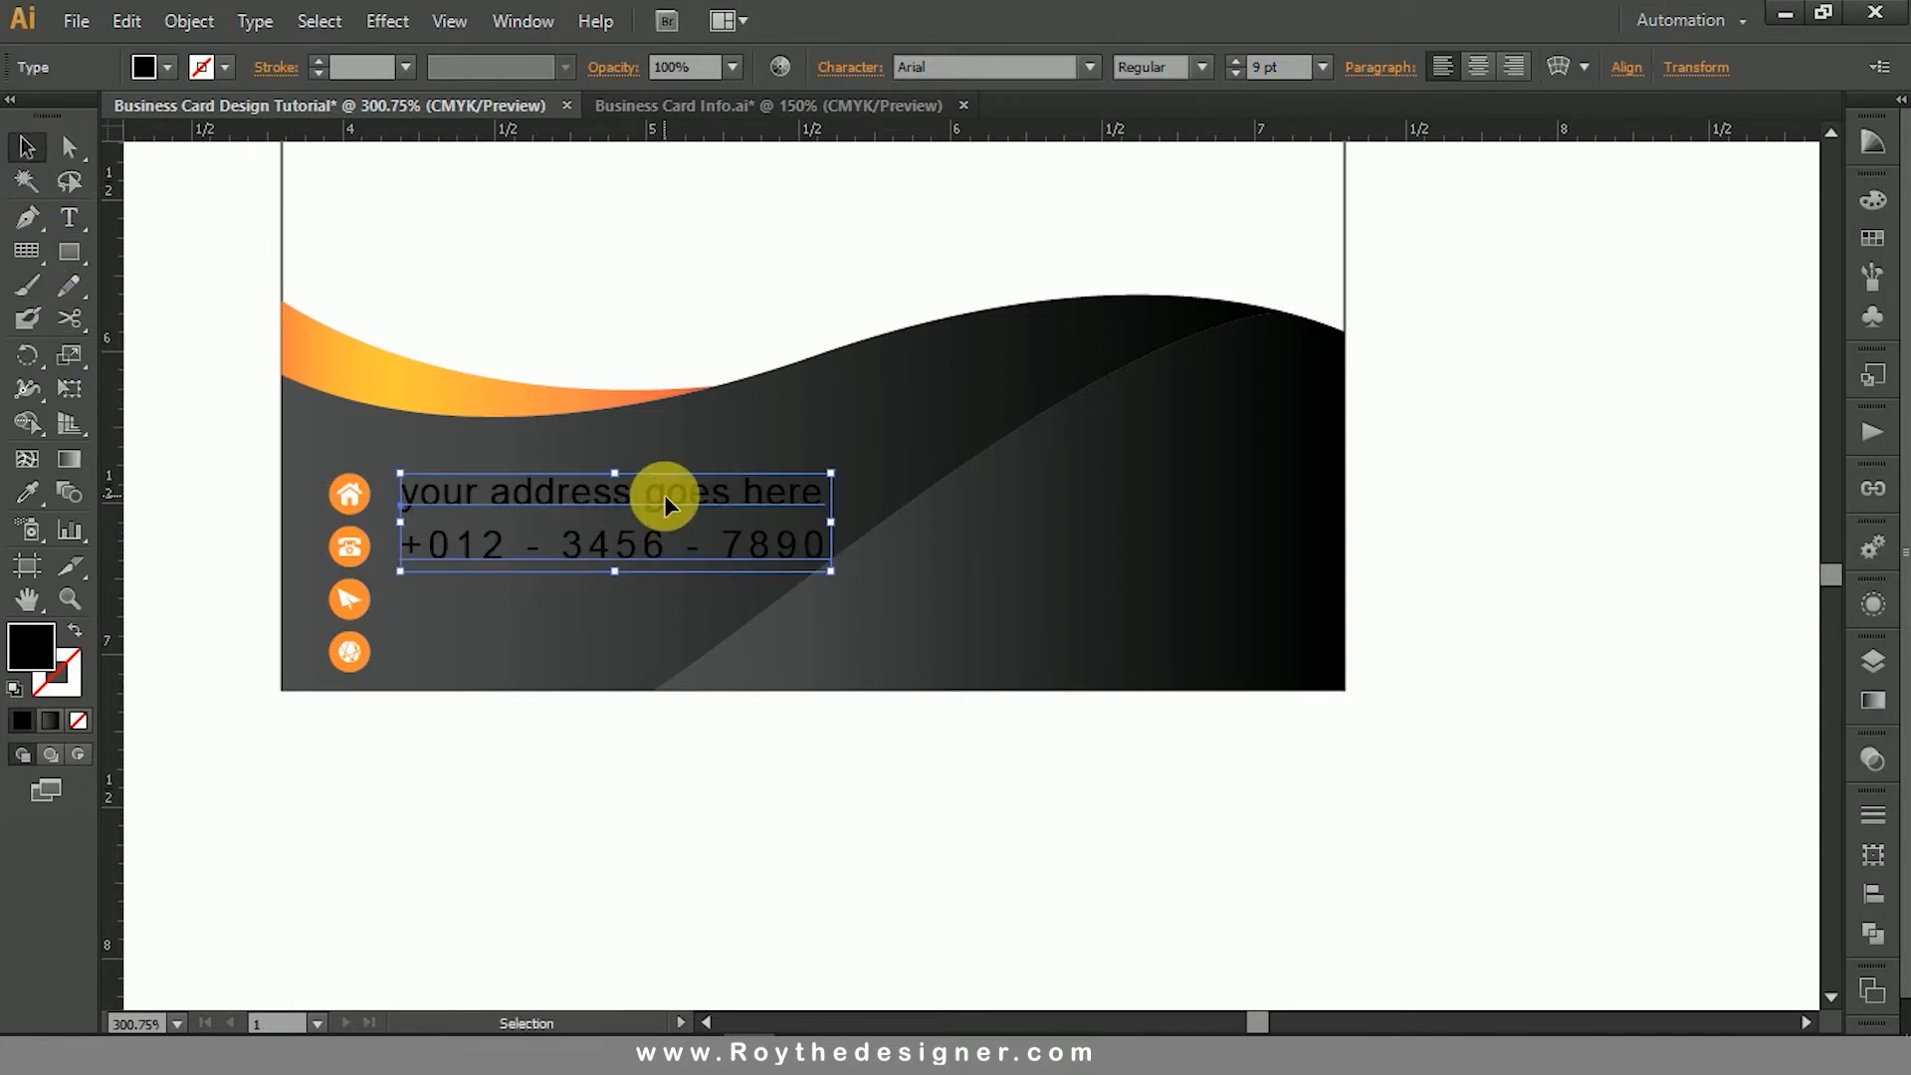
- Duplicate the remaining text block beside the original and replace the copy's content with the cut e-mail and website lines
left_click_drag(665, 505, 1118, 498)
key("t")
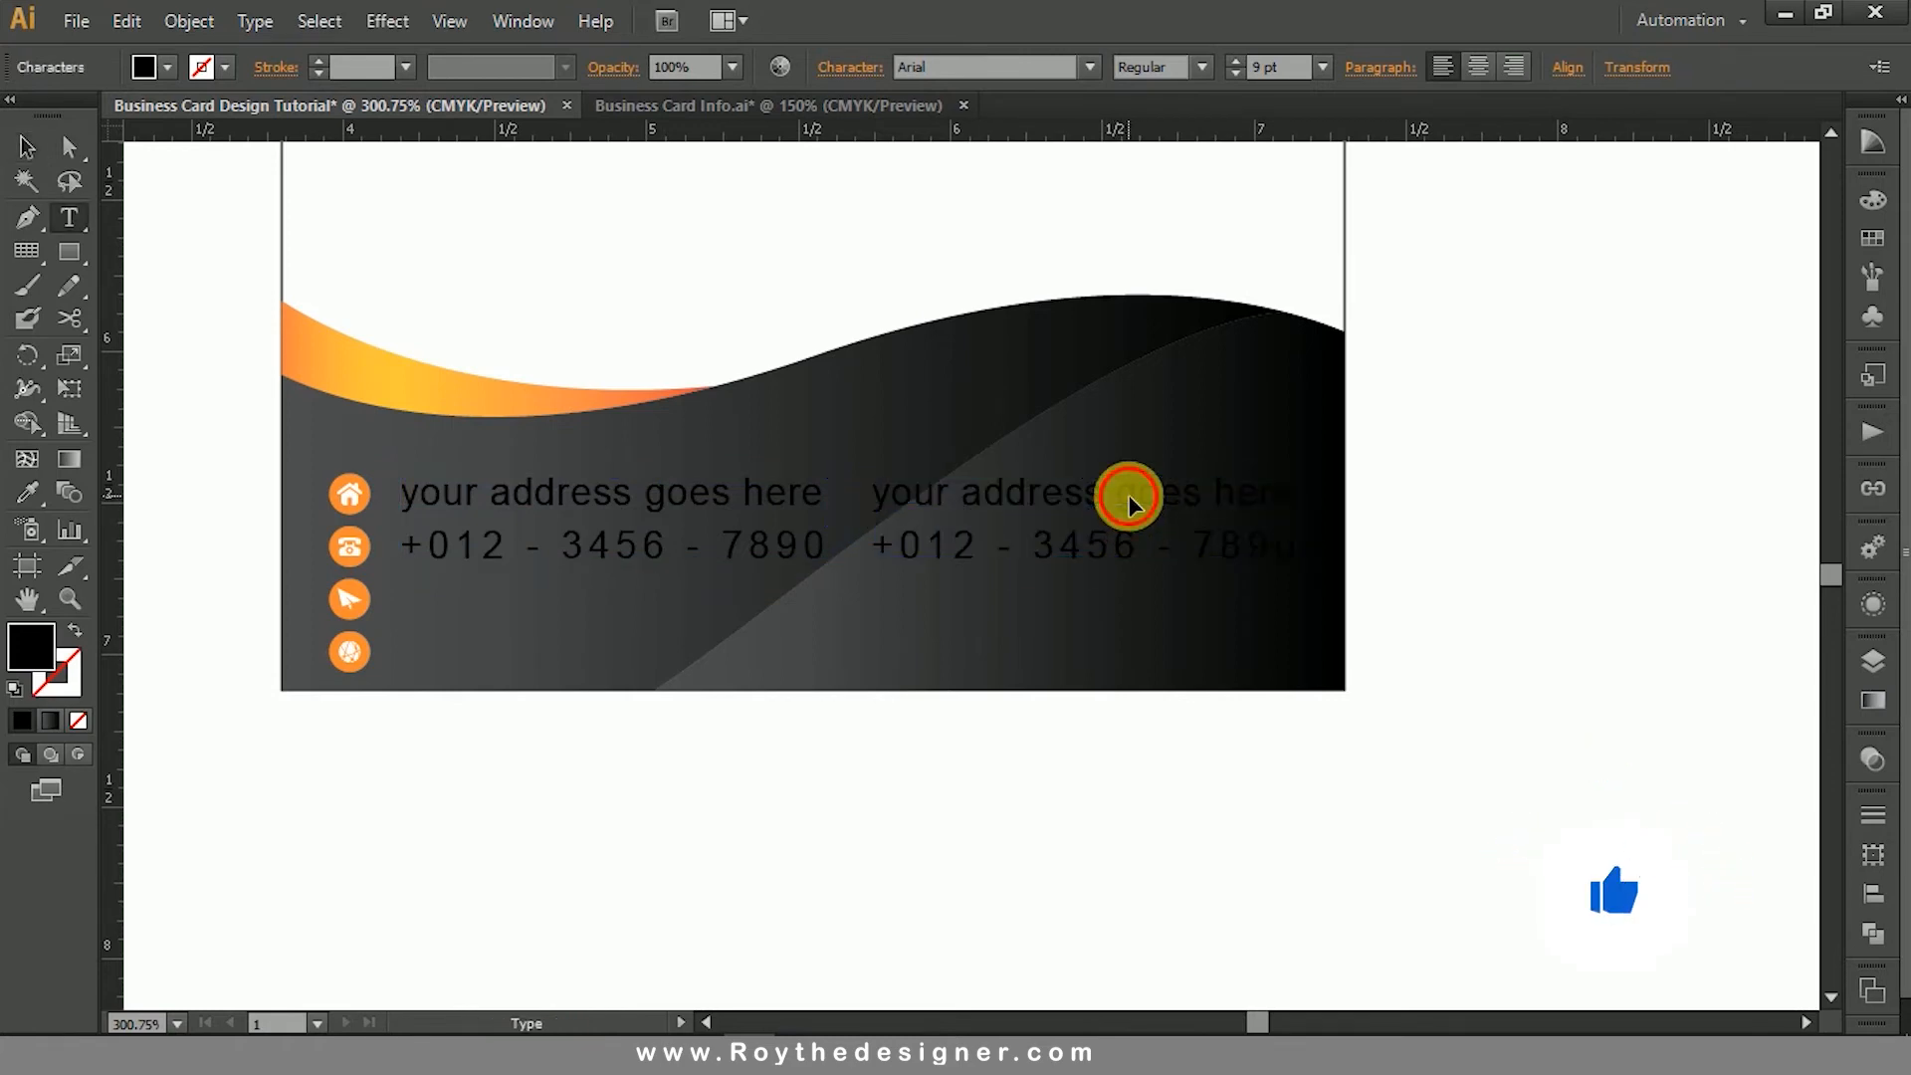
triple_click(1126, 497)
left_click_drag(872, 494, 1372, 605)
key("ctrl+v")
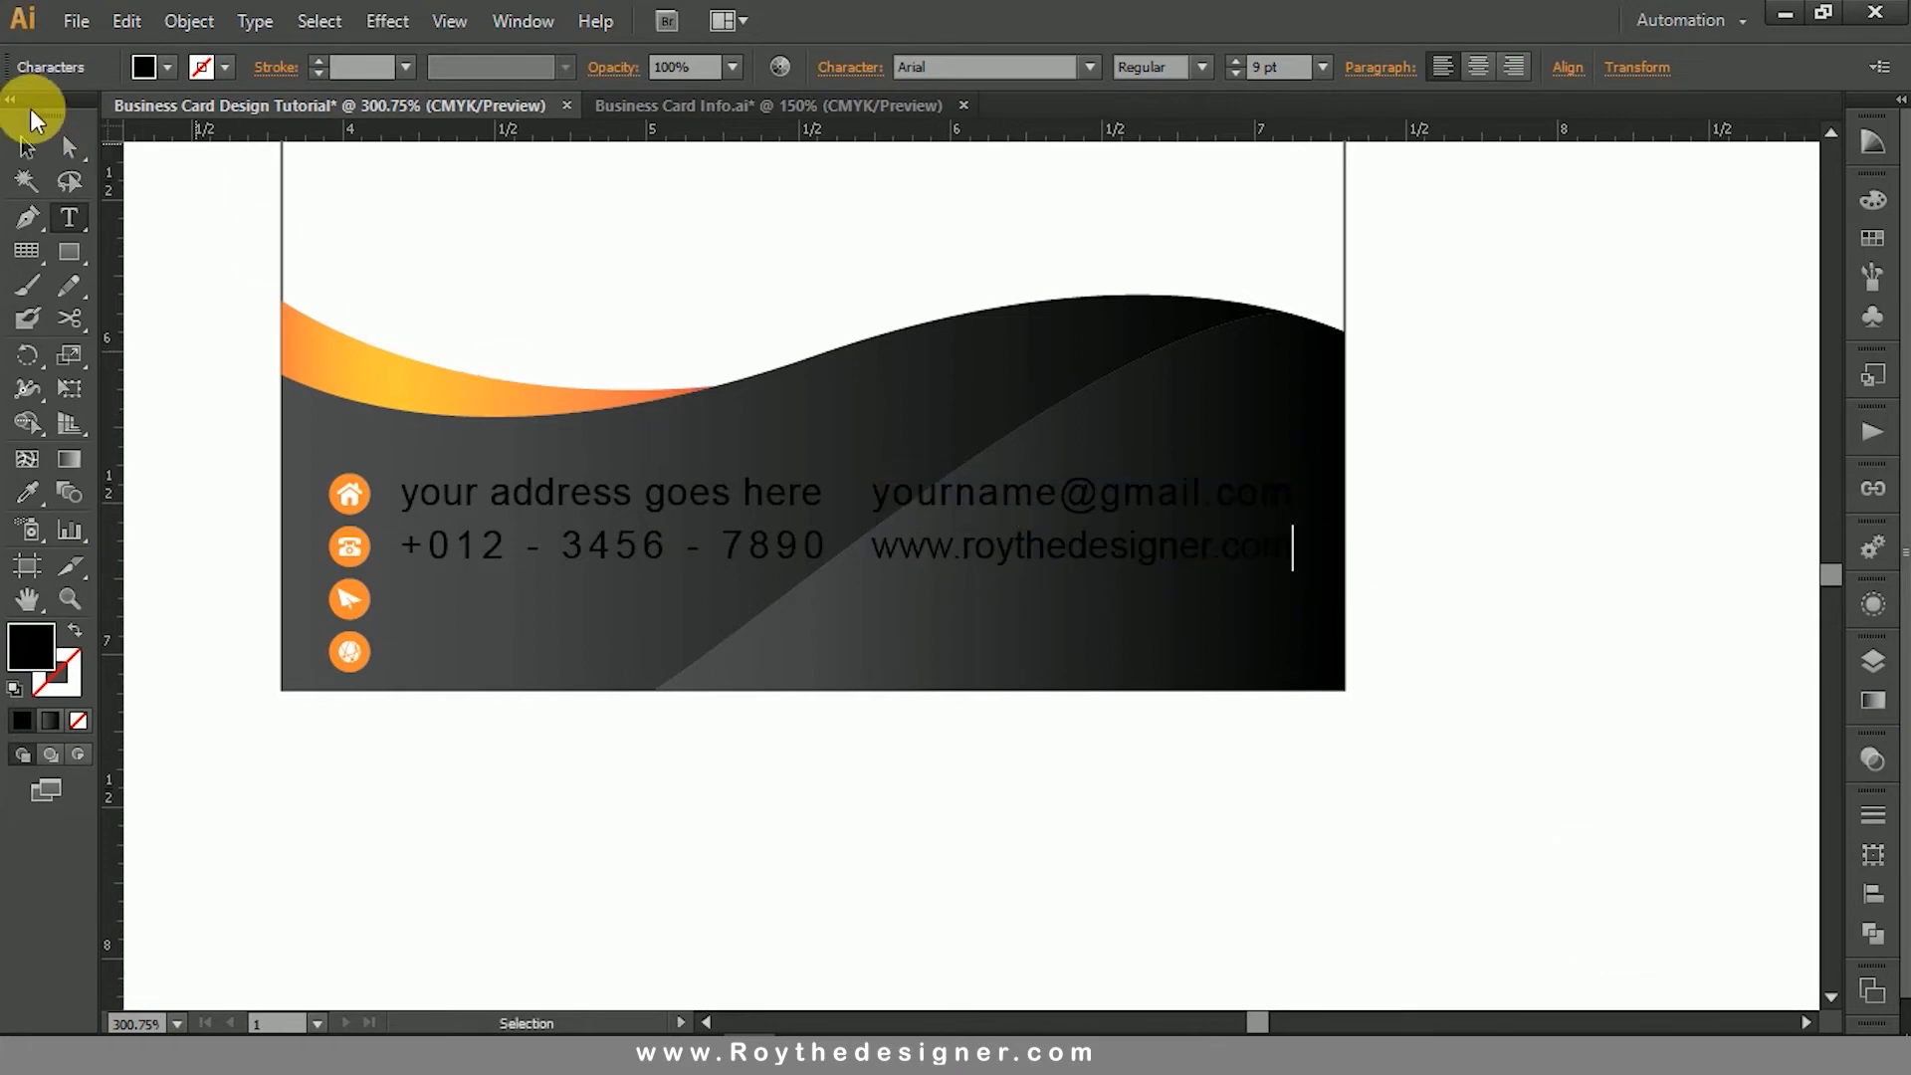
left_click(32, 144)
- Set the fill colour of both contact text blocks to white
left_click(640, 481, "shift")
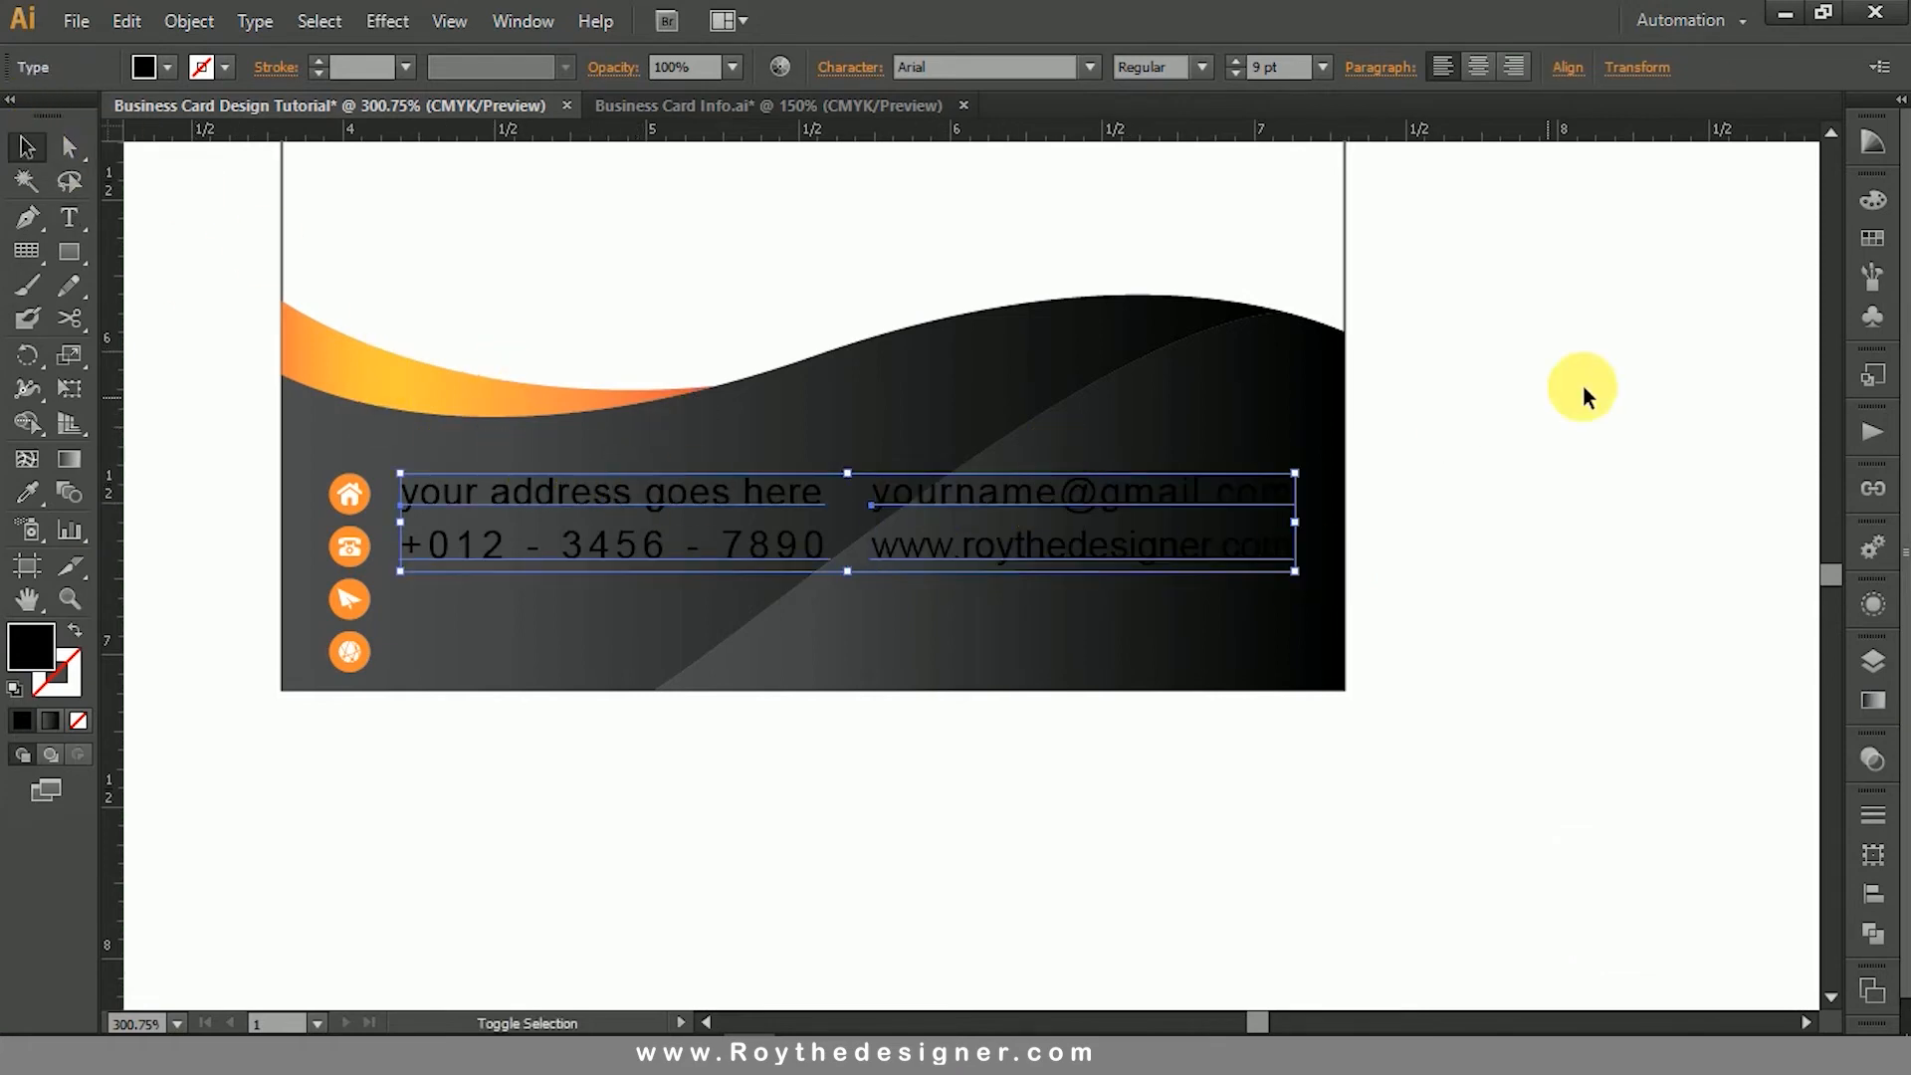
left_click(1871, 202)
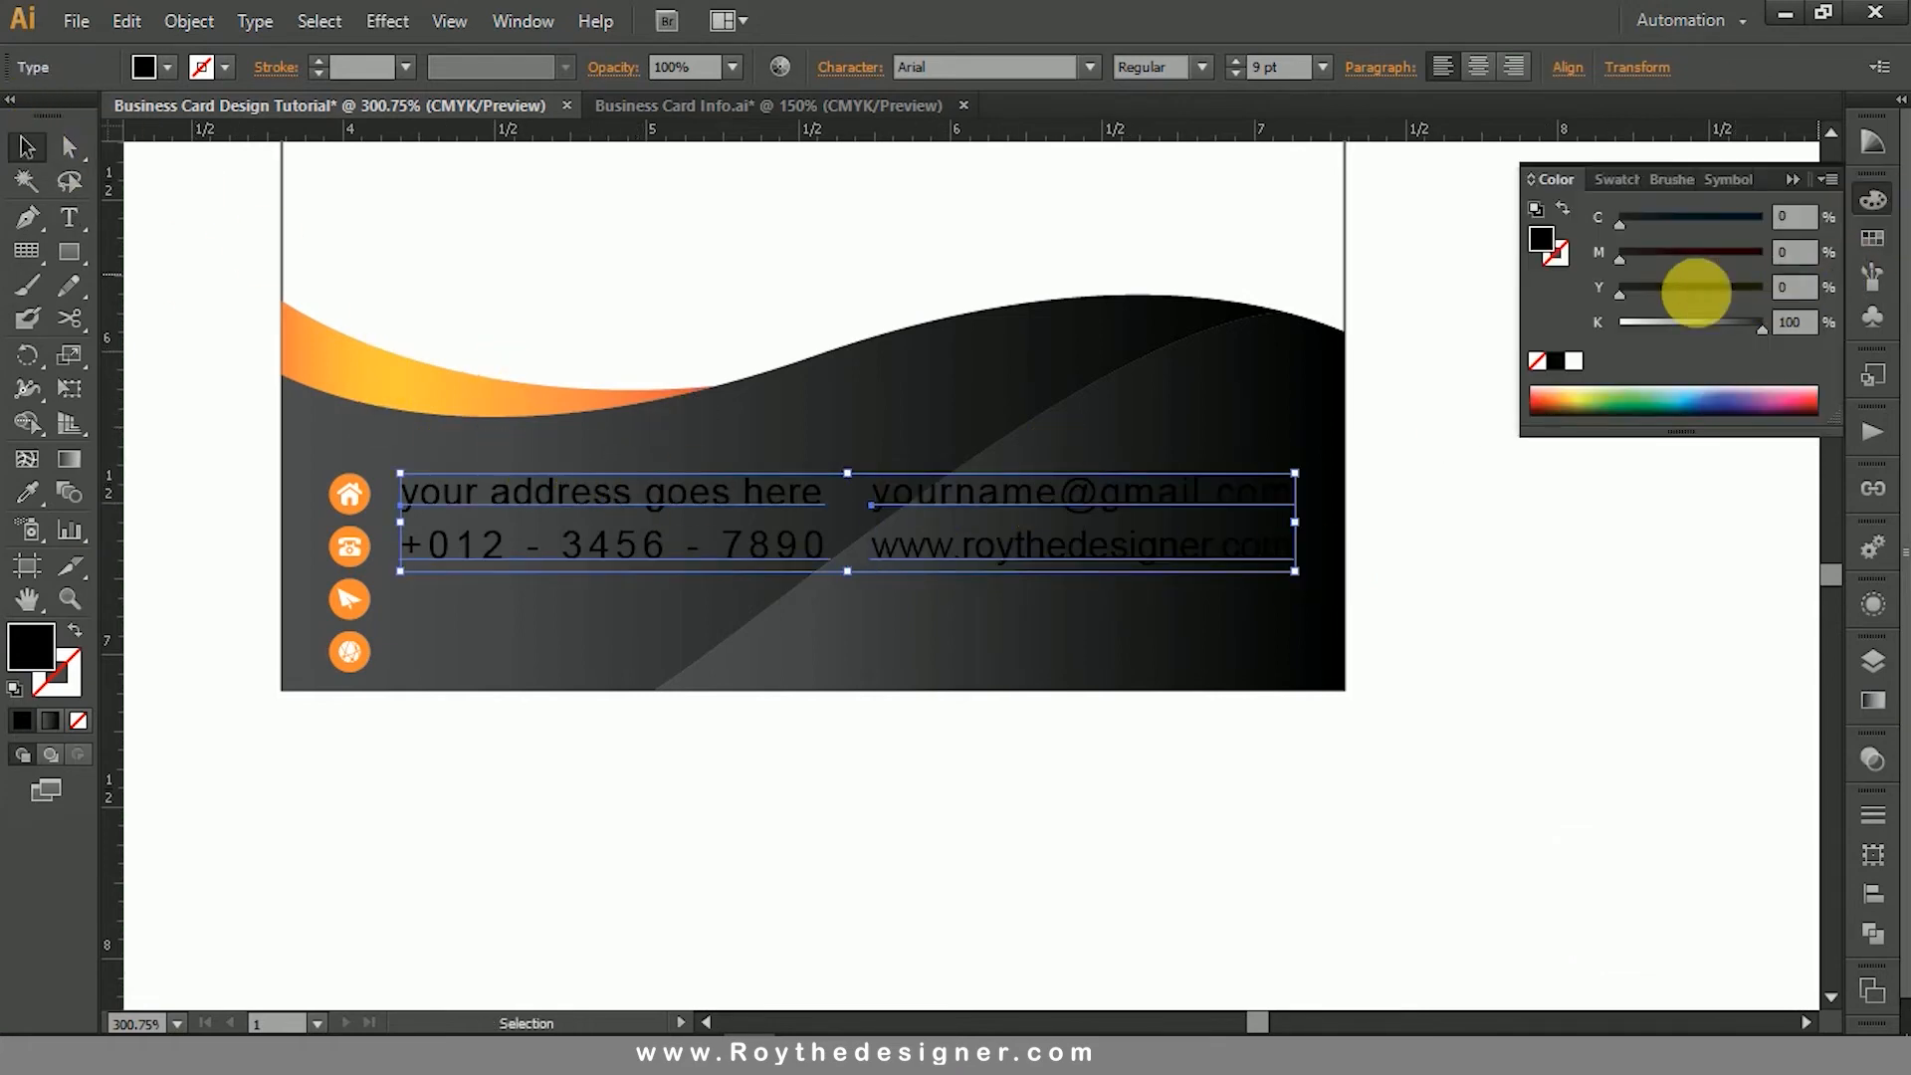
left_click(1575, 368)
left_click(1872, 200)
left_click(1590, 629)
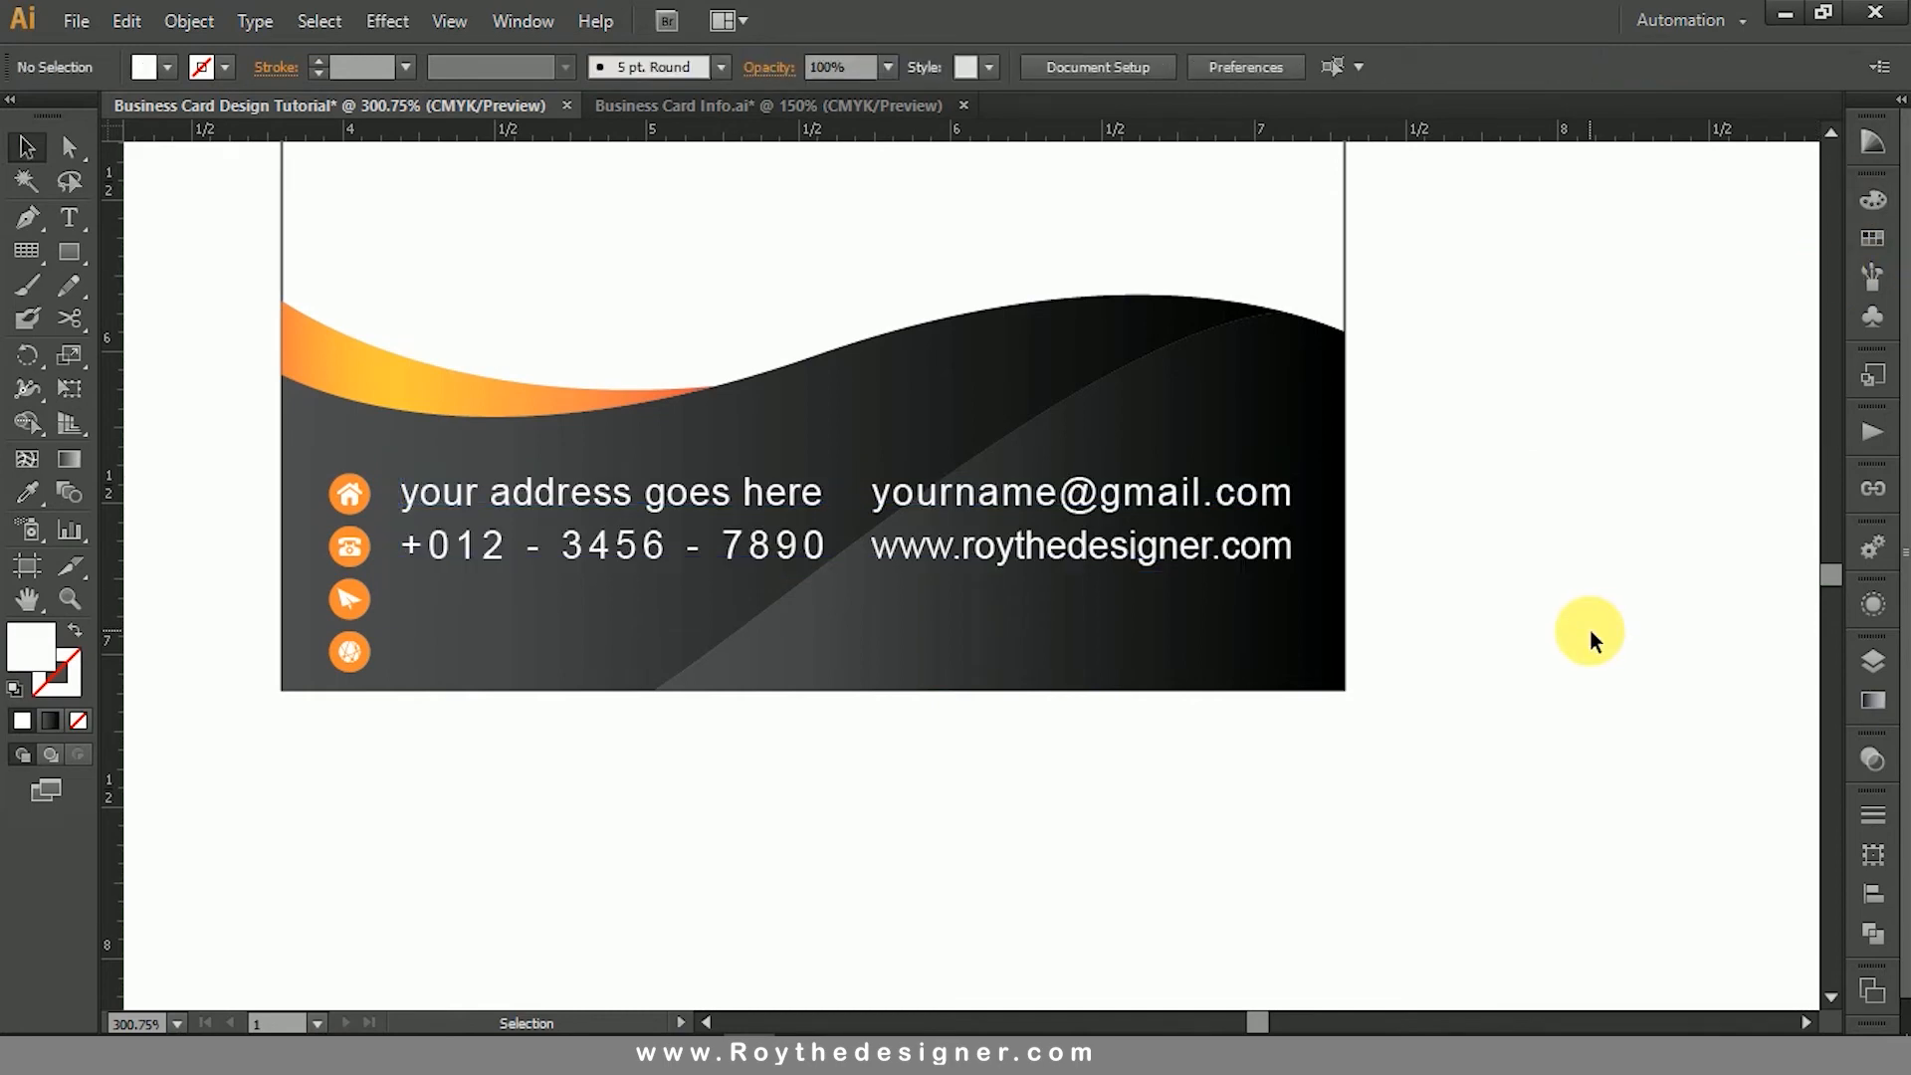
- Scale both contact text blocks and the four icons down together, bringing the text to about 7.8 pt
left_click(901, 498)
left_click(613, 499, "shift")
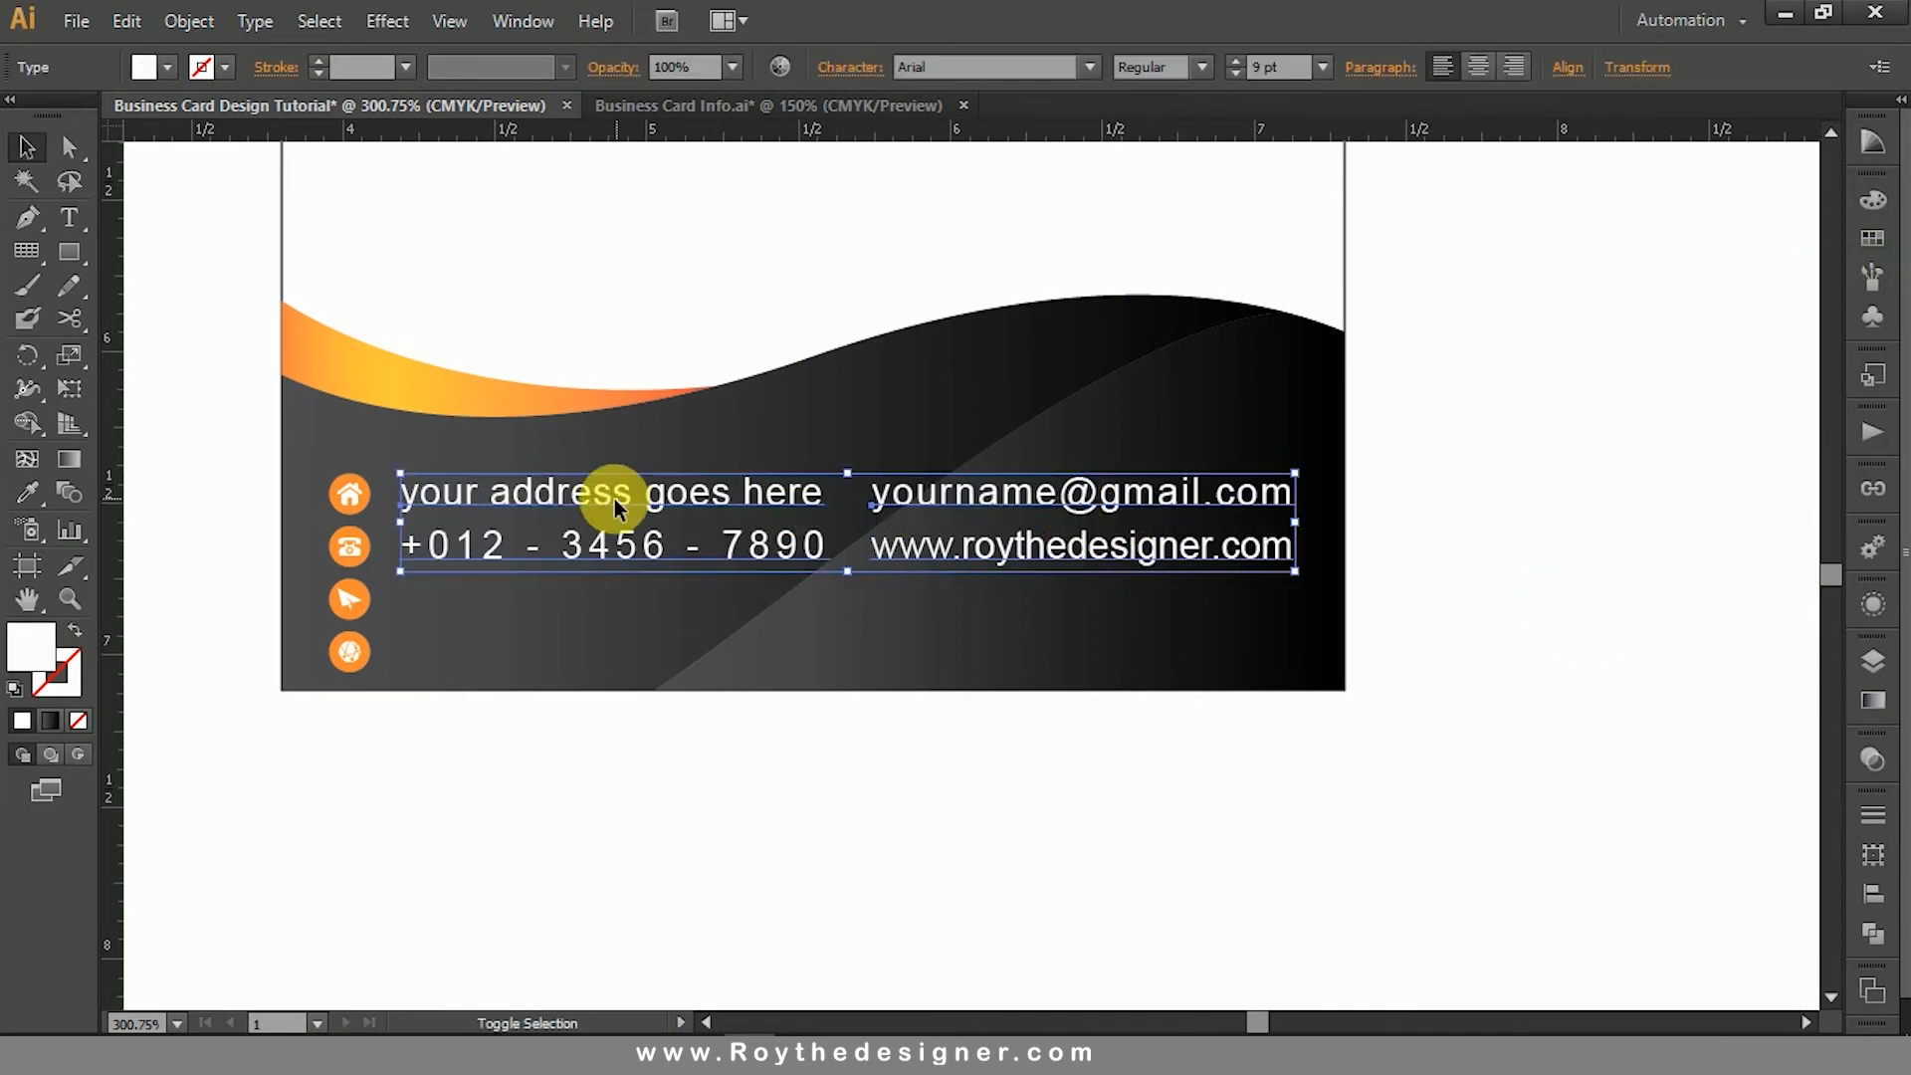
left_click(361, 492, "shift")
left_click(362, 543, "shift")
left_click(348, 599, "shift")
left_click(346, 649, "shift")
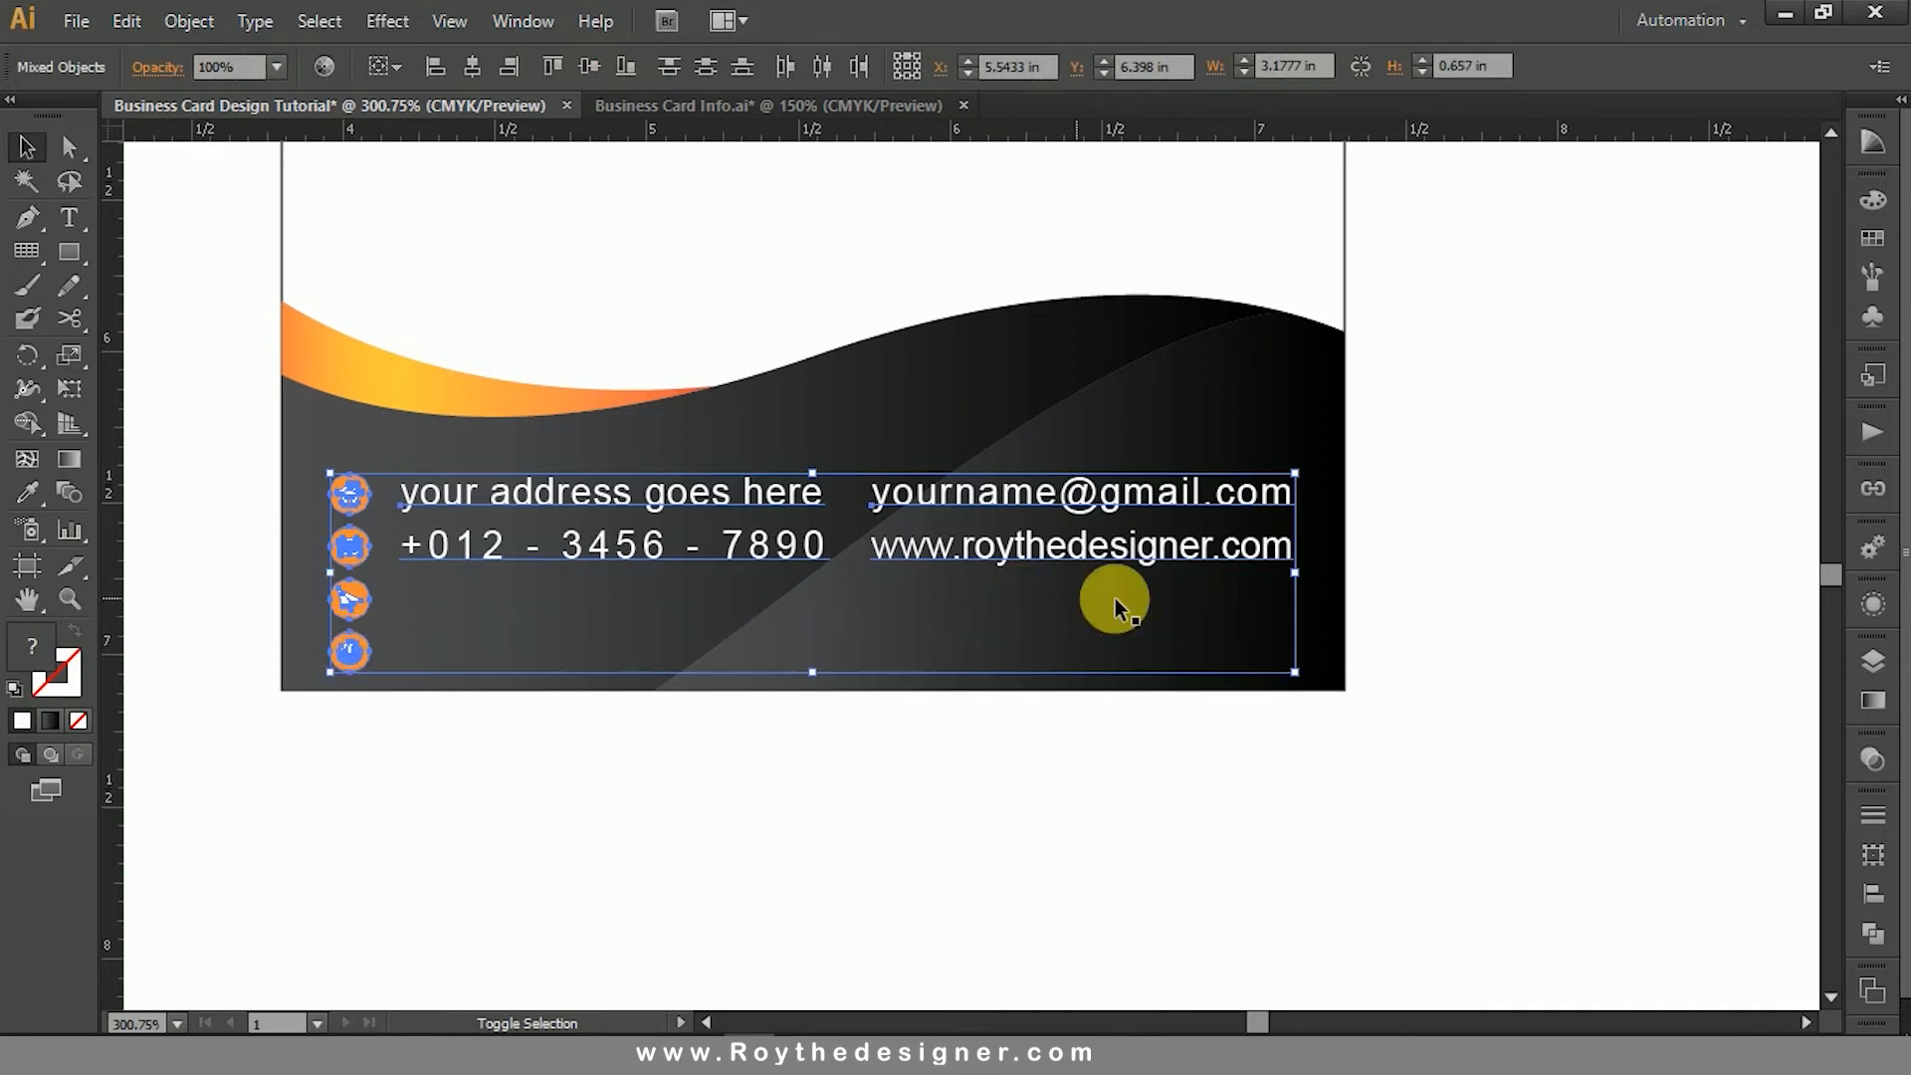
left_click_drag(1294, 672, 1236, 650)
left_click(1562, 623)
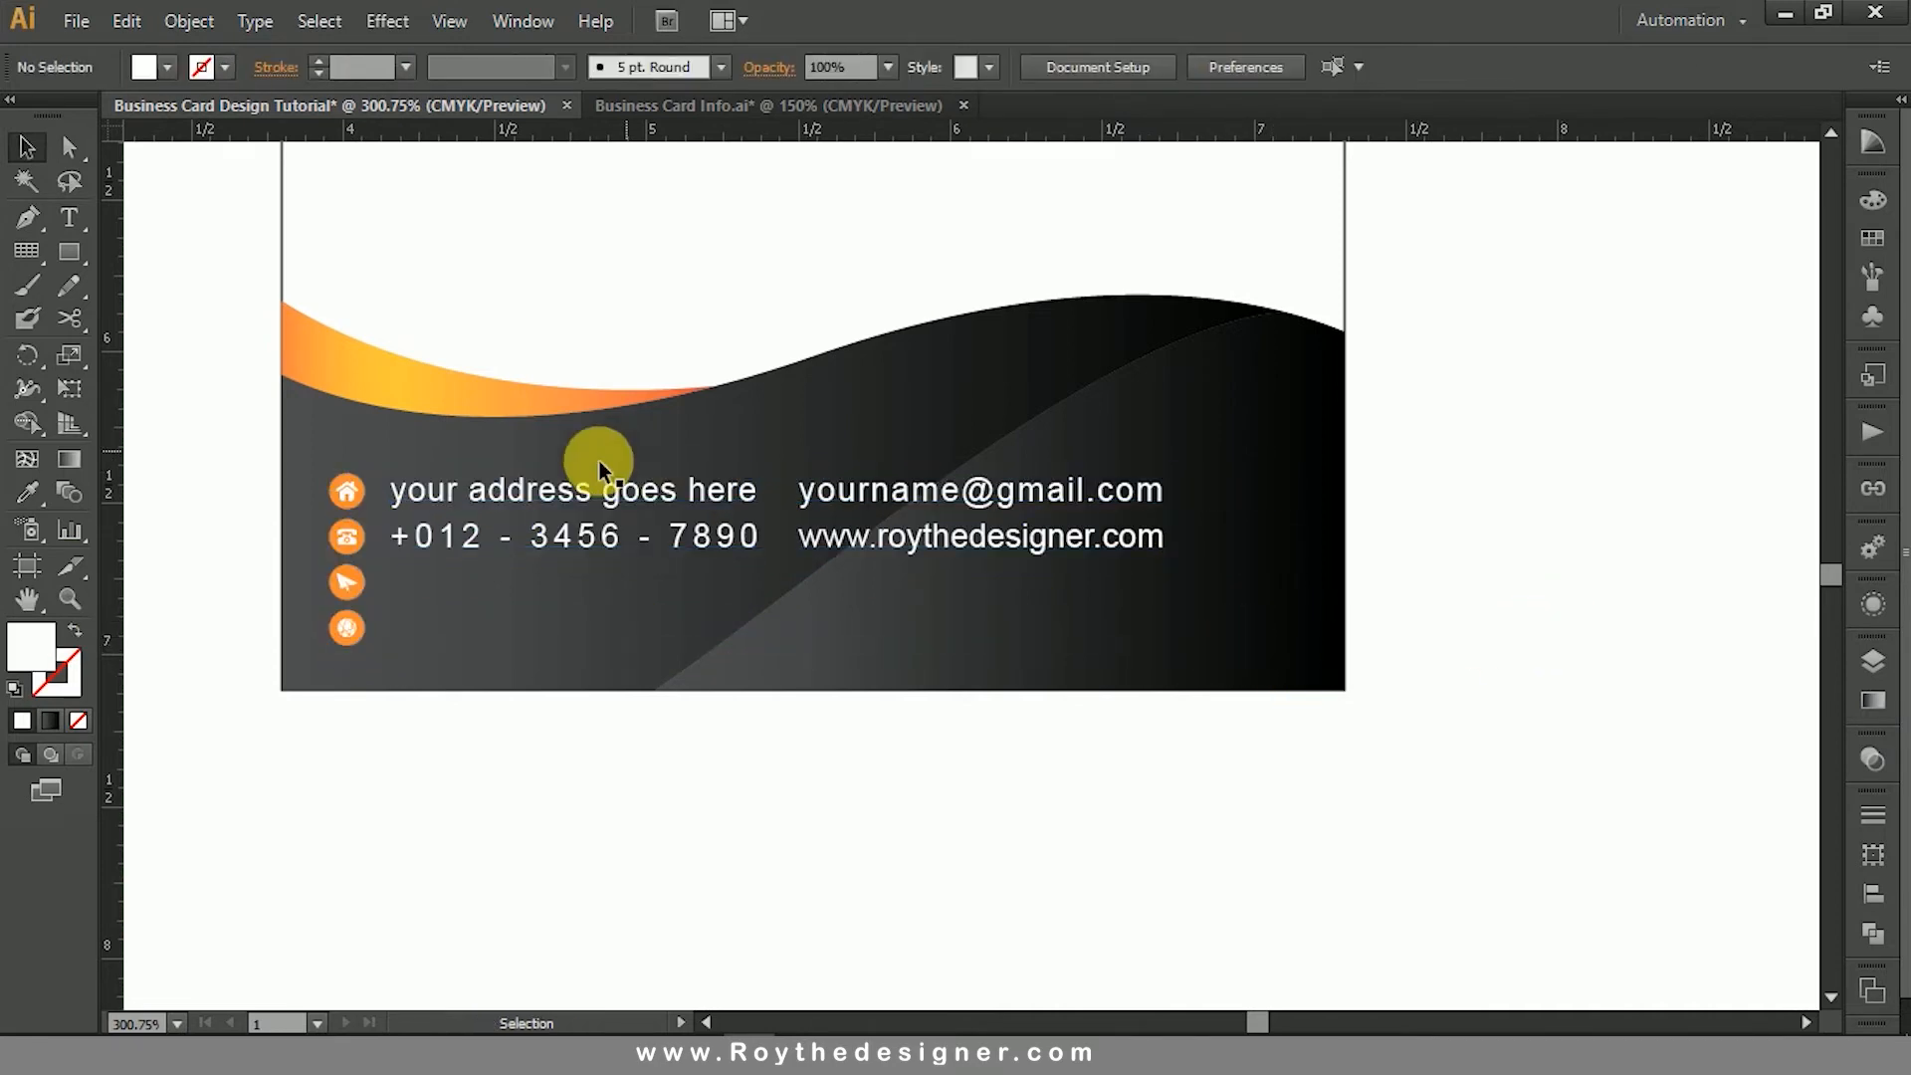
- Move the e-mail and website text about 0.5 in to the right and place their two icons directly beside it
left_click_drag(923, 517, 1135, 508)
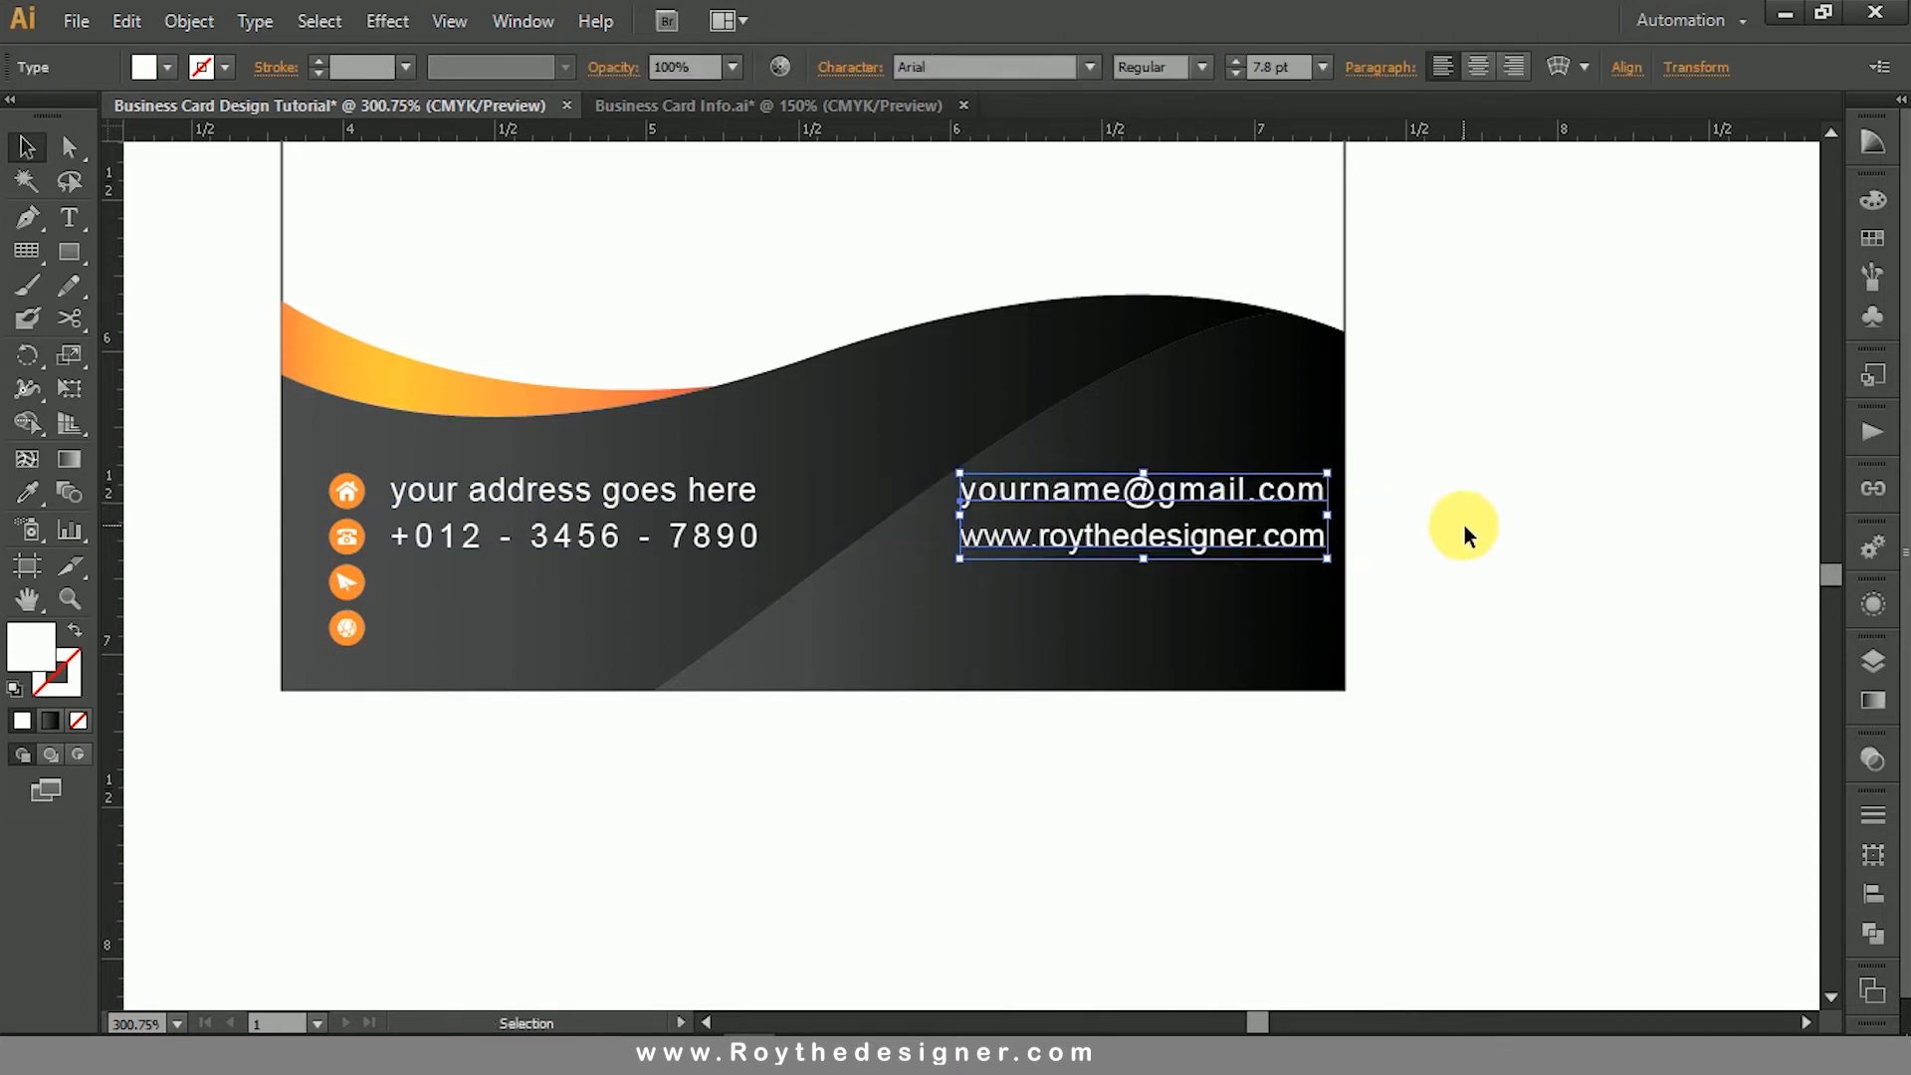
left_click(1462, 536)
left_click(353, 585)
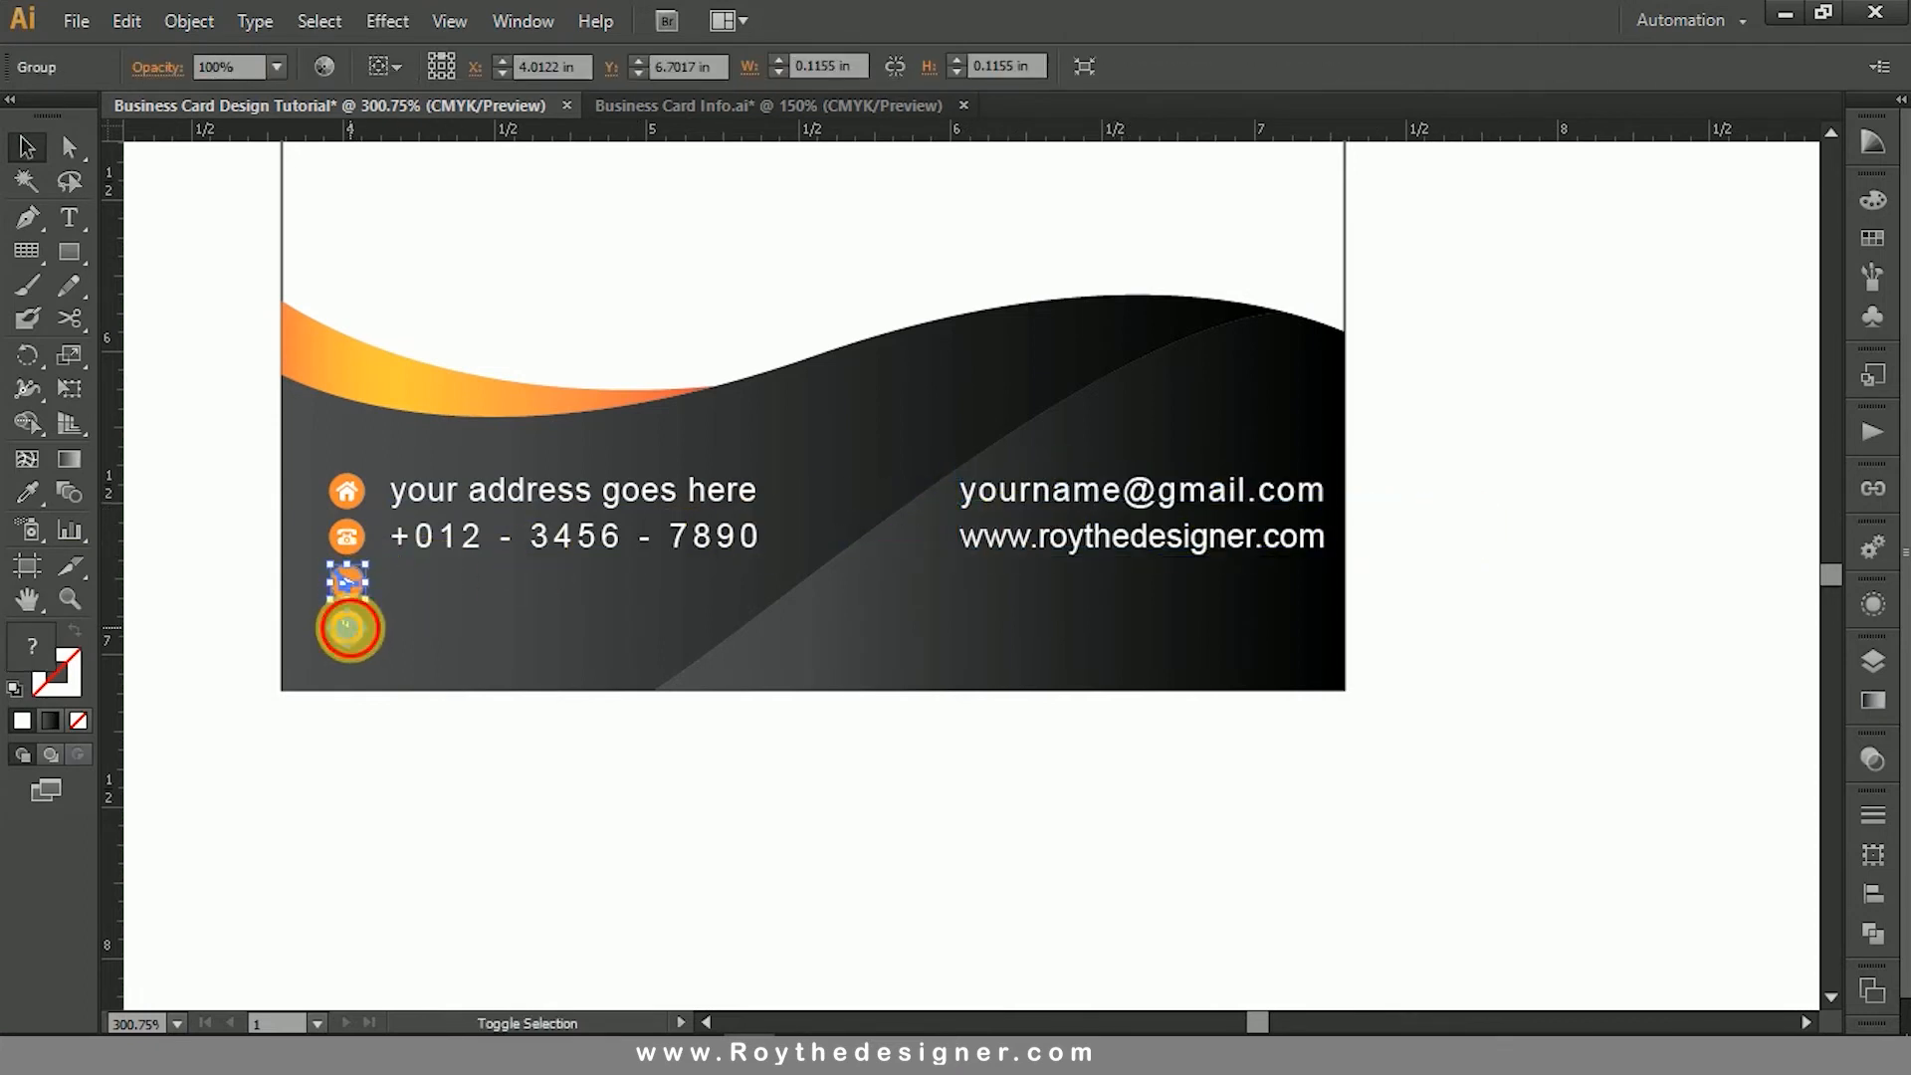
left_click(352, 628, "shift")
left_click_drag(360, 578, 930, 492)
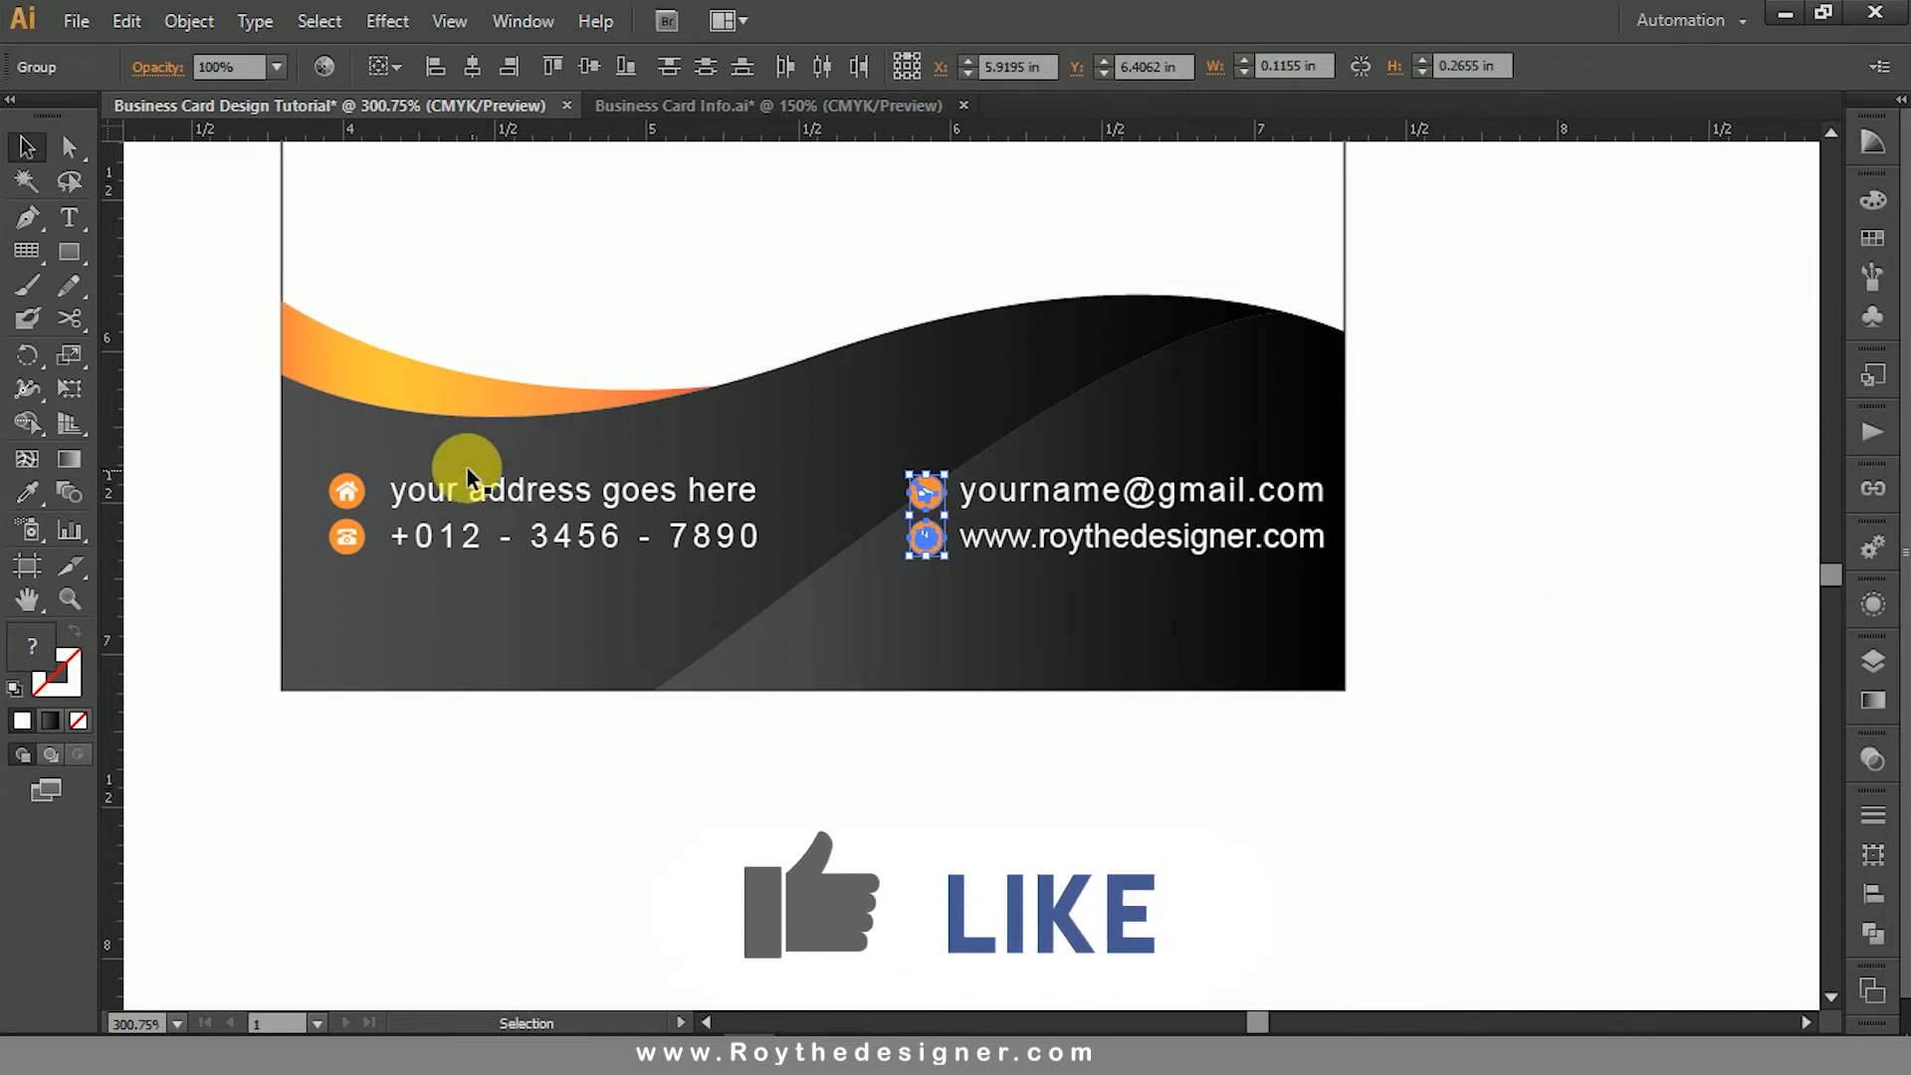
- Move the e-mail and website lines with their icons about 0.3 in down and 0.2 in to the left
left_click_drag(1214, 535, 1224, 635)
key("ctrl+z")
left_click(922, 541, "shift")
left_click(924, 498, "shift")
left_click_drag(1054, 498, 1061, 592)
left_click(1455, 575)
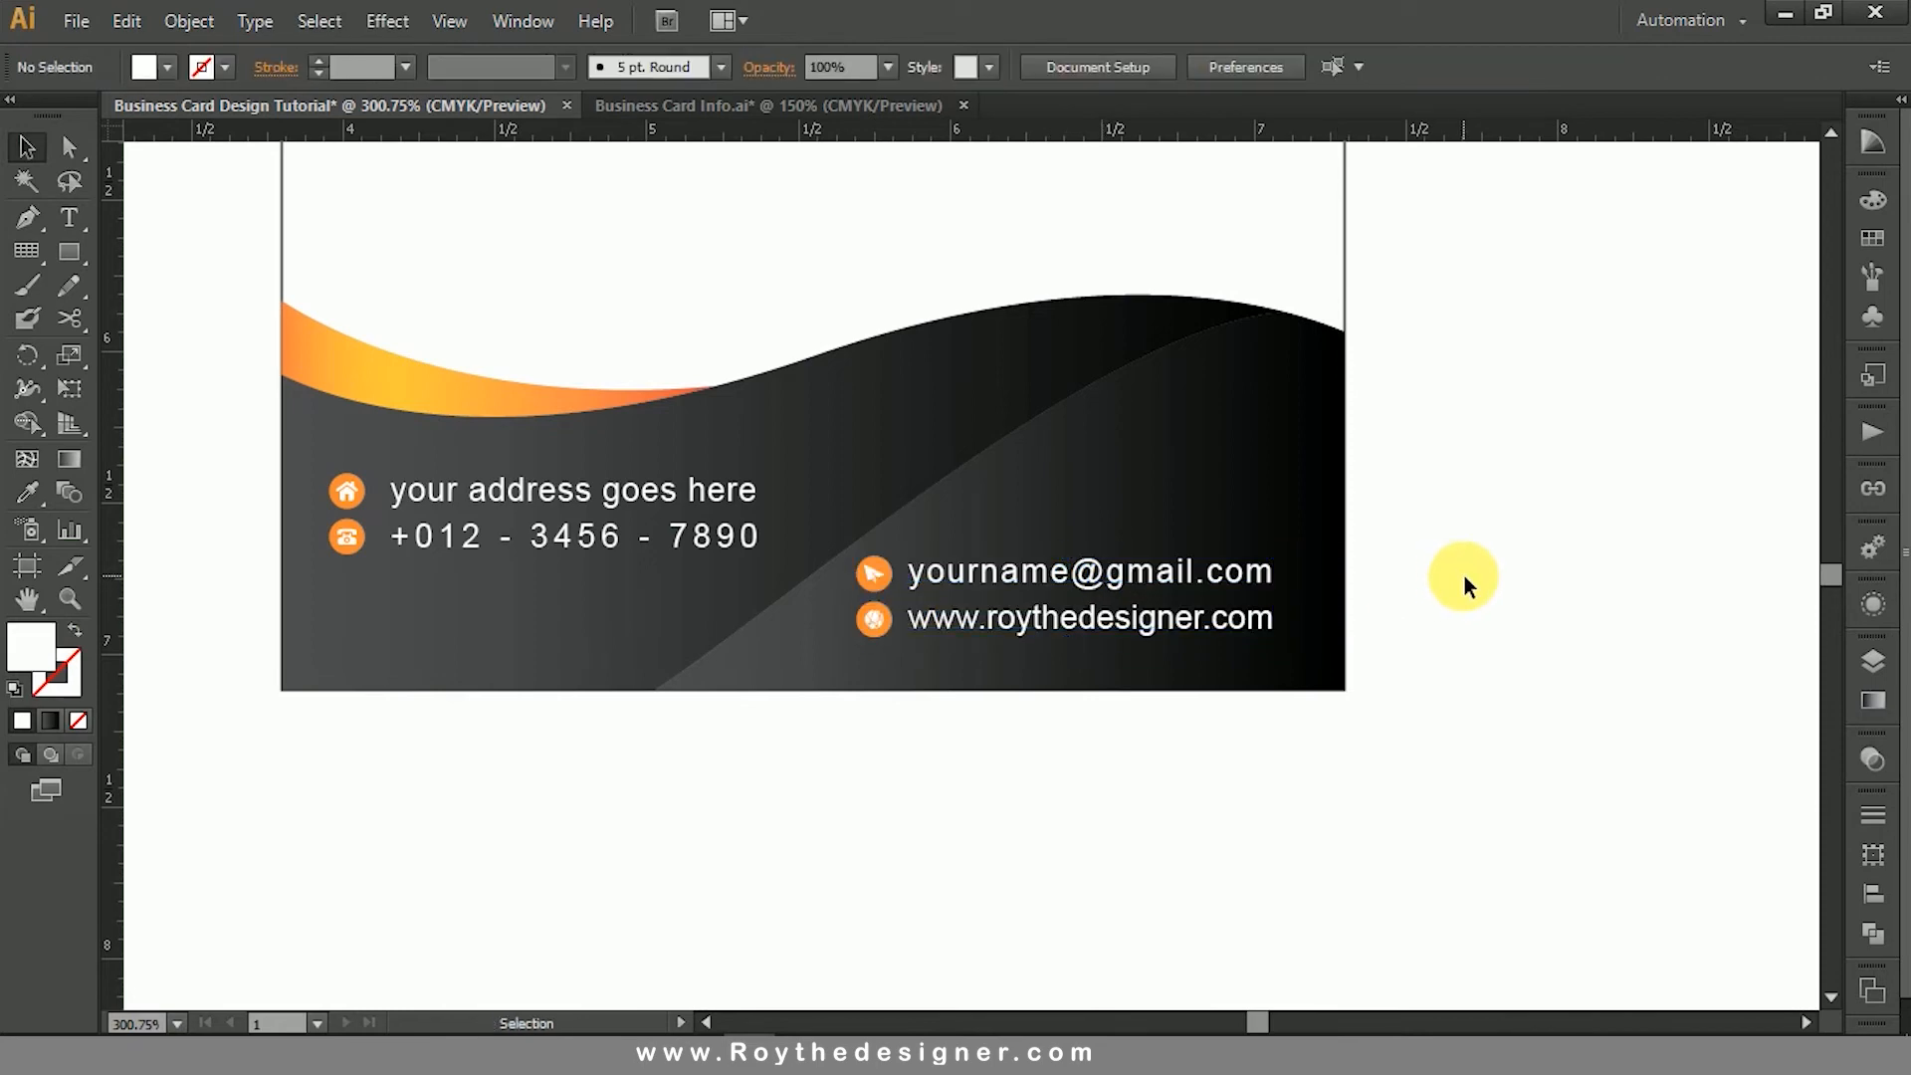
- Shift the upper anchor points of the orange and dark waves on the lower card down about 0.2 in
left_click_drag(1460, 521, 1473, 627)
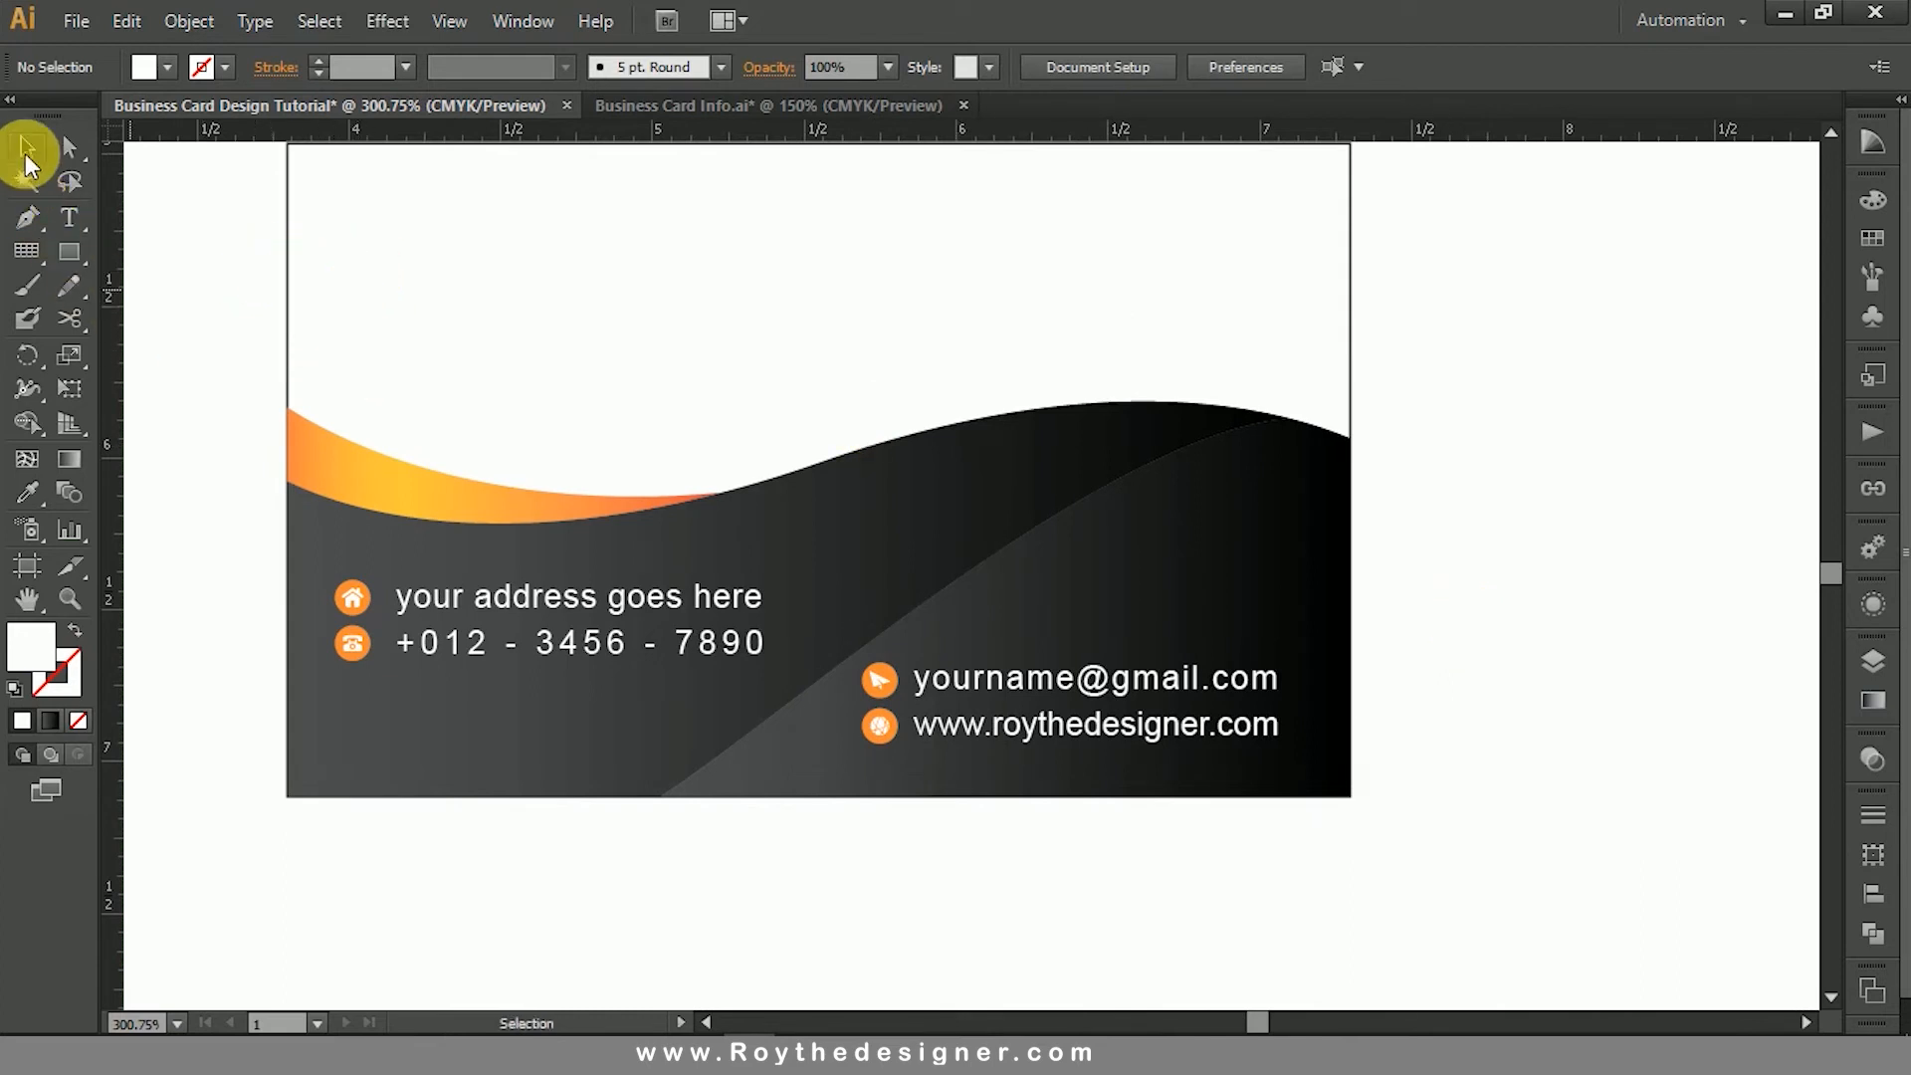
left_click(63, 149)
left_click_drag(203, 336, 1434, 536)
left_click_drag(1288, 414, 1280, 492)
left_click_drag(1283, 477, 1283, 478)
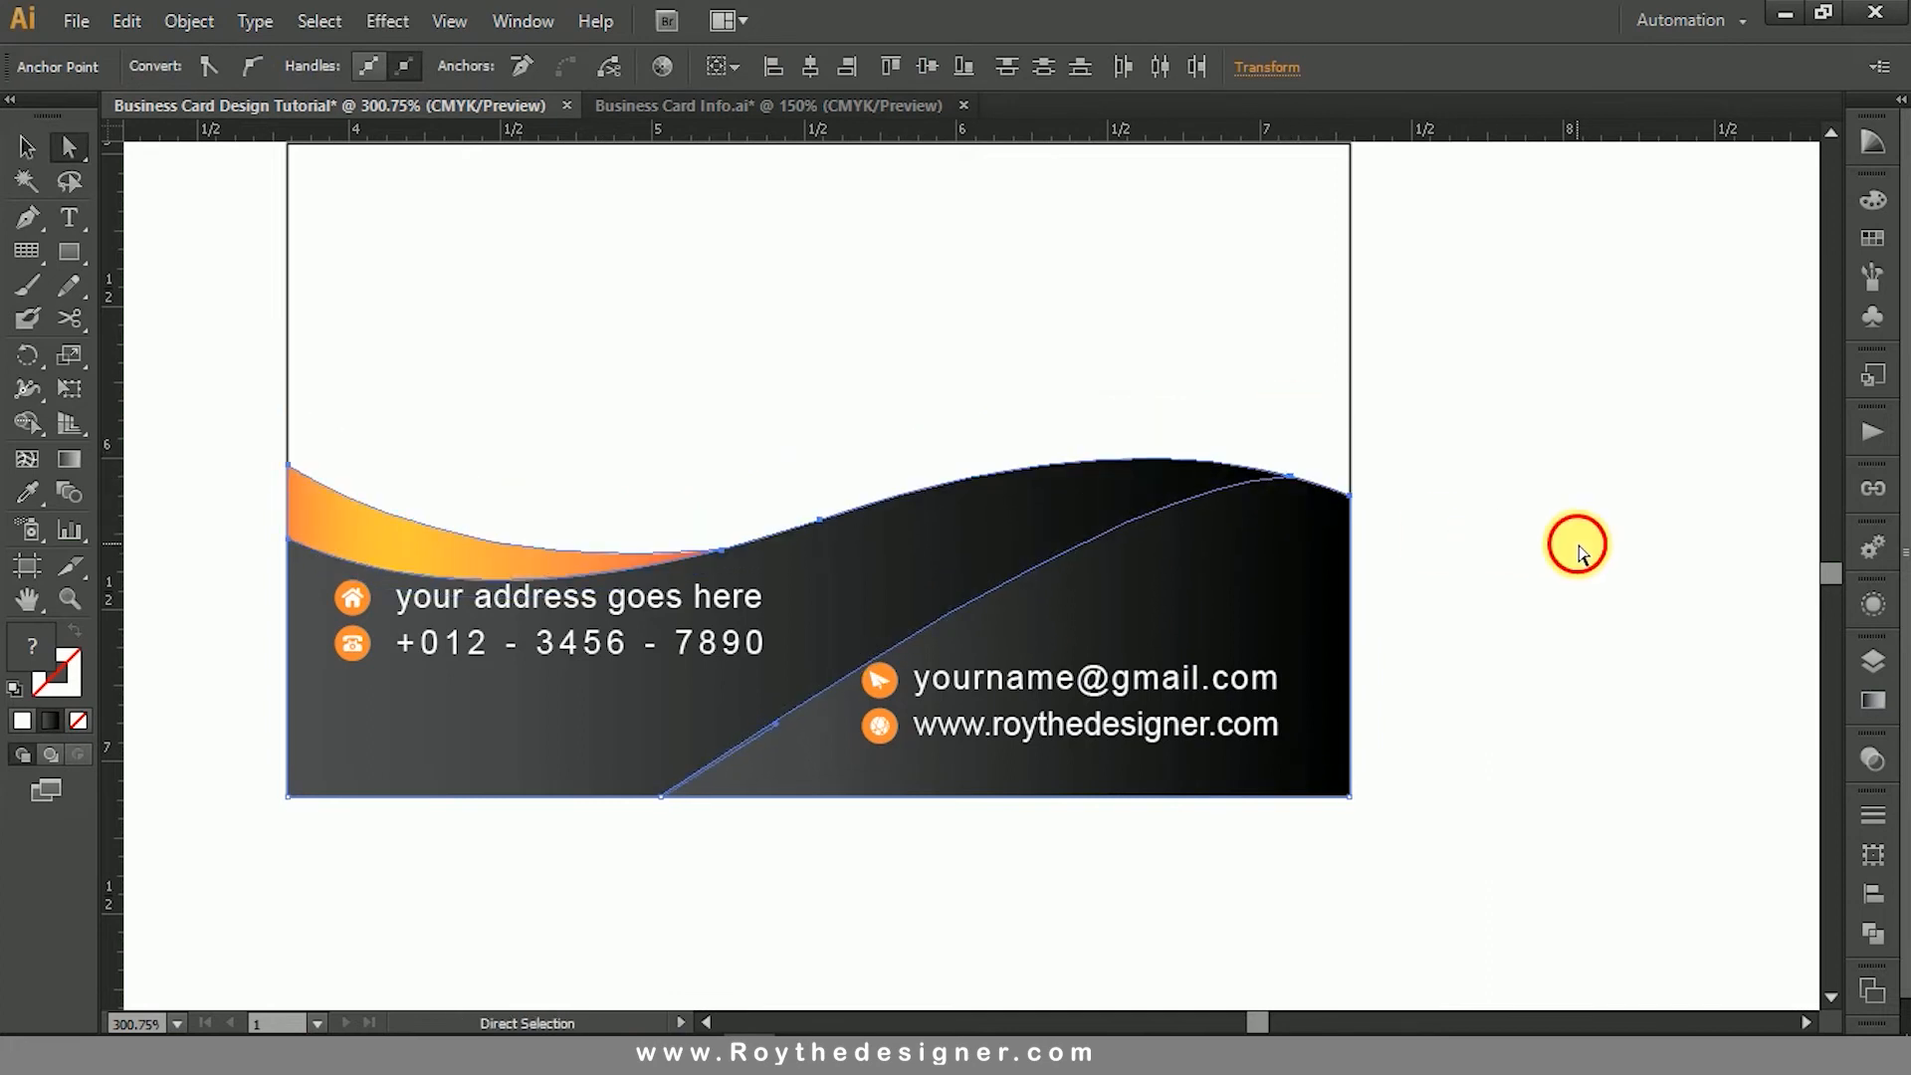
left_click(1578, 545)
- Move the address and phone lines with their icons down about 0.15 in, away from the orange wave
left_click(32, 147)
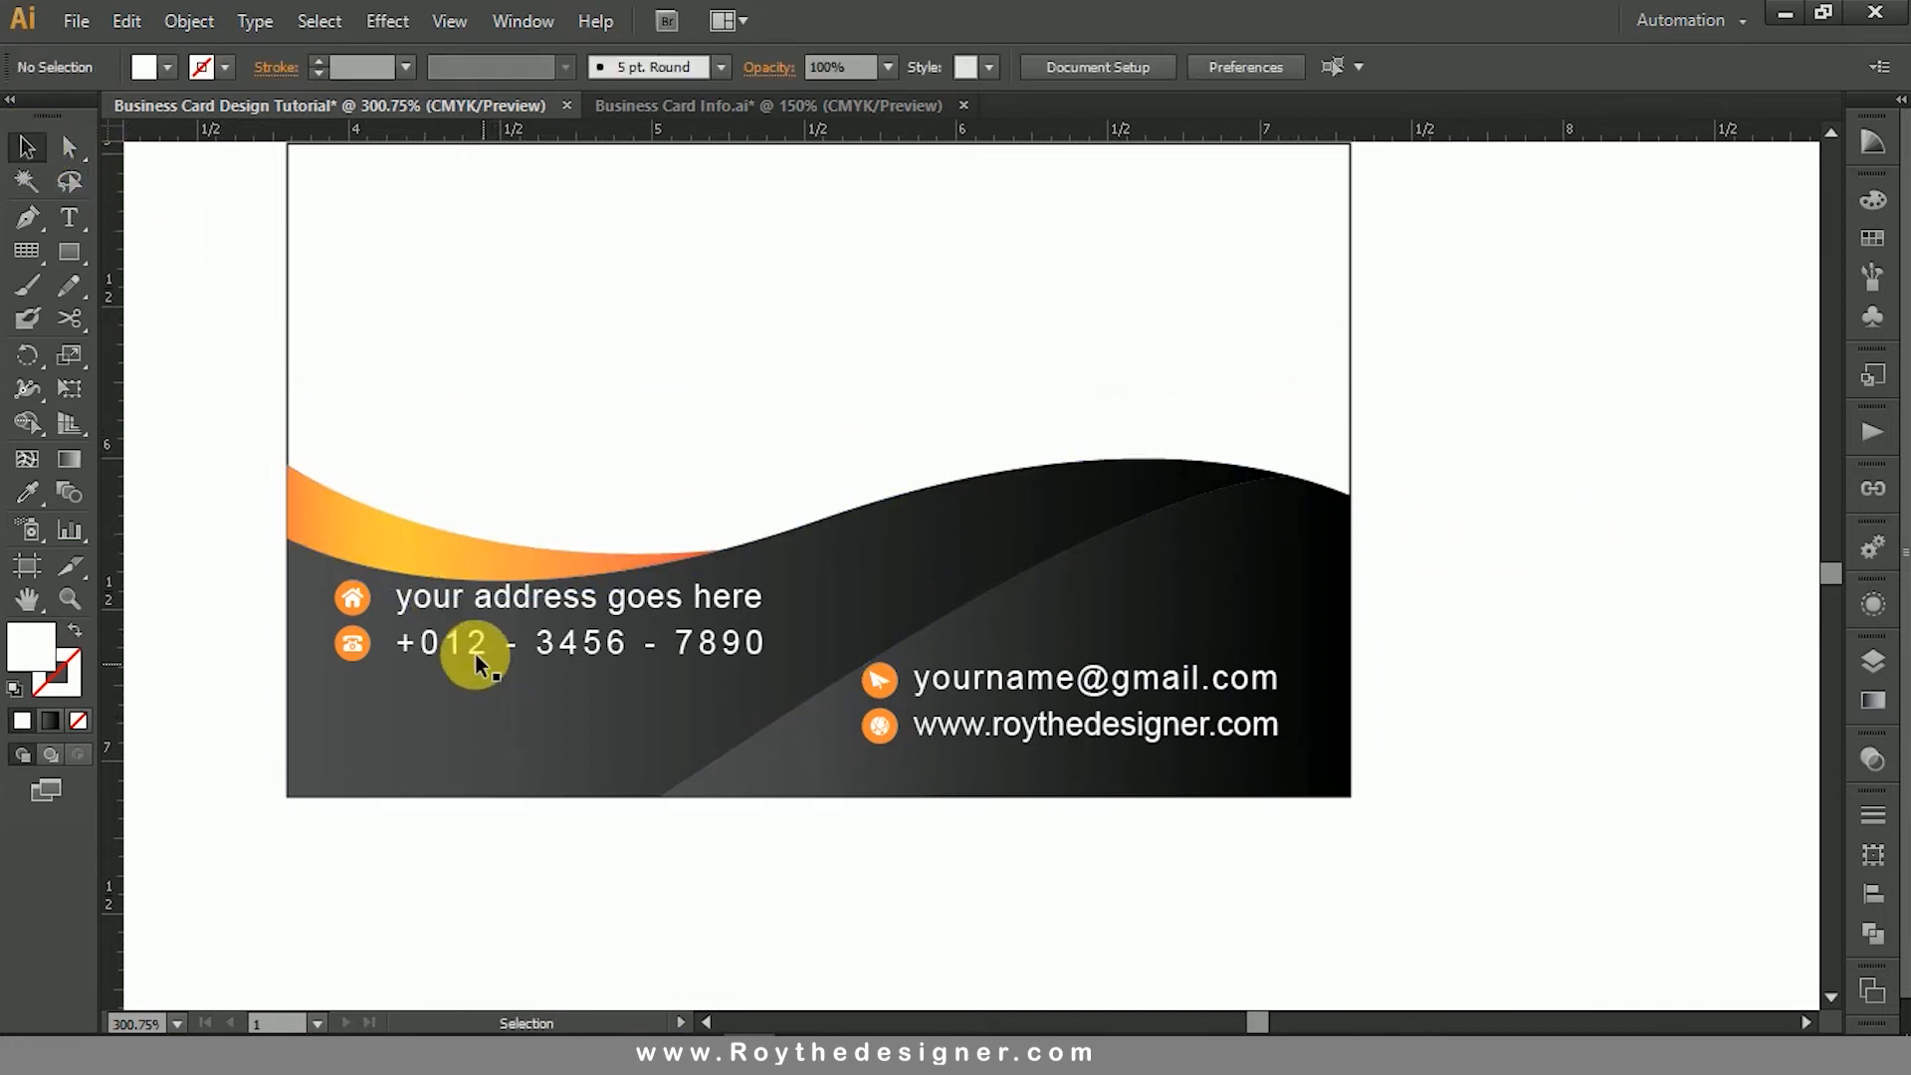
left_click(408, 642)
left_click(351, 597, "shift")
left_click(353, 645, "shift")
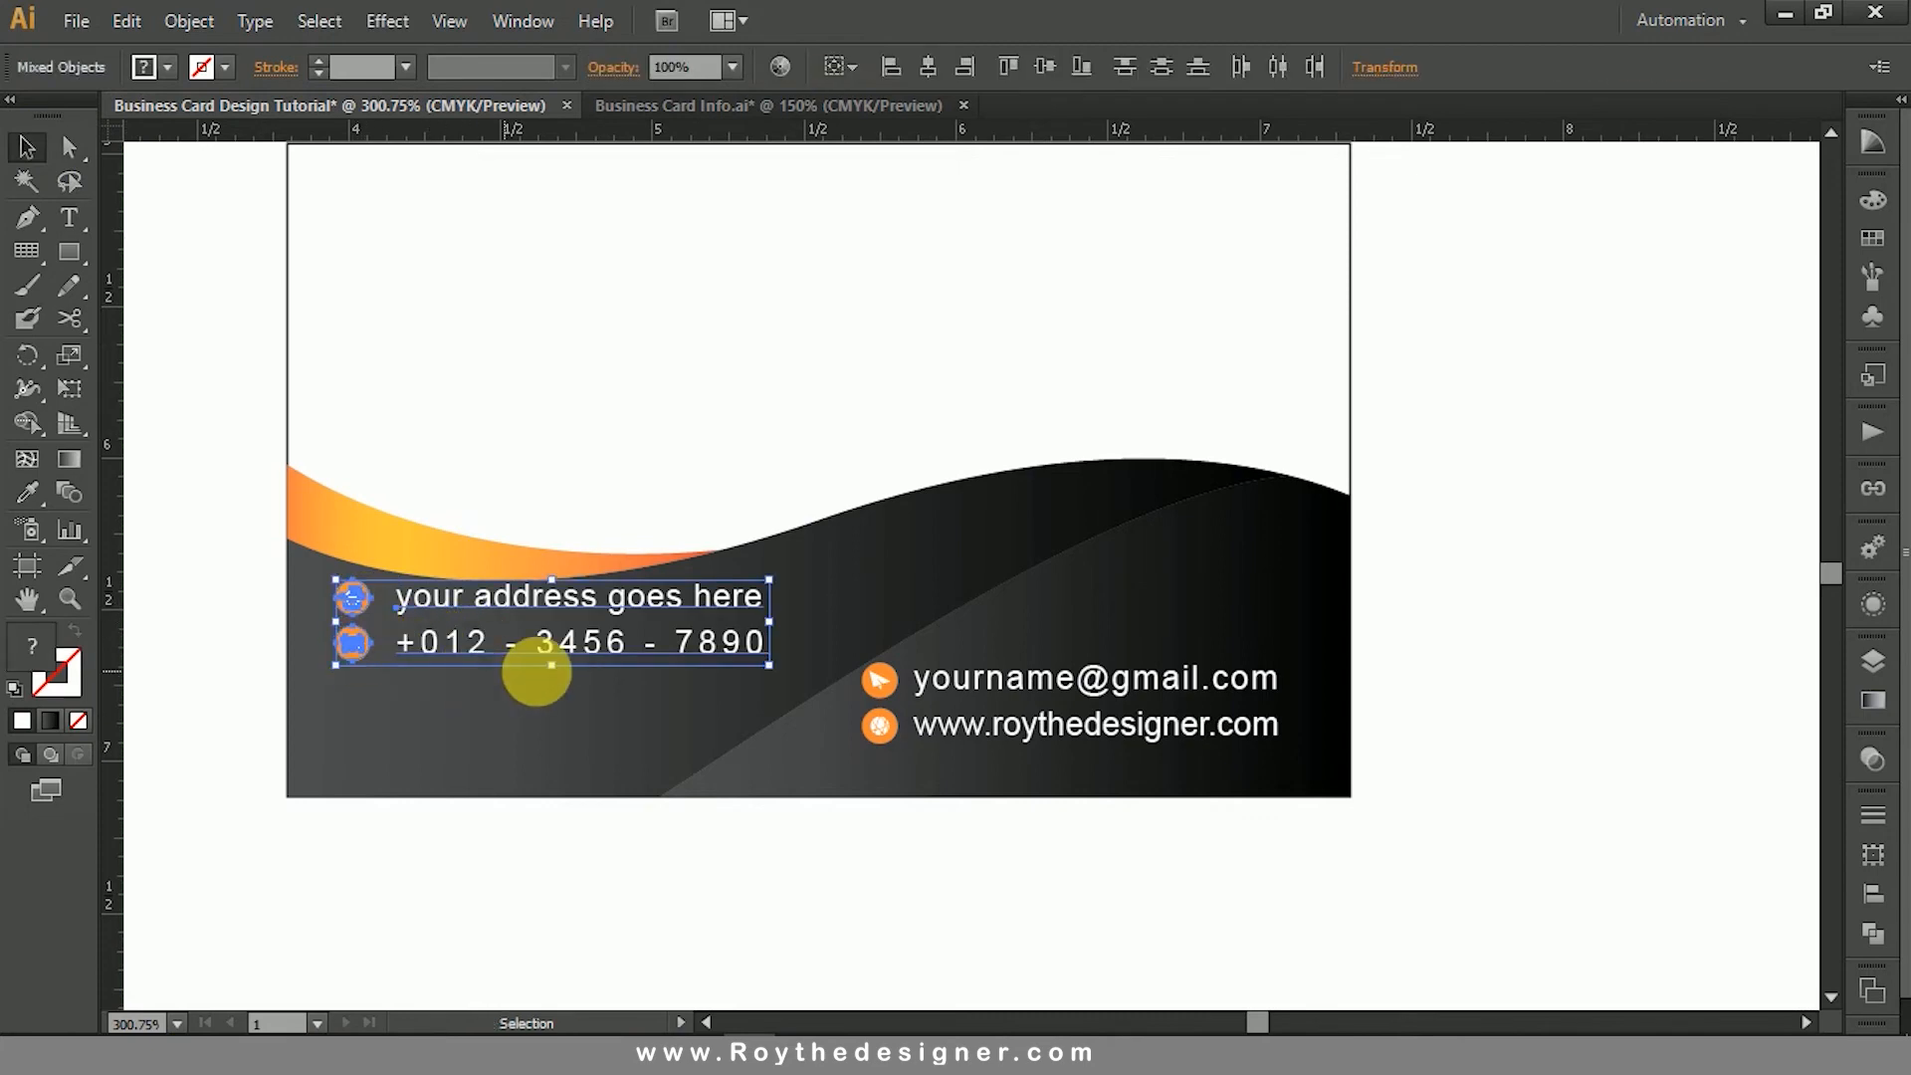
left_click_drag(601, 653, 606, 700)
left_click(808, 365)
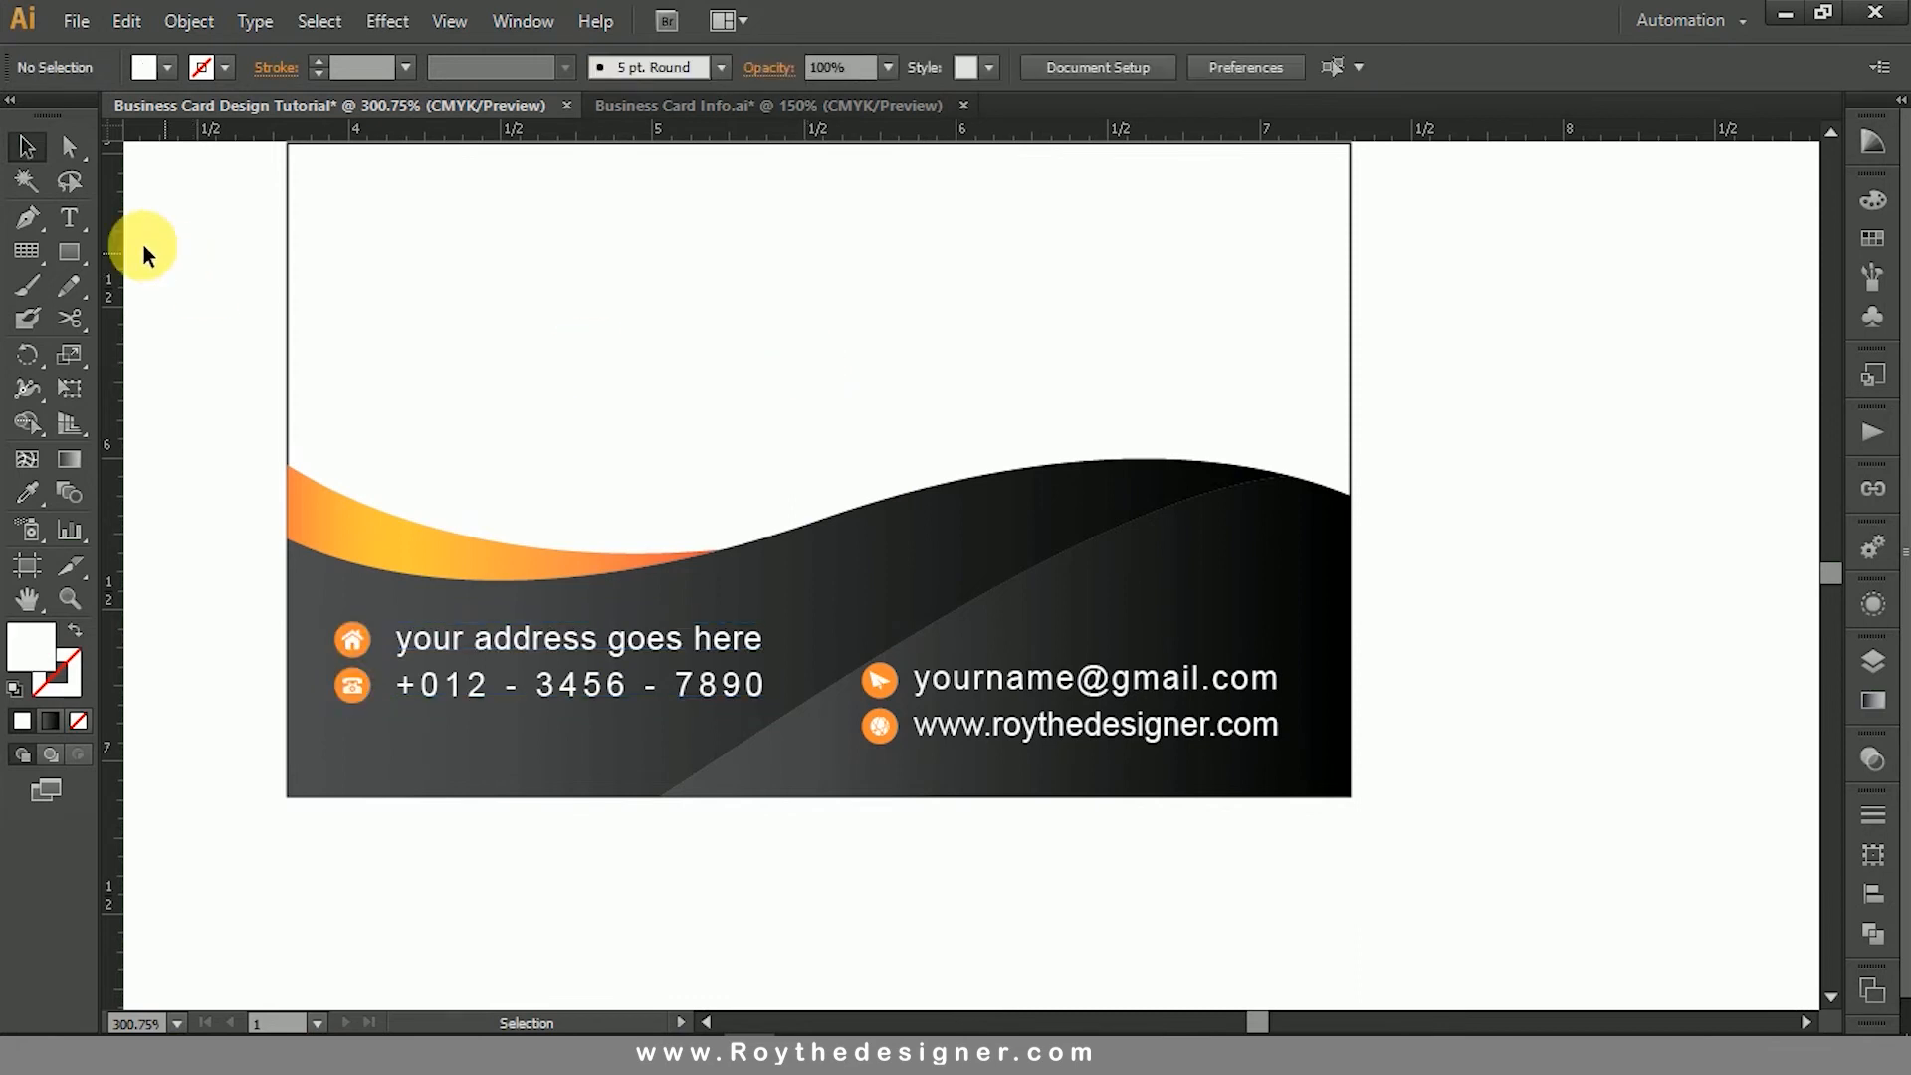
- Reshape the front dark wave by extending the direction handle of its bottom-edge anchor up and to the right for a rounder curve
left_click(66, 150)
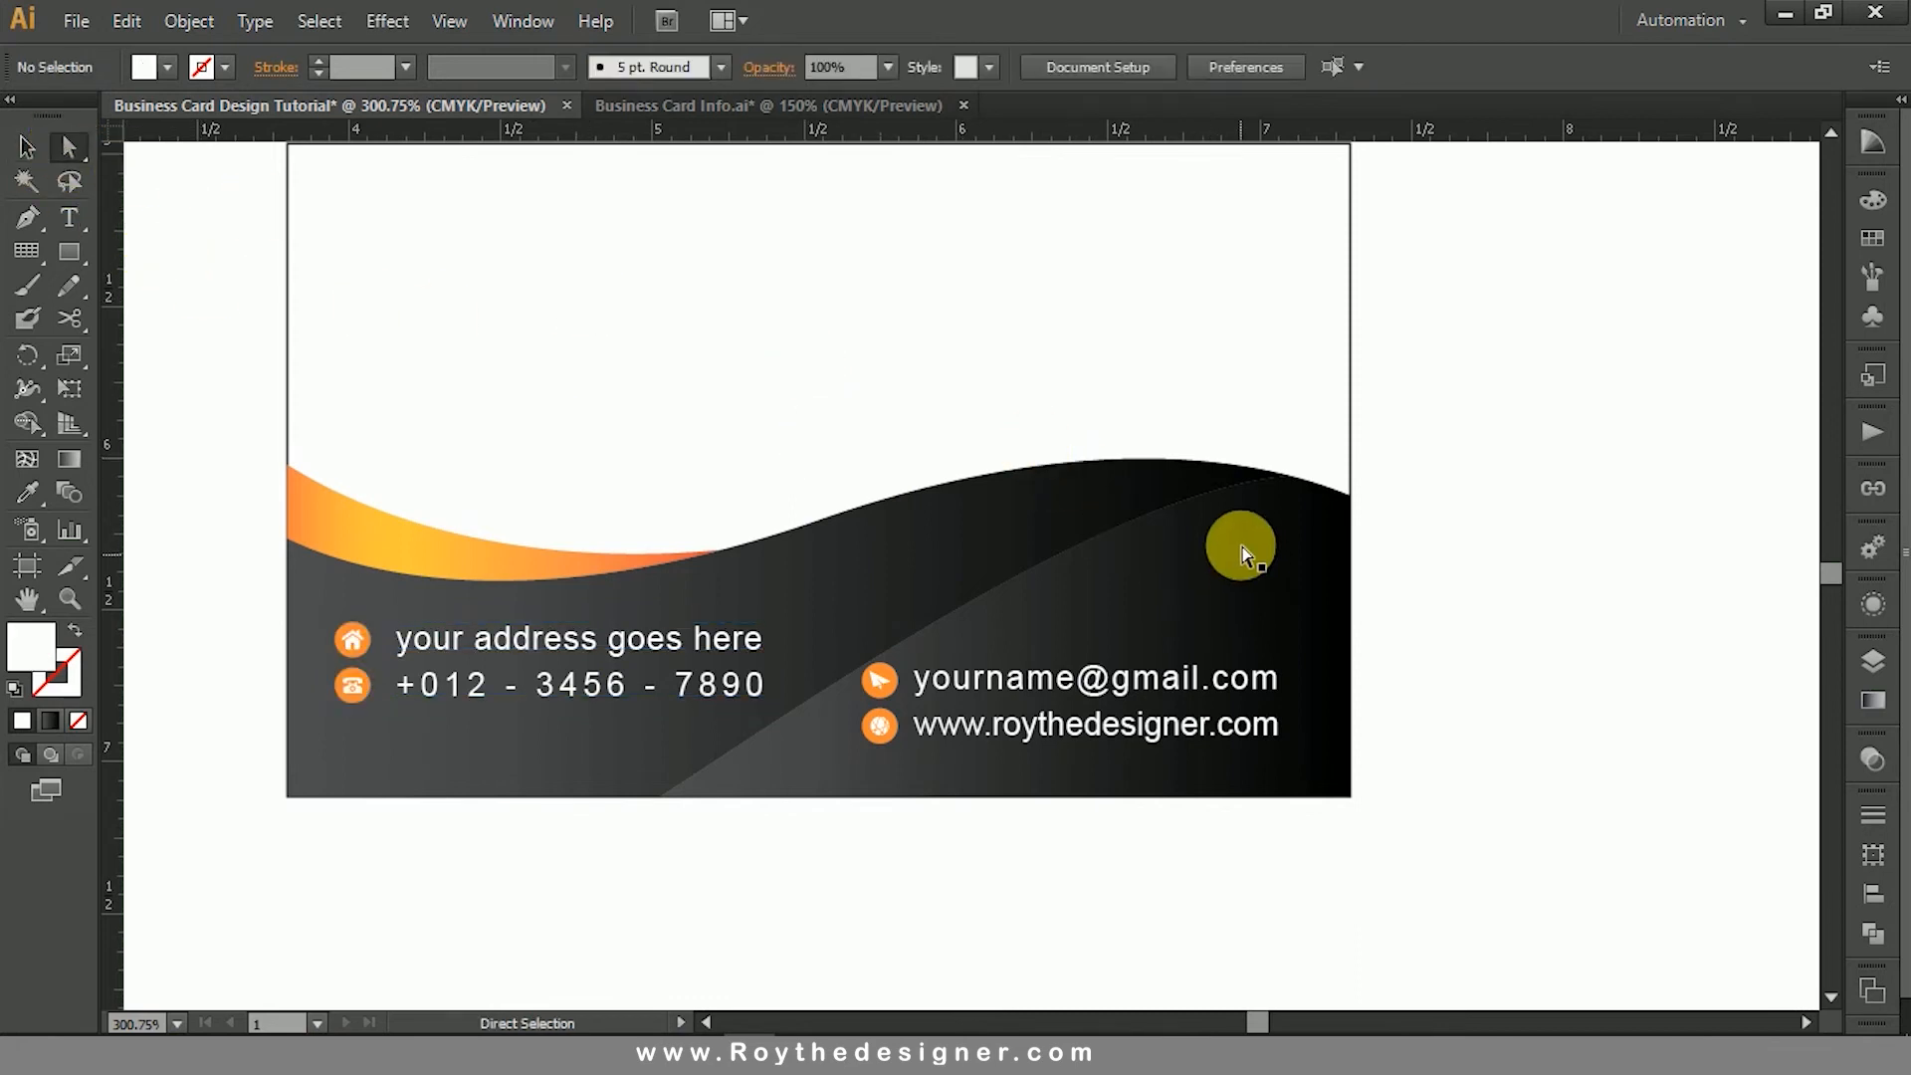
left_click(1288, 484)
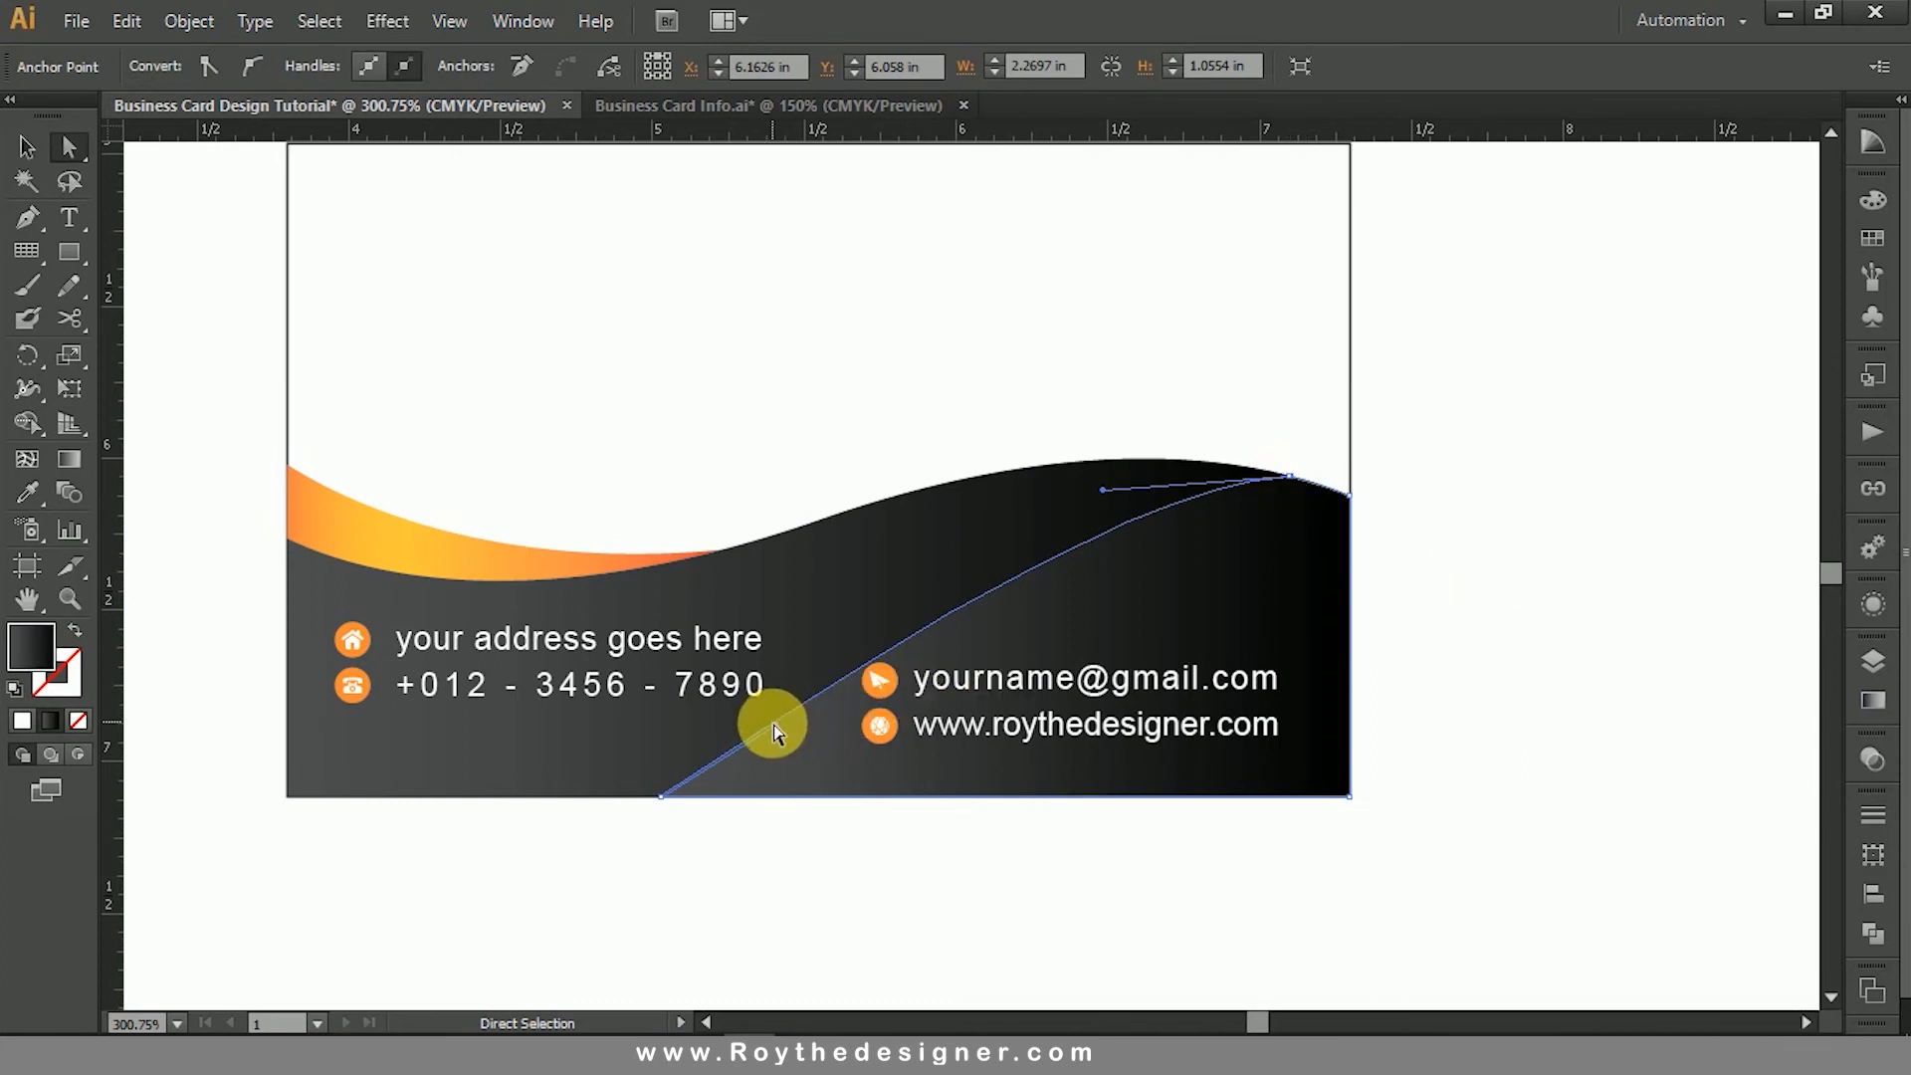
left_click_drag(775, 725, 891, 613)
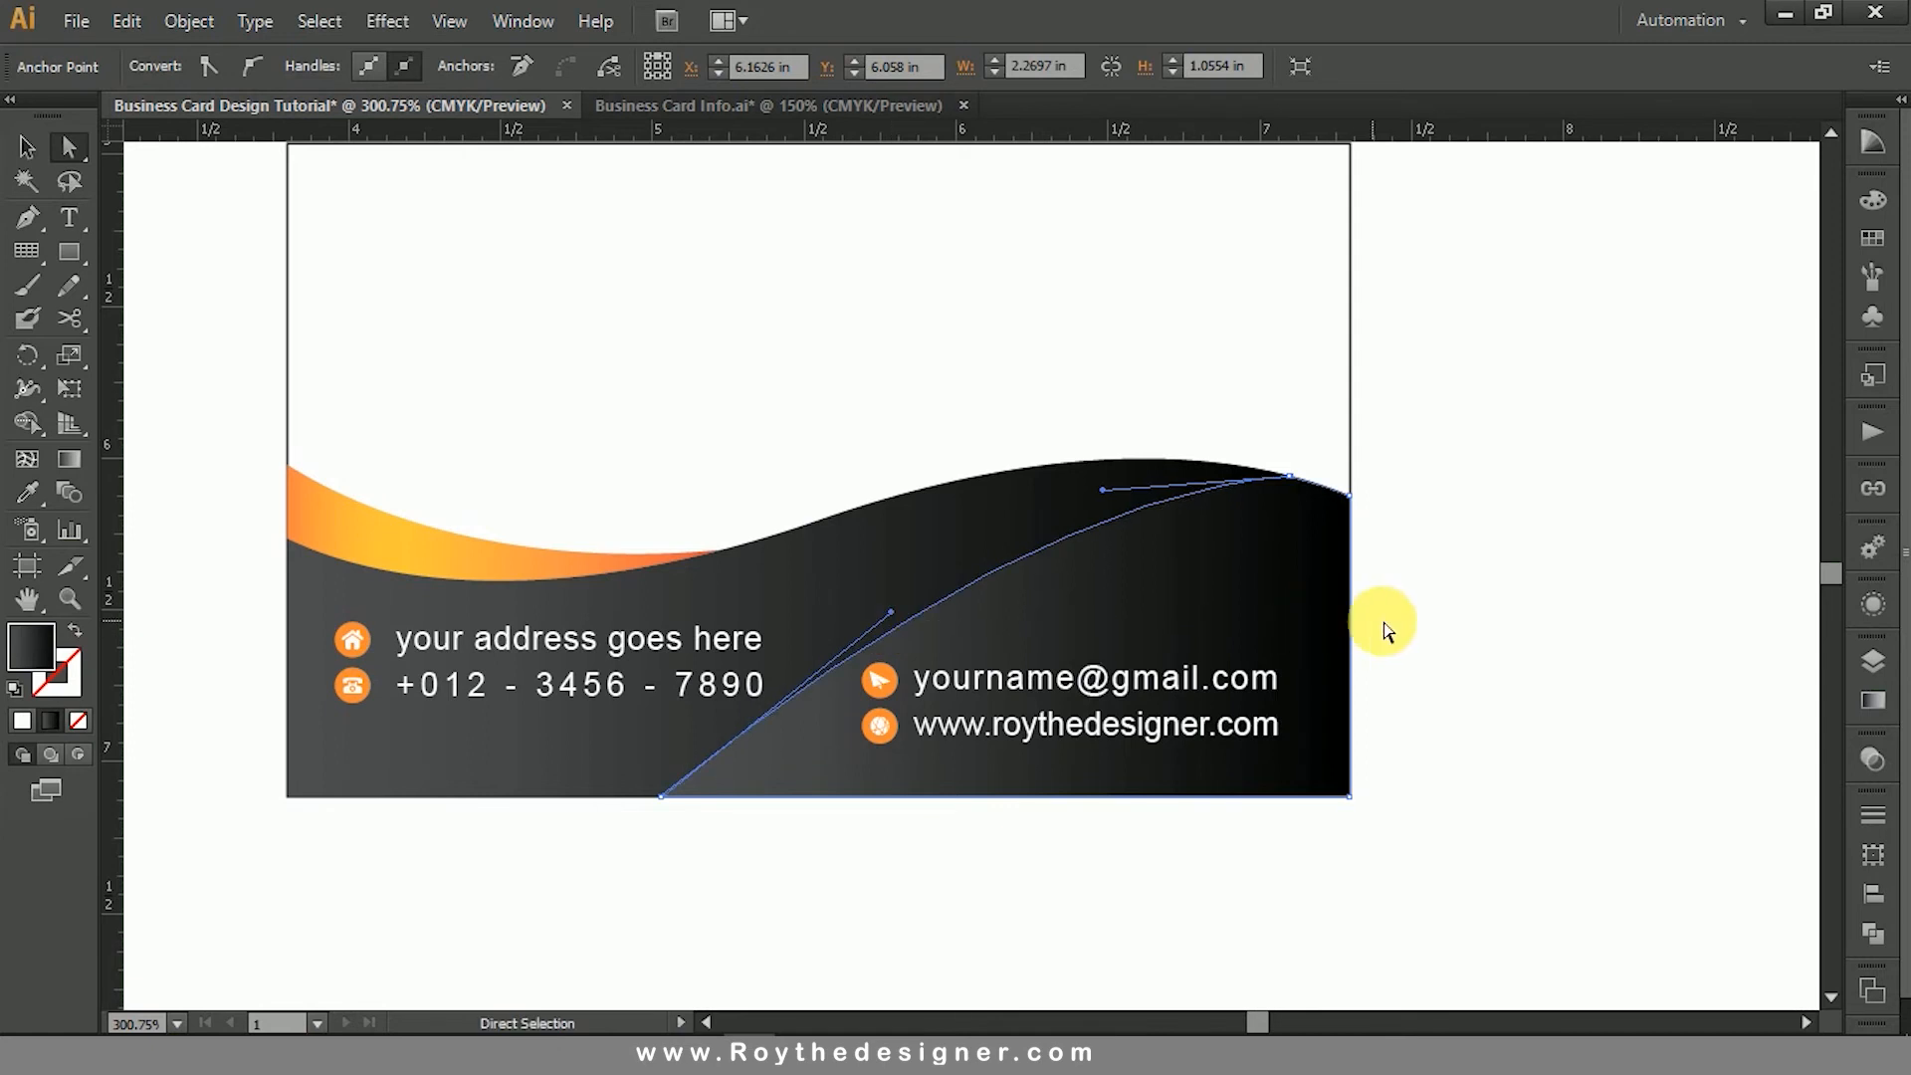
left_click(737, 805)
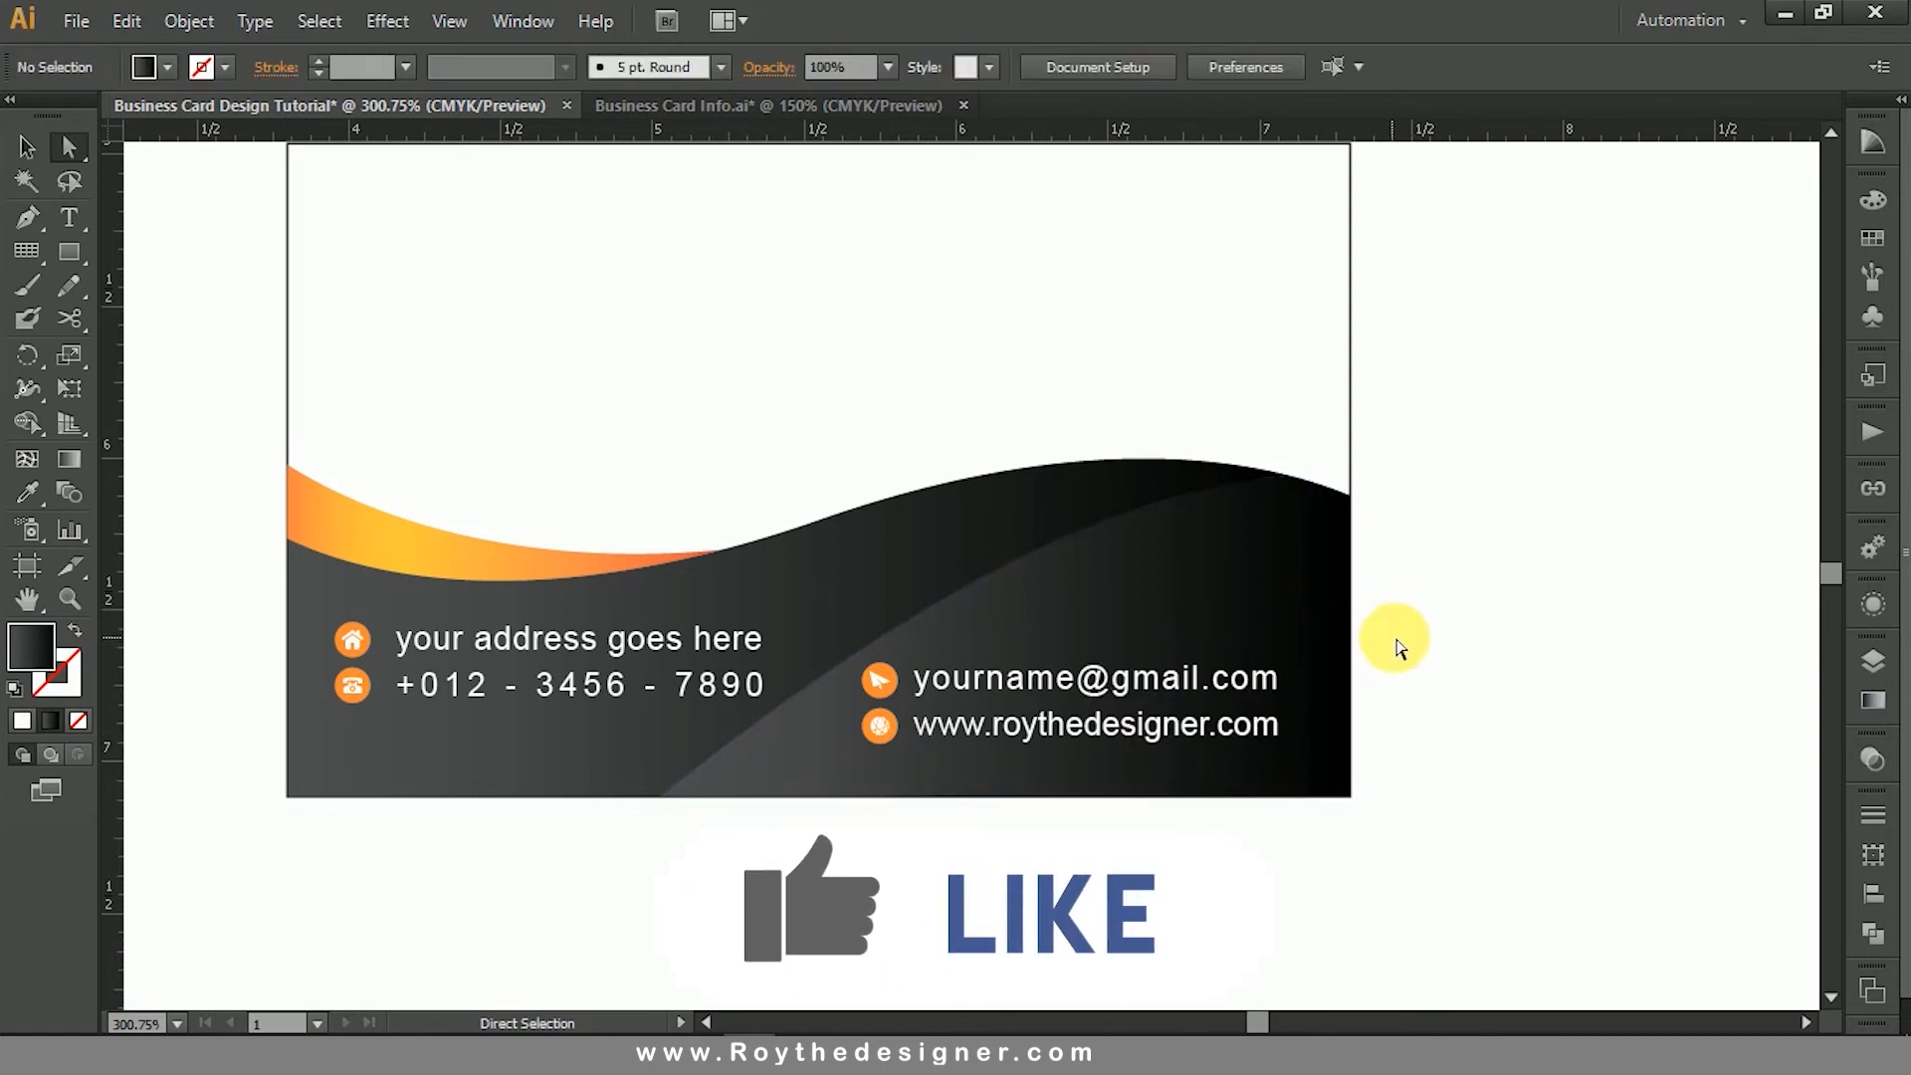
- Place the QR code in the white area of the lower card, near its right edge
left_click_drag(1435, 608, 1451, 666)
left_click(28, 147)
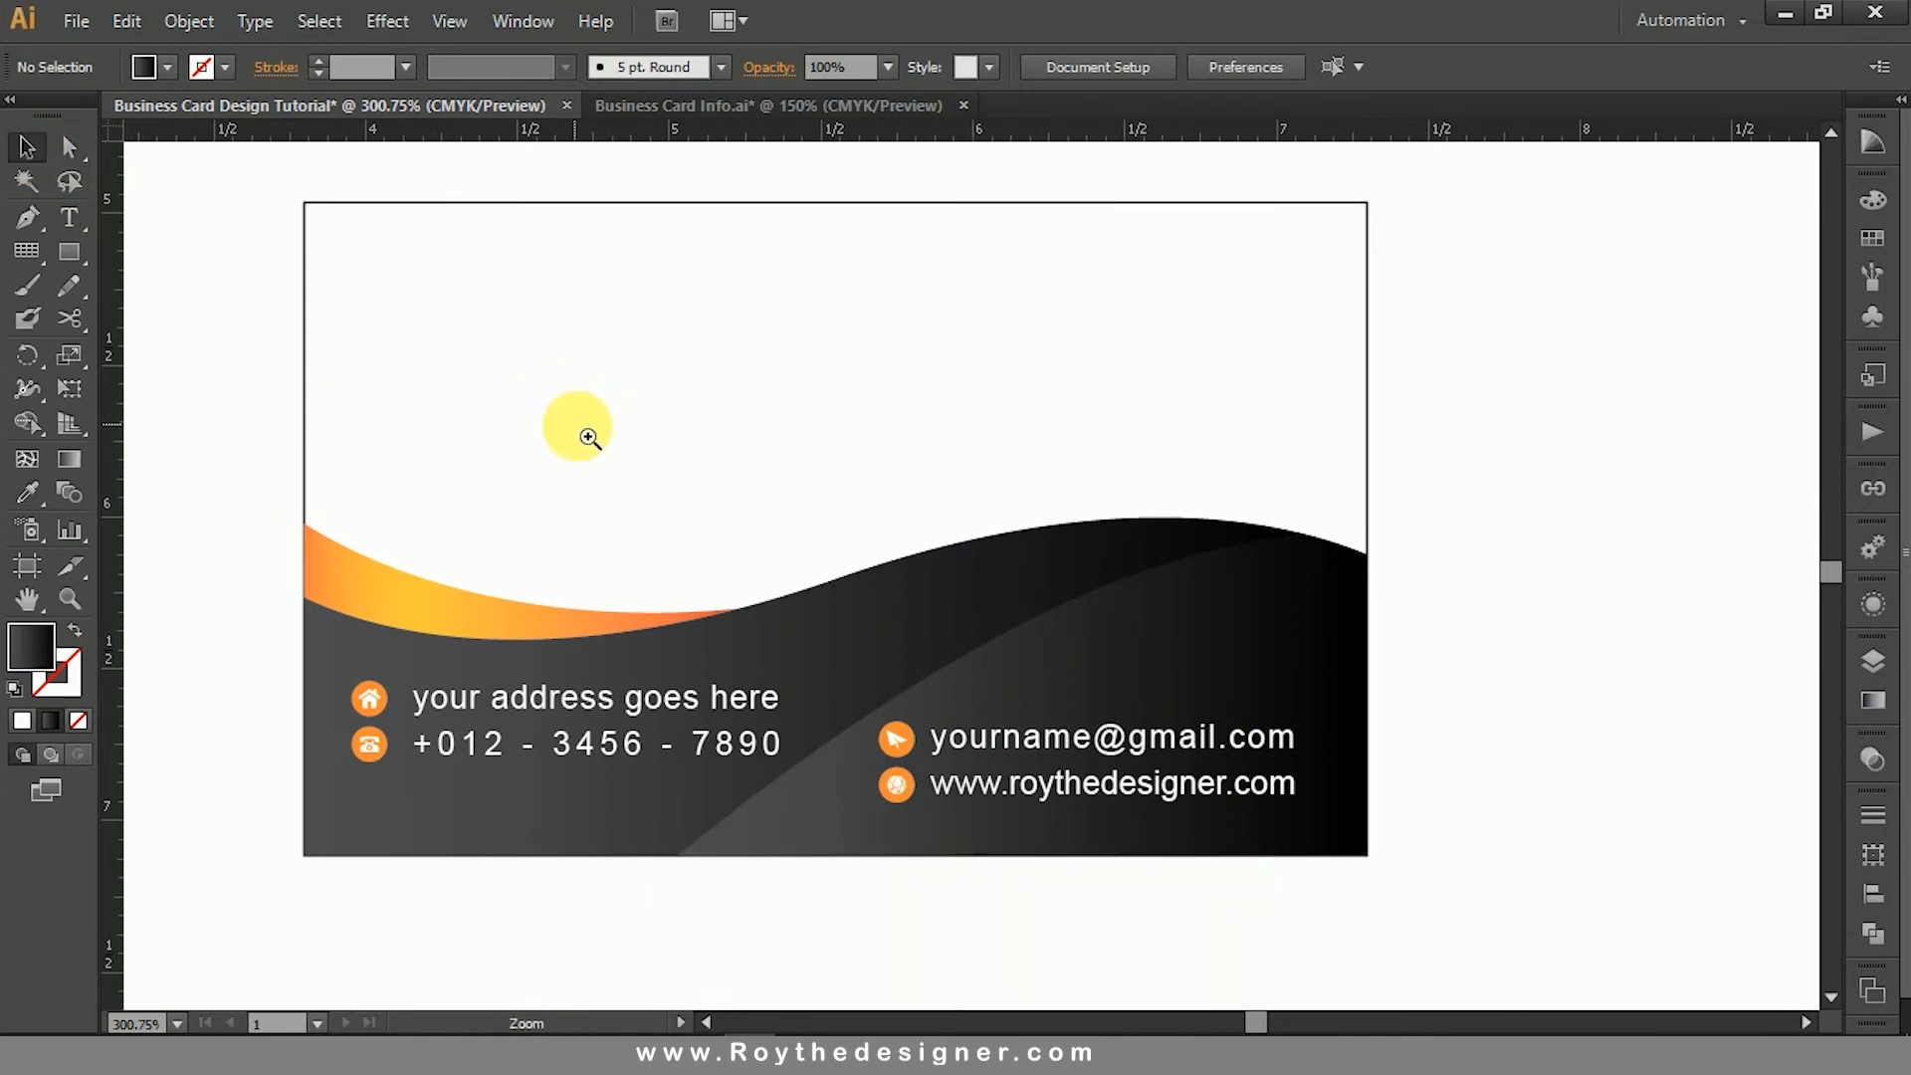
left_click(625, 429, "ctrl+alt")
left_click_drag(1177, 520, 958, 545)
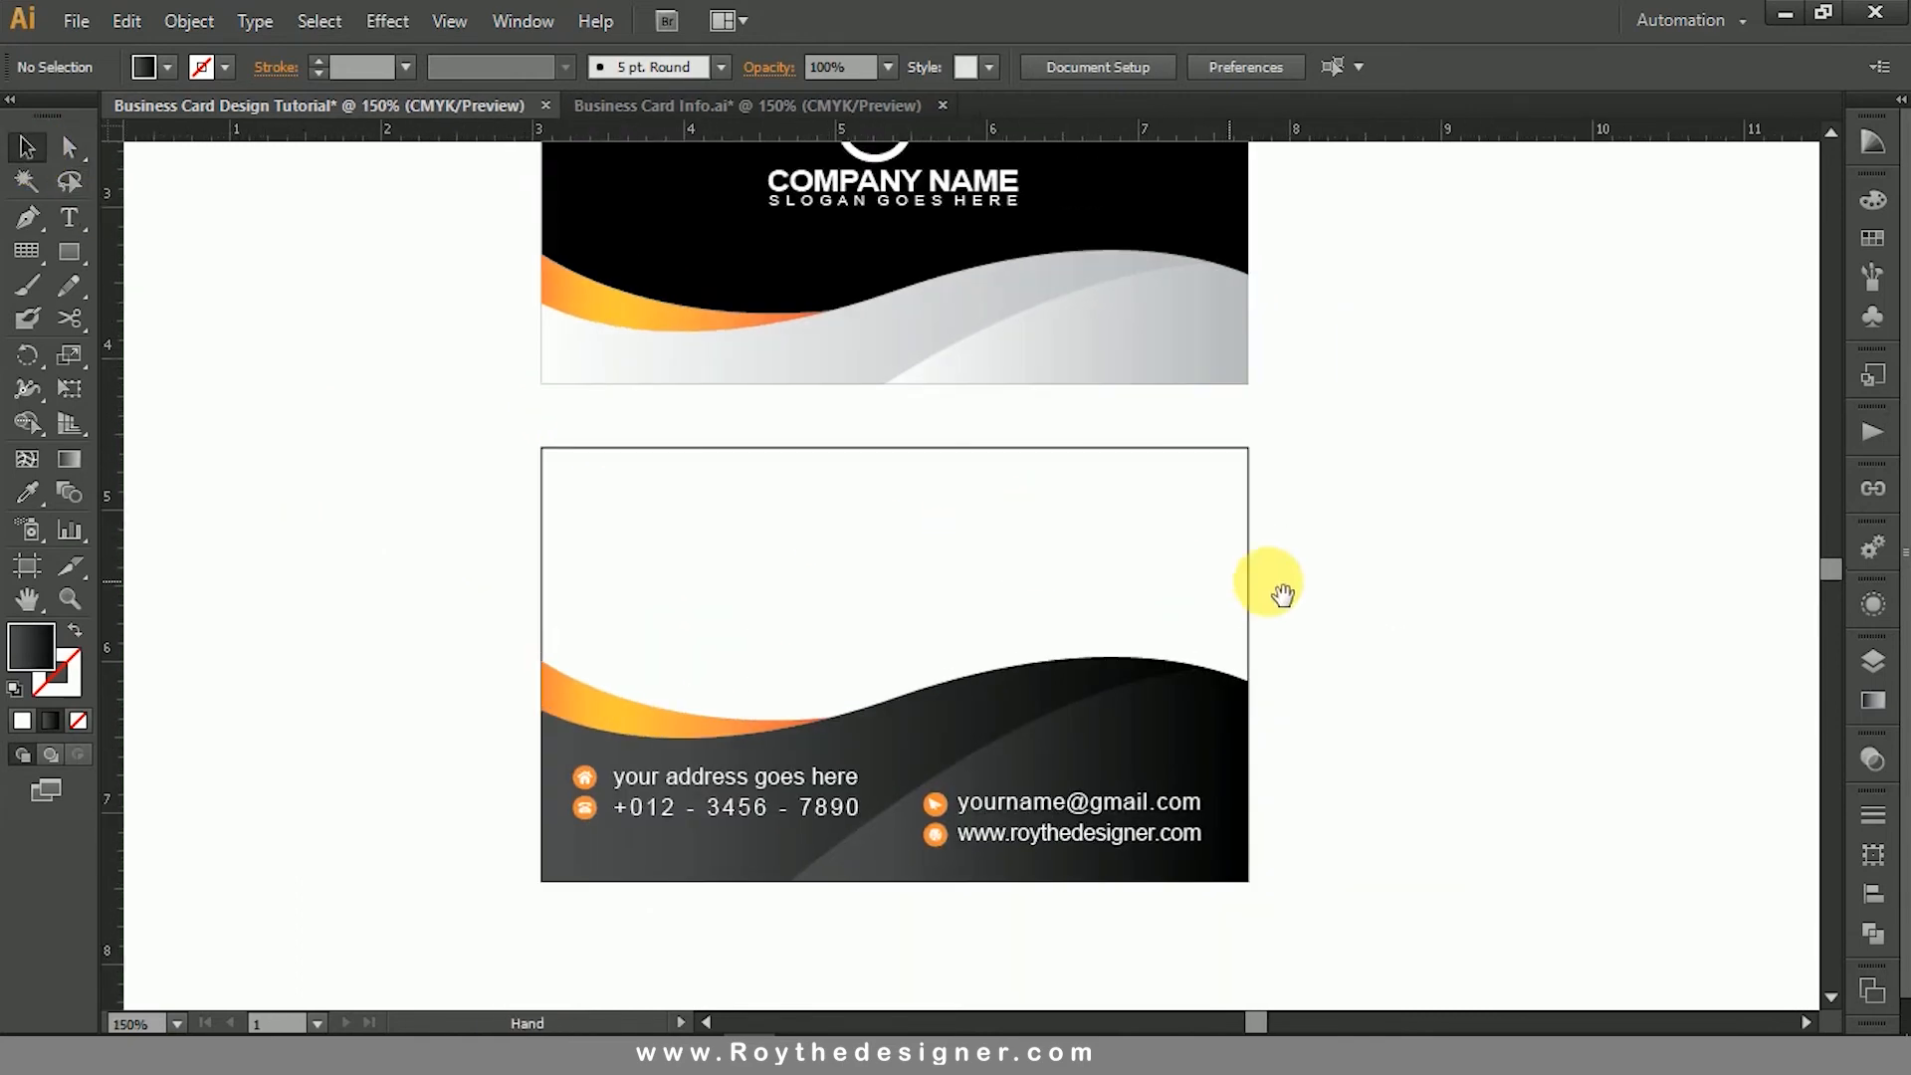
key("ctrl+minus")
key("ctrl+minus")
left_click_drag(1110, 185, 878, 665)
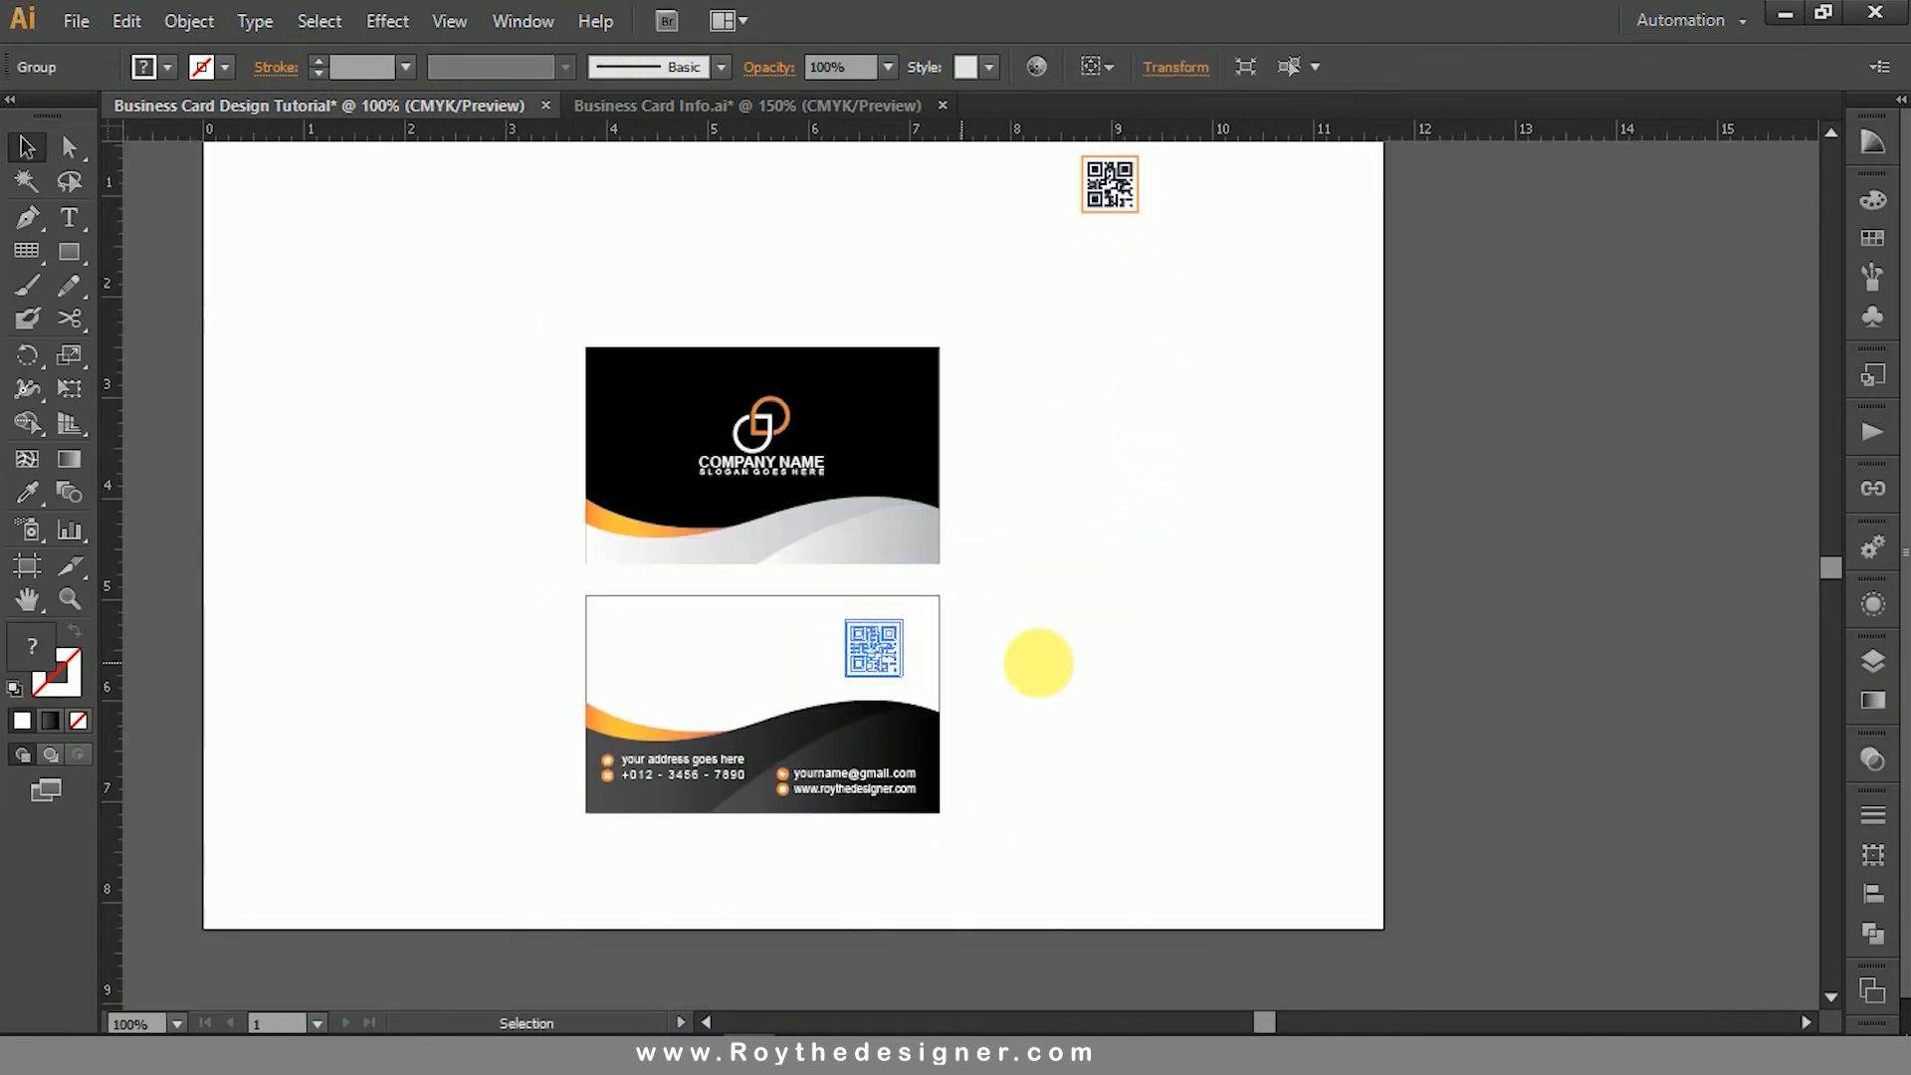
- Add a text block in the lower card's white area with the cardholder's full name in capitals and "FREELANCER" on a second line
left_click(1040, 661)
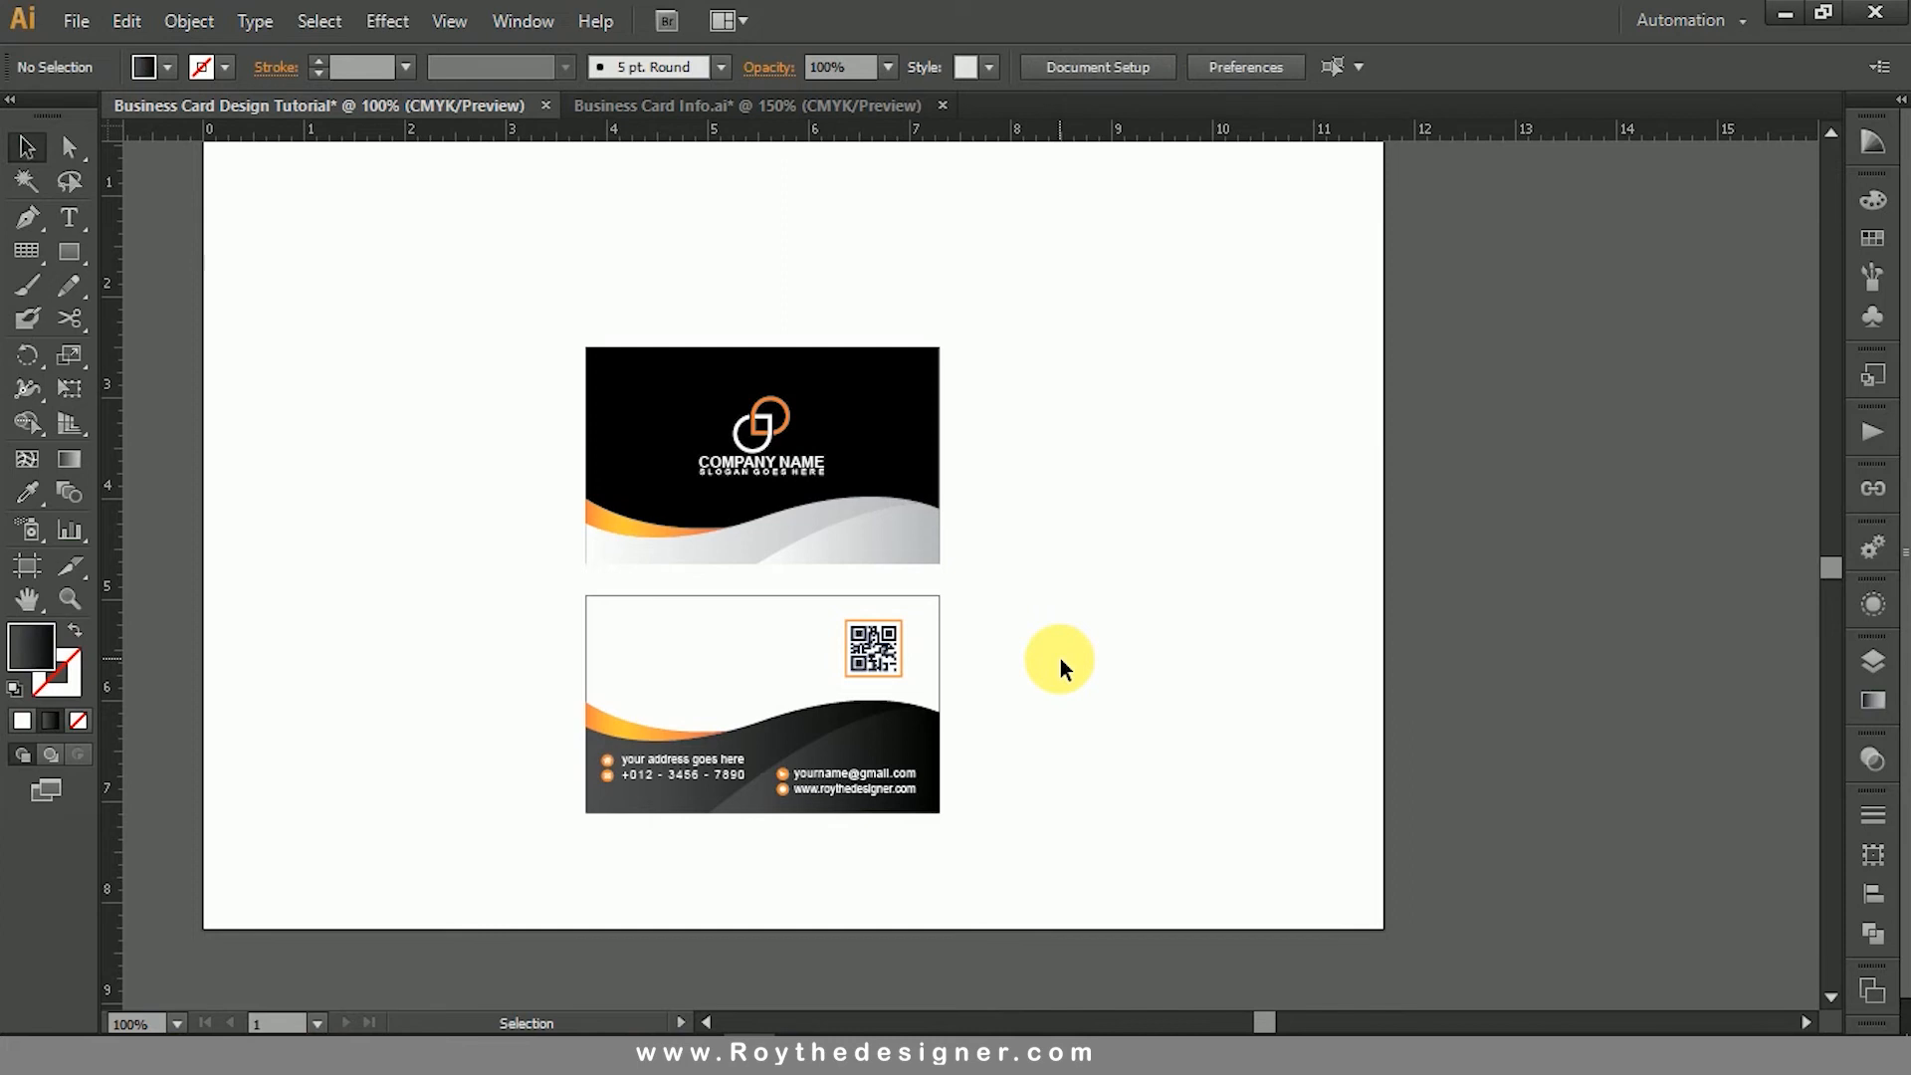
key("space")
left_click_drag(1075, 661, 1168, 571)
key("ctrl+space")
mouse_move(571, 443)
left_mouse_down()
mouse_move(1152, 768)
mouse_move(1211, 773)
left_mouse_up()
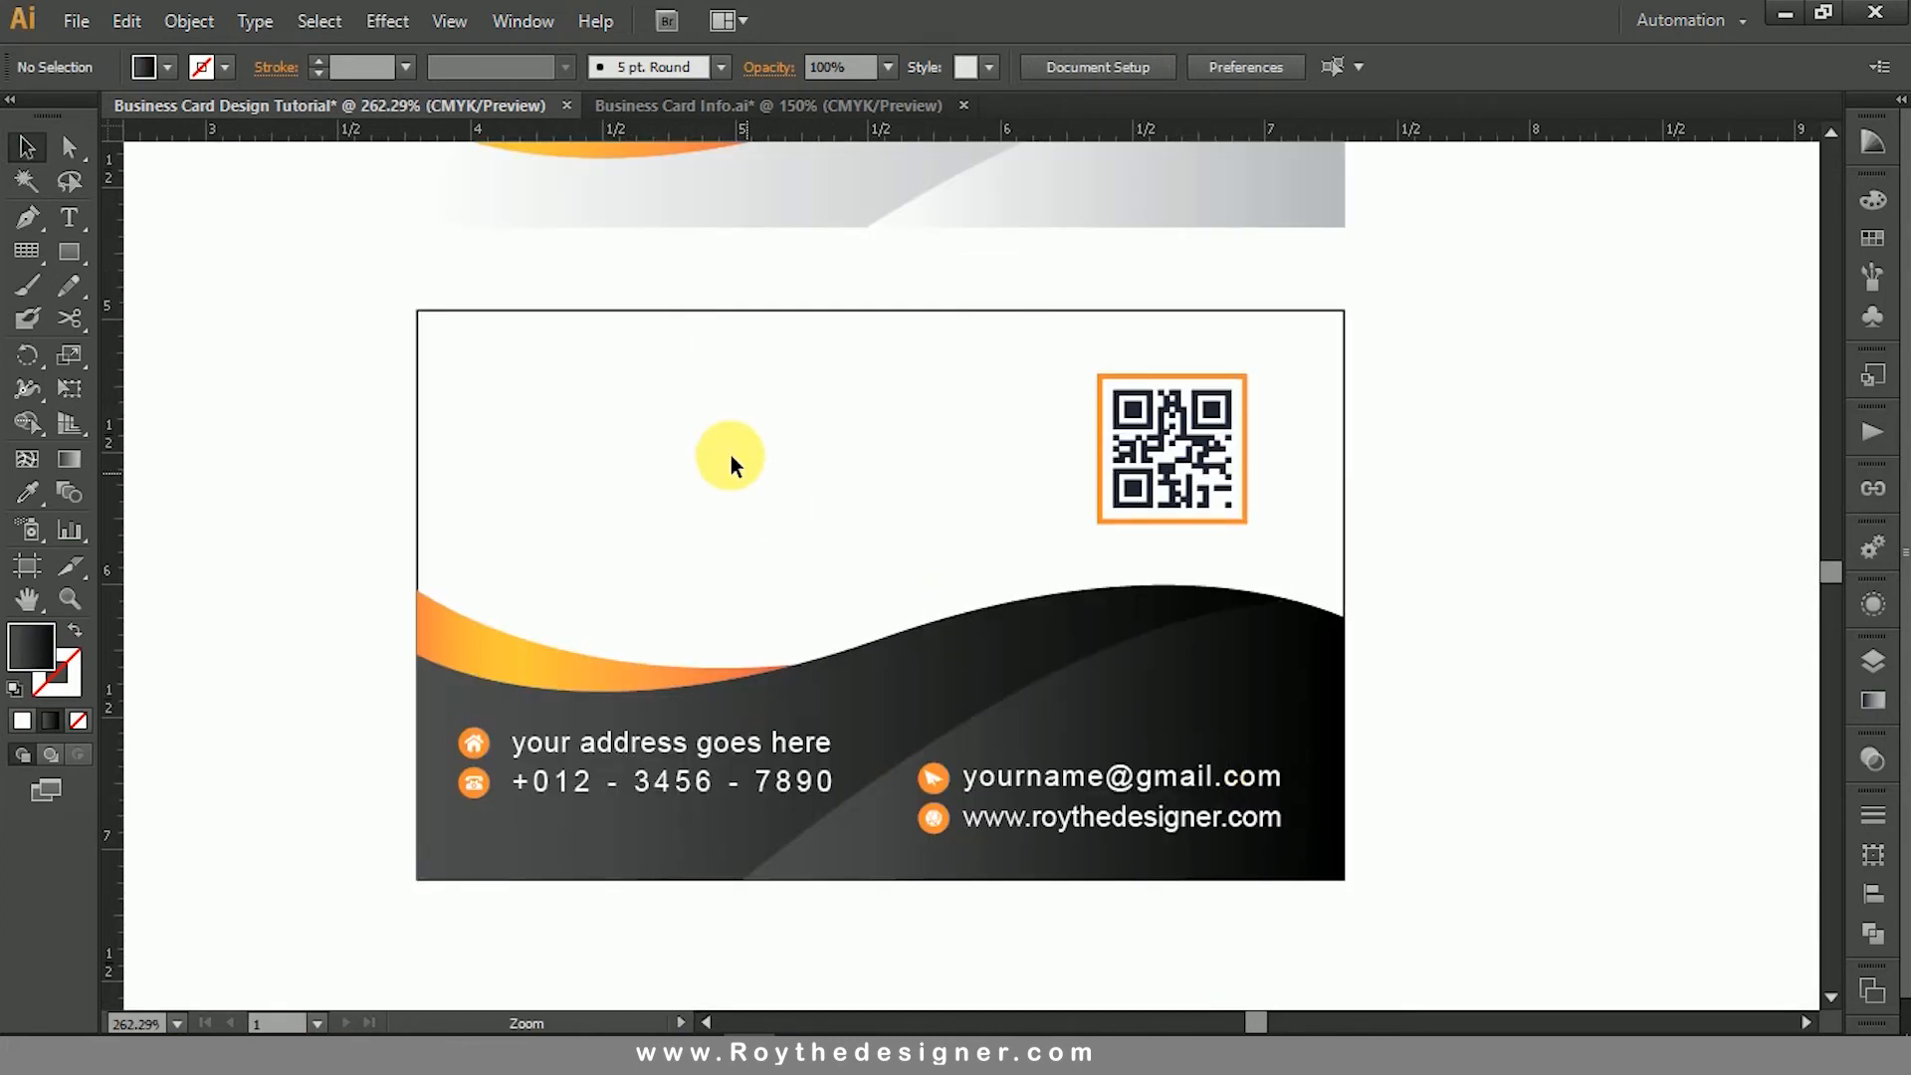
left_click(61, 206)
left_click(563, 473)
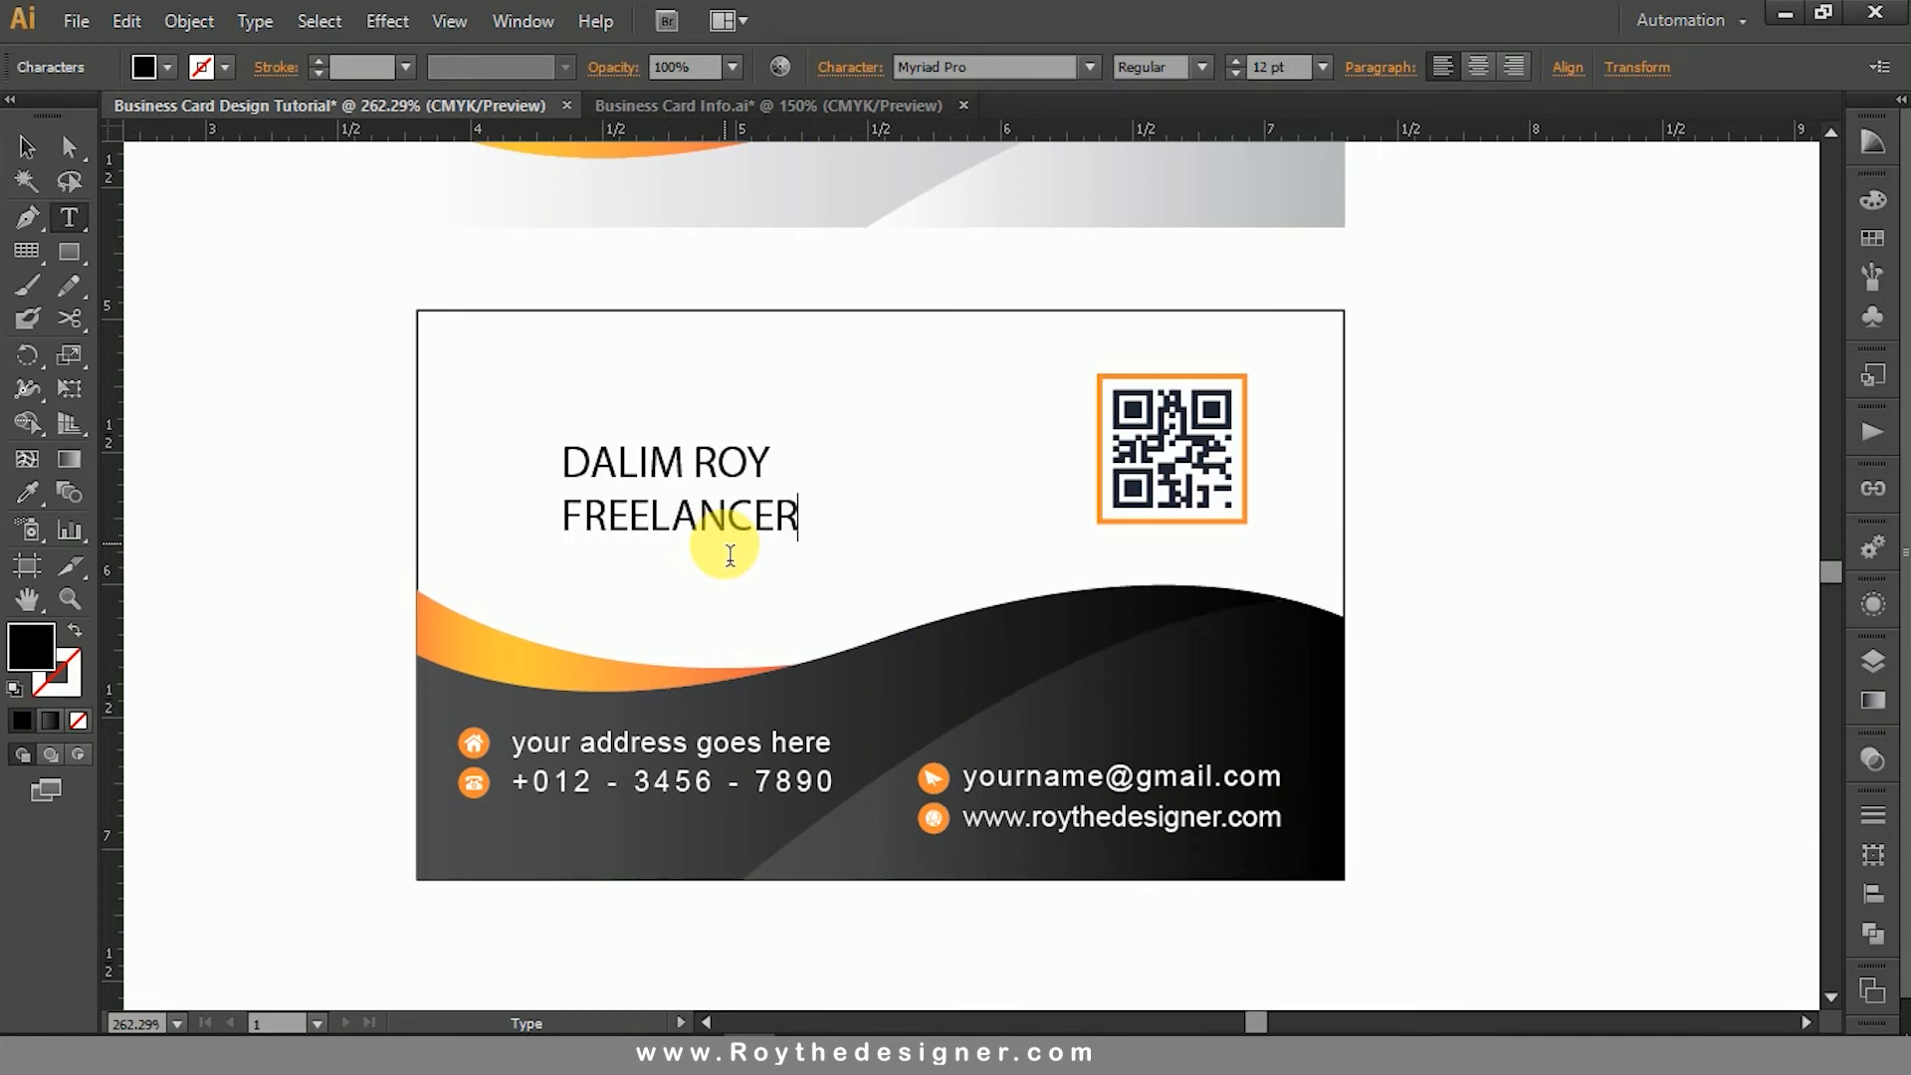
- Change the font of the name and job title text block to Nexa Bold
left_click(27, 146)
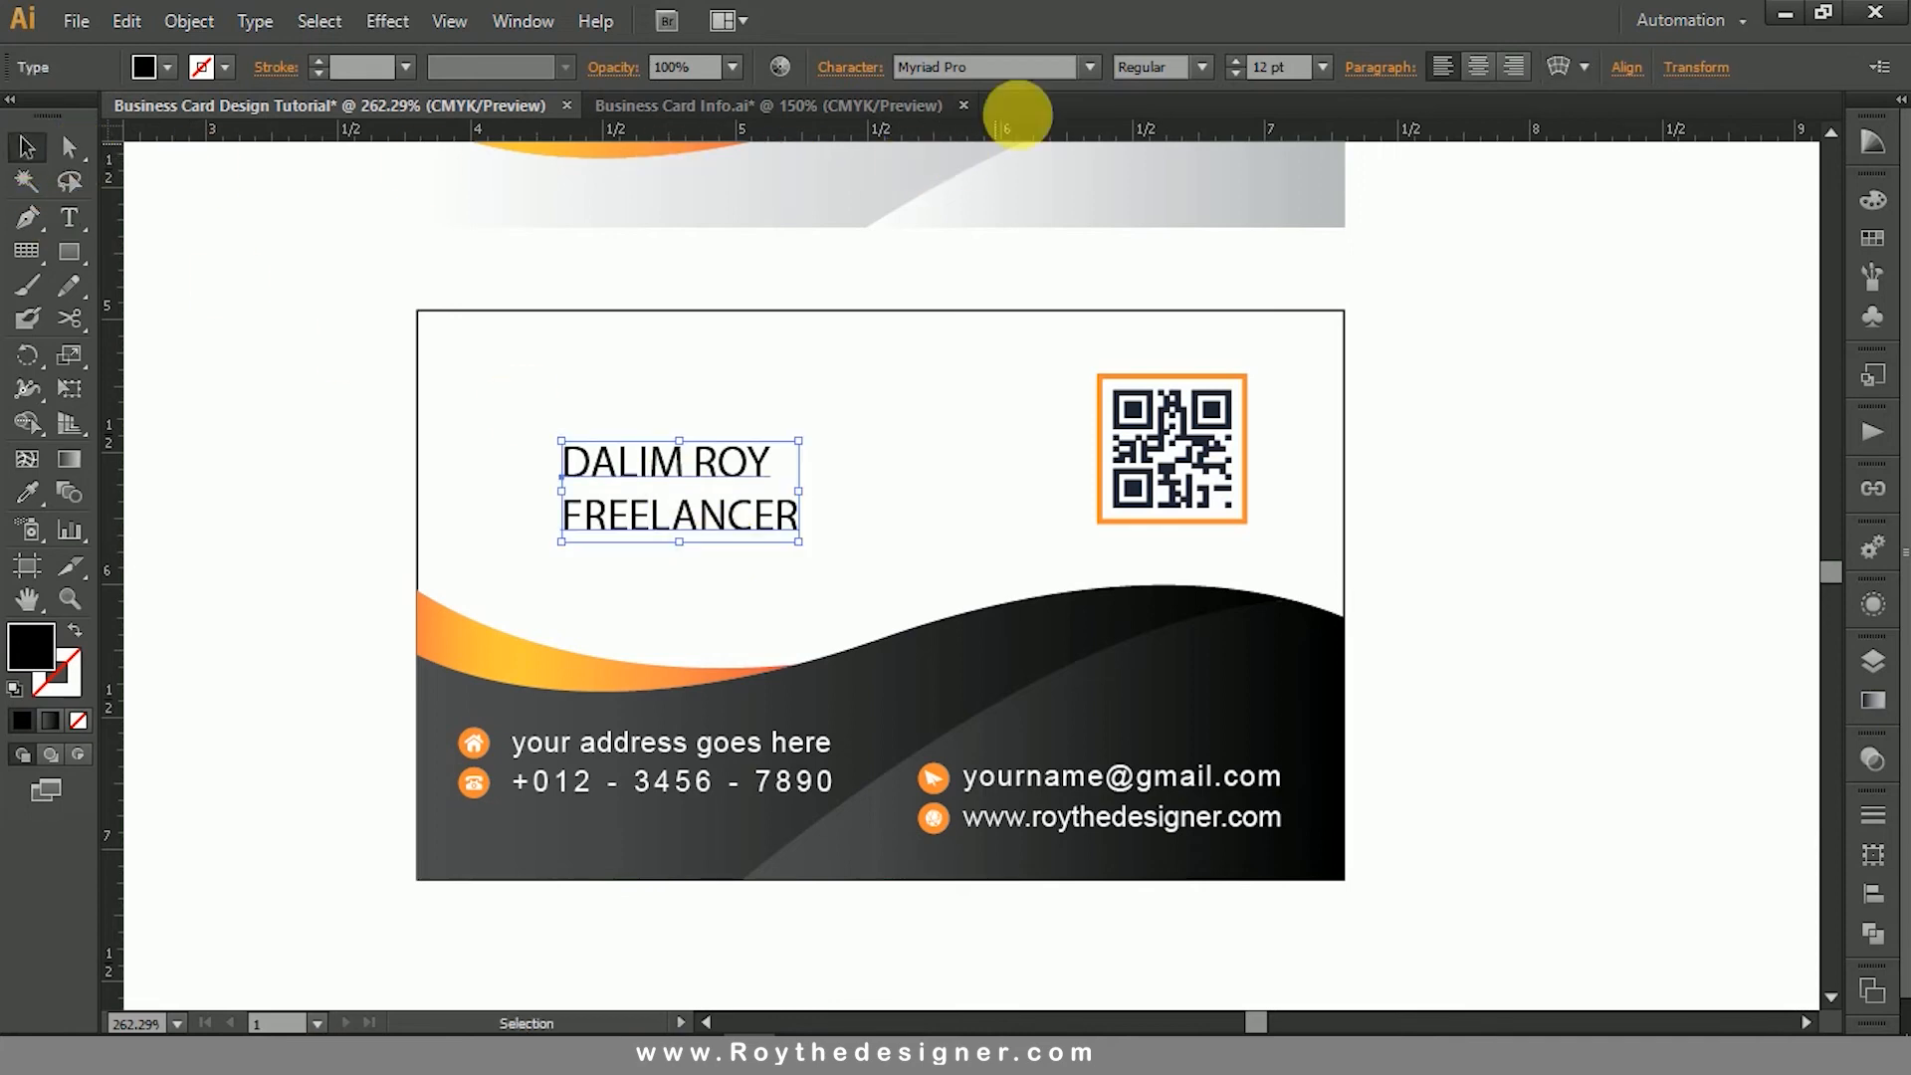
left_click(1026, 71)
scroll(1027, 71, "up", 1)
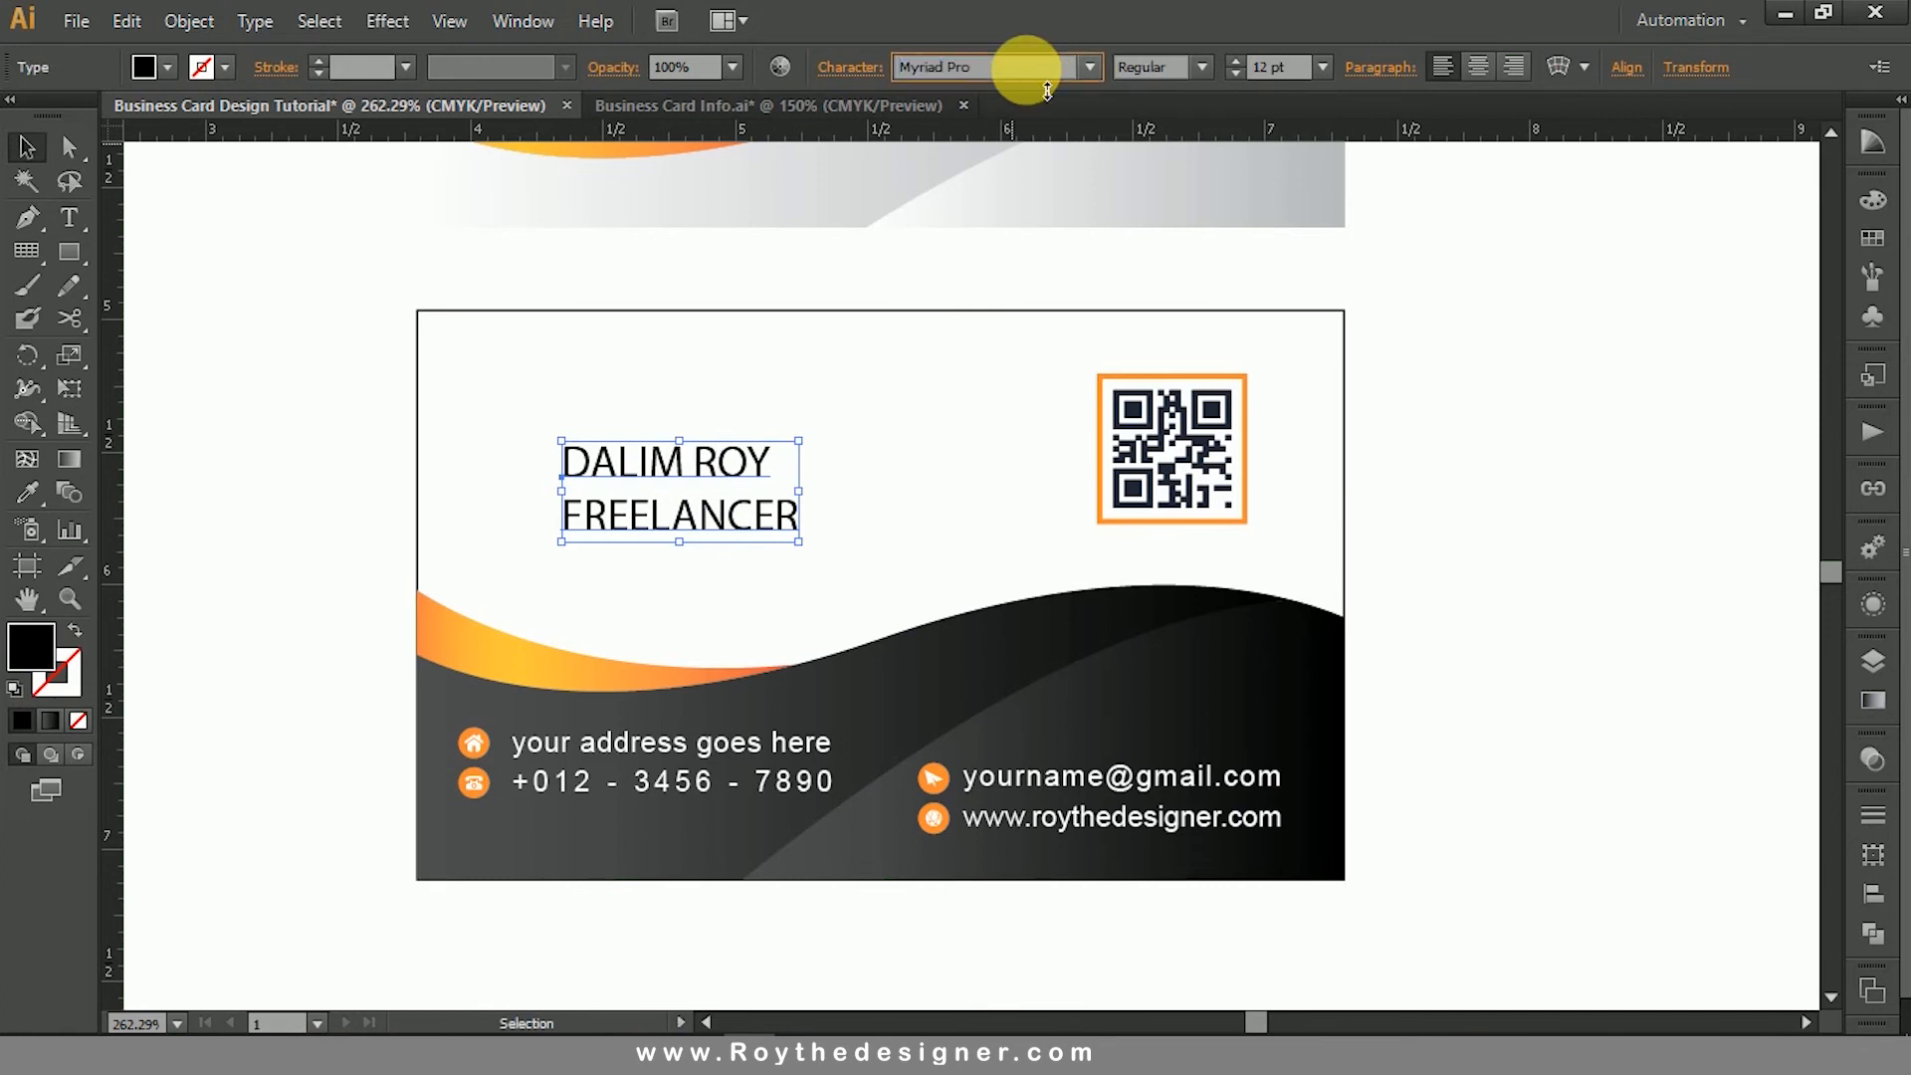
scroll(1048, 90, "down", 1)
scroll(1047, 90, "down", 1)
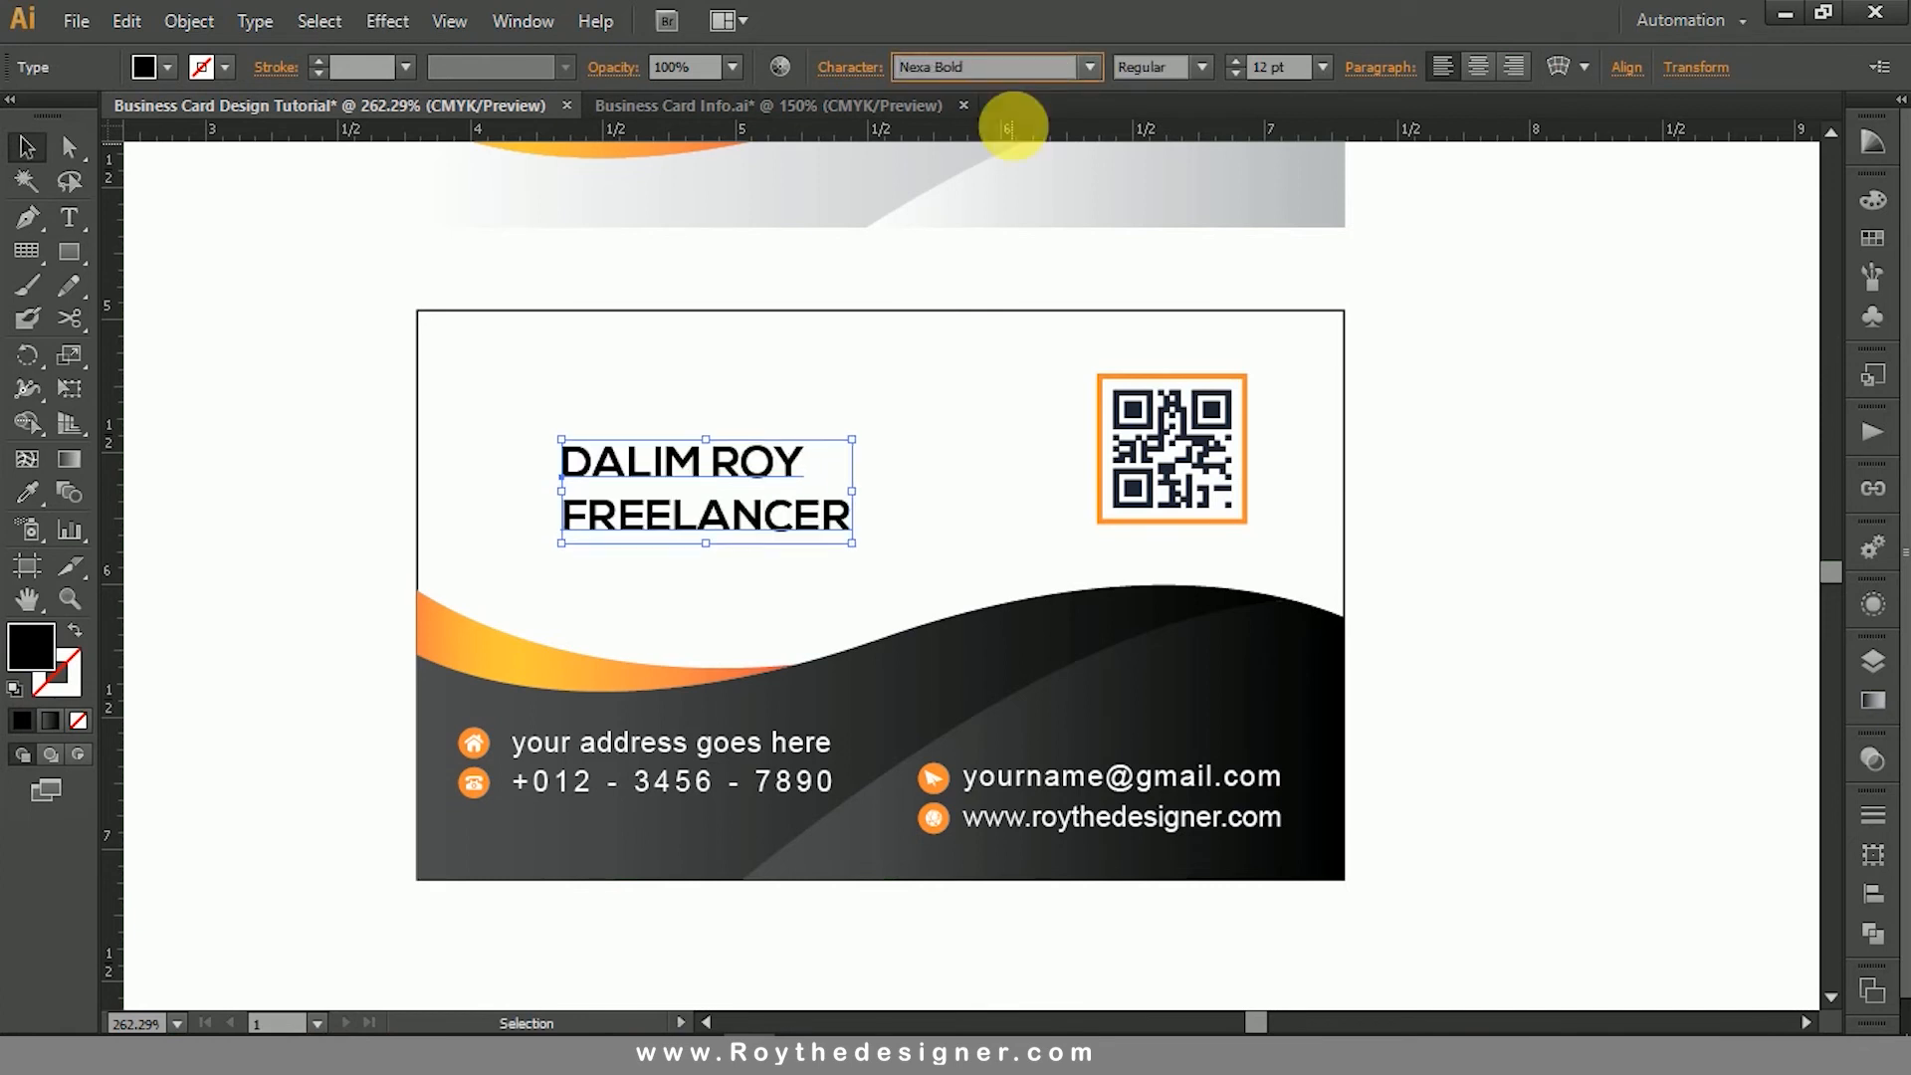
- Reduce the font size of the "FREELANCER" line to 6 pt
key("t")
double_click(807, 515)
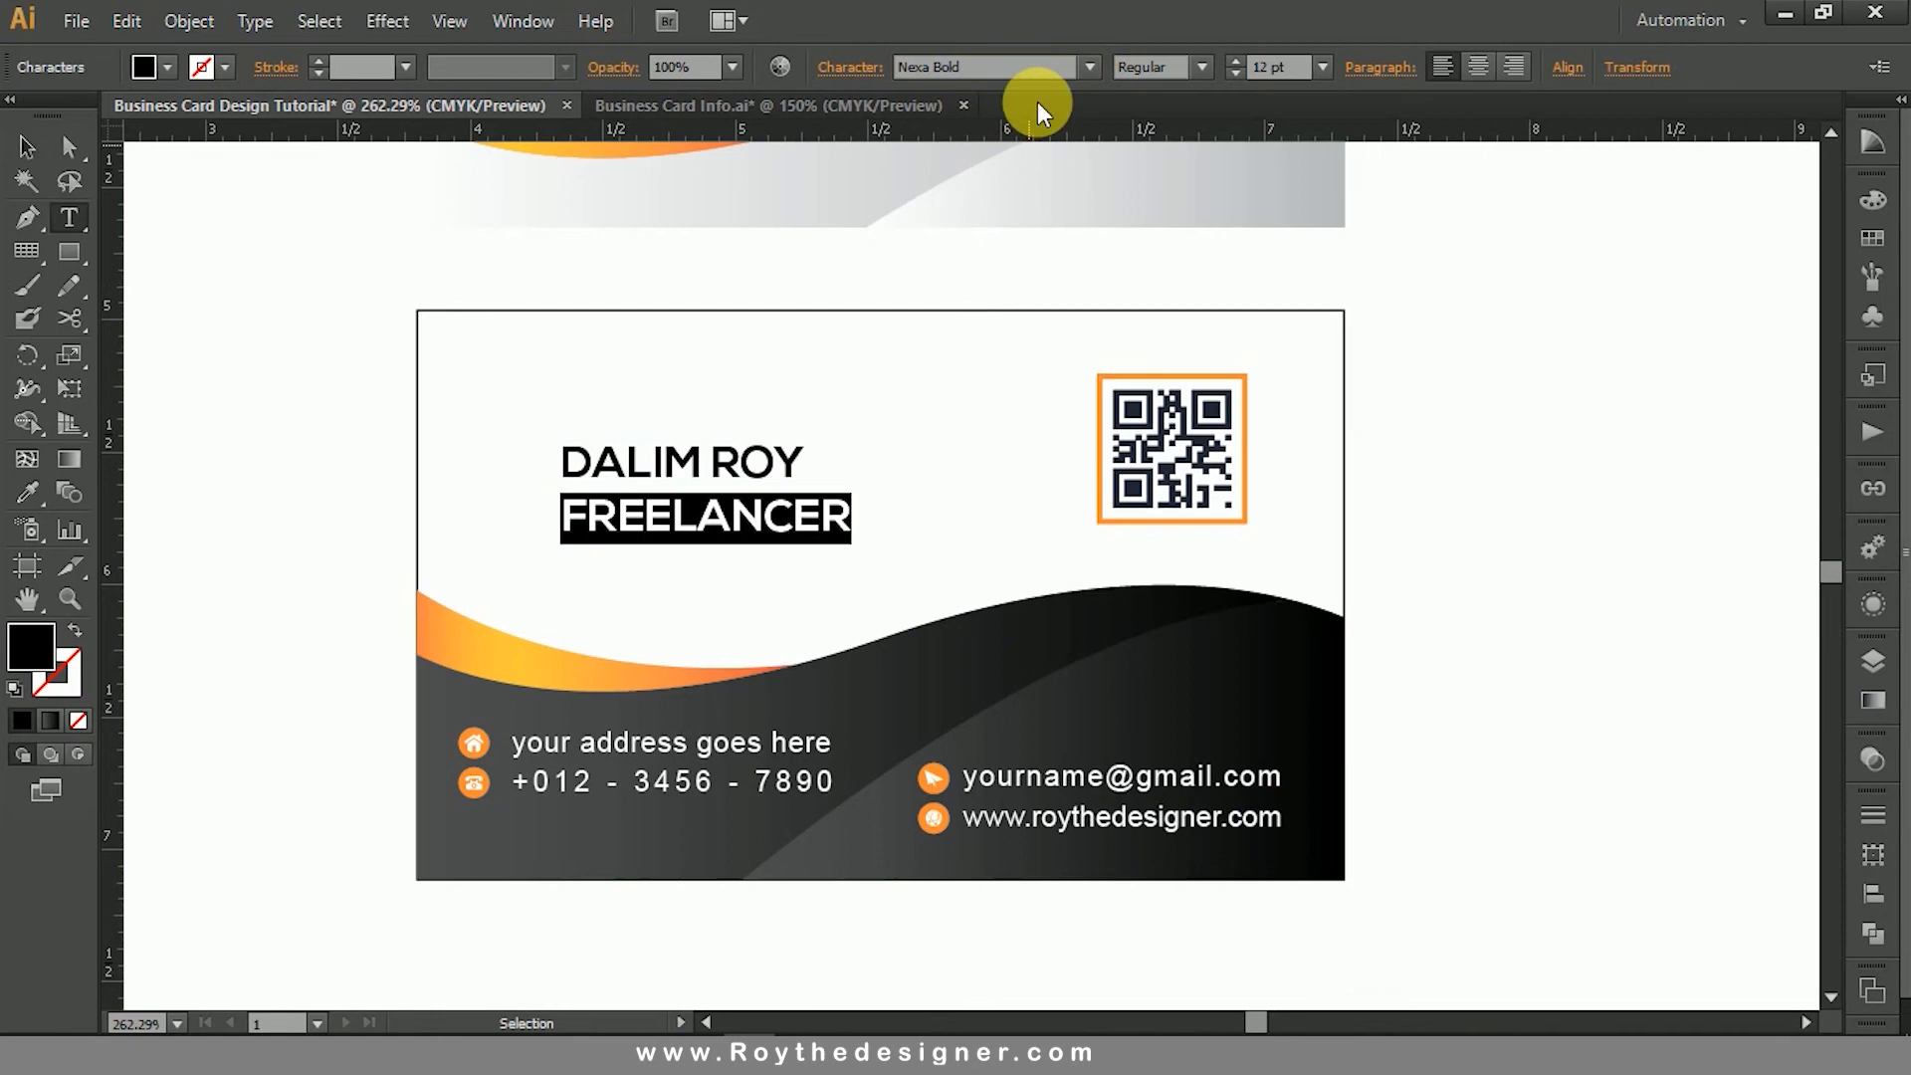
left_click(1173, 96)
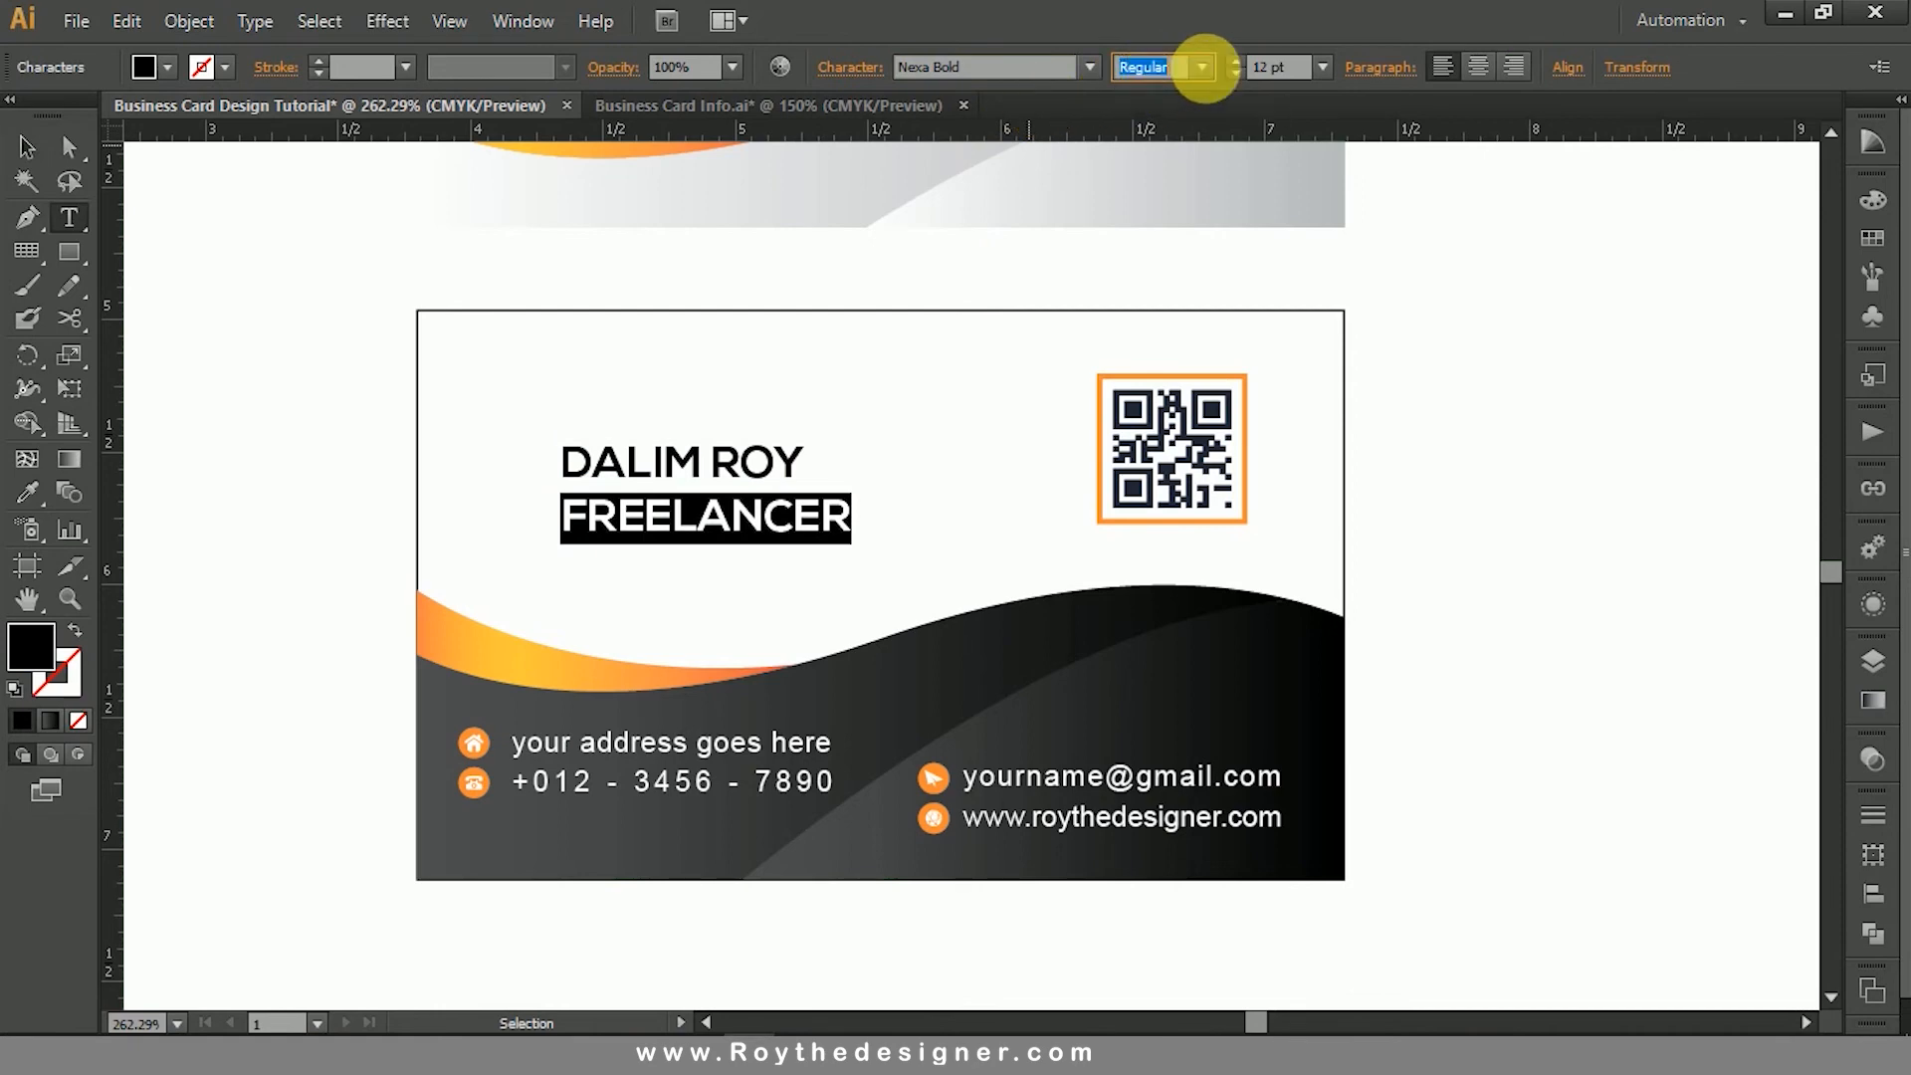
left_click(1269, 67)
type("10")
key("Return")
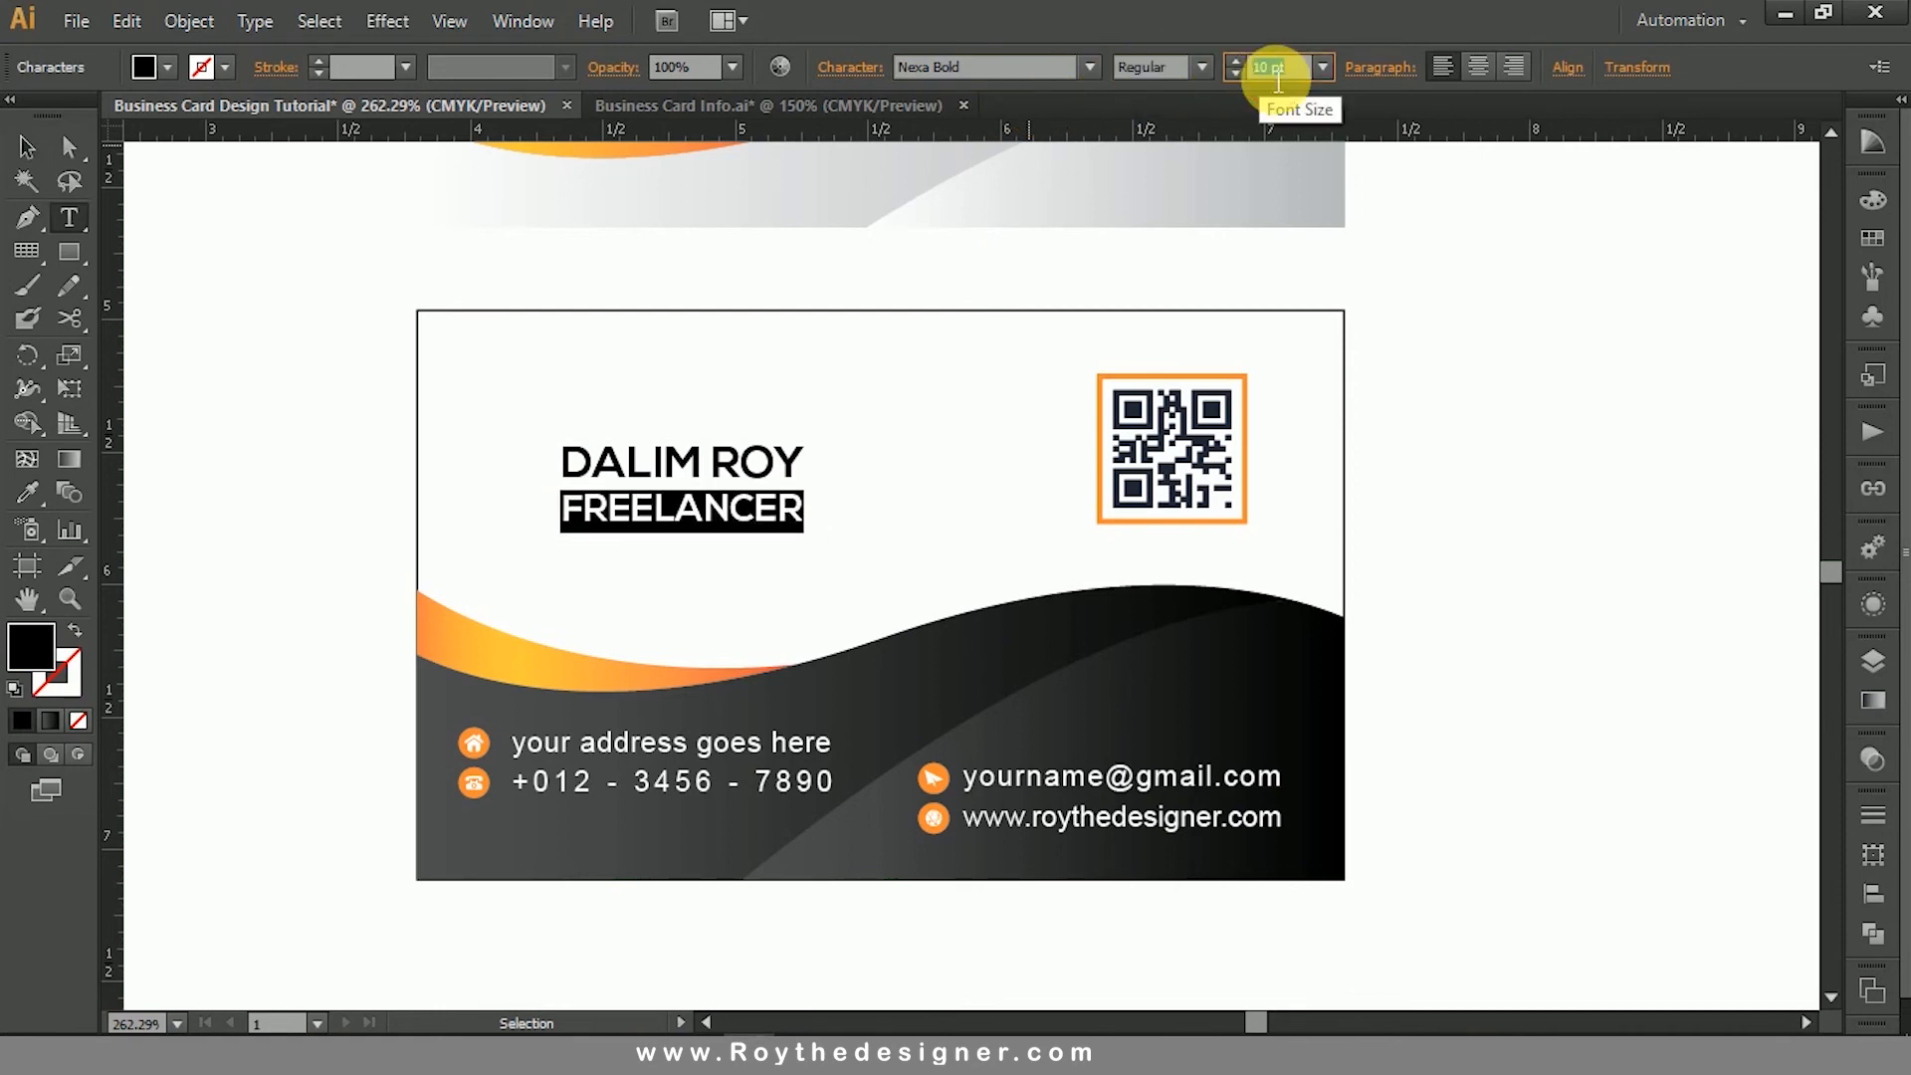
key("Down")
key("Down")
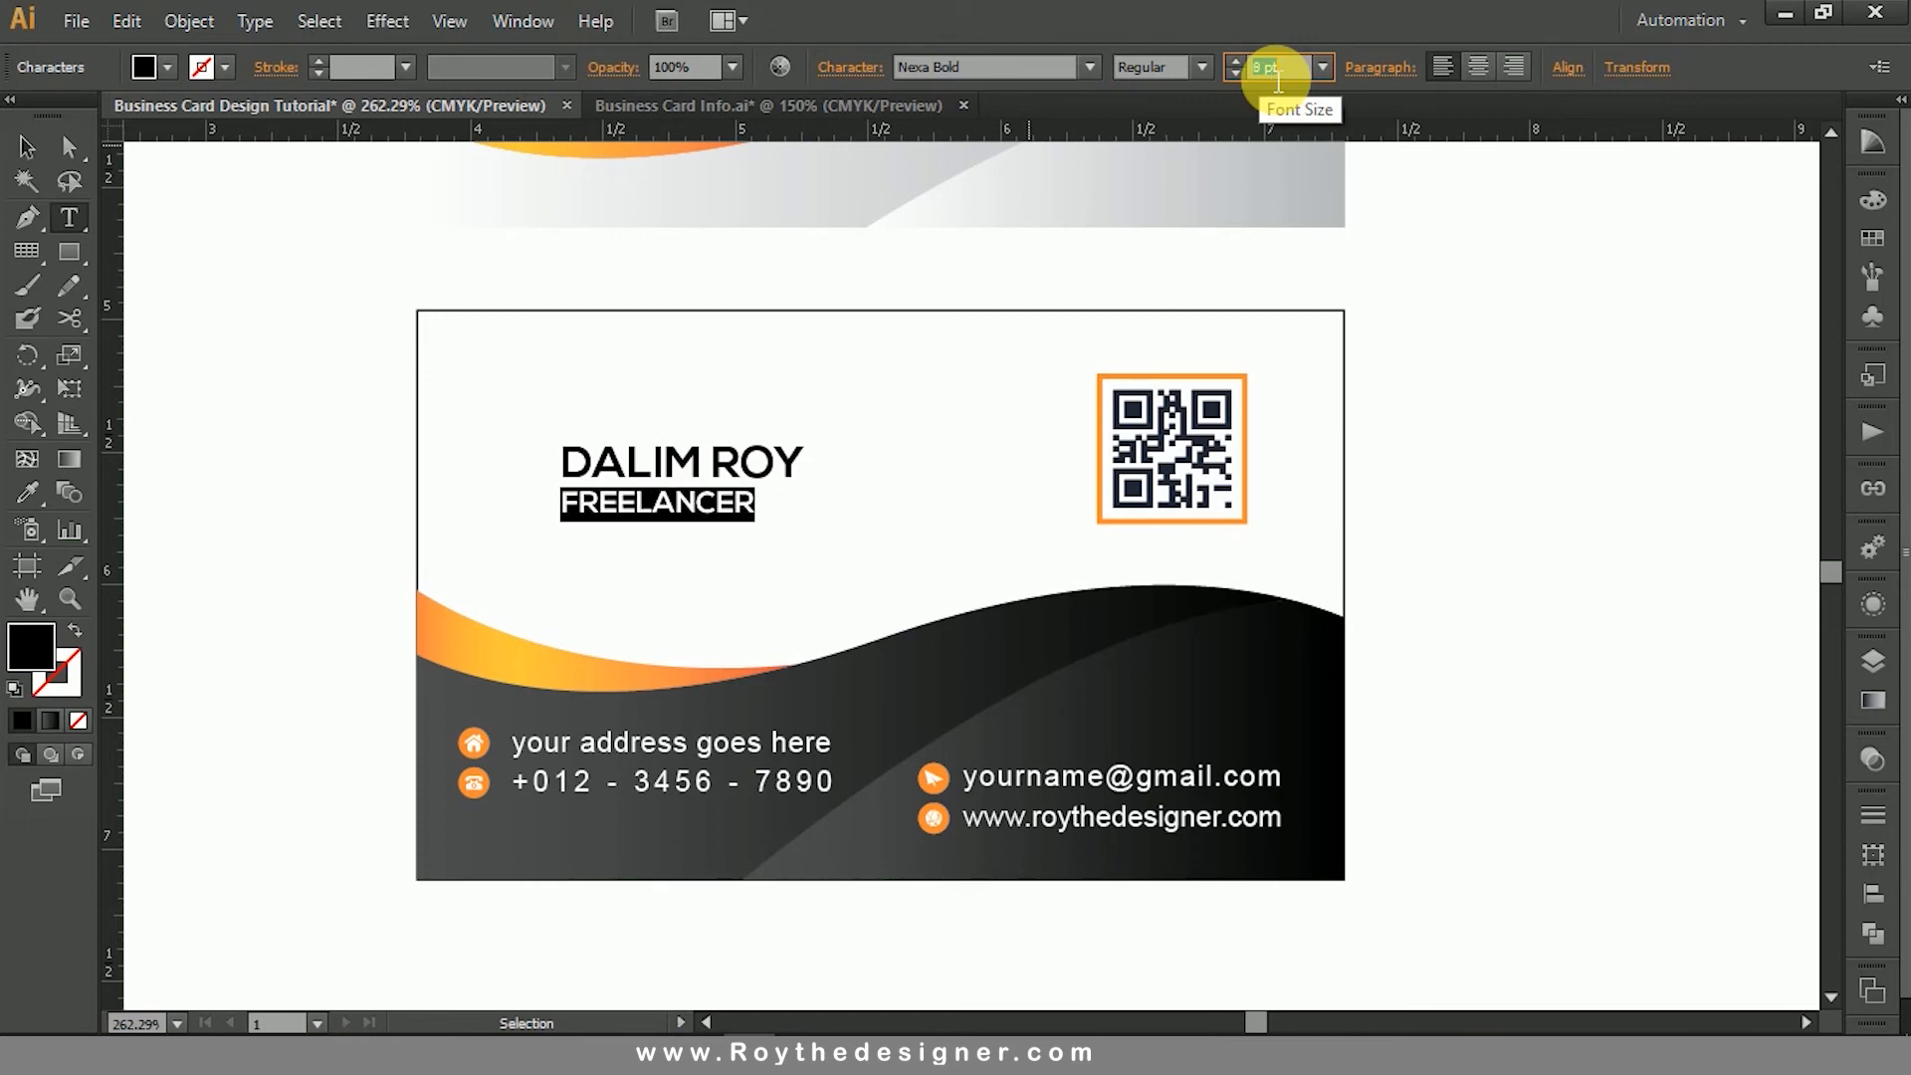
key("Down")
key("Down")
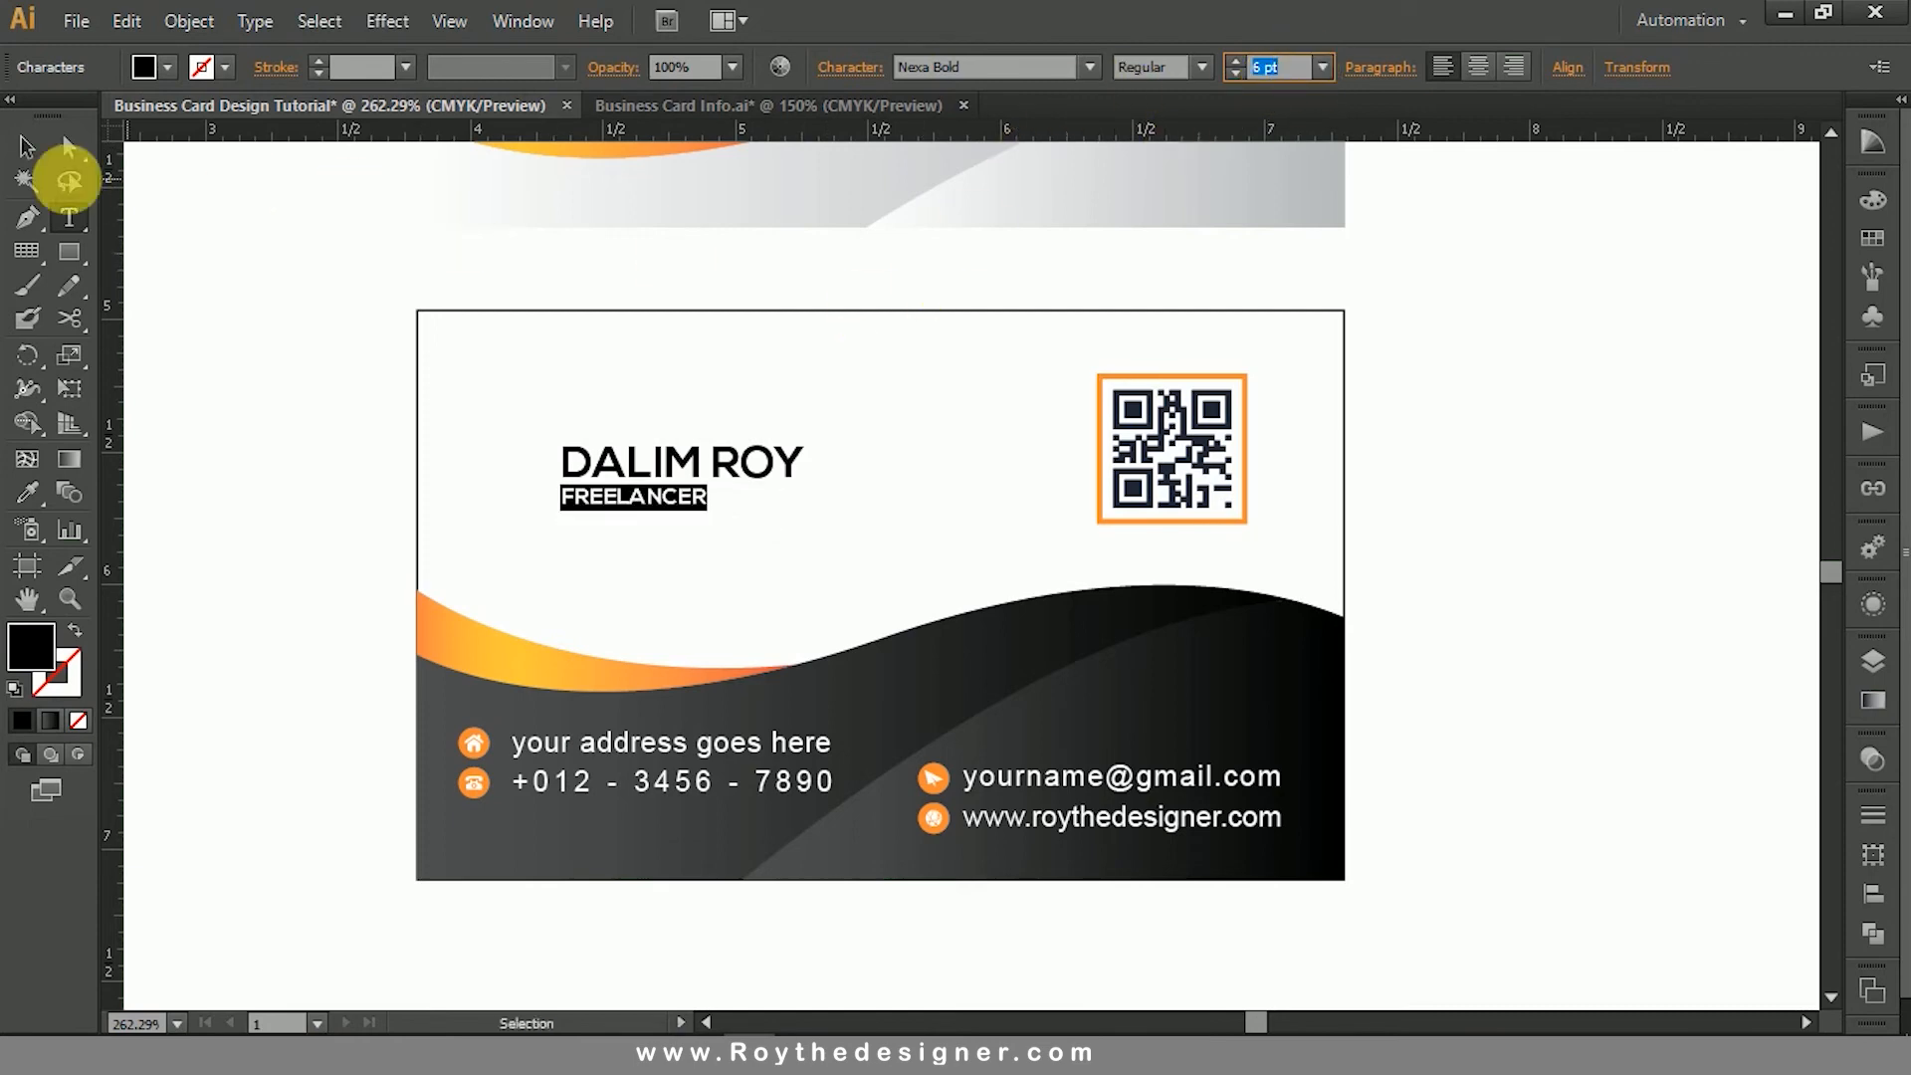
- Scale the name and job title block up proportionally until the name is about 16.7 pt, and shift it slightly left
left_click(27, 147)
left_click(609, 370)
left_click_drag(332, 265, 1271, 820)
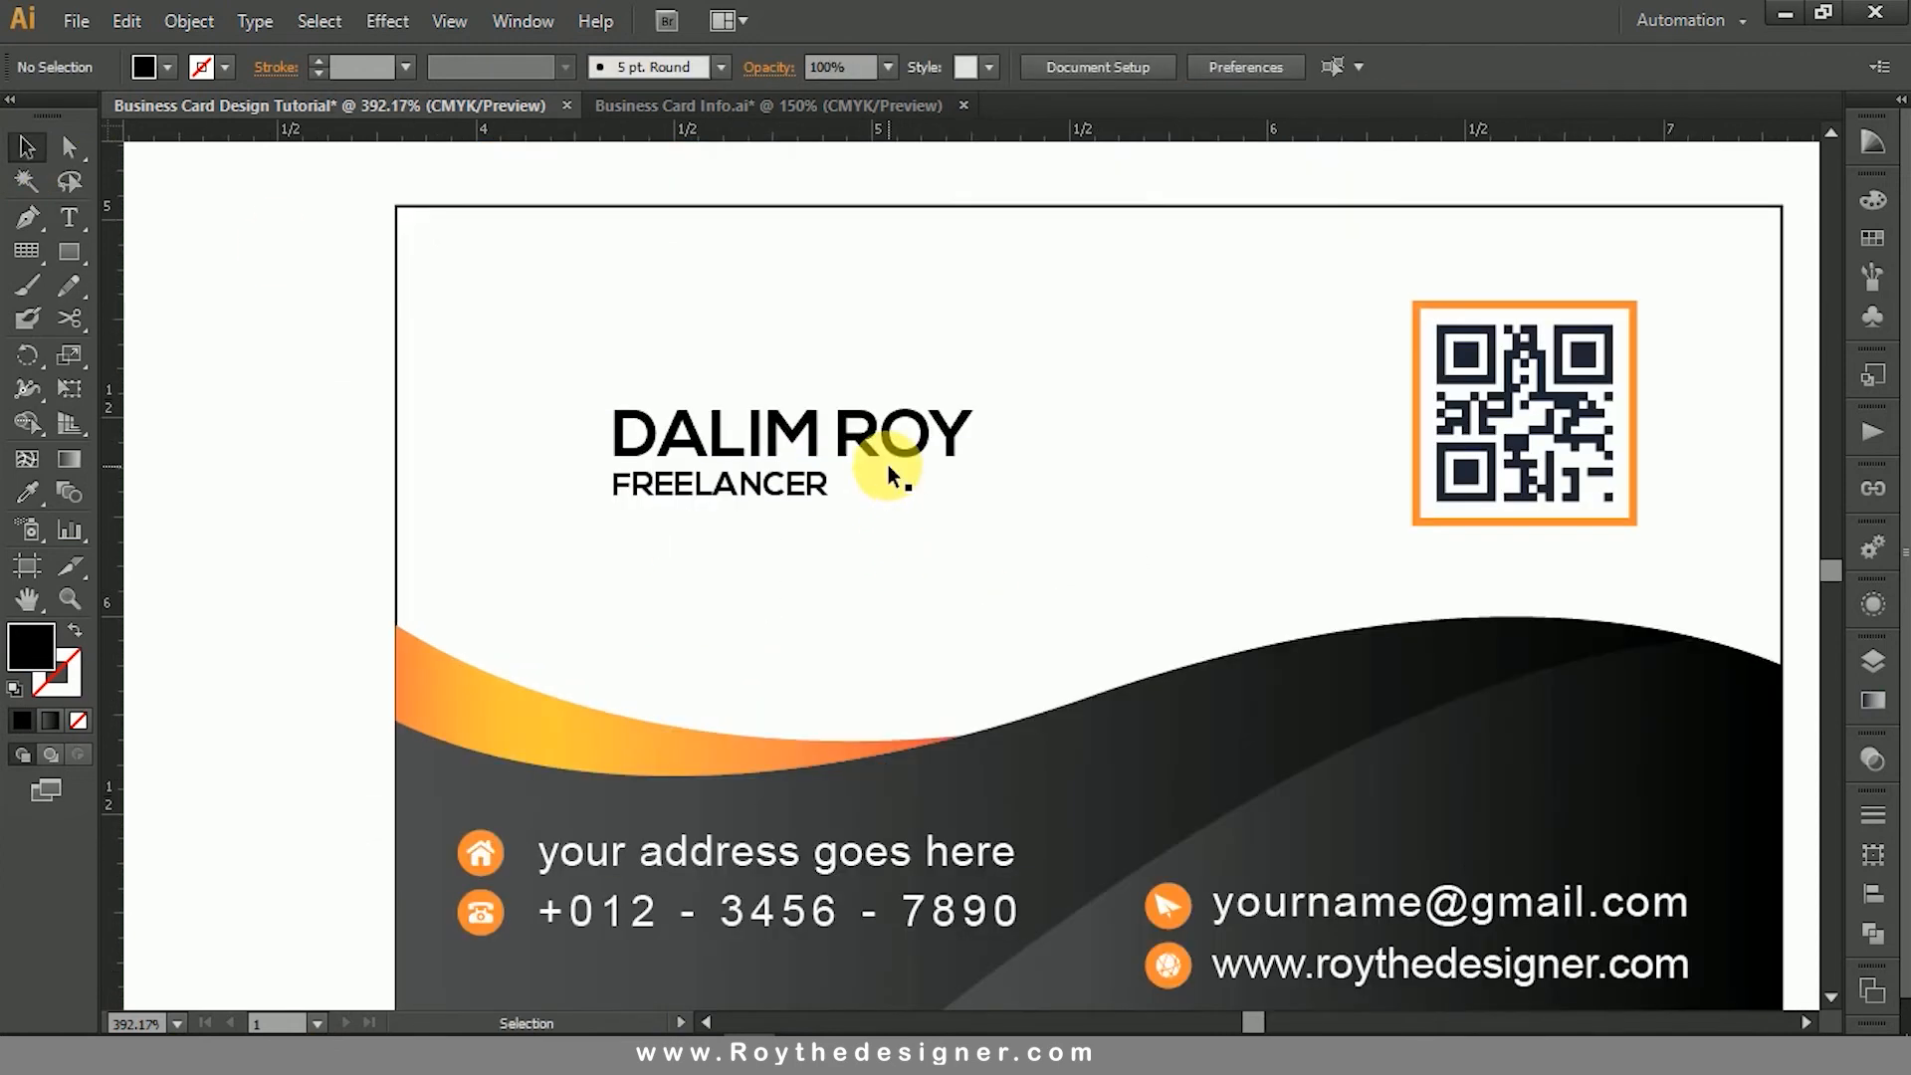
left_click(888, 464)
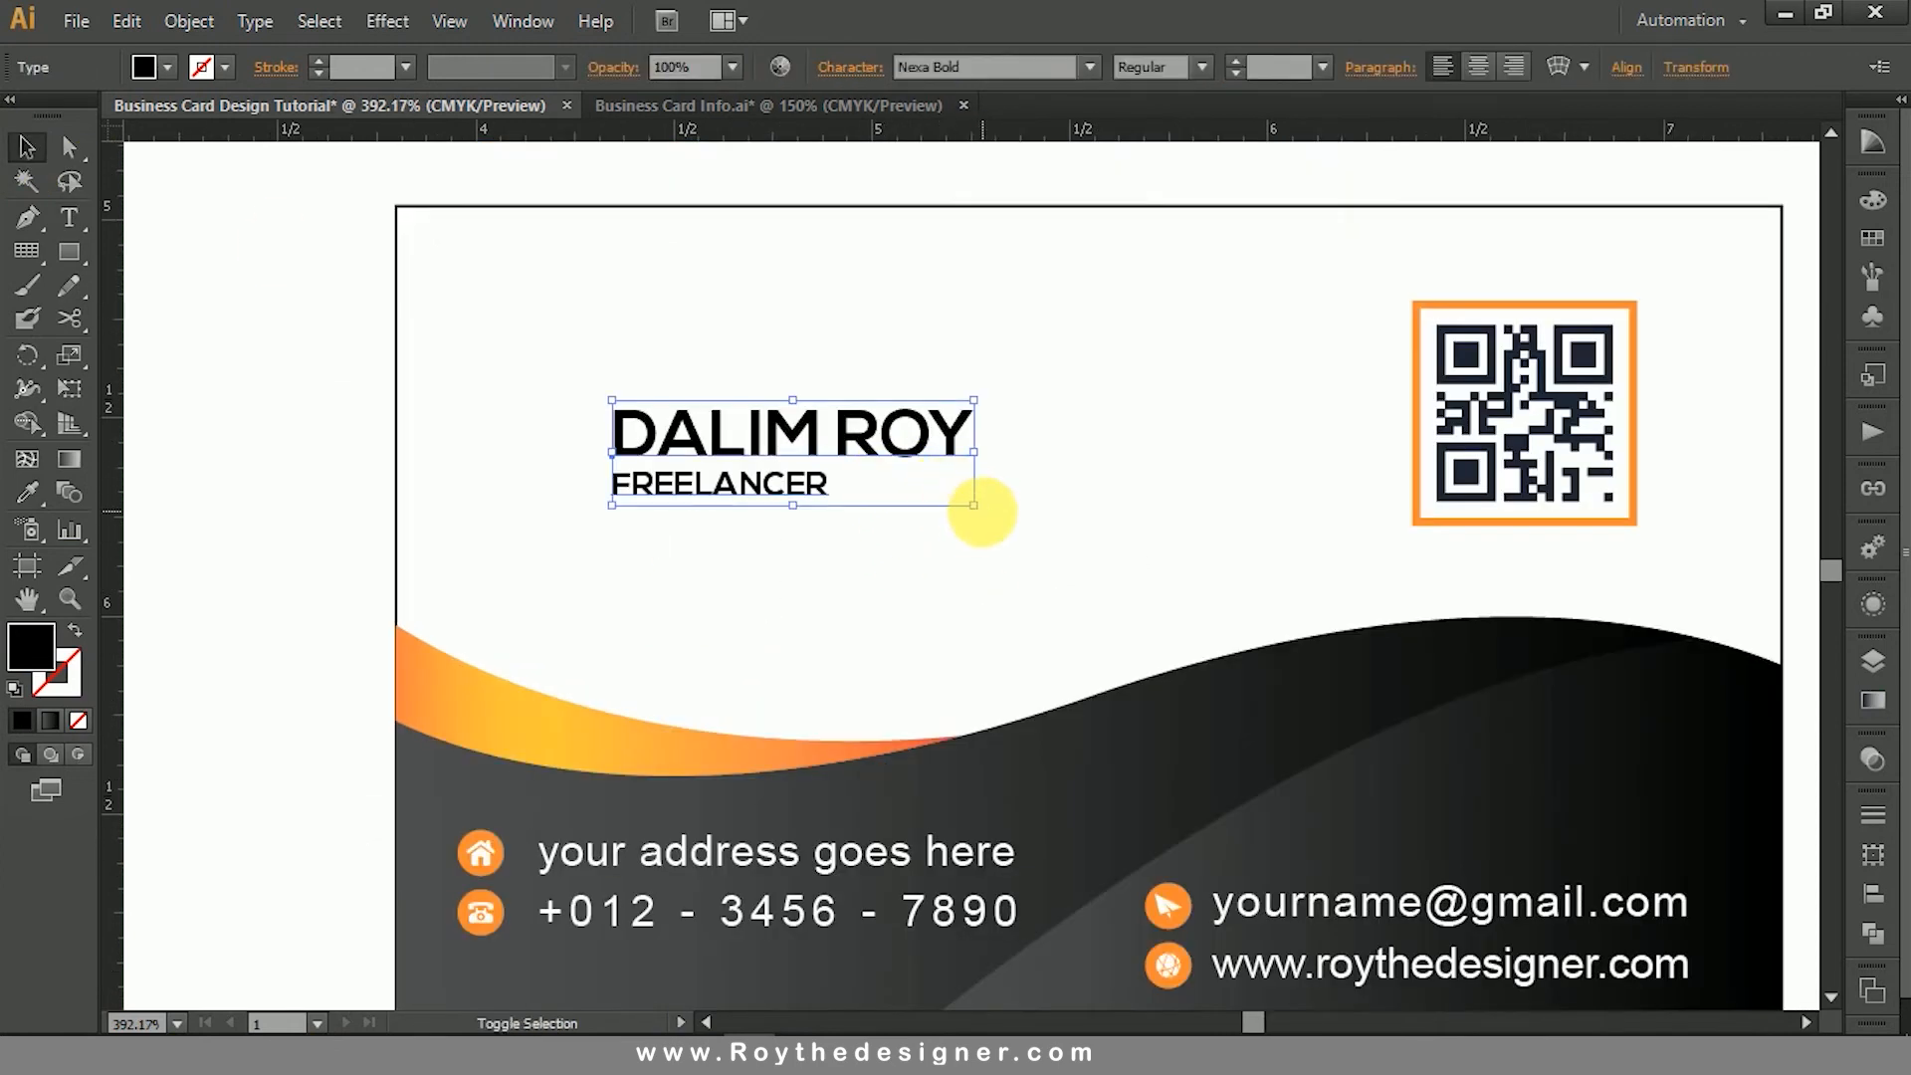
left_click_drag(980, 509, 1115, 547)
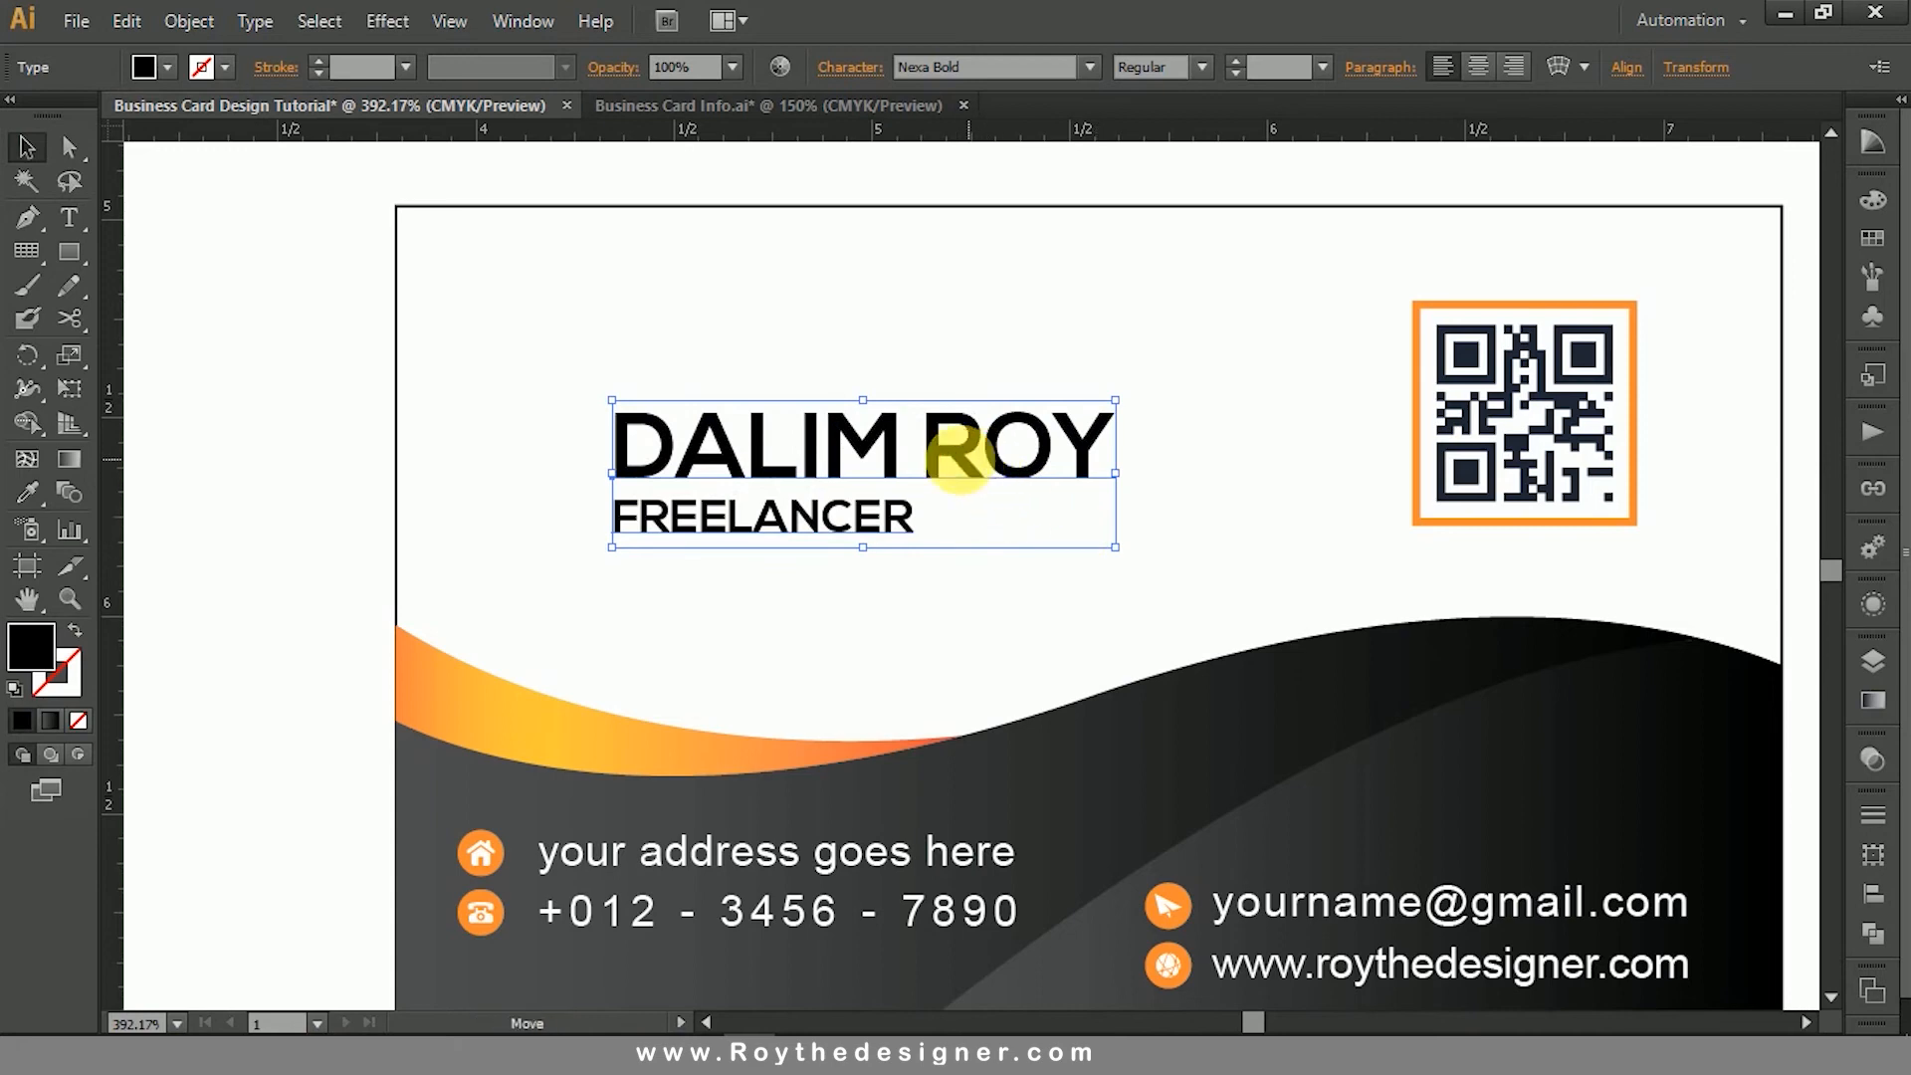
left_click_drag(959, 453, 925, 453)
left_click(1161, 468)
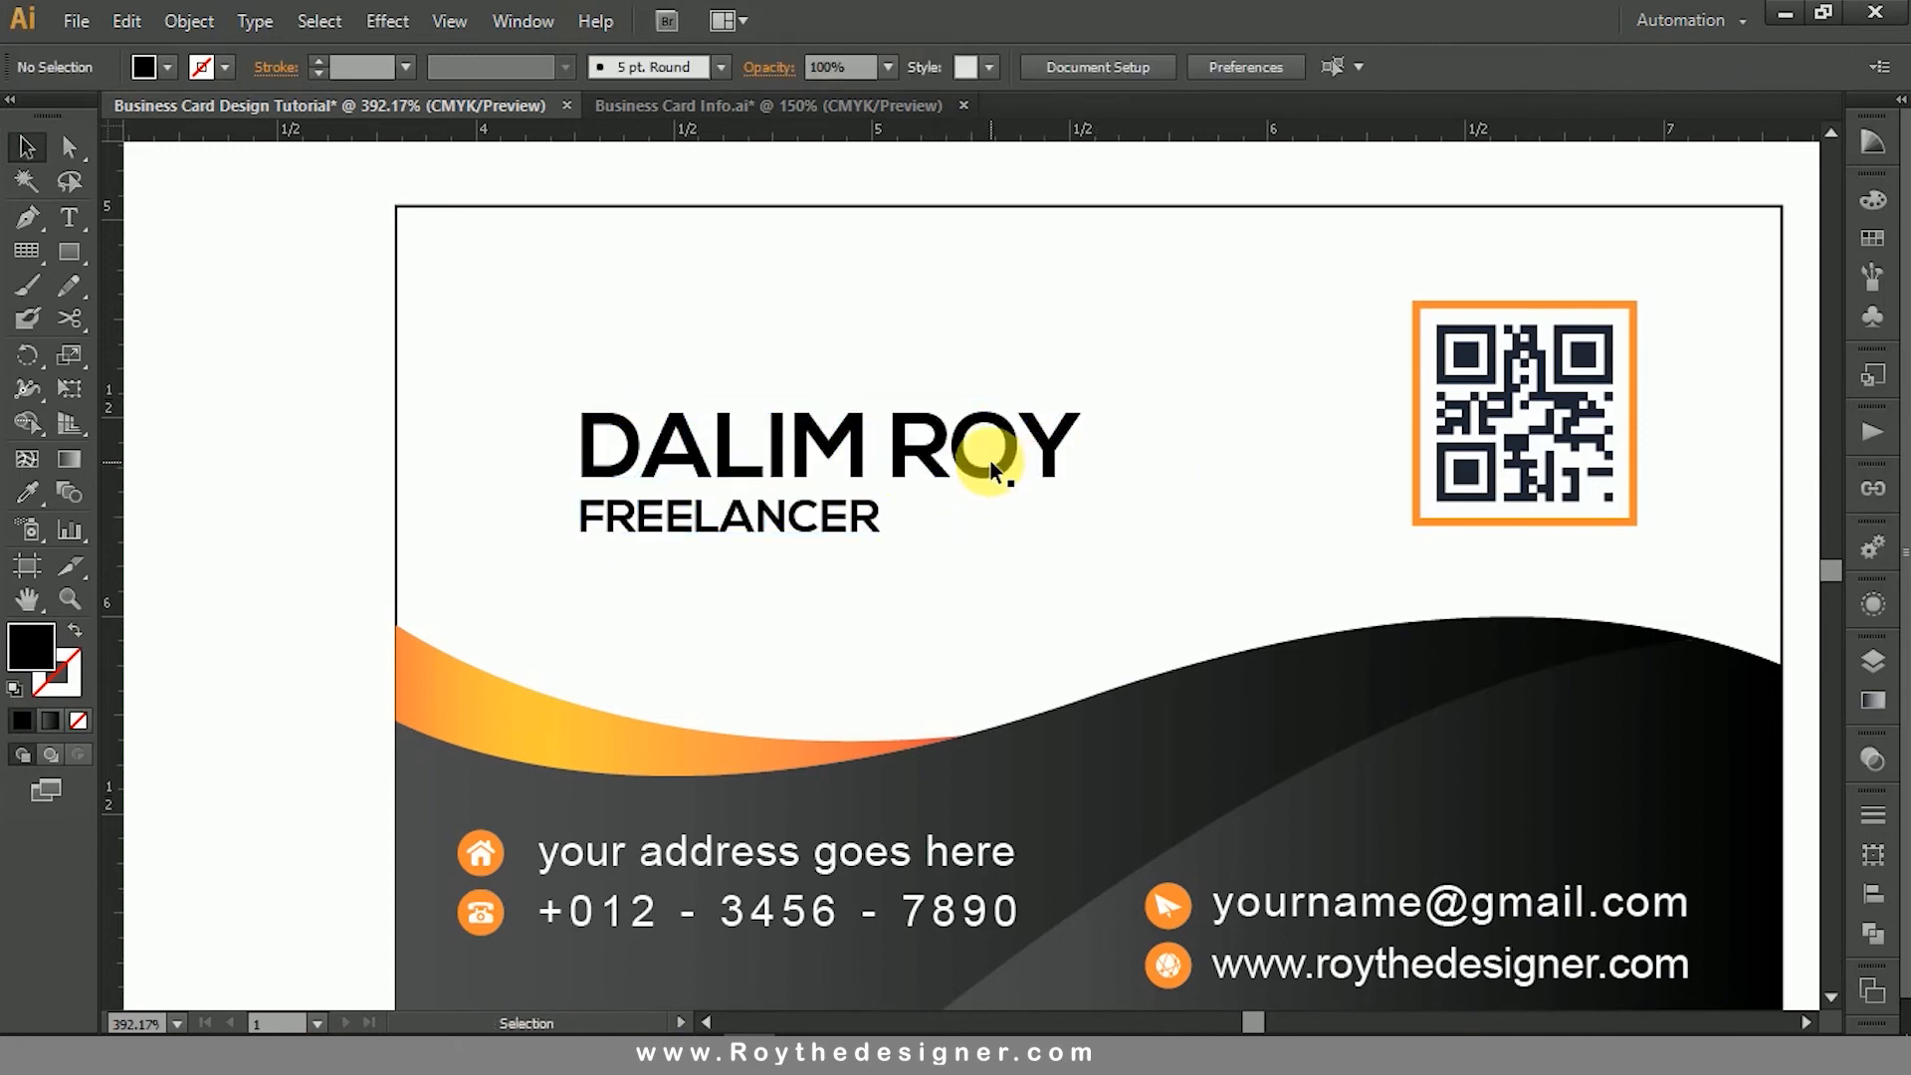
- Set the font size of the "FREELANCER" line to 8 pt
double_click(845, 516)
double_click(854, 517)
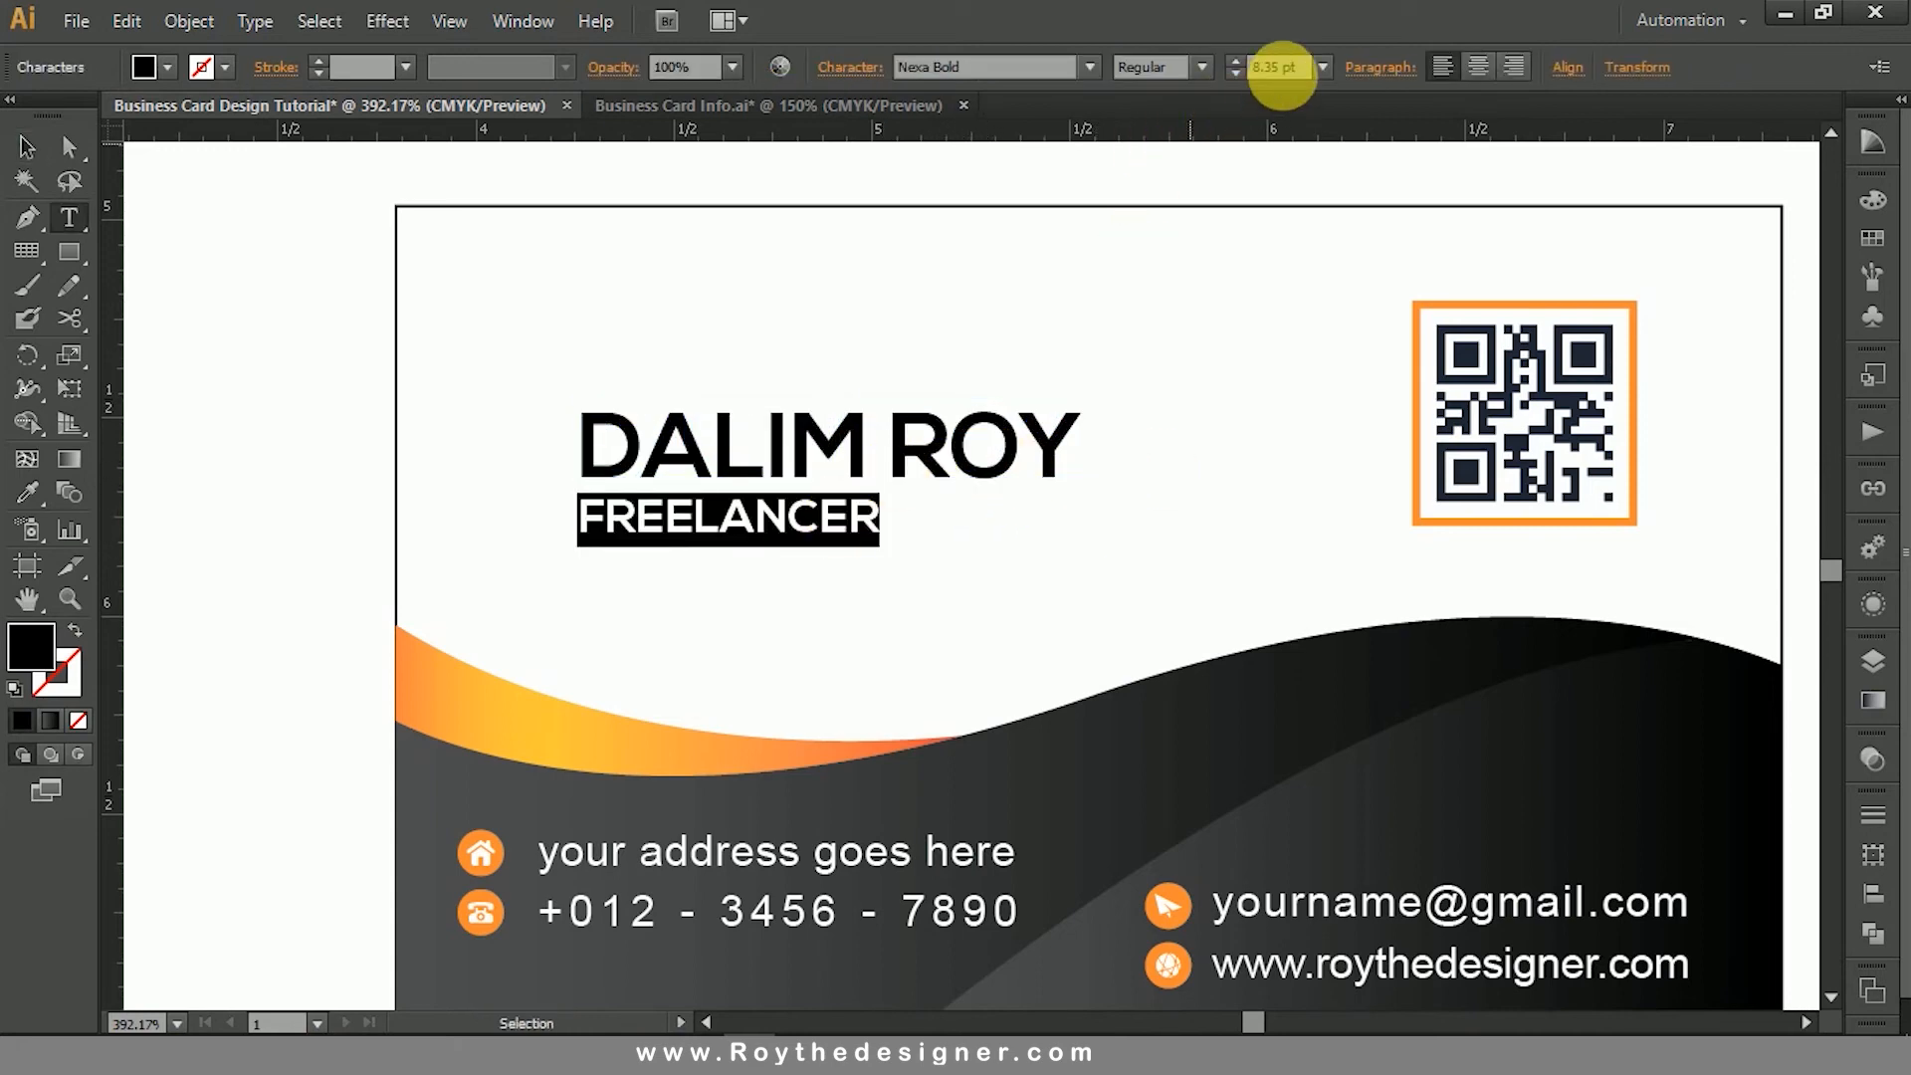
double_click(1280, 66)
type("8")
key("Return")
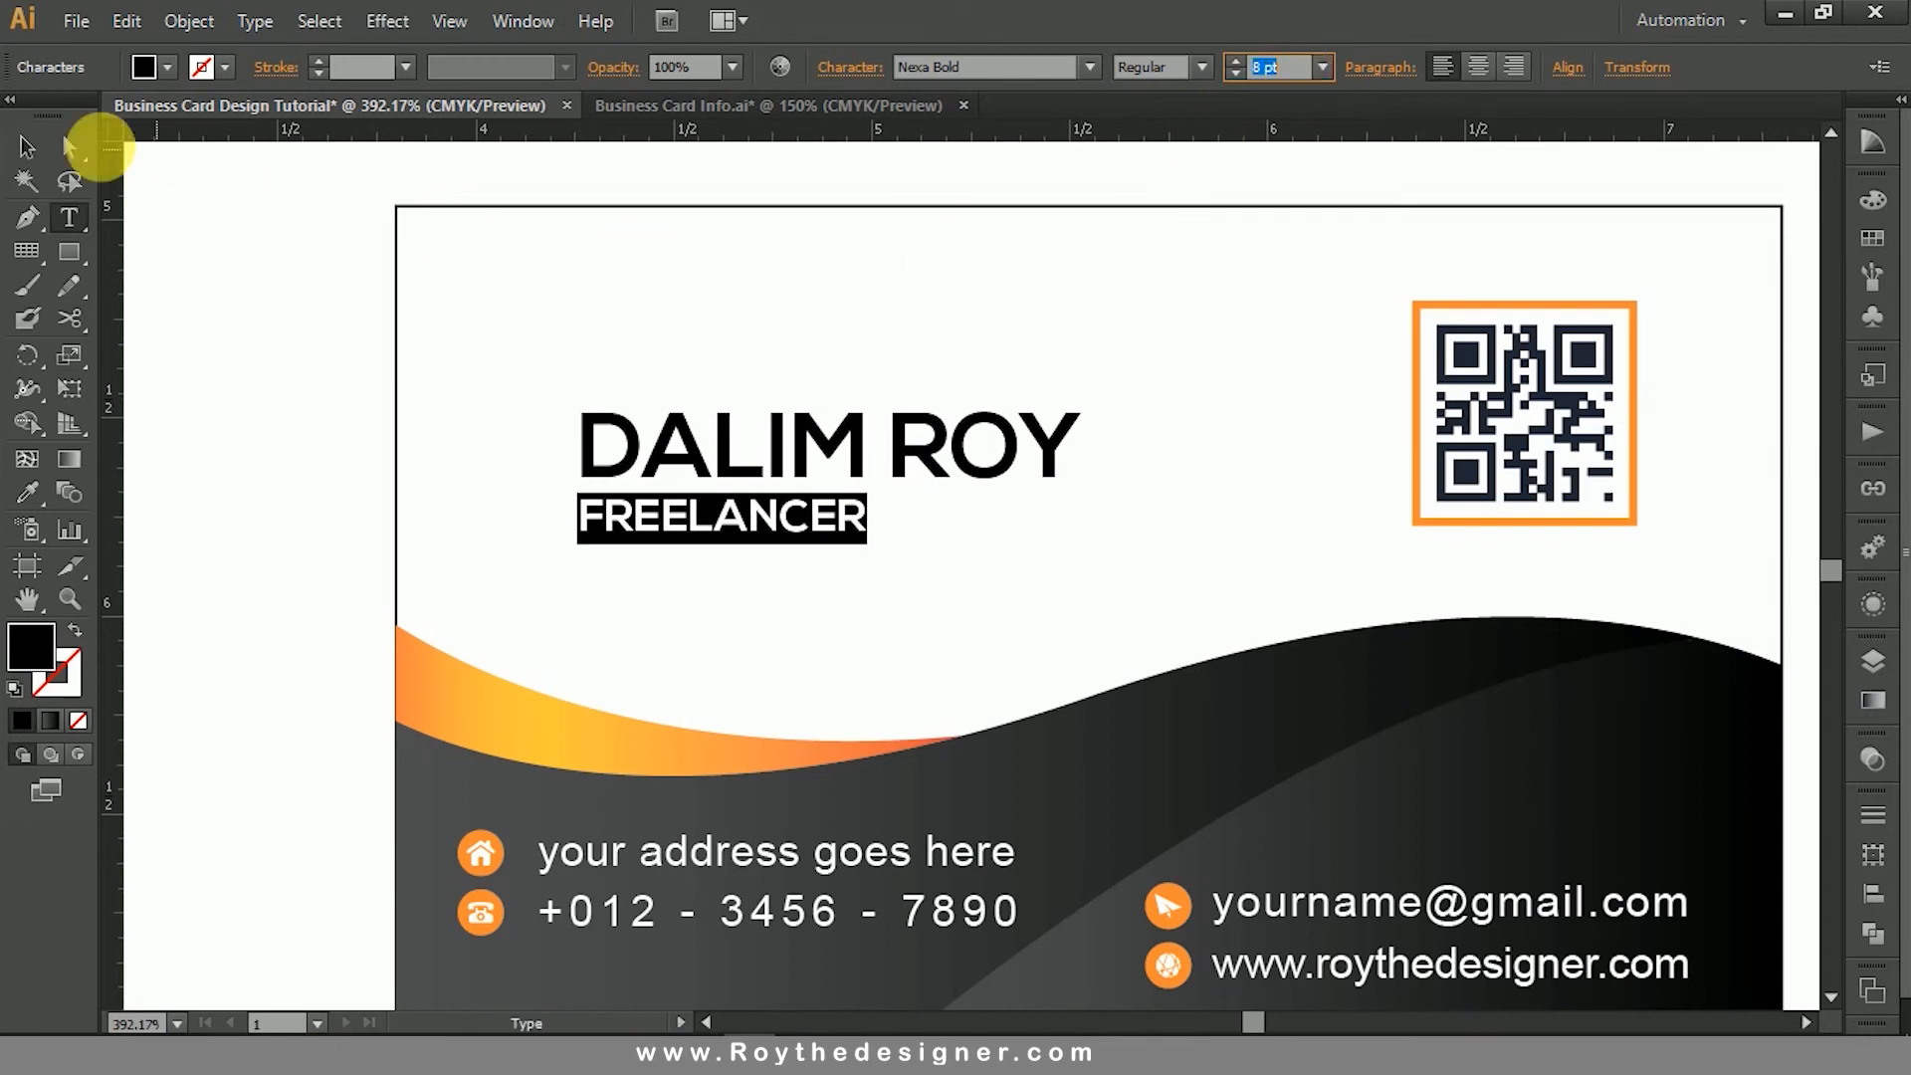
left_click(27, 147)
left_click(716, 282)
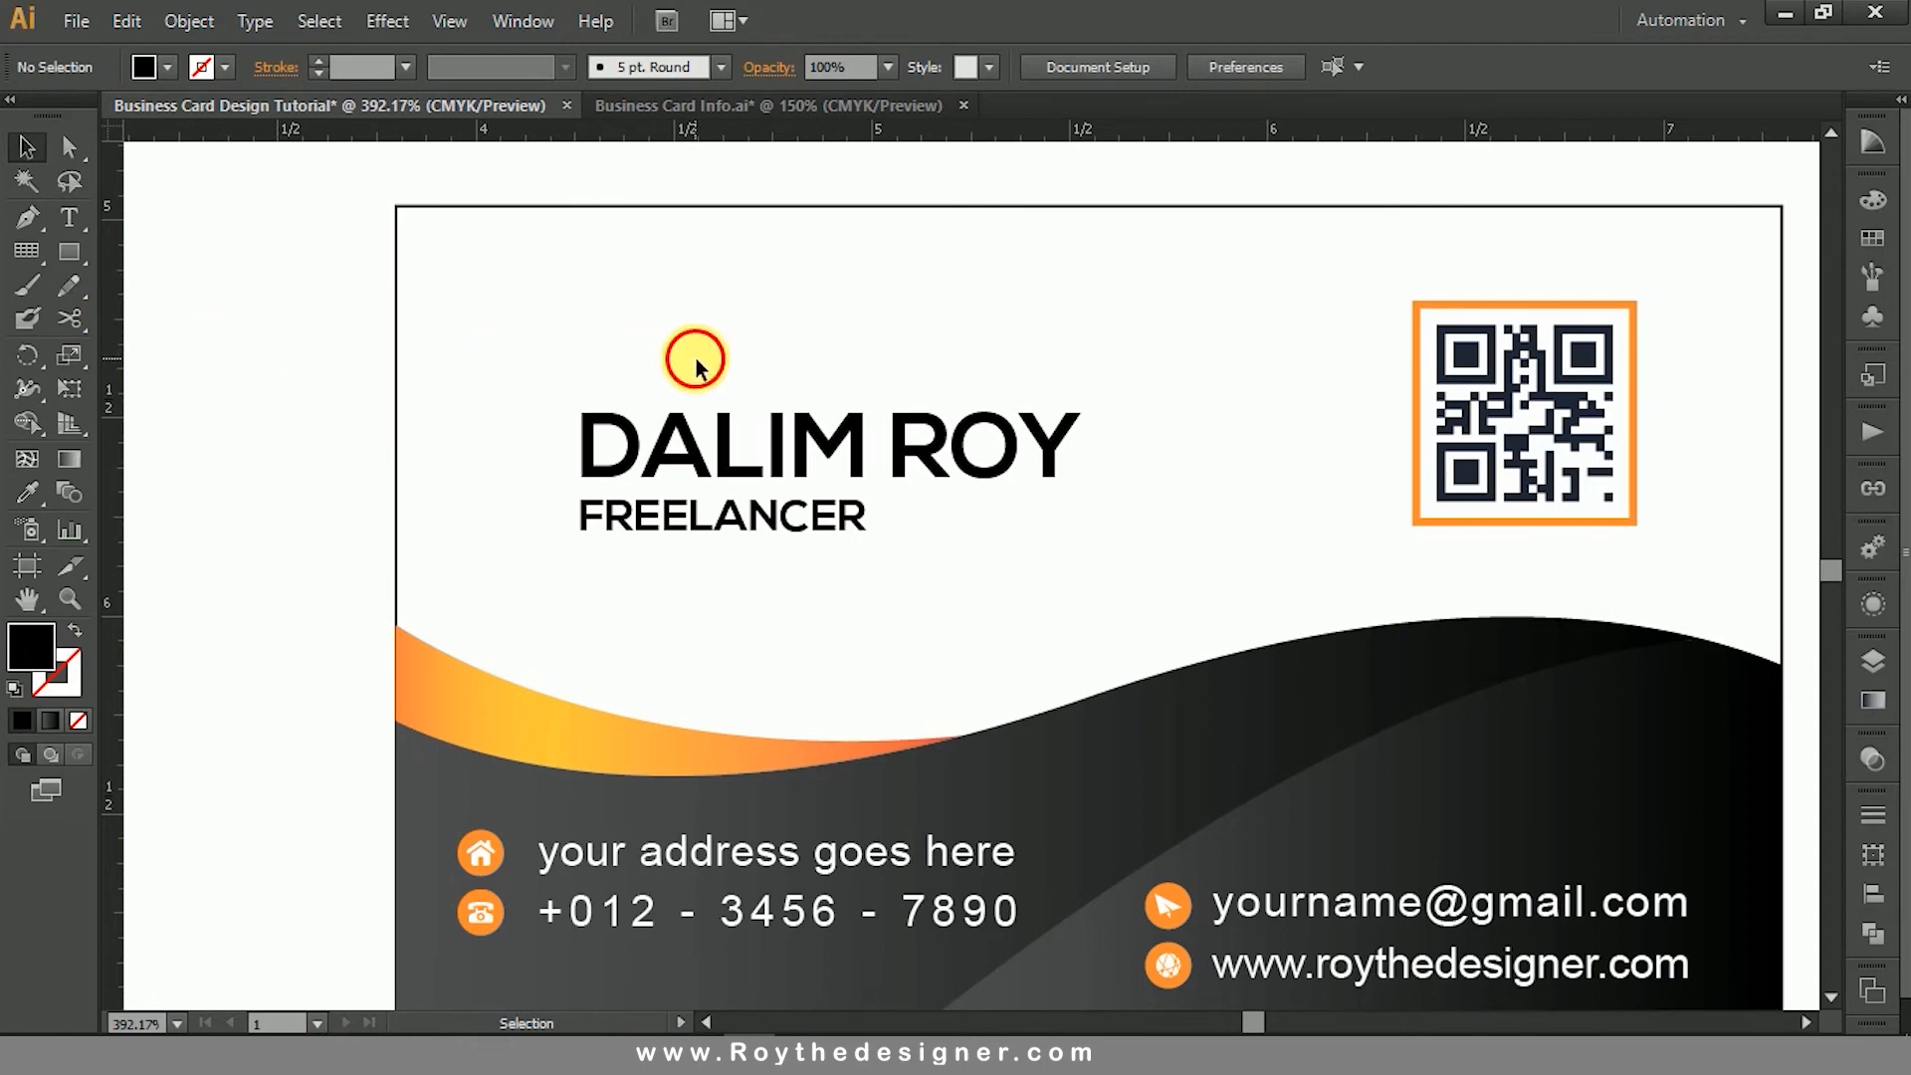
- Recolour the "FREELANCER" line dark grey with a black (K) value of 90%
double_click(866, 445)
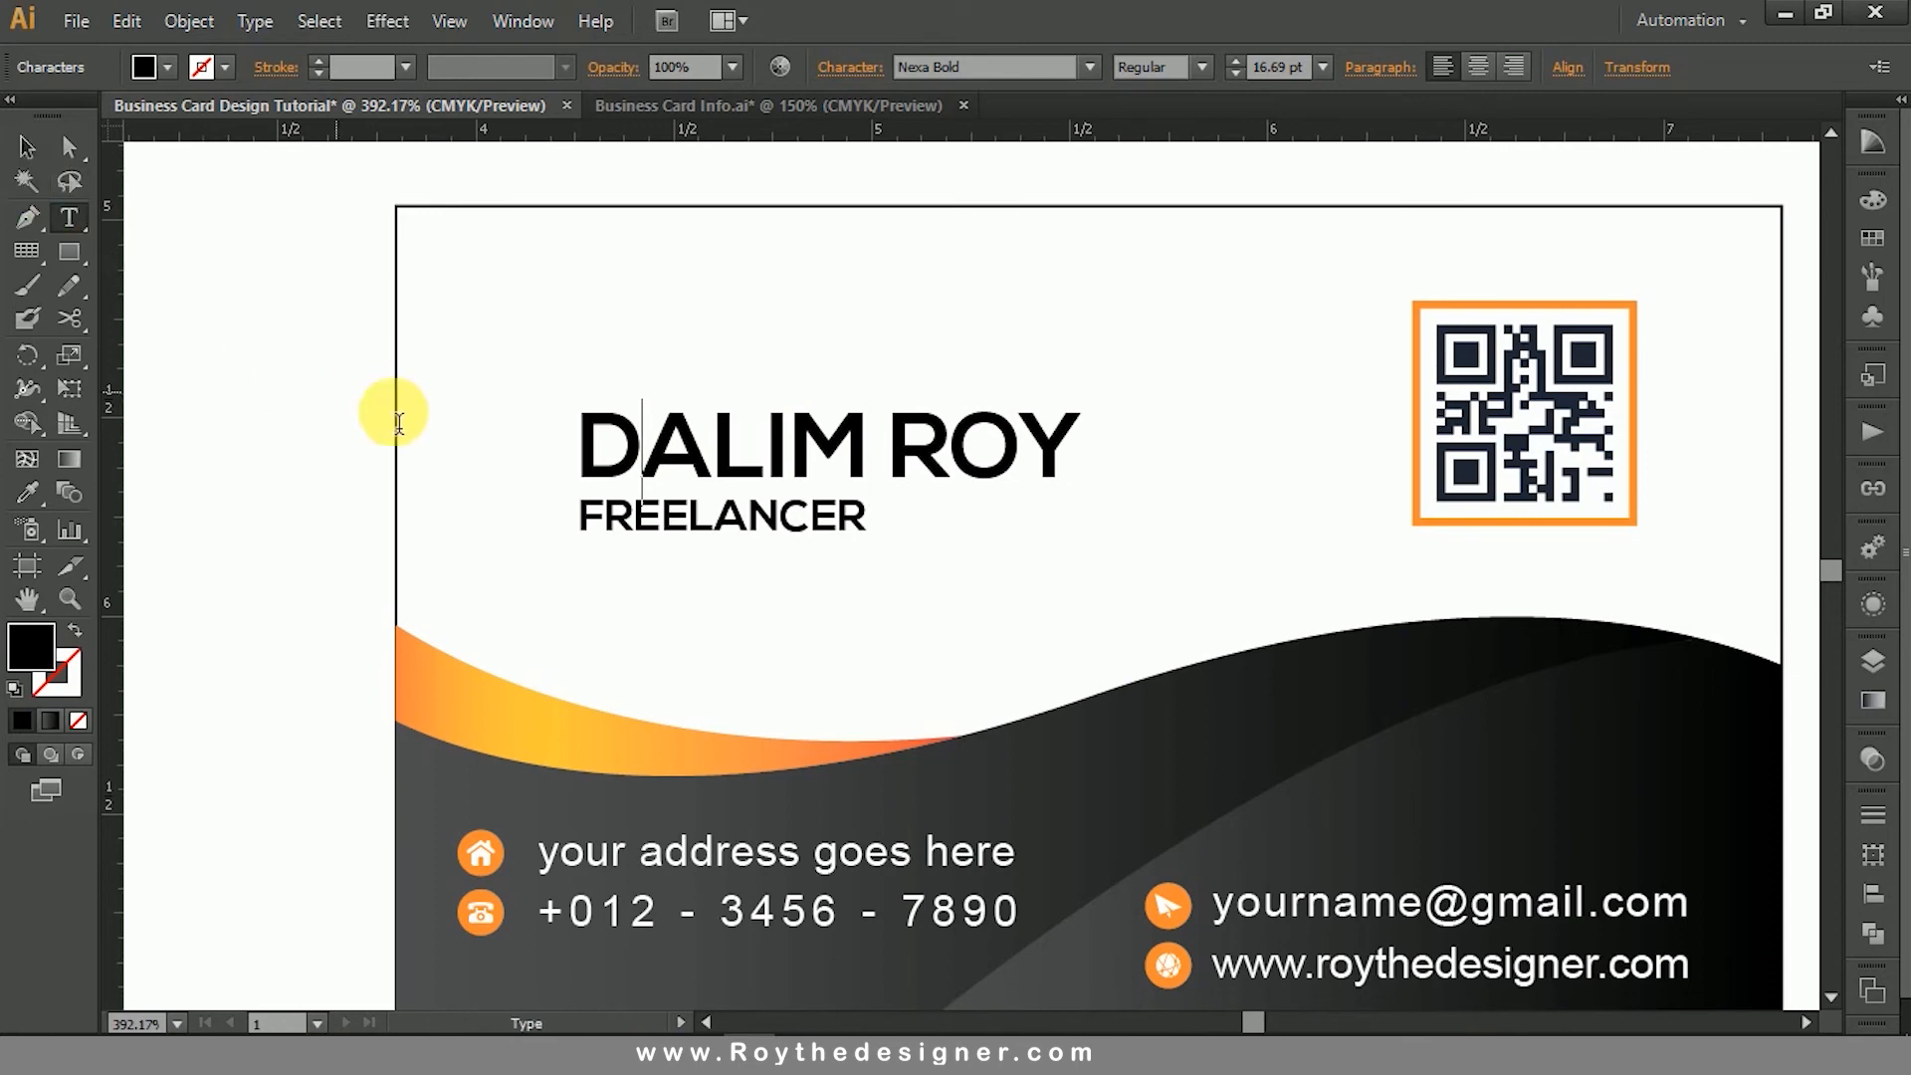
double_click(697, 513)
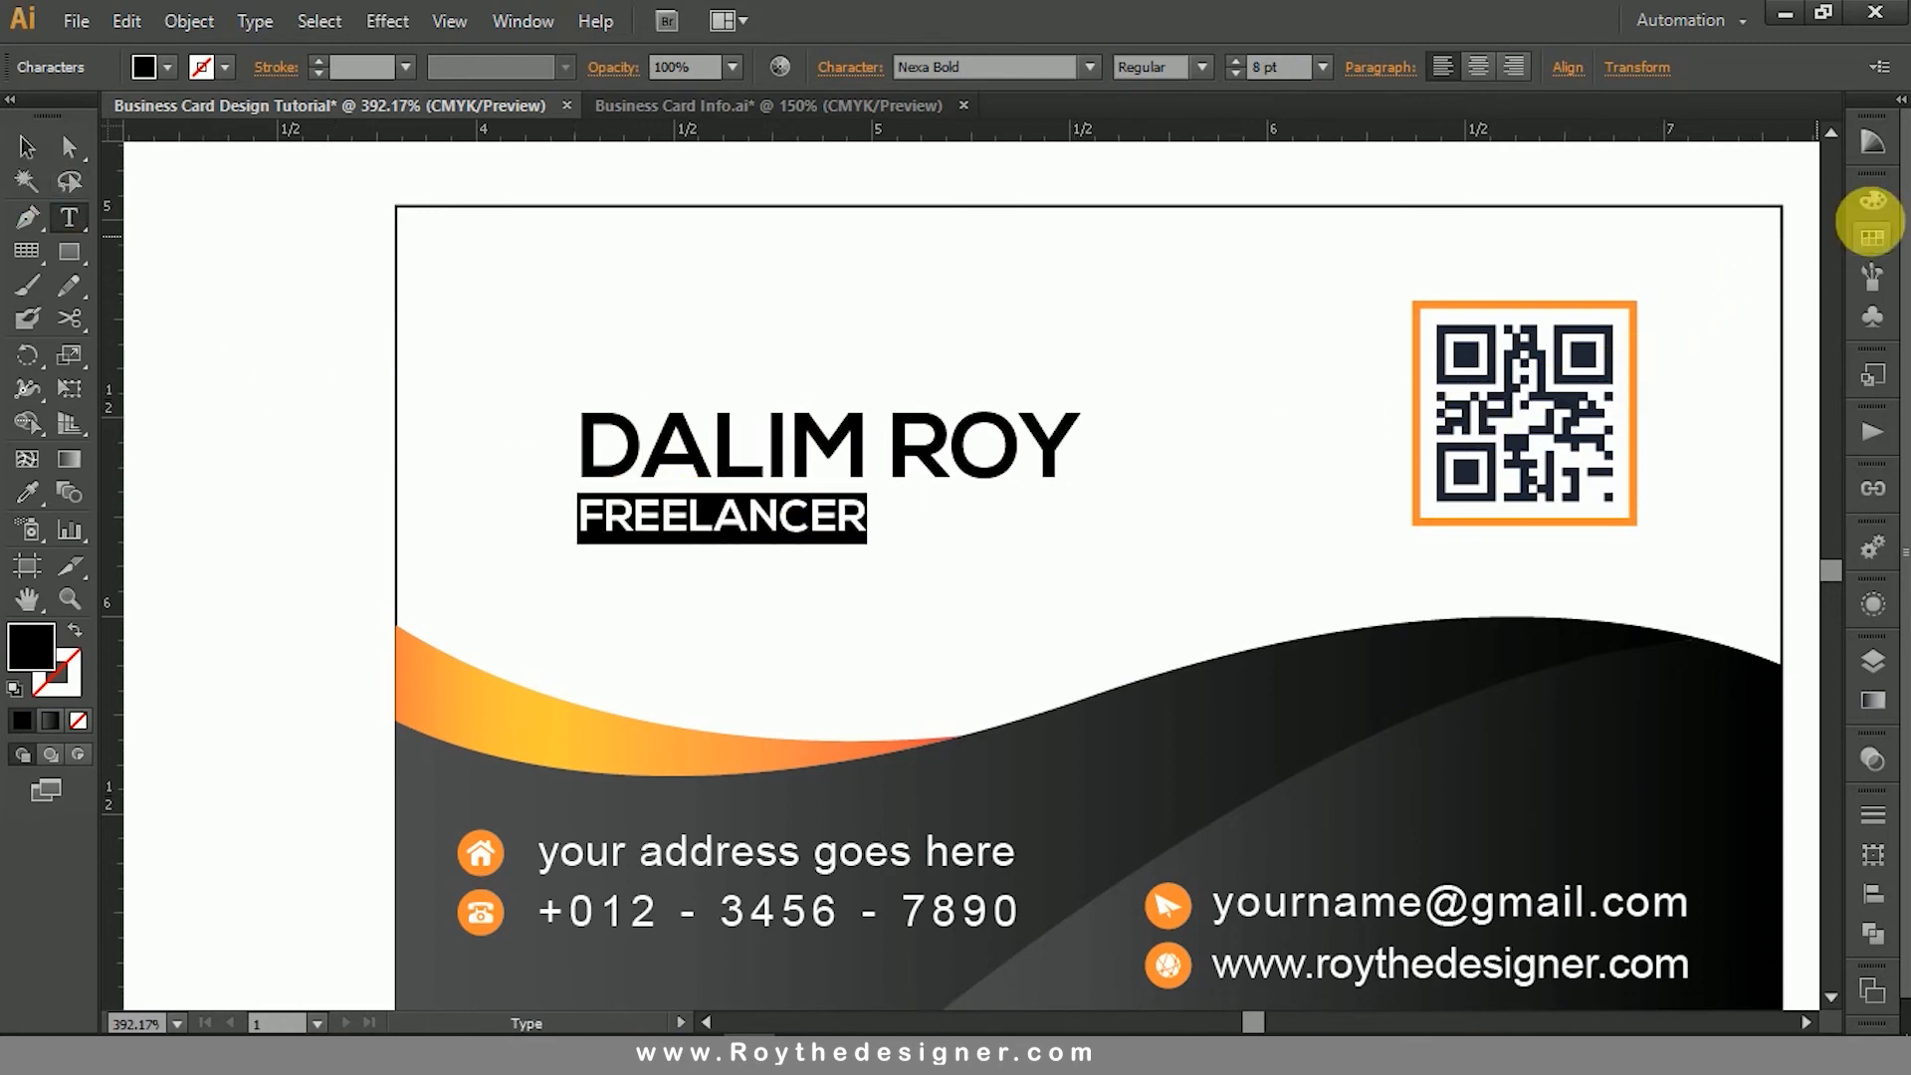
left_click(1873, 200)
left_click_drag(1802, 322, 1682, 353)
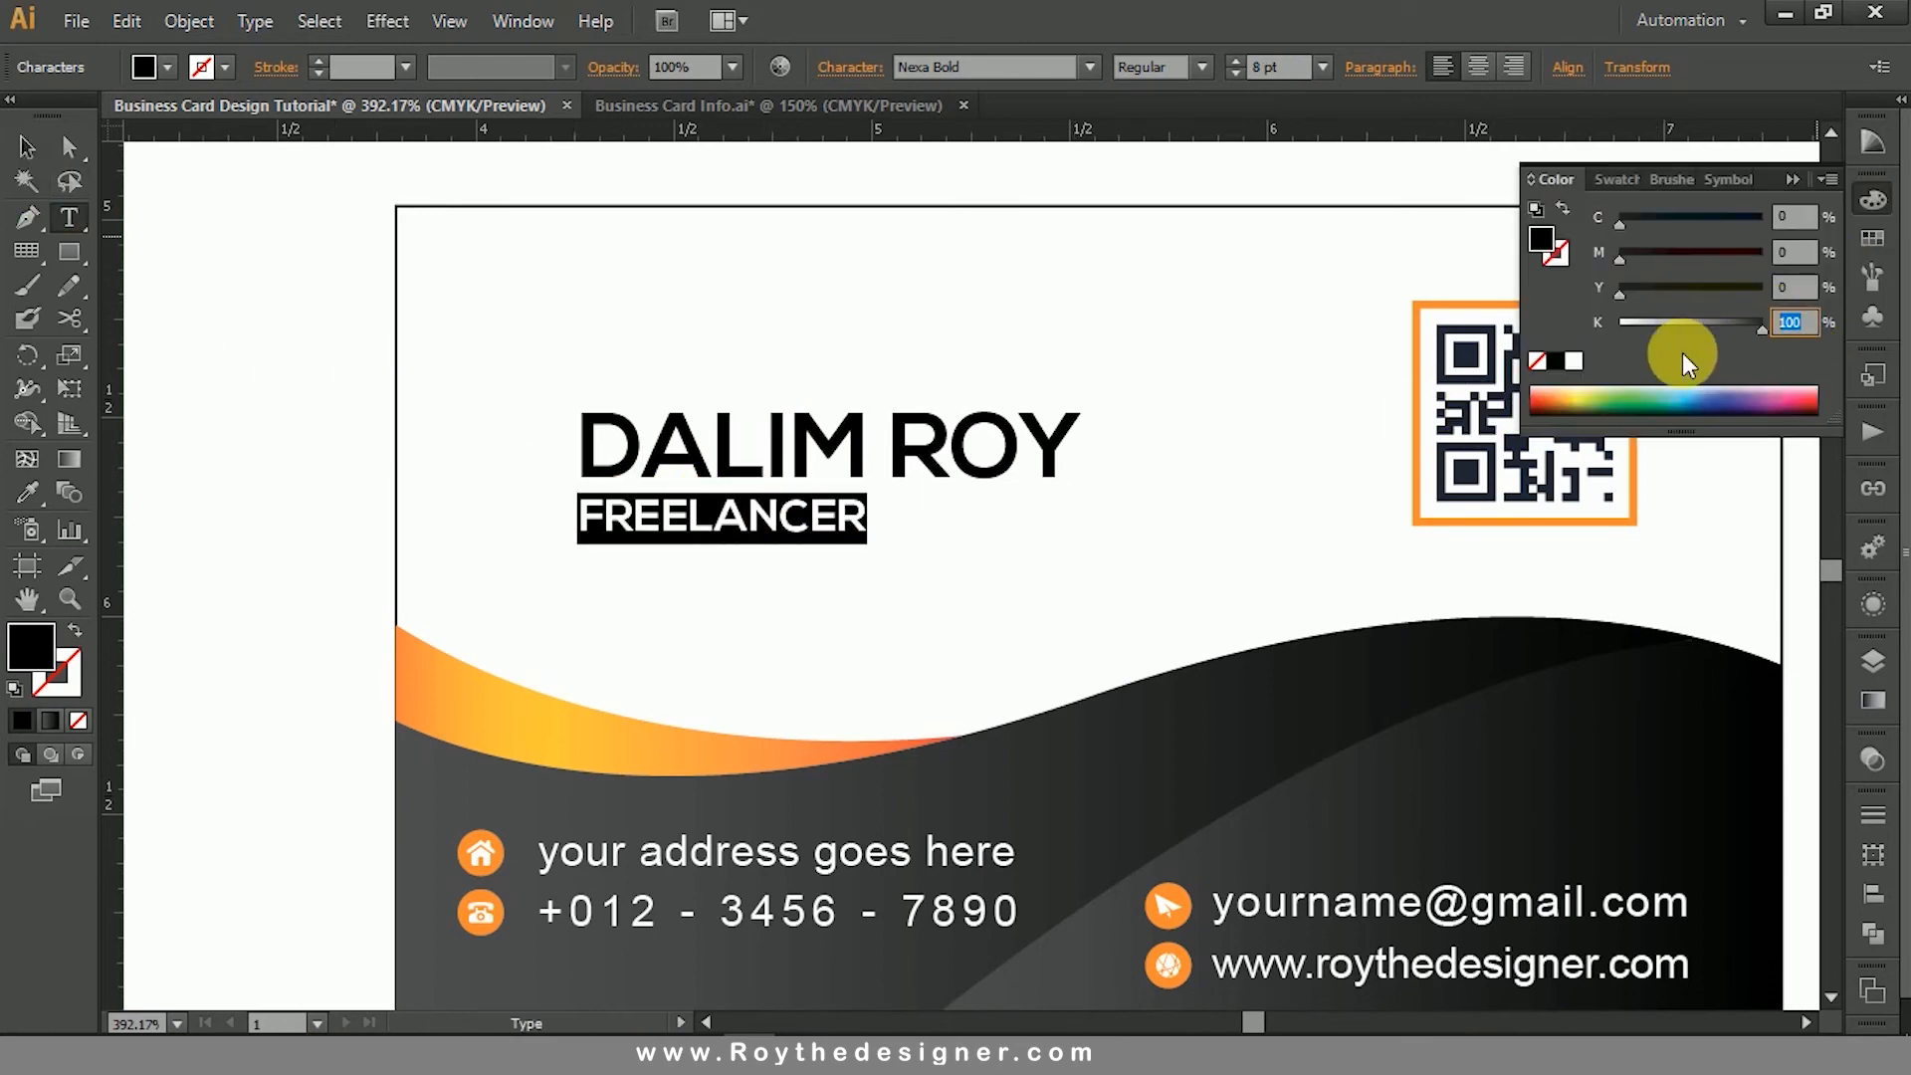
type("90")
key("Return")
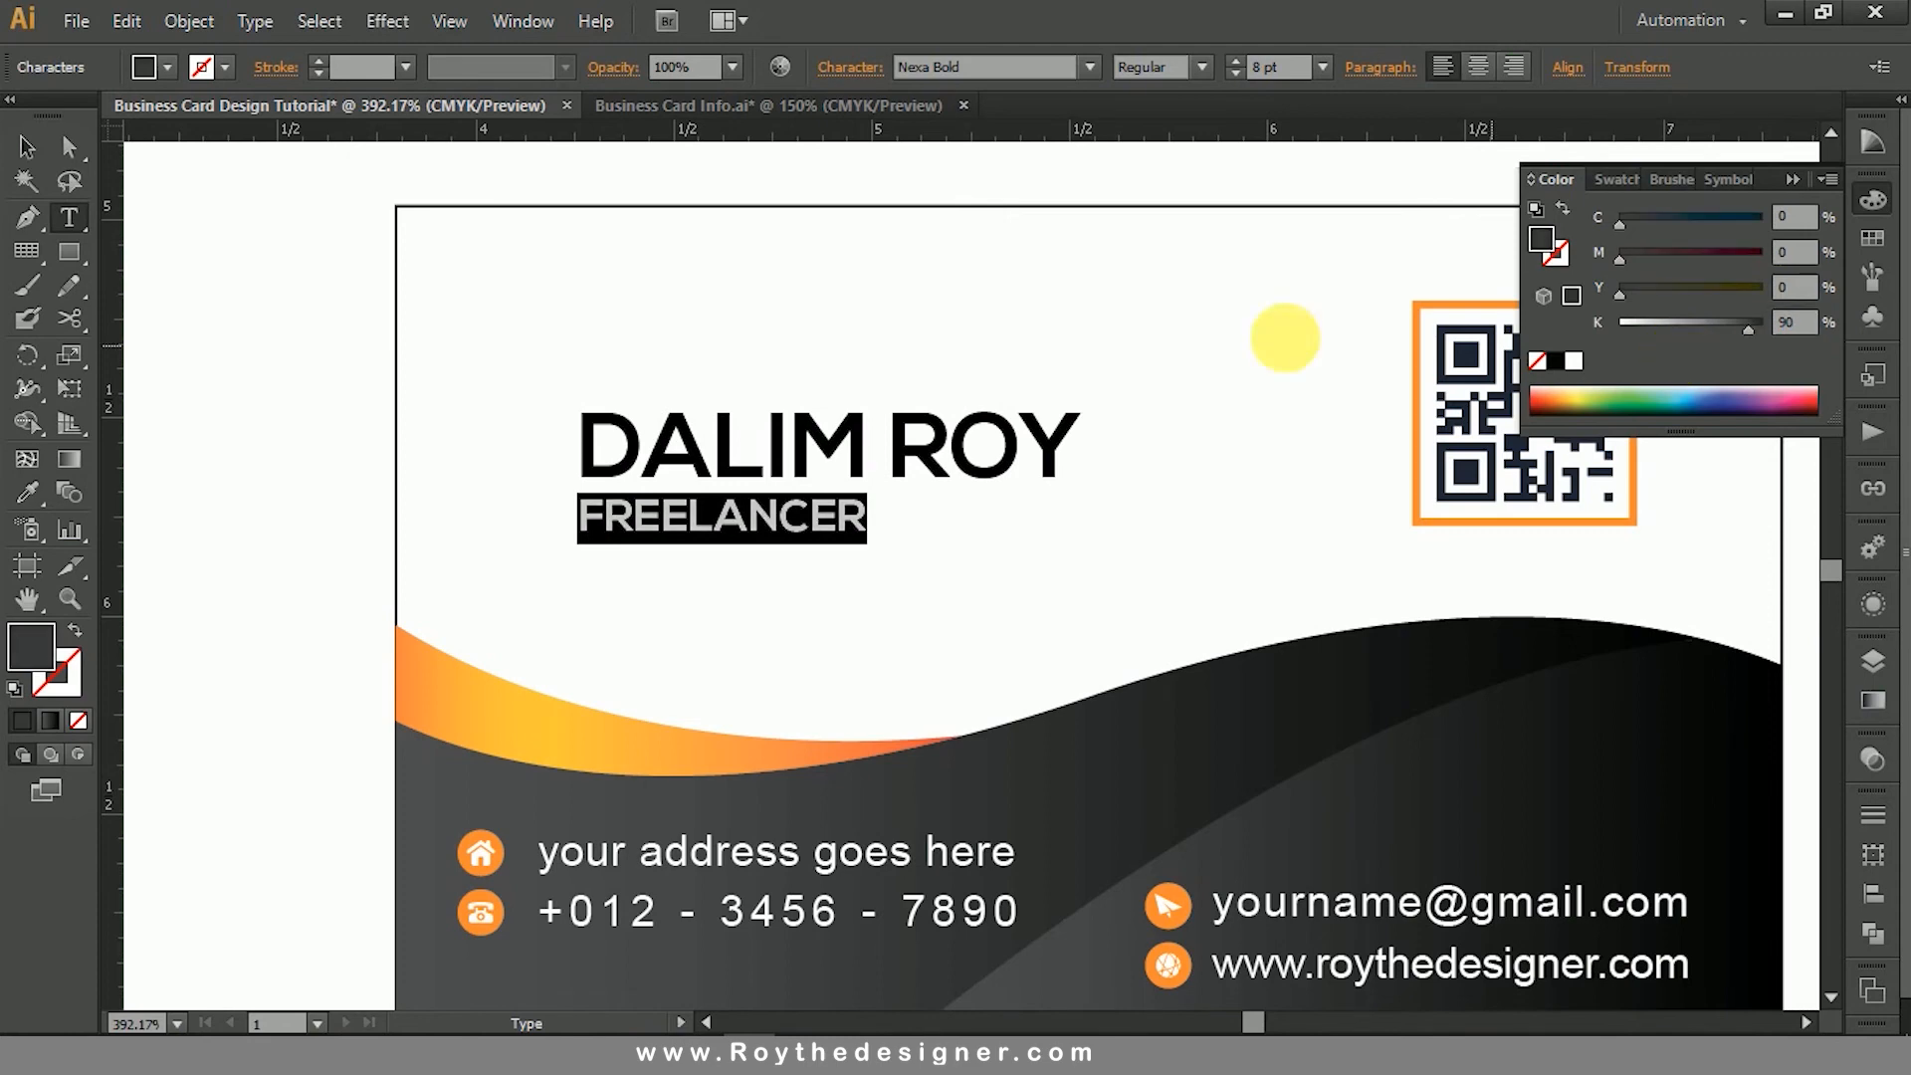
left_click(27, 147)
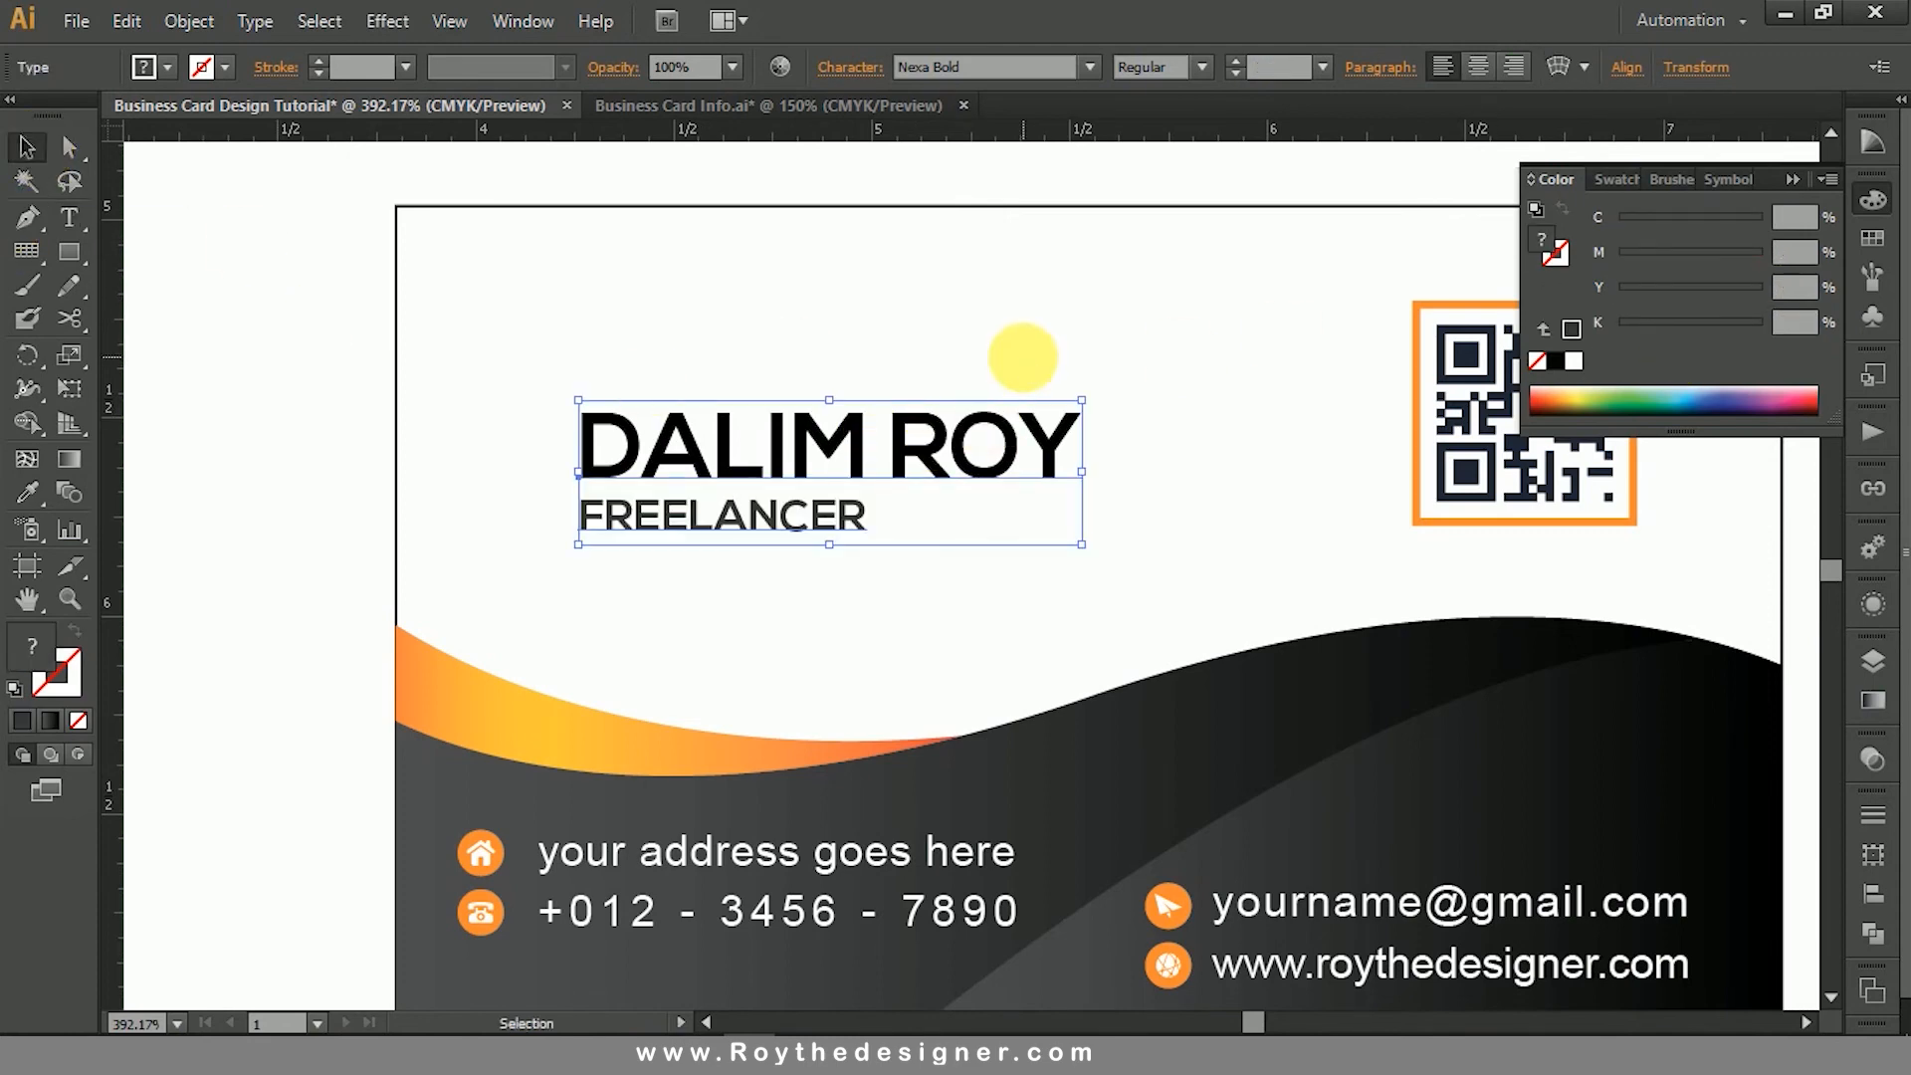
left_click(1016, 361)
left_click(934, 495)
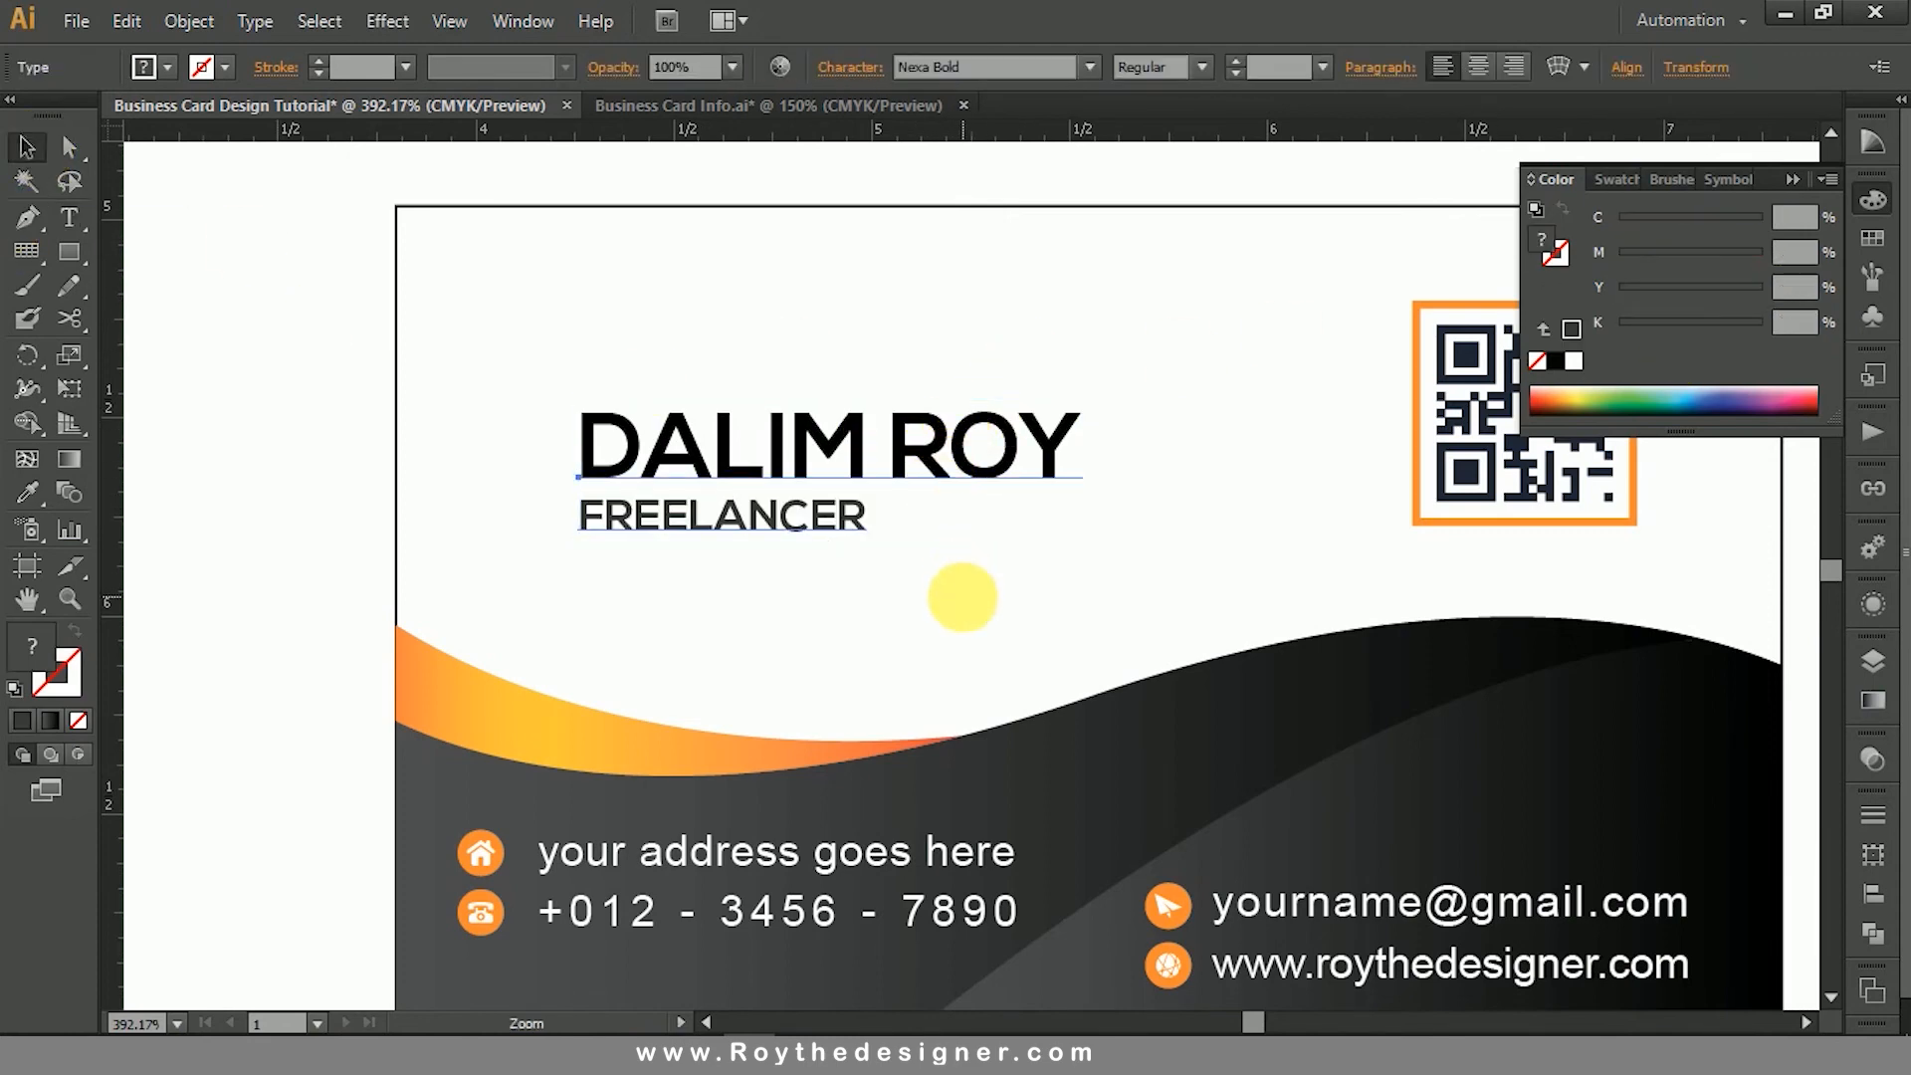
- Draw a thin horizontal rectangle about 0.42 in wide and 0.03 in high to the right of "FREELANCER", below the name
left_click(964, 595)
left_click(964, 595, "ctrl+alt")
left_click(873, 542, "ctrl+alt")
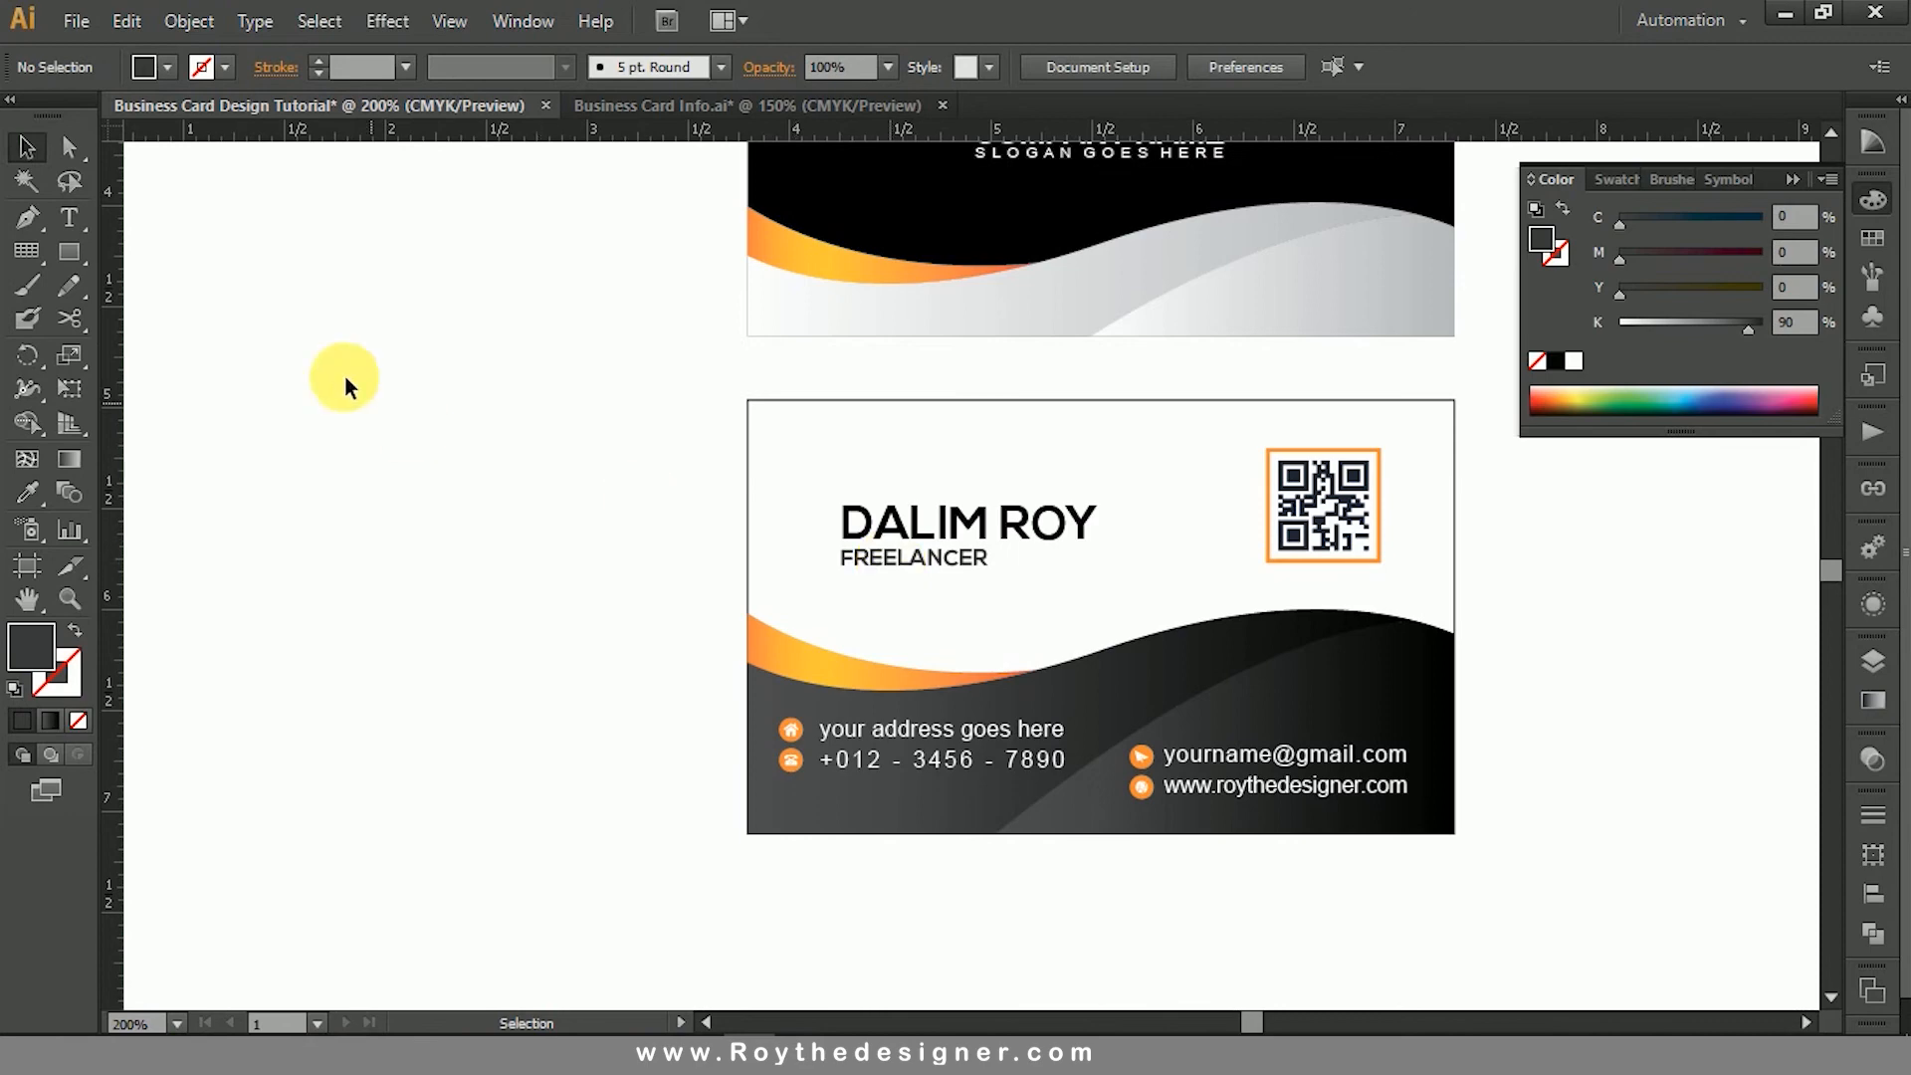
left_click(80, 254)
key("ctrl+space")
left_click_drag(739, 401, 1234, 664)
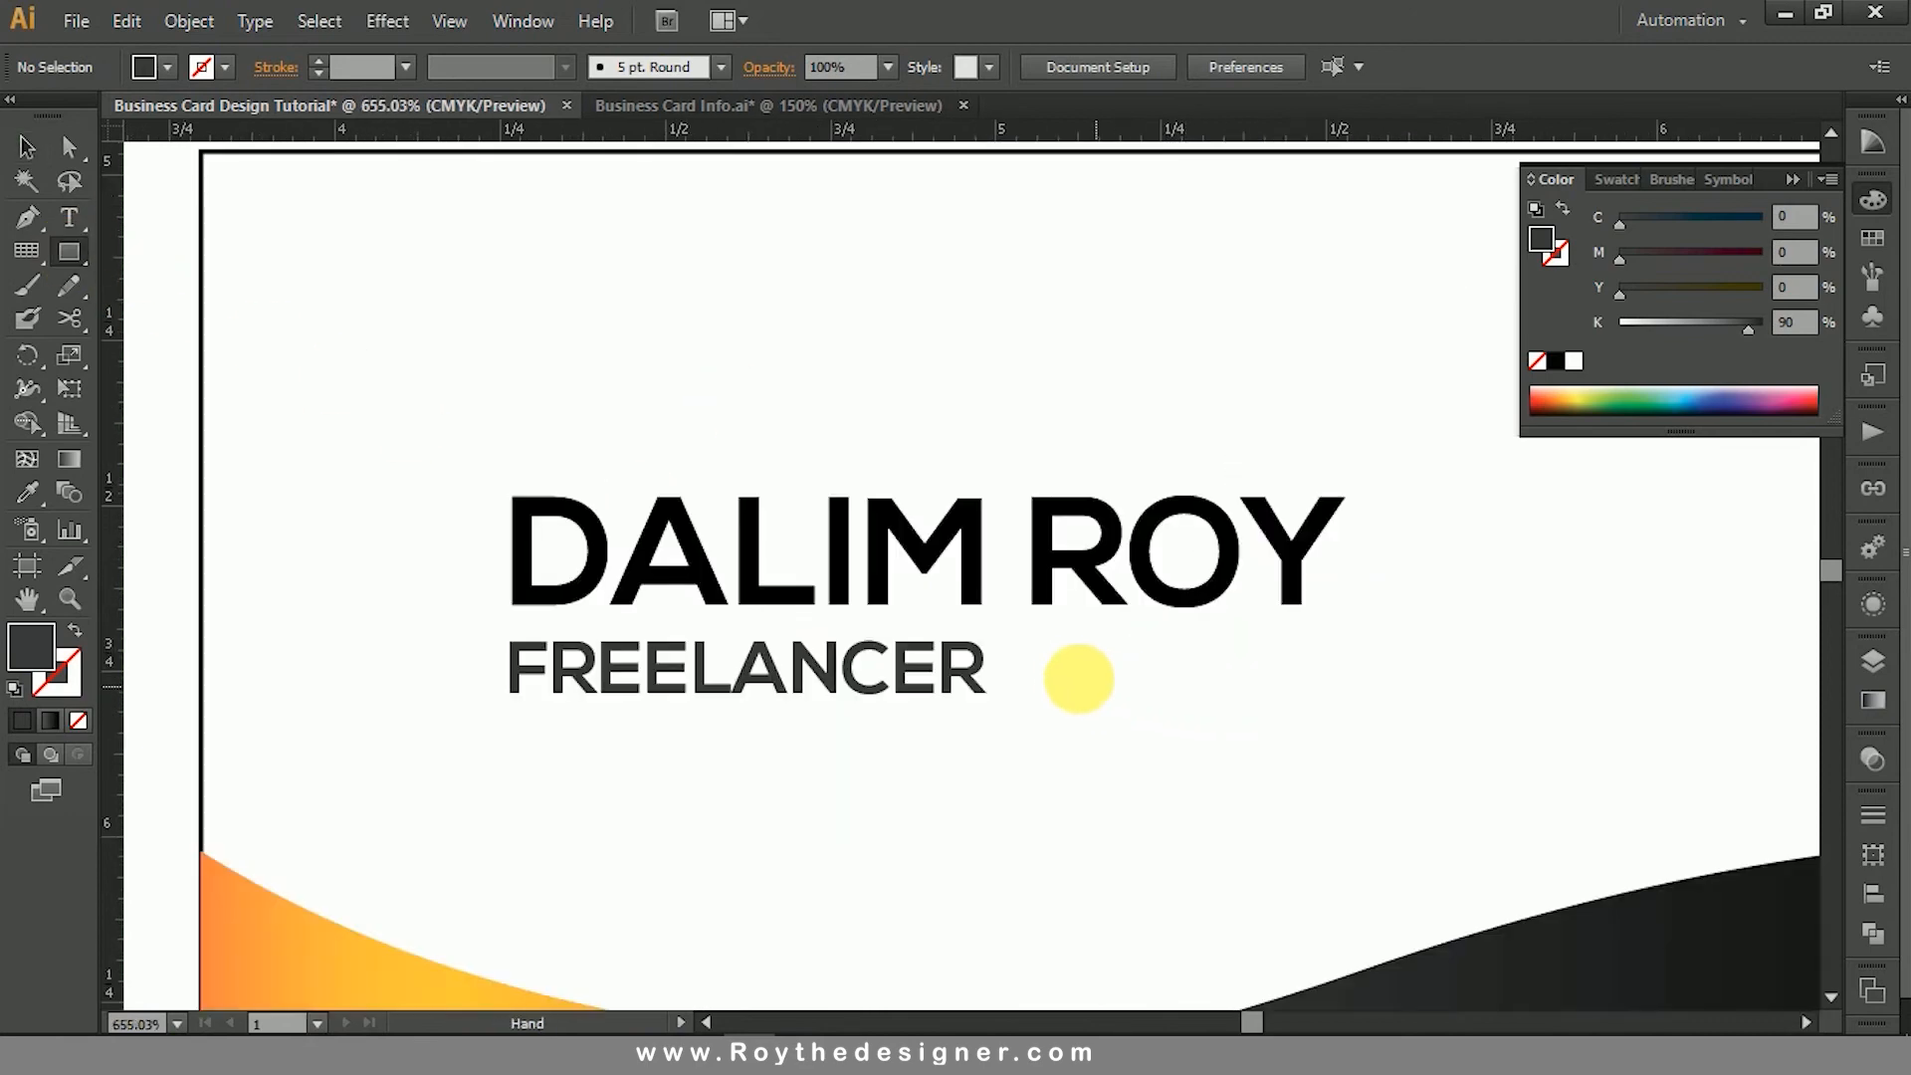
left_click_drag(1031, 669, 1307, 672)
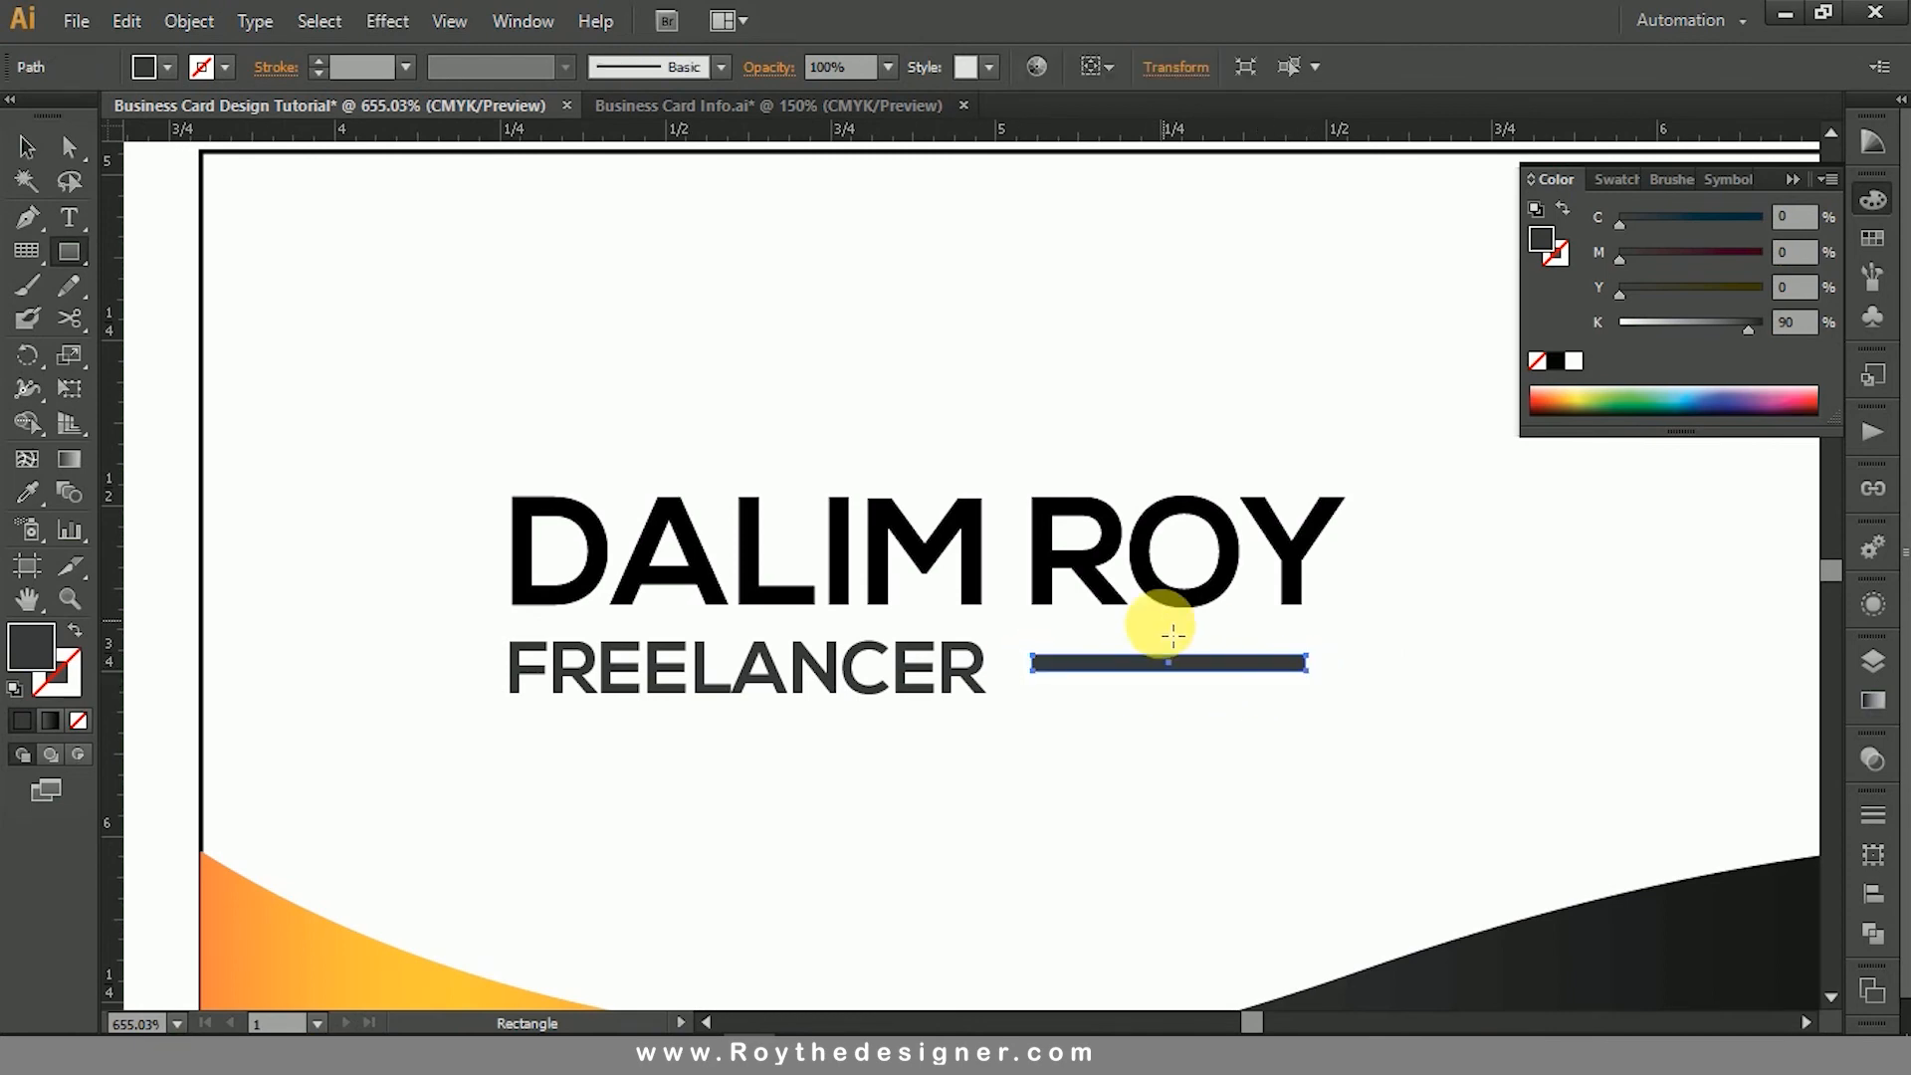
- Move the thin bar down slightly so it sits level with the vertical middle of the "FREELANCER" text
left_click(24, 147)
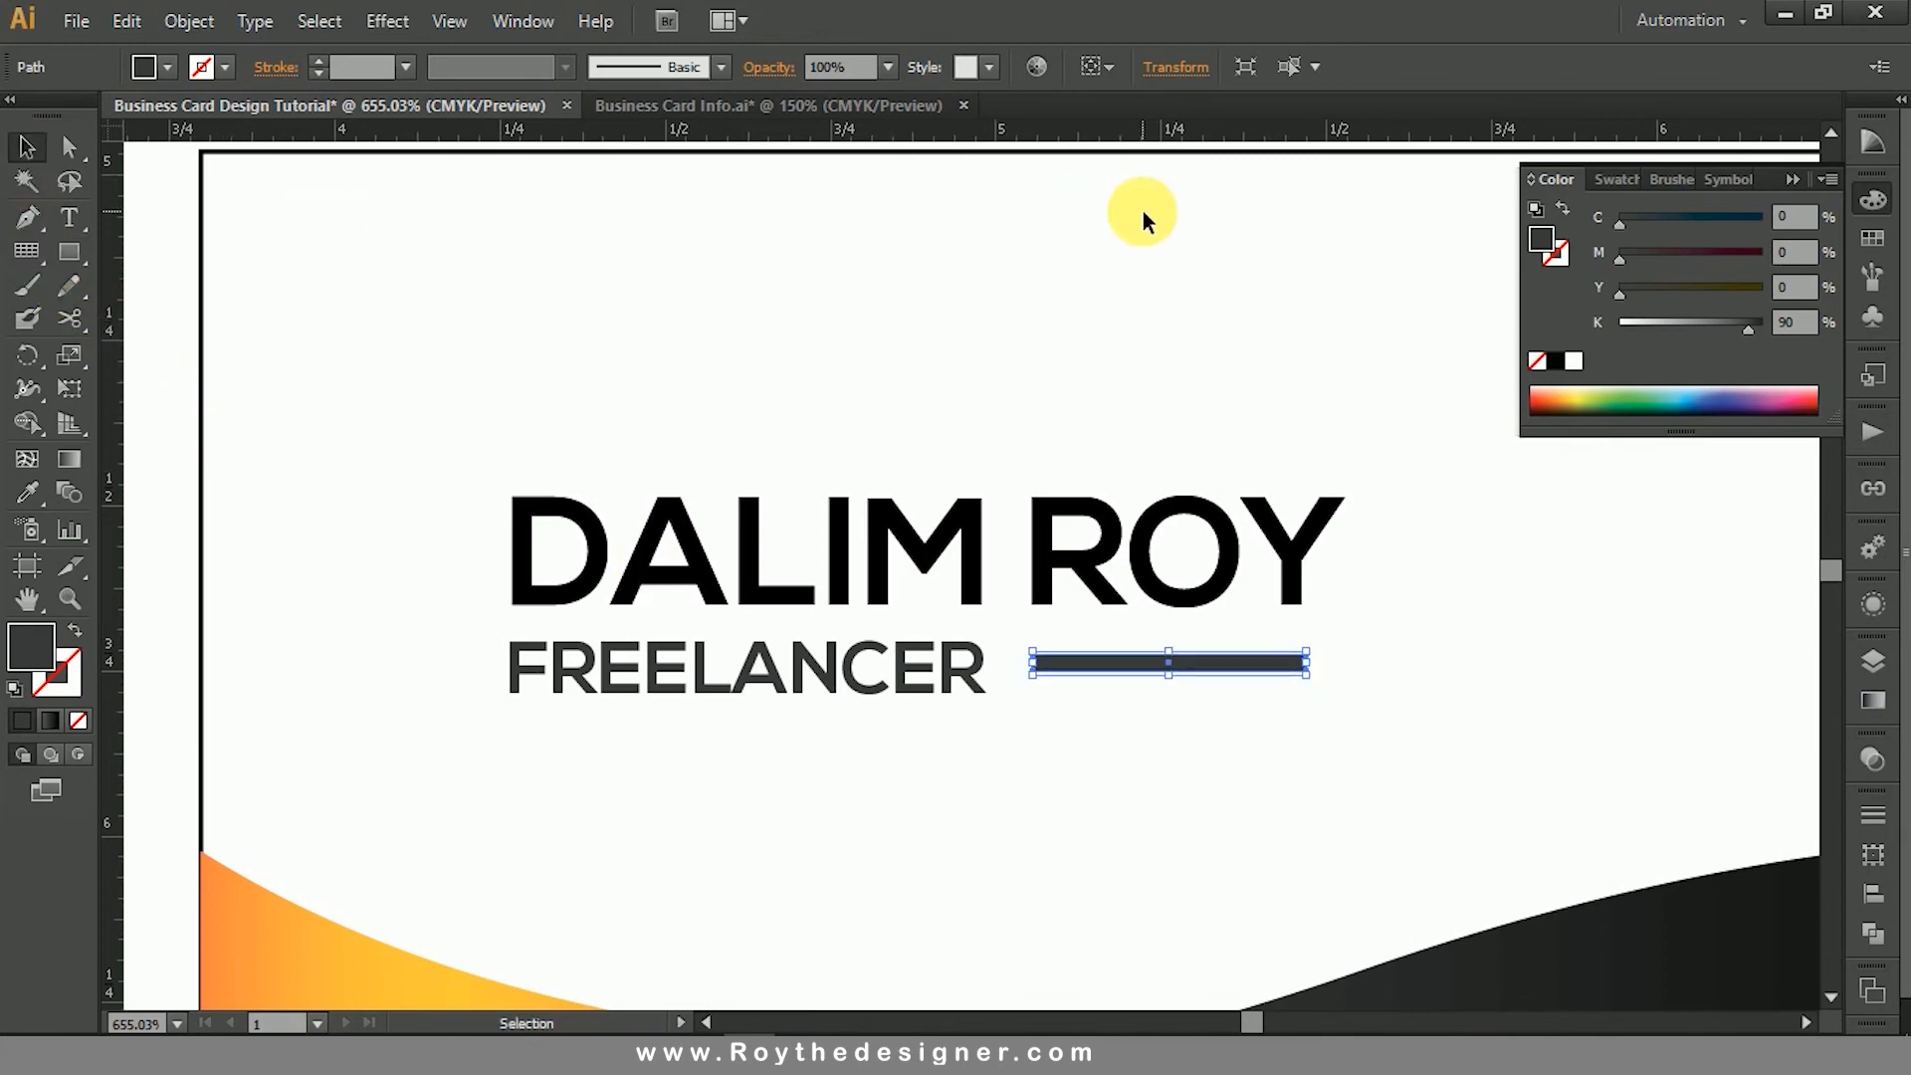
left_click(1143, 221)
left_click(1213, 754)
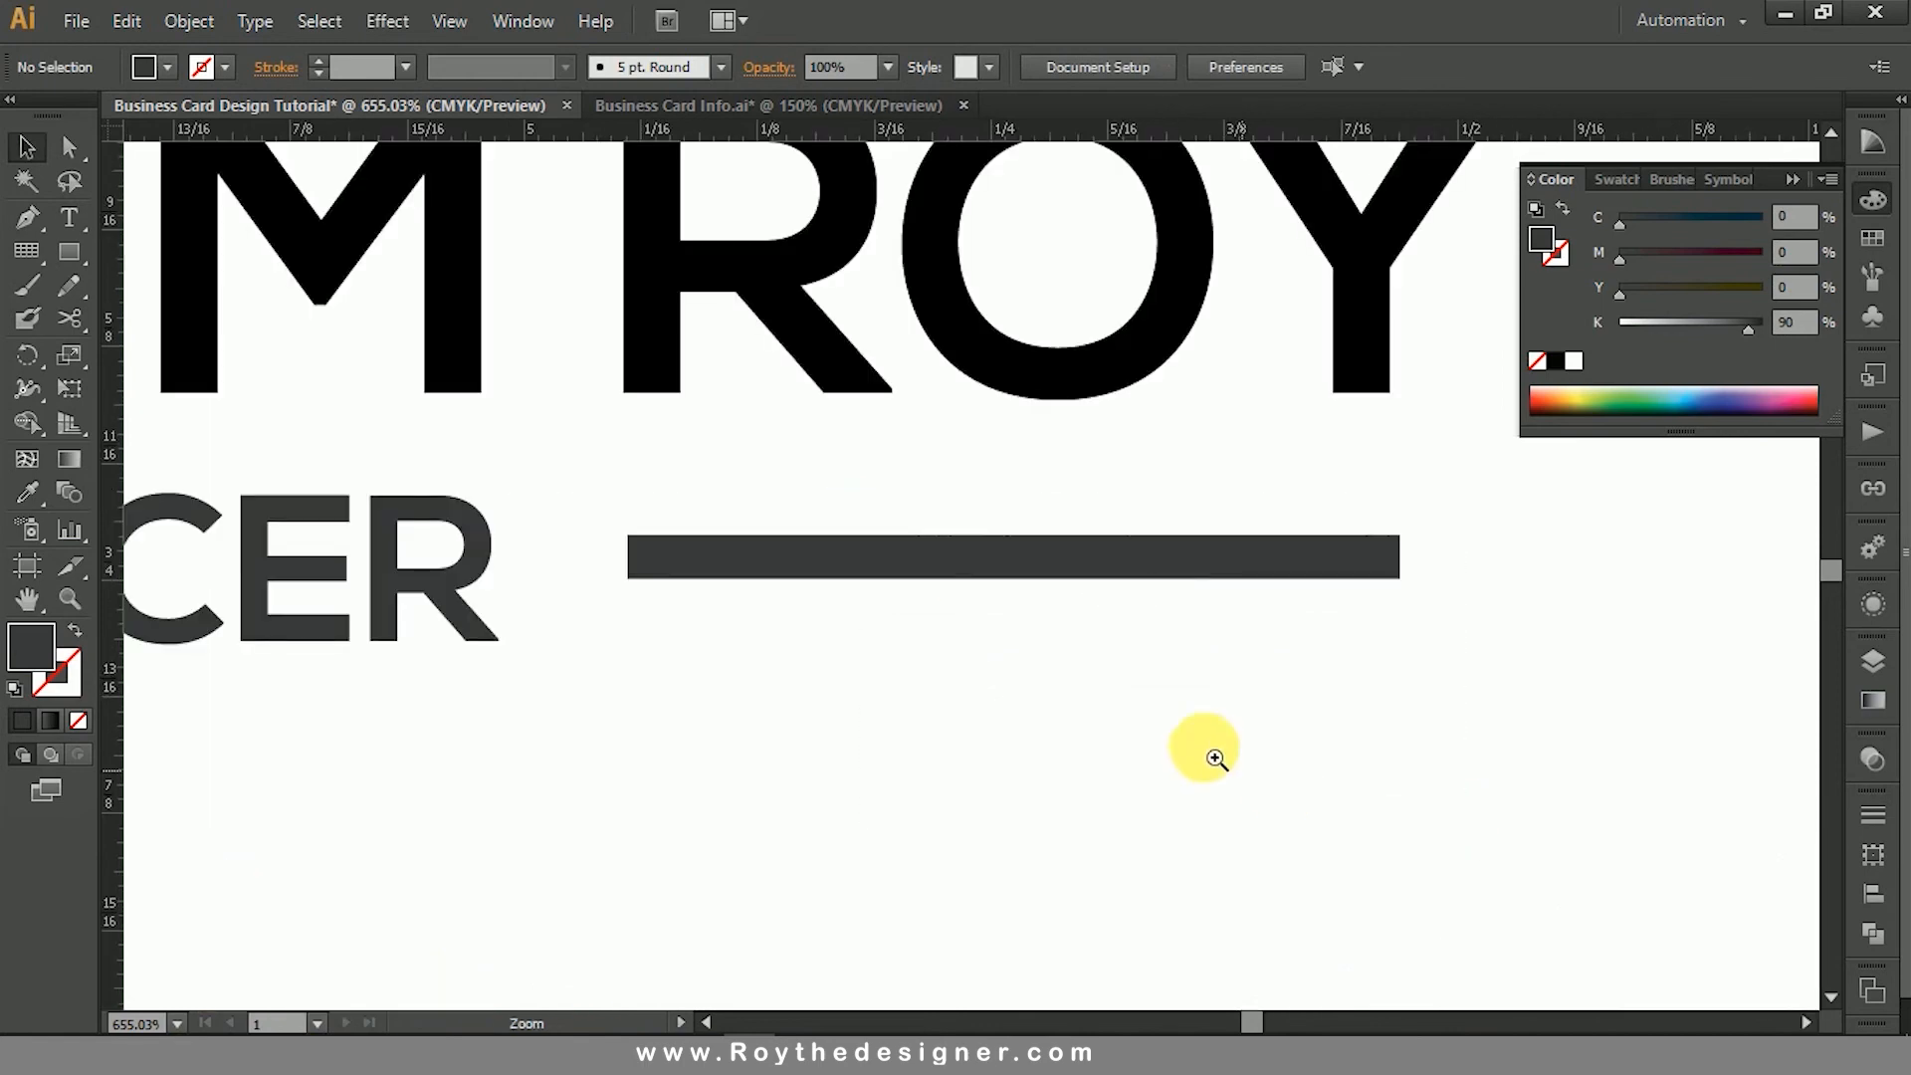
left_click_drag(1151, 576, 1151, 594)
left_click(1161, 725)
left_click(1142, 707, "ctrl+alt")
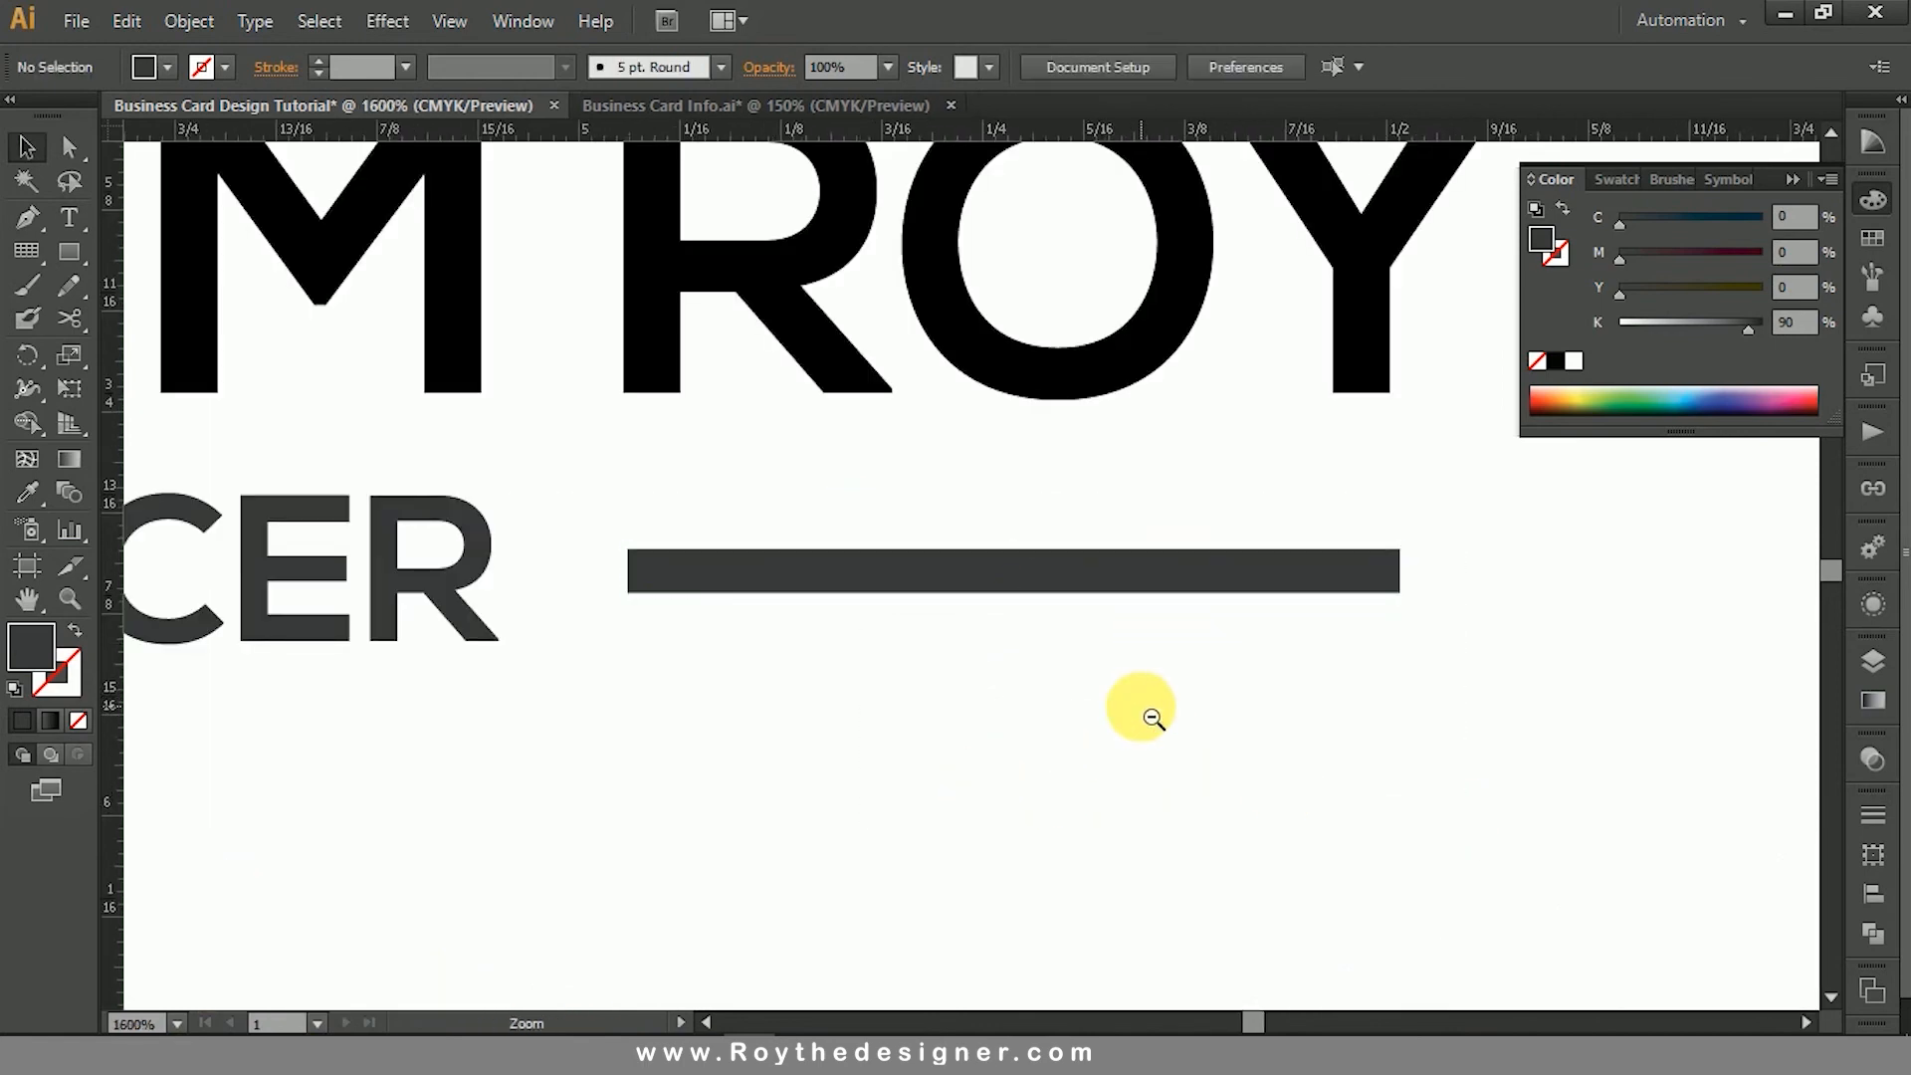
left_click(1153, 717, "ctrl+alt")
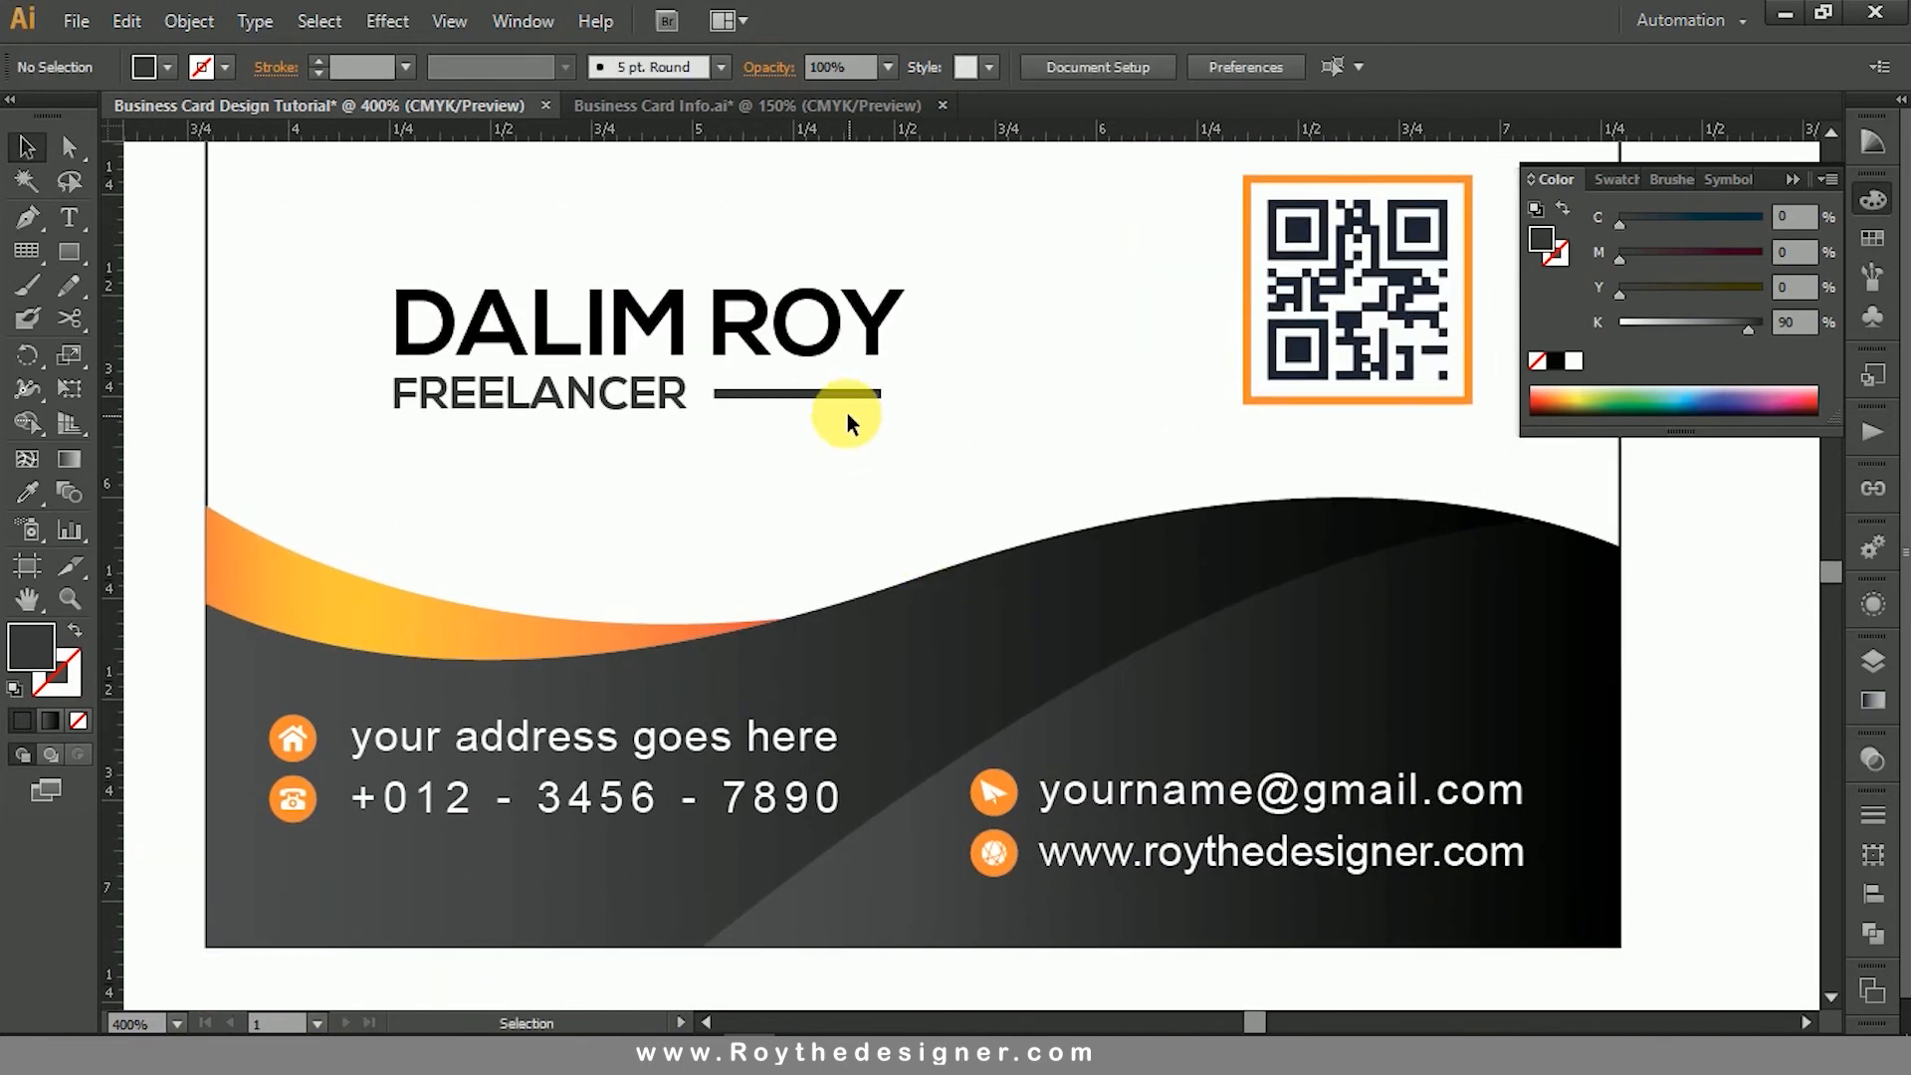
- Fill the thin bar beside "FREELANCER" with the orange sampled from the QR code's frame
left_click(842, 397)
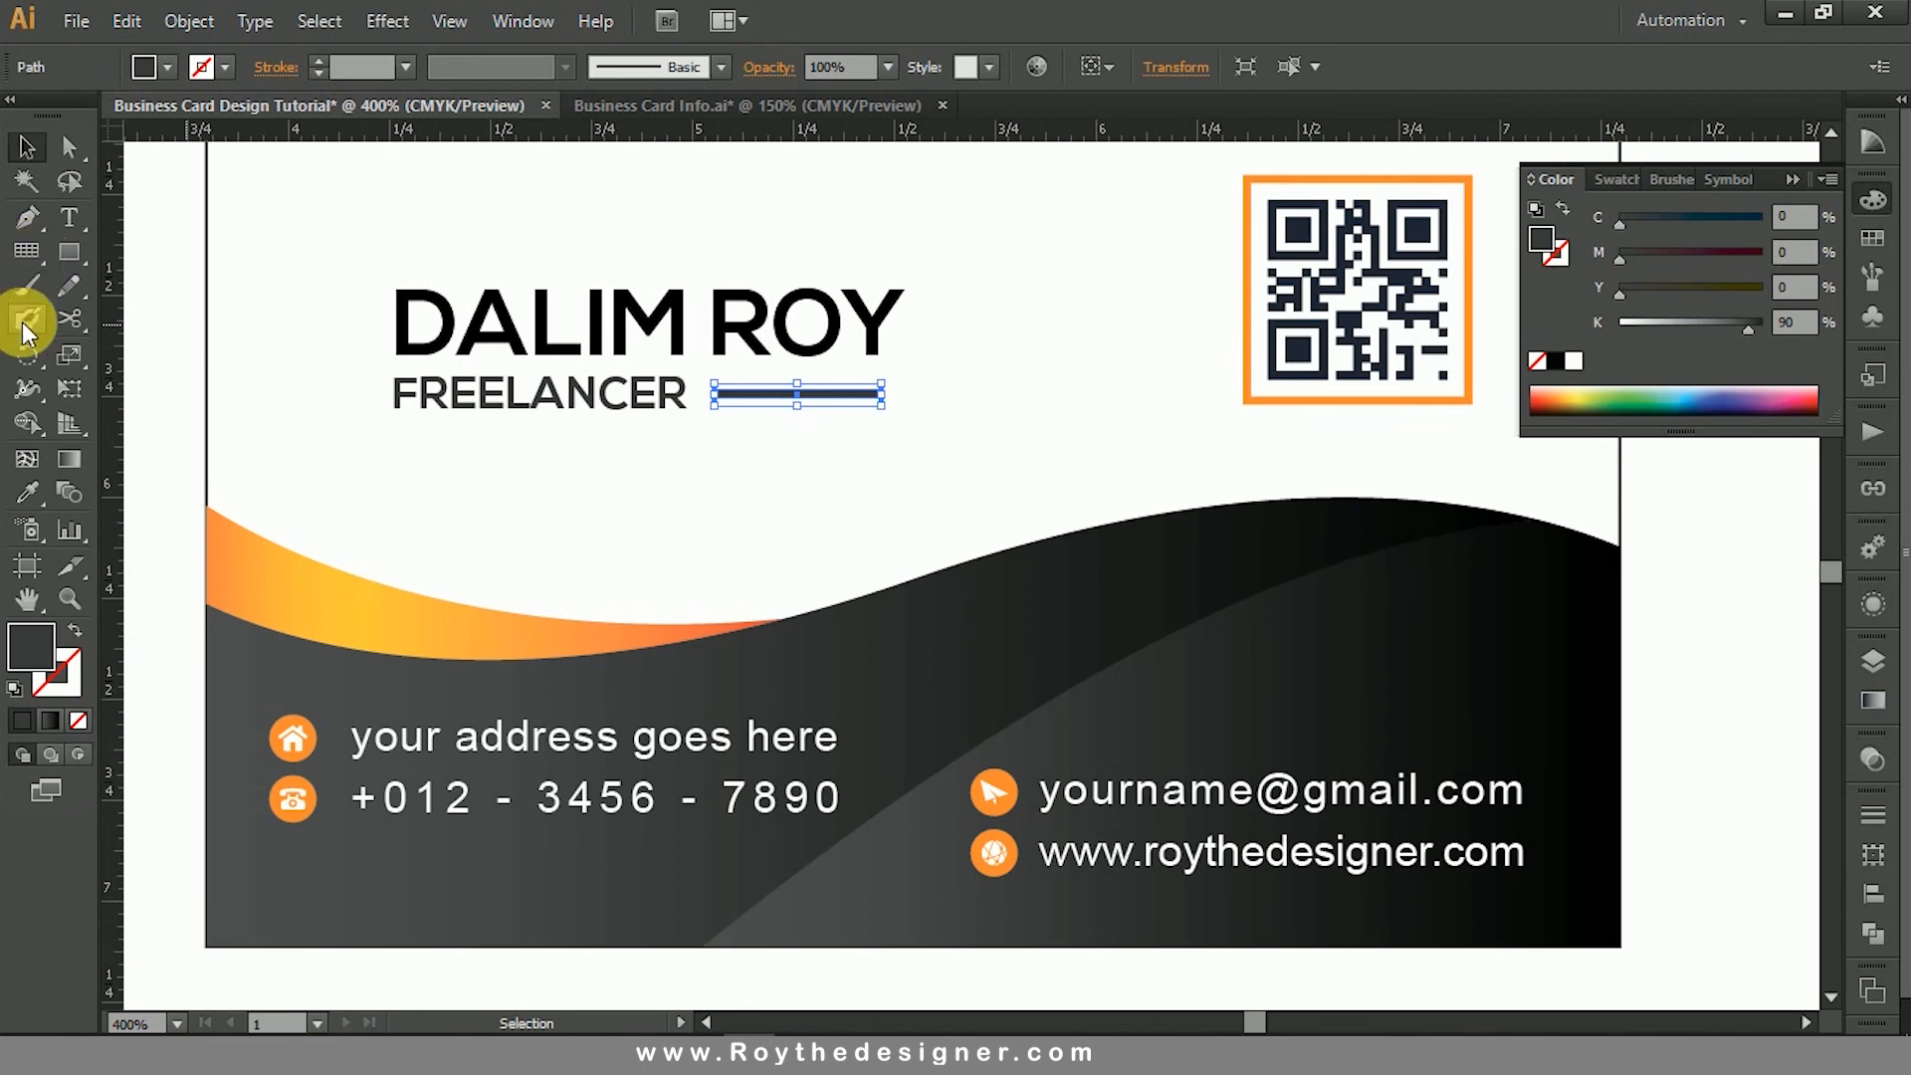
left_click(27, 492)
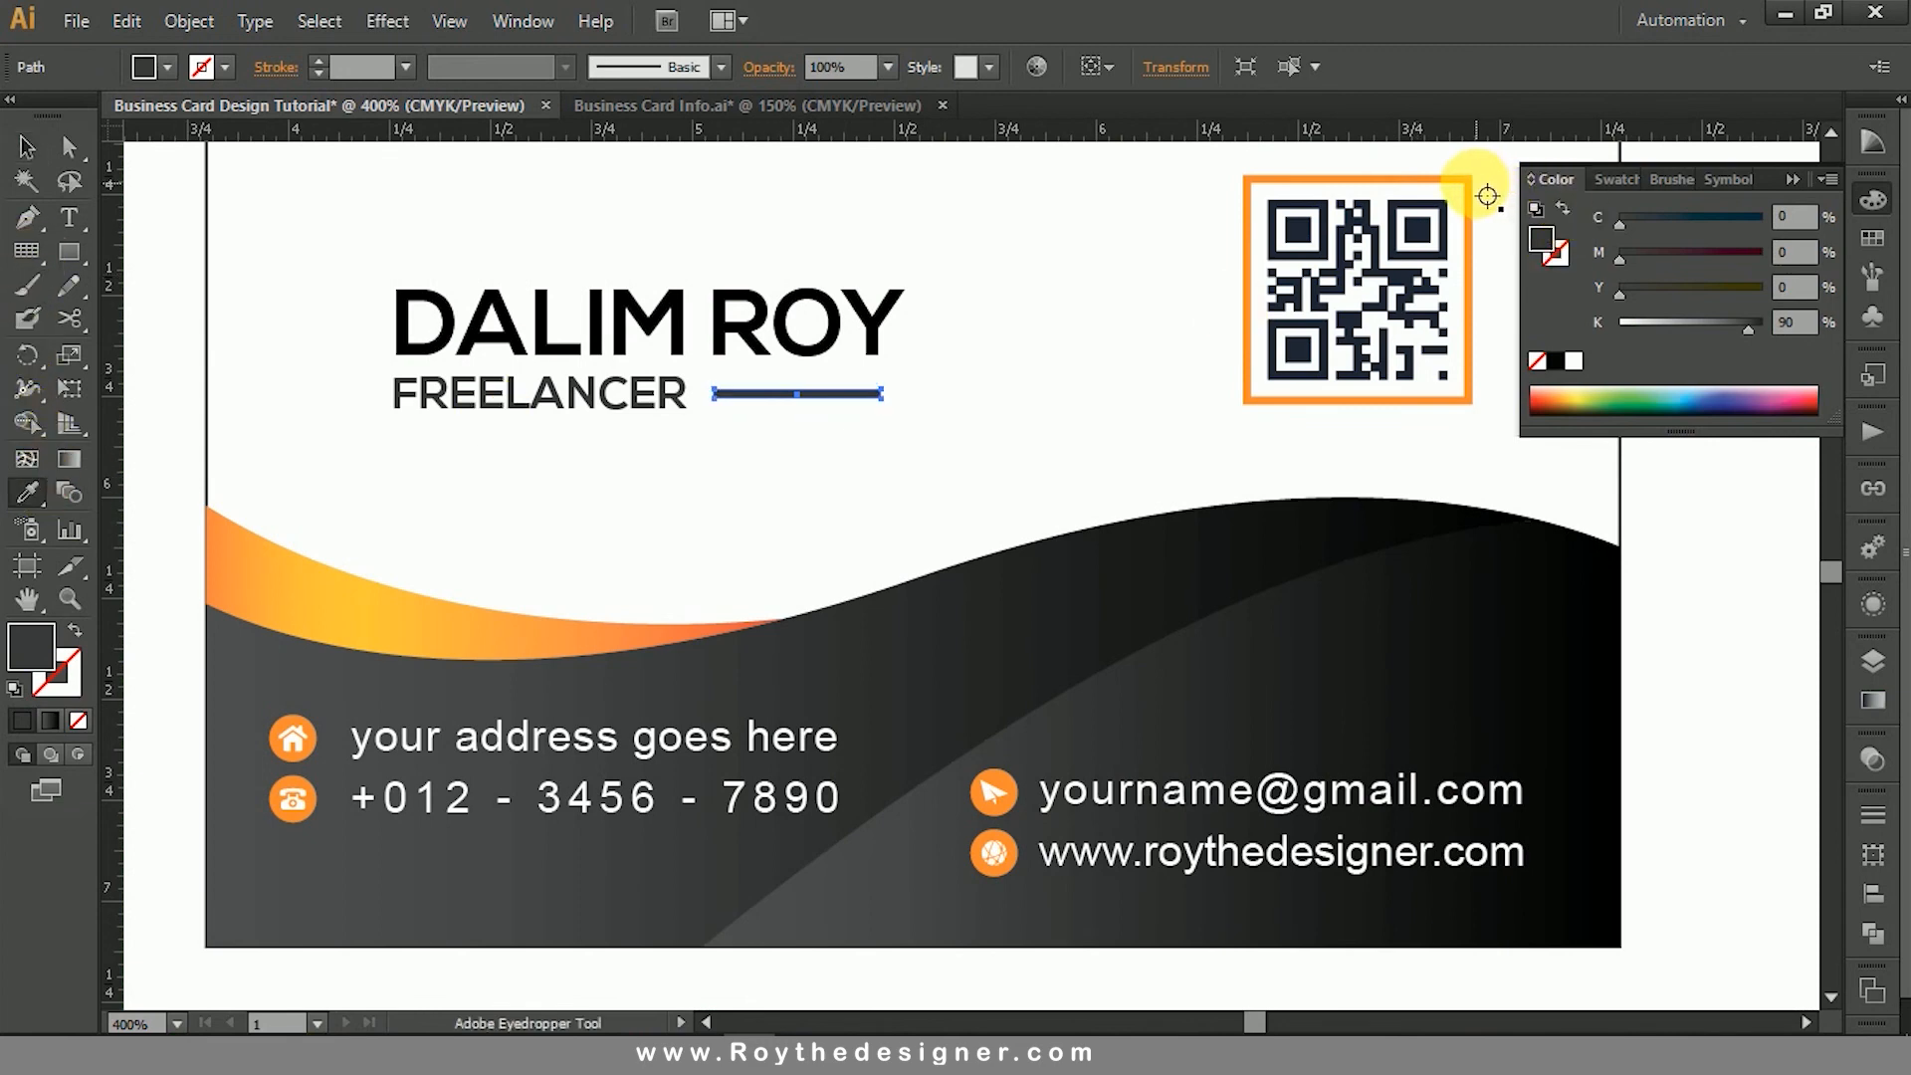
left_click(1471, 195)
left_click(27, 146)
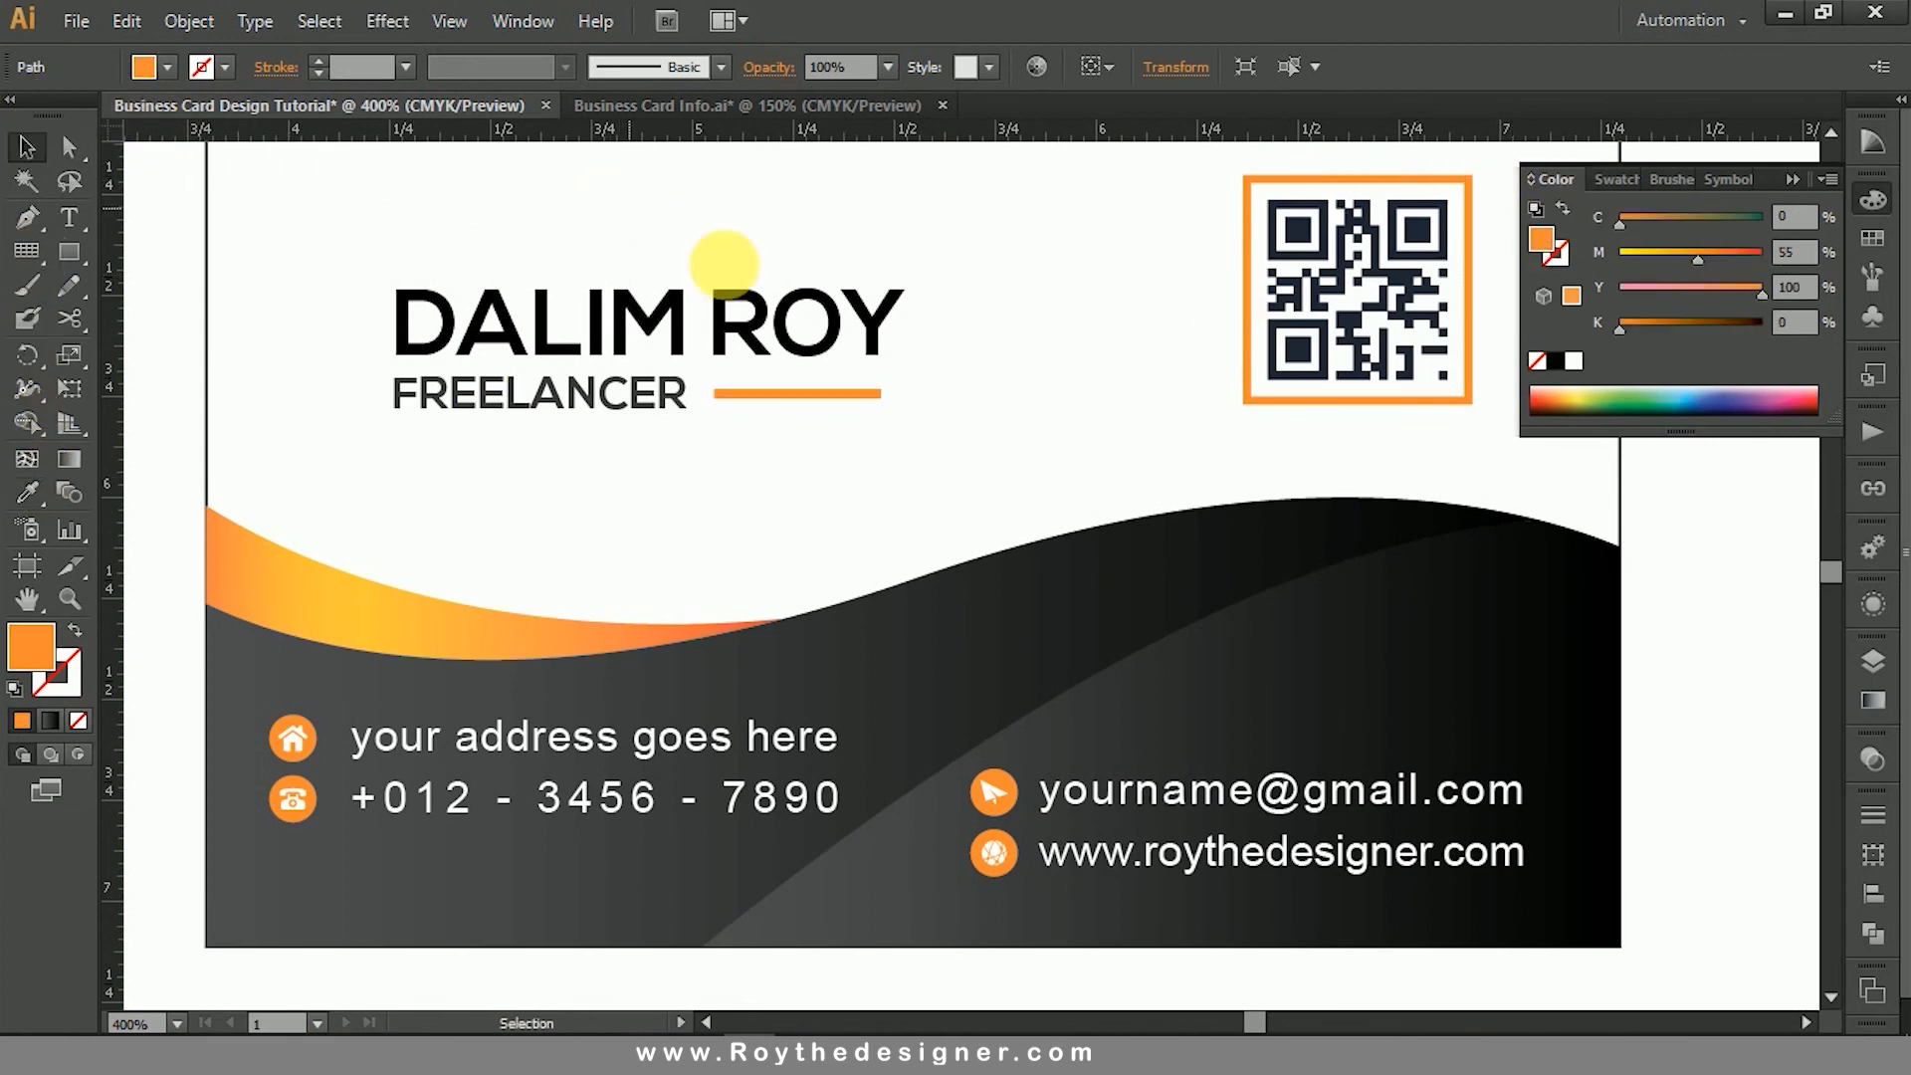
left_click(981, 472, "ctrl+alt")
left_click(980, 472, "ctrl+alt")
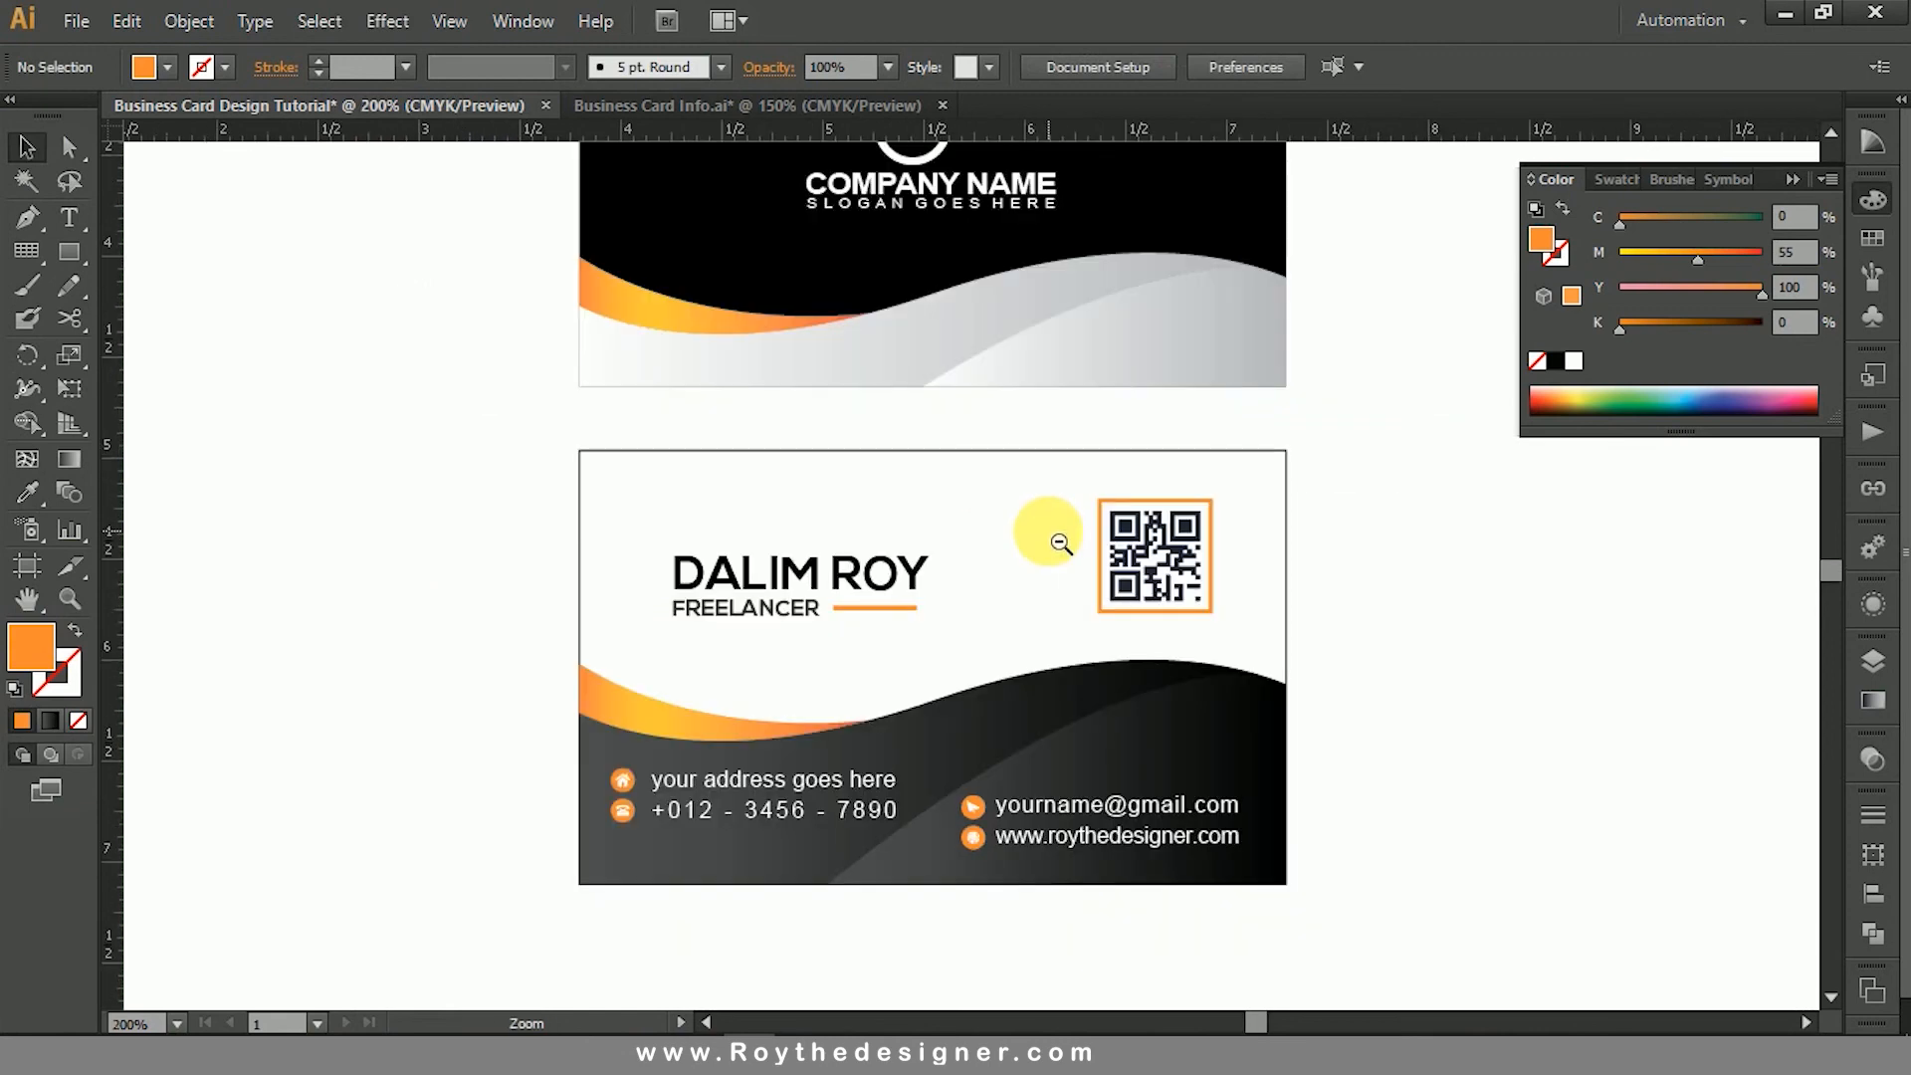
- Unlock all locked objects so the outline of the back card can be edited
left_click(972, 615, "ctrl+alt")
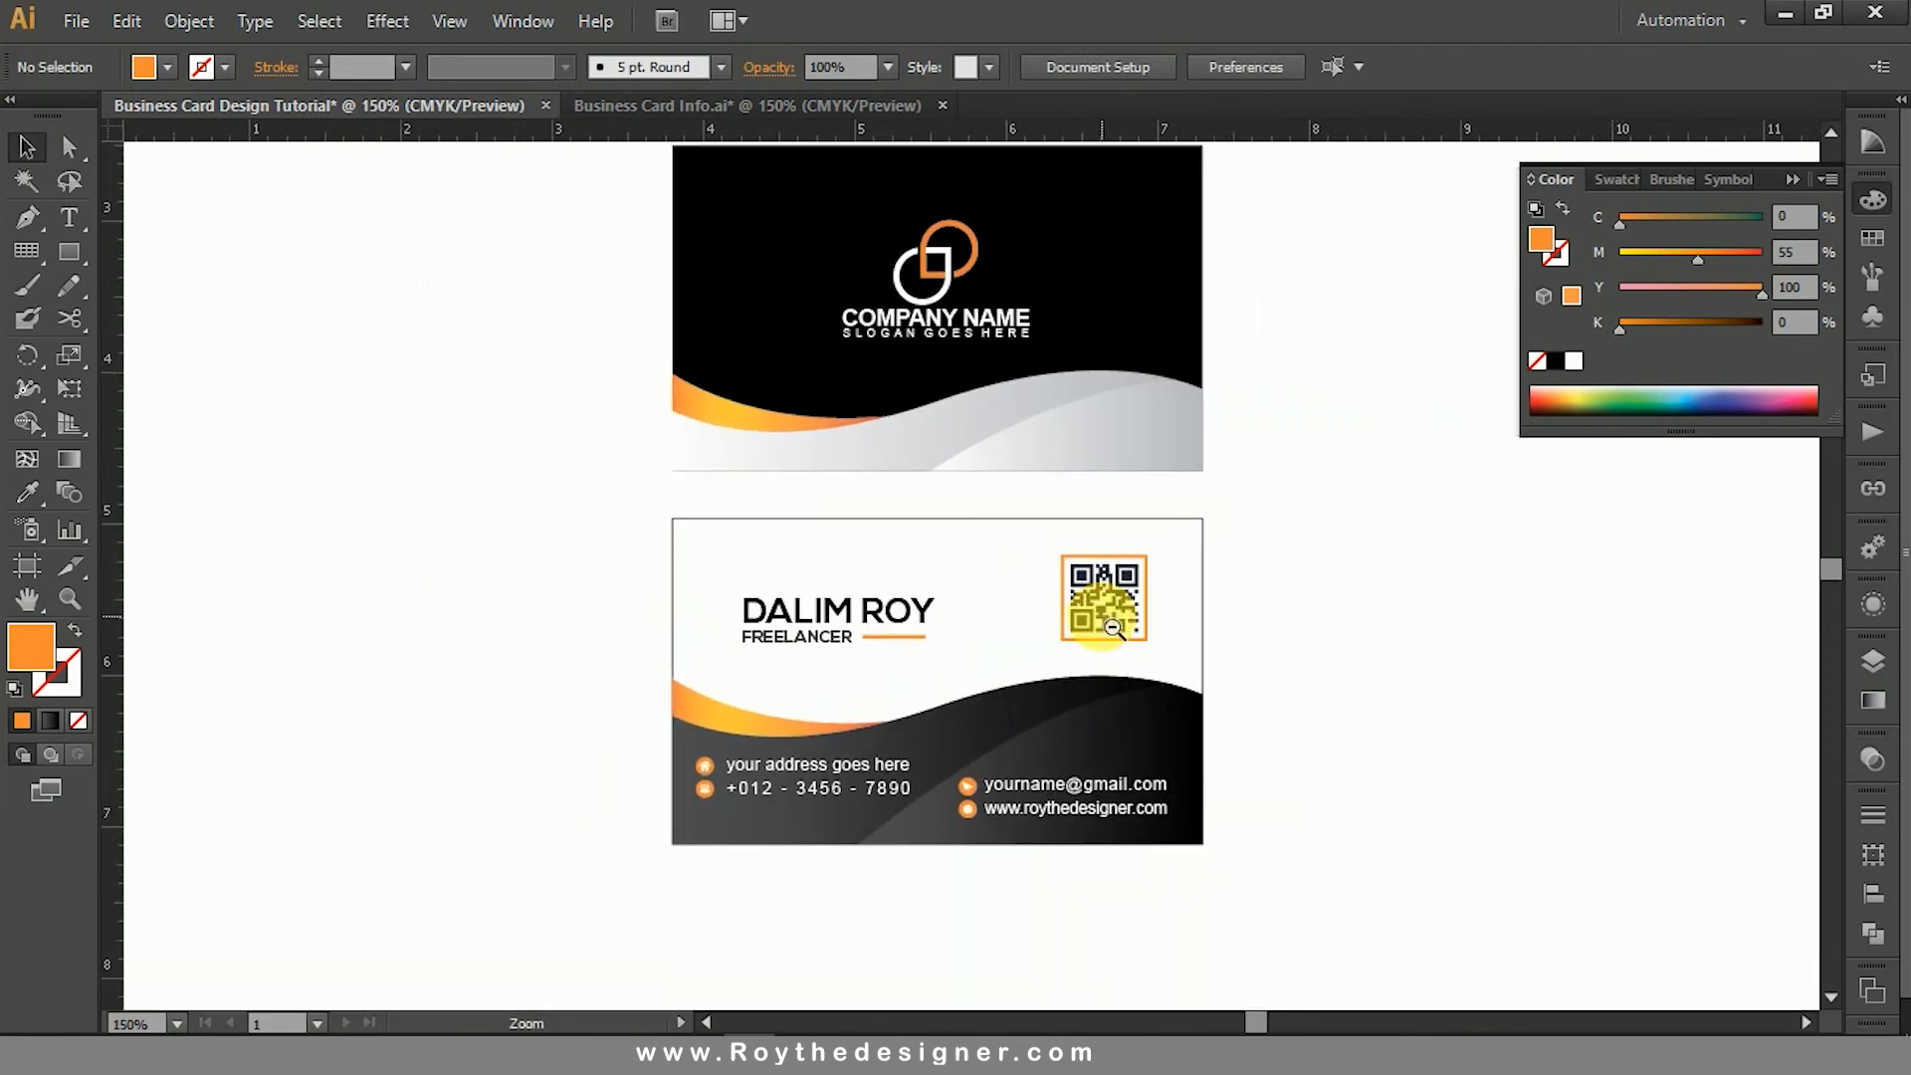
left_click(1202, 589, "ctrl+alt")
left_click_drag(658, 267, 1184, 823)
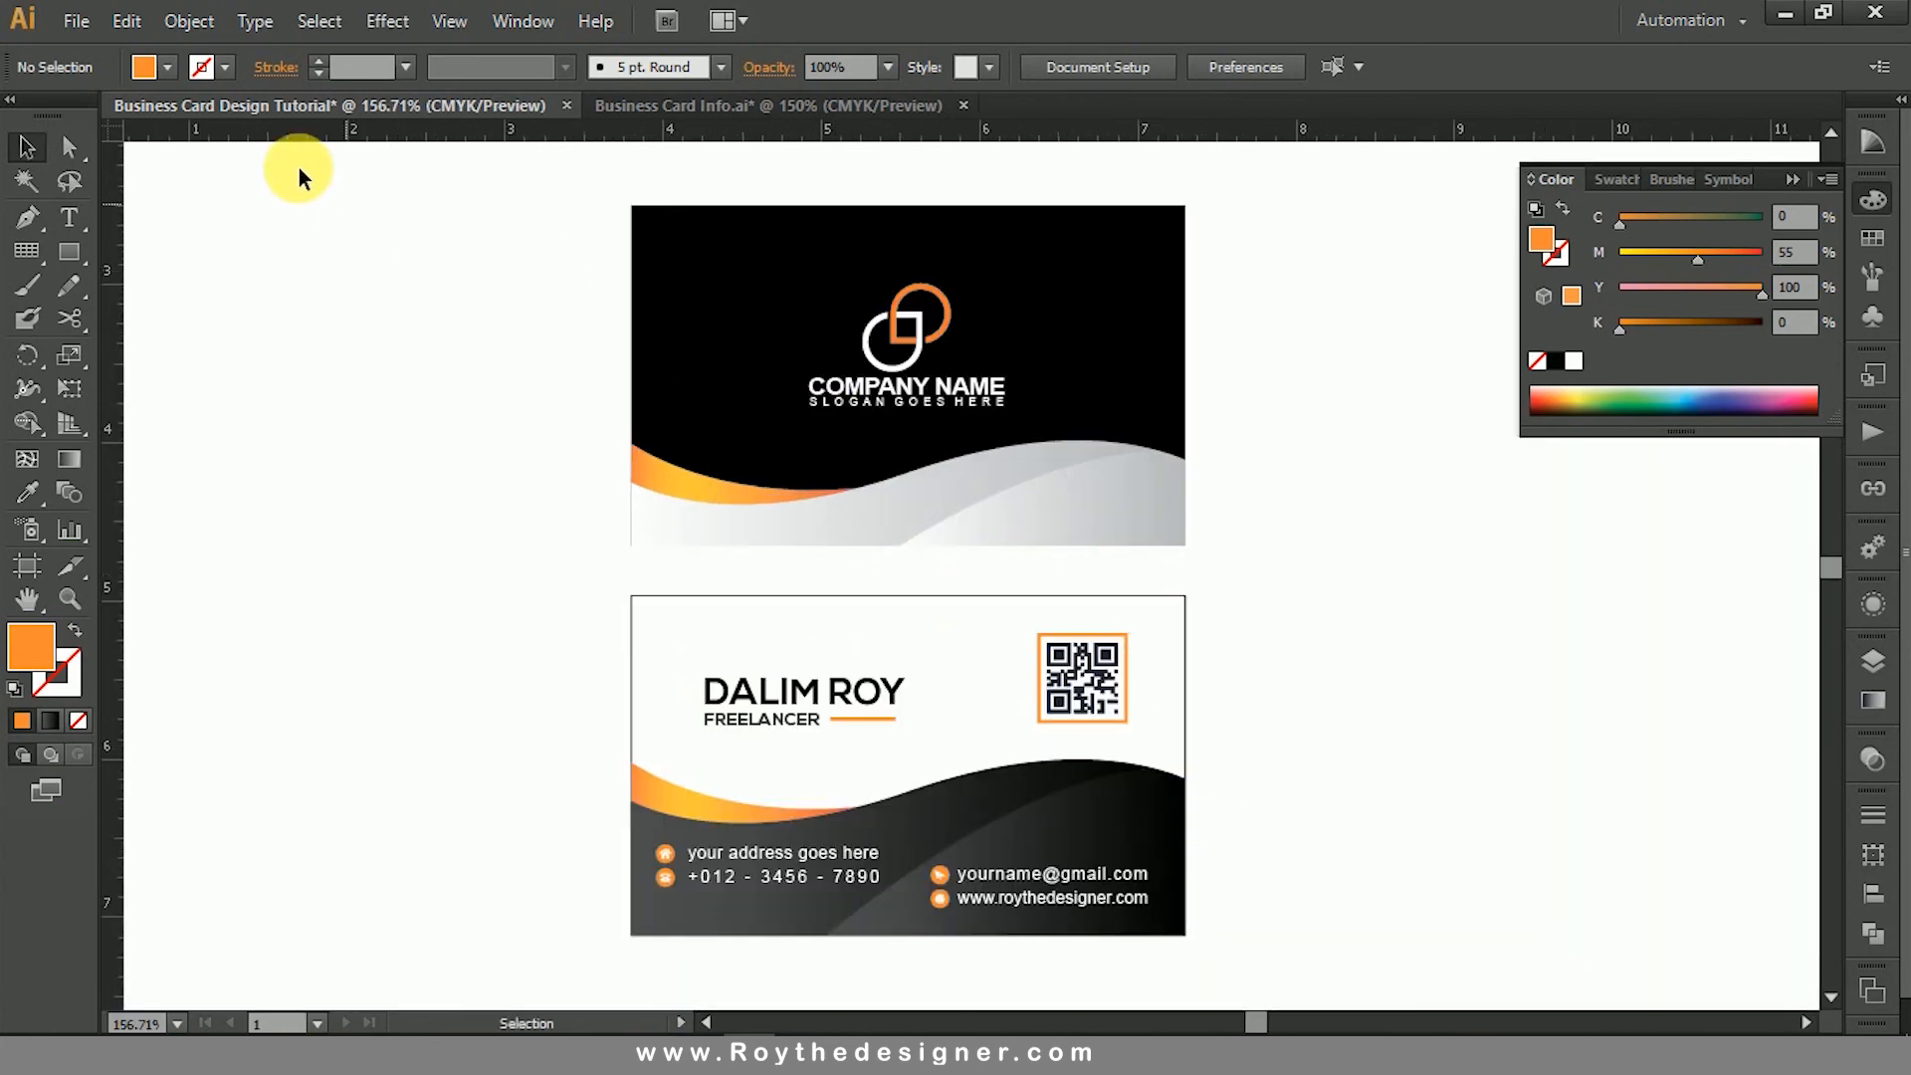
left_click(187, 22)
left_click(261, 221)
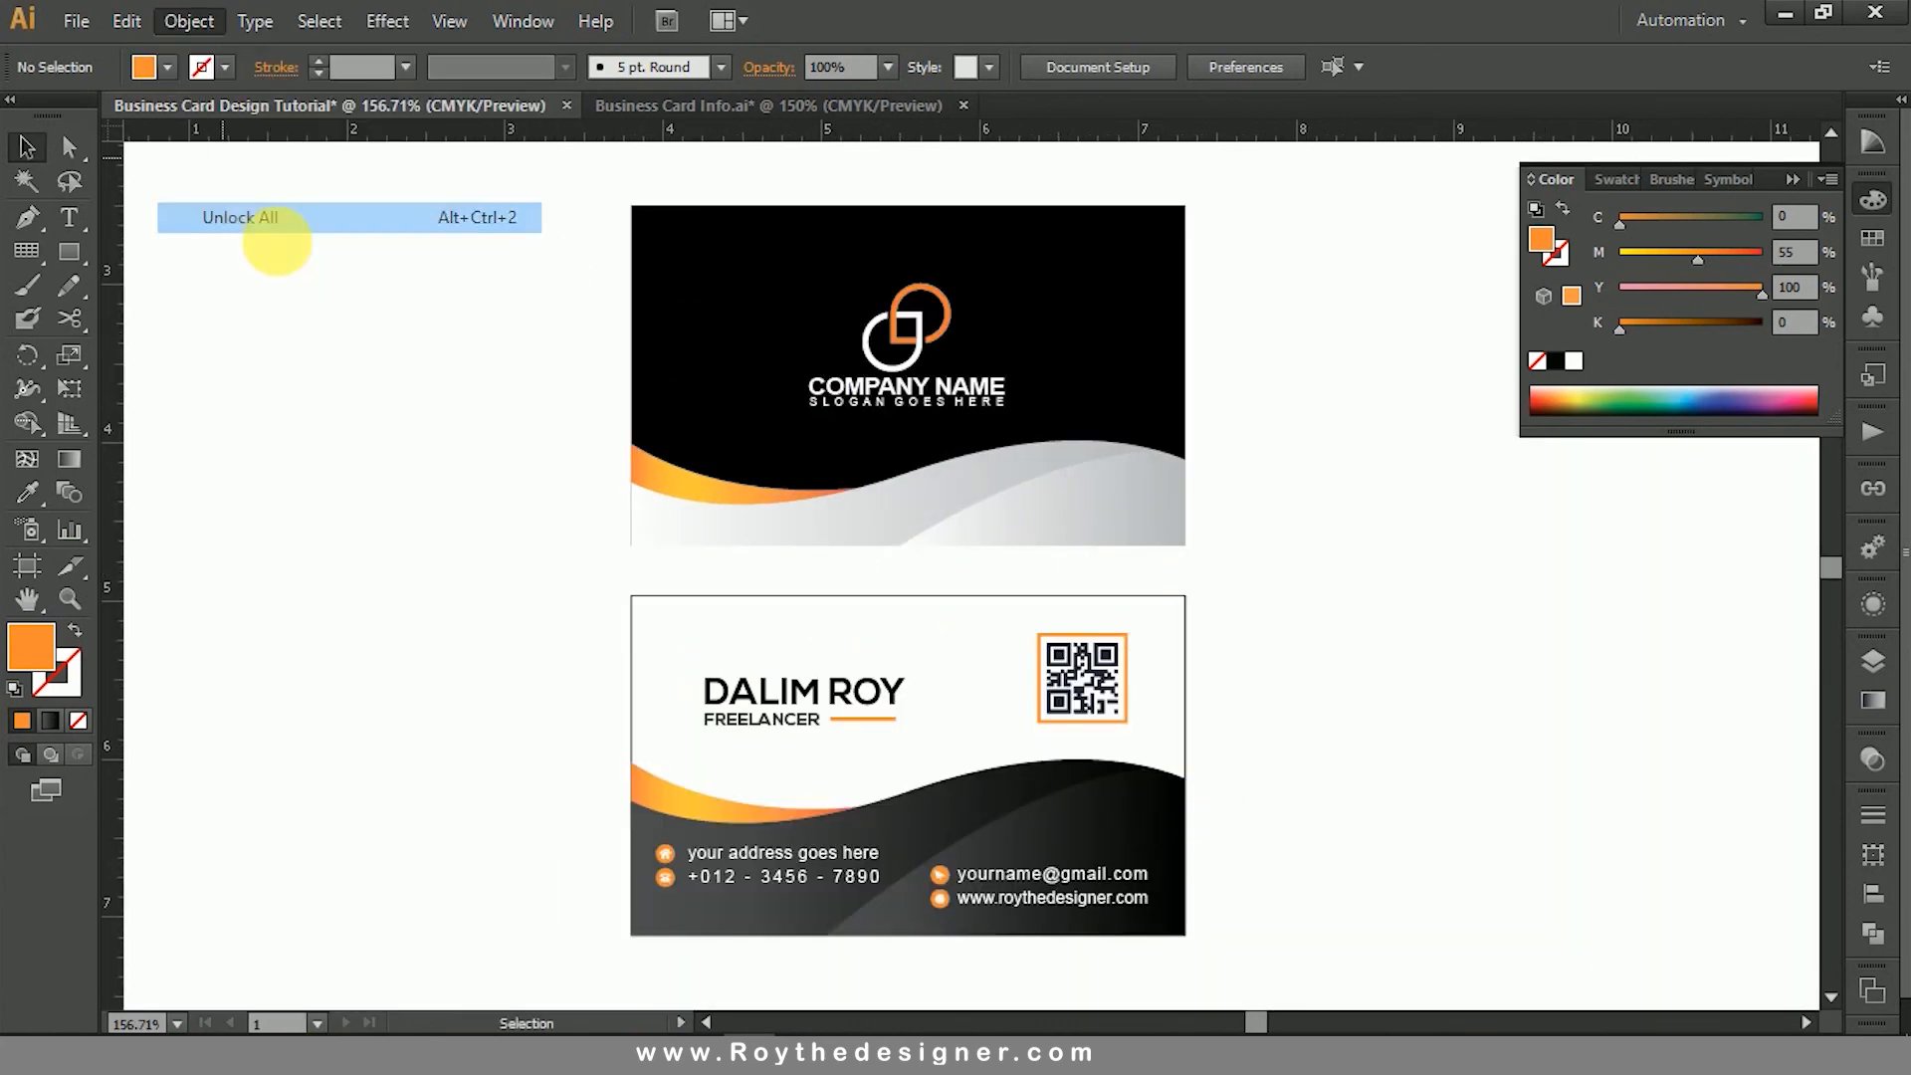
left_click(477, 343)
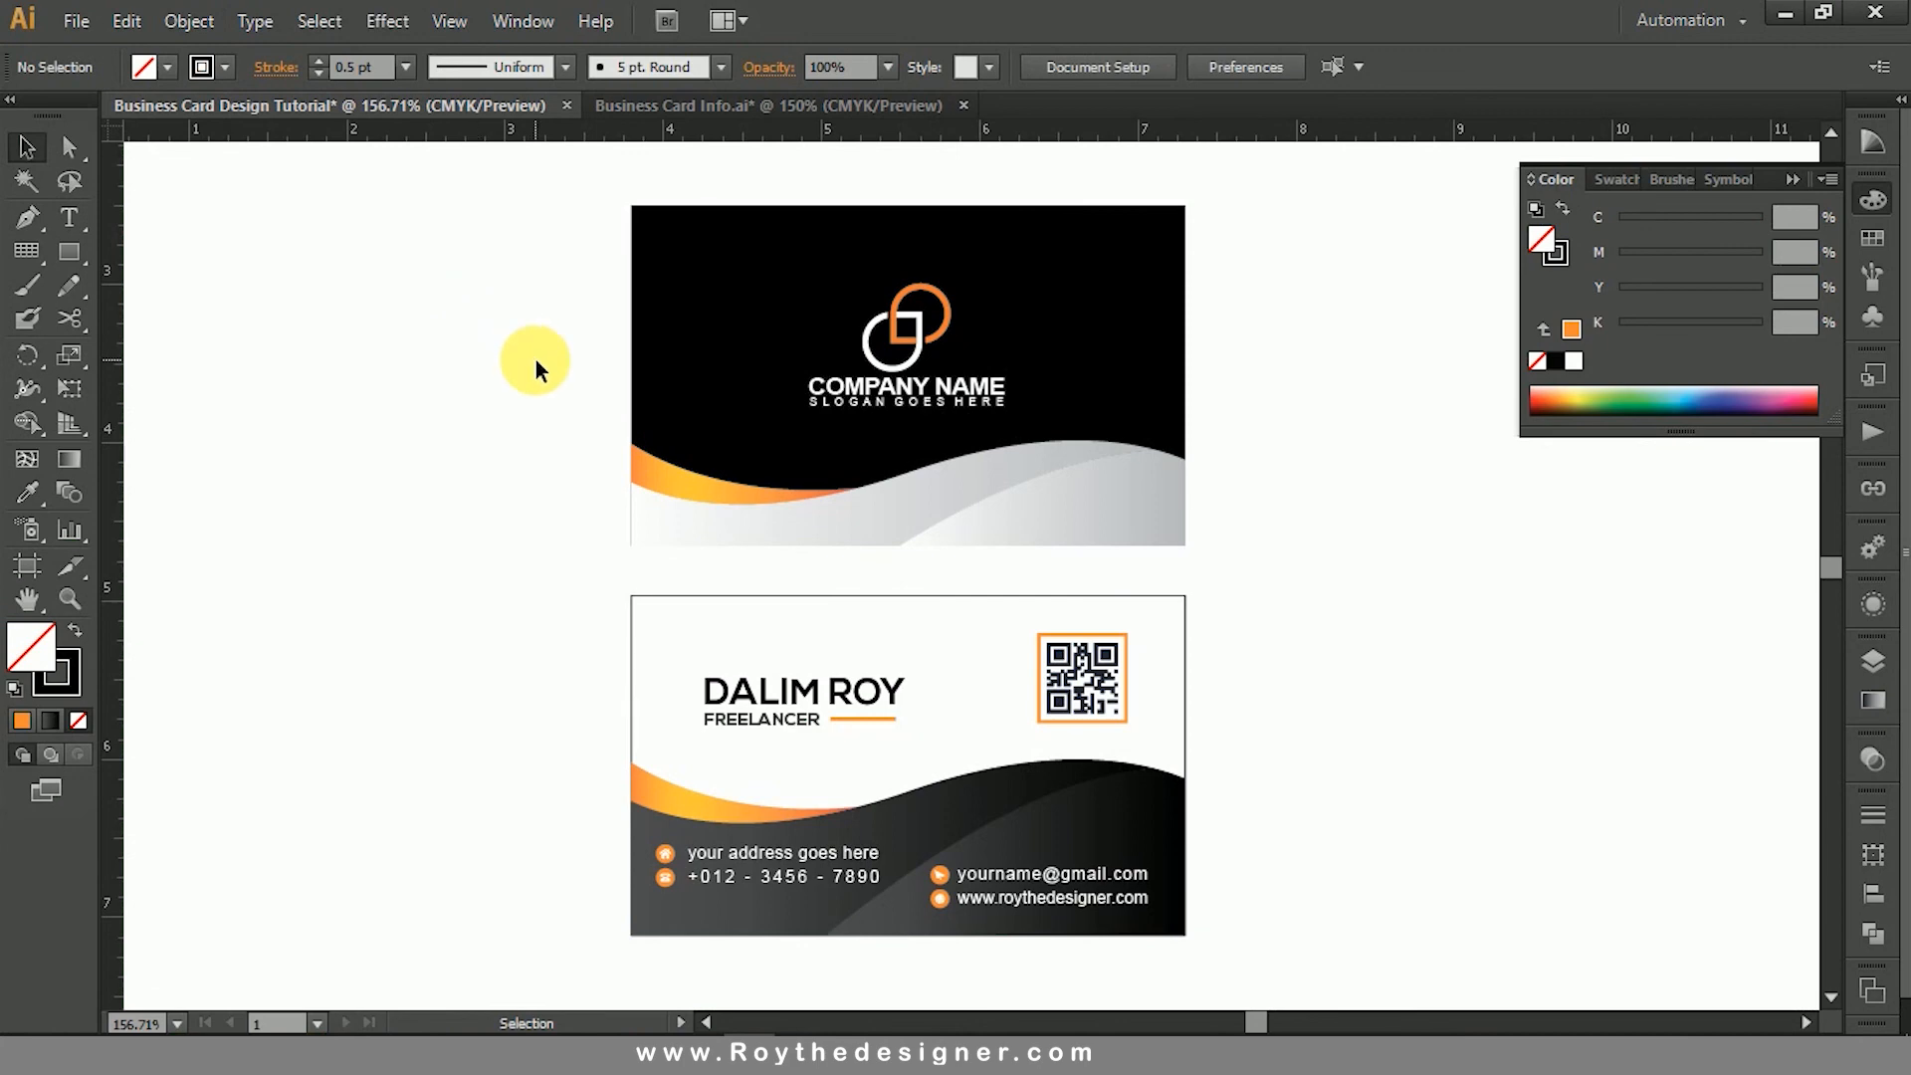
- Move both card designs together straight up by about 0.5 in on the artboard
key("ctrl+space")
left_click(982, 597, "ctrl+alt")
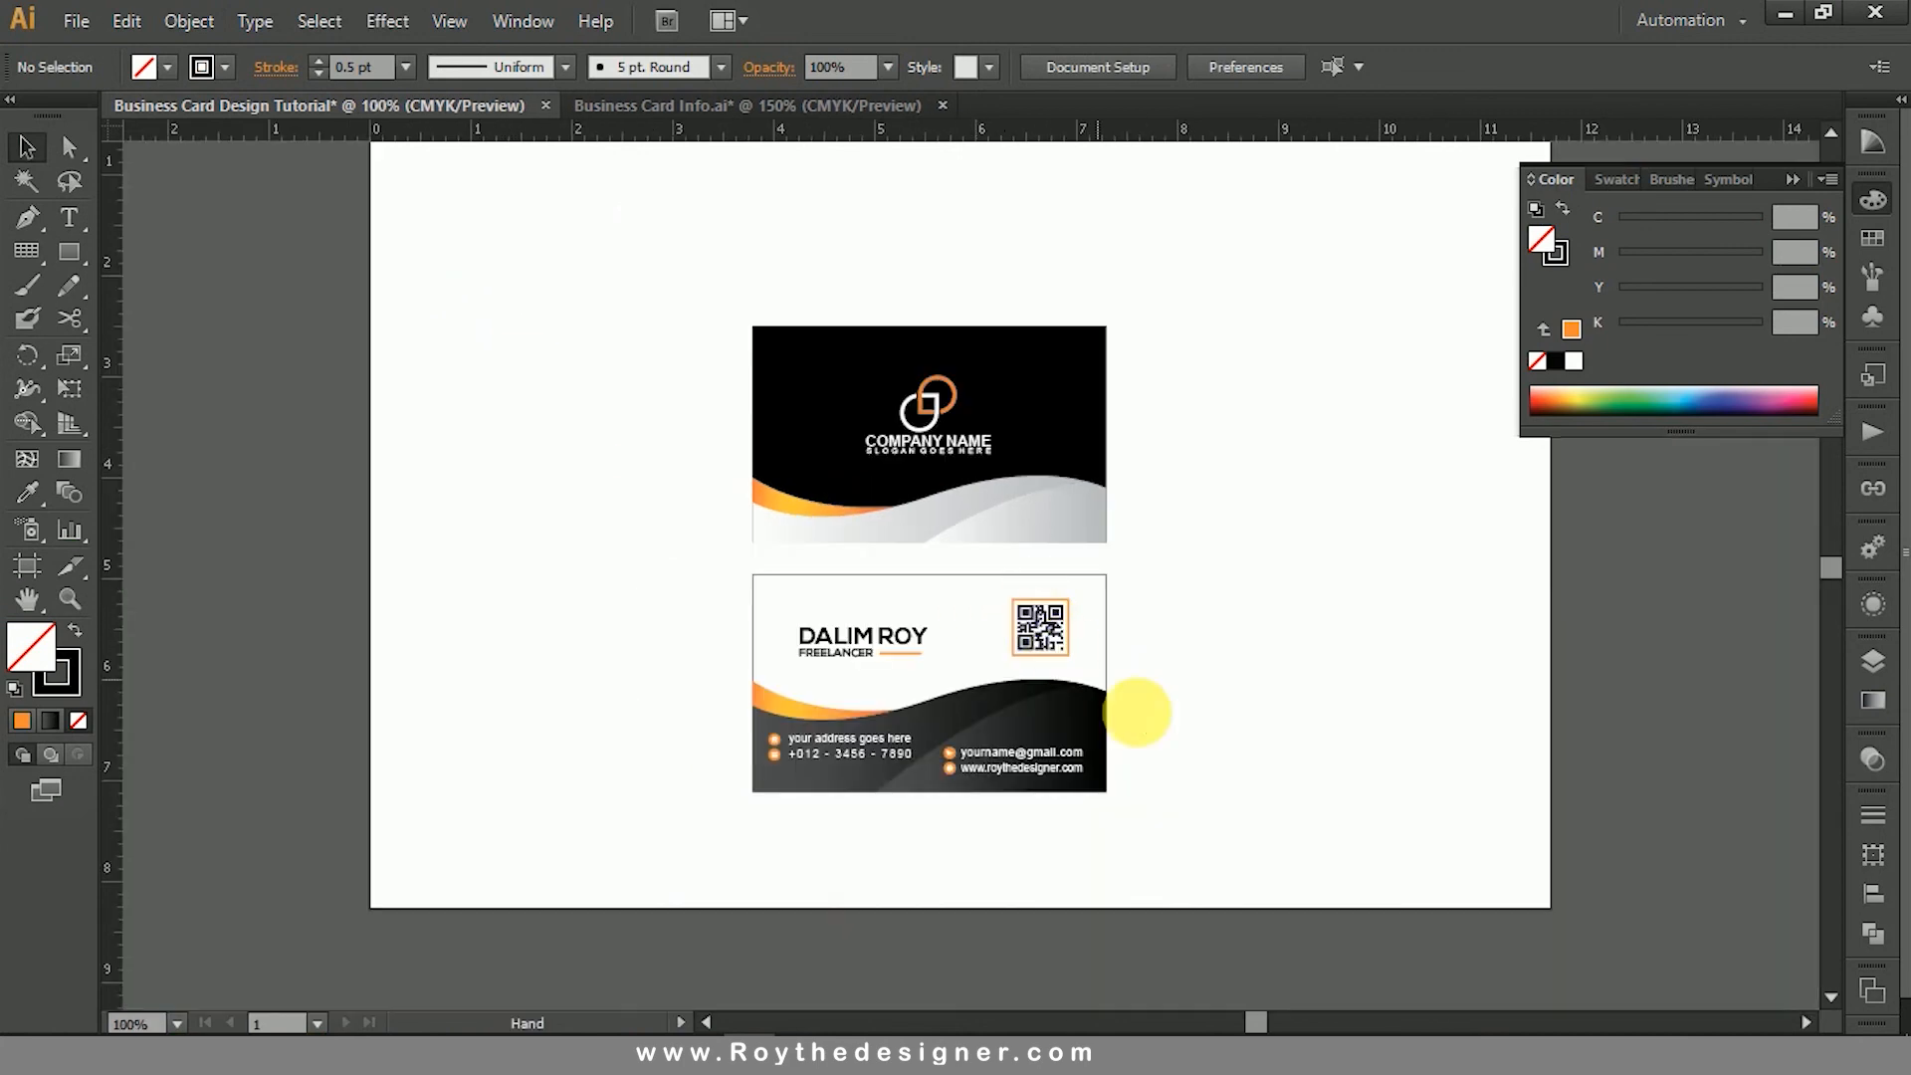
left_click_drag(1207, 822, 689, 253)
left_click_drag(993, 438, 994, 386)
left_click(1239, 464)
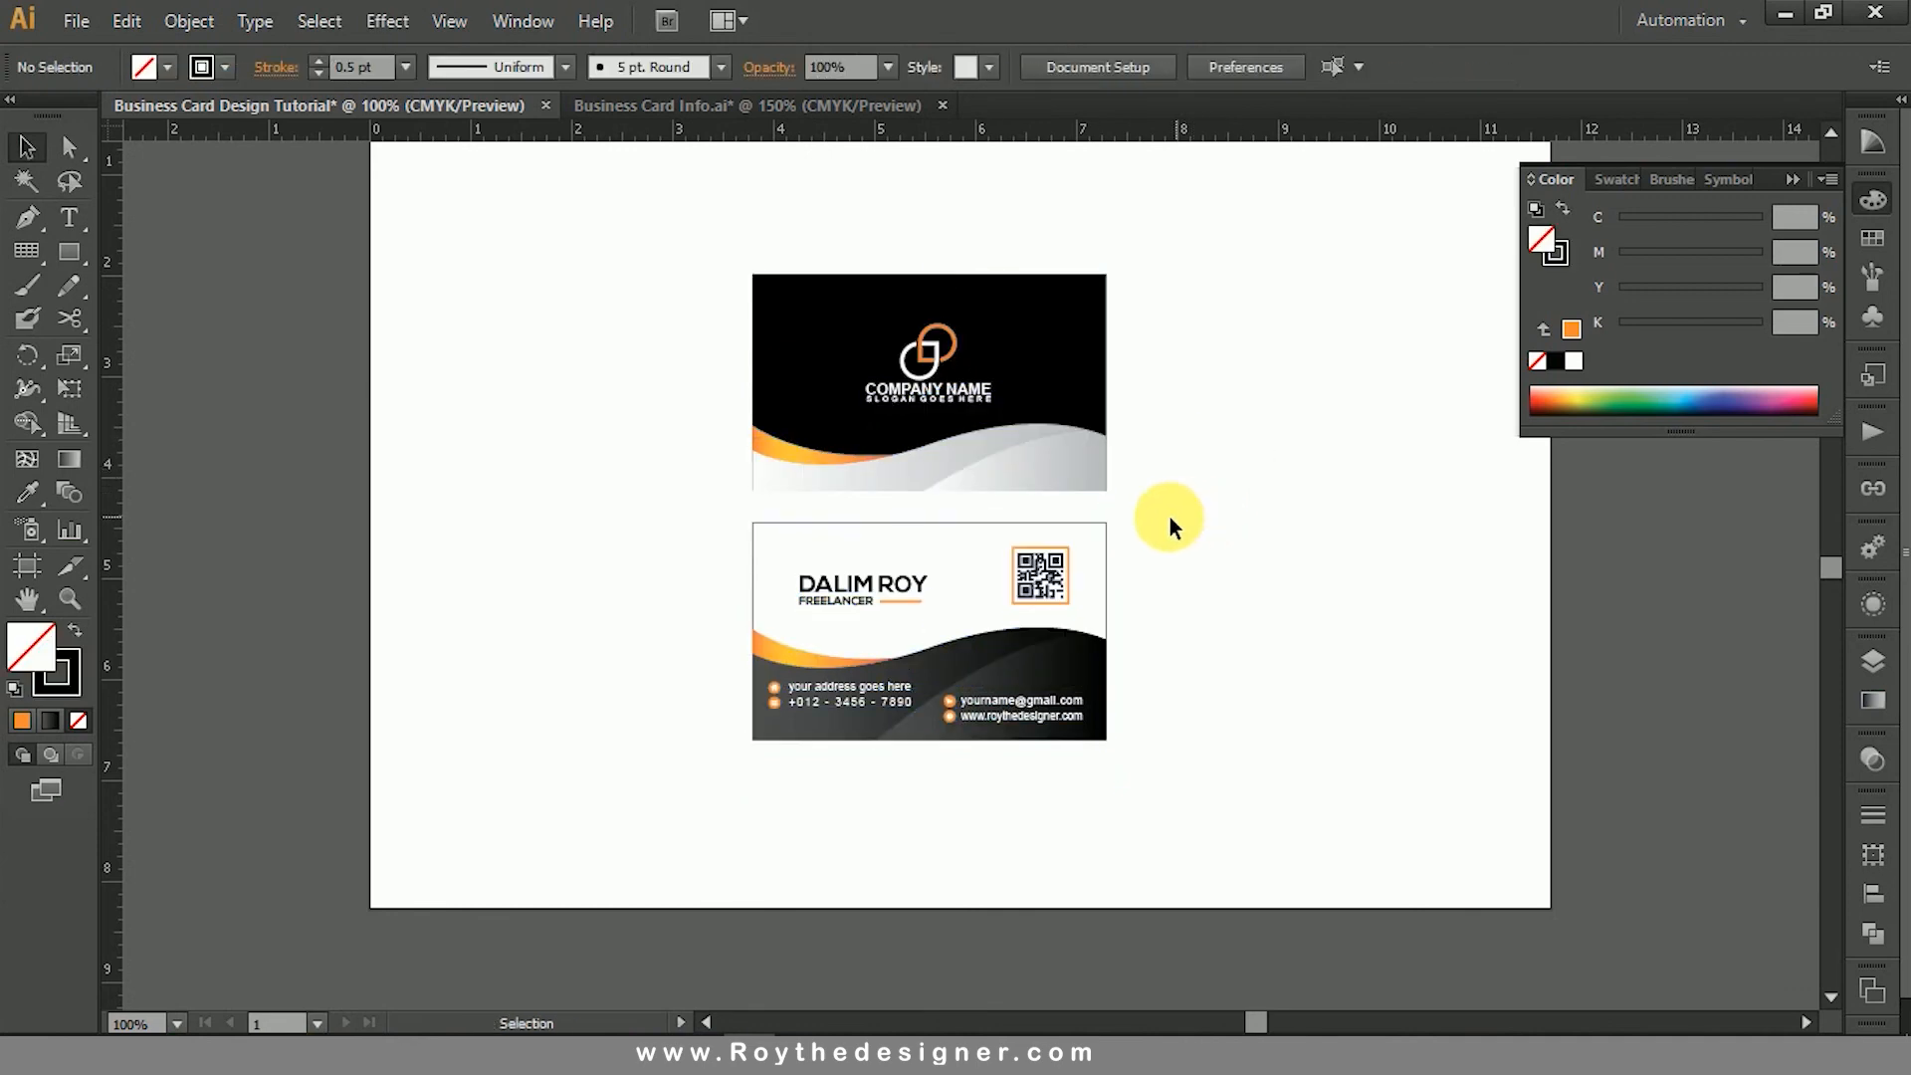
- Offset the outlines of the front and back cards inward by -0.1389 in with mitered joins
left_click(1095, 361)
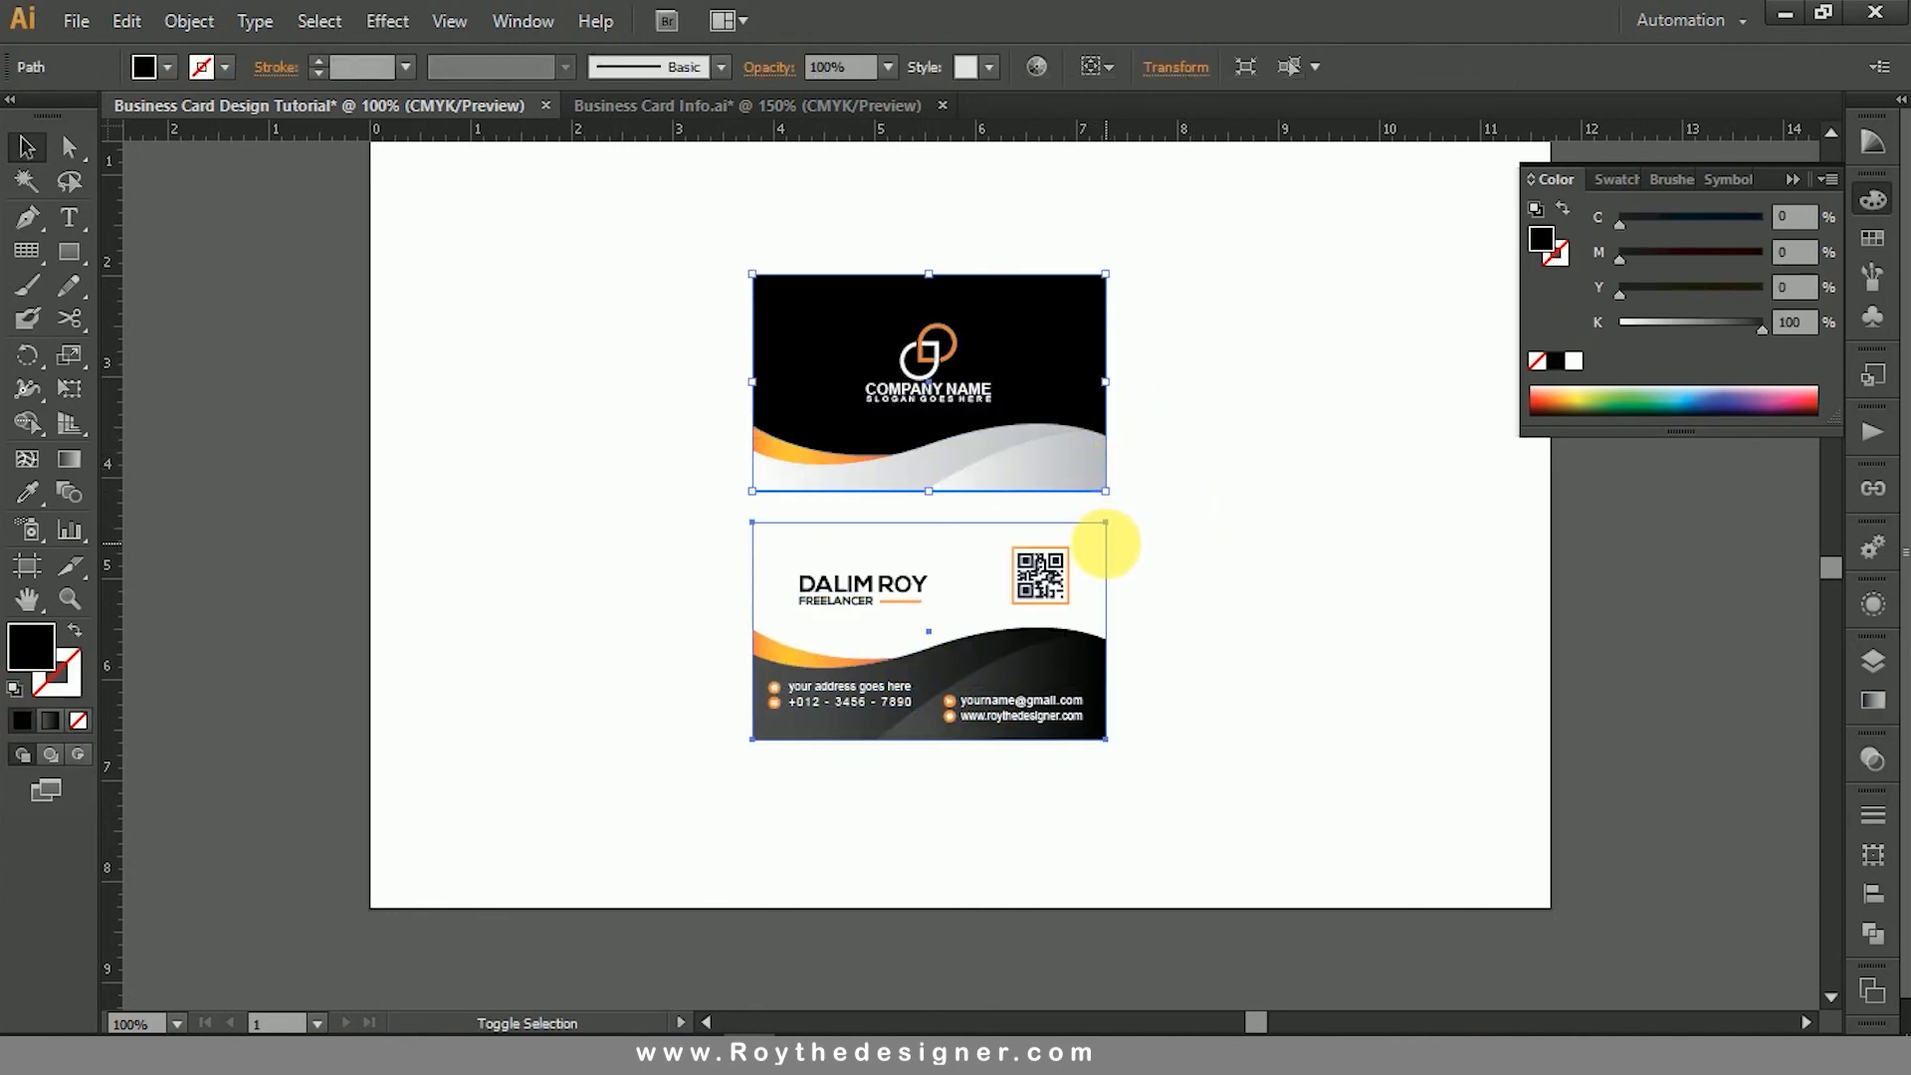
left_click(1107, 543, "shift")
left_click(187, 22)
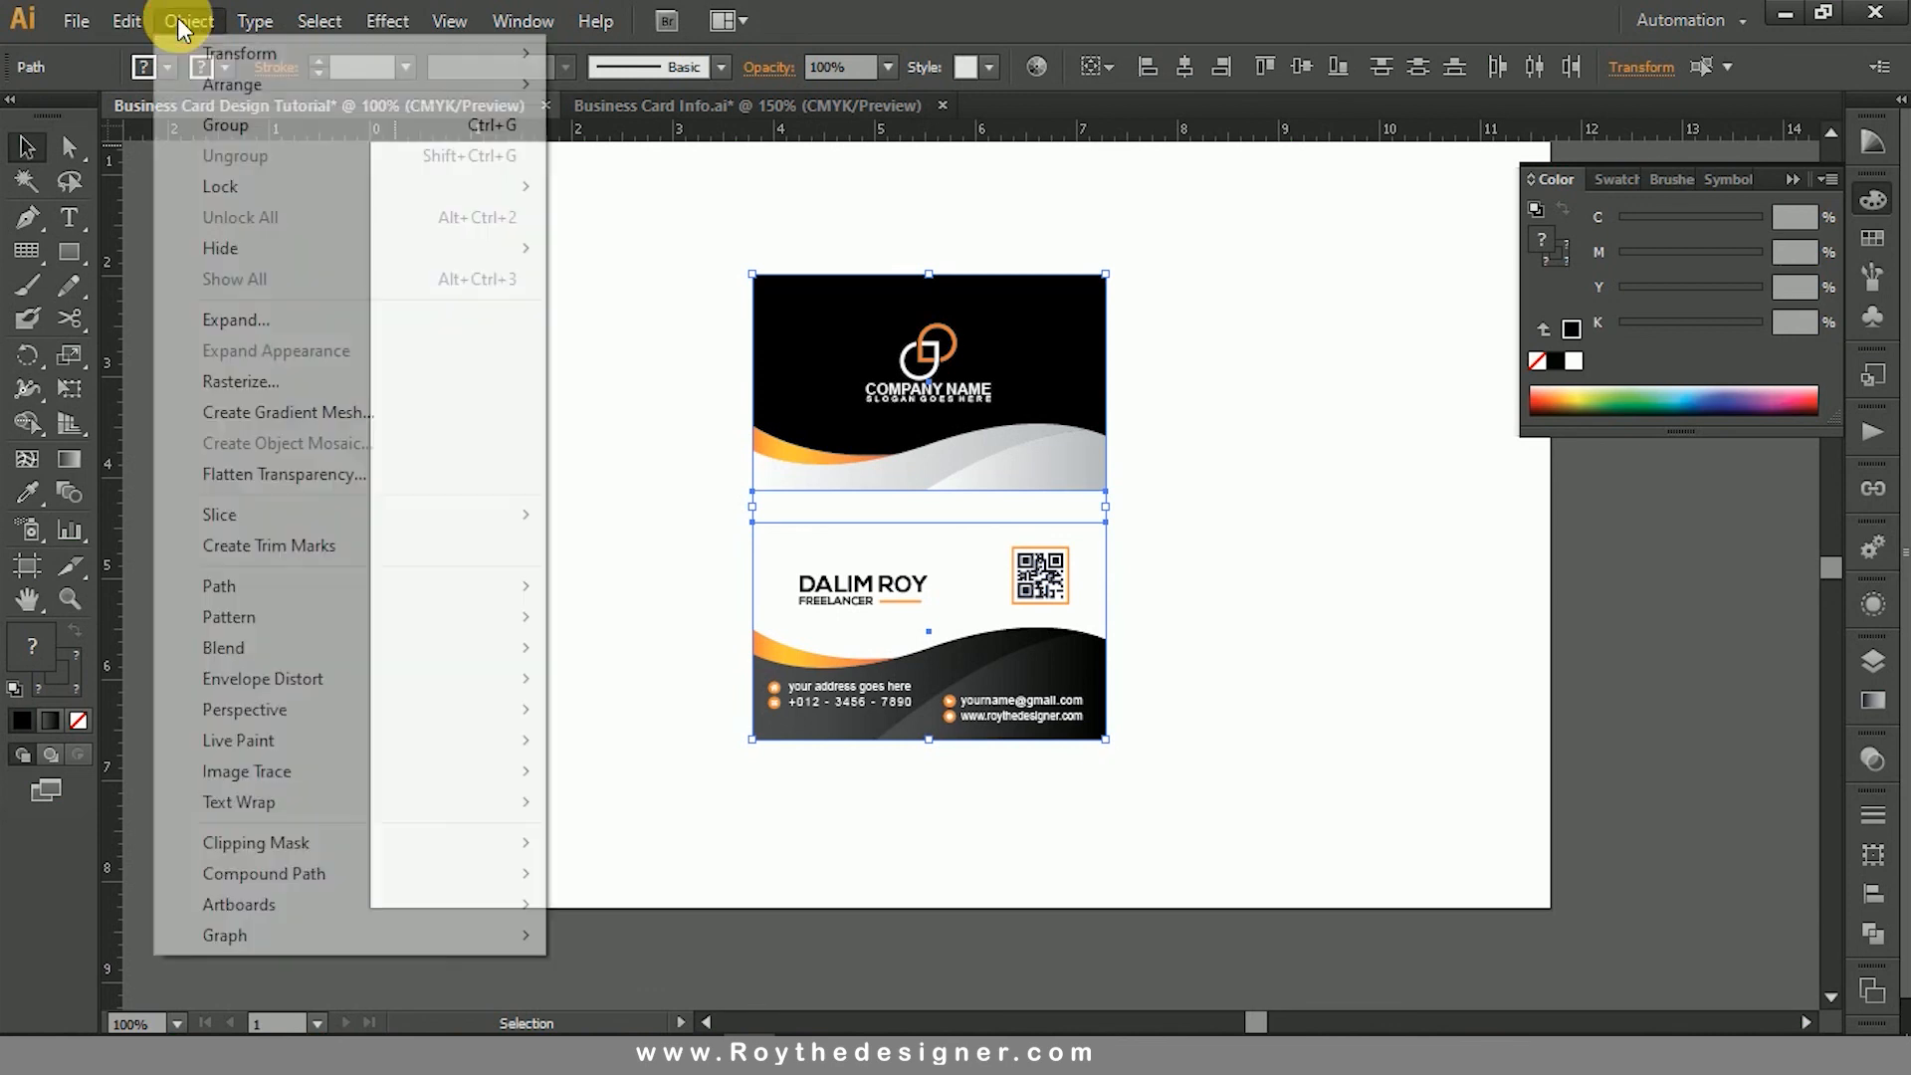
mouse_move(385, 589)
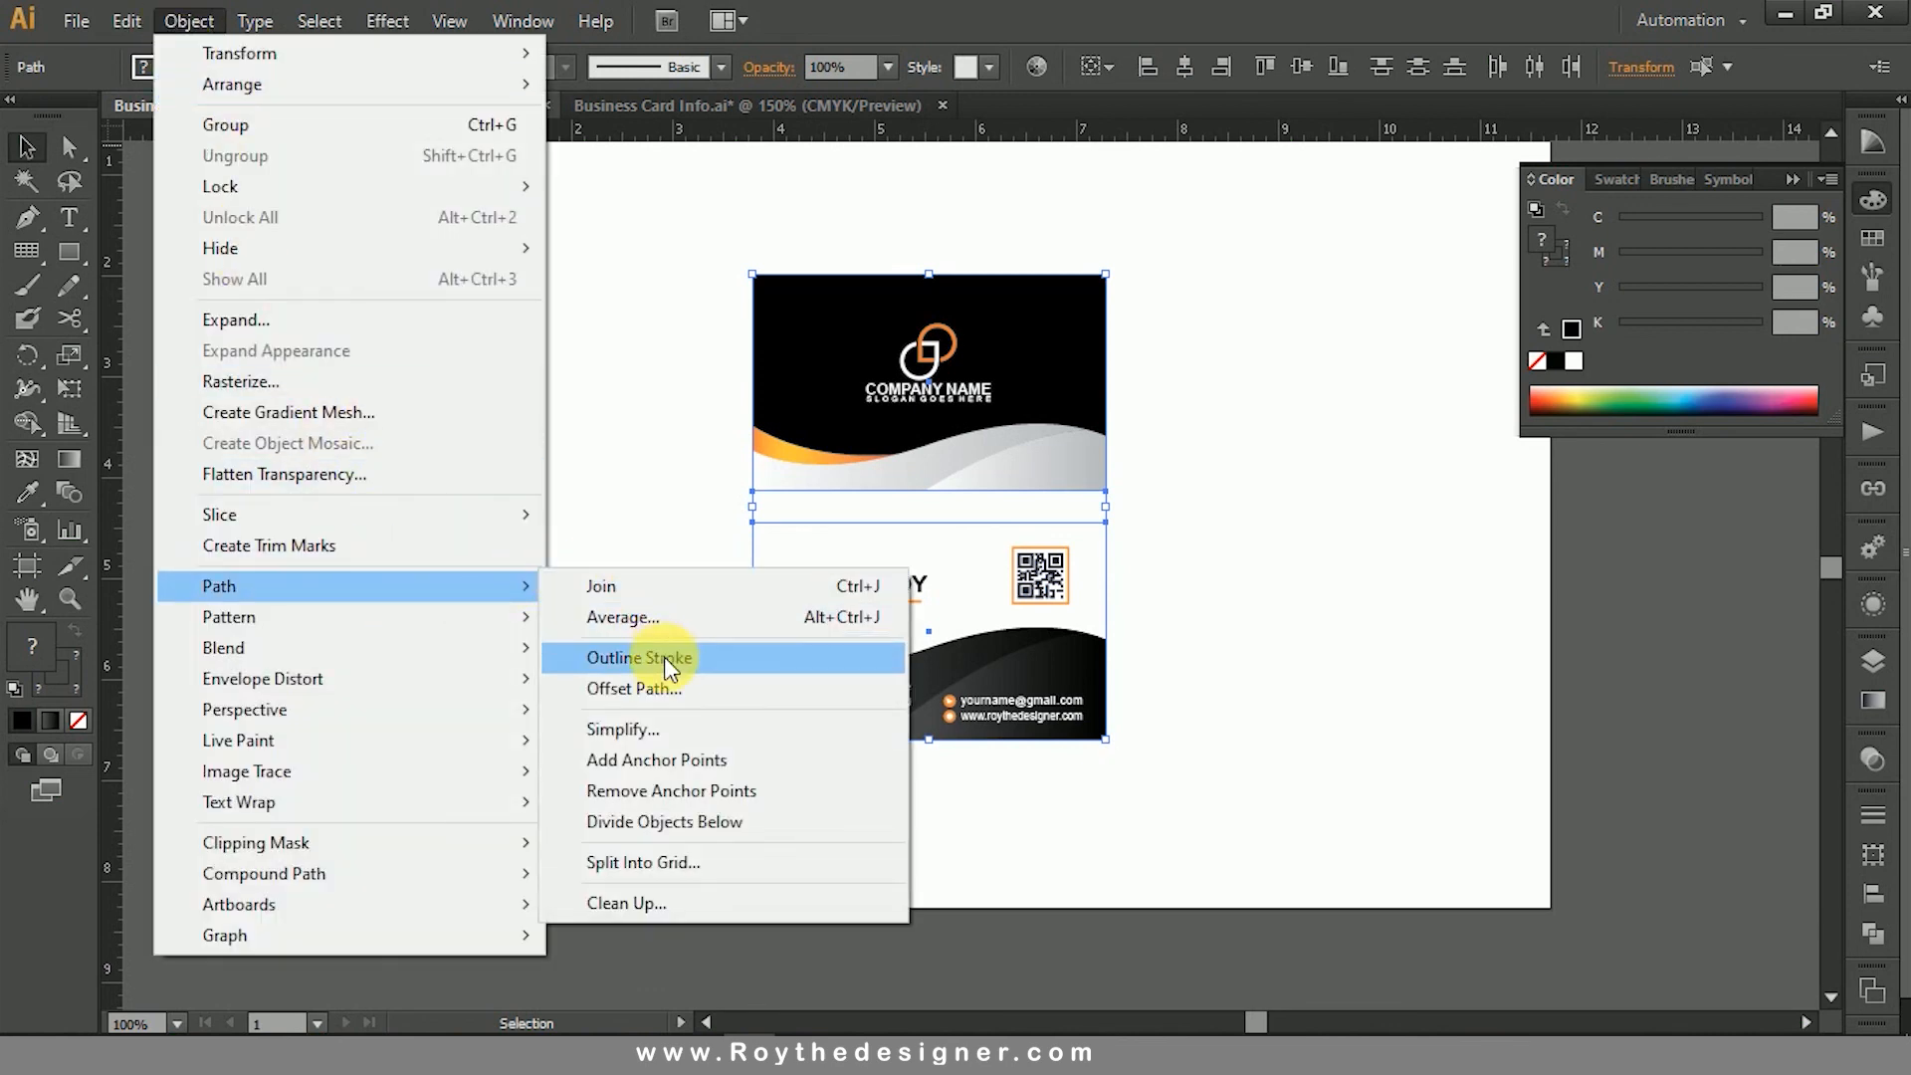
left_click(673, 685)
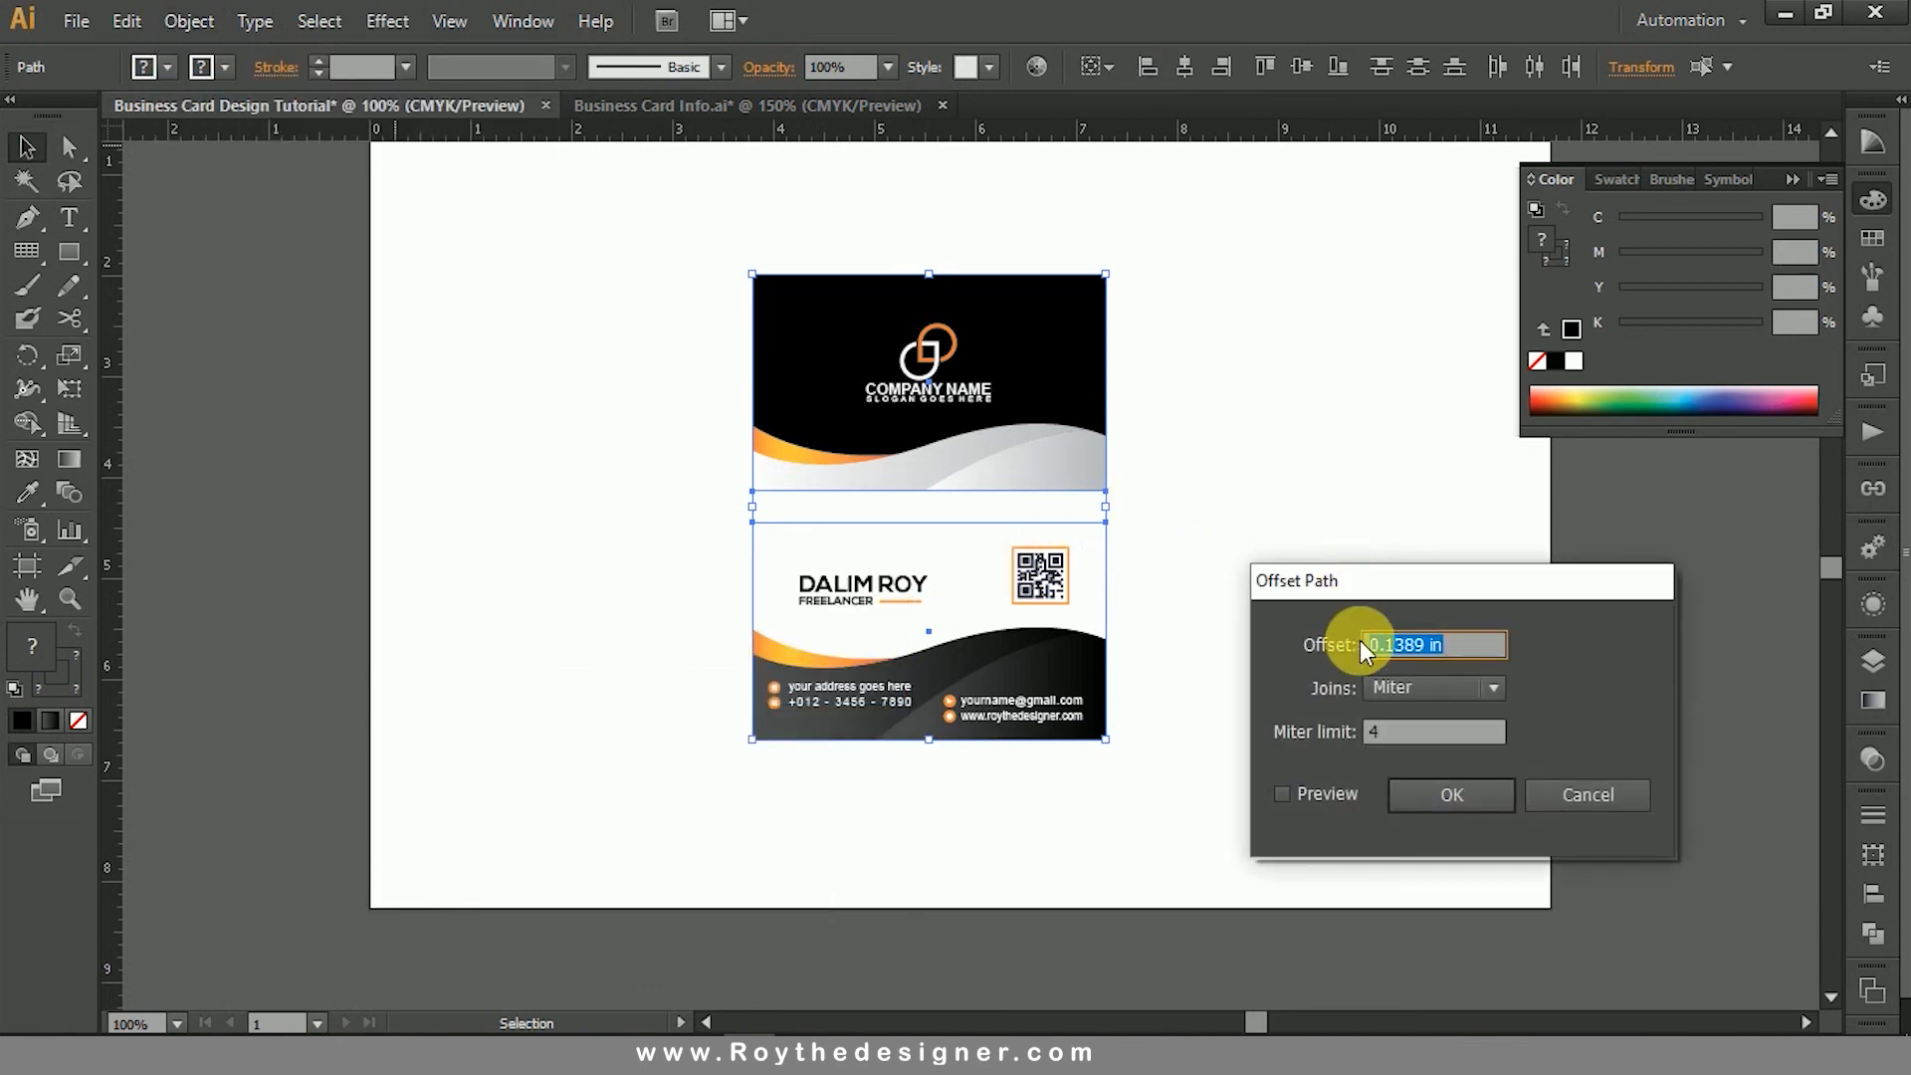
left_click(1381, 653)
type("-")
left_click(1432, 794)
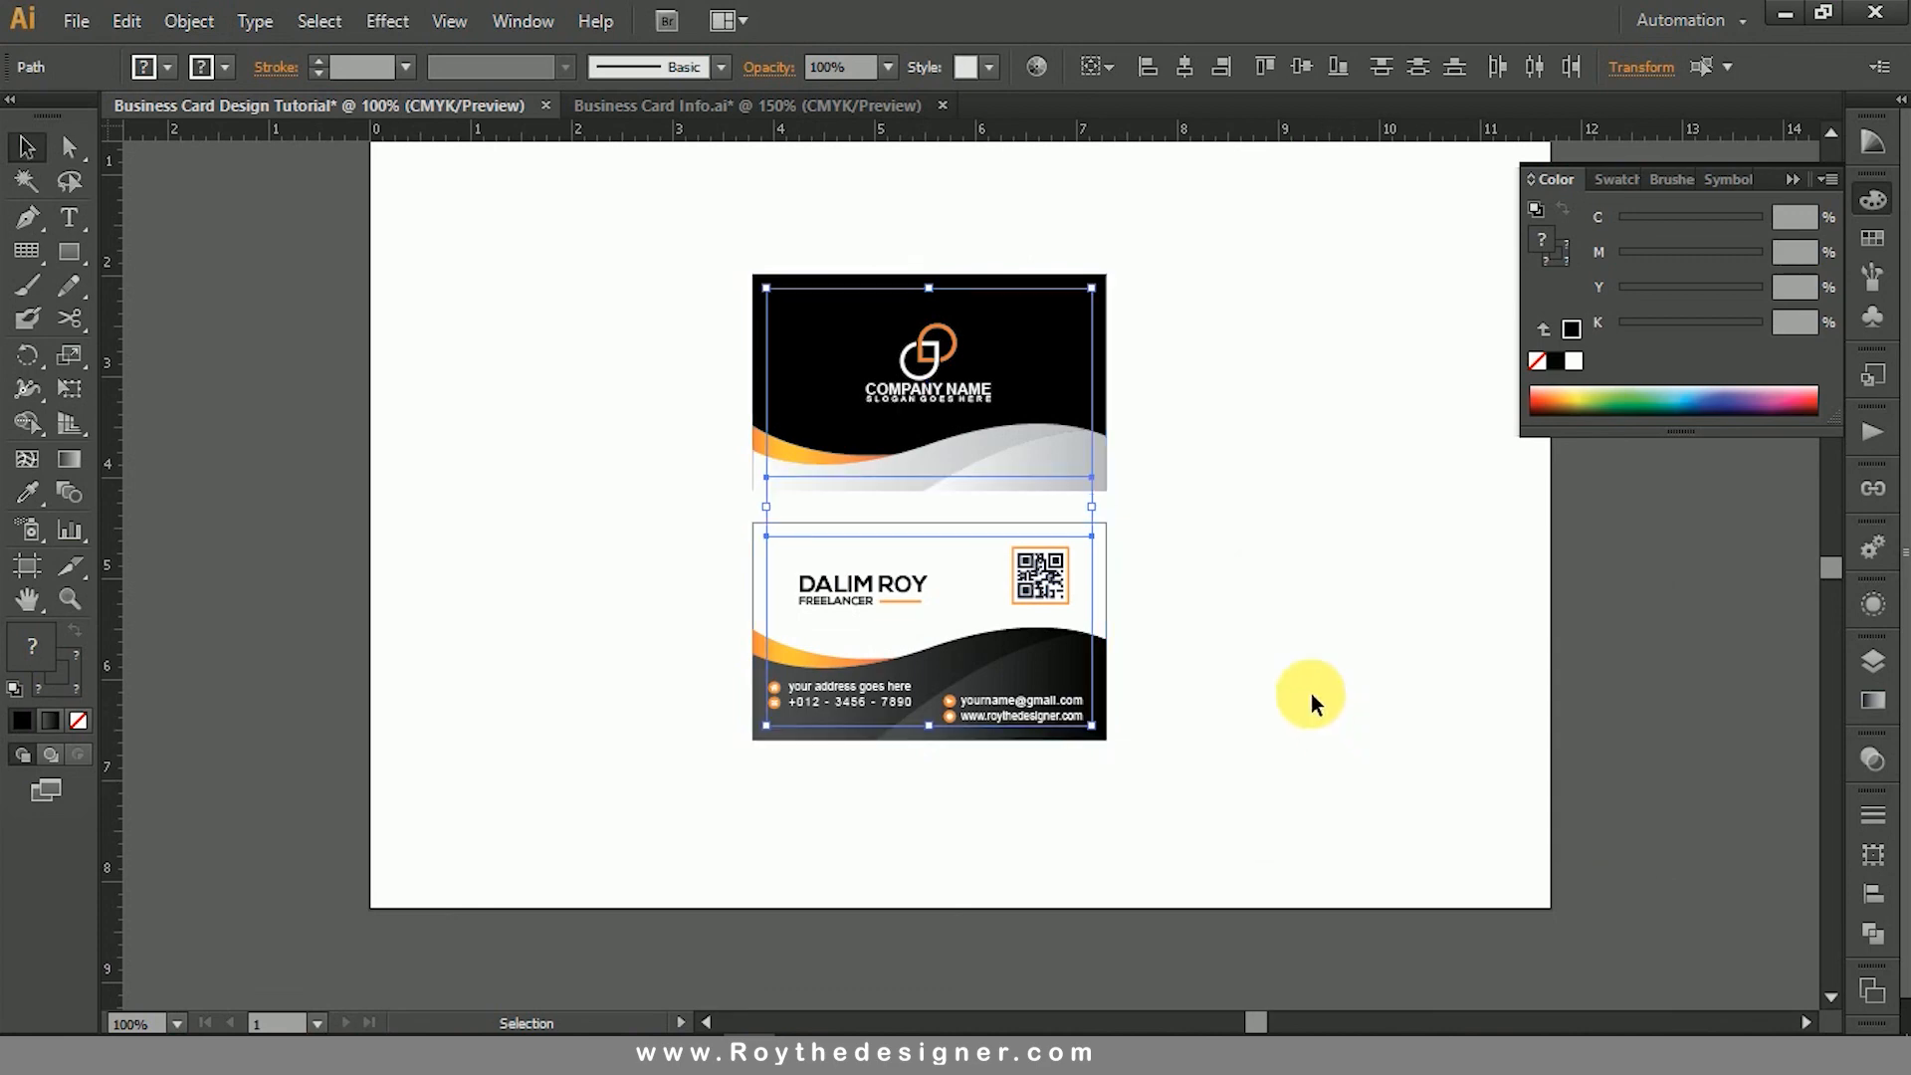
- Convert the two inset rectangles into guides and make the guides visible
right_click(1244, 563)
left_click(1364, 848)
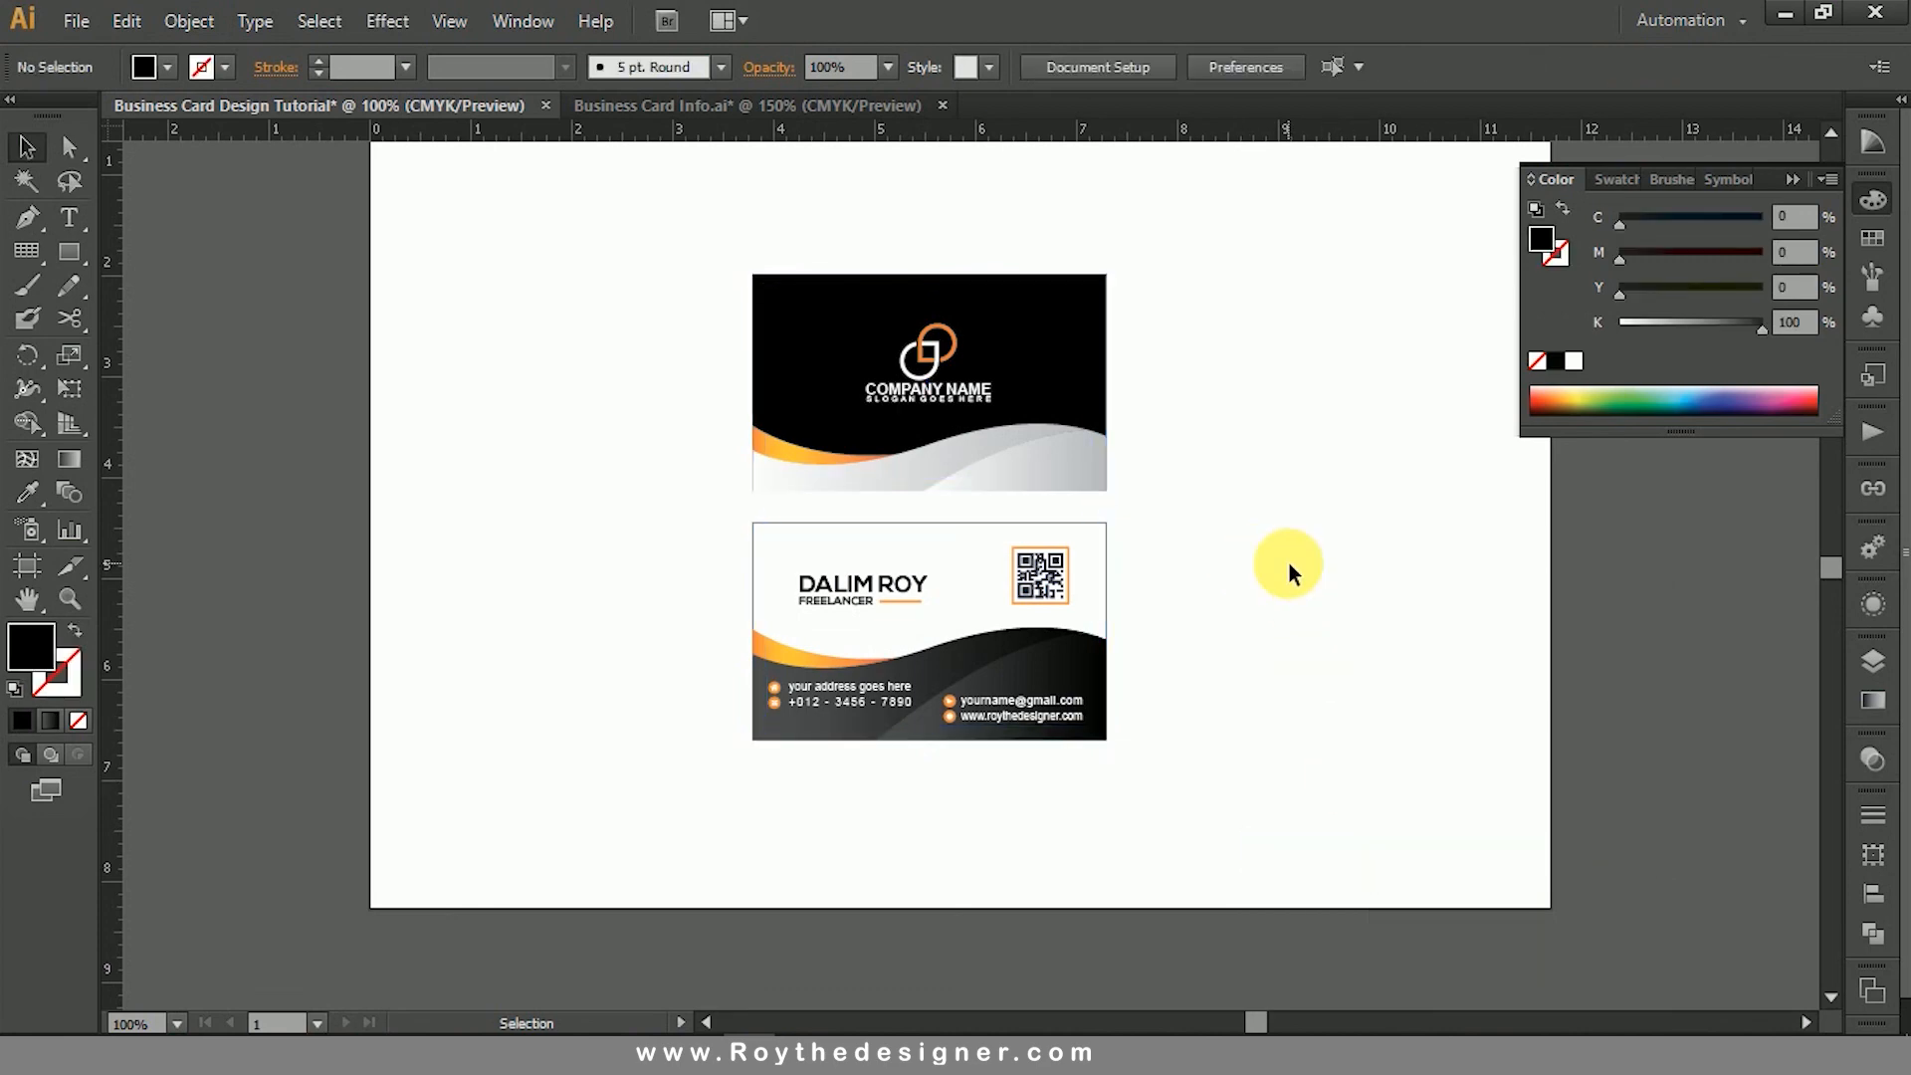
right_click(1282, 503)
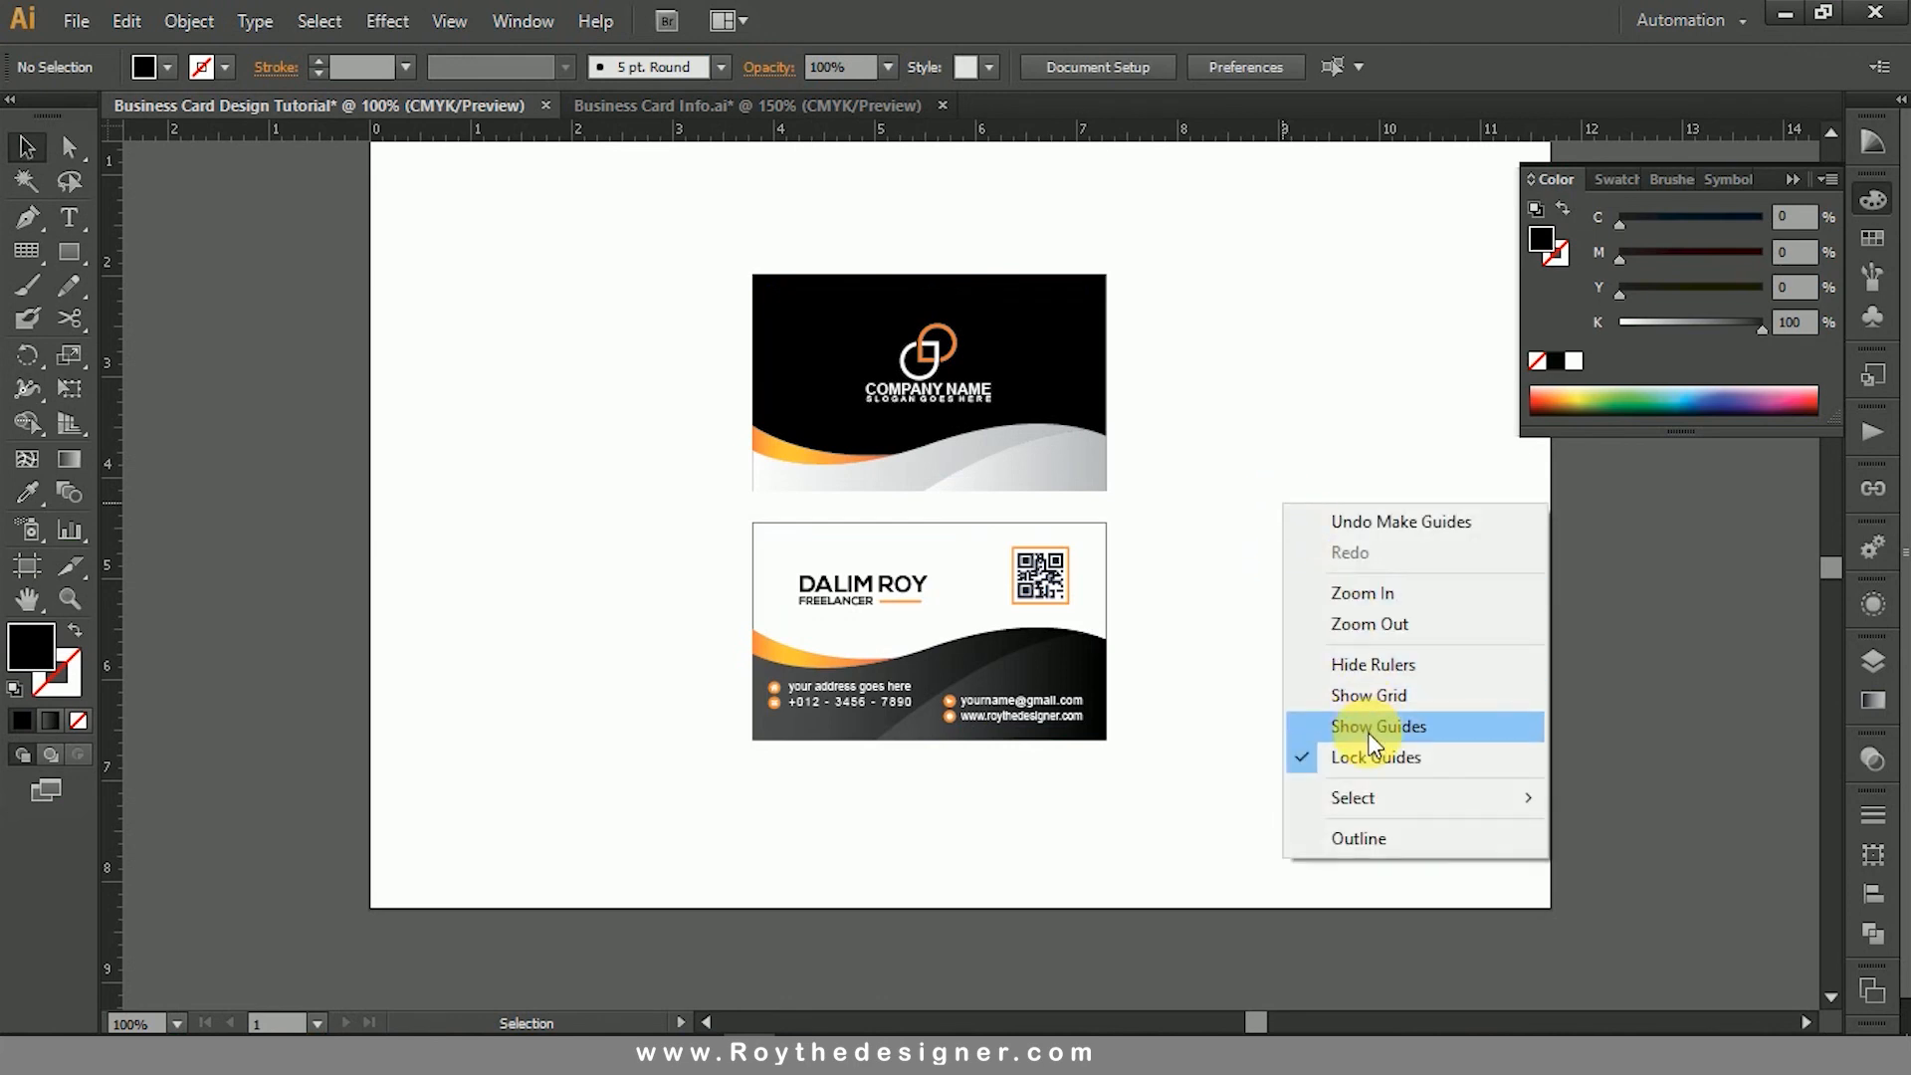
left_click(1372, 739)
- Delete the stray guides above the front card and lock the remaining guides
left_click_drag(916, 202, 1002, 236)
key("Delete")
right_click(1236, 421)
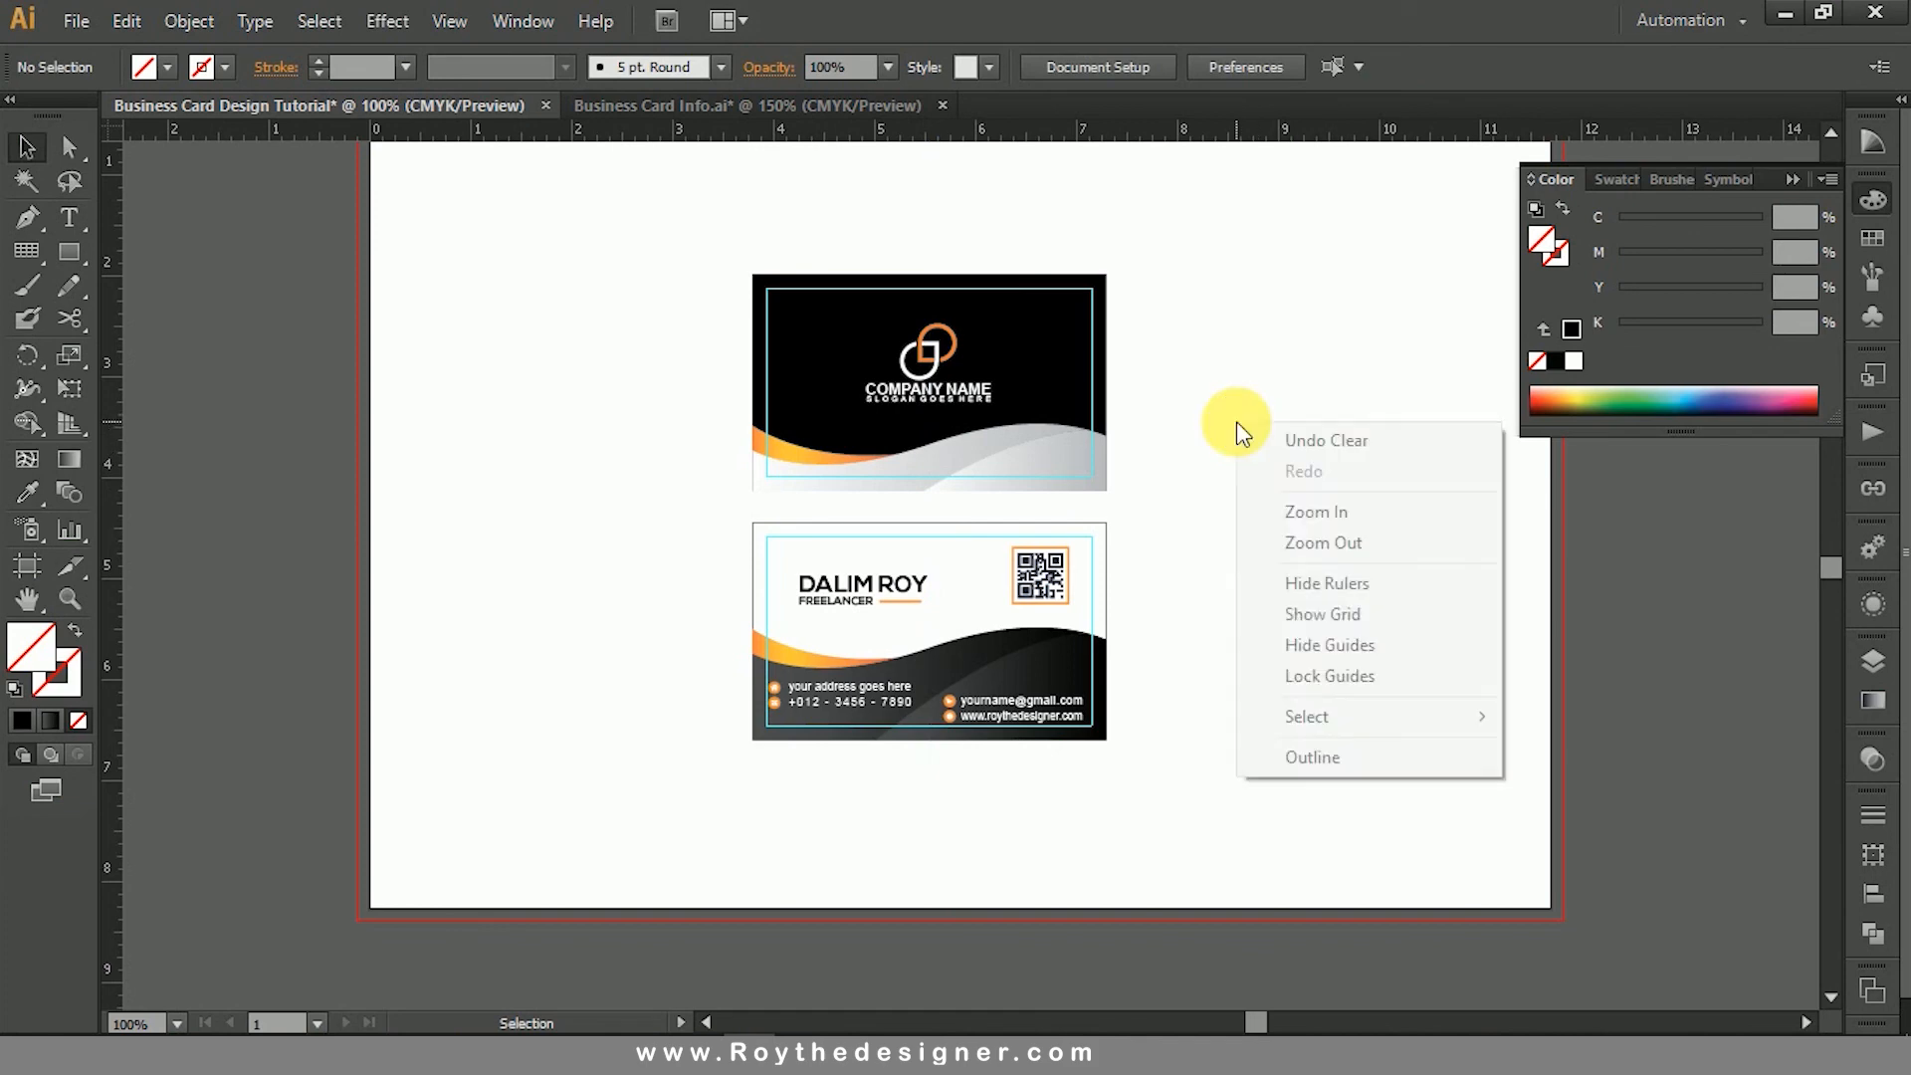
left_click(1330, 676)
- Nudge the e-mail and website lines with their icons right by 0.08 in, up to the back card's inset guide
key("ctrl+space")
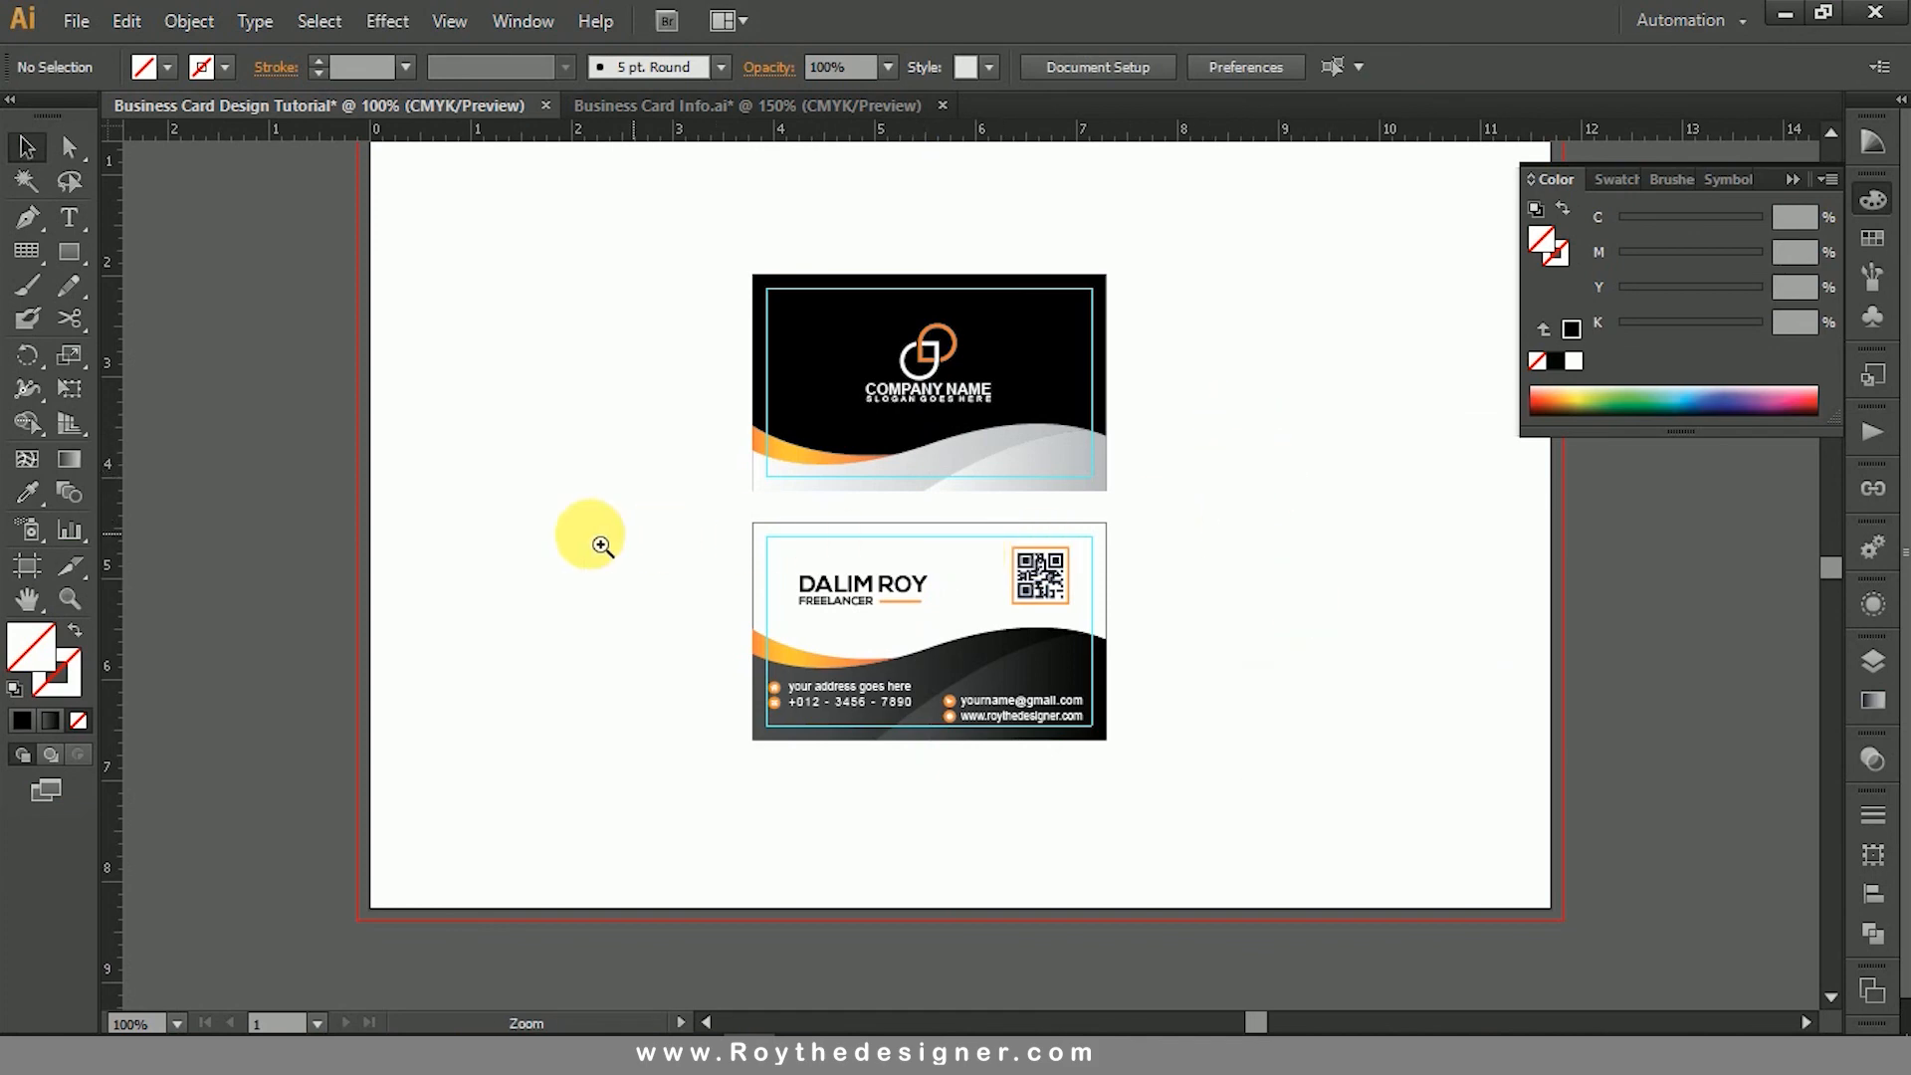
left_click_drag(640, 568, 1331, 811)
left_click(1092, 601)
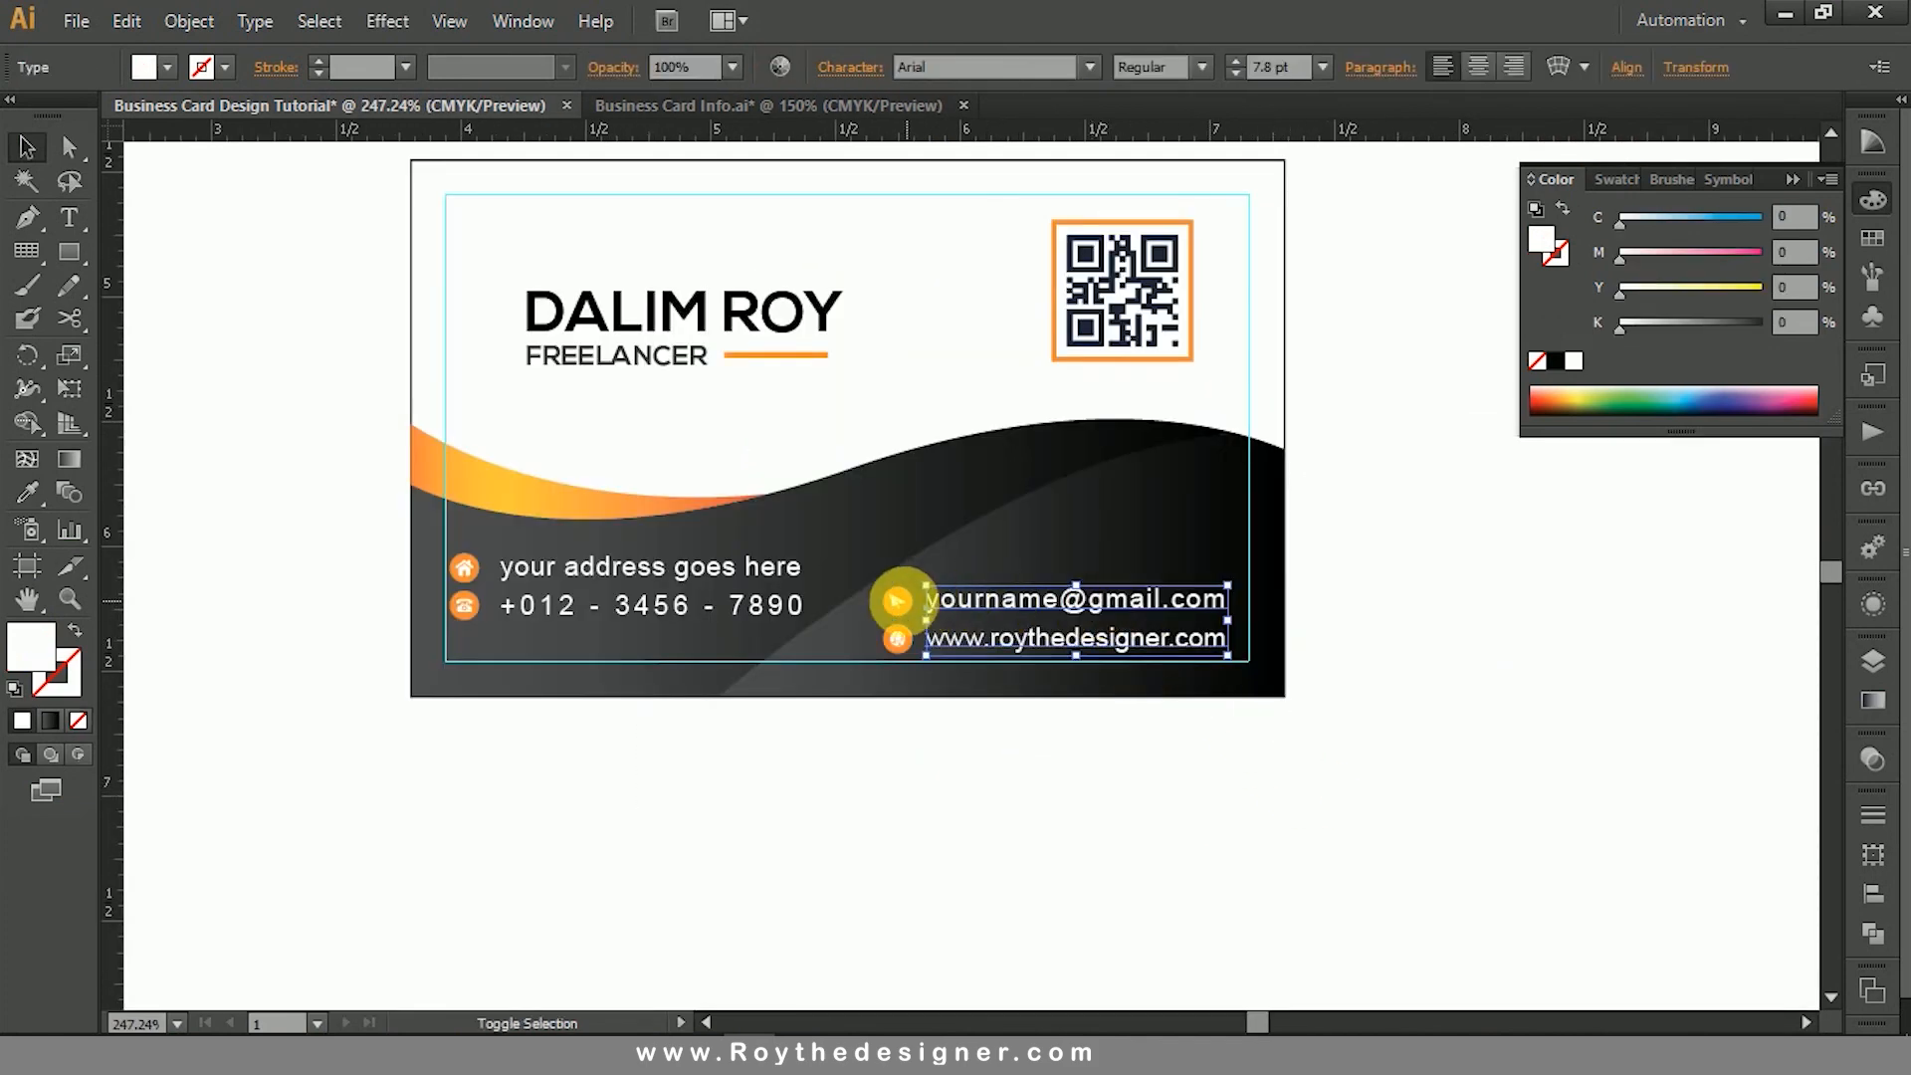
left_click(904, 602, "shift")
left_click(899, 630, "shift")
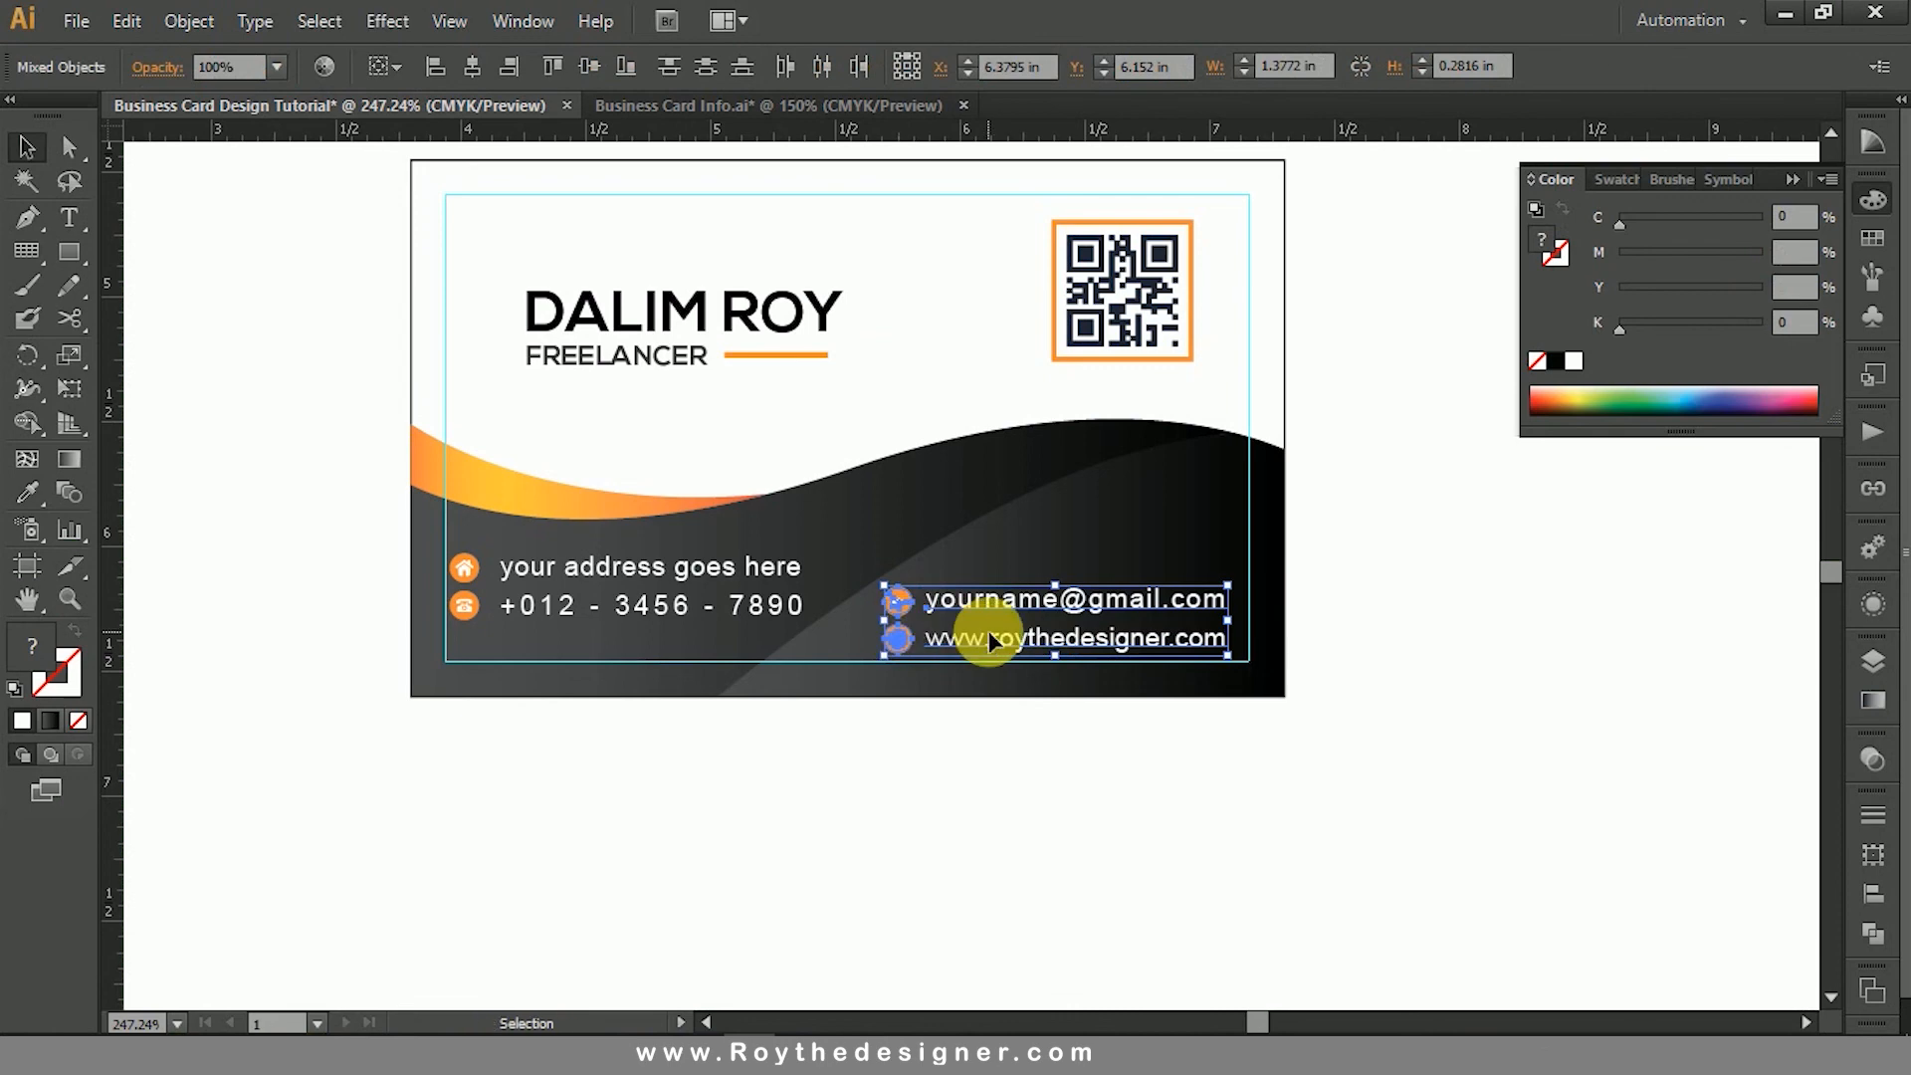
key("Right")
key("Right")
key("Right")
key("Right")
key("Right")
key("Right")
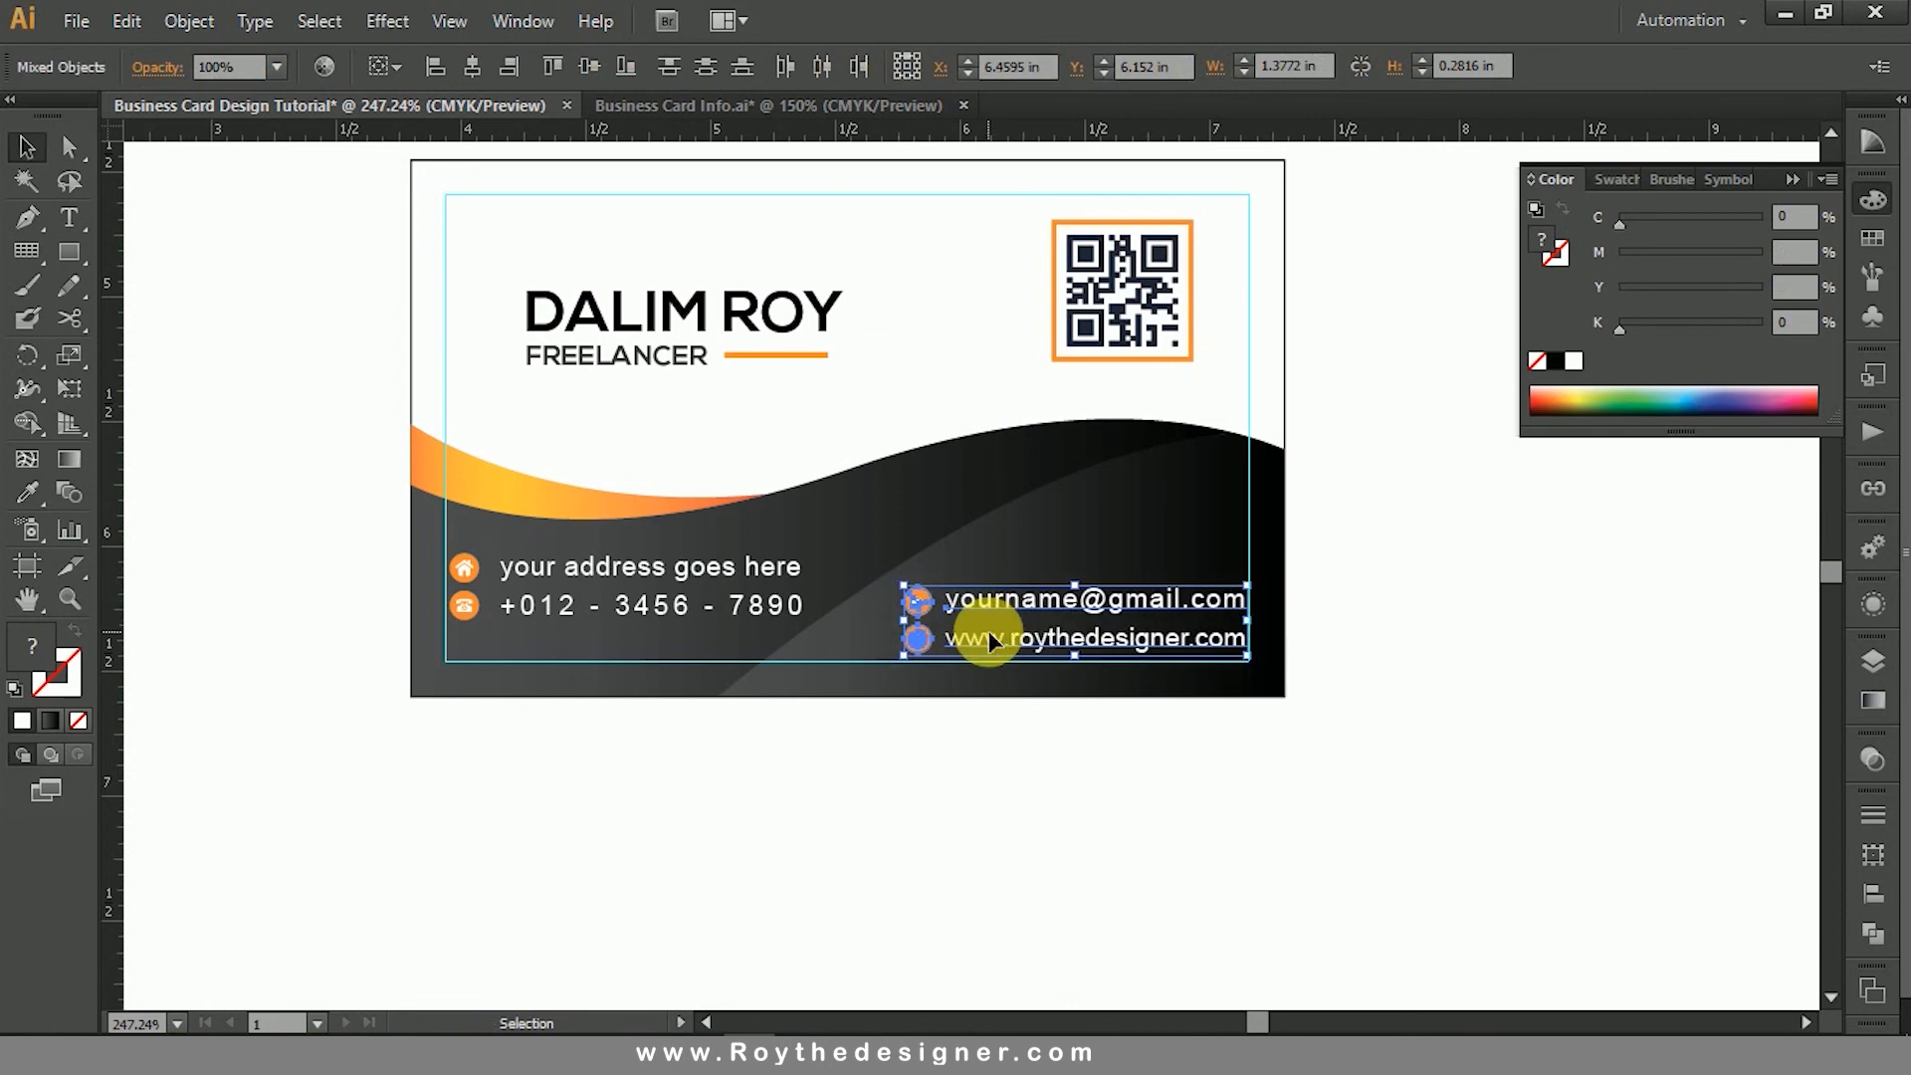
left_click(1414, 614)
- Shift the framed QR code right by about 0.1 in, closer to the back card's inset guide
scroll(1410, 647, "up", 3)
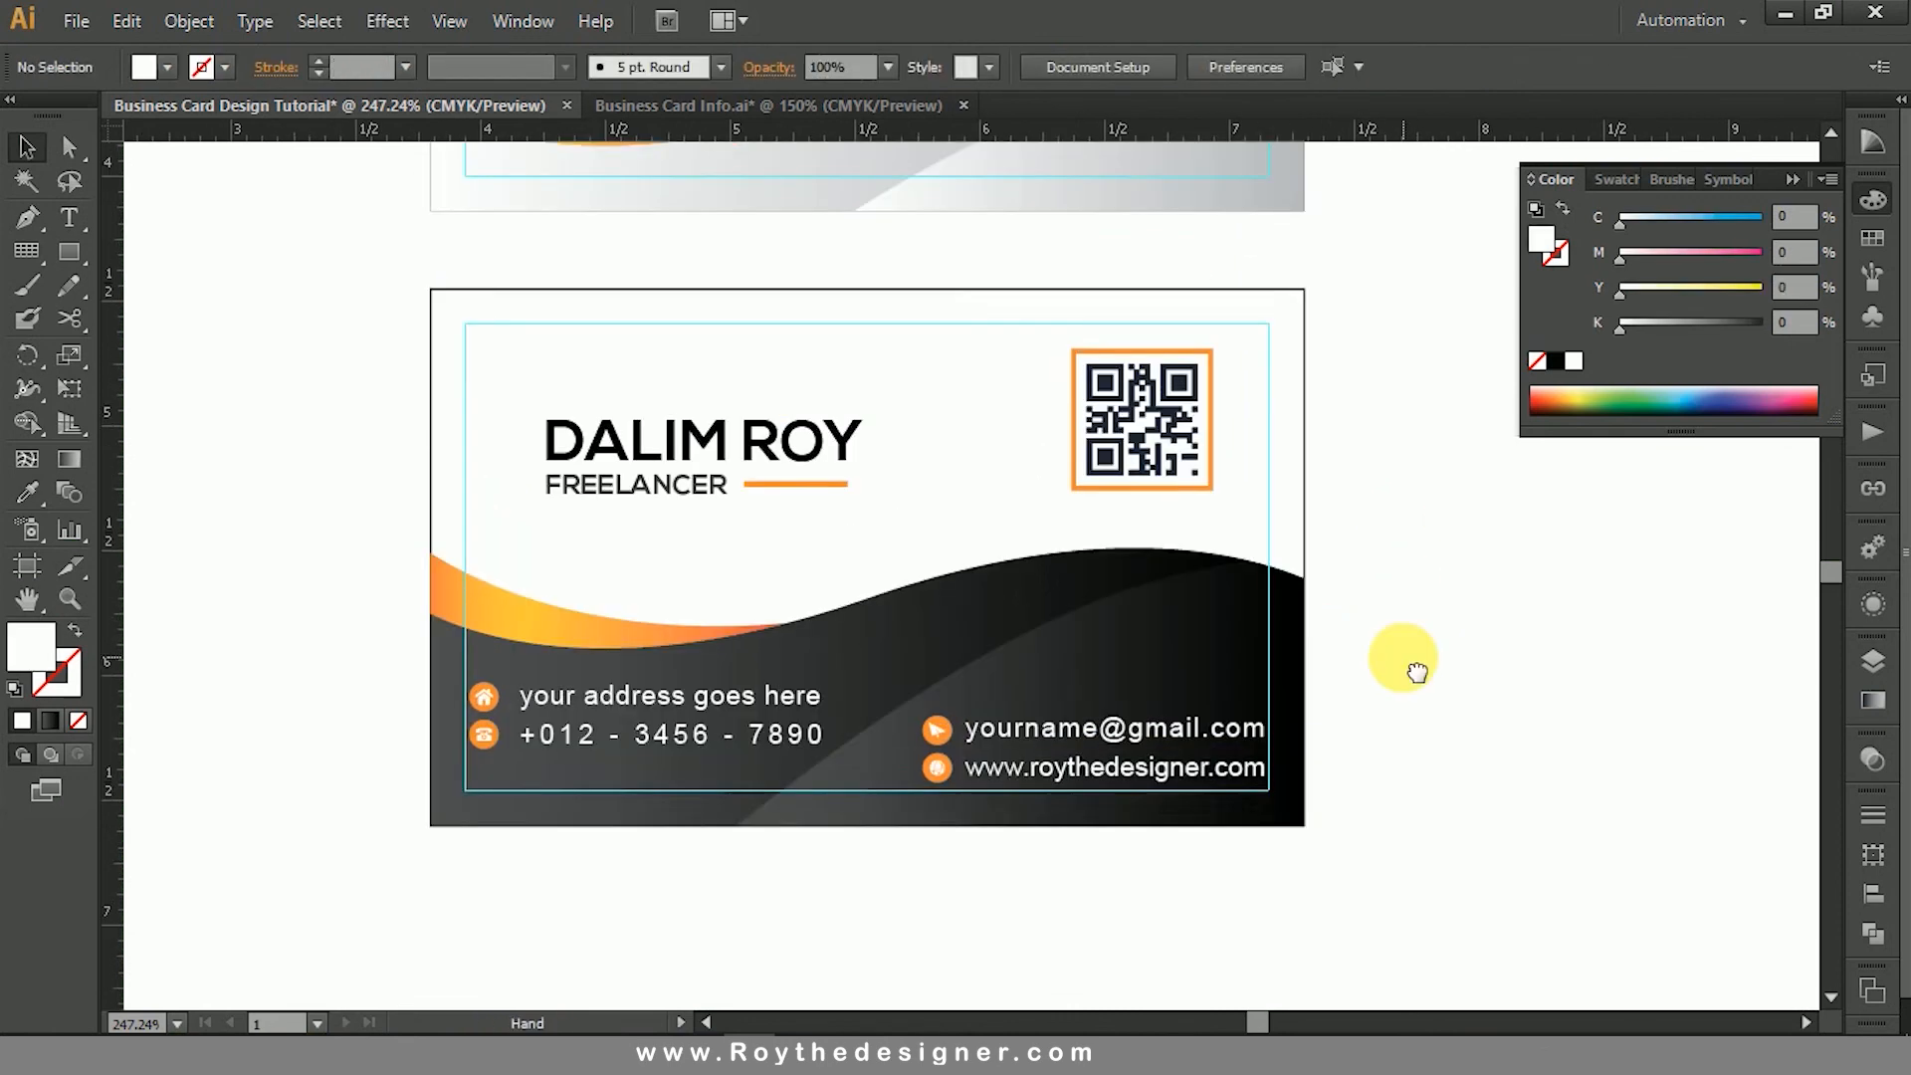
left_click_drag(1185, 480, 1192, 486)
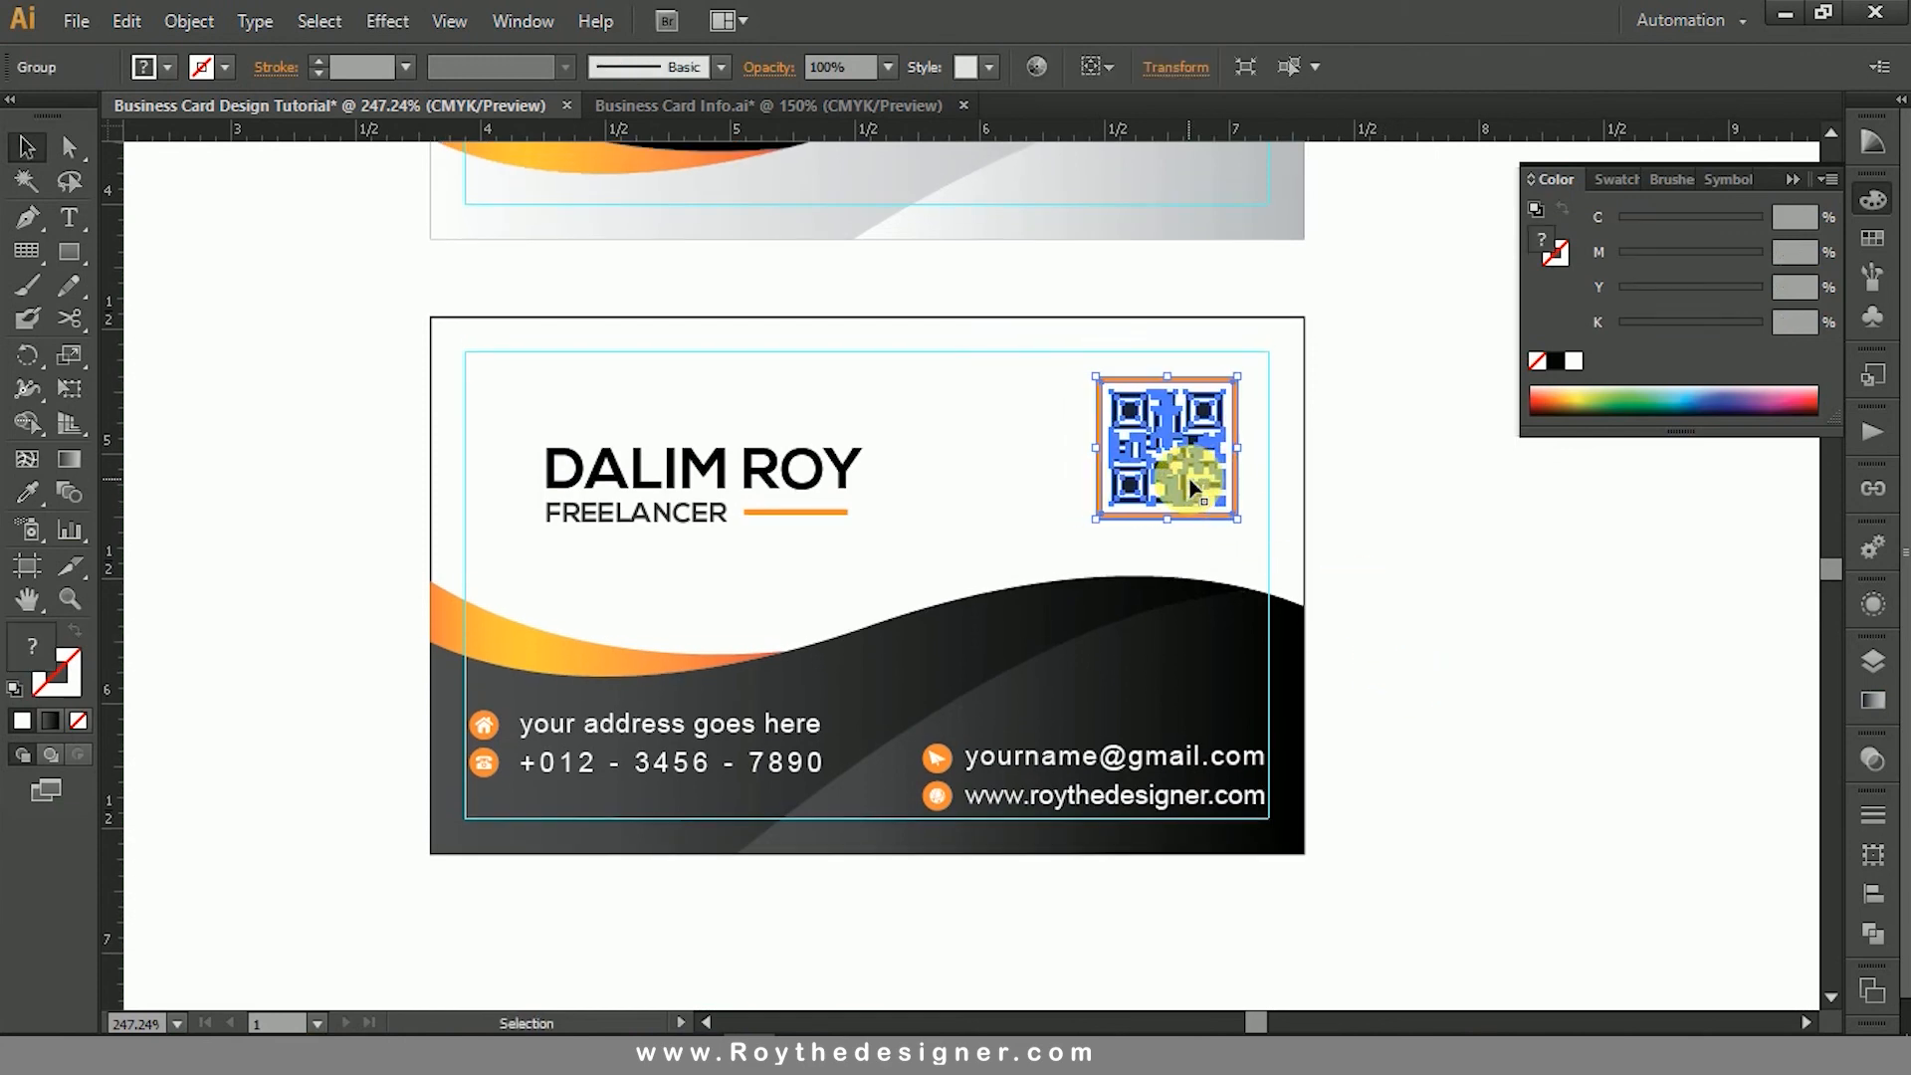
left_click(1410, 491)
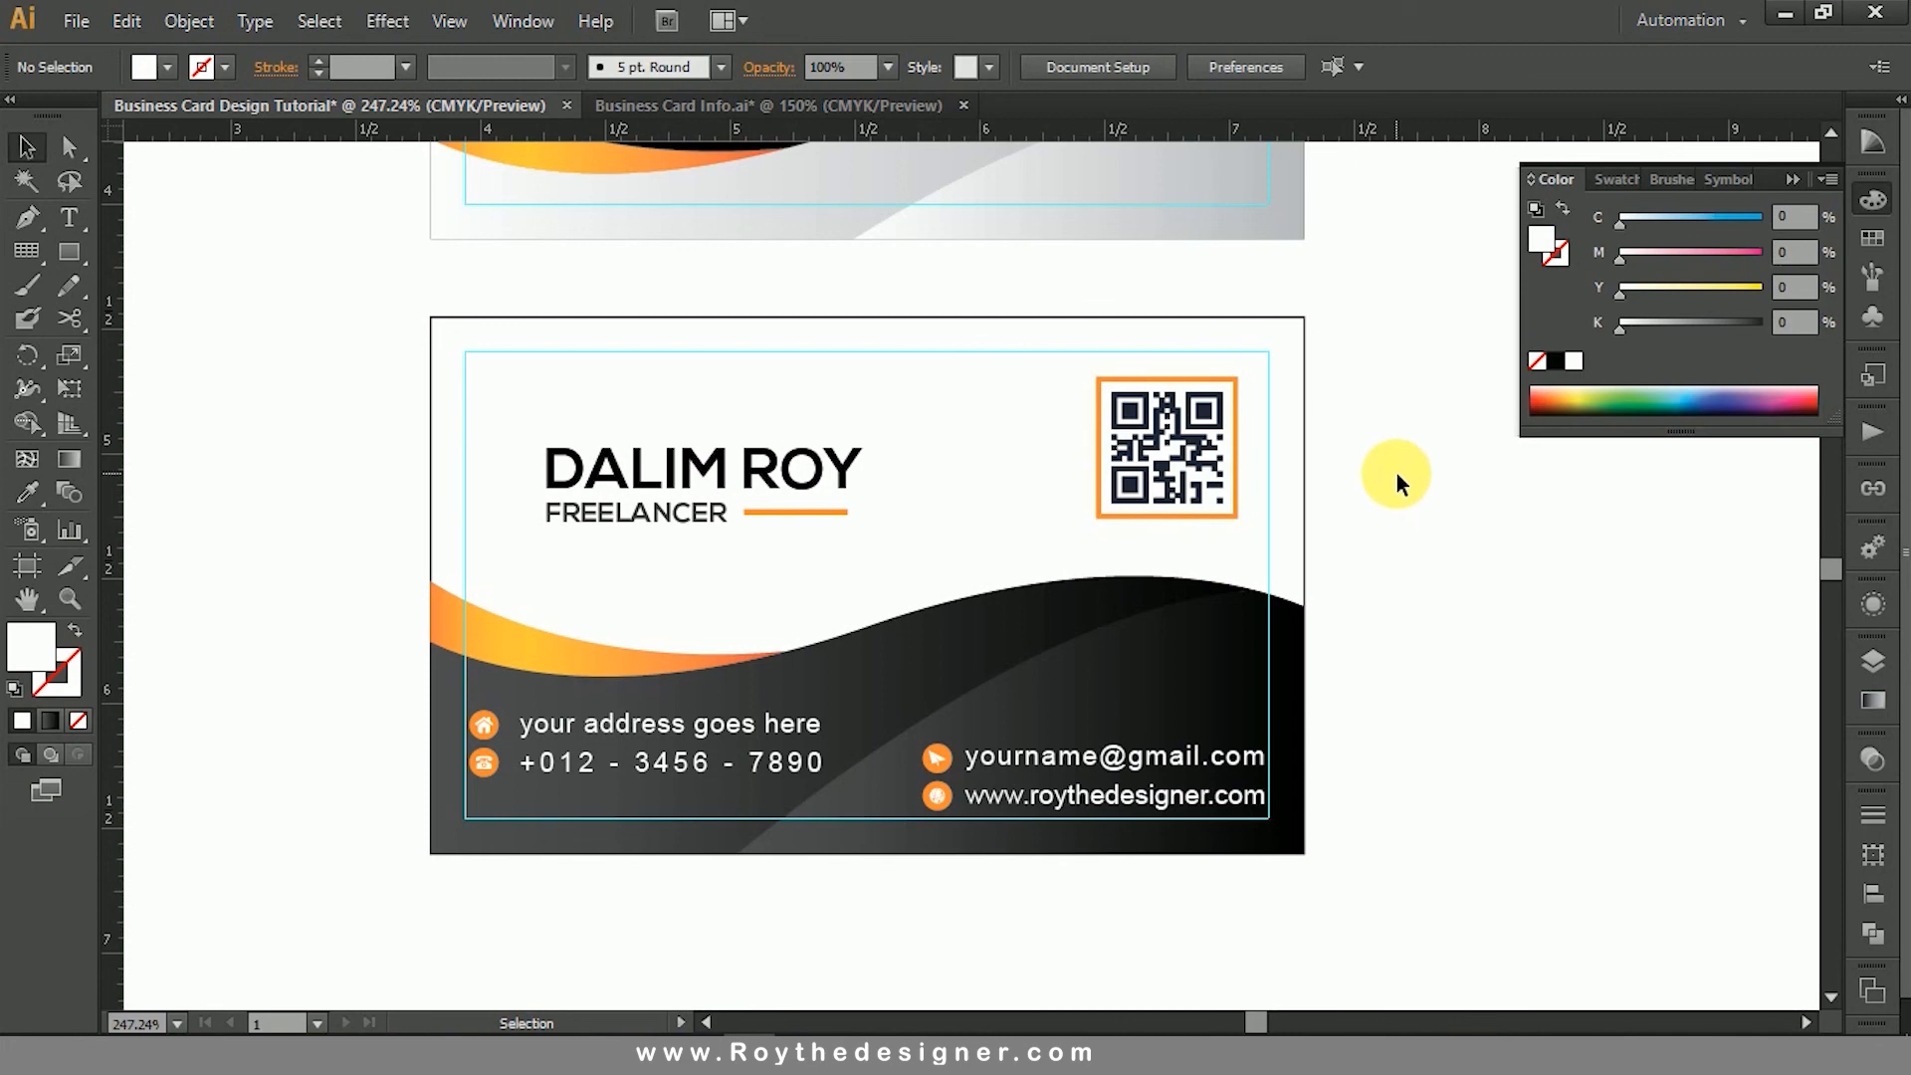
- Check both card sides against their inset guides and collapse the Color panel
left_click_drag(1393, 385, 1402, 742)
left_click(1118, 572, "ctrl+alt")
mouse_move(1331, 589)
left_mouse_down()
mouse_move(1349, 615)
mouse_move(1310, 567)
mouse_move(1301, 489)
mouse_move(1301, 593)
left_mouse_up()
left_click(911, 604, "ctrl+alt")
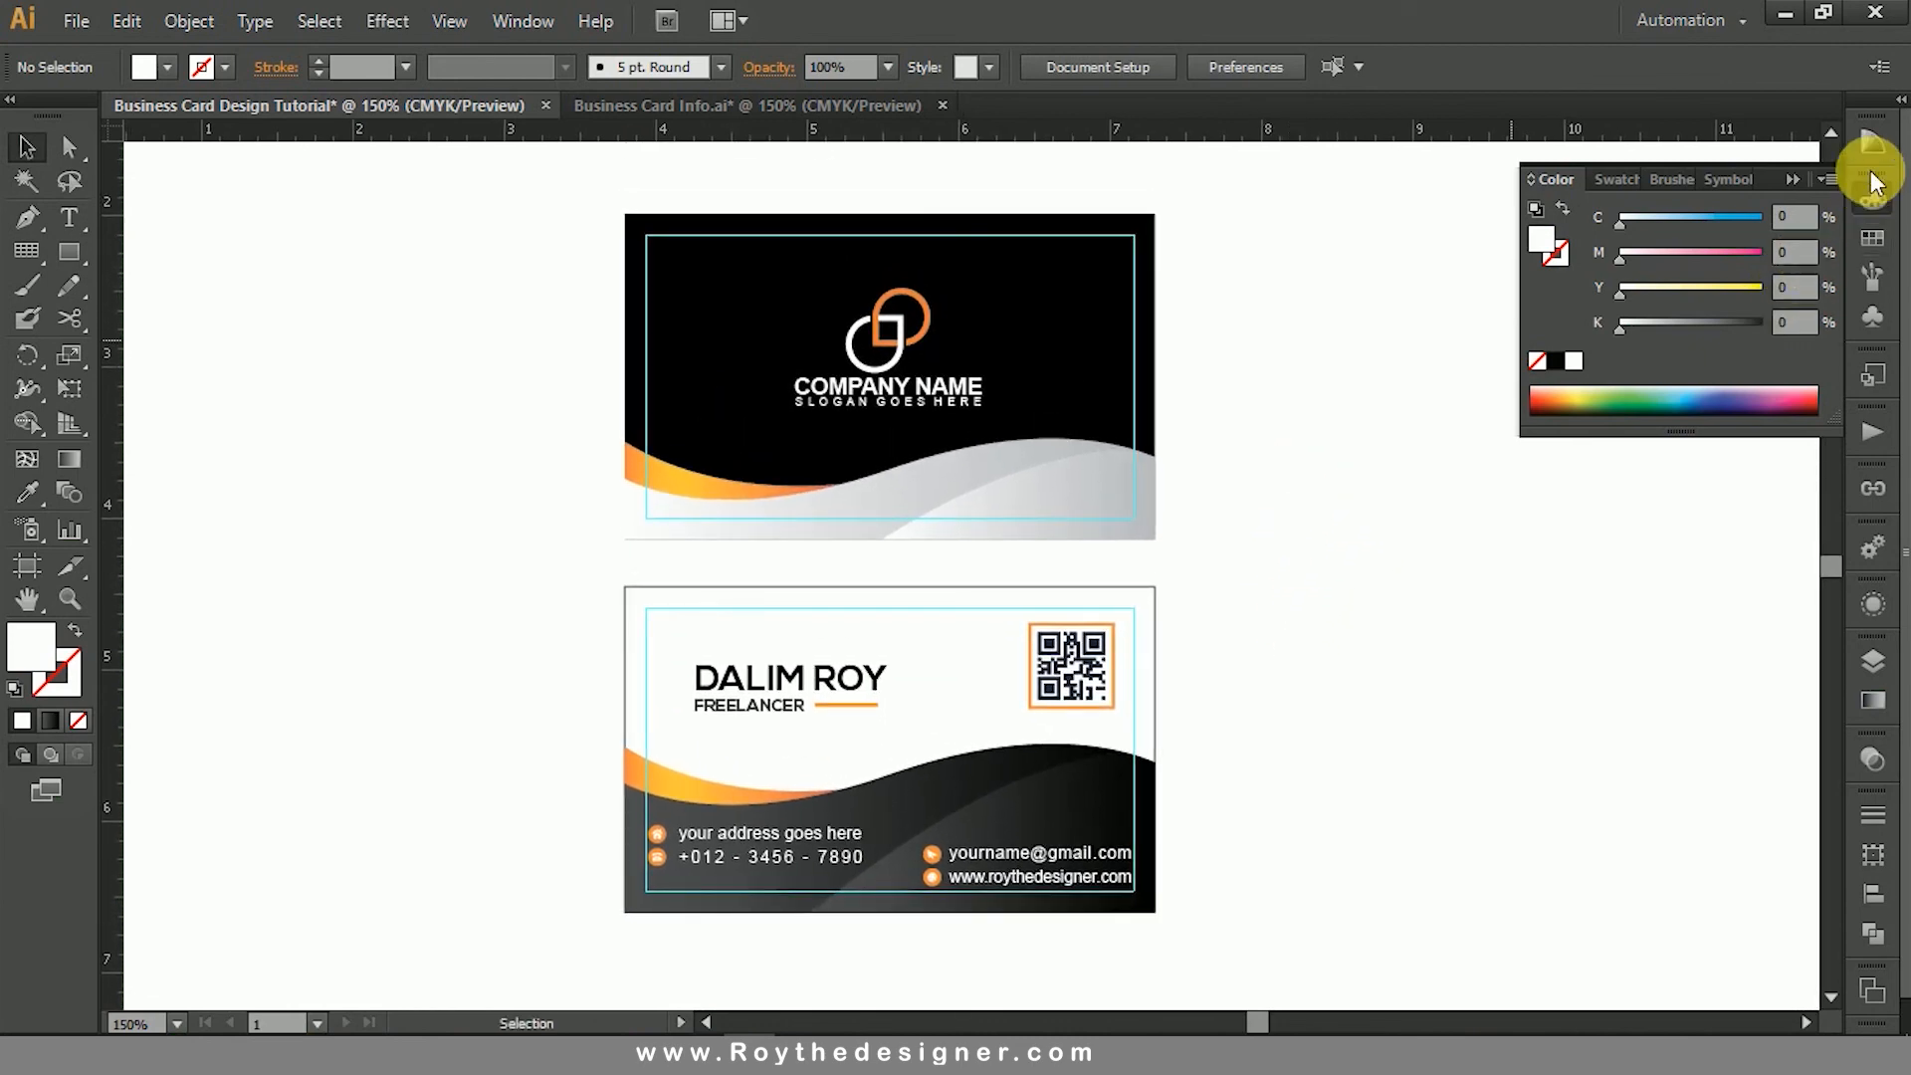
left_click(1874, 199)
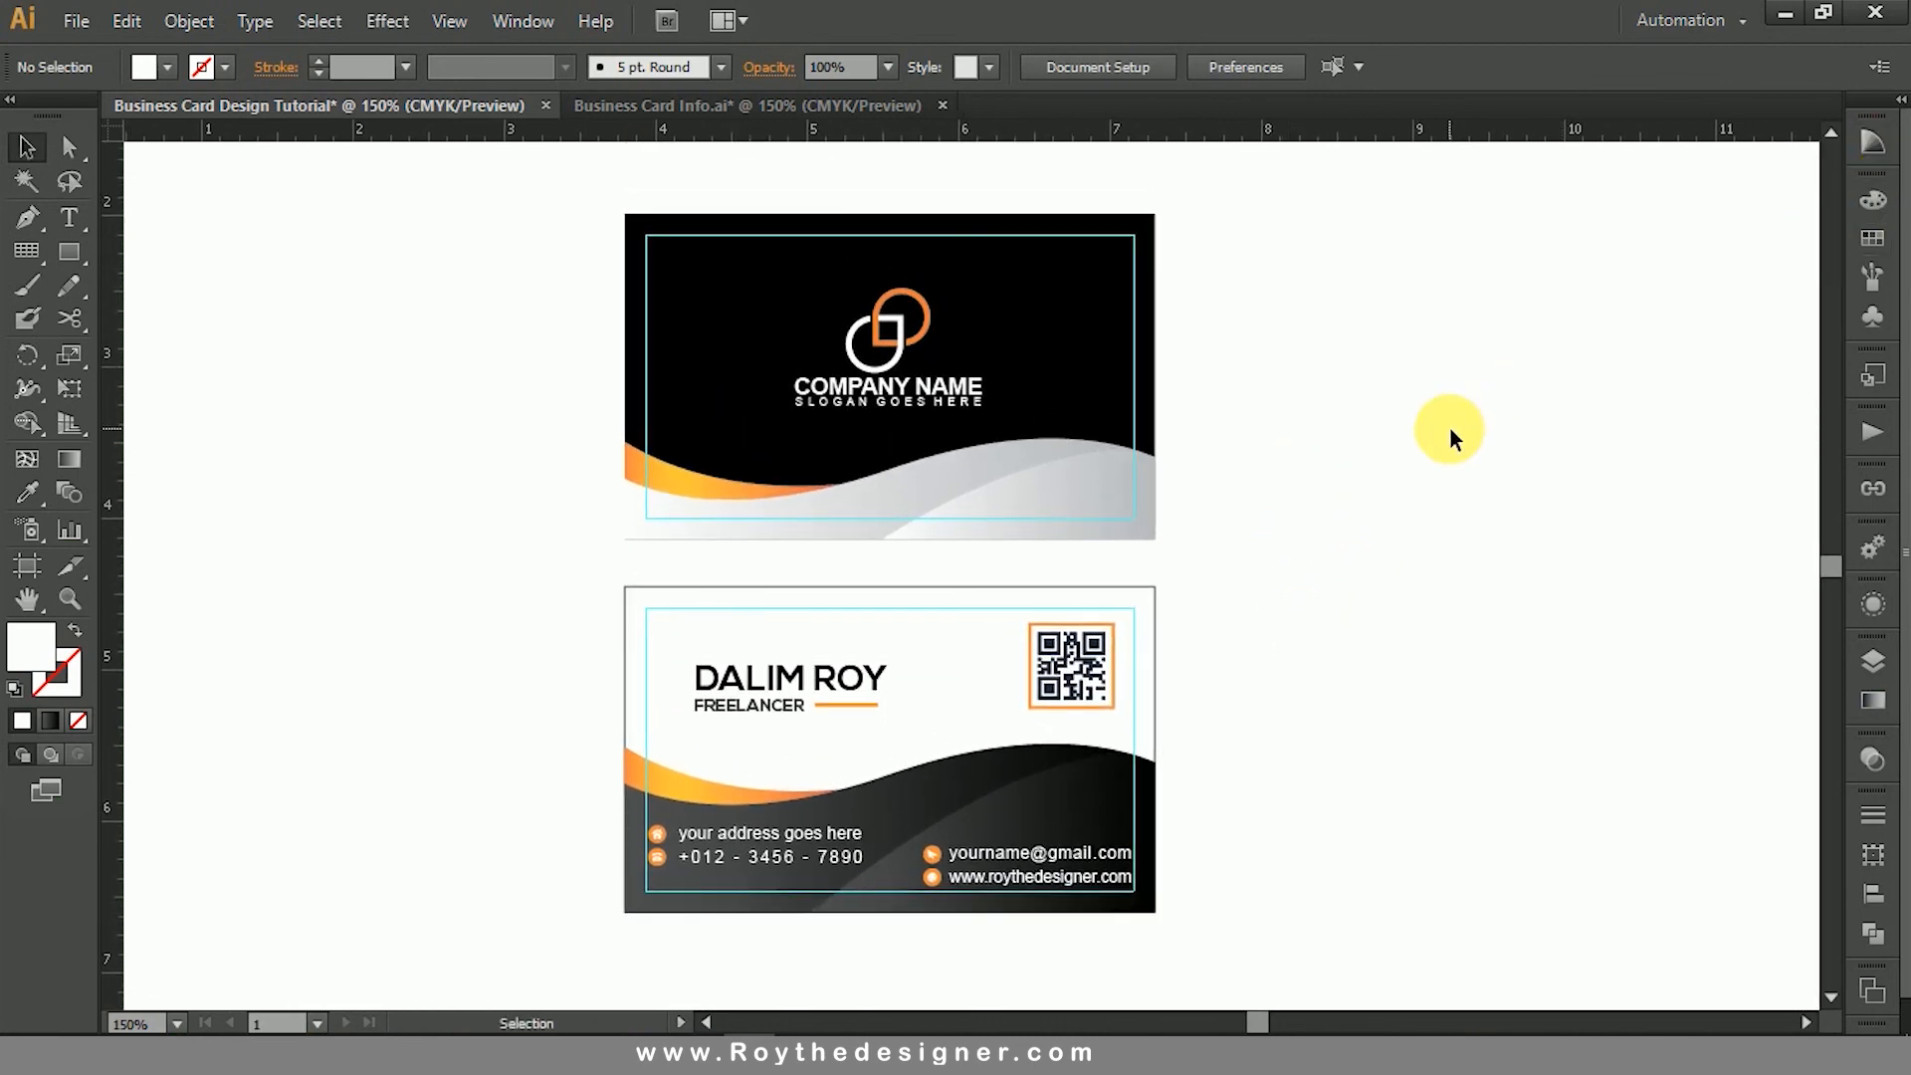